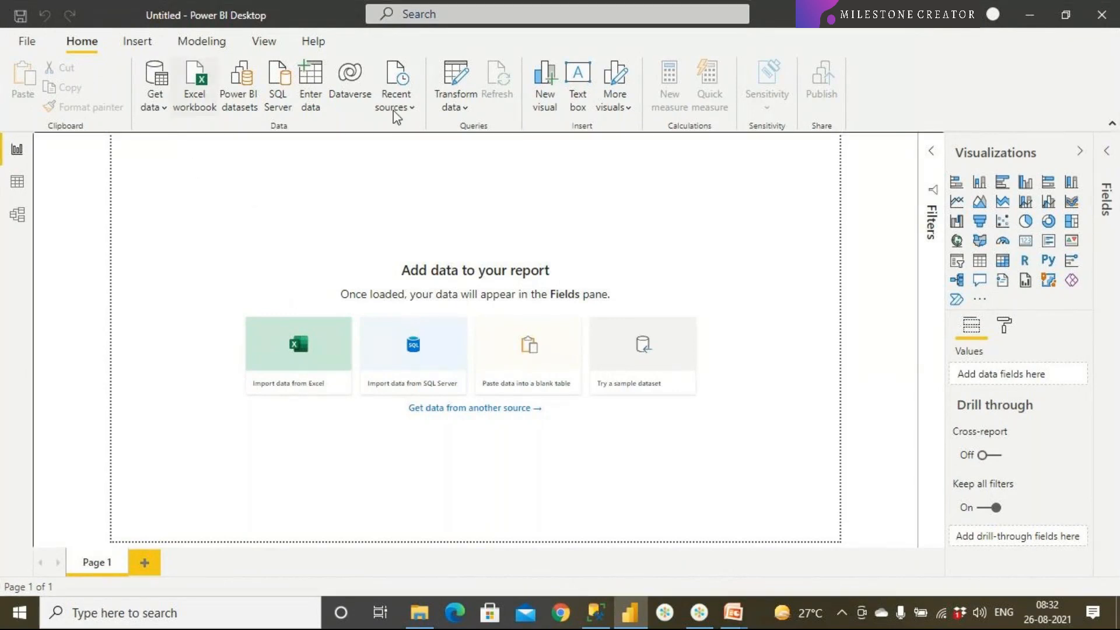
Open the Power Query Editor and connect to the recent source Adv Works RetailData.xlsx.
click(453, 109)
click(468, 138)
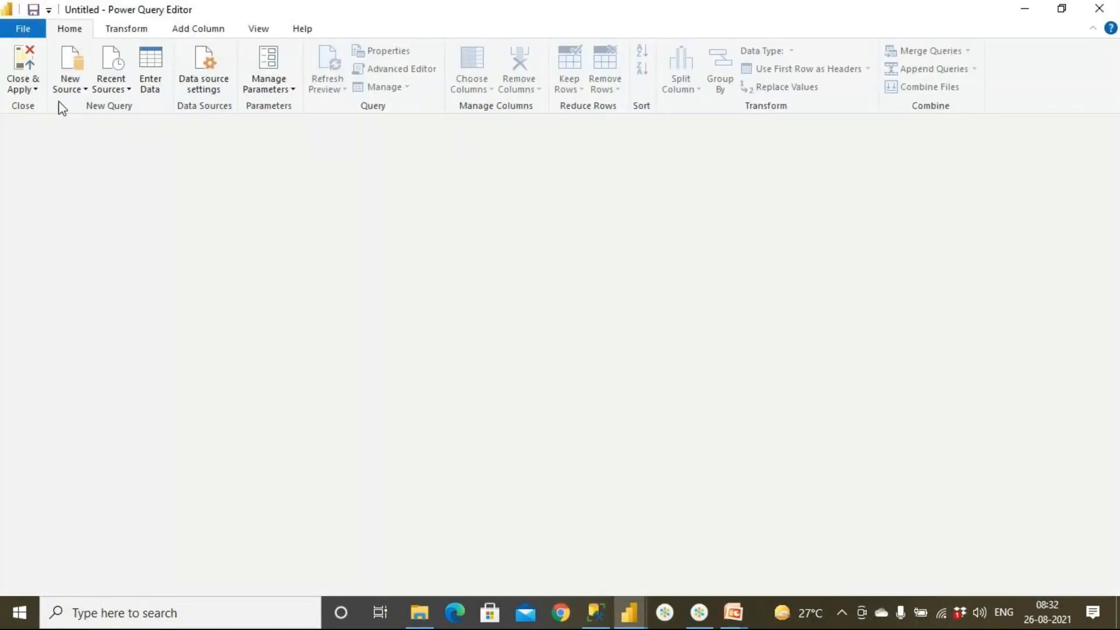
click(120, 93)
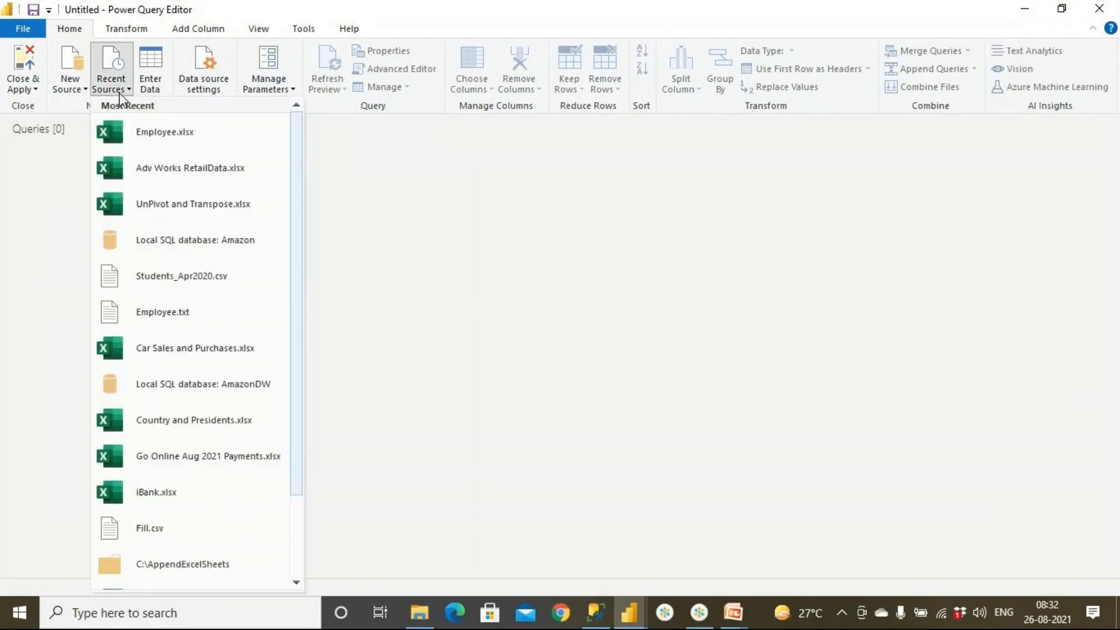
click(154, 169)
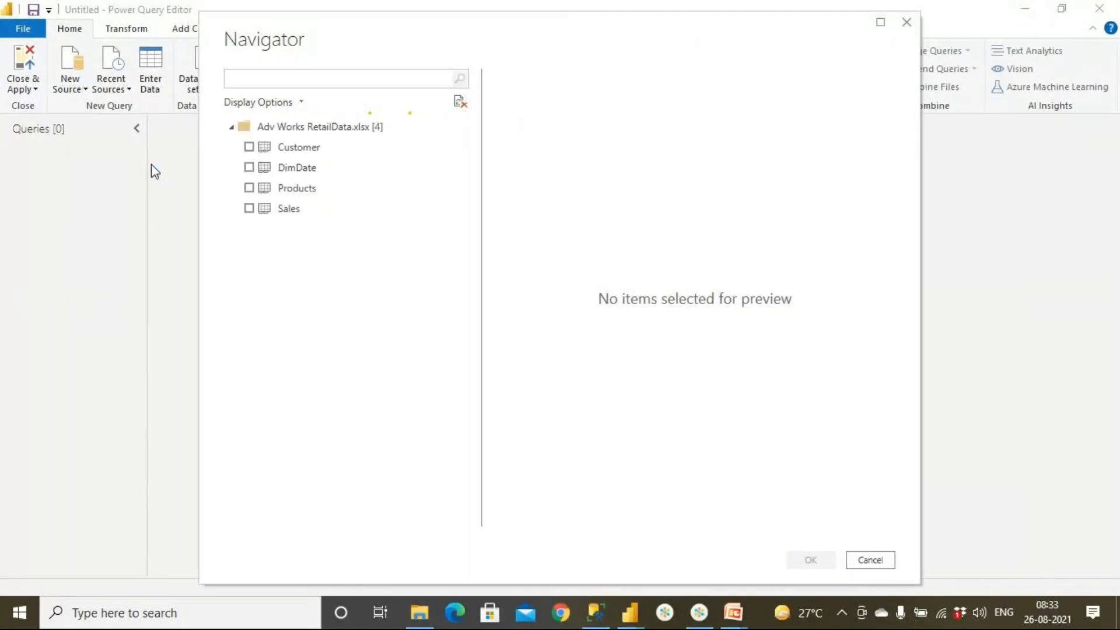
Select the Customer, Products and Sales tables of Adv Works RetailData.xlsx for import.
click(249, 148)
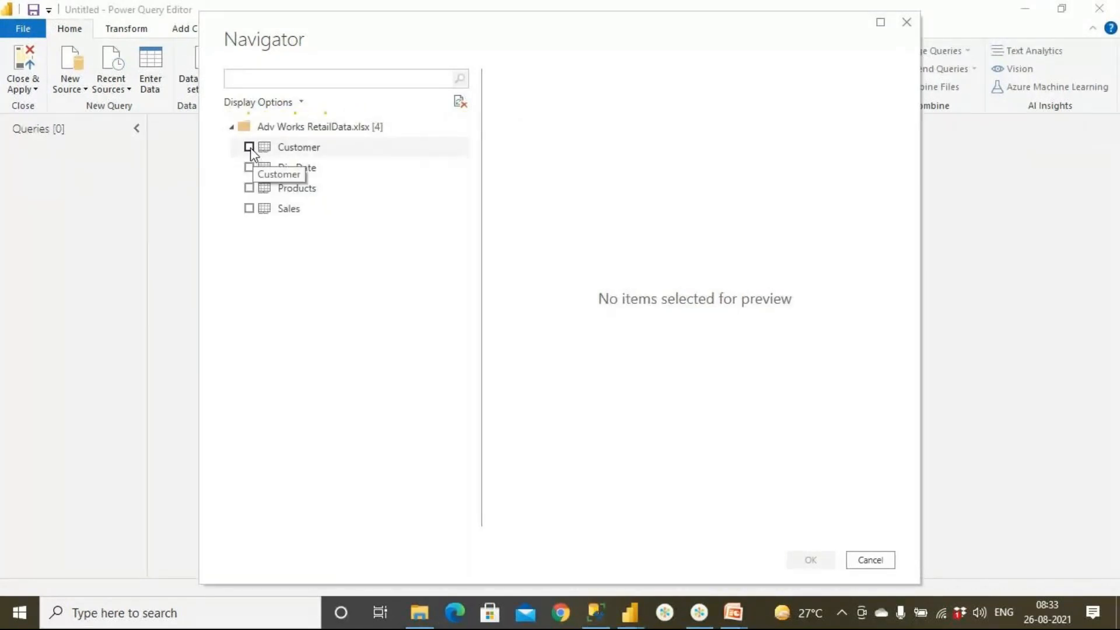
click(249, 187)
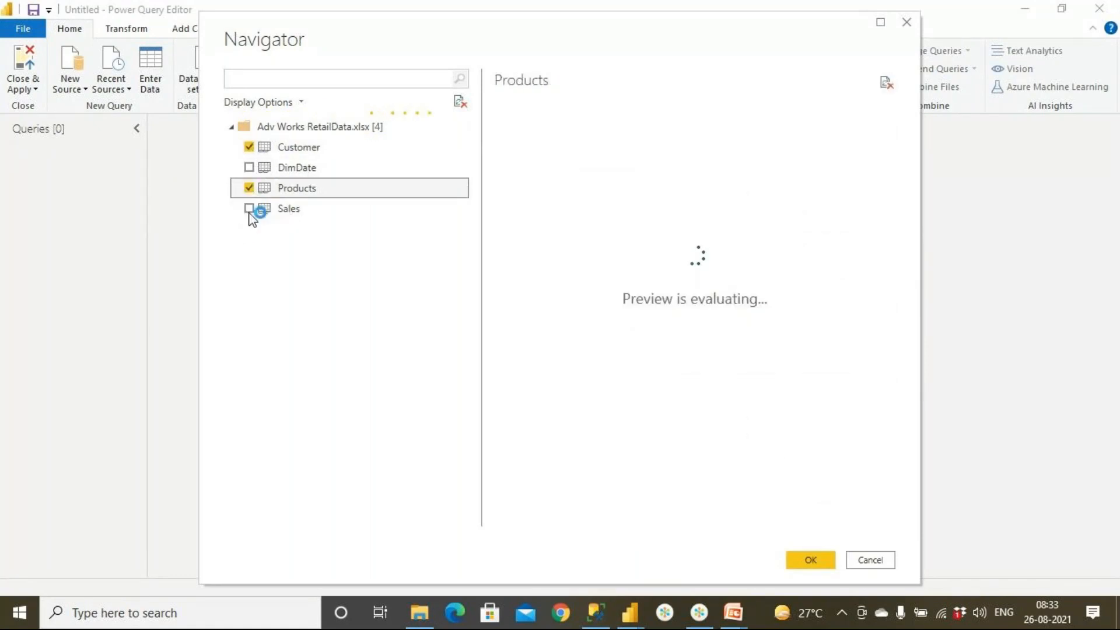
click(249, 208)
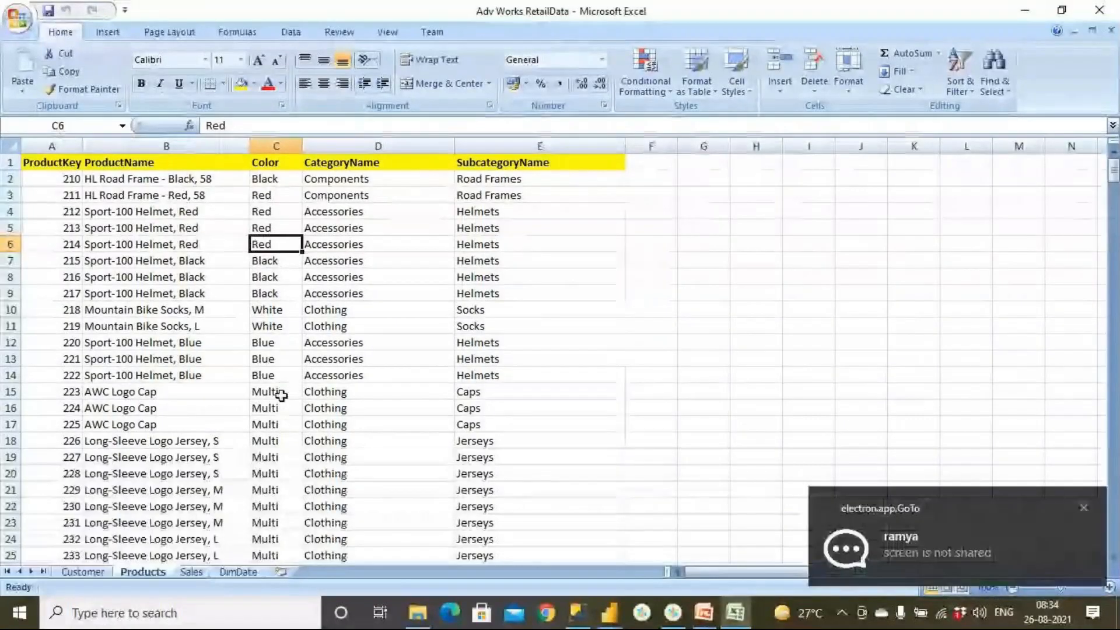
Close and reopen the Adv Works RetailData workbook in Excel and look through its Products and Customer sheets.
click(282, 391)
click(402, 399)
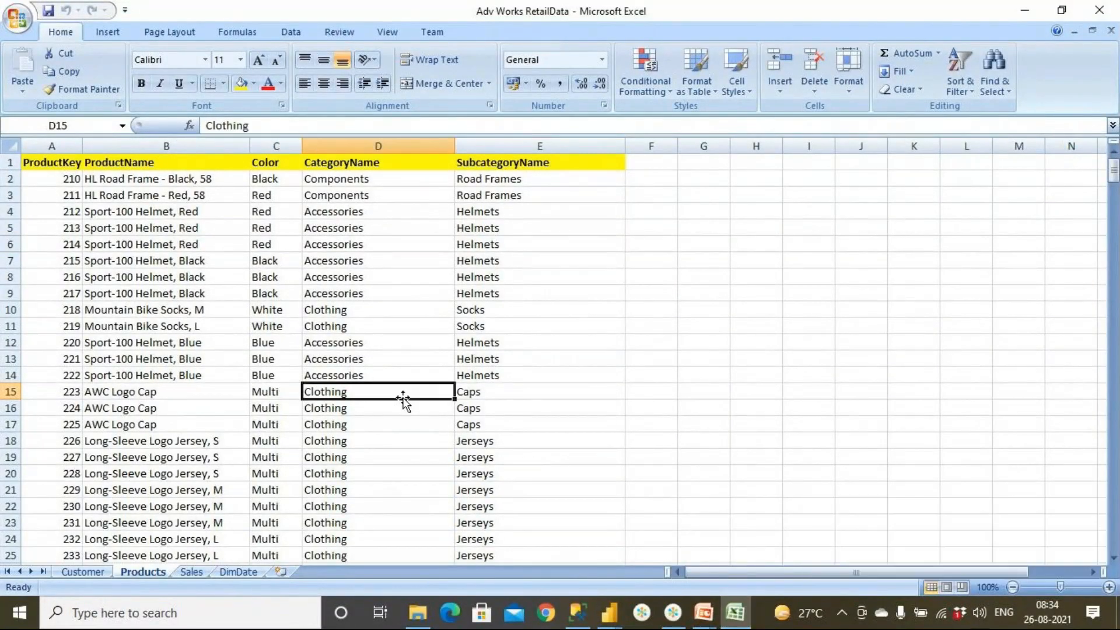
click(1098, 10)
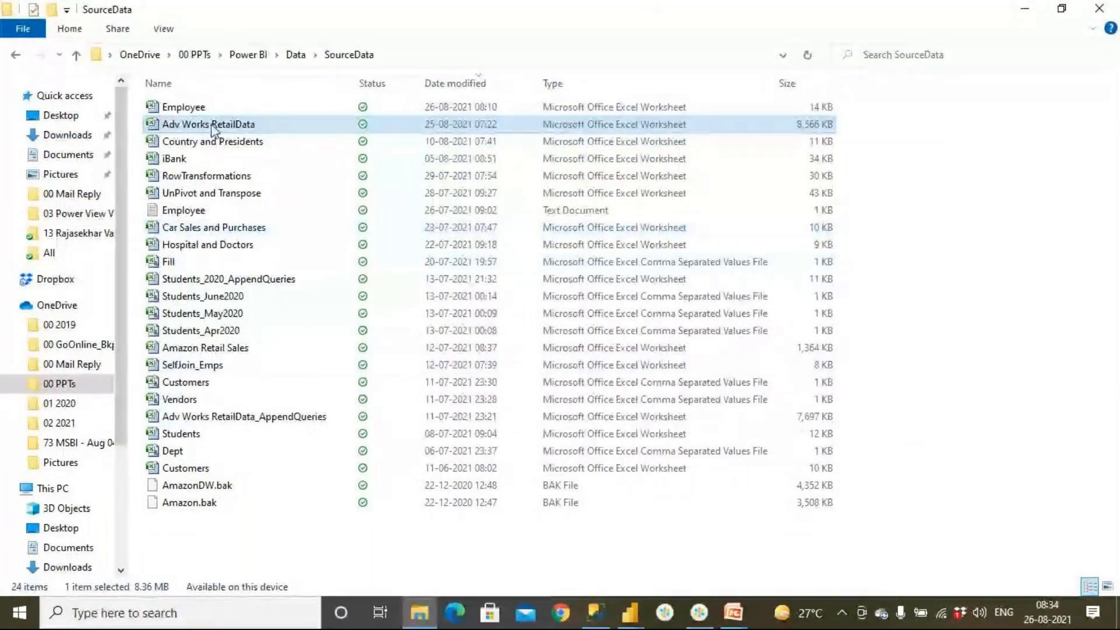
double_click(217, 129)
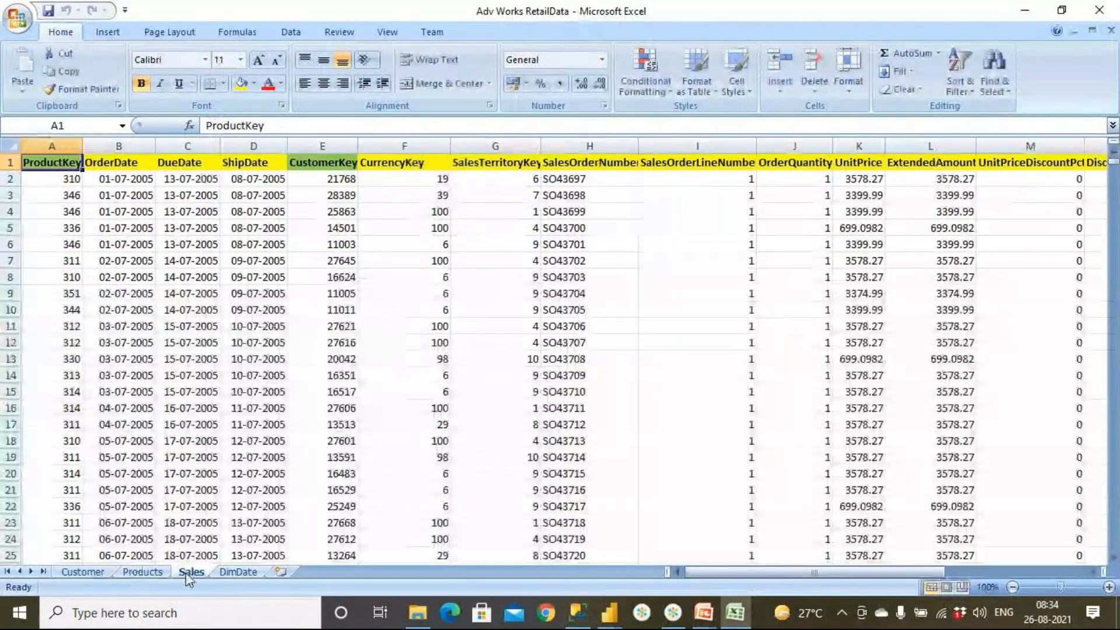
click(142, 571)
click(82, 572)
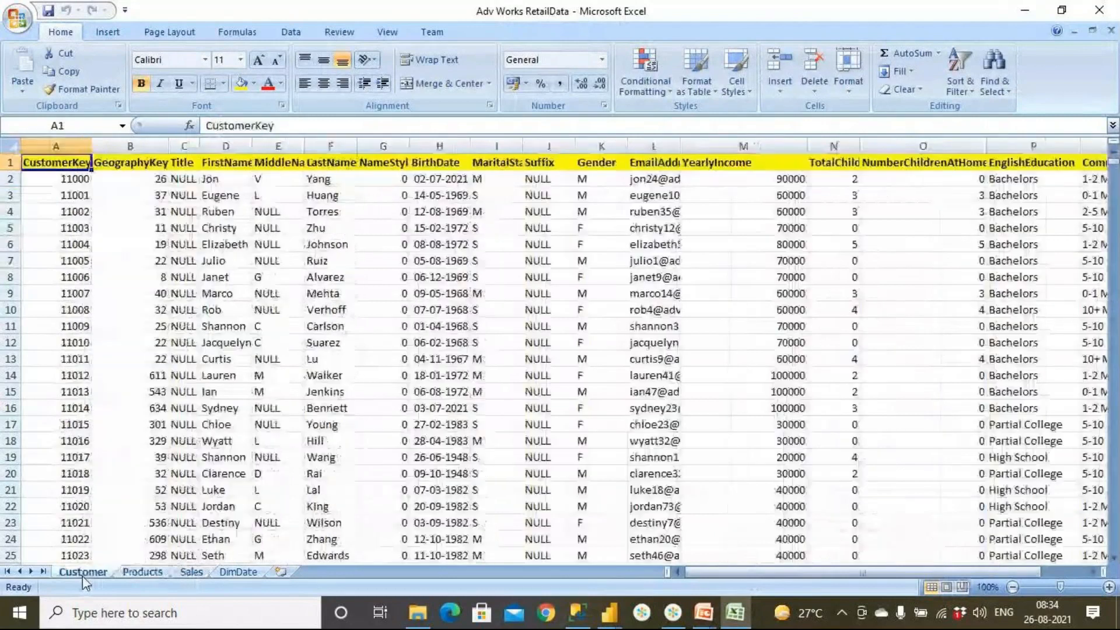
click(142, 571)
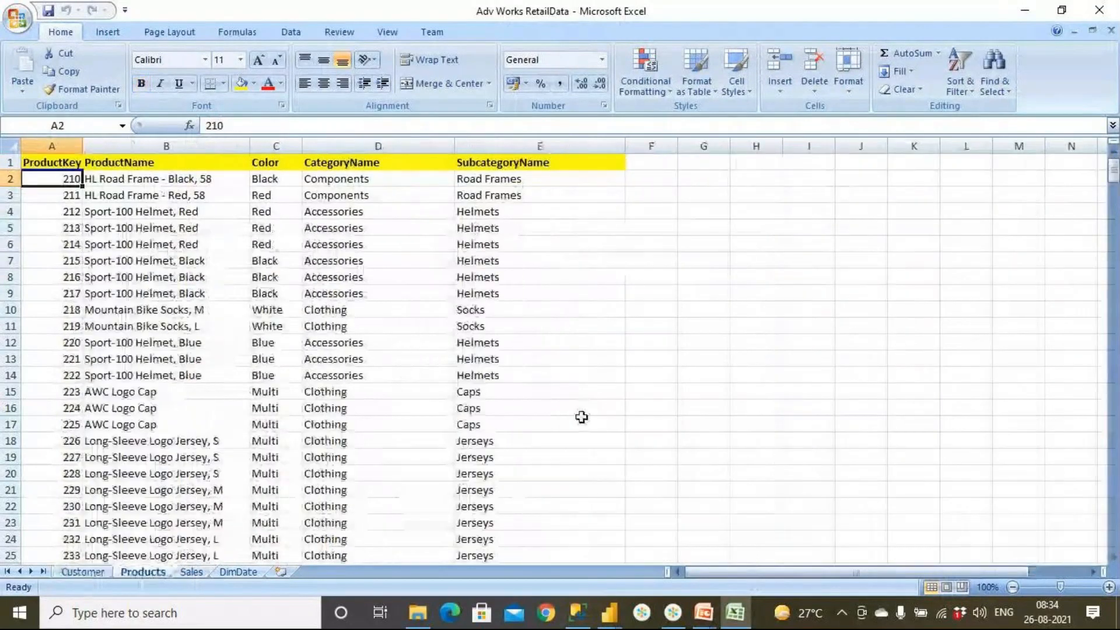
Examine the ProductName and Color values of the rows on the Products sheet.
drag(97, 162, 189, 403)
click(188, 391)
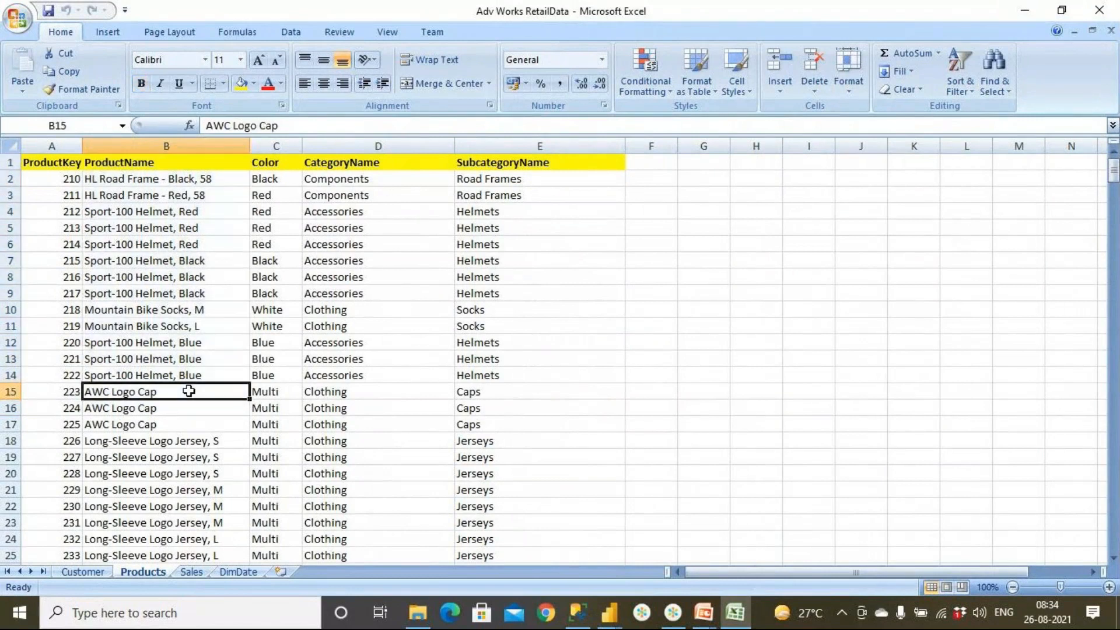
click(185, 425)
scroll(183, 426, down, 5)
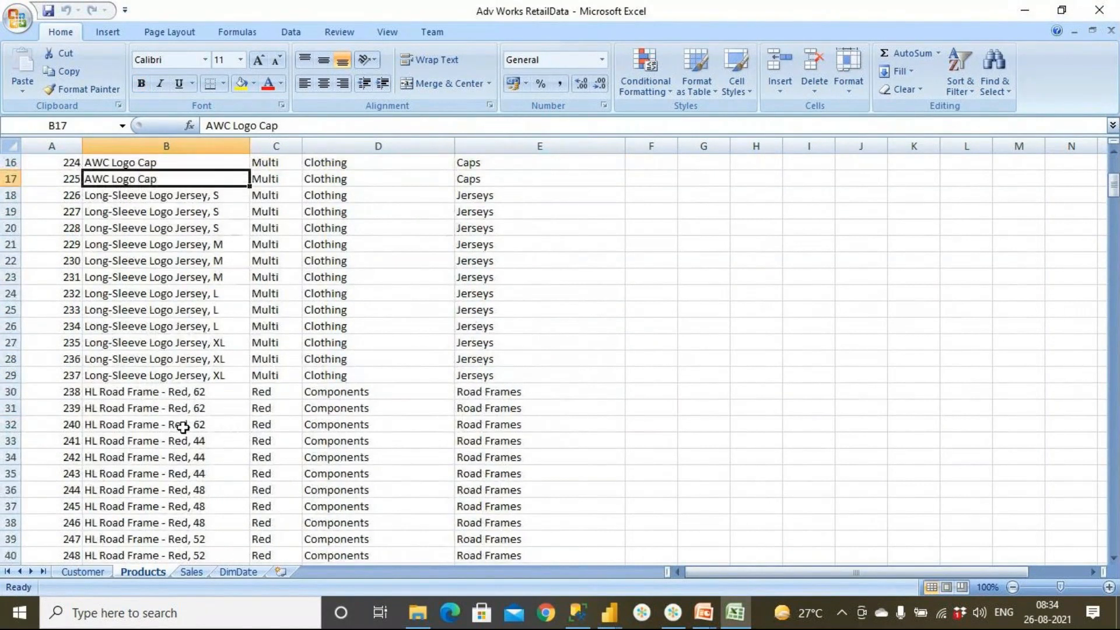
click(187, 456)
scroll(198, 458, down, 3)
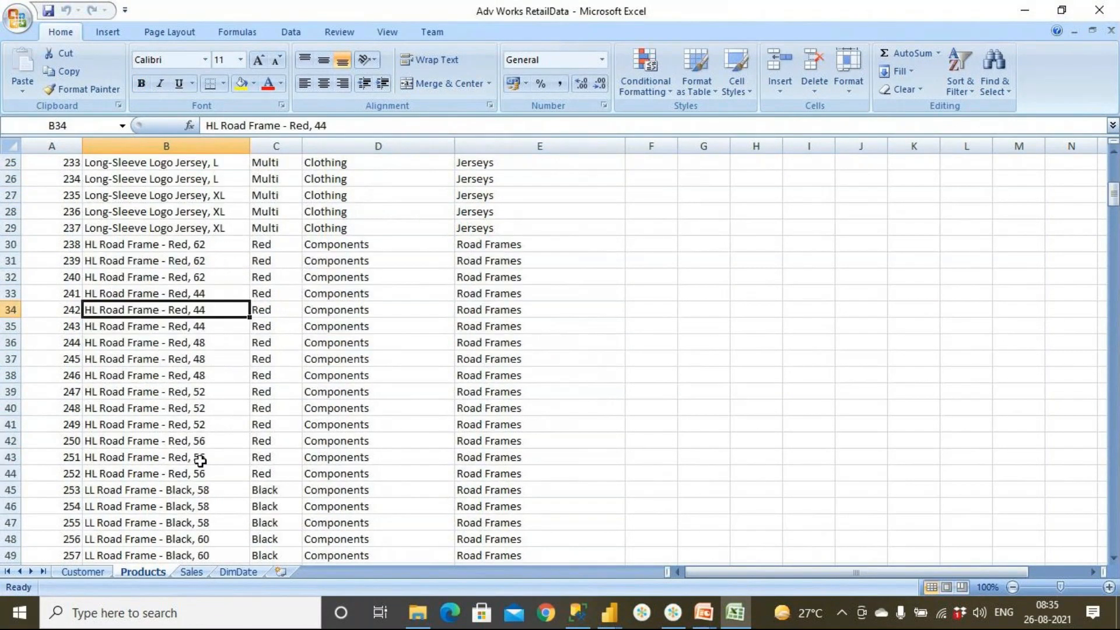
drag(203, 457, 211, 520)
scroll(213, 520, down, 3)
scroll(213, 520, up, 11)
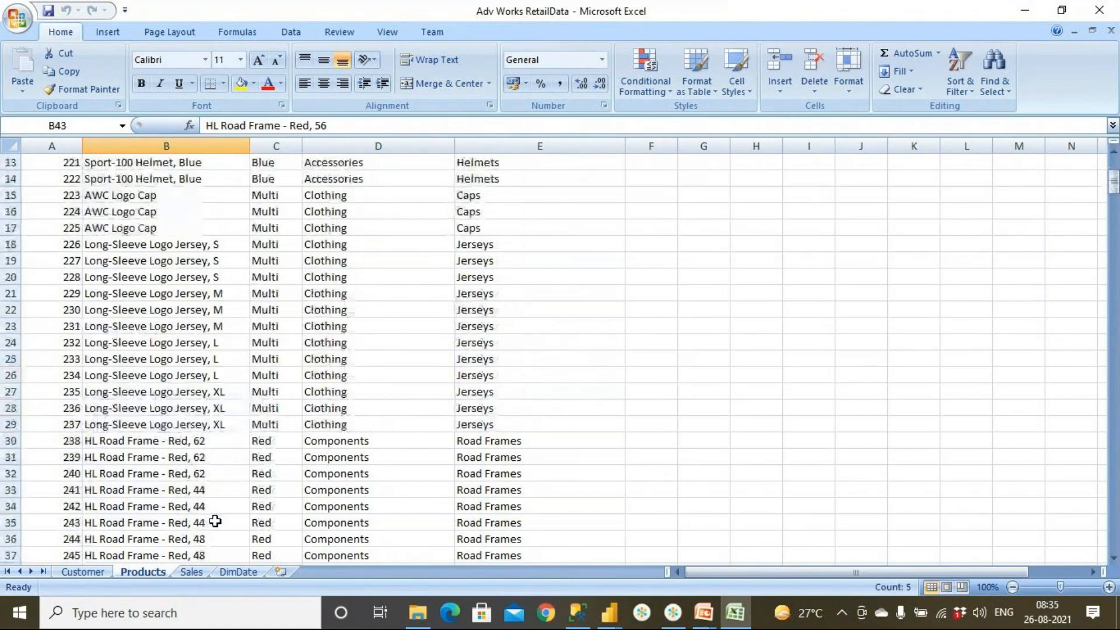
drag(199, 183, 200, 327)
drag(273, 178, 288, 470)
scroll(287, 469, down, 3)
scroll(286, 468, up, 3)
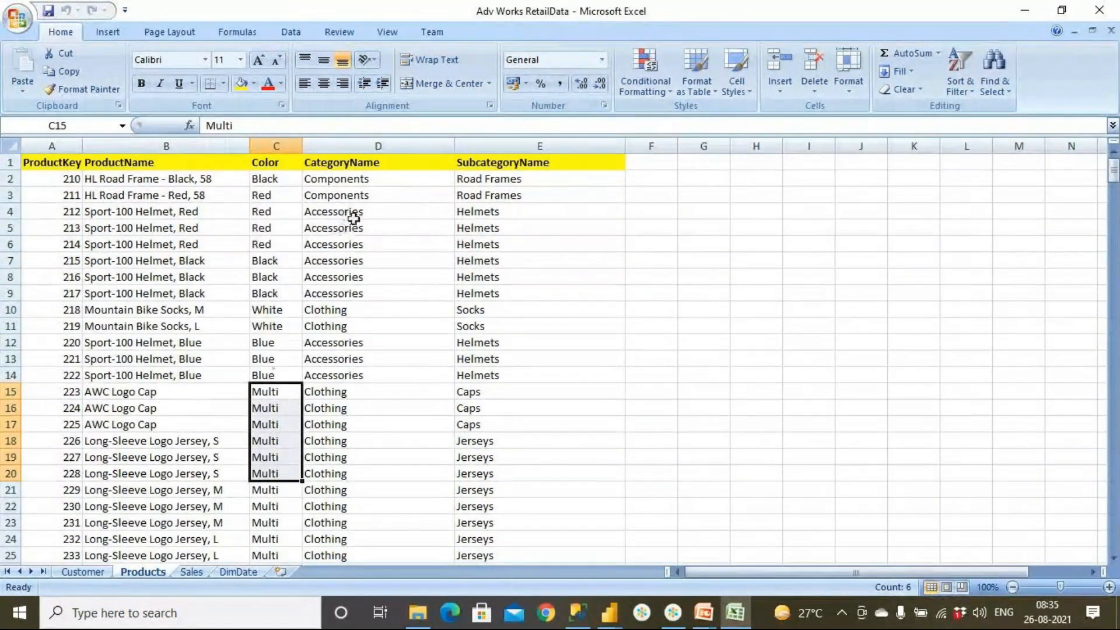
Examine how products are grouped in the CategoryName column and locate the SubcategoryName column beside it.
click(159, 182)
click(374, 180)
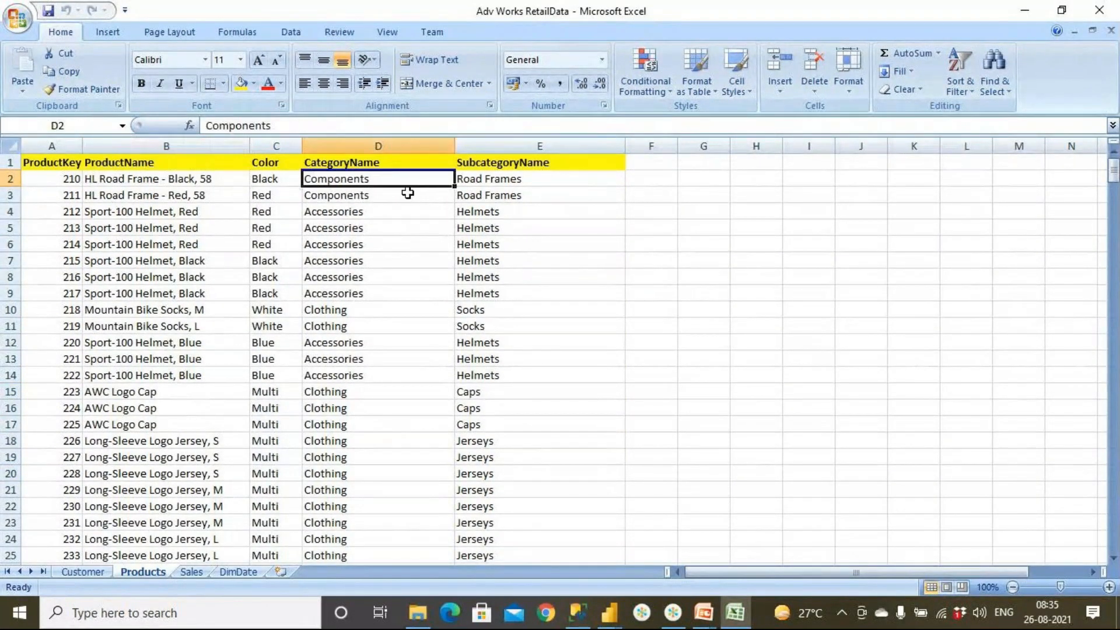
click(364, 307)
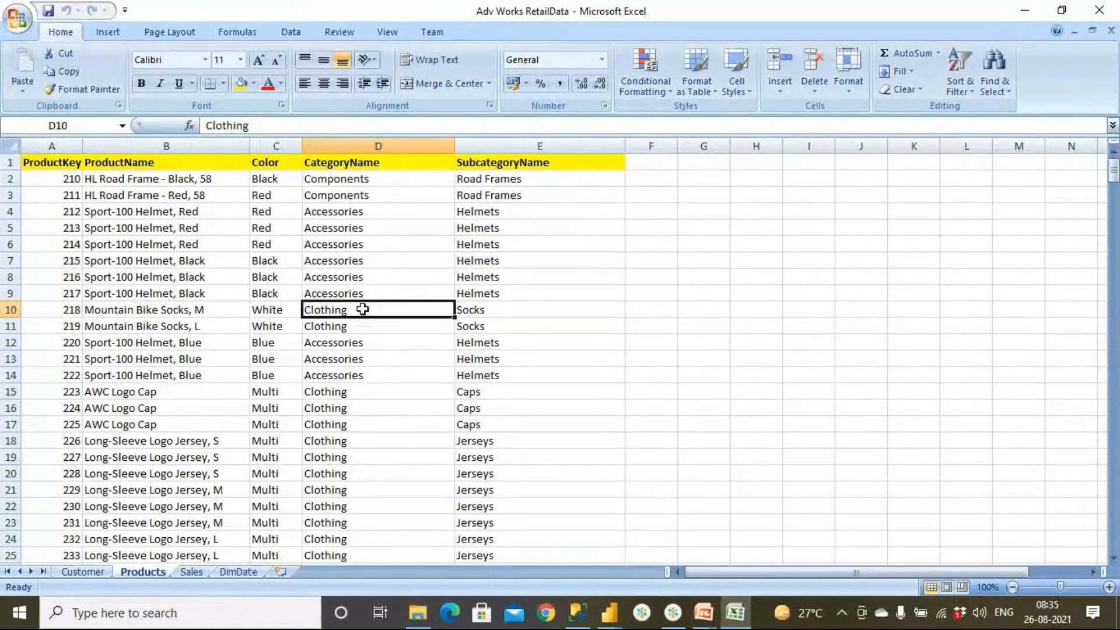
drag(380, 229, 374, 359)
scroll(377, 304, down, 4)
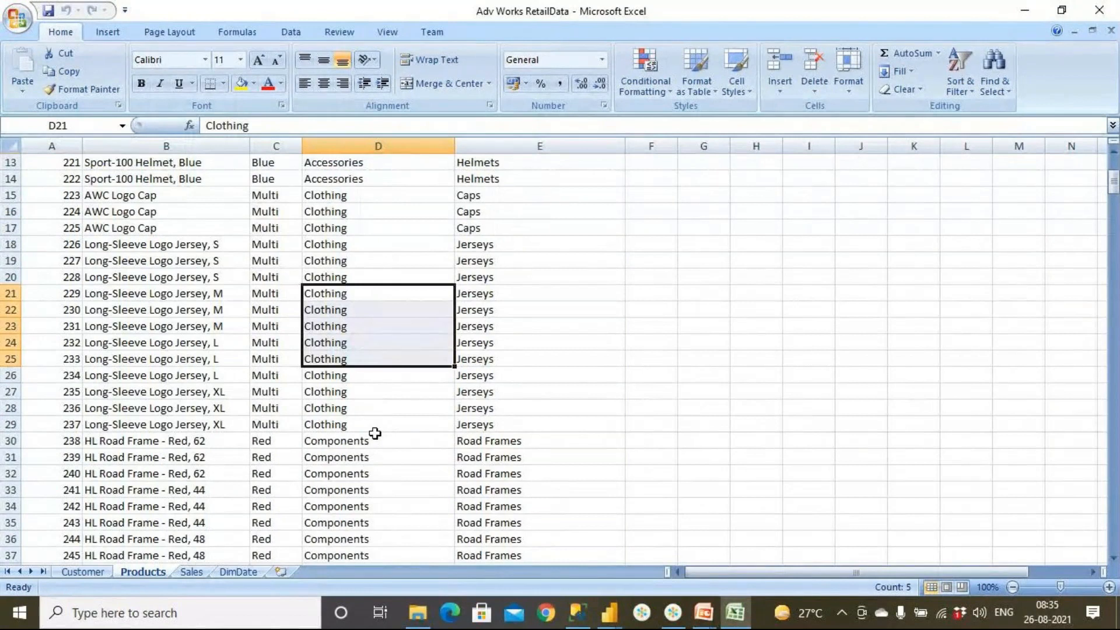
drag(375, 438, 408, 553)
scroll(412, 524, down, 4)
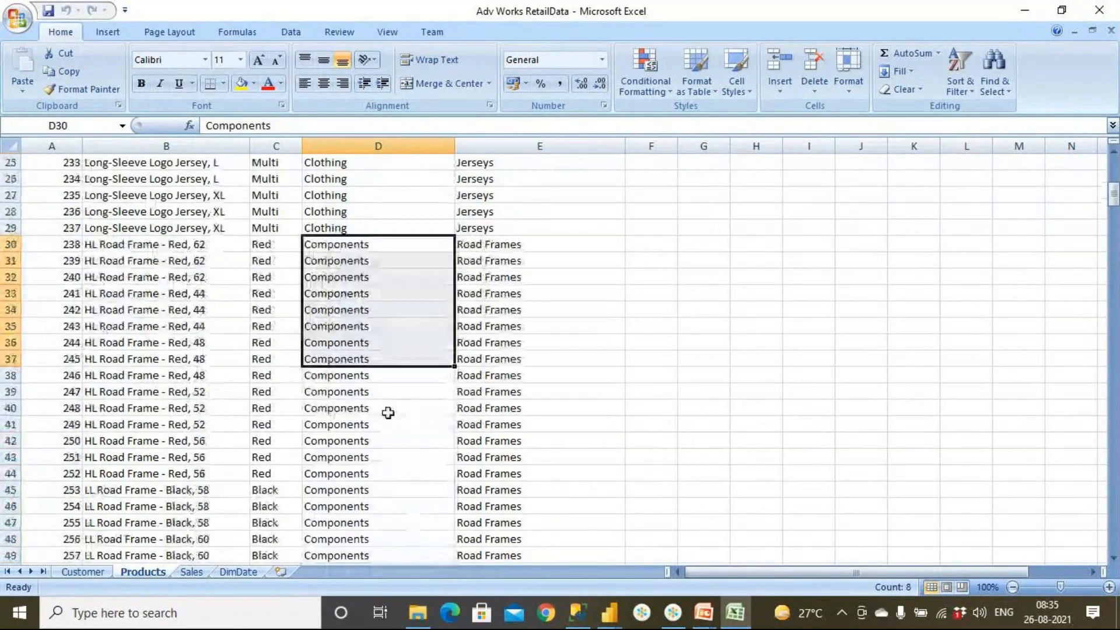
drag(385, 393, 394, 487)
scroll(395, 488, down, 4)
scroll(395, 487, up, 7)
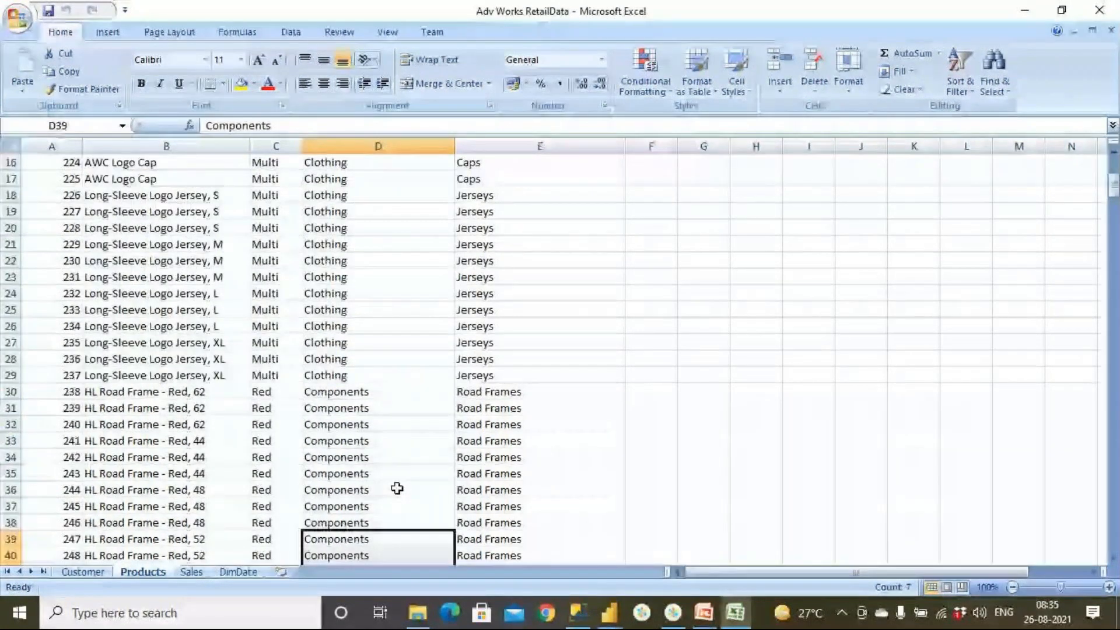
scroll(397, 488, up, 5)
click(387, 162)
click(560, 162)
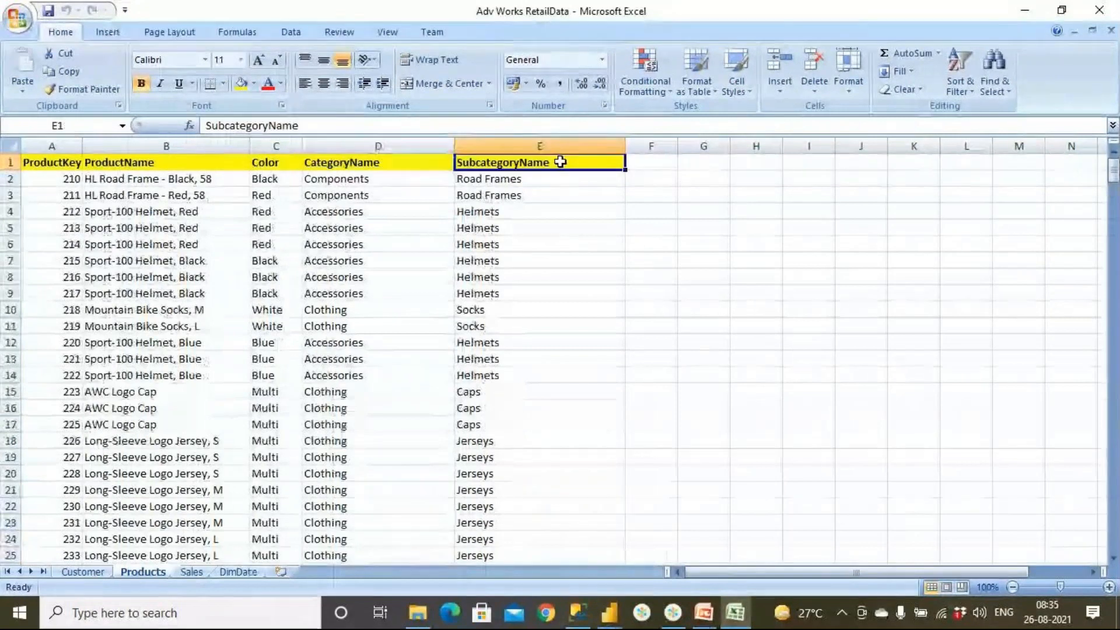
Turn on filtering for the Products header row and filter CategoryName to show only Accessories.
click(435, 162)
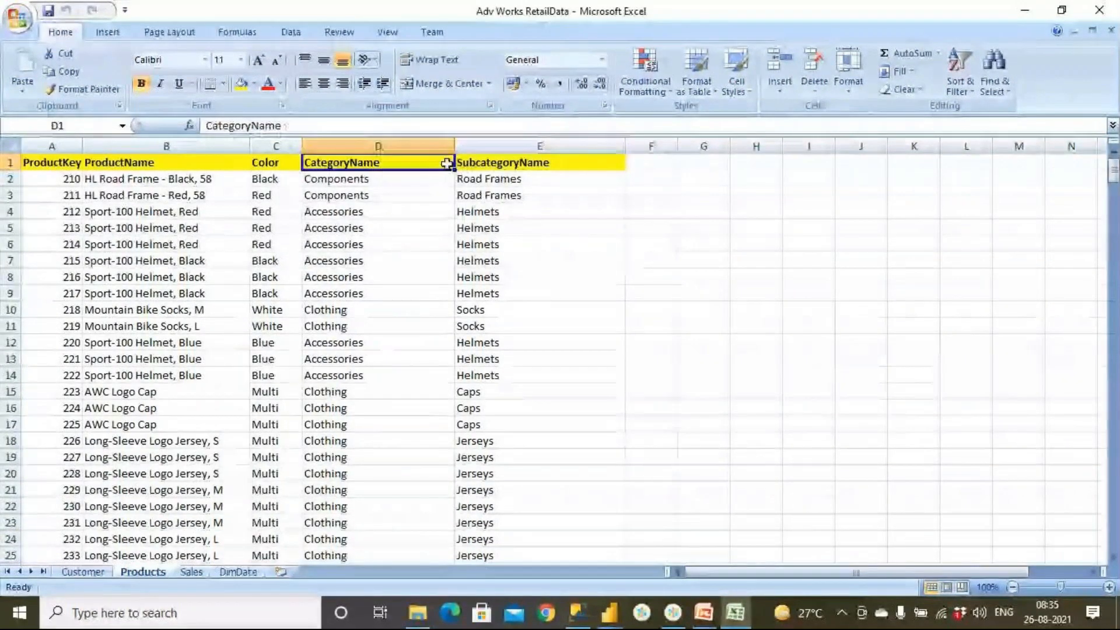
click(959, 76)
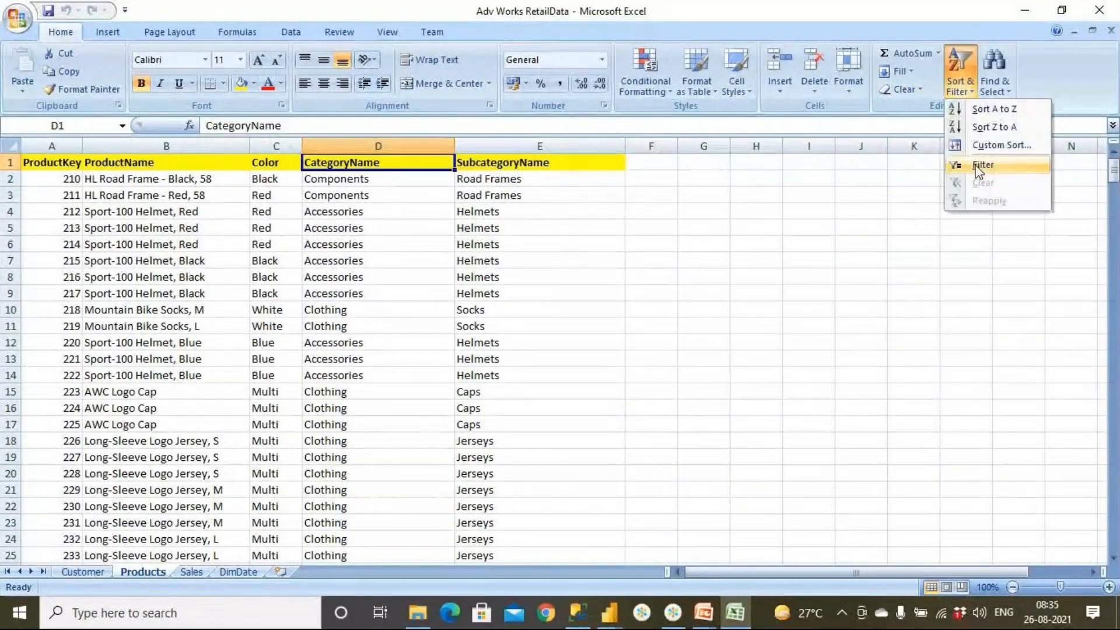
click(1056, 165)
click(447, 163)
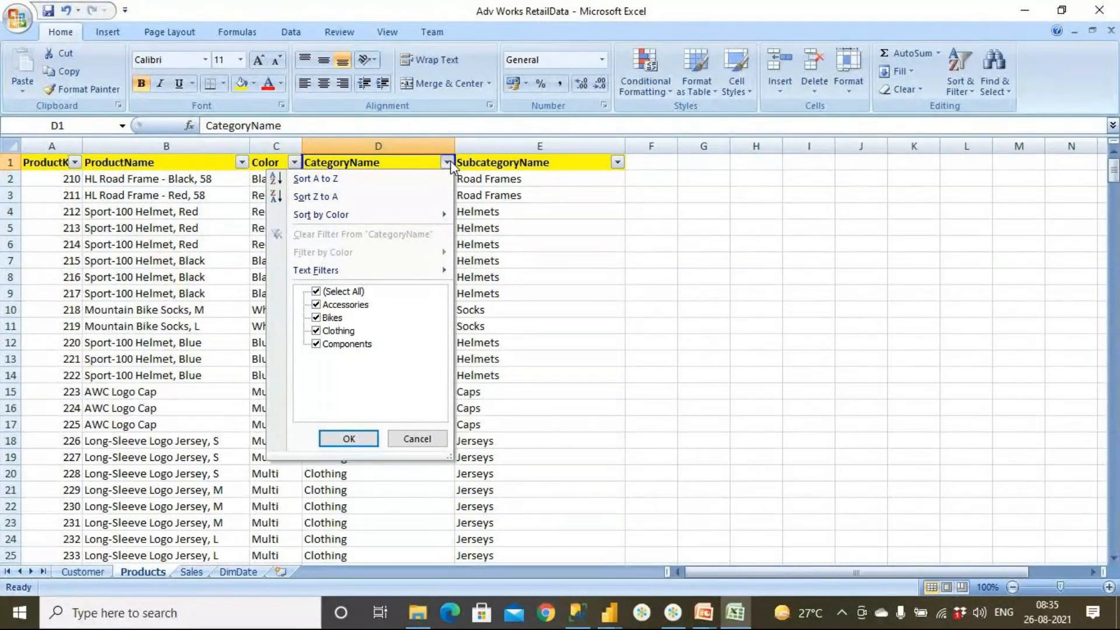
click(316, 292)
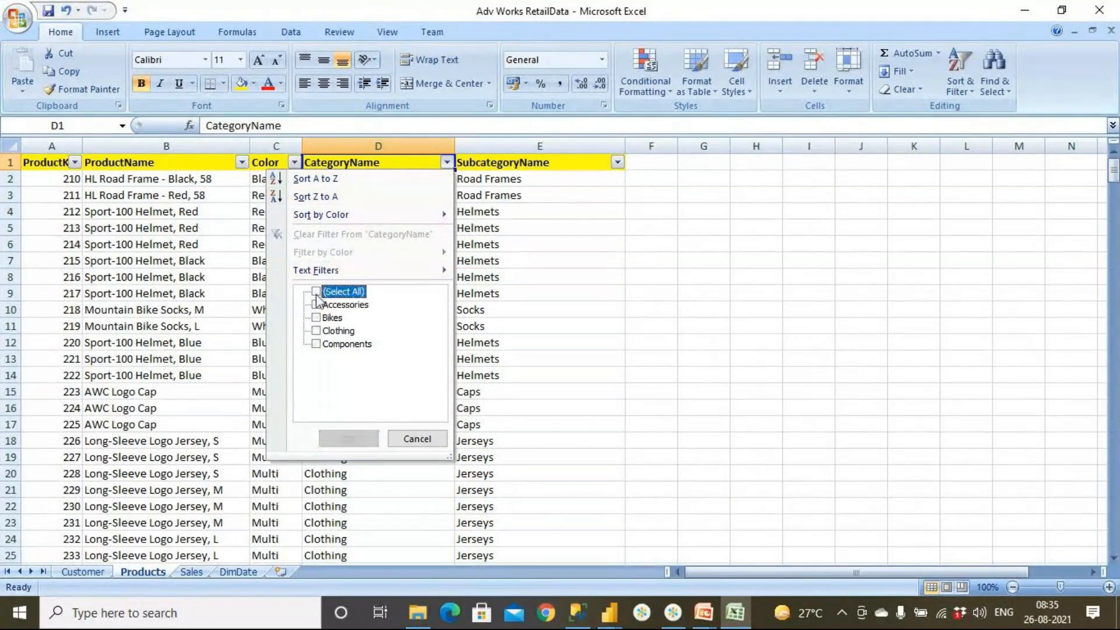
click(316, 300)
key(Return)
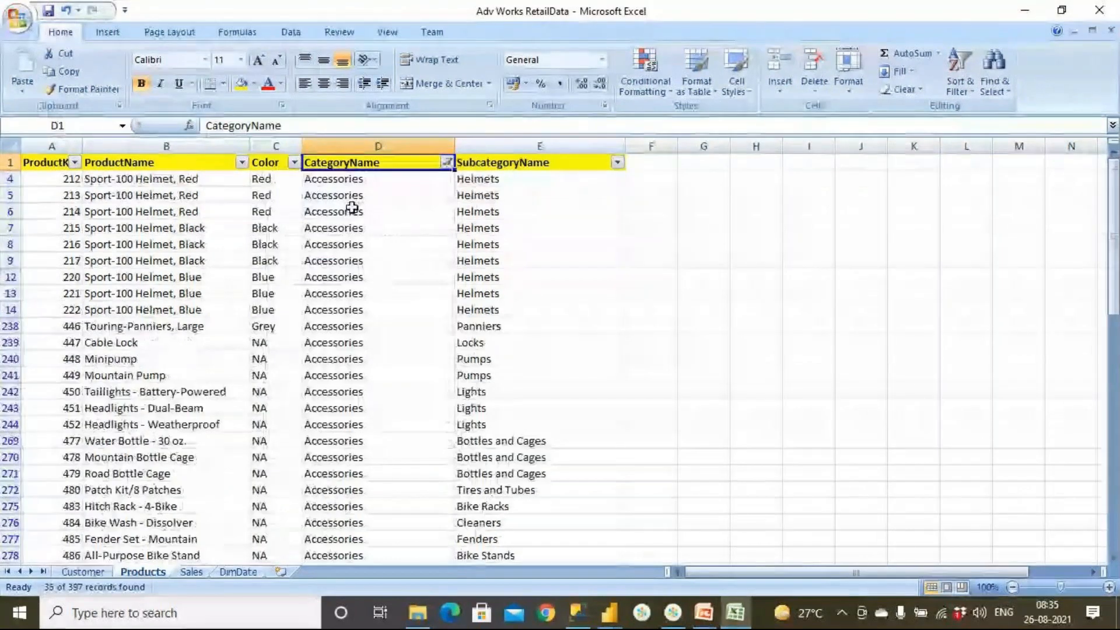
Inspect the Color and CategoryName values of the filtered Accessories products.
drag(263, 179, 262, 506)
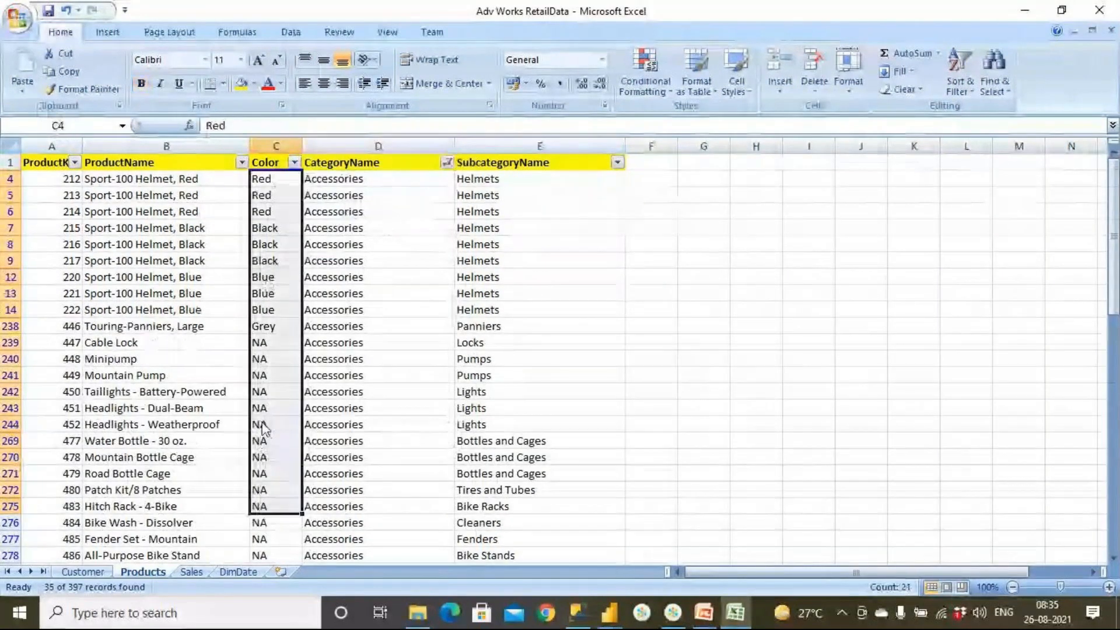
drag(262, 342, 198, 558)
click(276, 506)
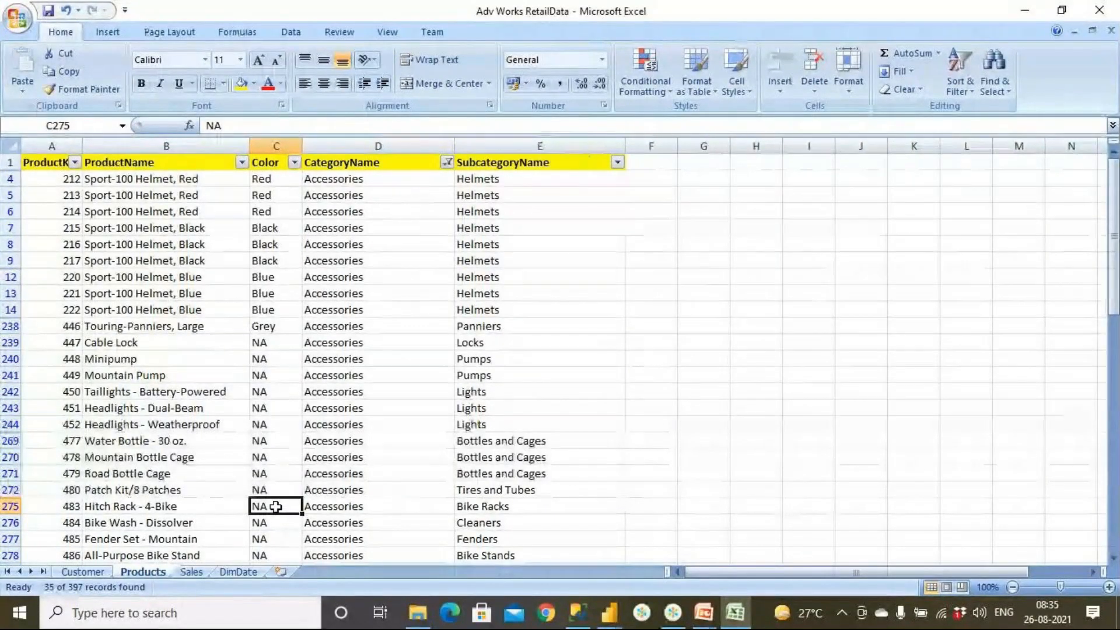
drag(370, 195, 373, 260)
Examine the subcategories of the Accessories products in the SubcategoryName filter list and down the column.
drag(520, 183, 527, 306)
click(617, 162)
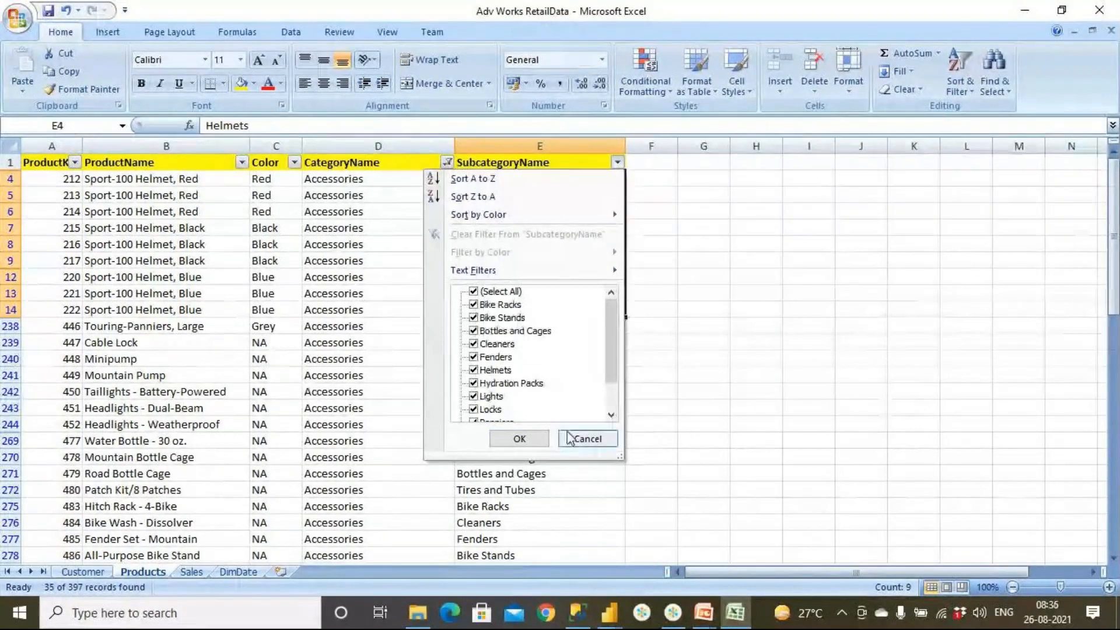
click(585, 439)
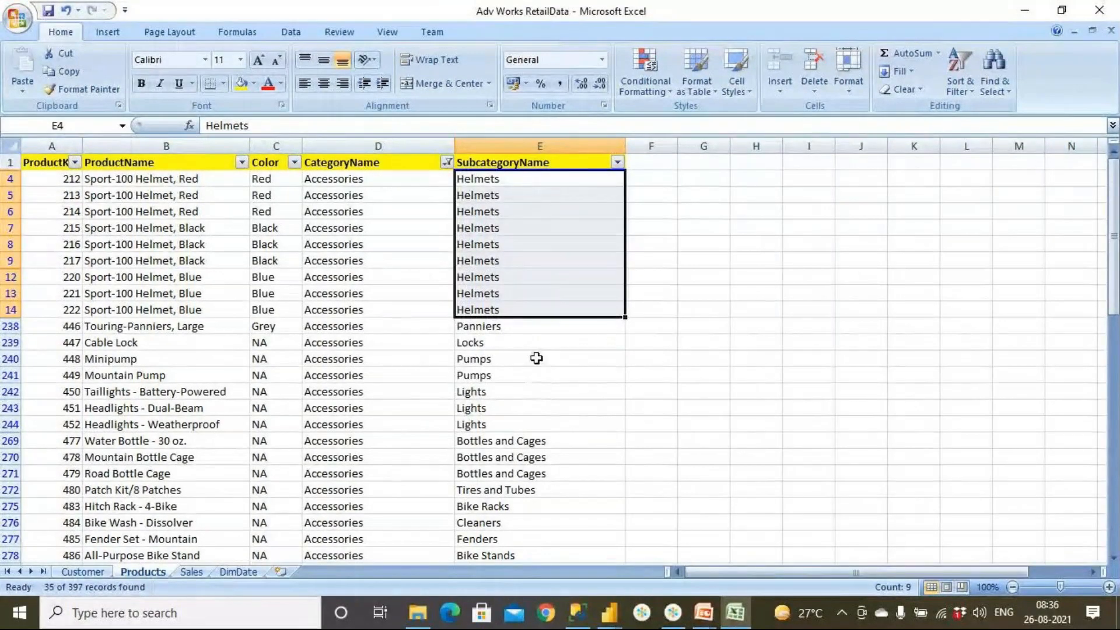
click(527, 342)
click(523, 359)
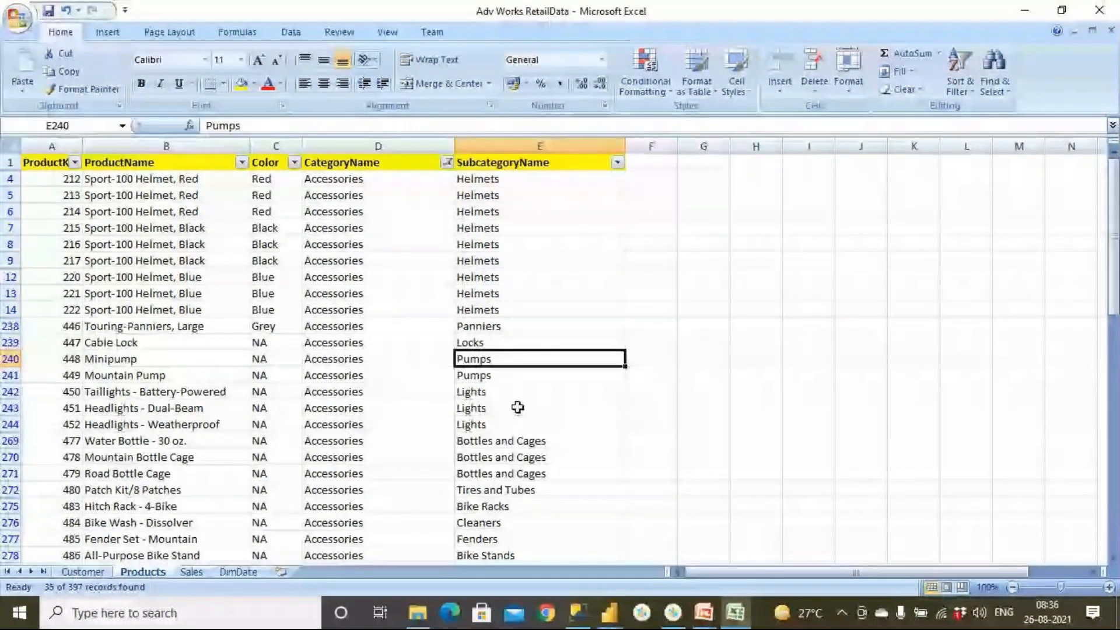
click(525, 440)
scroll(542, 443, down, 3)
click(535, 391)
click(537, 375)
click(537, 358)
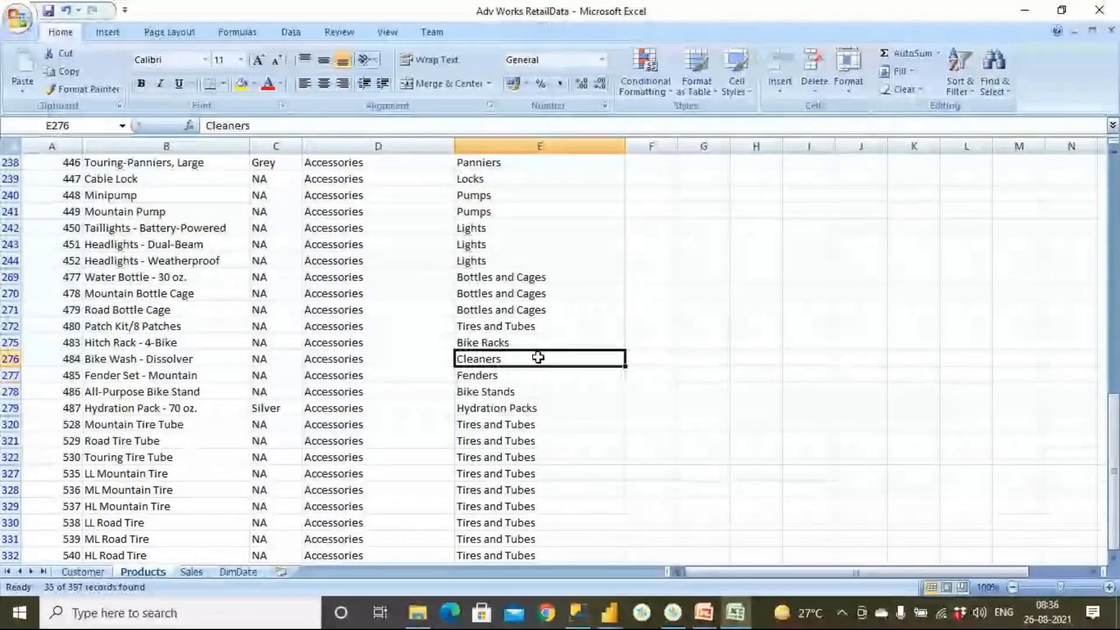
click(539, 342)
click(559, 425)
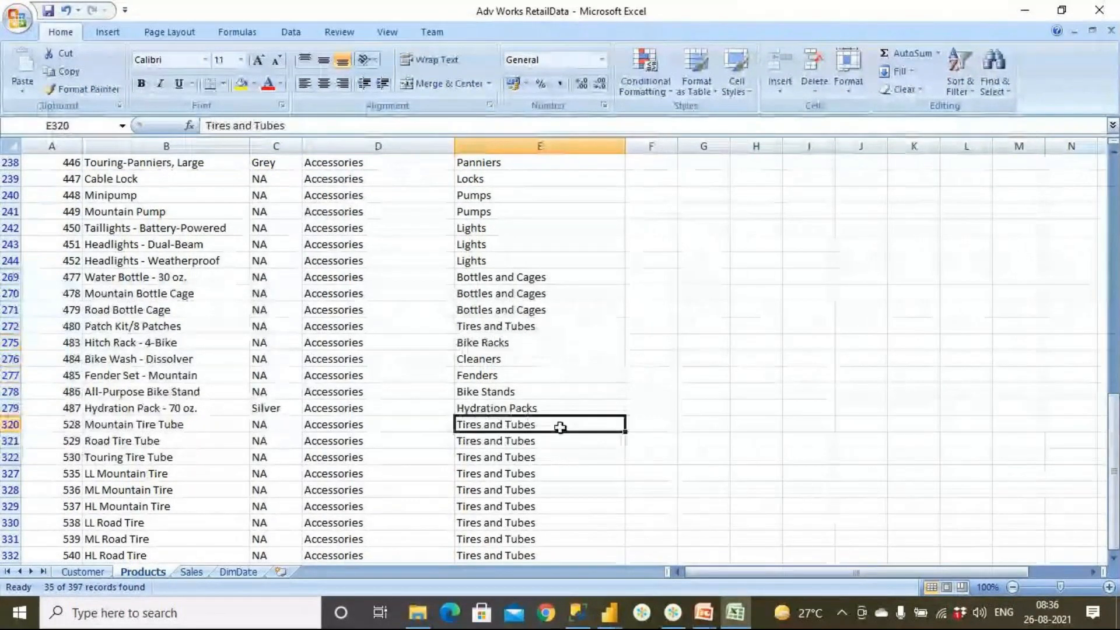
scroll(560, 427, down, 4)
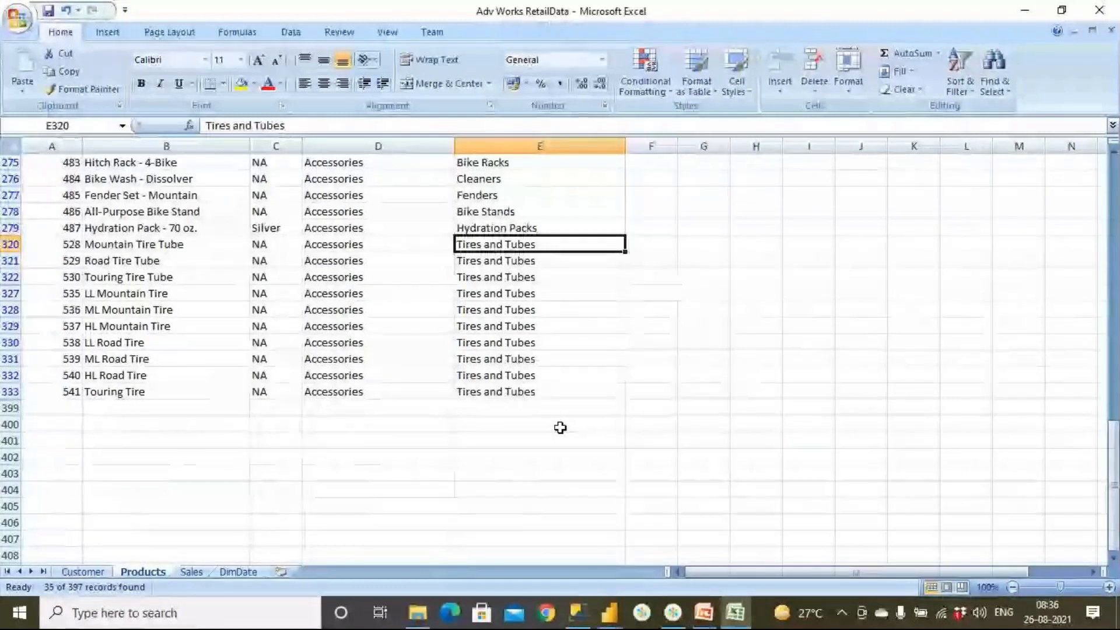
Change the CategoryName filter on the Products sheet from Accessories to show only Bikes.
scroll(559, 428, up, 8)
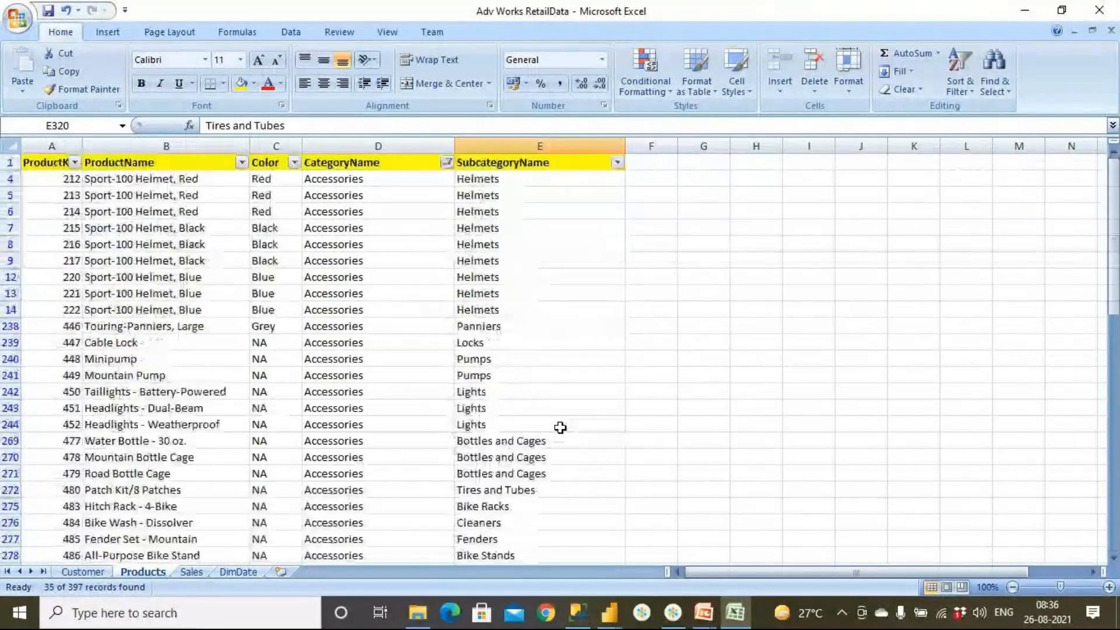
click(378, 183)
drag(377, 183, 379, 379)
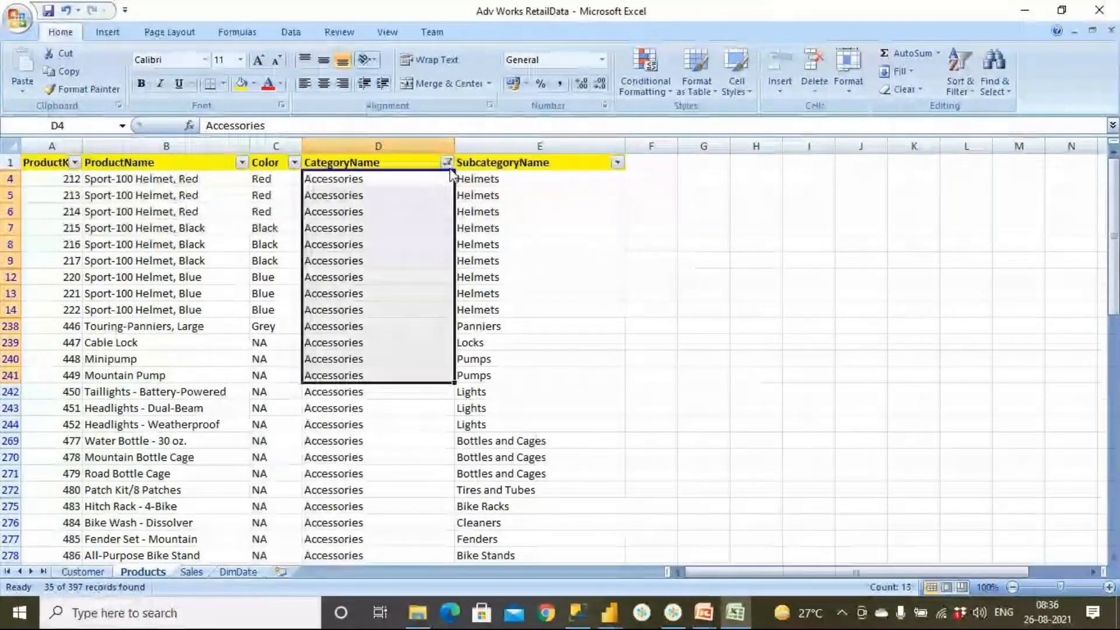
click(447, 162)
click(315, 303)
click(315, 317)
click(348, 439)
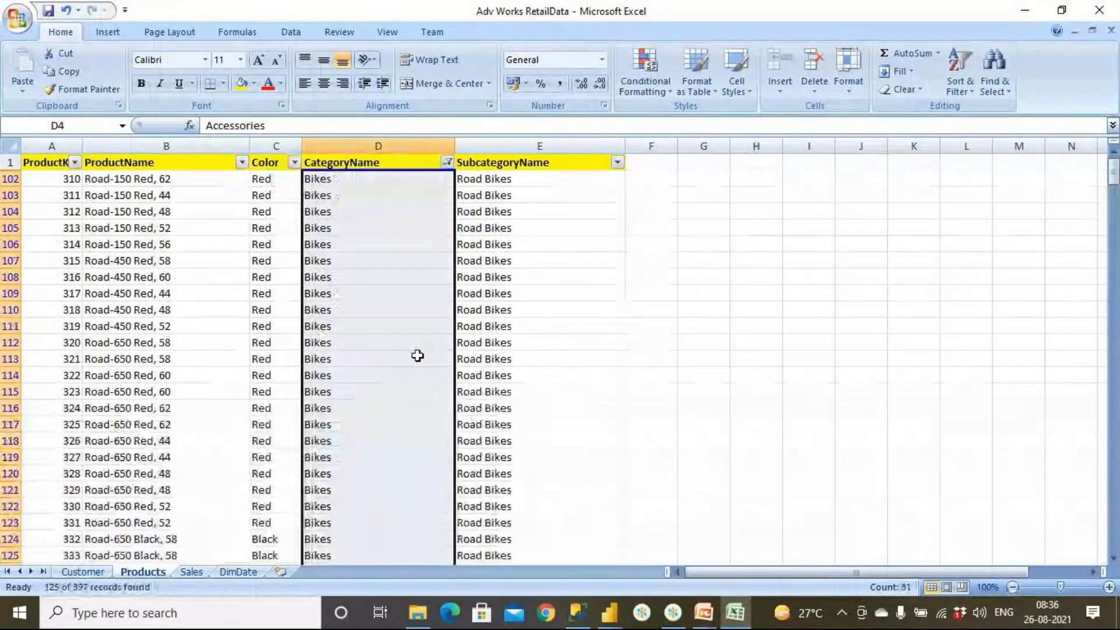
Examine how the Bikes products are divided into subcategories down the SubcategoryName column.
drag(551, 195, 551, 318)
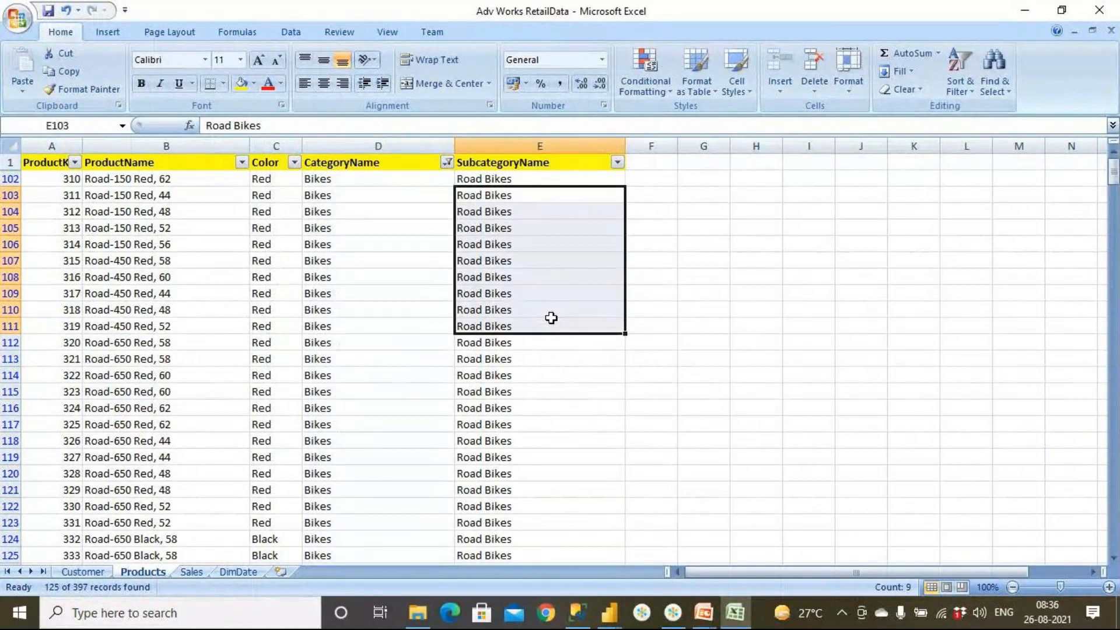
scroll(551, 317, down, 7)
drag(551, 375, 564, 459)
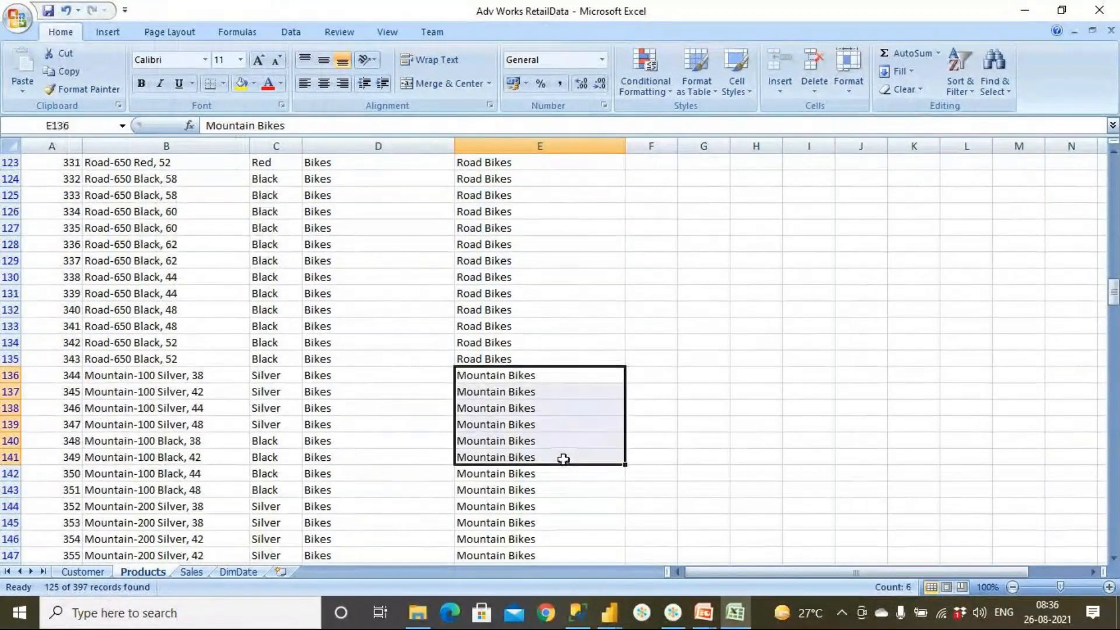
scroll(564, 459, down, 9)
drag(550, 329, 572, 493)
scroll(558, 444, down, 5)
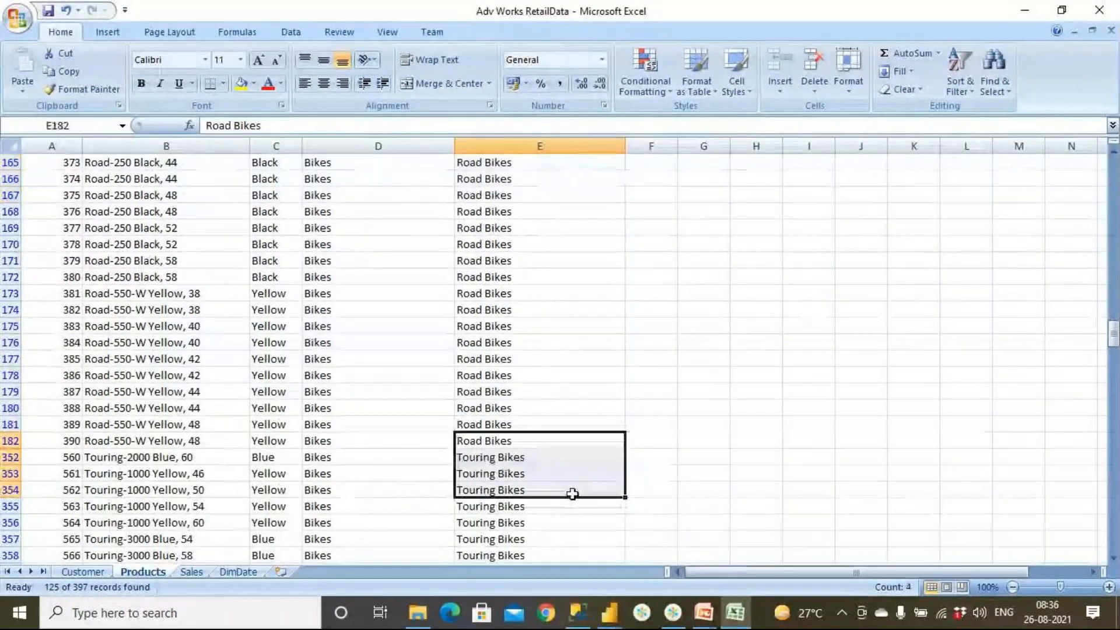
click(570, 457)
scroll(569, 457, down, 7)
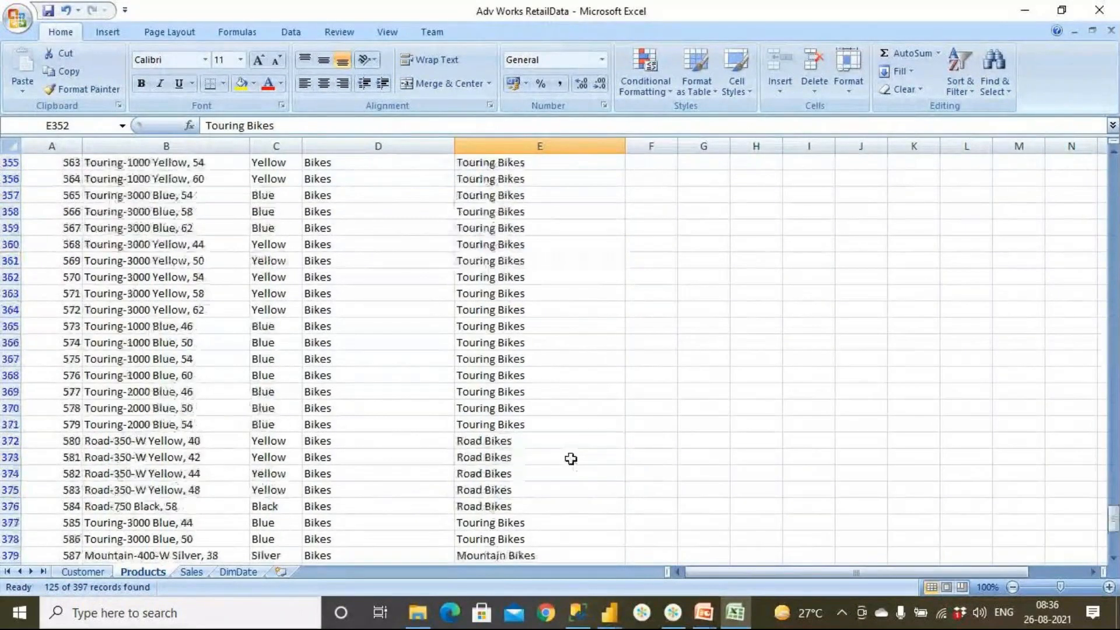
drag(365, 310, 375, 445)
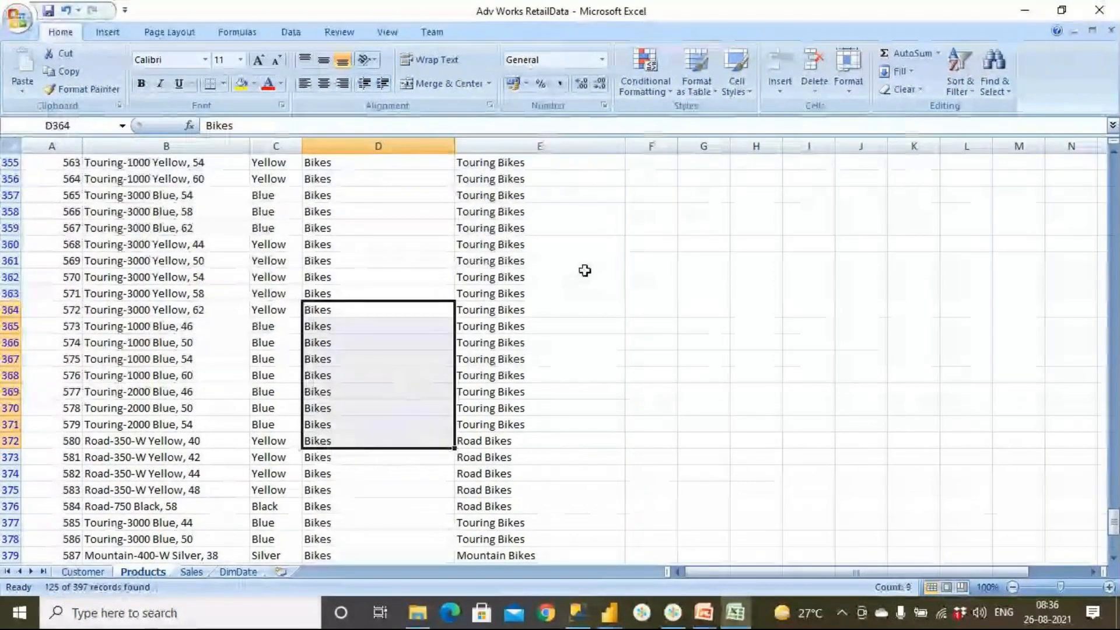
drag(583, 270, 594, 438)
scroll(594, 438, down, 4)
drag(572, 397, 575, 486)
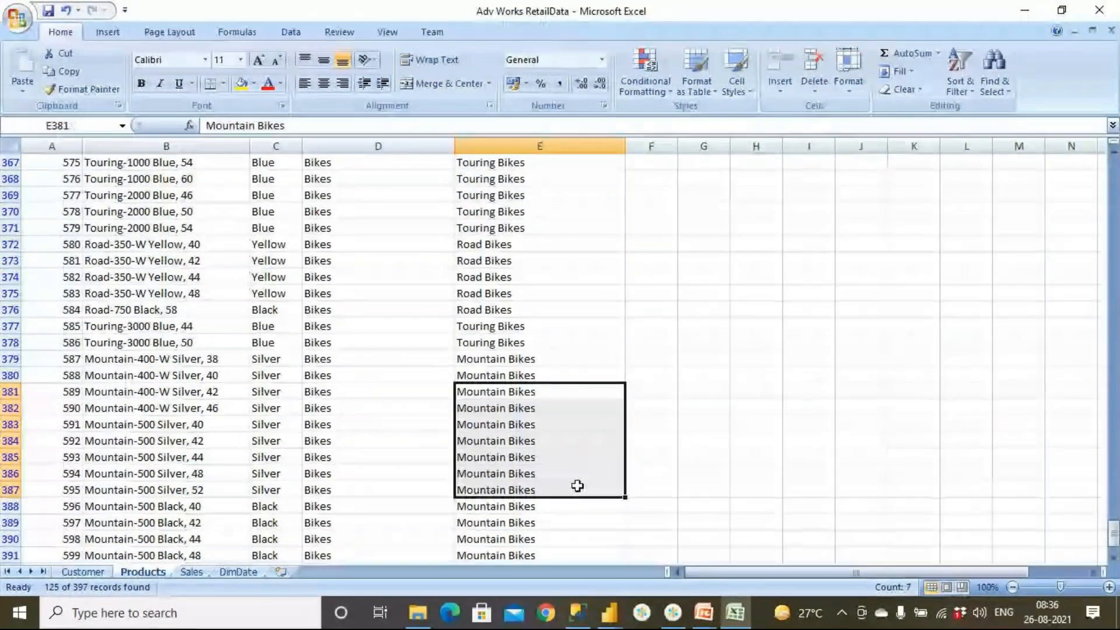
Review the list of Bikes subcategories in the SubcategoryName filter, leaving all of them selected.
scroll(576, 485, up, 20)
scroll(578, 485, up, 19)
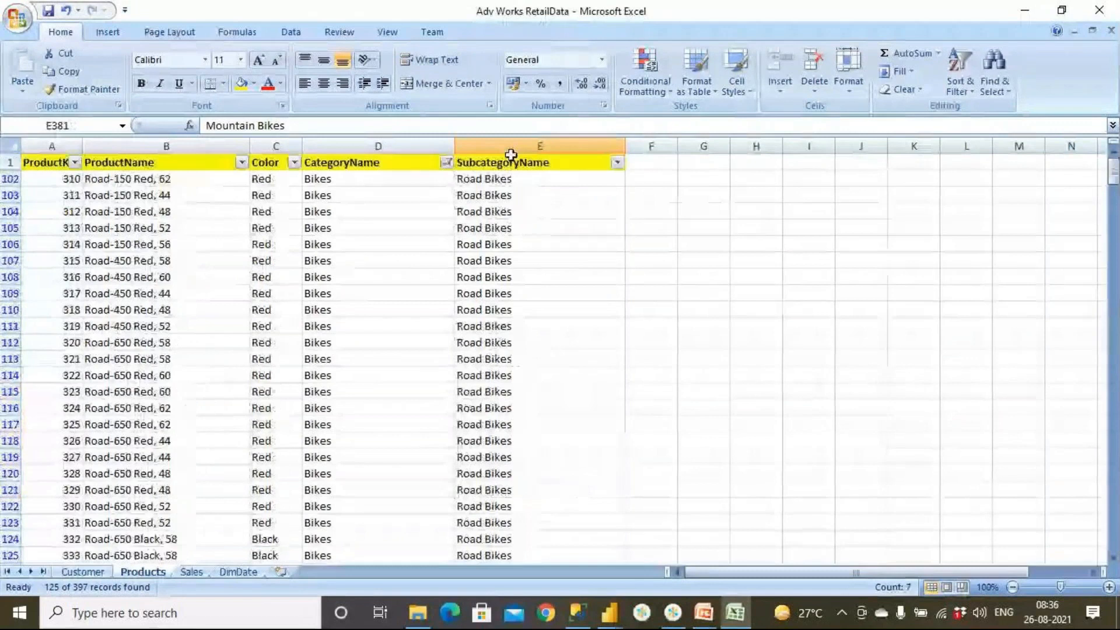
click(617, 162)
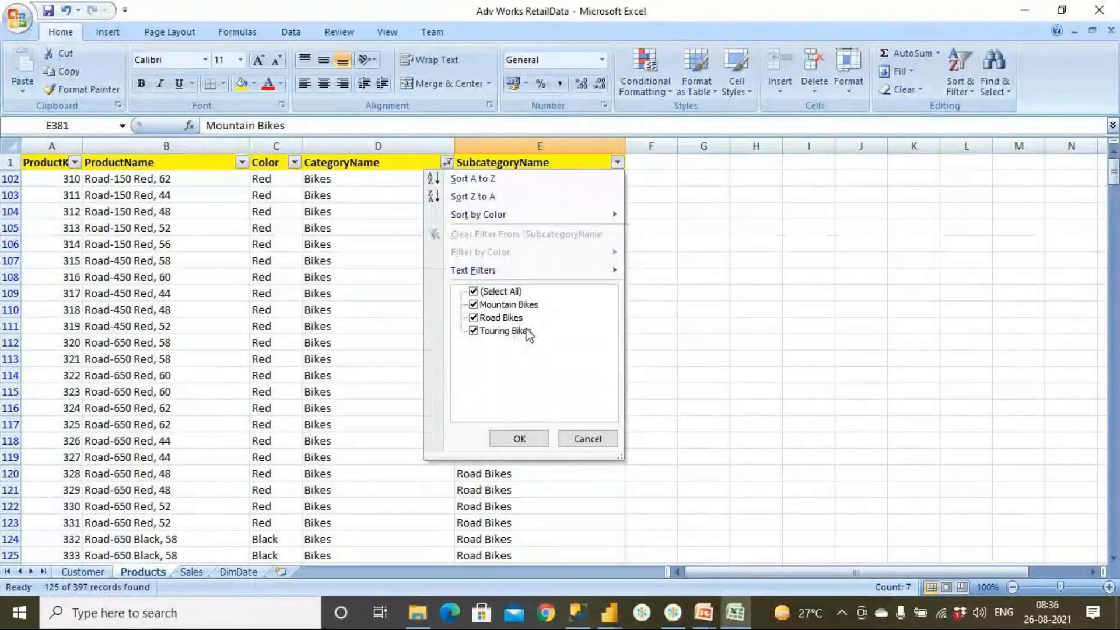
click(519, 438)
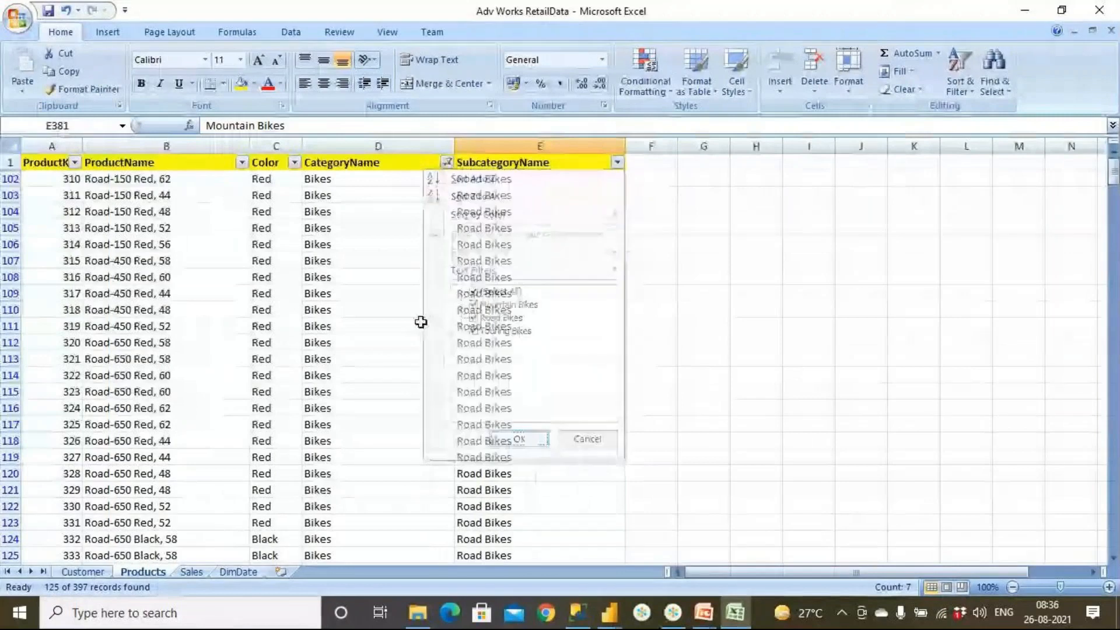
Change the CategoryName filter from Bikes to show only Clothing.
click(447, 162)
click(331, 317)
click(341, 331)
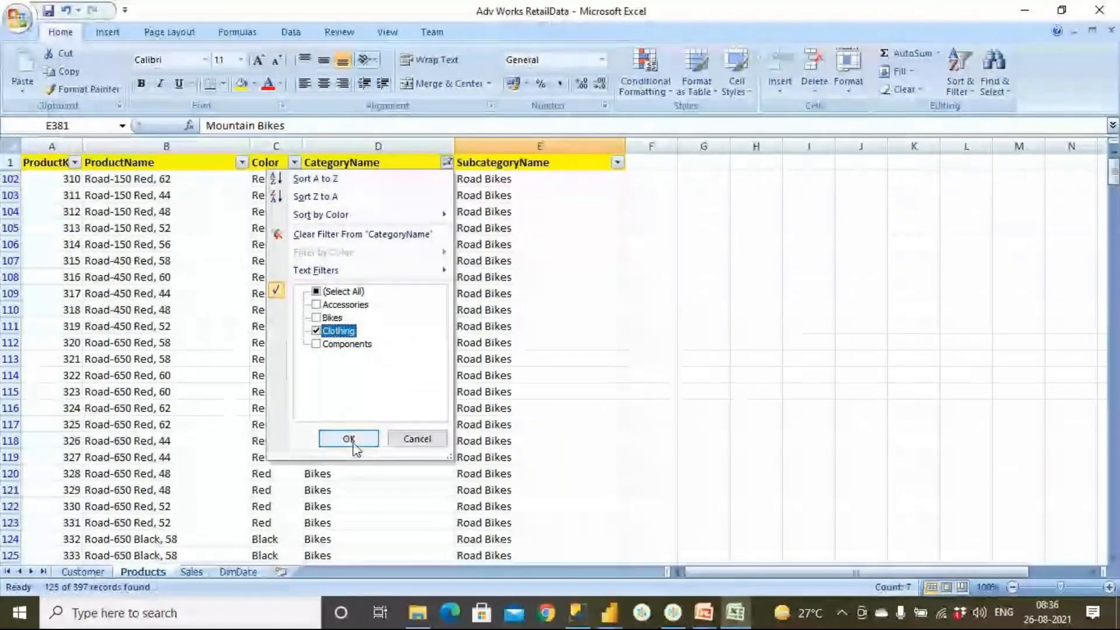
click(351, 442)
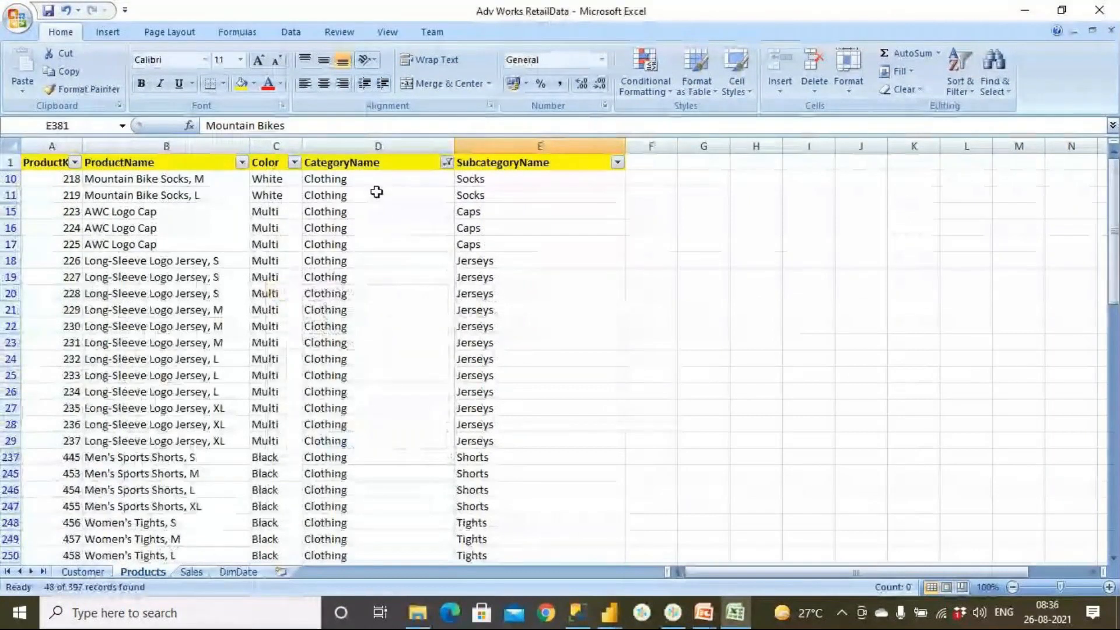
Examine the subcategories of the Clothing products down the SubcategoryName column against their CategoryName values.
drag(504, 182, 518, 243)
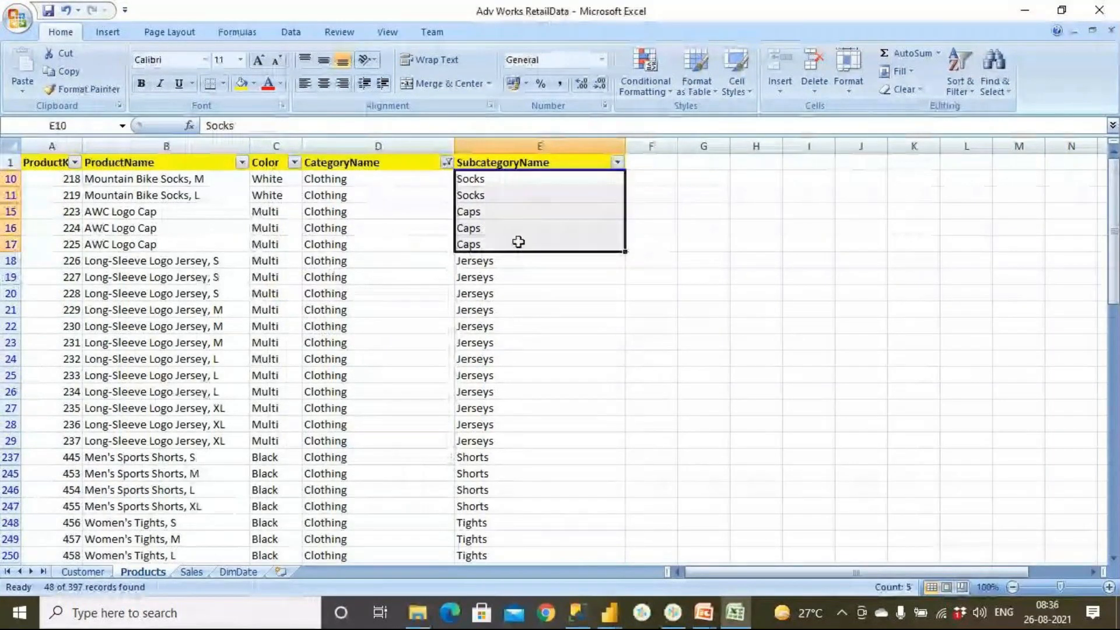
click(524, 259)
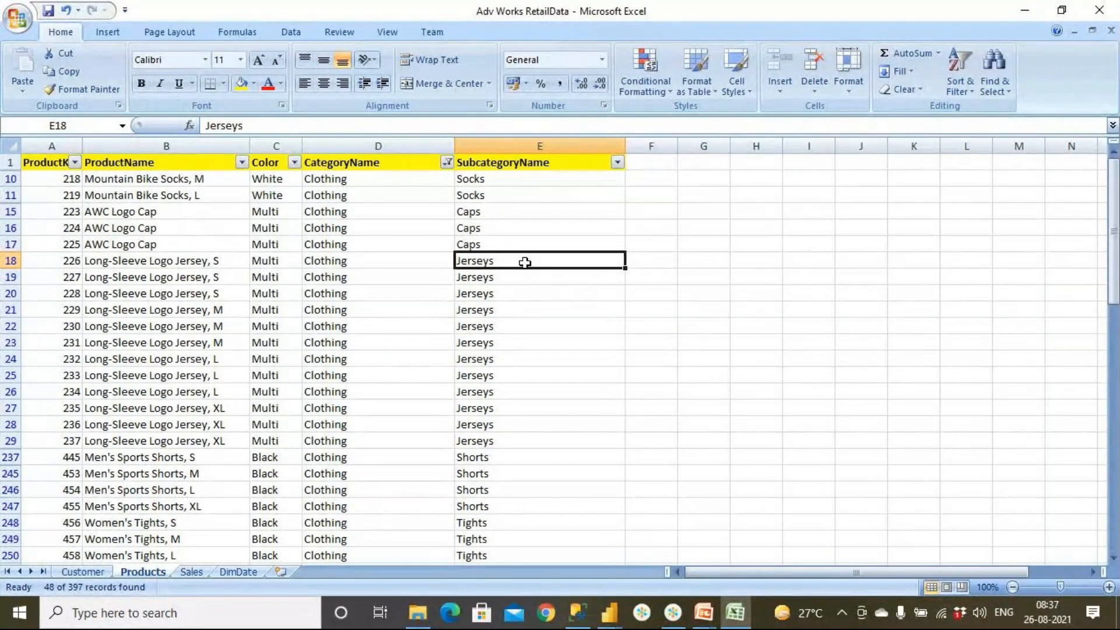
scroll(525, 263, down, 3)
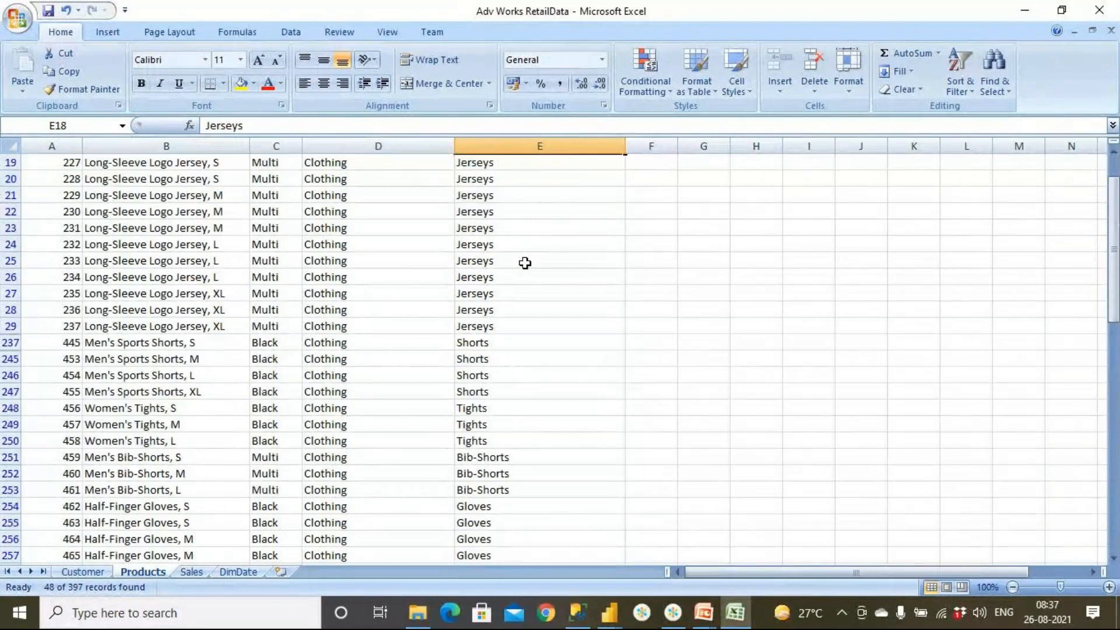
drag(505, 358, 515, 449)
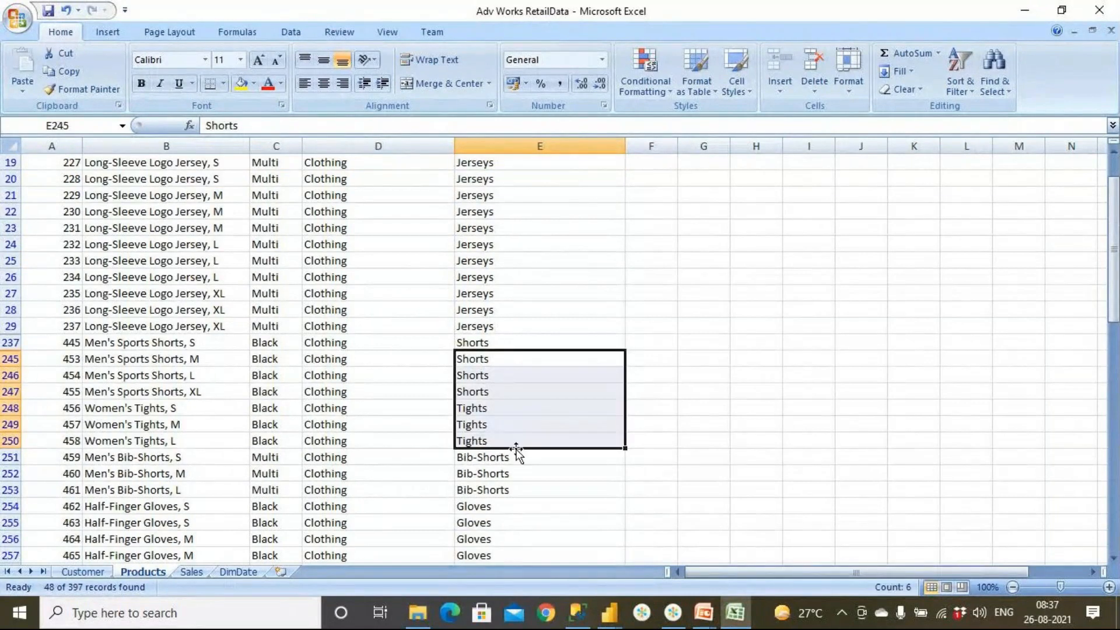
click(516, 456)
scroll(517, 455, down, 3)
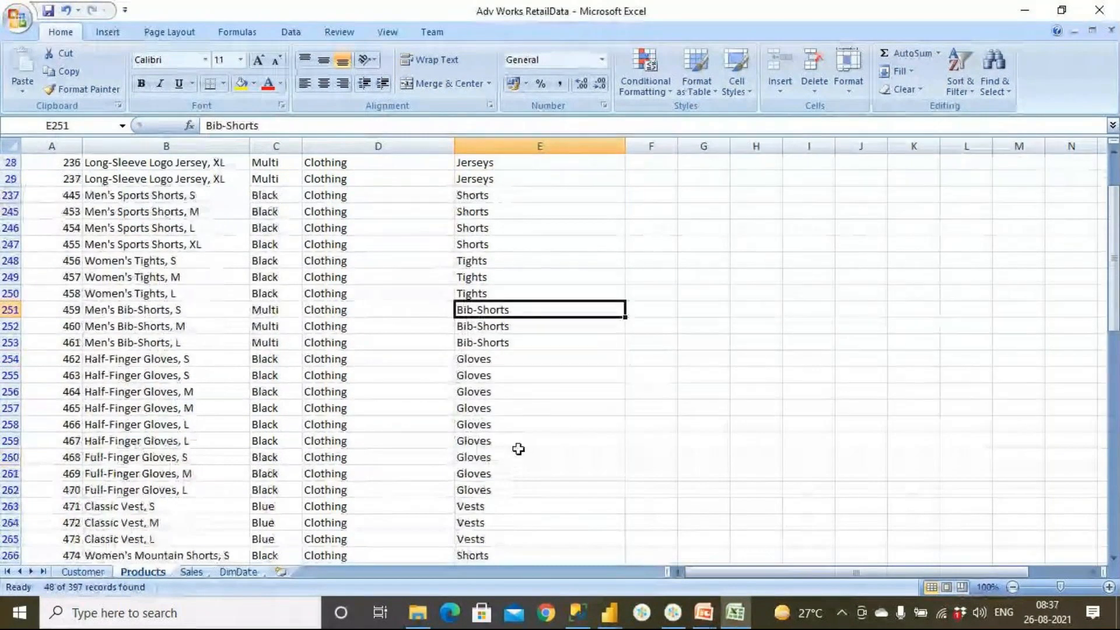
drag(507, 362, 507, 467)
drag(350, 359, 379, 502)
drag(371, 214, 389, 420)
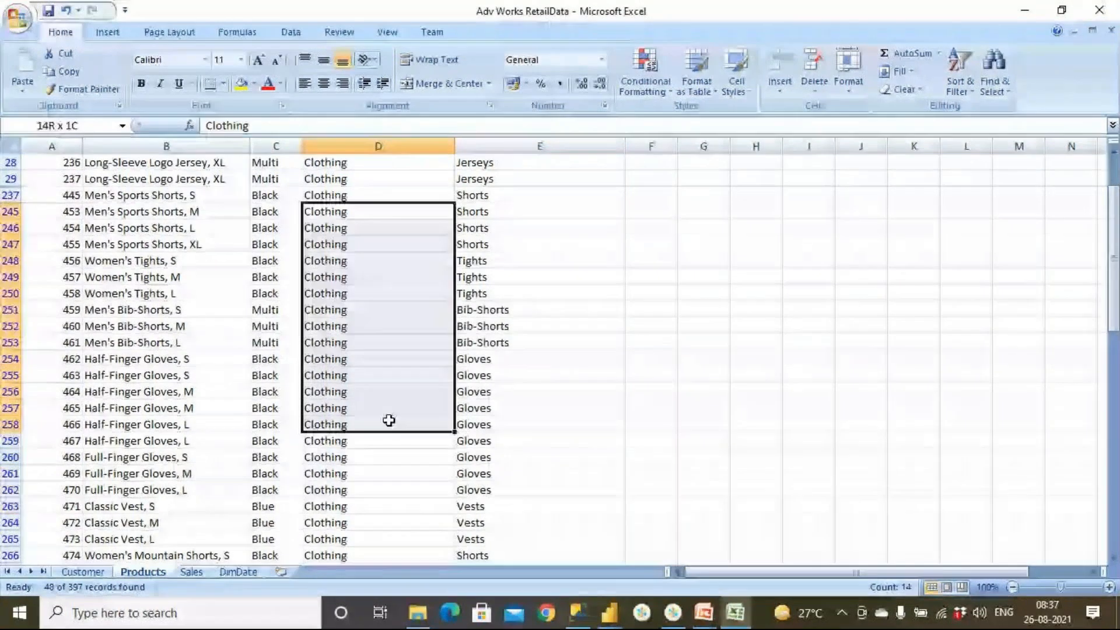
Review the list of Clothing subcategories in the SubcategoryName filter without changing the filter.
scroll(373, 292, up, 5)
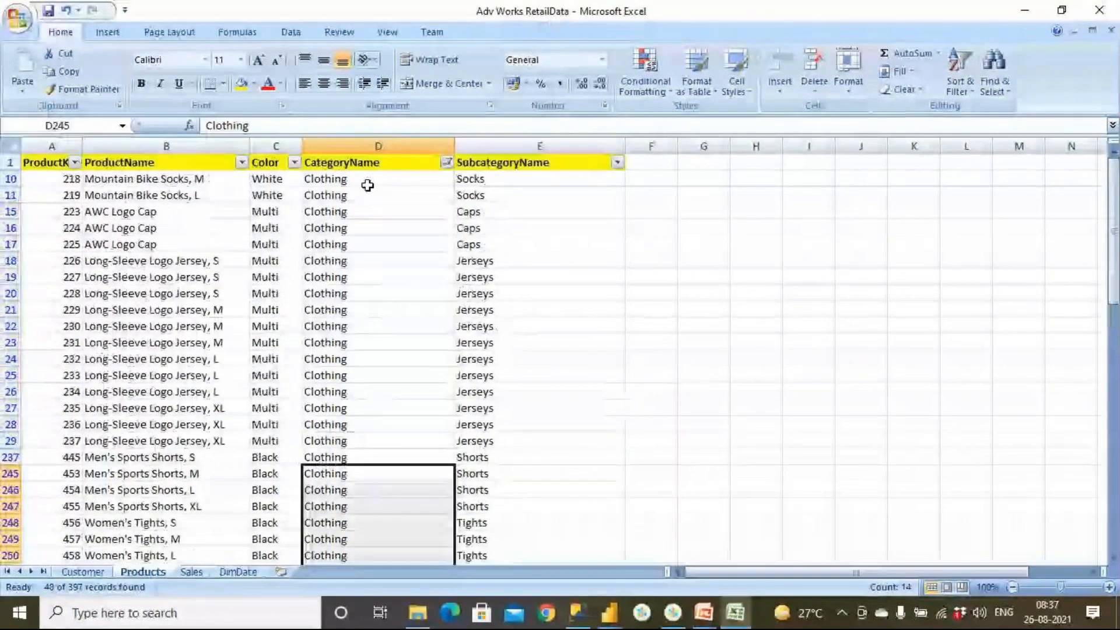
drag(487, 310, 525, 408)
click(617, 162)
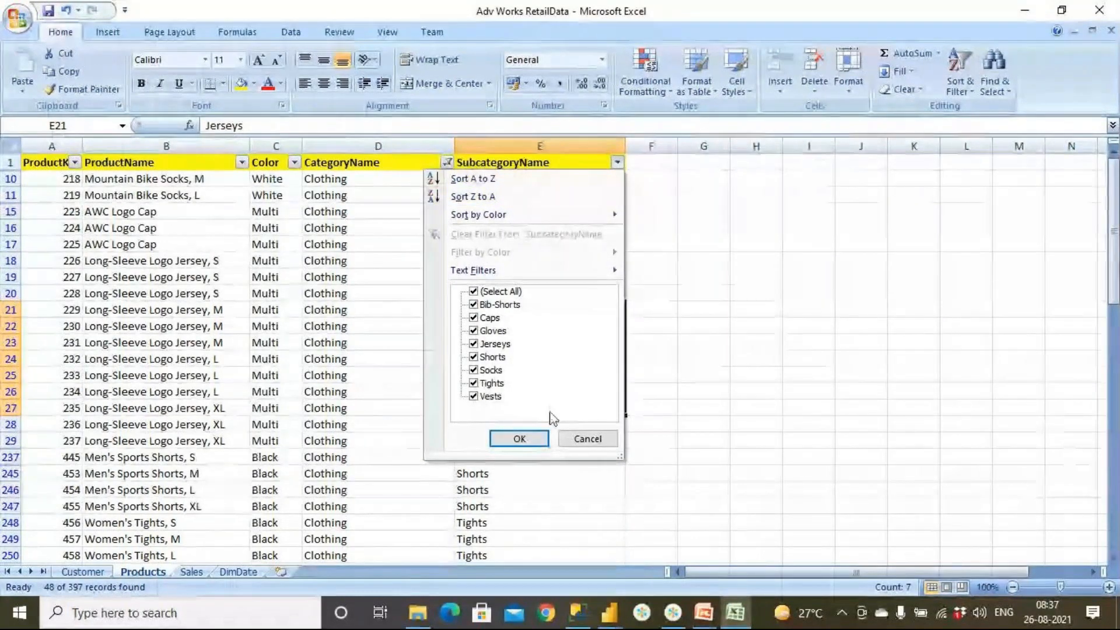
click(584, 440)
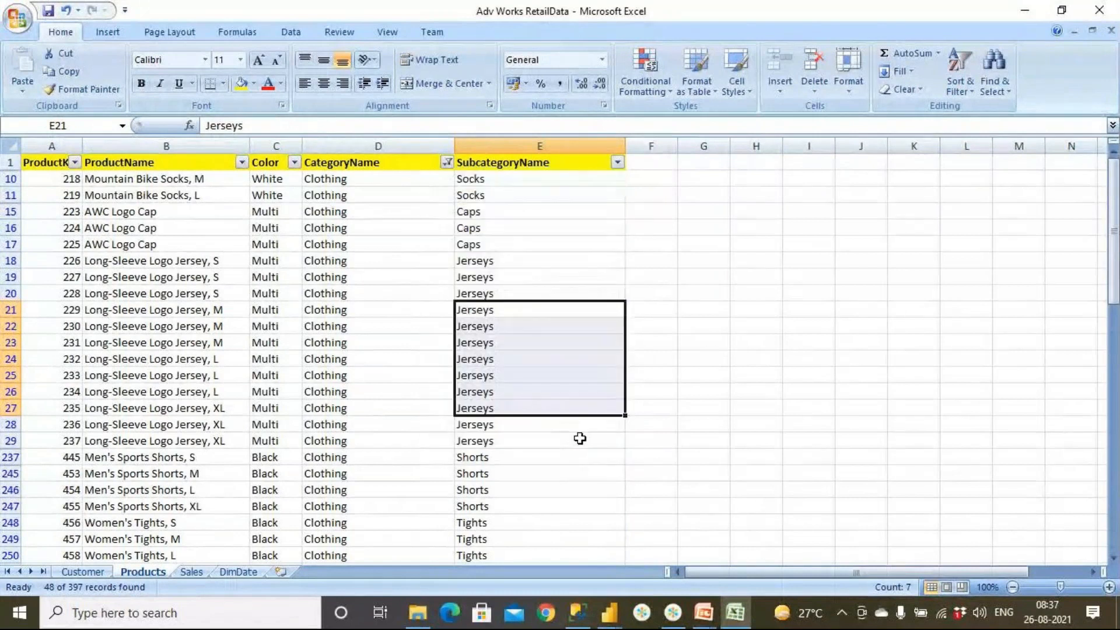
Change the CategoryName filter from Clothing to show only Components.
click(447, 163)
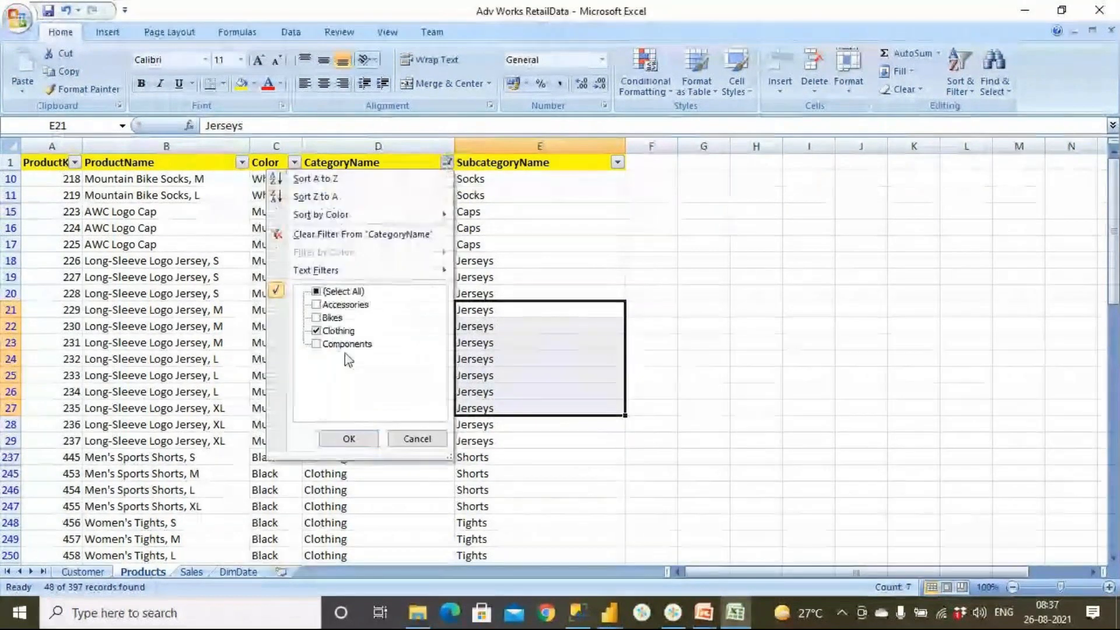
click(338, 331)
click(344, 344)
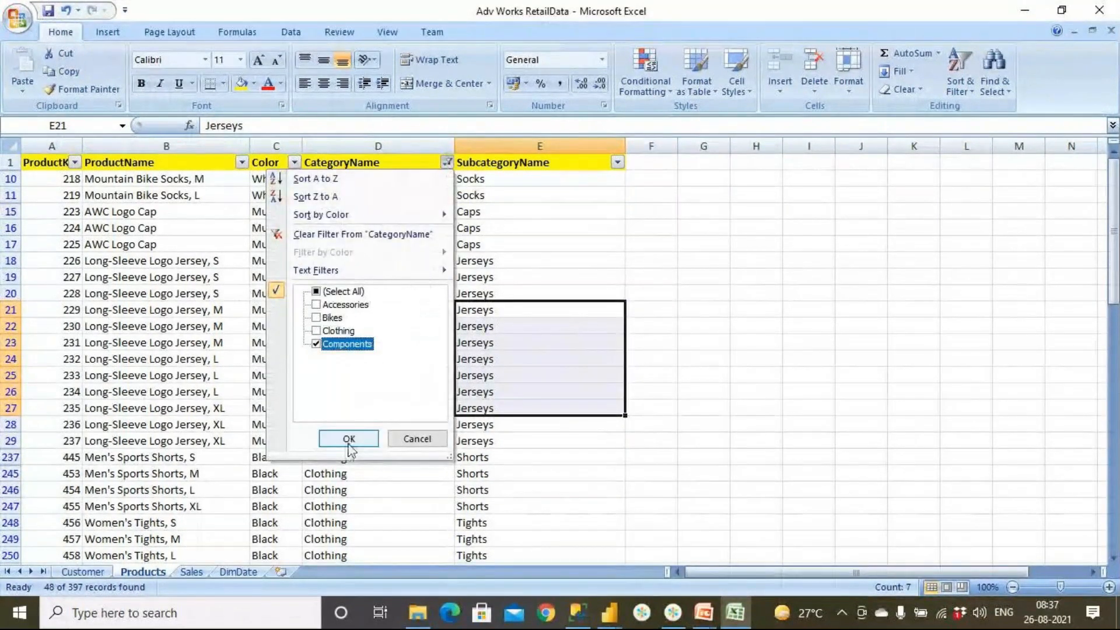
click(349, 438)
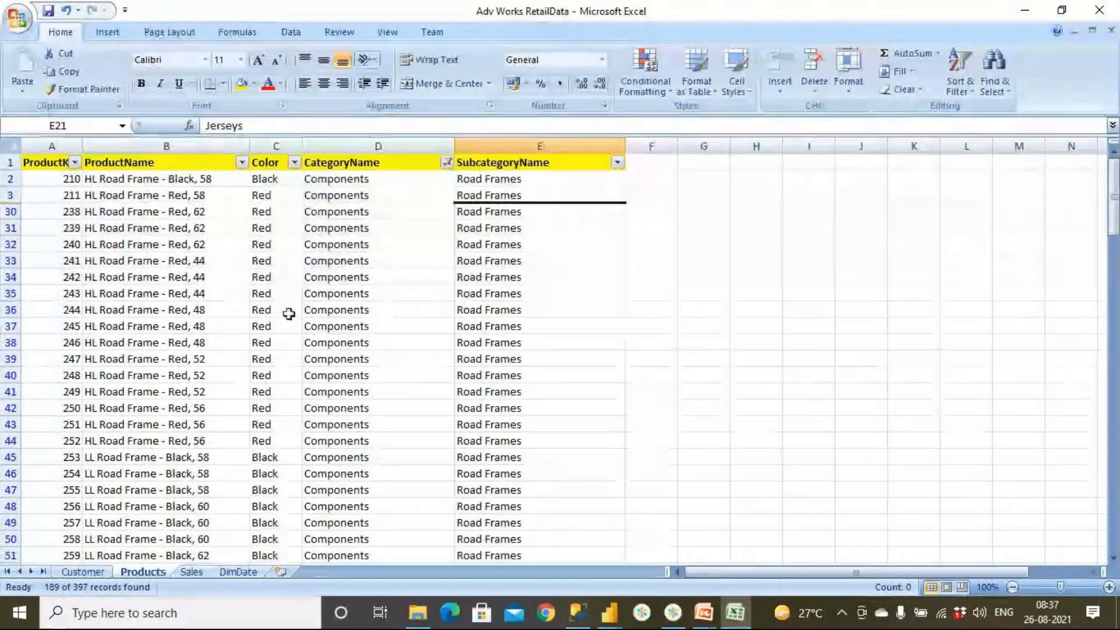
Inspect the Components product names and review their full subcategory list in the SubcategoryName filter.
scroll(289, 314, down, 16)
drag(198, 227, 223, 509)
scroll(246, 443, up, 17)
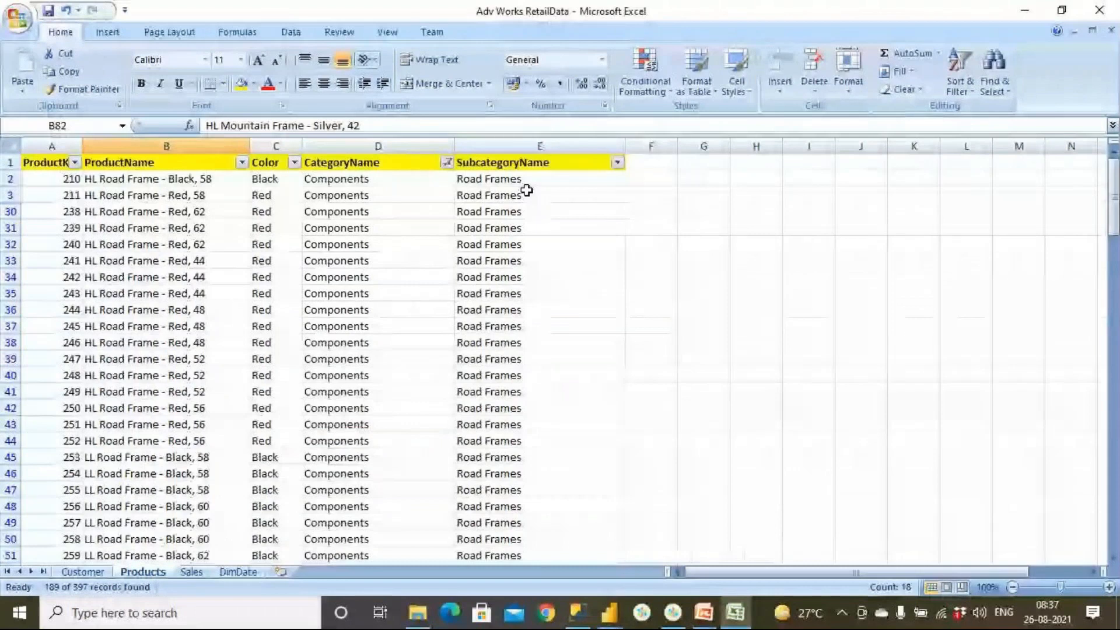
click(617, 162)
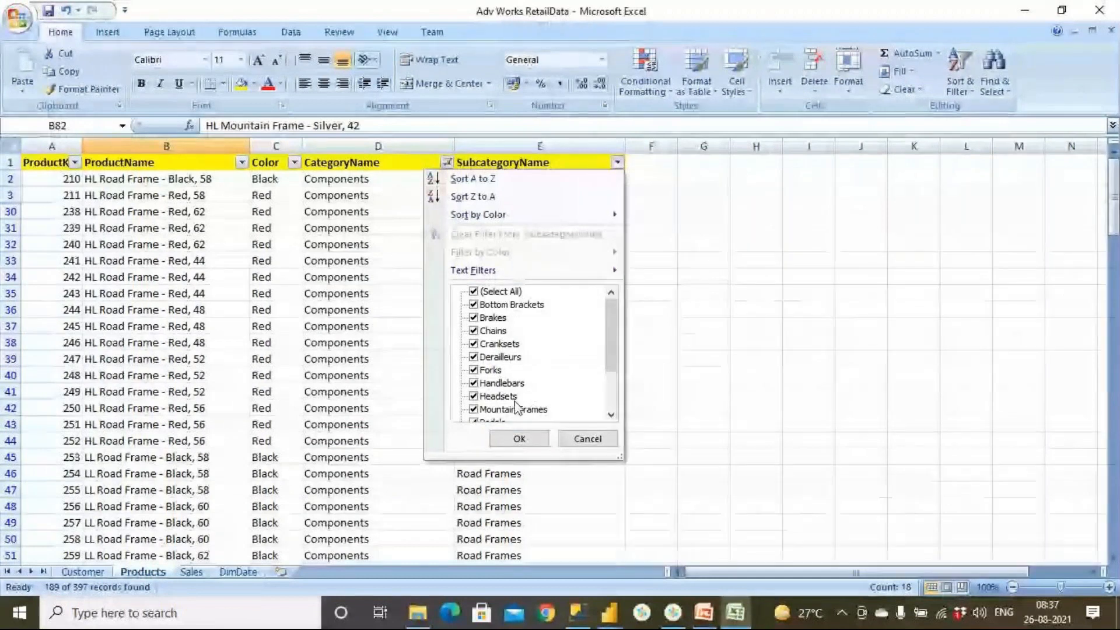
scroll(530, 388, down, 2)
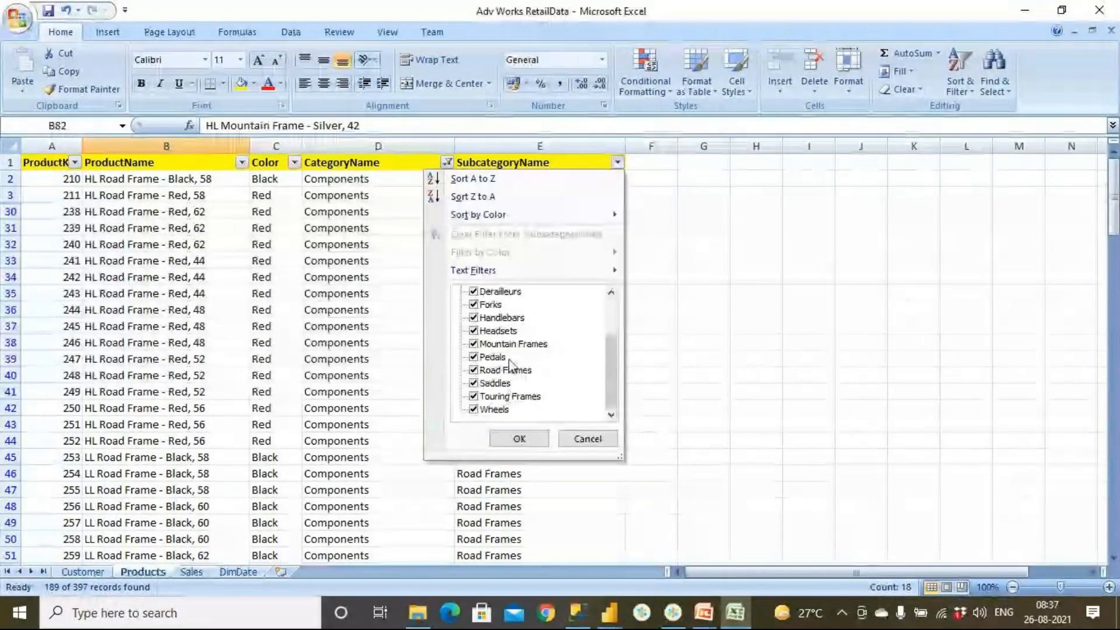
click(574, 441)
Select all categories in the CategoryName filter to show every product again.
click(447, 164)
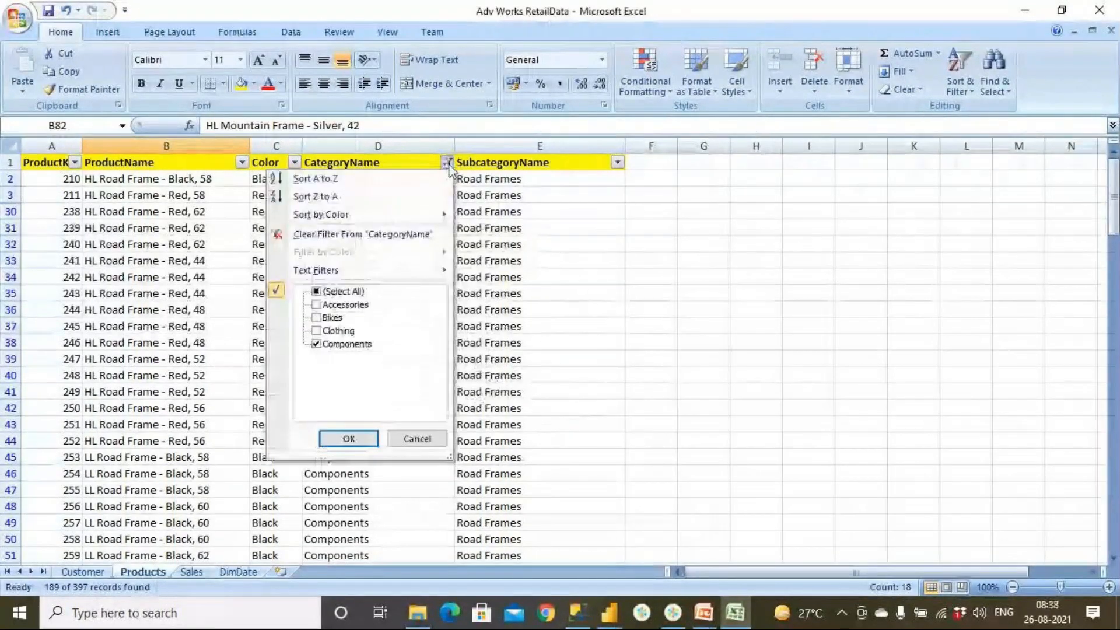
click(322, 291)
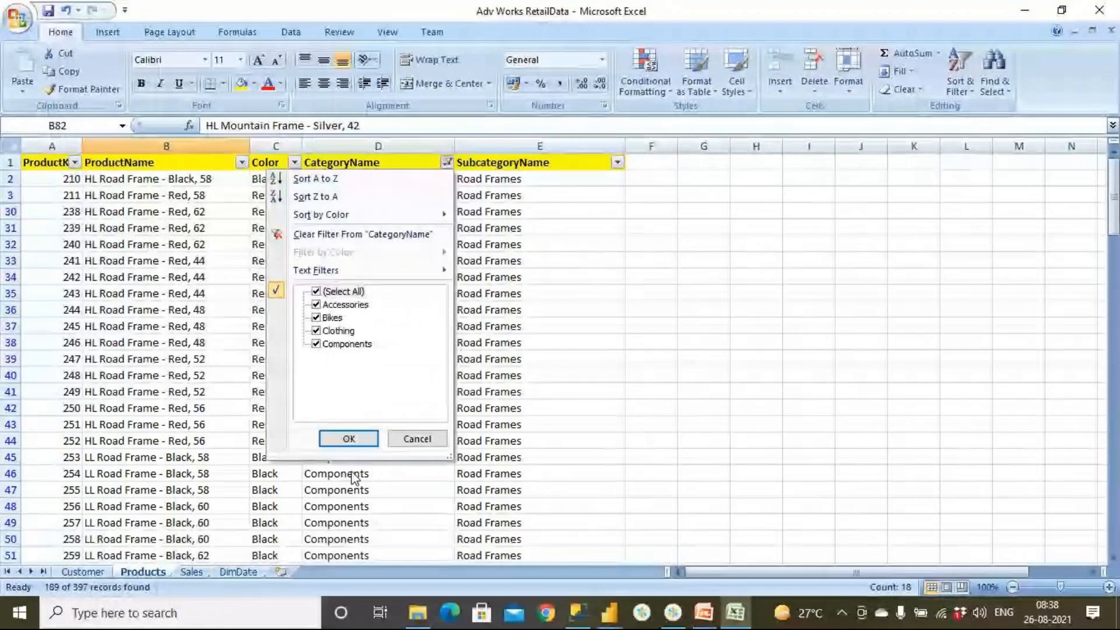
click(350, 439)
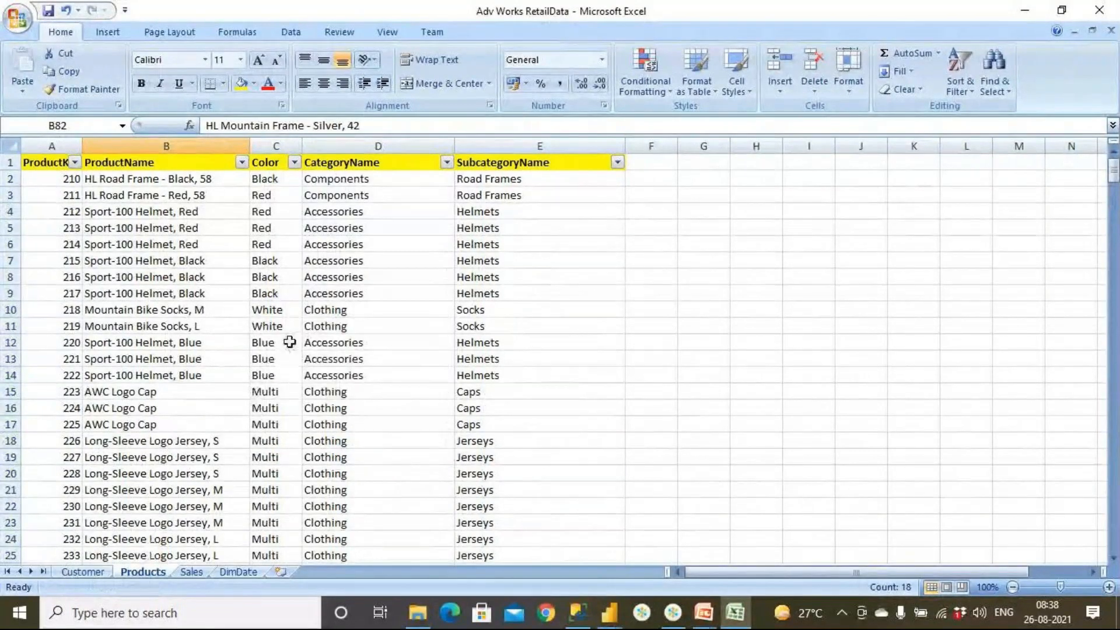
Check the first product's Color value, look over the Sales sheet's columns and return to the Products sheet.
click(276, 180)
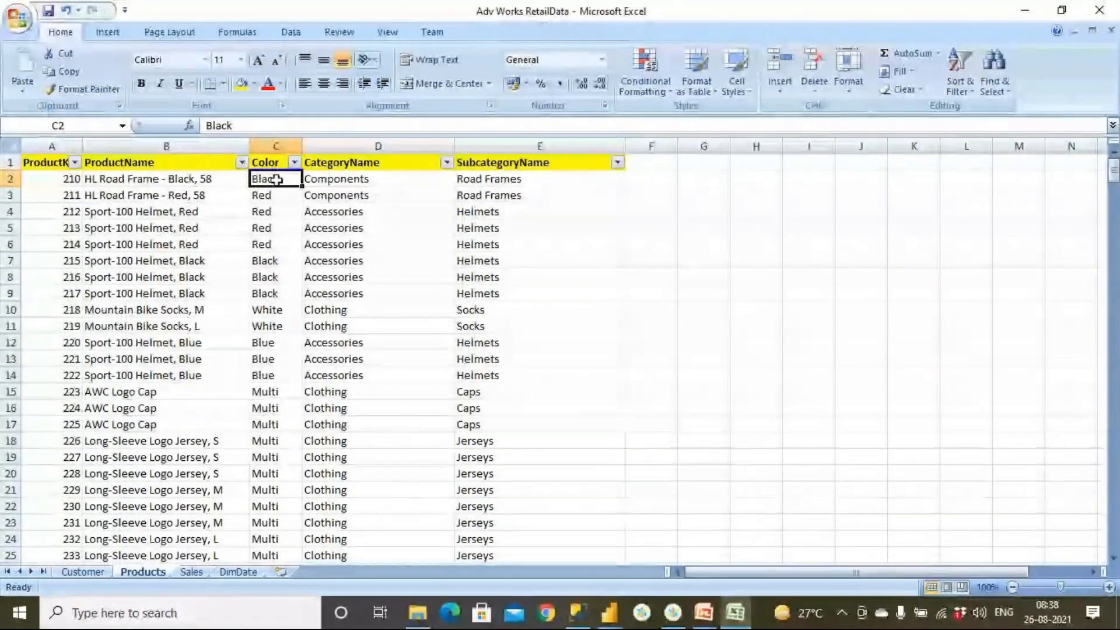
click(194, 571)
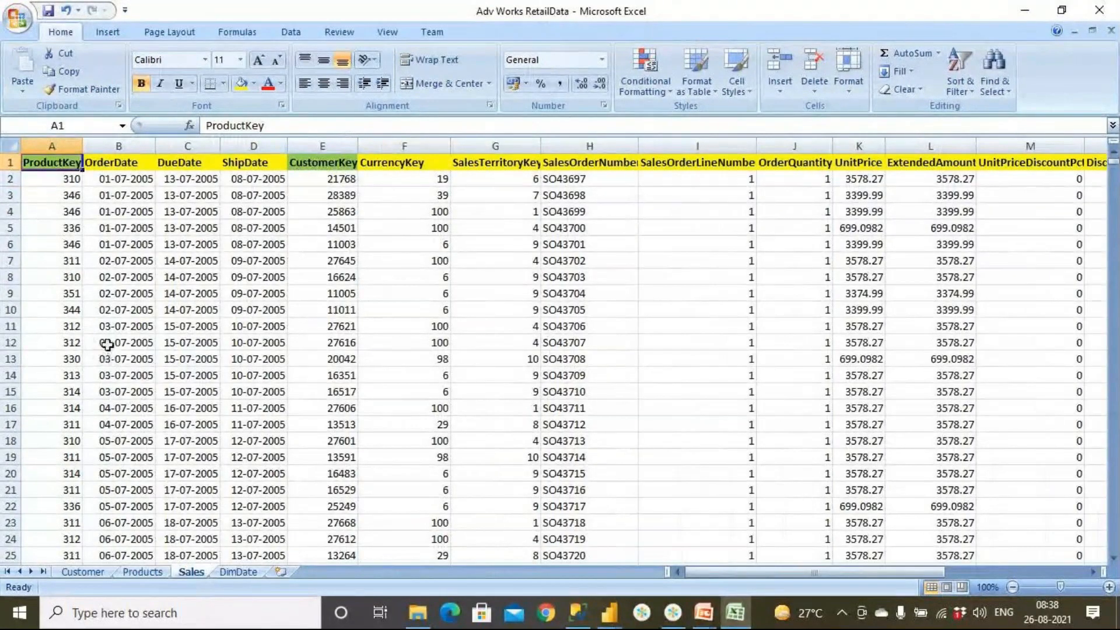
click(142, 571)
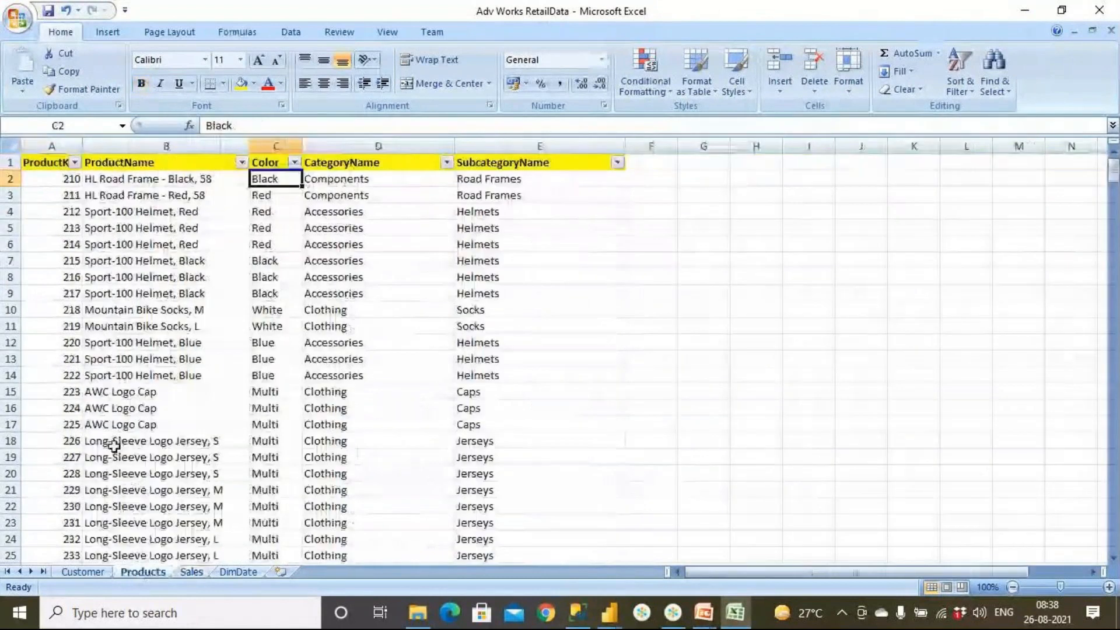
Turn off the column filters on the Products sheet's header row.
click(45, 165)
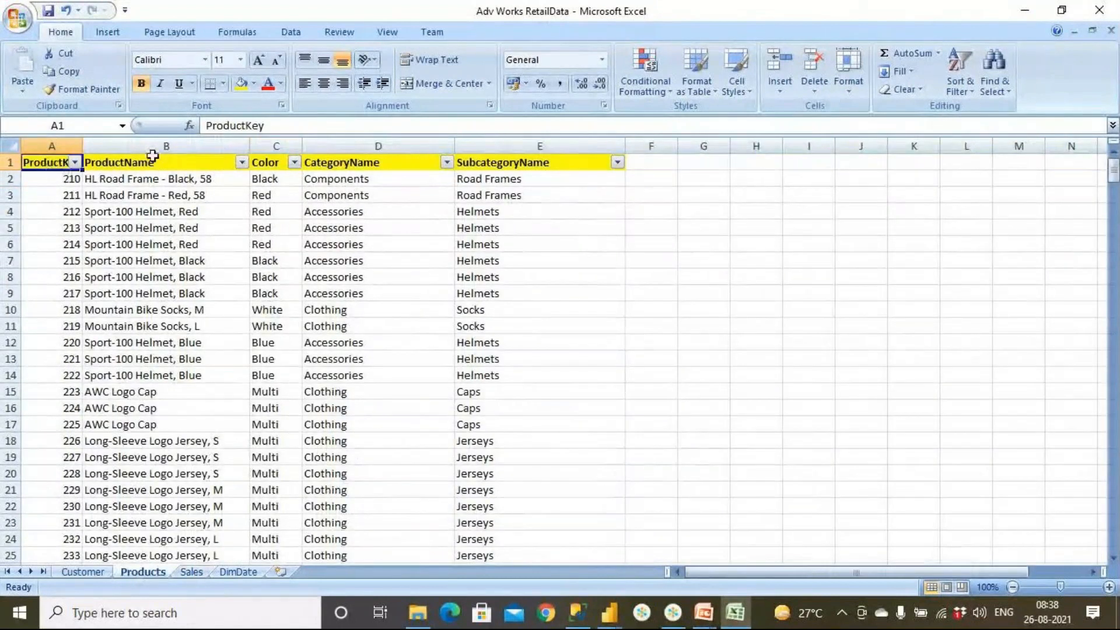
click(957, 92)
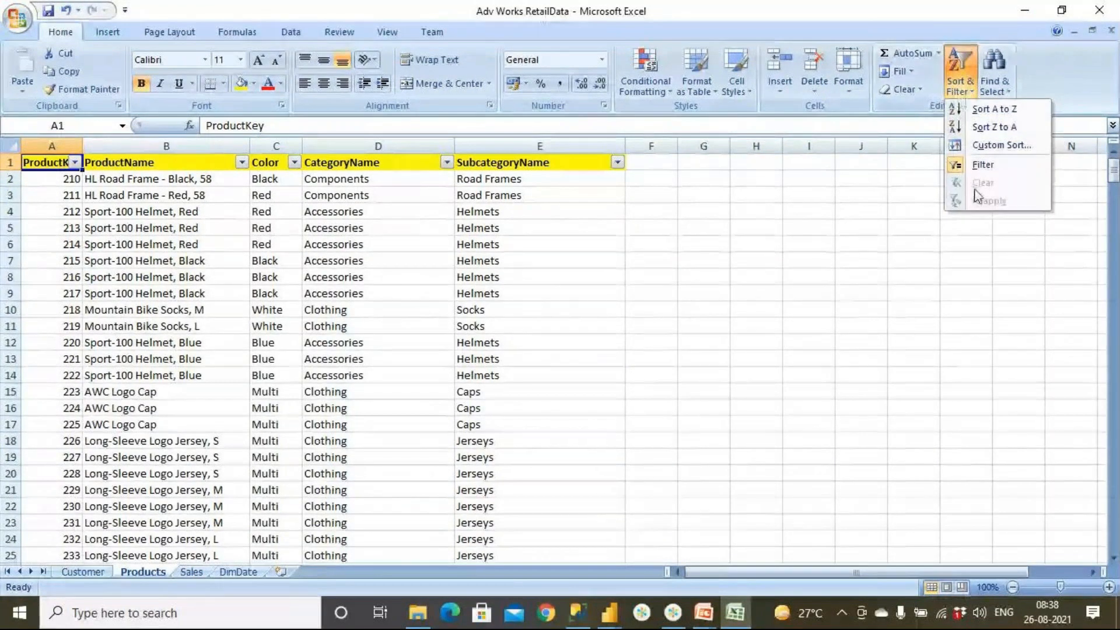
click(984, 165)
click(295, 179)
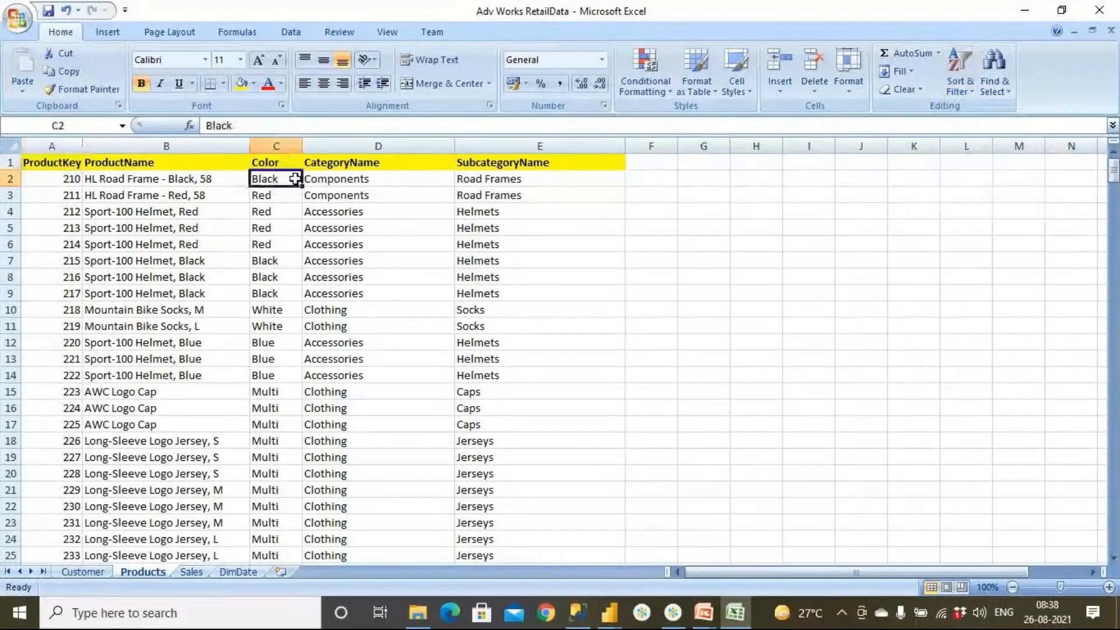
View the Sales sheet, switch to the Power Query Editor and close and apply the Customer, Products and Sales queries.
click(193, 572)
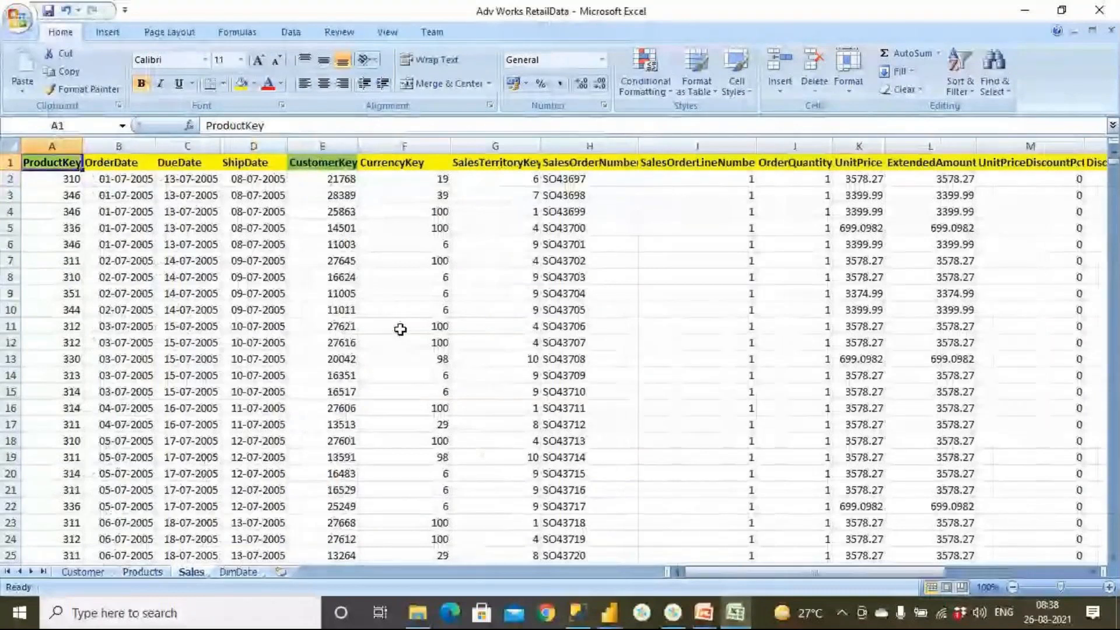
click(608, 612)
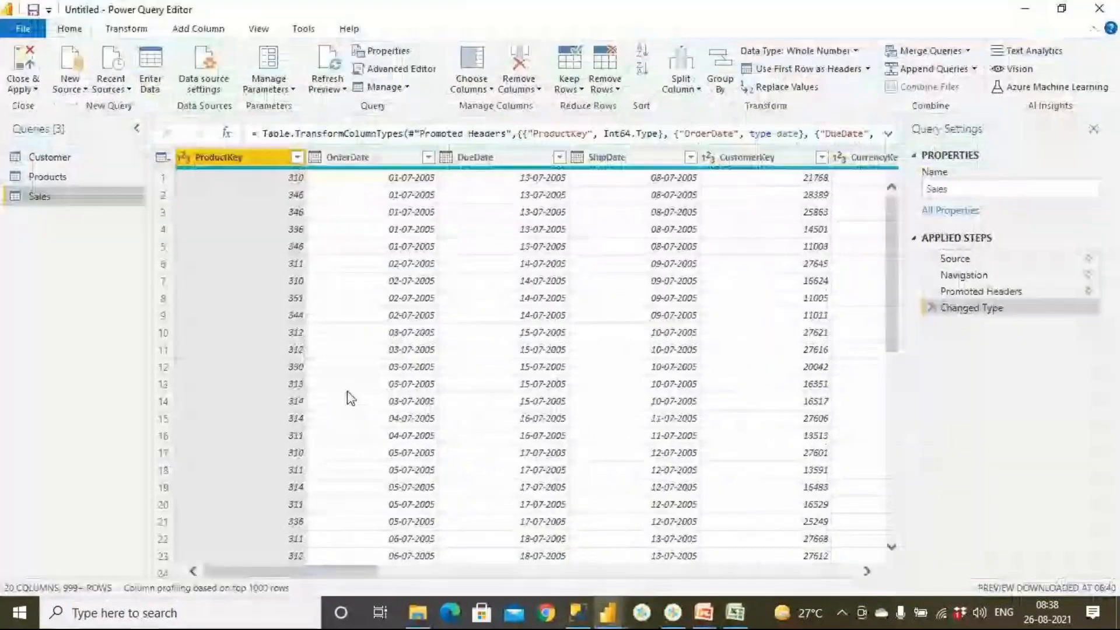
click(22, 61)
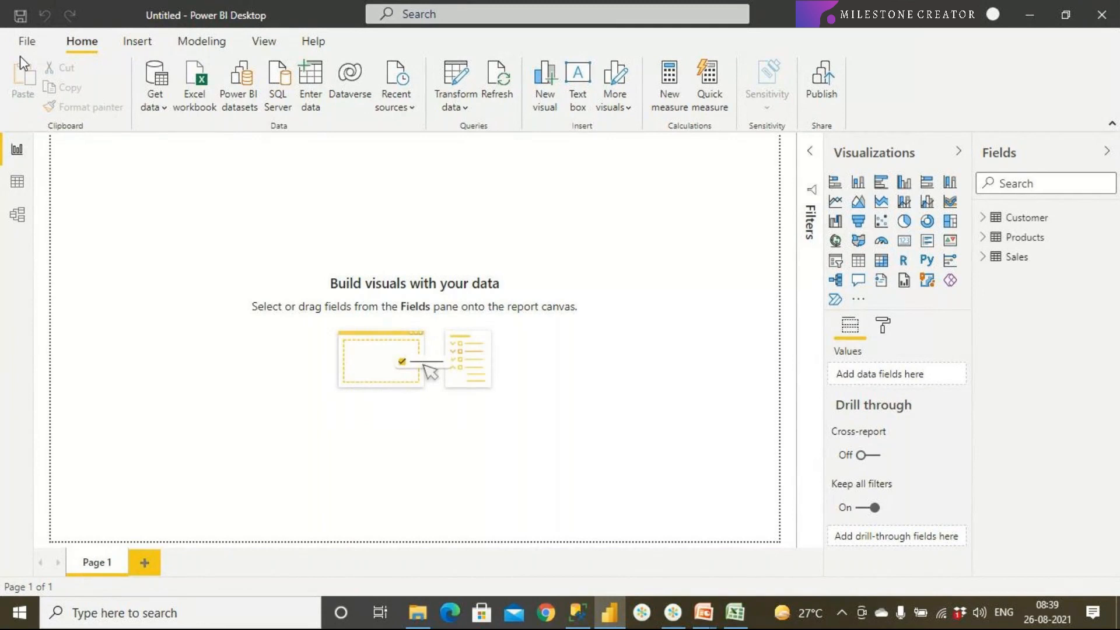
Look at the loaded tables in the Model and Data views, and return to the Report view.
click(28, 218)
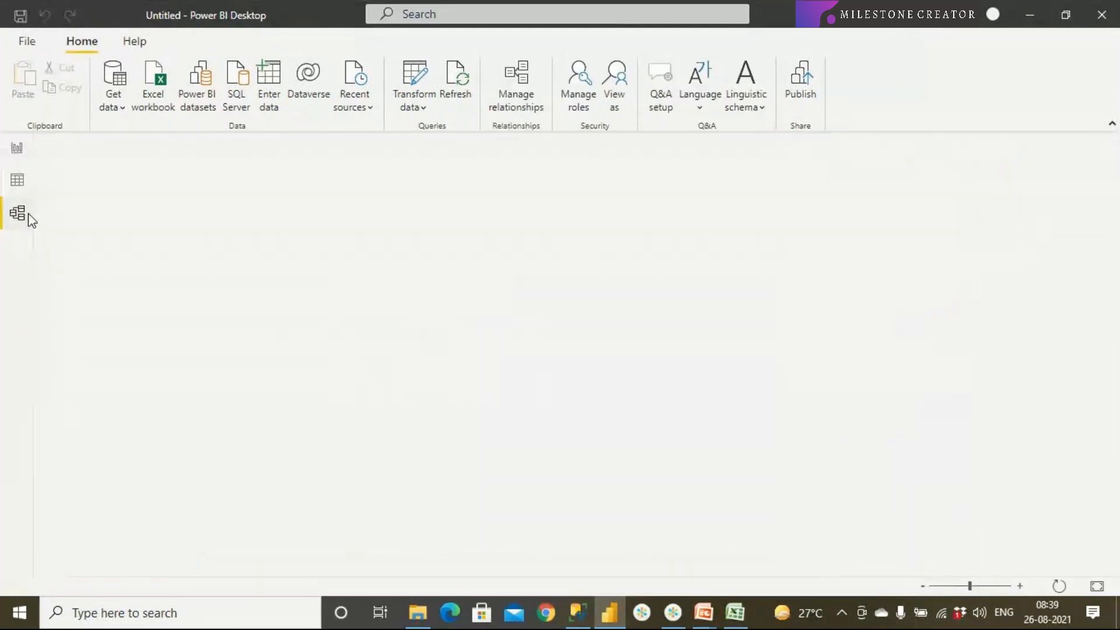
click(19, 181)
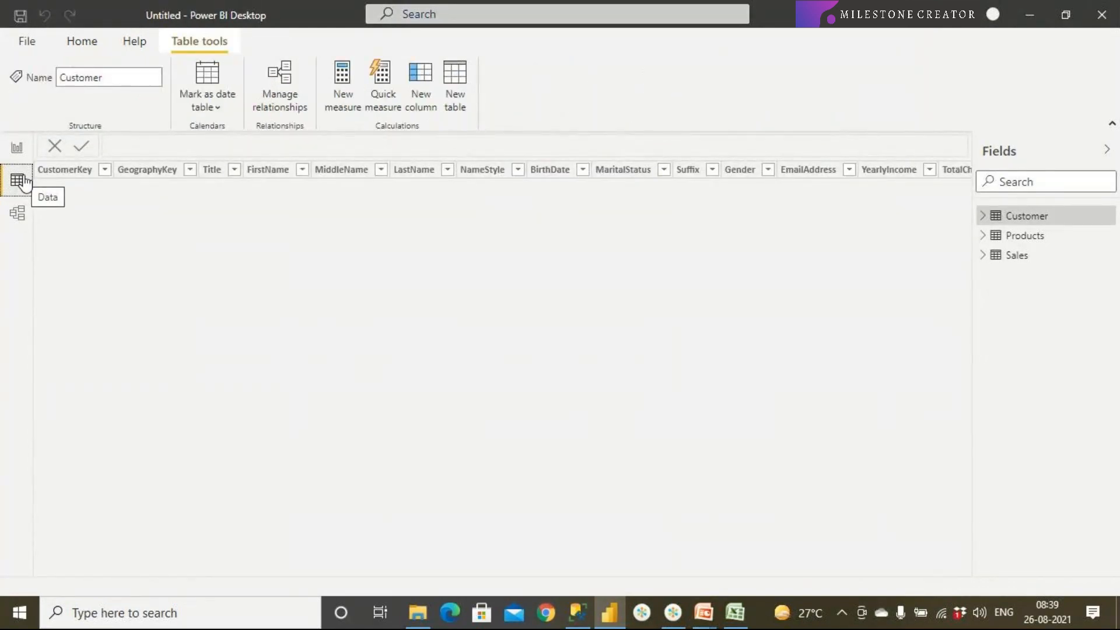
click(17, 151)
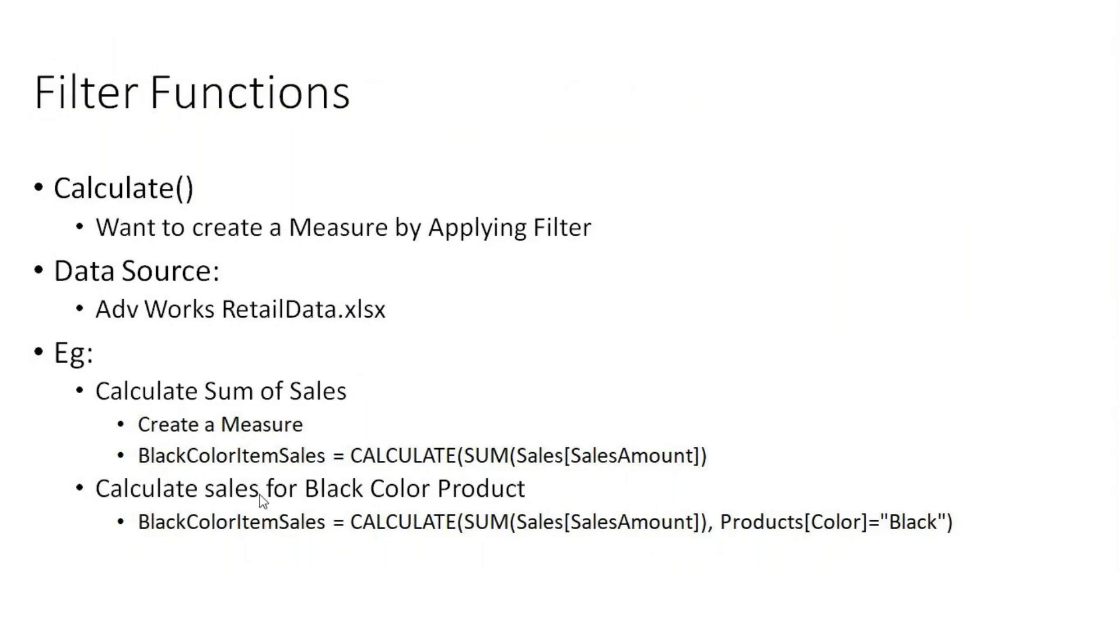
click(337, 409)
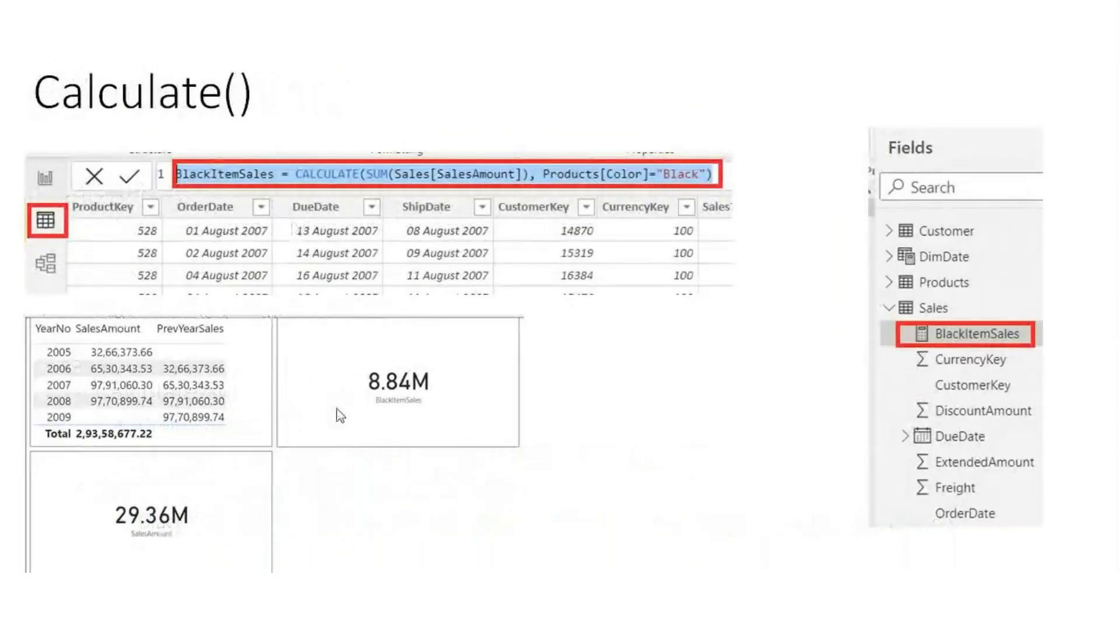
click(337, 409)
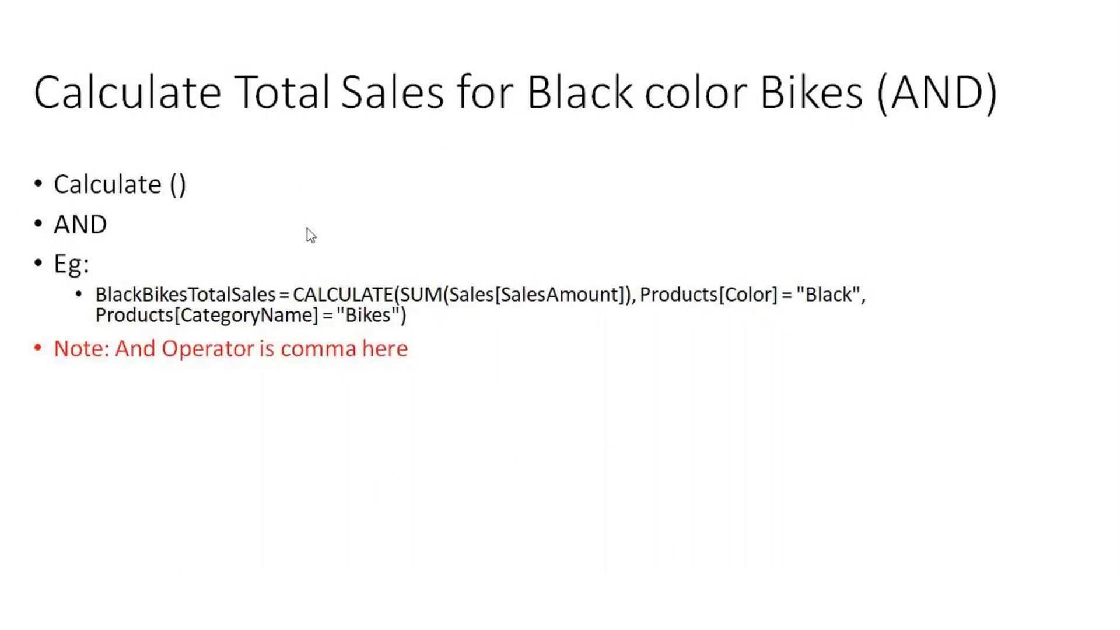
Switch to Power BI Desktop and start a new measure named SalesForBlackColorProds.
key(super)
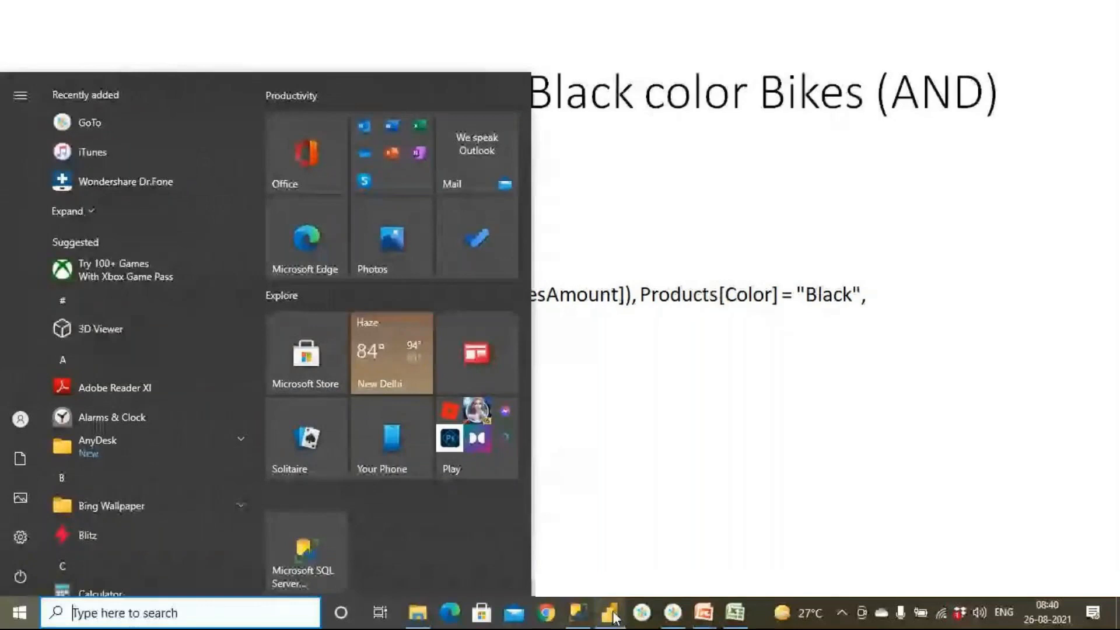
click(611, 612)
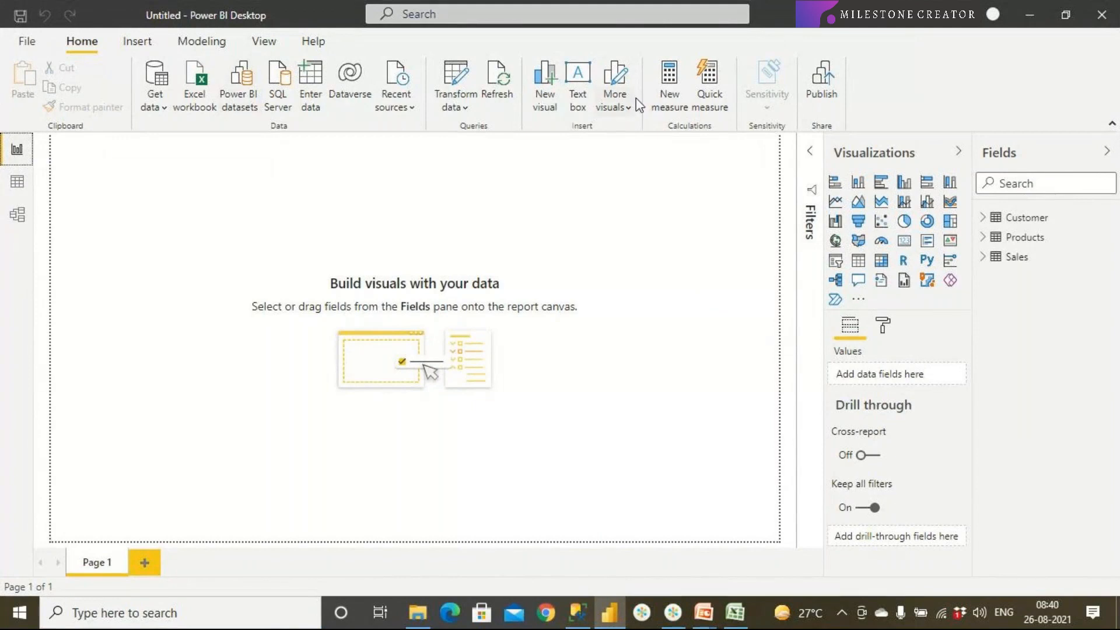
click(671, 110)
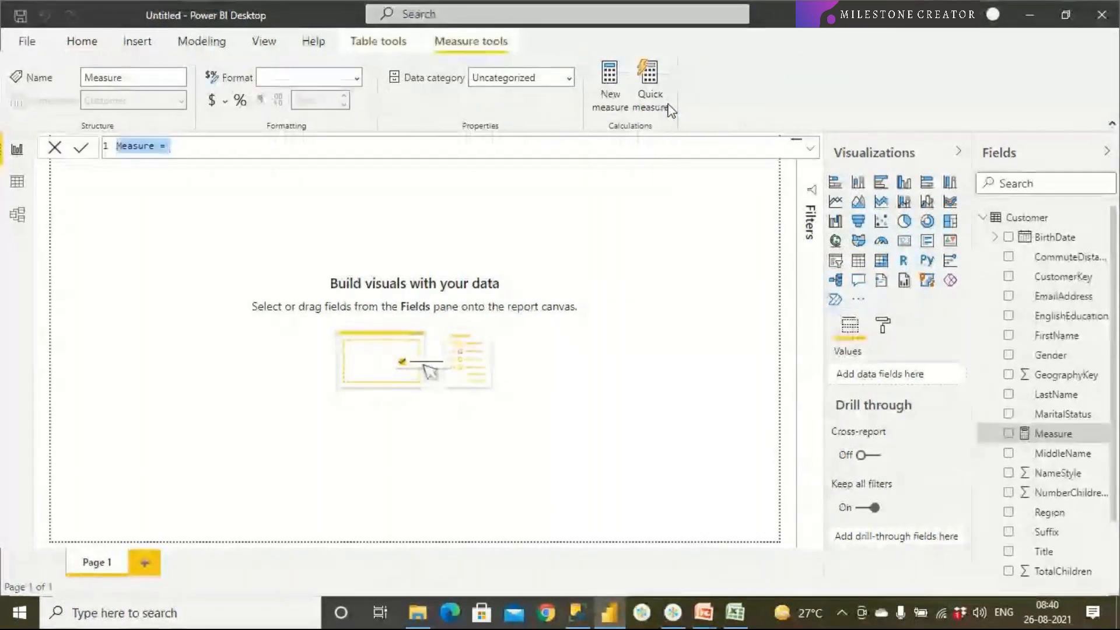
double_click(134, 146)
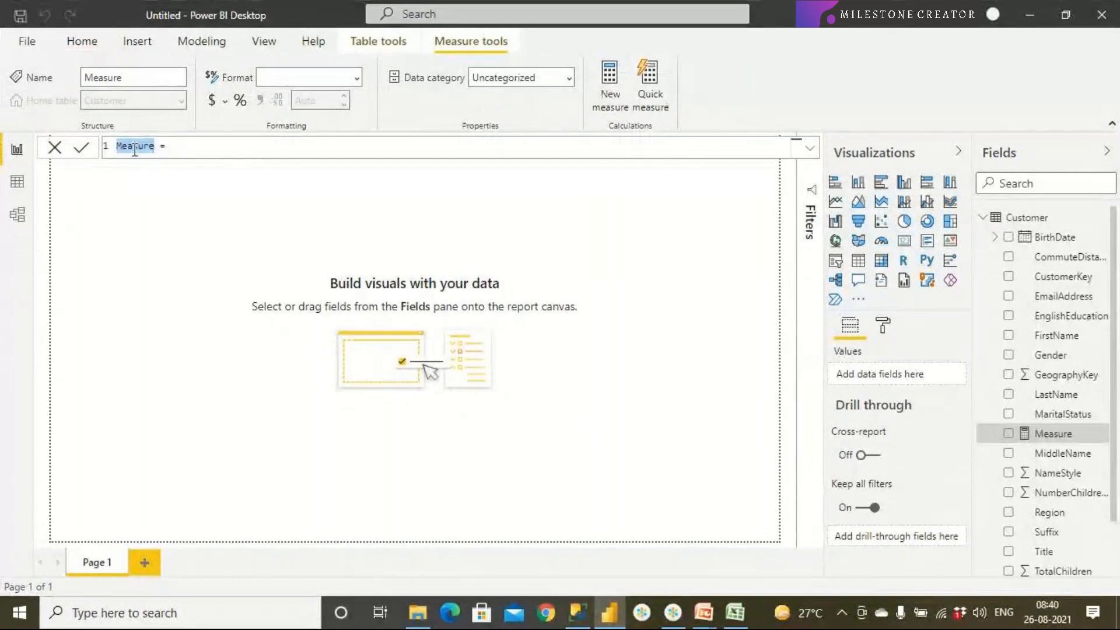
text(SalesForBlackColorProd)
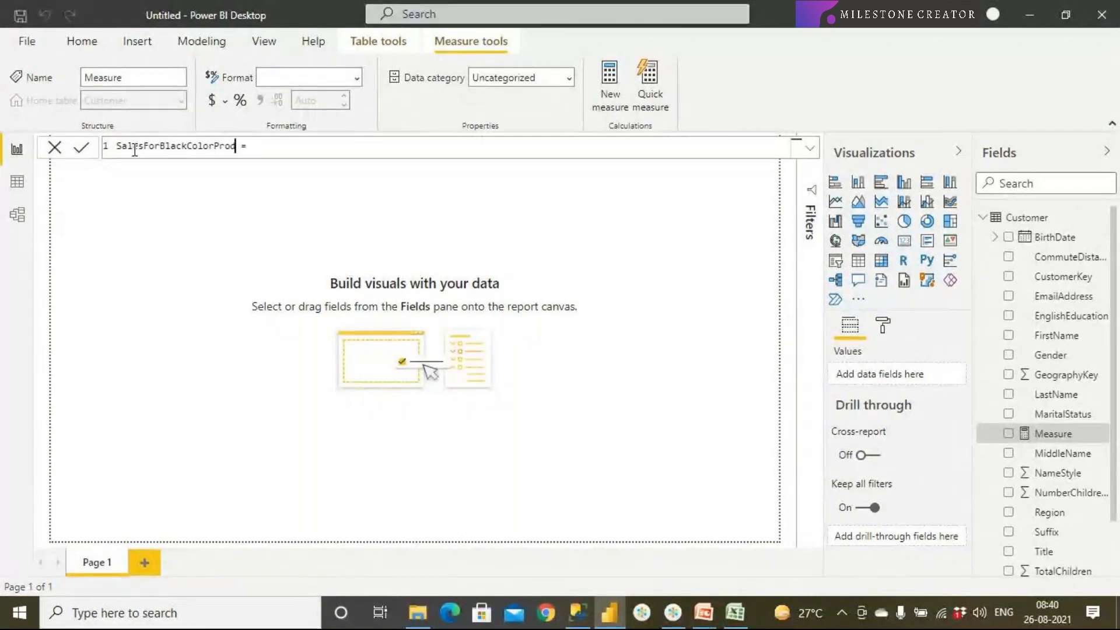
text(s = )
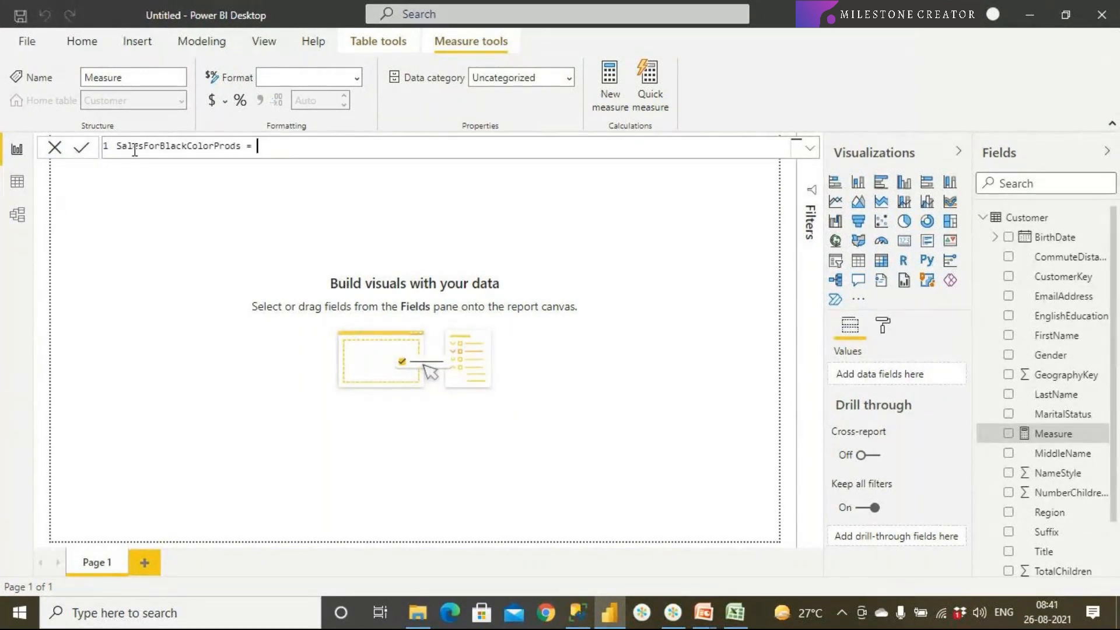
Begin the measure's formula with CALCULATE, using the Sum of Sales[SalesAmount] as its expression.
text(cal)
key(Tab)
text(()
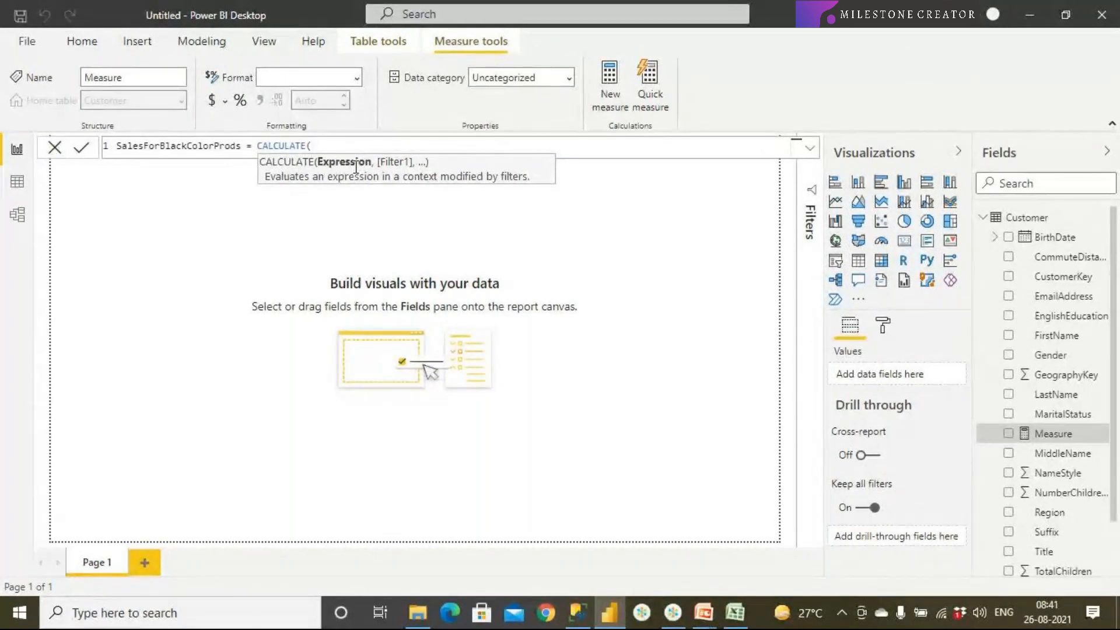
text(Sum()
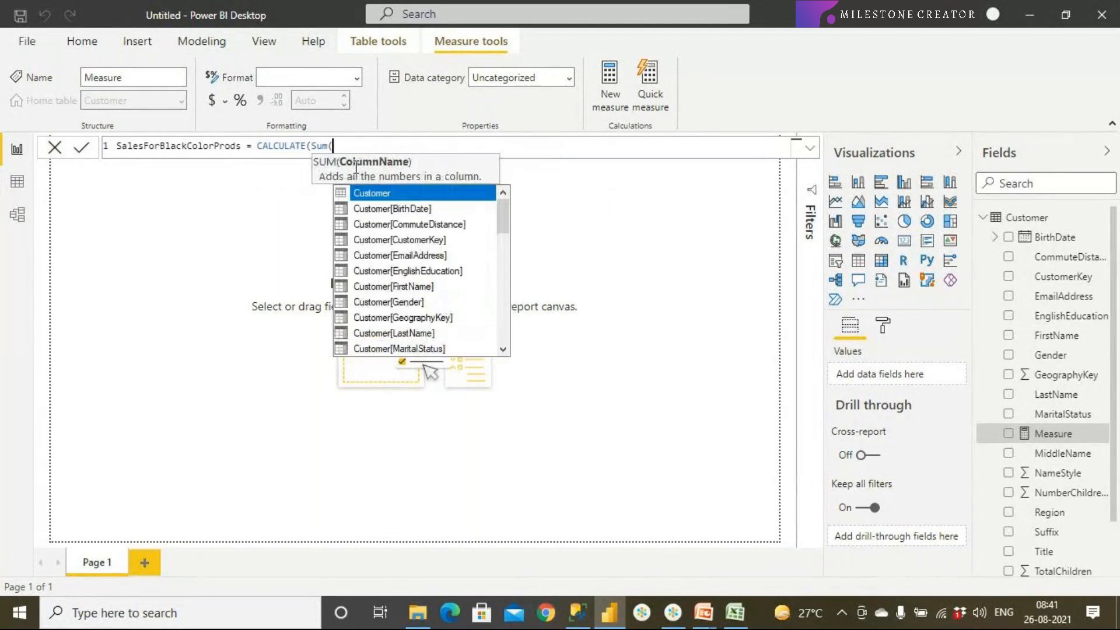
text(Sales)
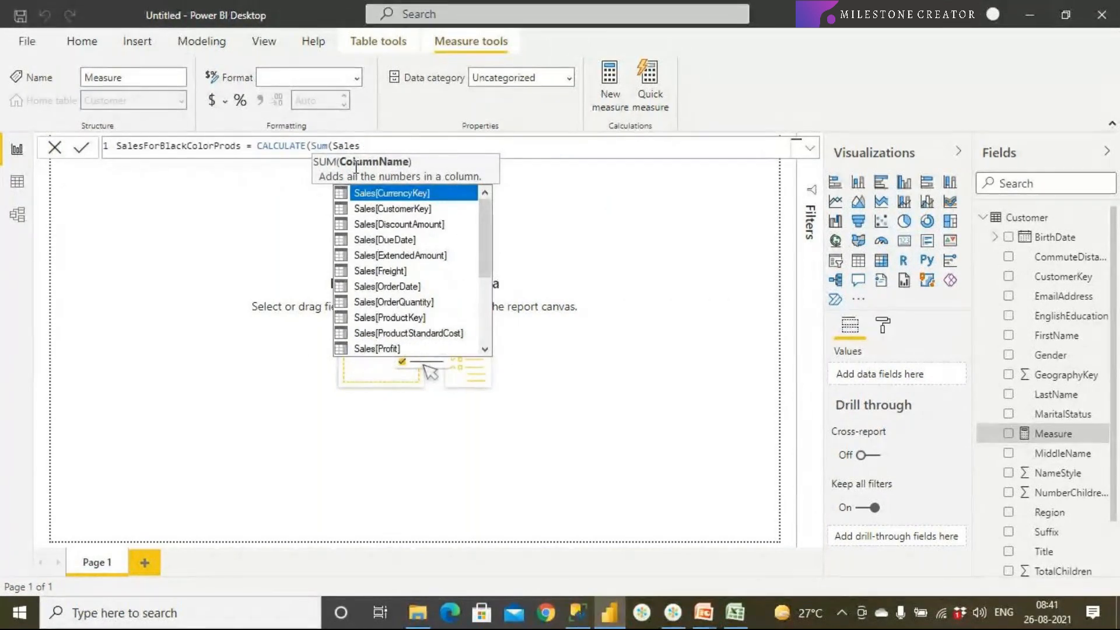
text(Am)
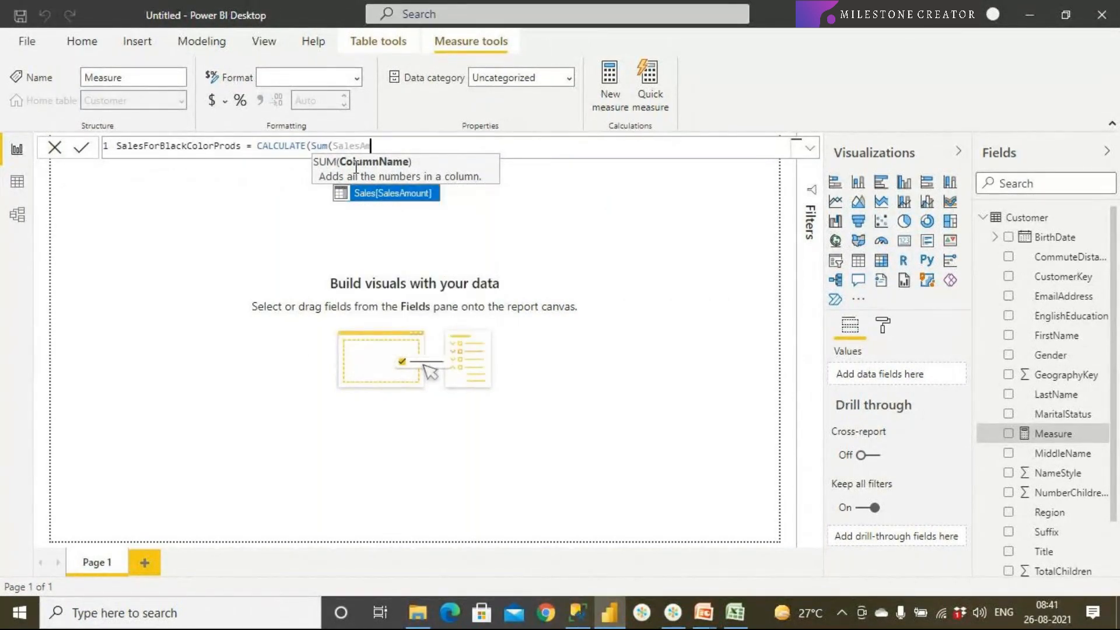
text())
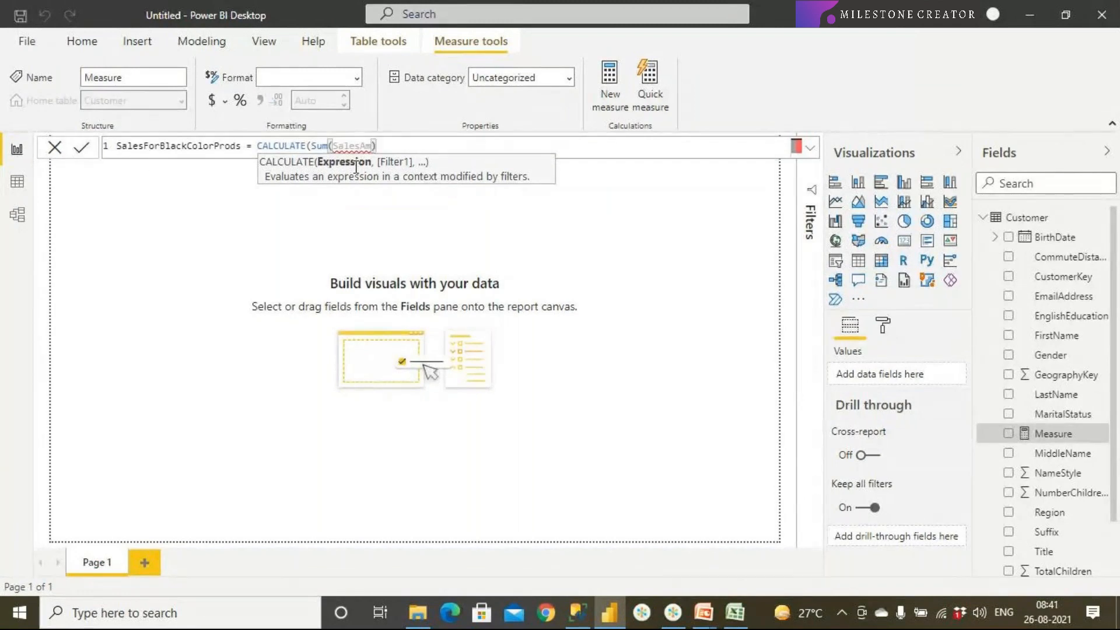
key(BackSpace)
key(Tab)
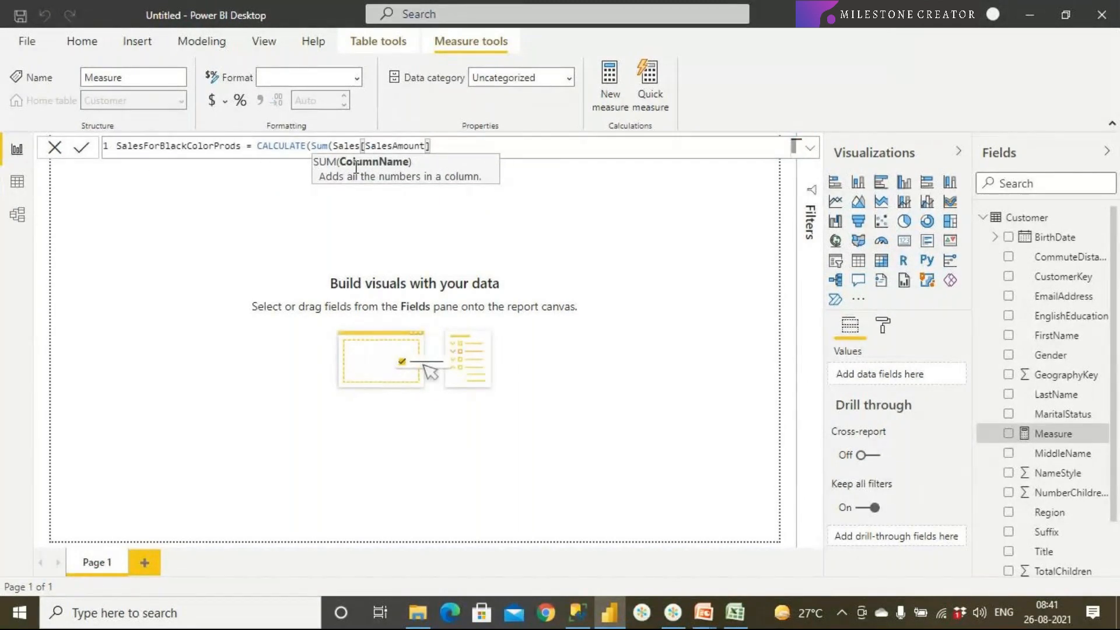
Close the Sum and CALCULATE parentheses without a filter argument and commit the measure.
text(,)
key(BackSpace)
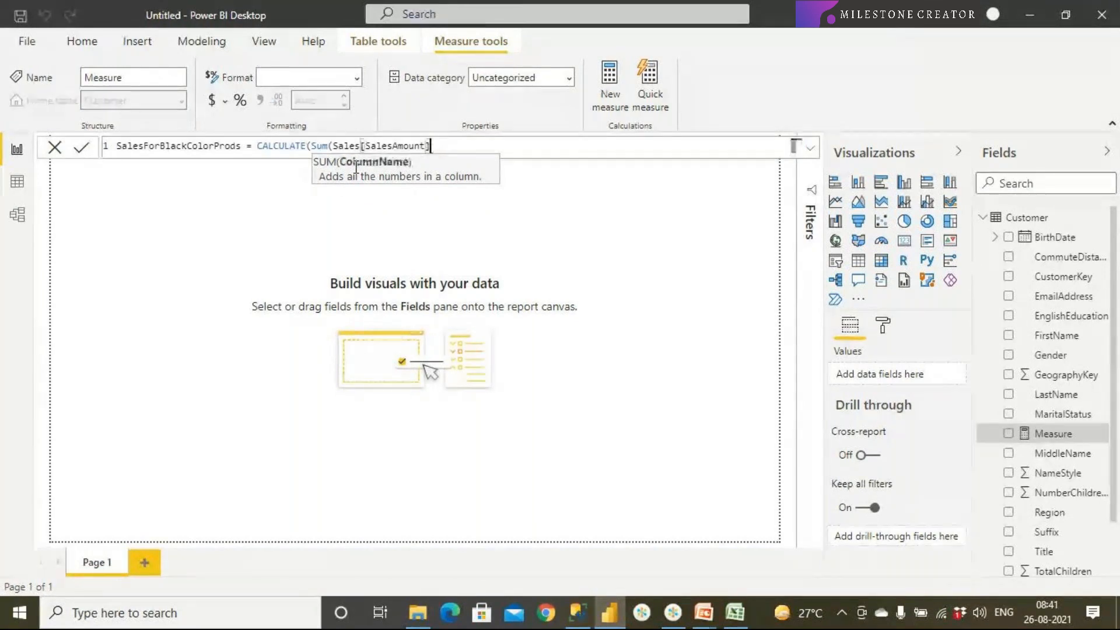
text(),)
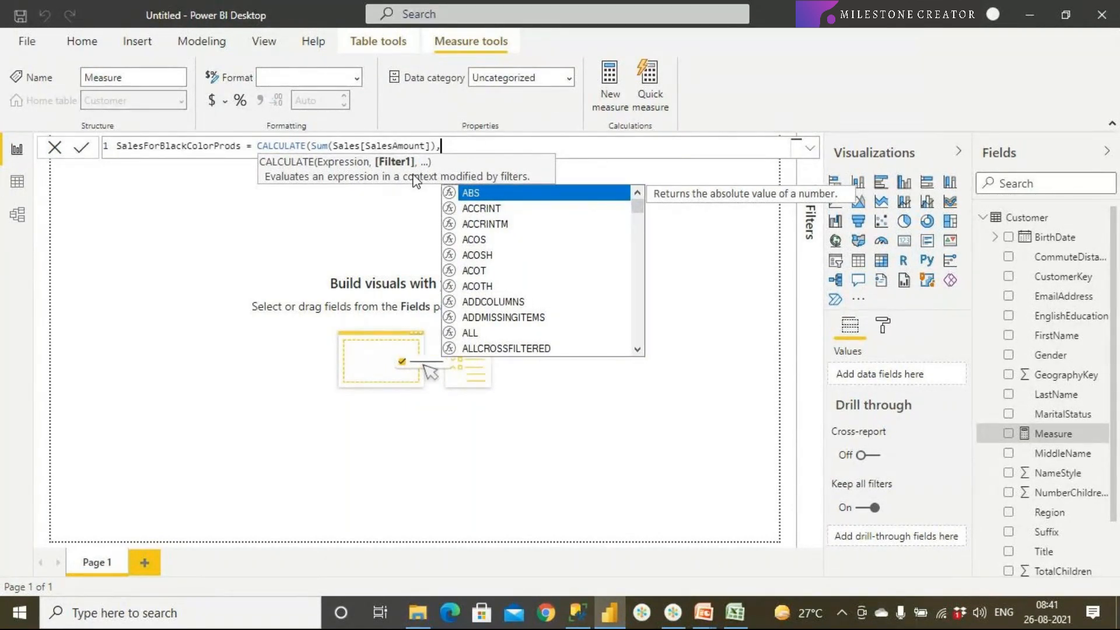
key(BackSpace)
key(BackSpace)
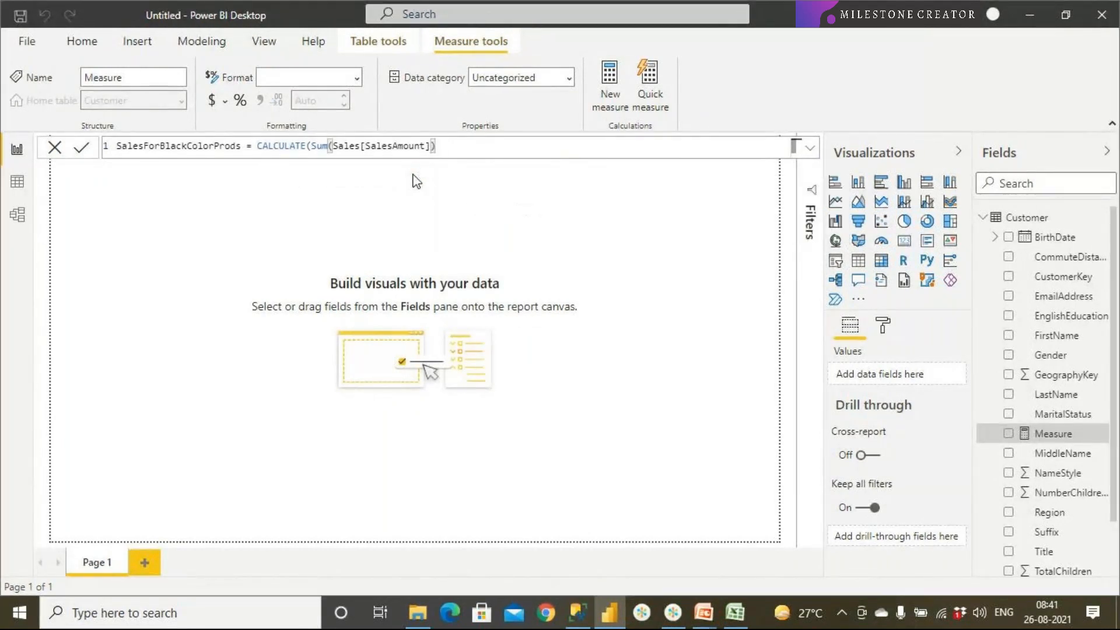
key(Return)
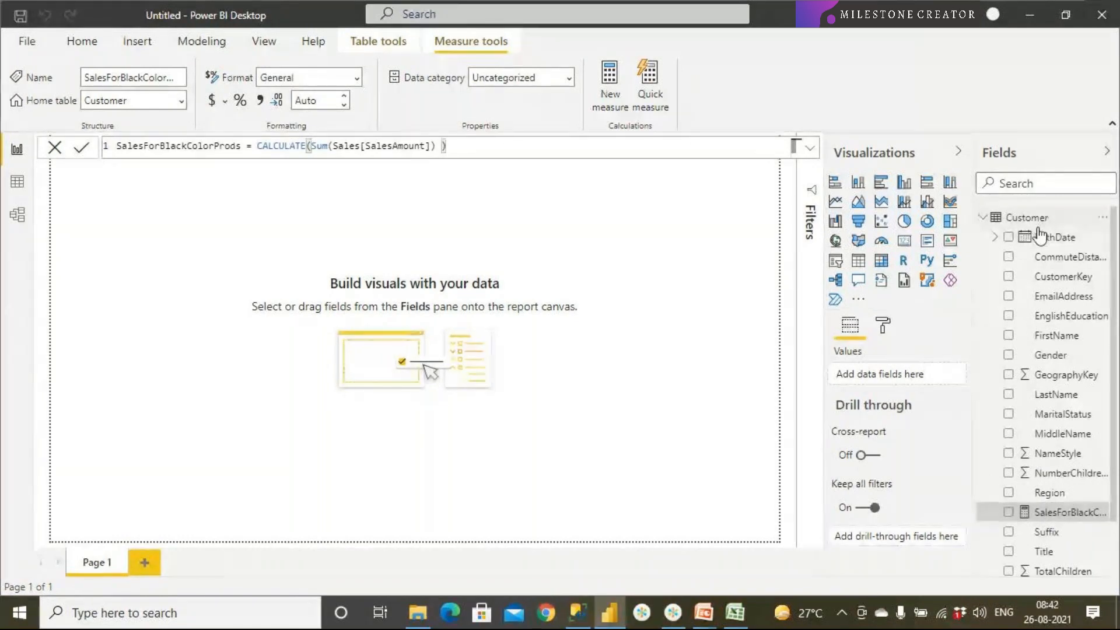
Set the SalesForBlackColorProds measure's home table to Sales and collapse the Customer table's field list.
drag(1112, 513, 1114, 578)
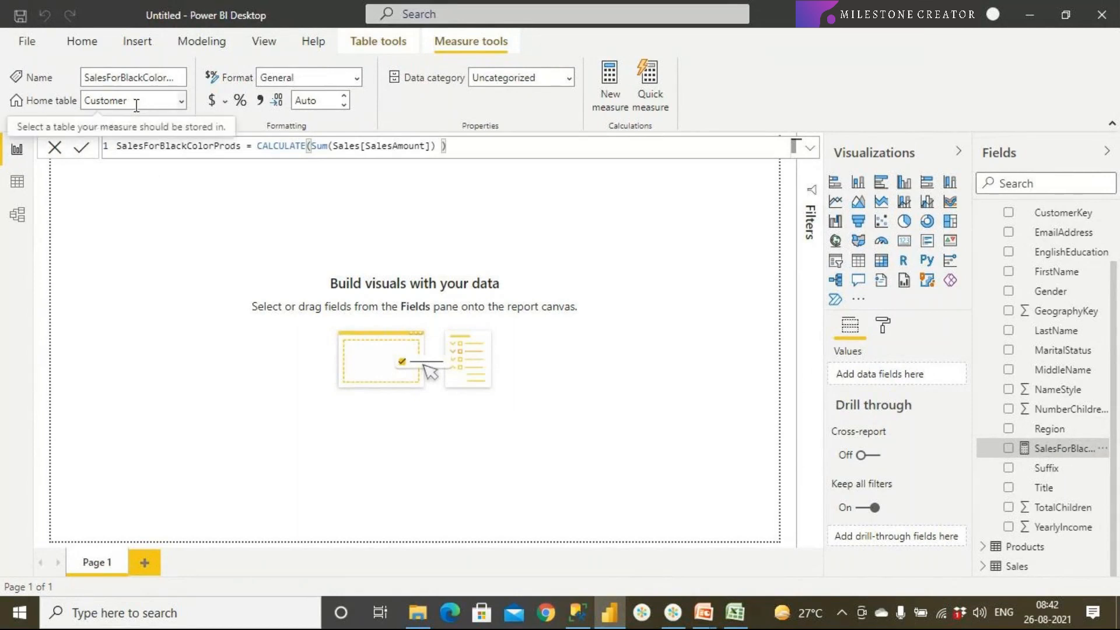
click(182, 103)
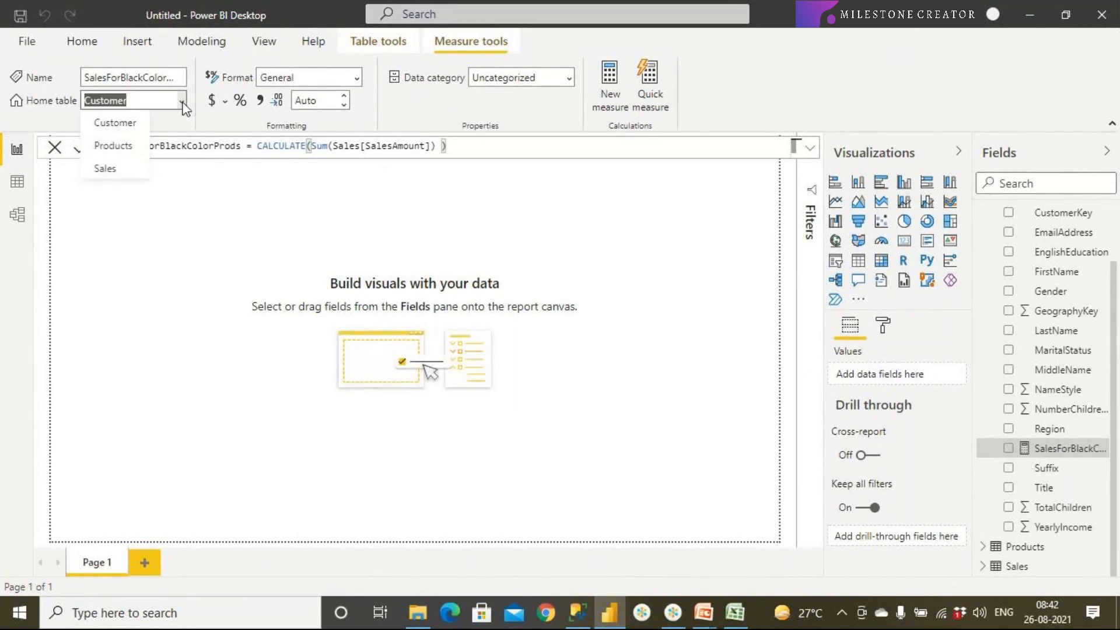
click(110, 167)
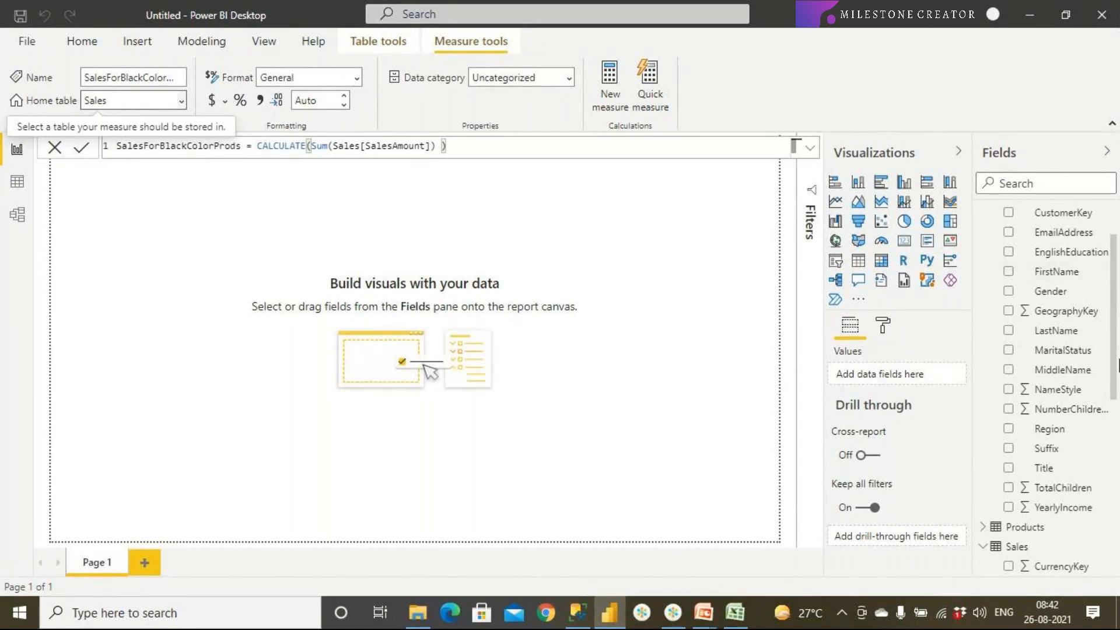
scroll(1007, 260, up, 2)
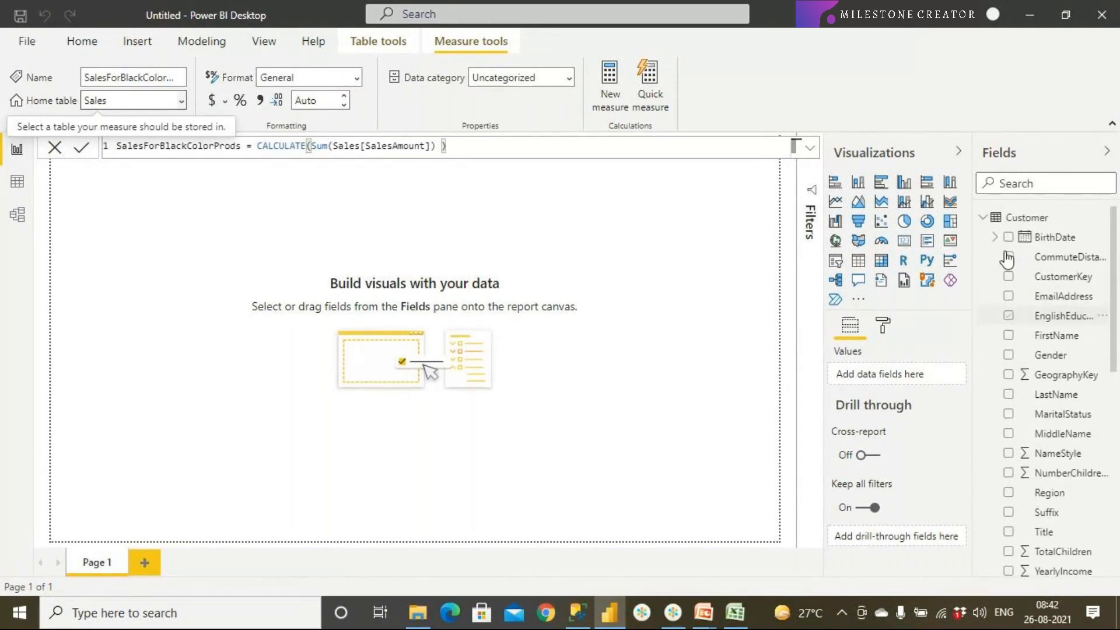
click(984, 218)
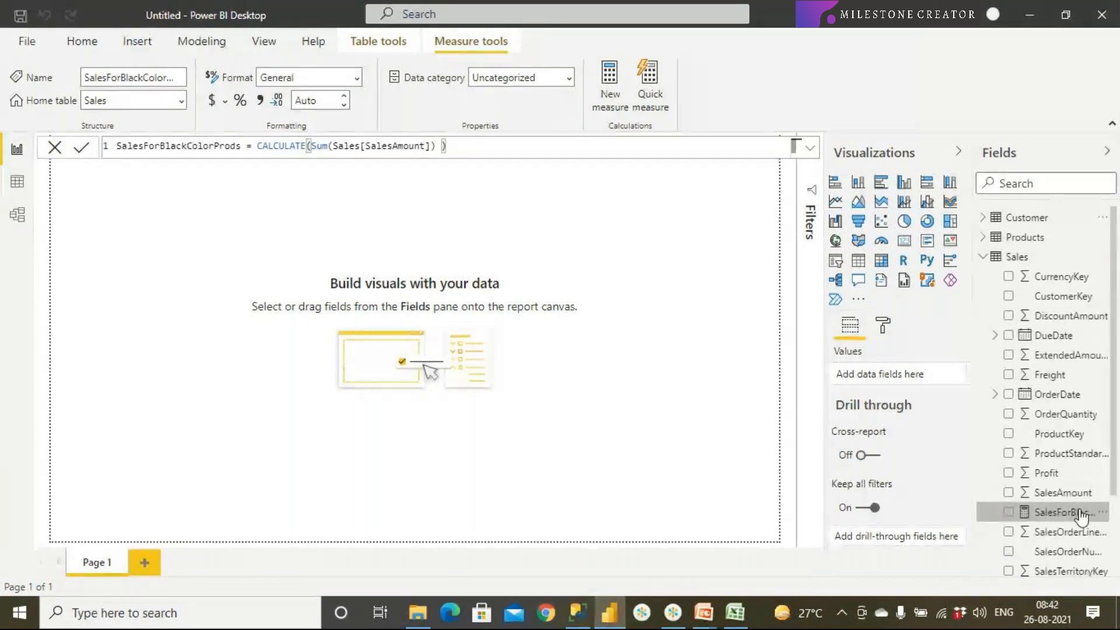
Add a card visual in the upper part of the report page and display the SalesForBlackColorProds measure in it.
click(904, 246)
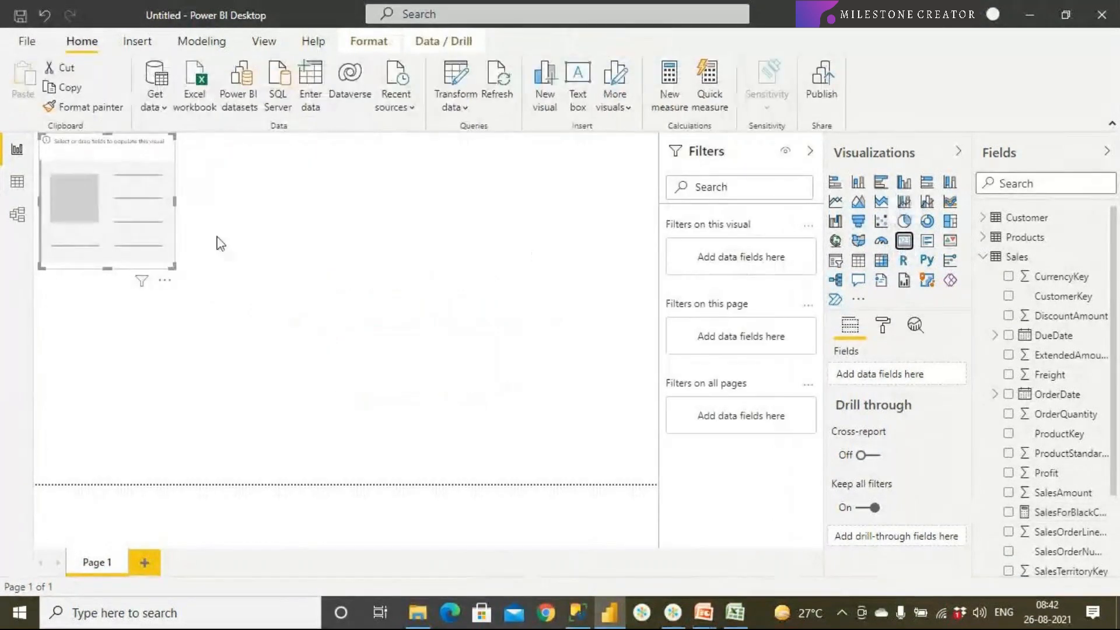
drag(112, 212, 261, 273)
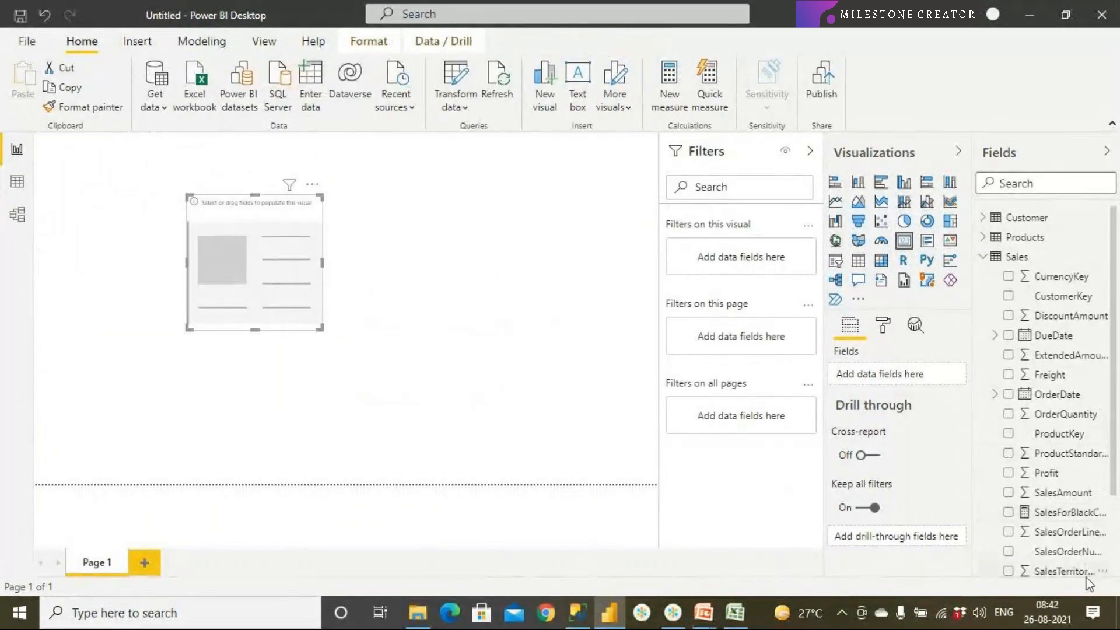
drag(1073, 513, 337, 310)
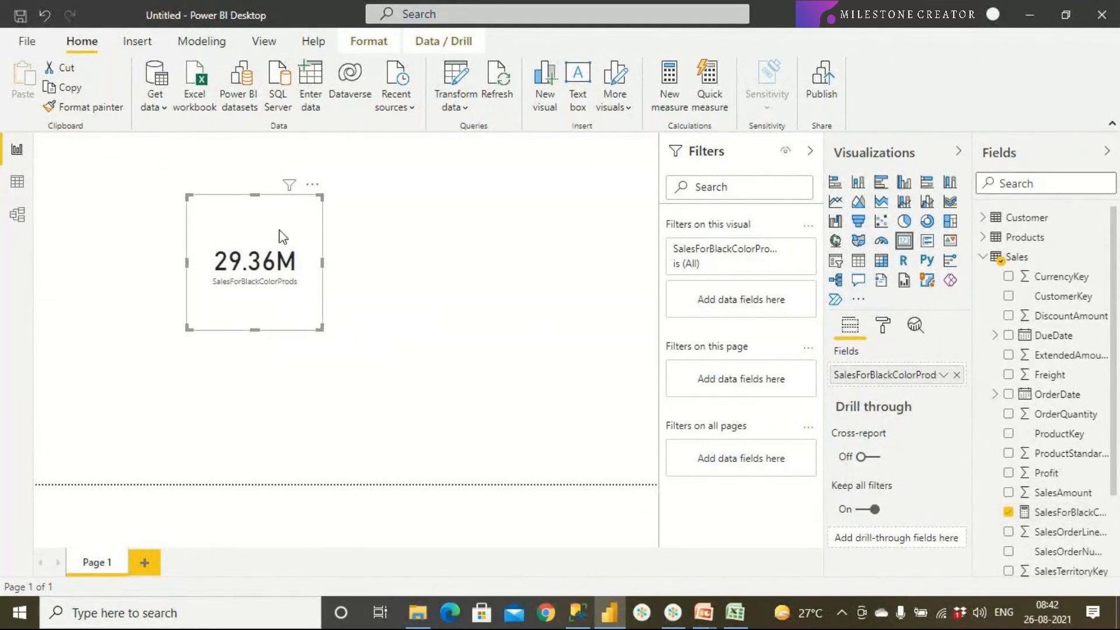
Shift the SalesForBlackColorProds card slightly left and add a second card beside it showing SalesAmount from the Sales table.
drag(285, 230, 248, 226)
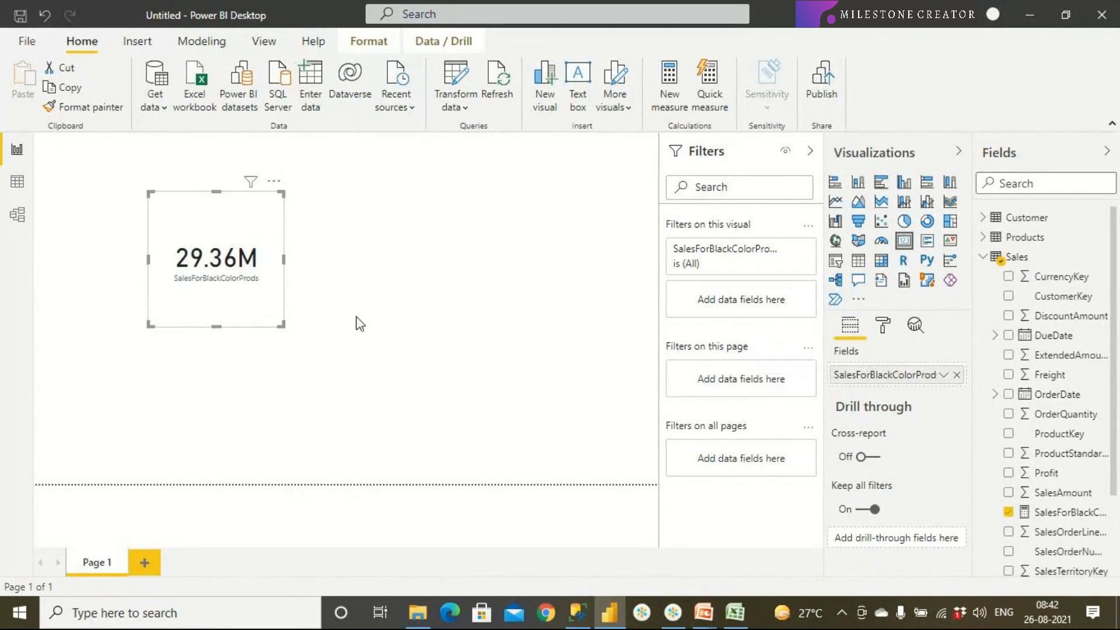
click(601, 301)
click(904, 241)
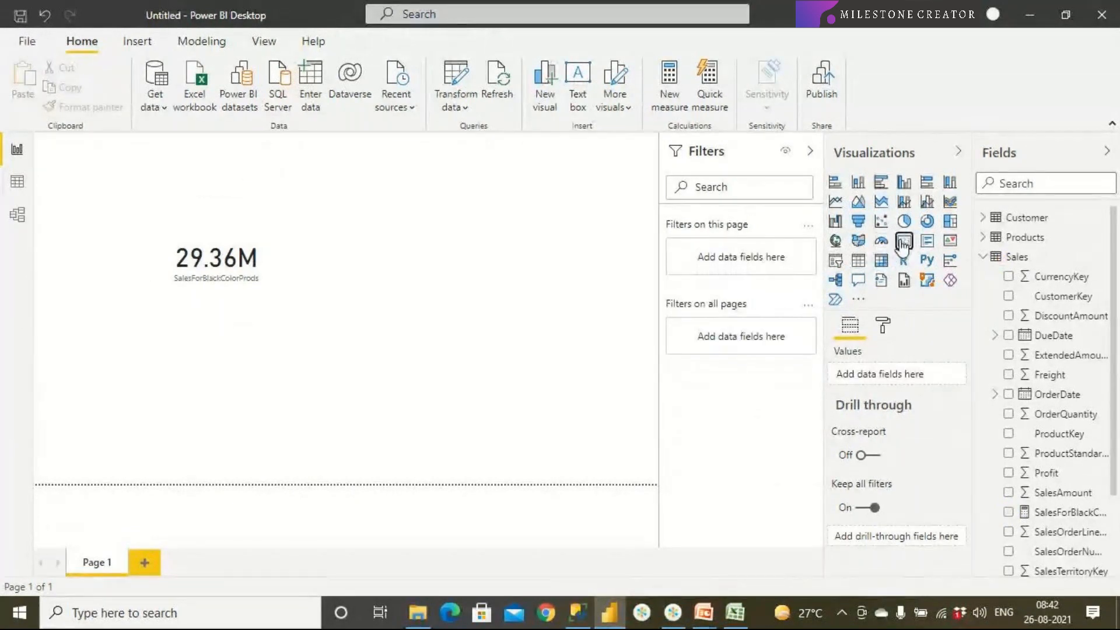
drag(213, 387, 509, 224)
drag(1058, 492, 507, 251)
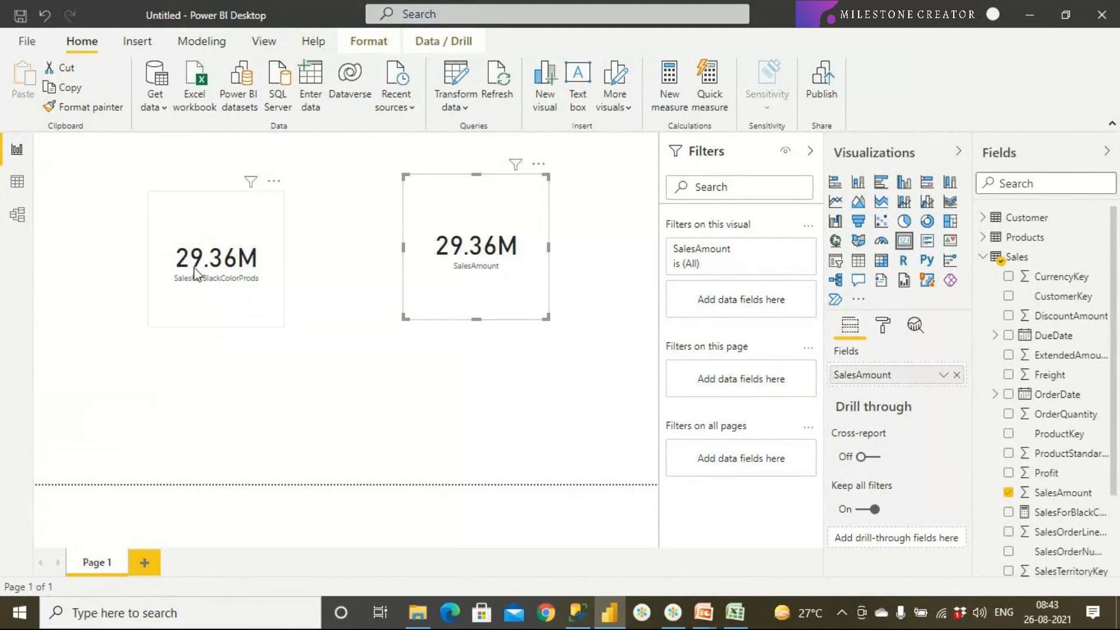
Place the SalesAmount card above the SalesForBlackColorProds card and view the aggregation options of SalesAmount.
drag(195, 274, 307, 403)
drag(467, 257, 195, 232)
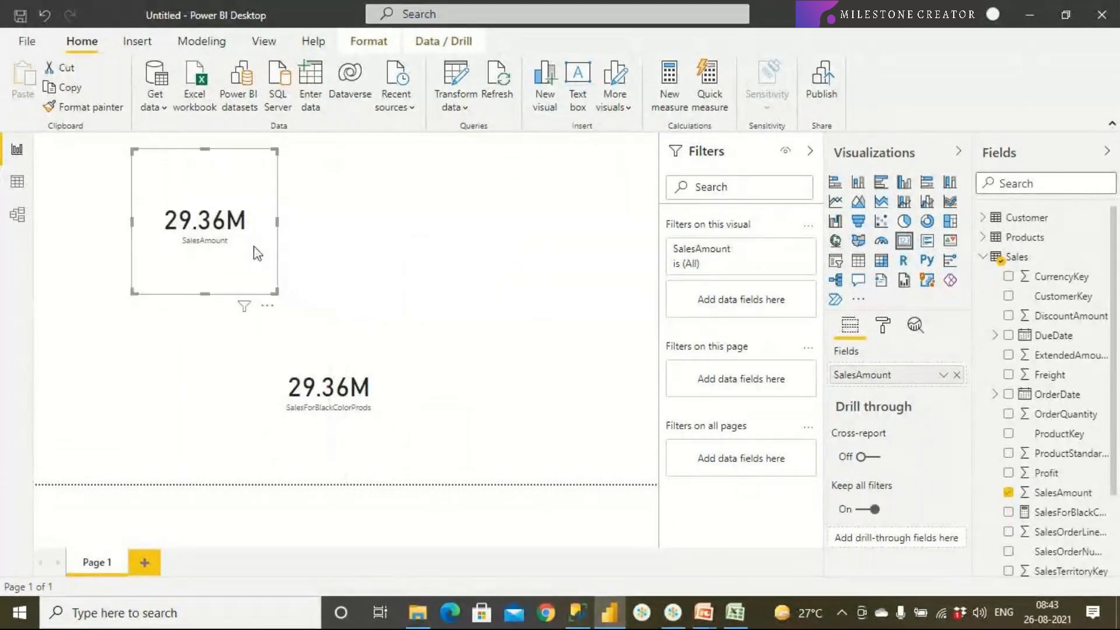
click(942, 376)
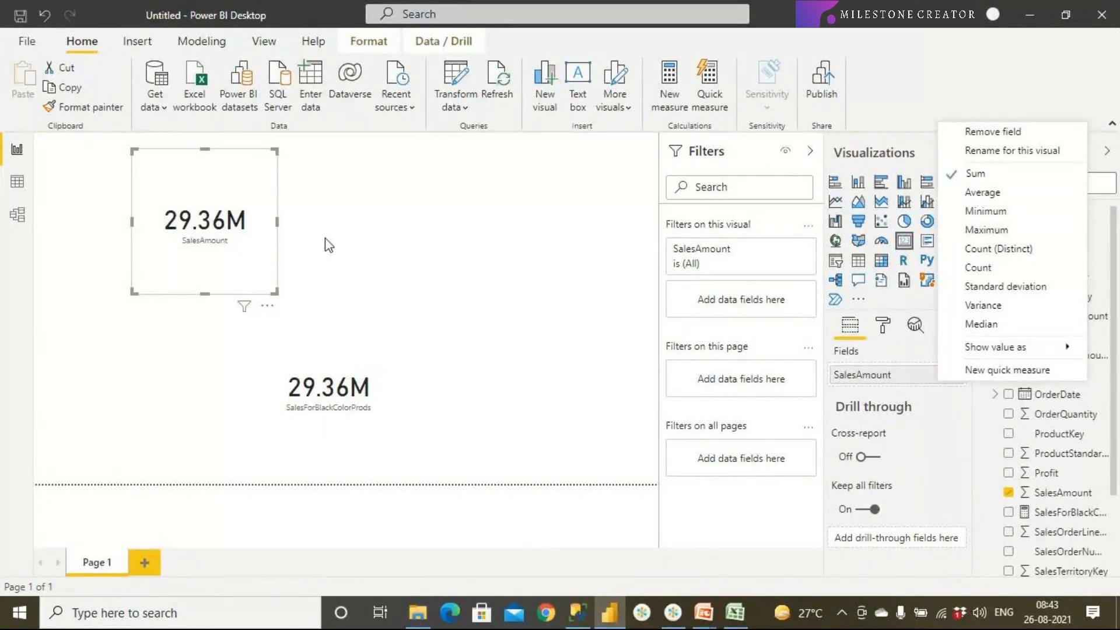
click(256, 259)
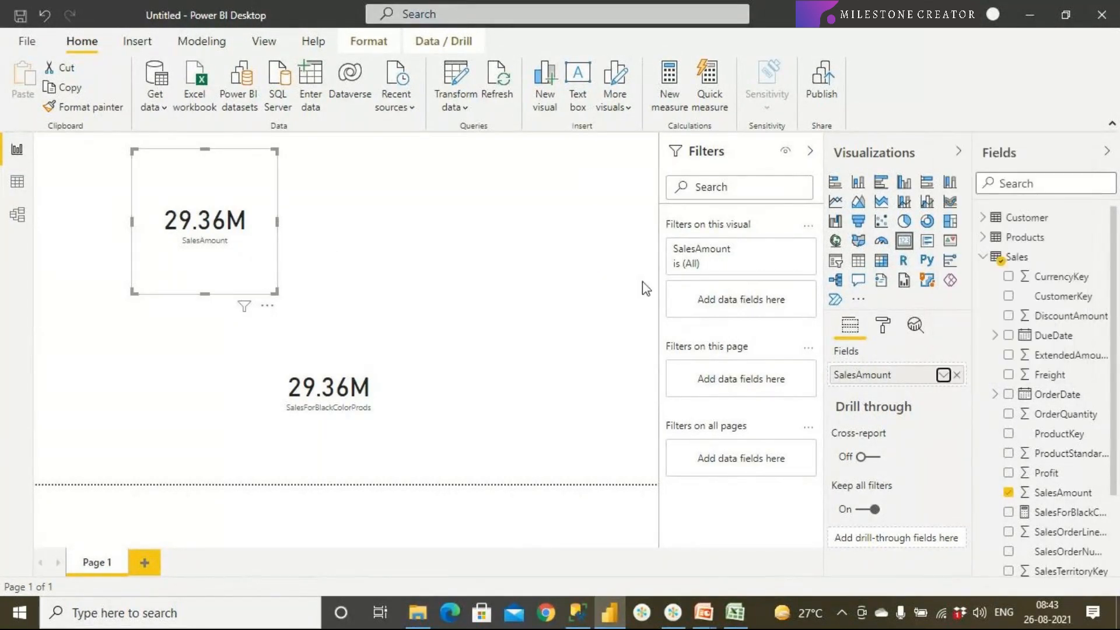
Turn on the border for the SalesAmount card.
click(883, 325)
scroll(893, 408, down, 2)
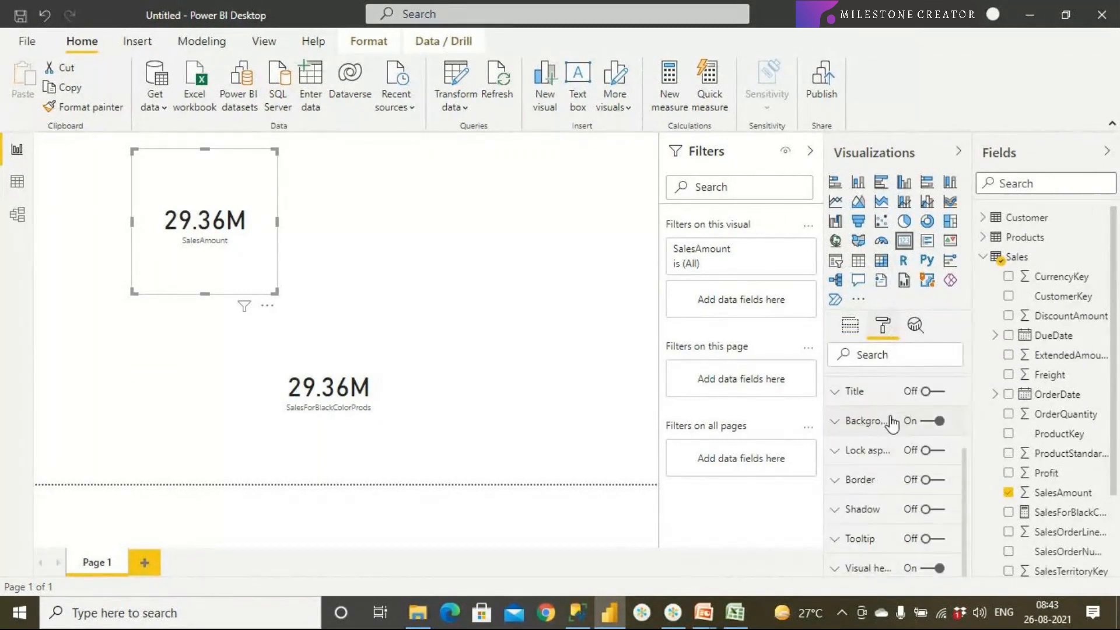
click(941, 483)
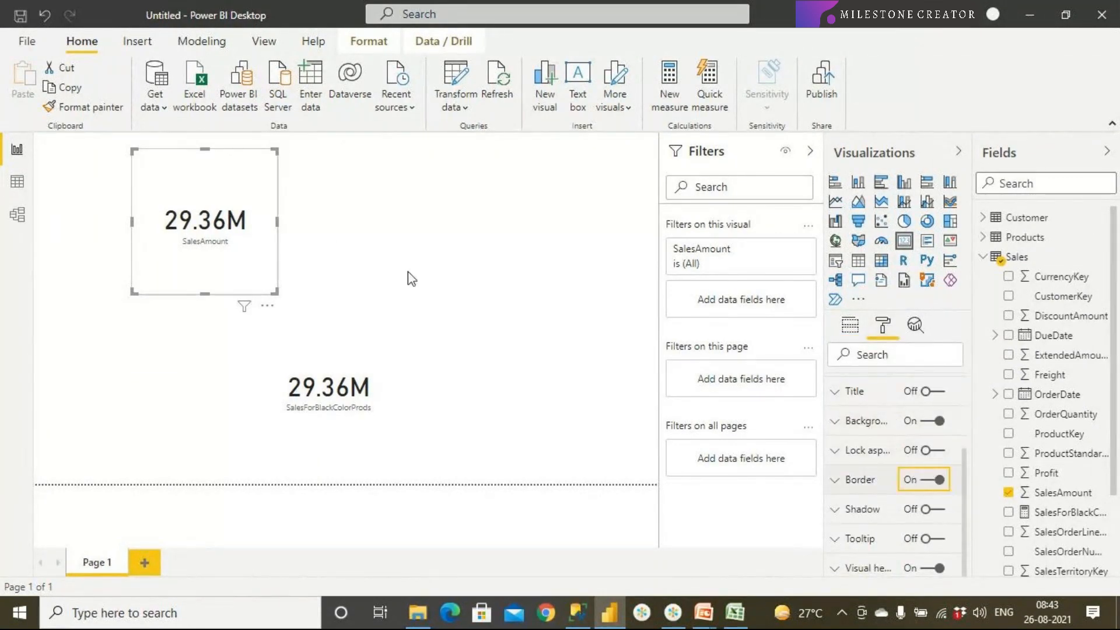
Arrange the two cards side by side with SalesAmount first, and enlarge the SalesForBlackColorProds card to a similar size.
drag(267, 279, 211, 323)
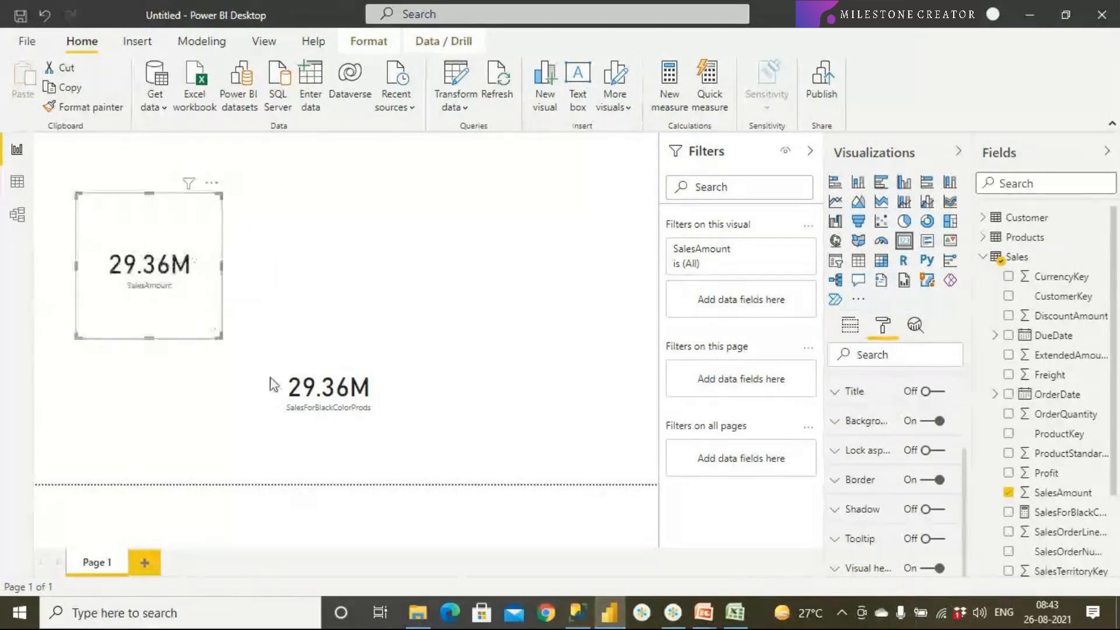
drag(350, 414, 369, 274)
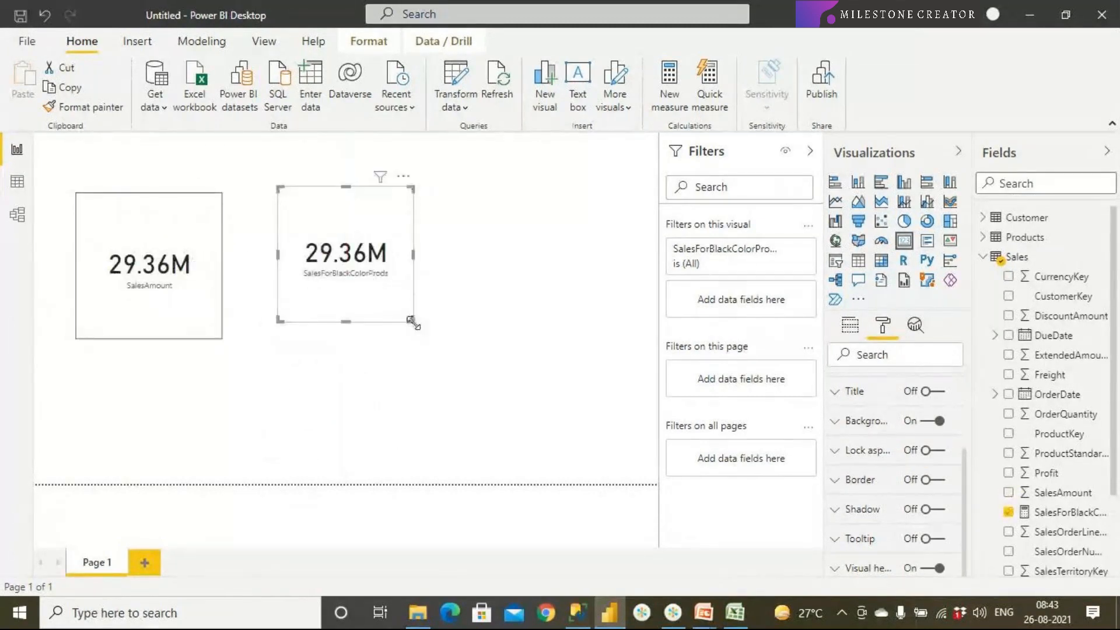
drag(412, 321, 425, 337)
click(408, 335)
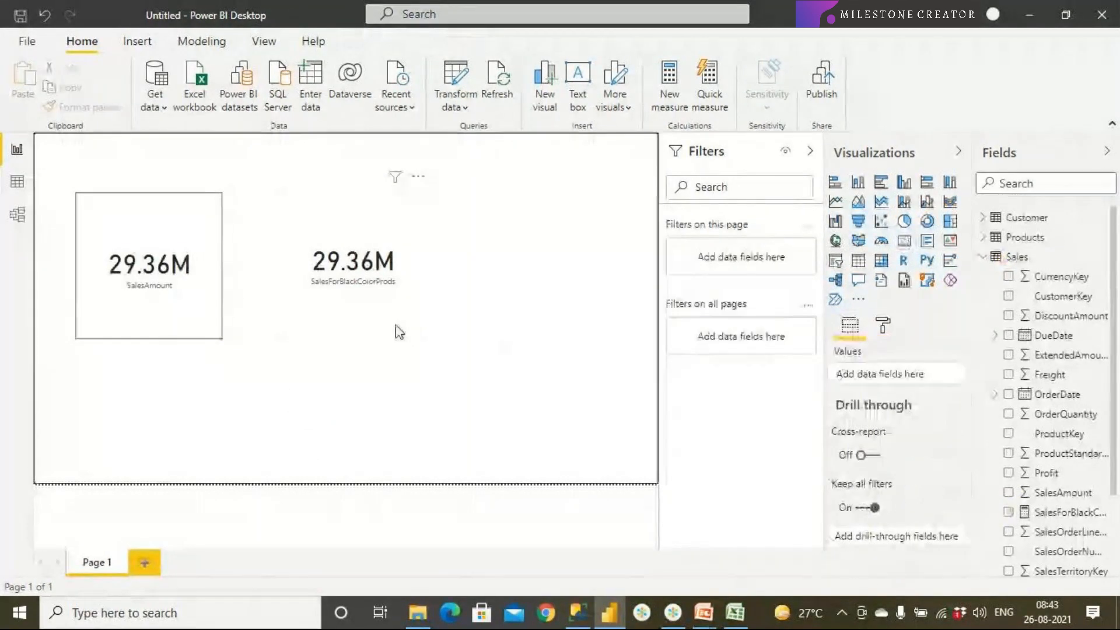
click(395, 323)
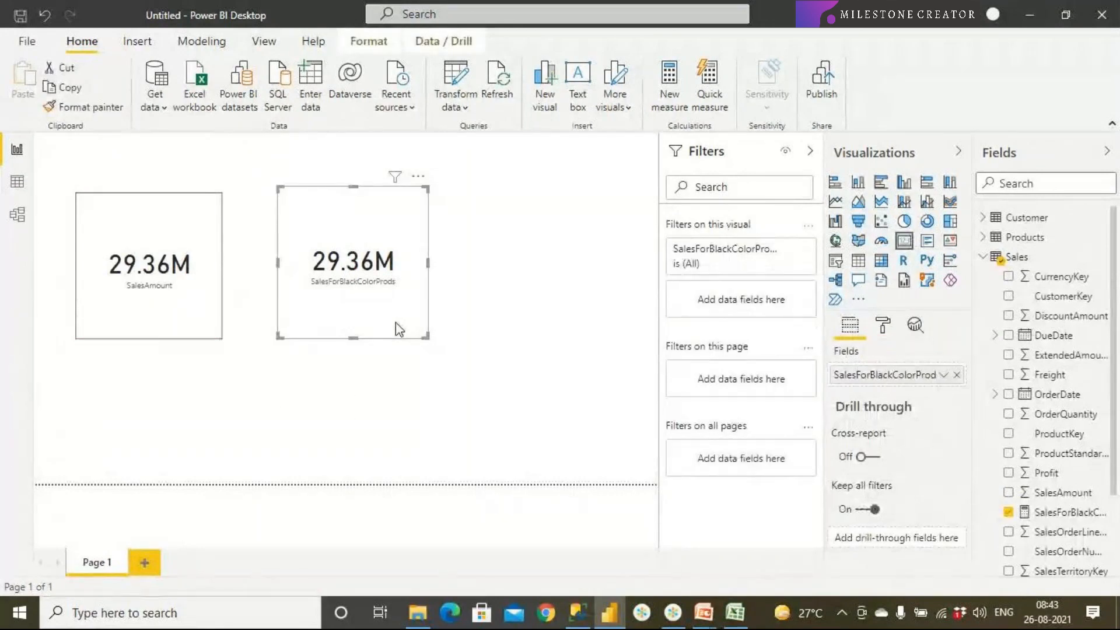
Copy the SalesAmount card's formatting onto the SalesForBlackColorProds card with Format painter.
click(191, 332)
click(85, 107)
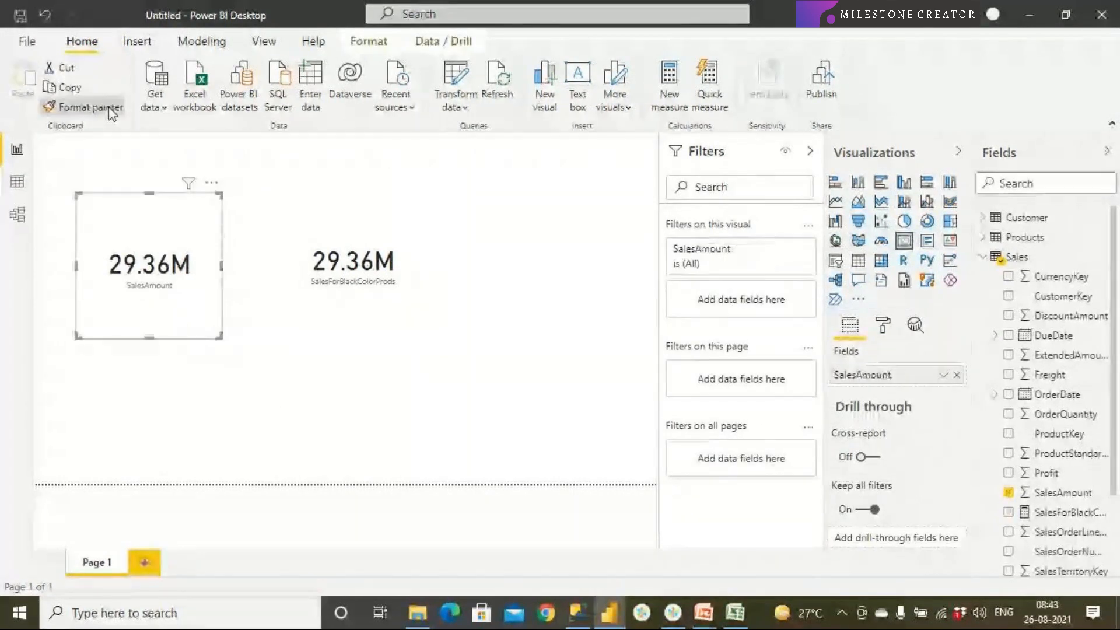
click(355, 285)
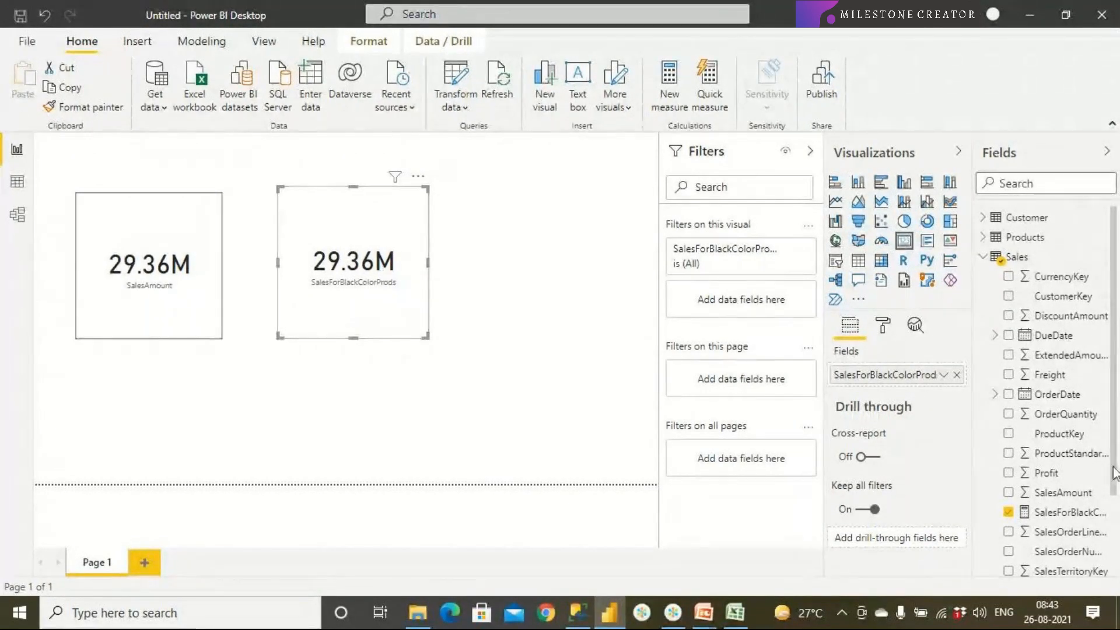
Add the filter argument Products[Color]="Black" to the SalesForBlackColorProds measure's CALCULATE formula and commit it.
click(1078, 516)
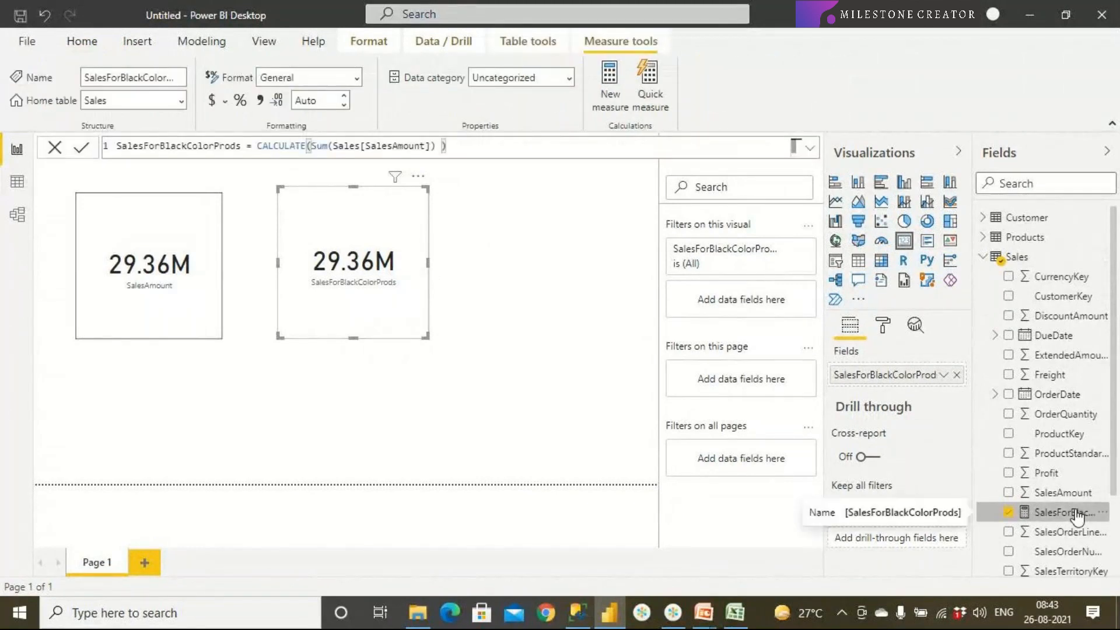
click(439, 150)
text(,)
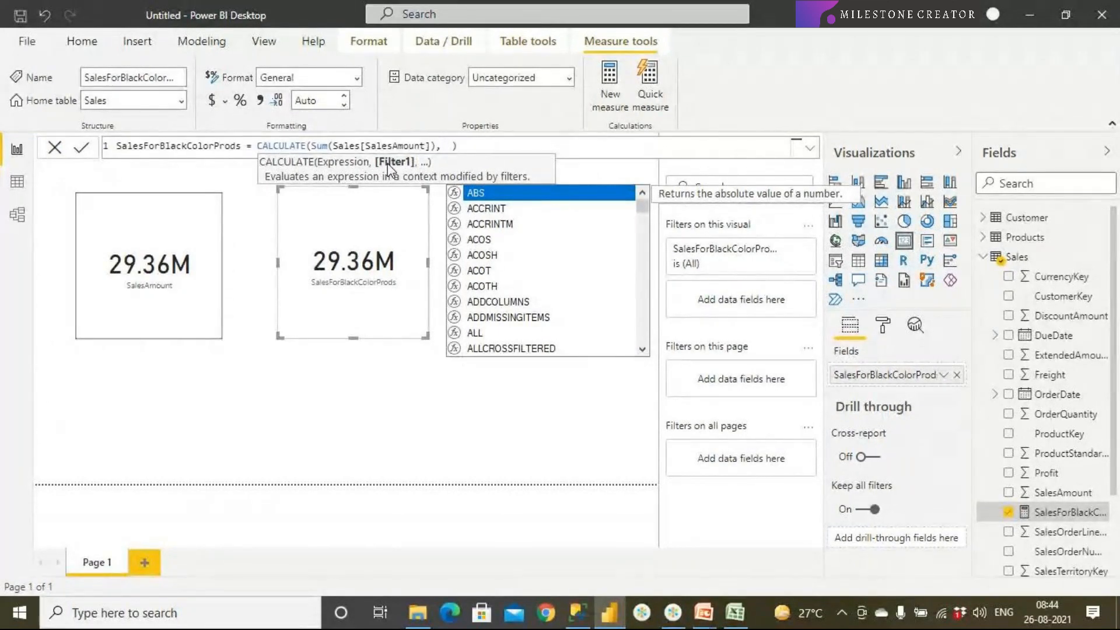
text(Col)
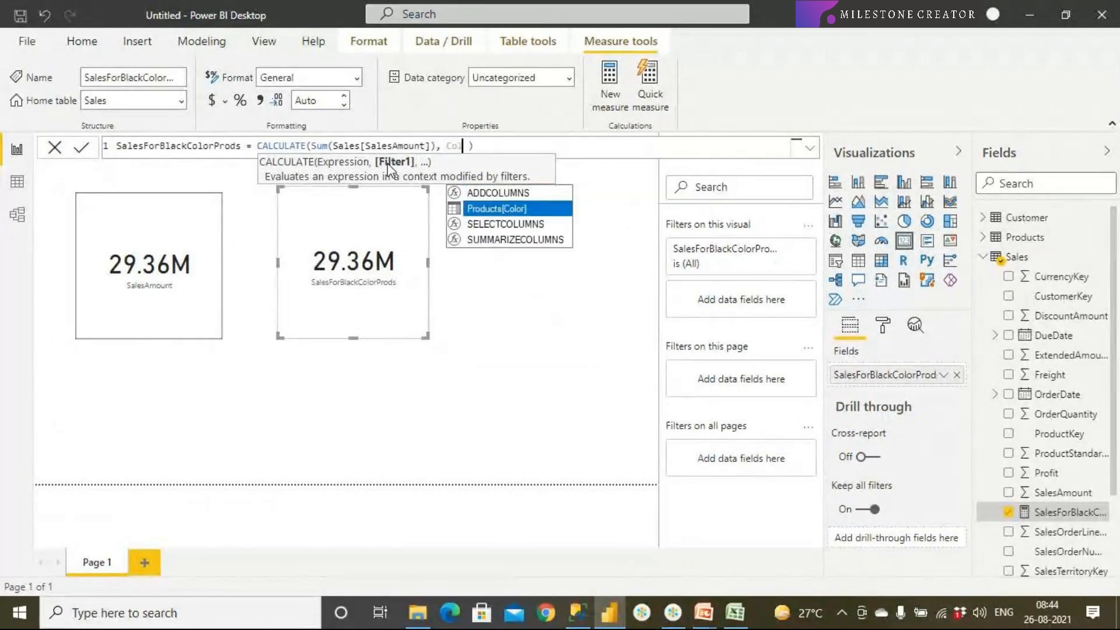
click(481, 209)
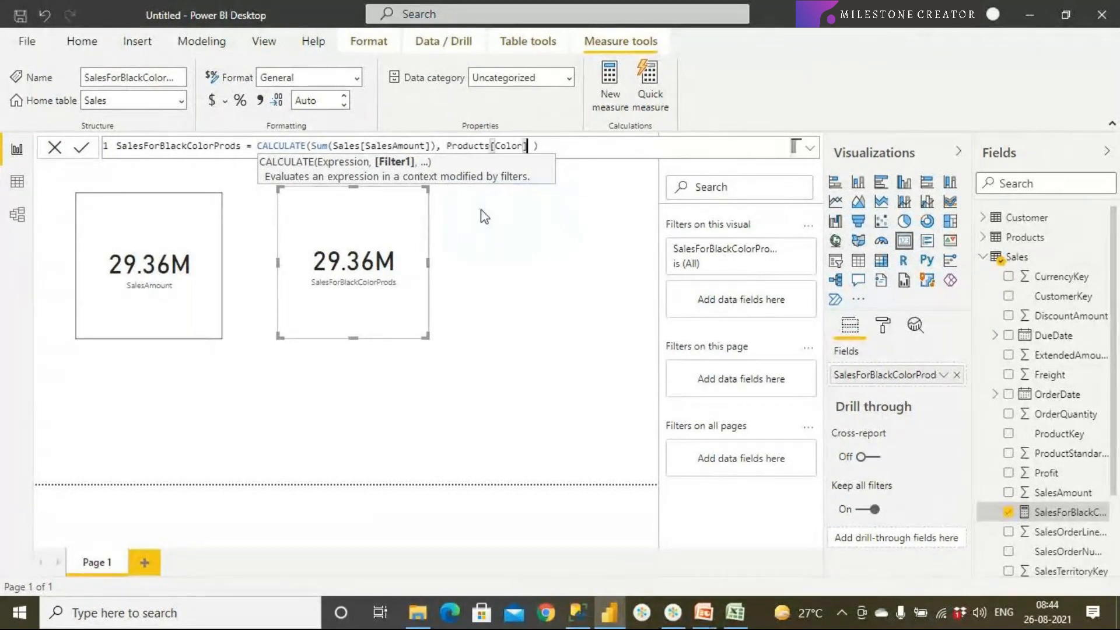
text(="Black)
key(Return)
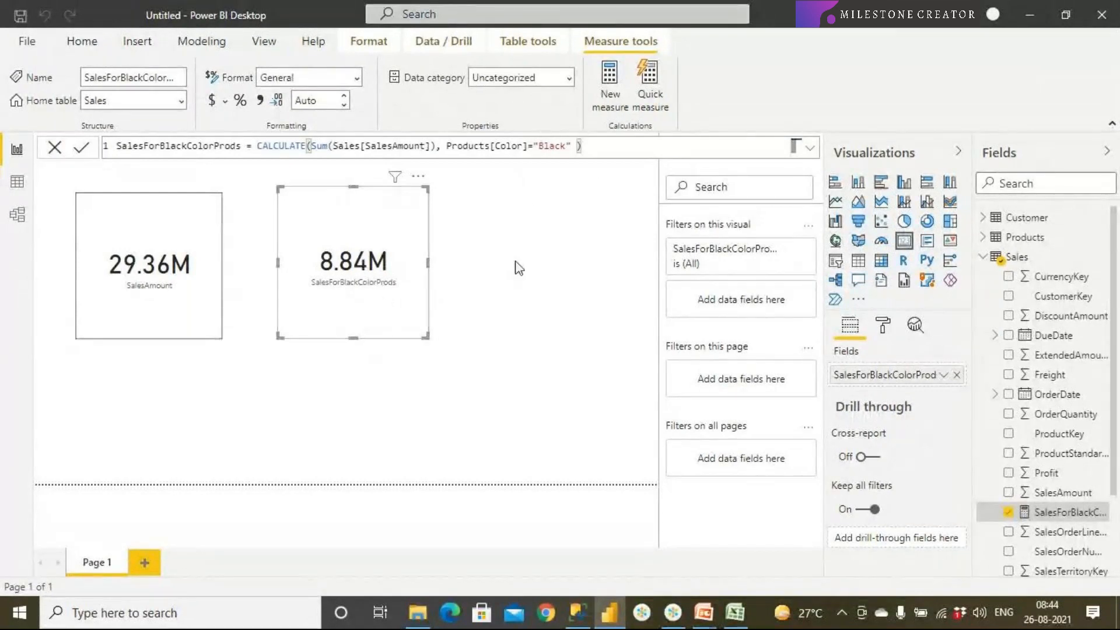
Change the color value in the measure's filter argument to "Red" and commit the formula.
double_click(548, 145)
text(Red)
key(Return)
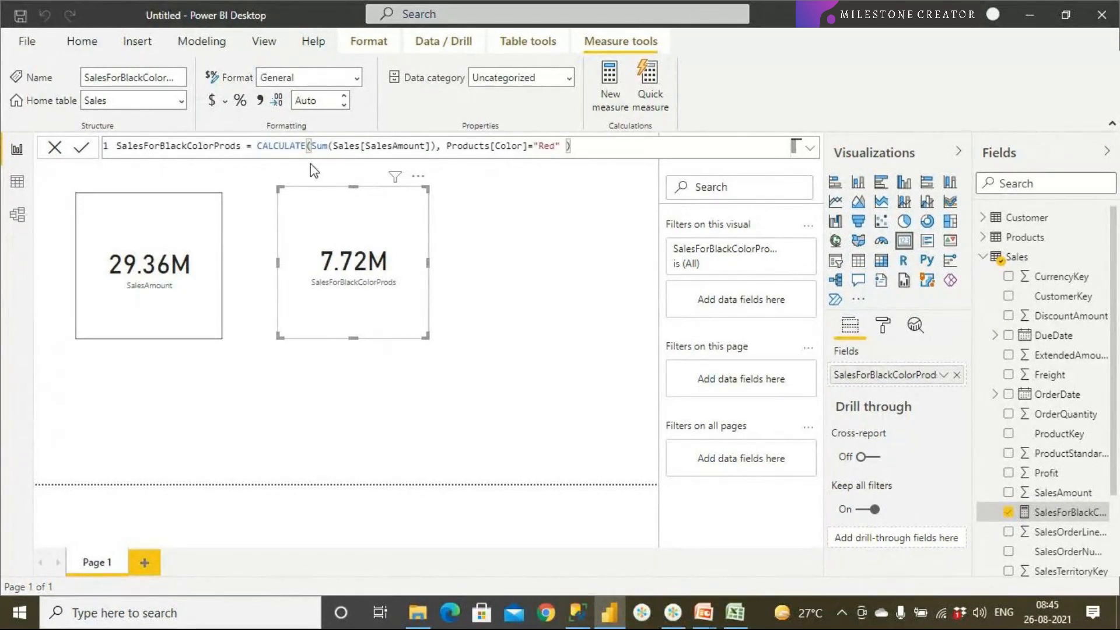
Show the Products table's rows in Data view, with the Customer field list collapsed and the Products fields expanded.
click(18, 182)
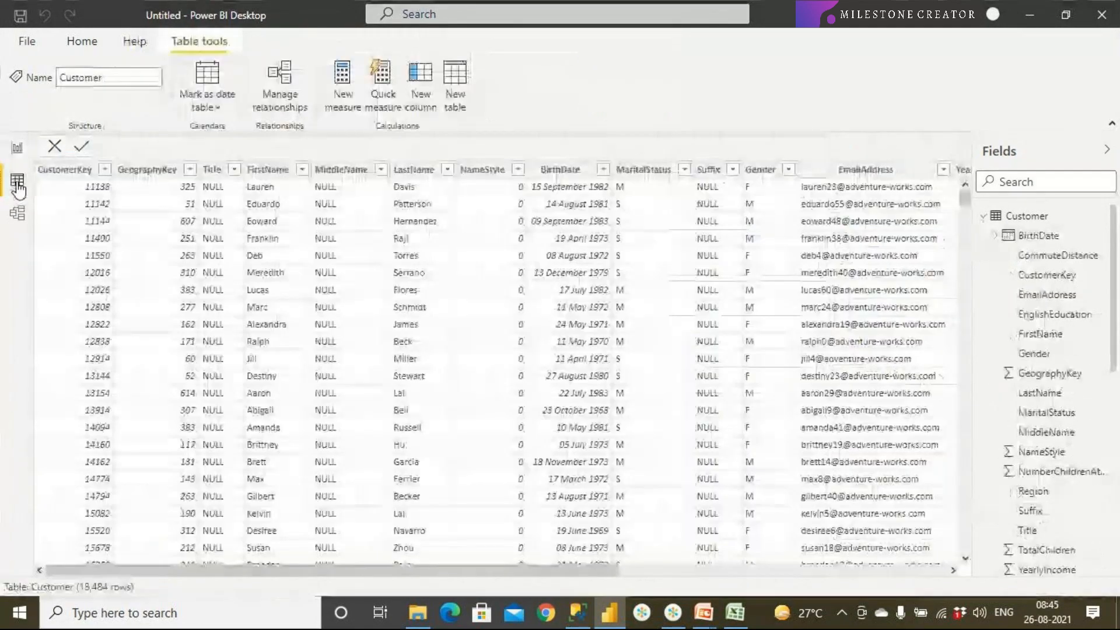
click(984, 217)
click(985, 254)
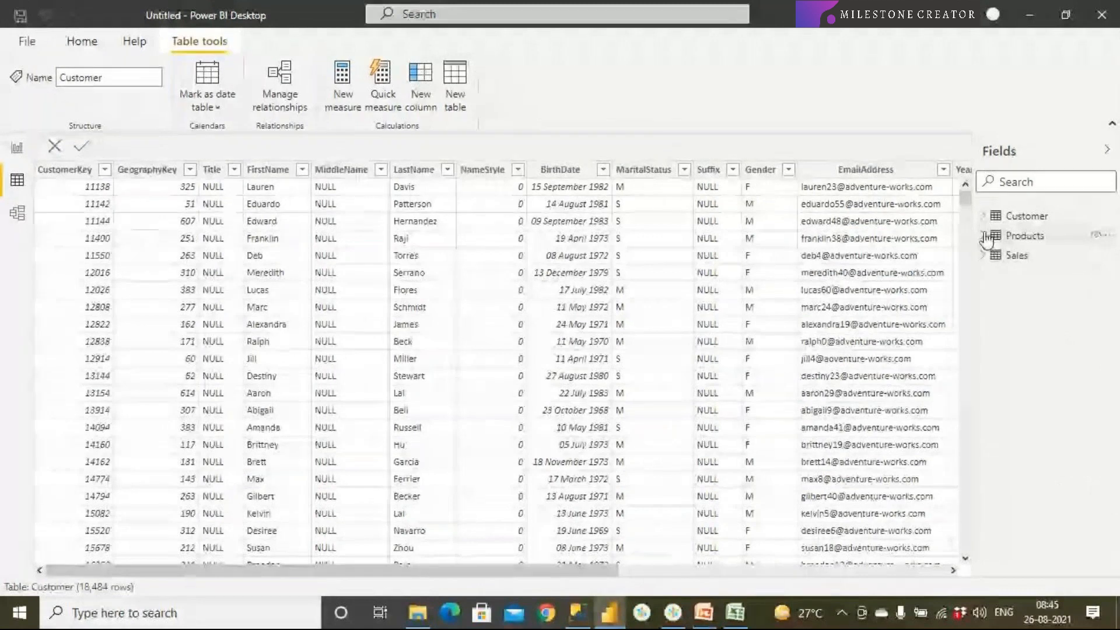
click(984, 236)
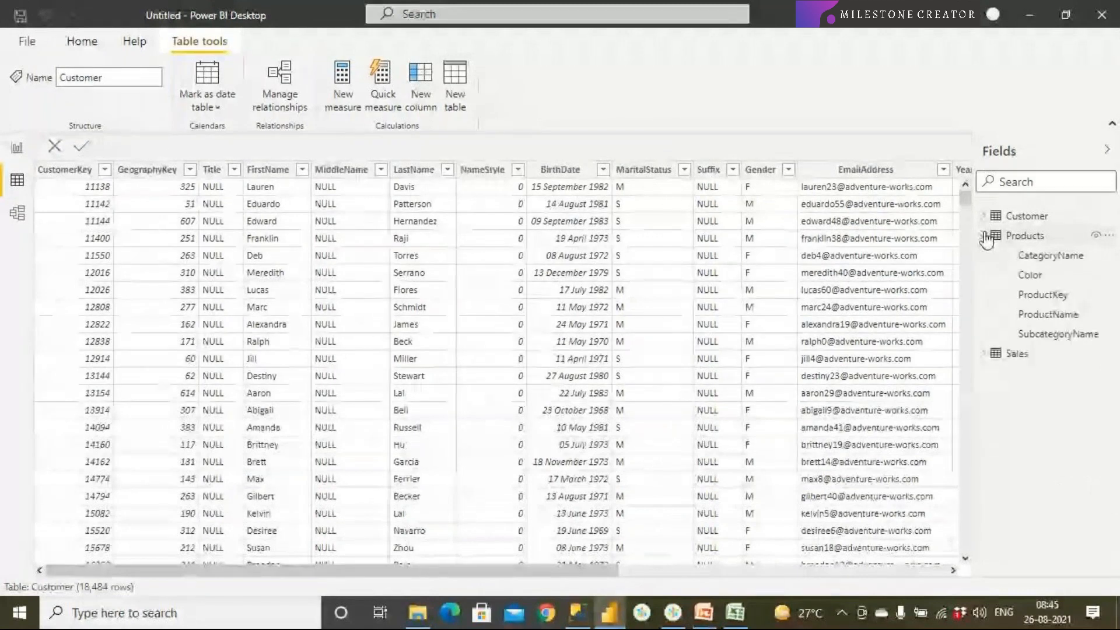
click(1017, 236)
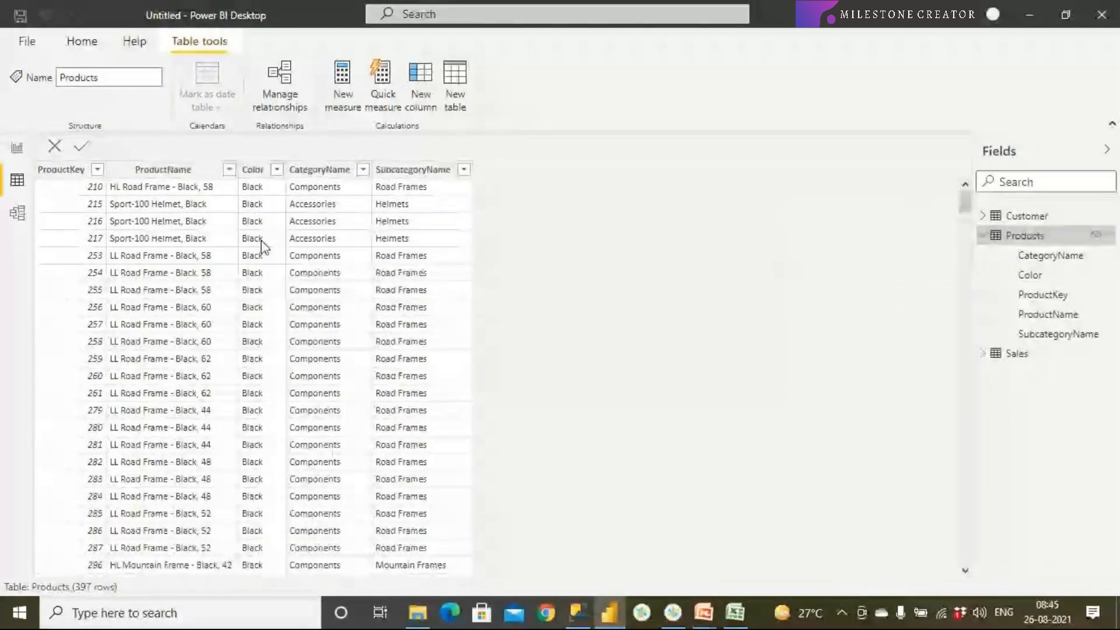
Filter the Color column of the Products table to show only Red.
click(271, 171)
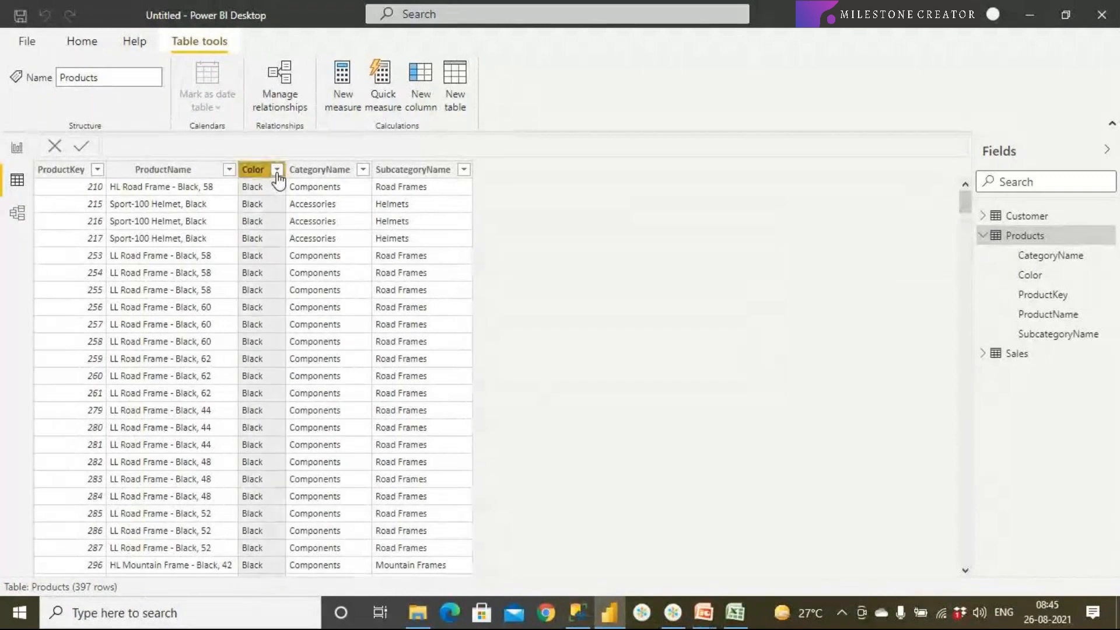
click(277, 174)
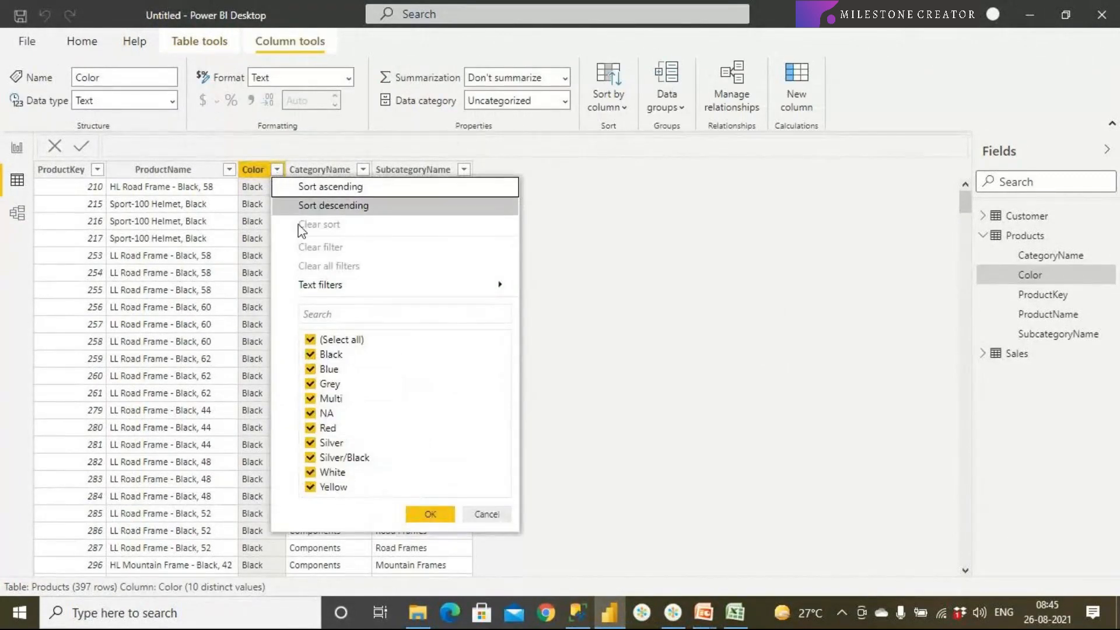
click(310, 341)
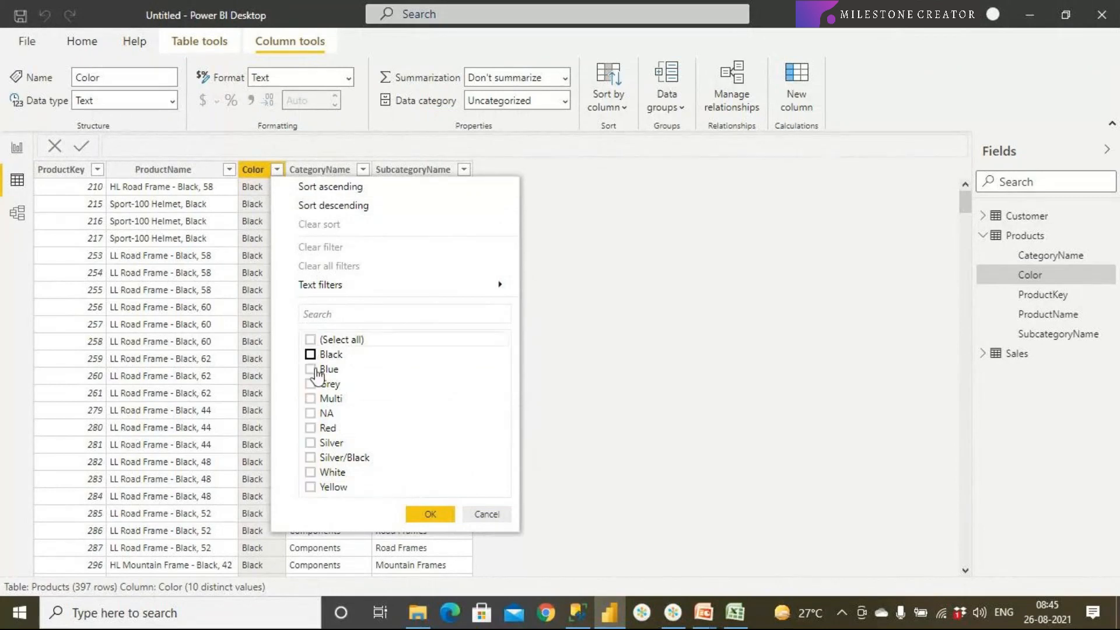
click(310, 428)
click(430, 514)
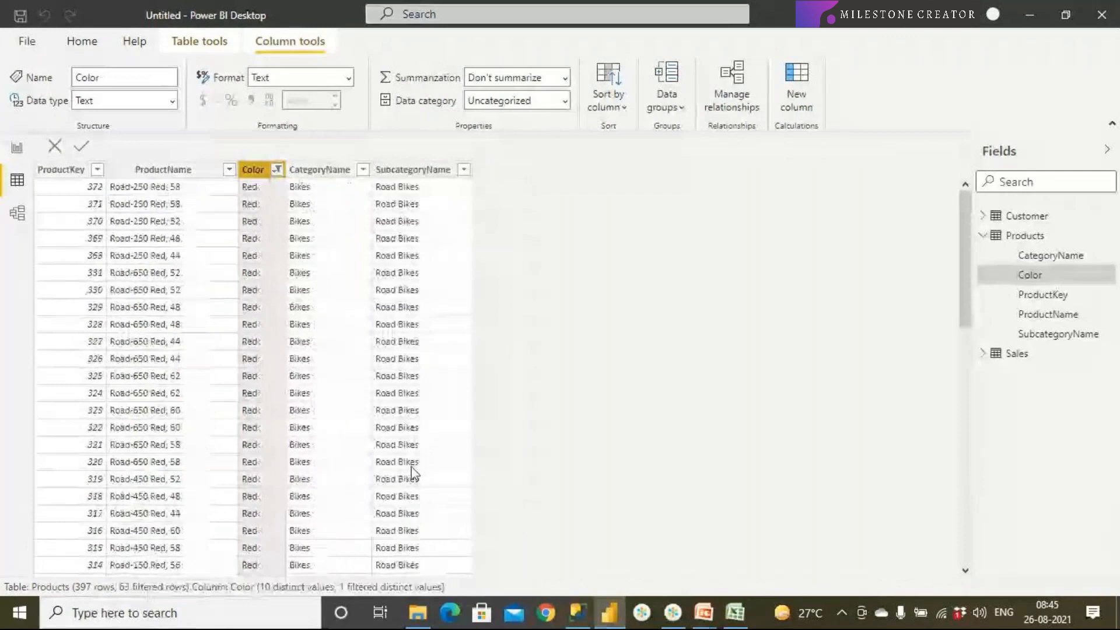
Examine the Sales table's rows in Data view and return to the report page.
click(18, 185)
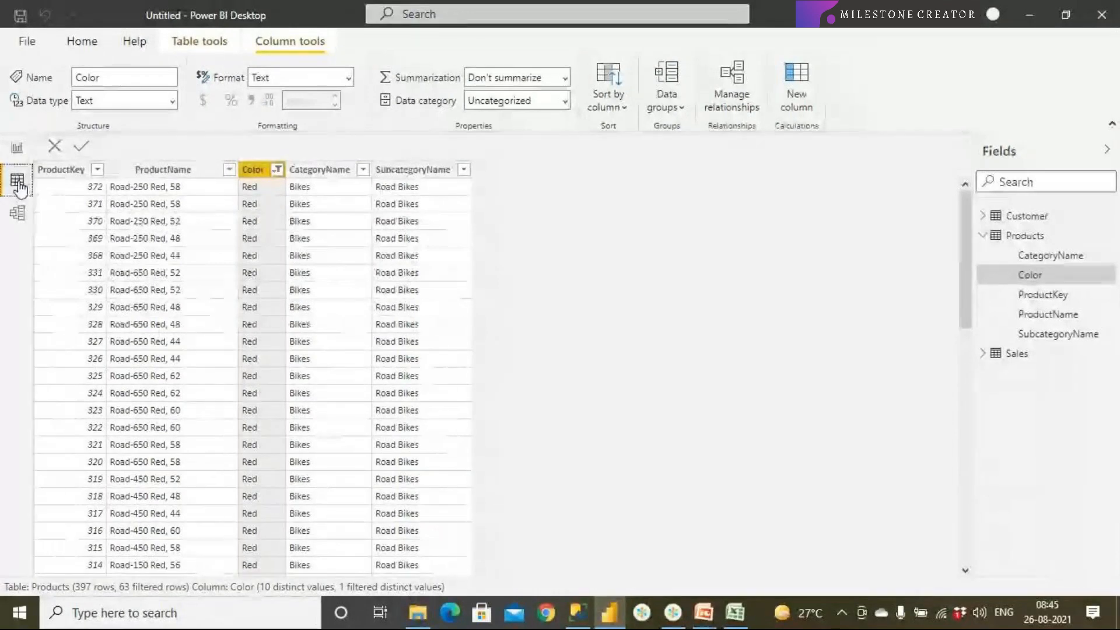
click(996, 356)
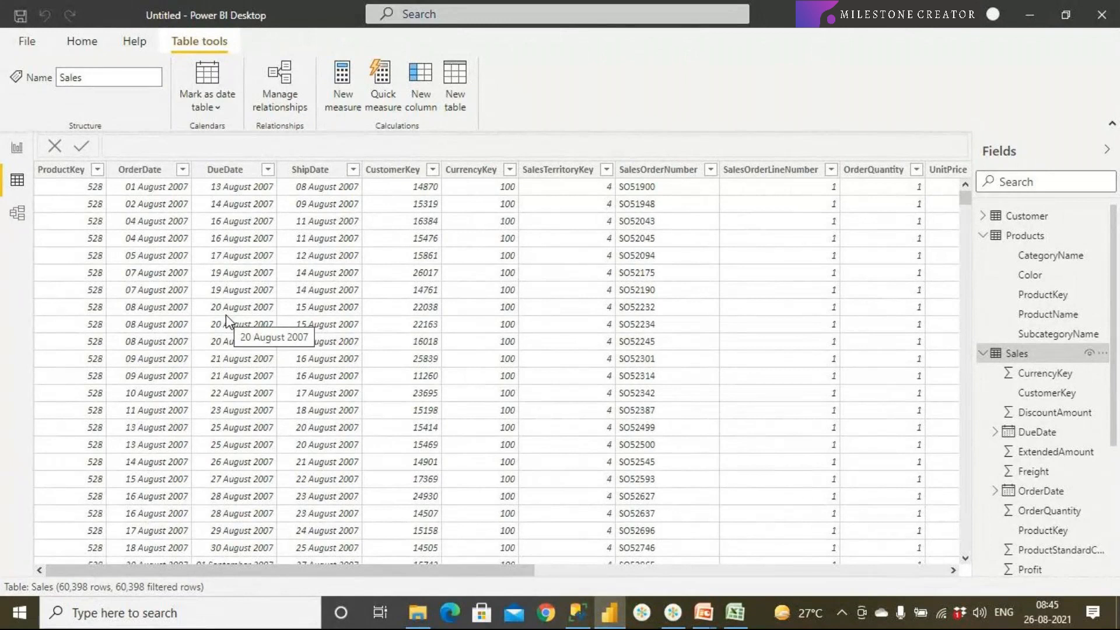
click(17, 149)
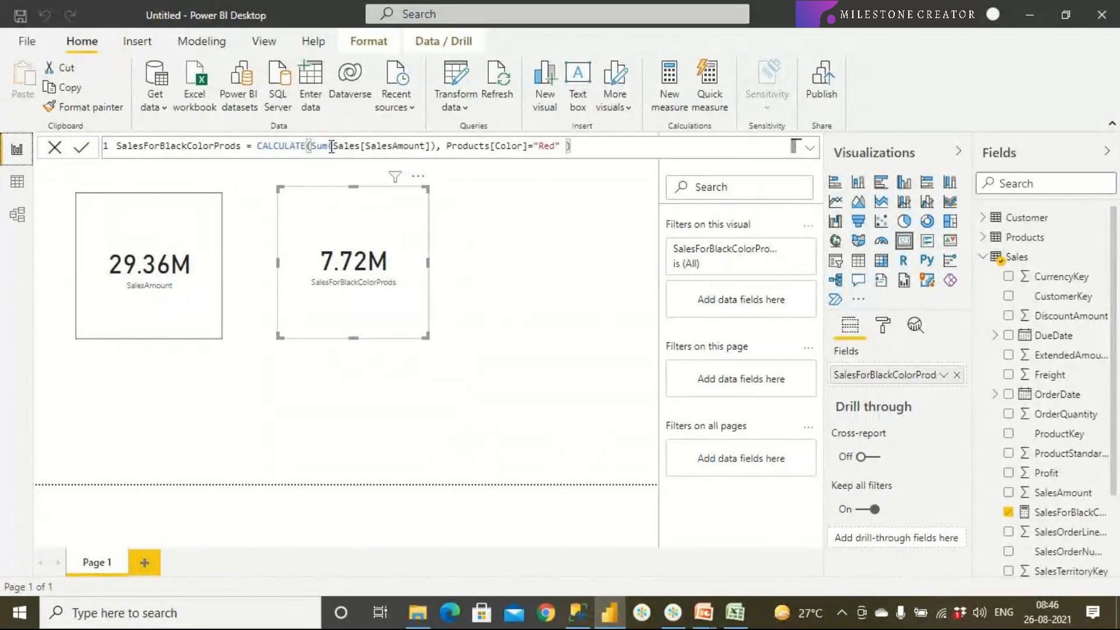
Highlight the measure formula's Sum(Sales[SalesAmount]) expression, CALCULATE function and Products[Color] filter in turn to review them.
drag(311, 145, 431, 147)
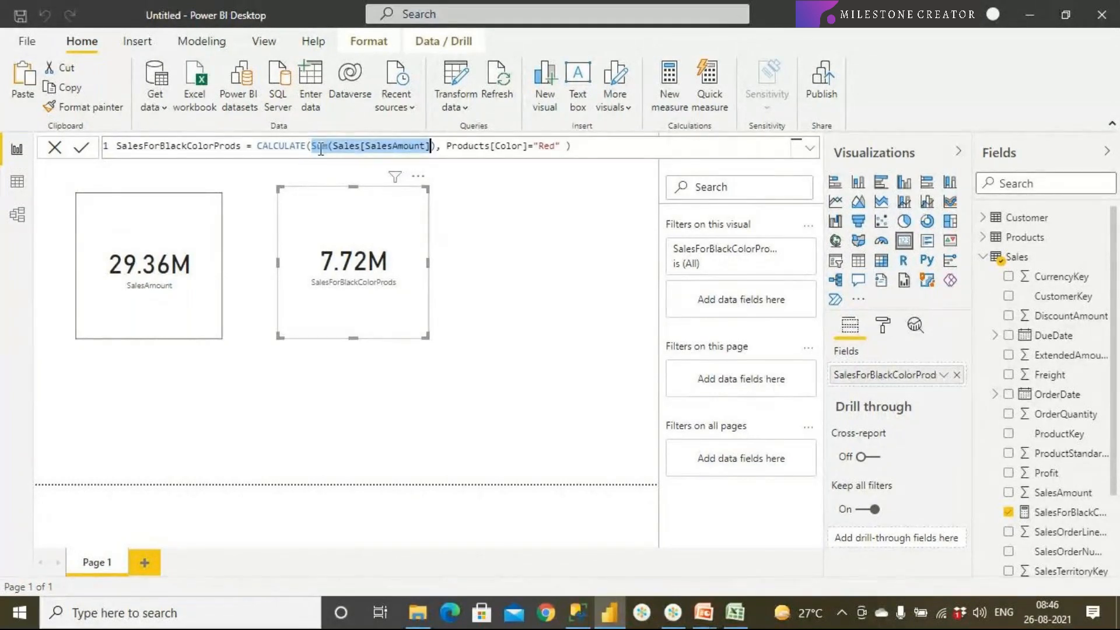
drag(257, 147, 305, 153)
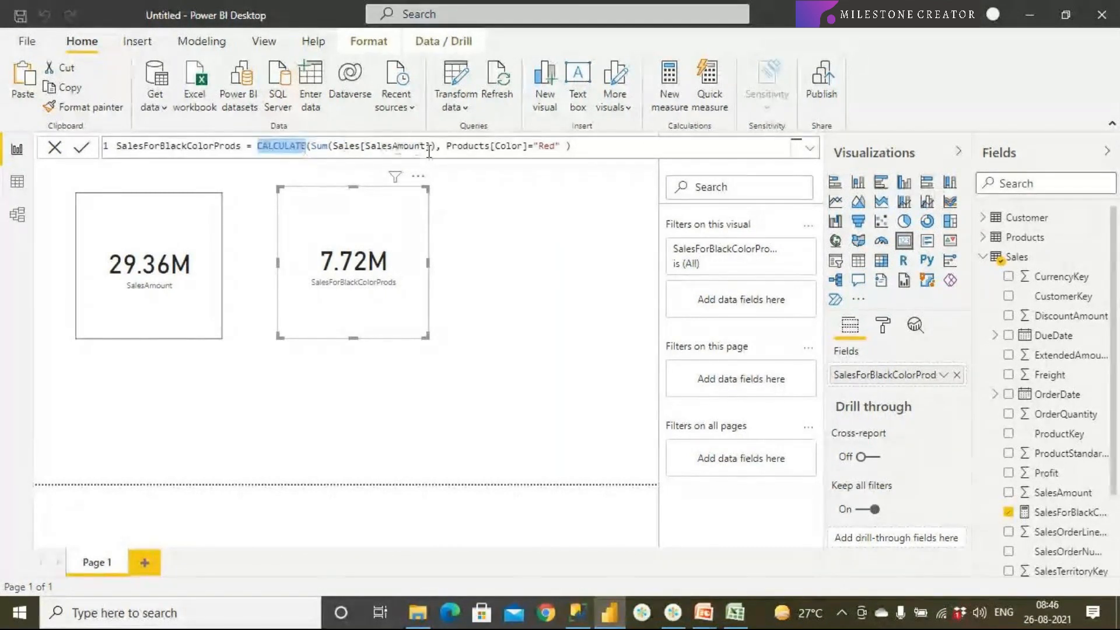
drag(441, 147, 550, 145)
drag(312, 146, 436, 147)
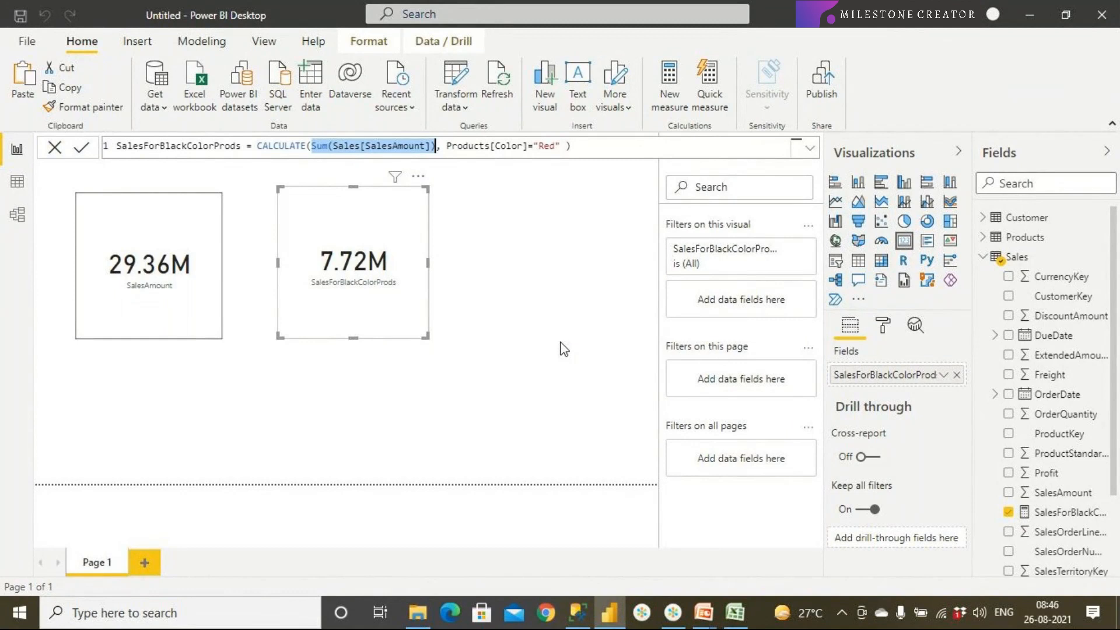
key(super)
key(super)
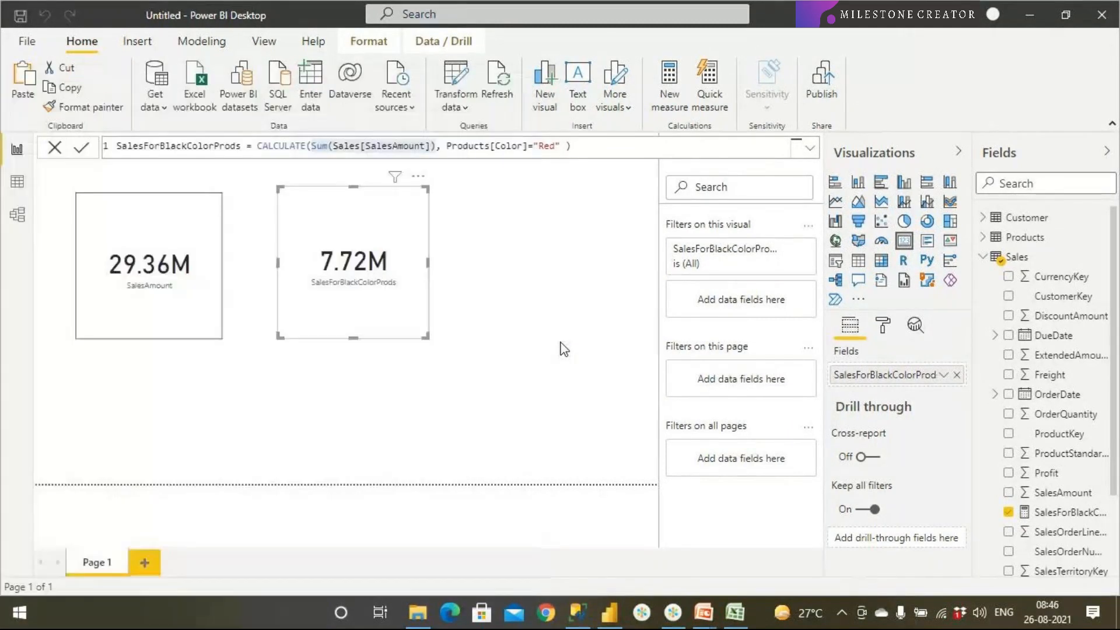
Open Notepad and write the query lines "select sum(salesamt)" and "from sales join produ".
key(super)
text(note)
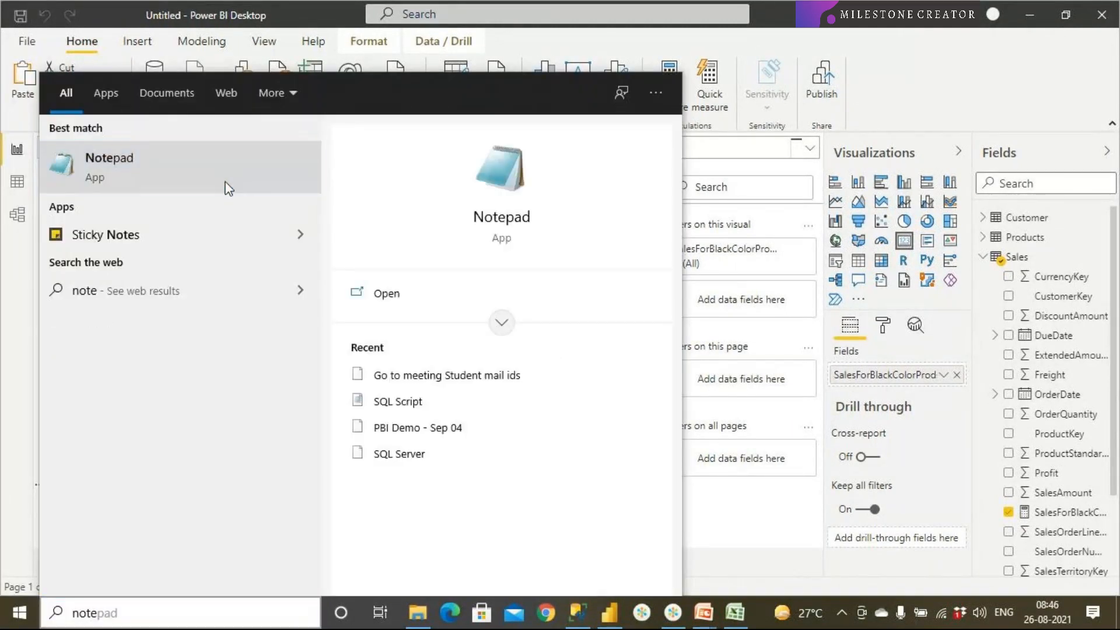
click(229, 188)
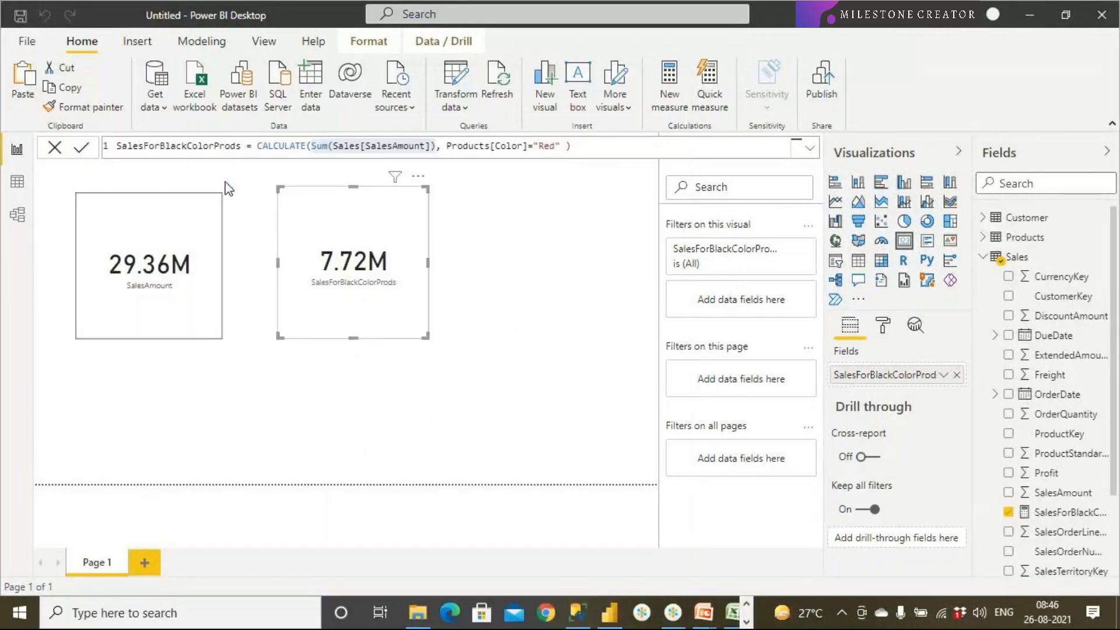
text(select sum(sae)
key(BackSpace)
text(lesamt))
key(Return)
text(from s)
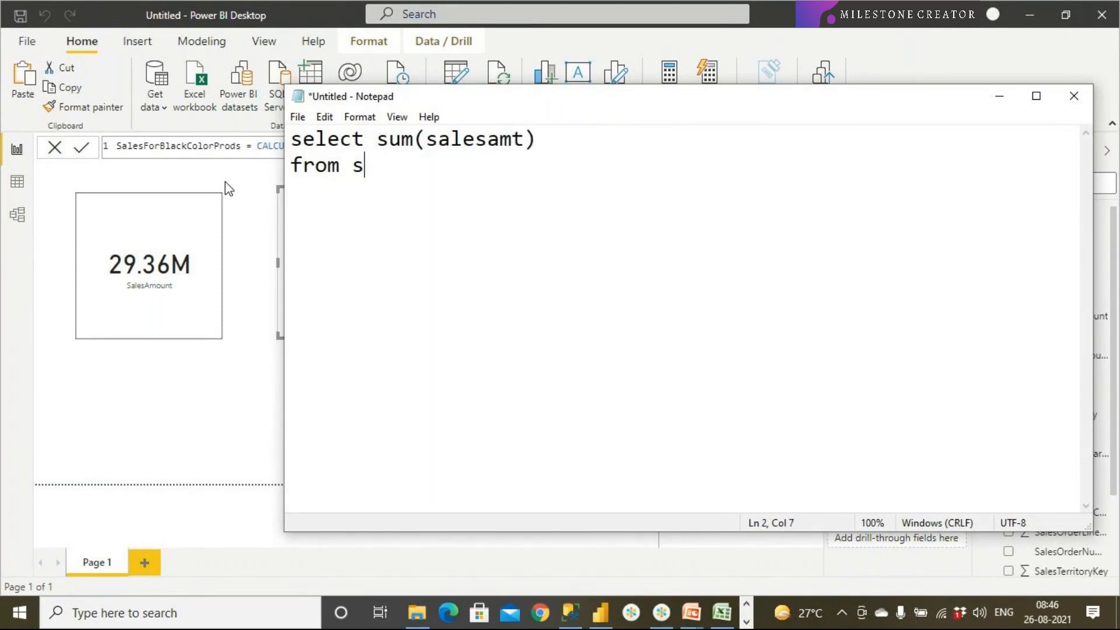
text(ales join )
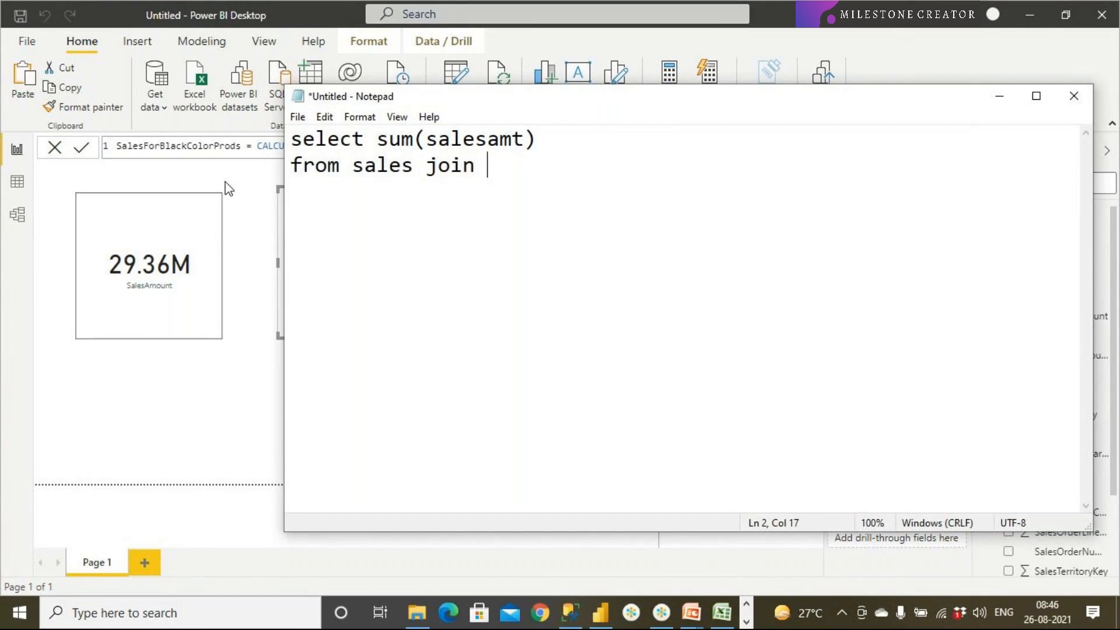
text(produ)
Add the line "where color = 'Red'" to the query, highlight the whole query and return to Power BI.
key(Return)
text(wh)
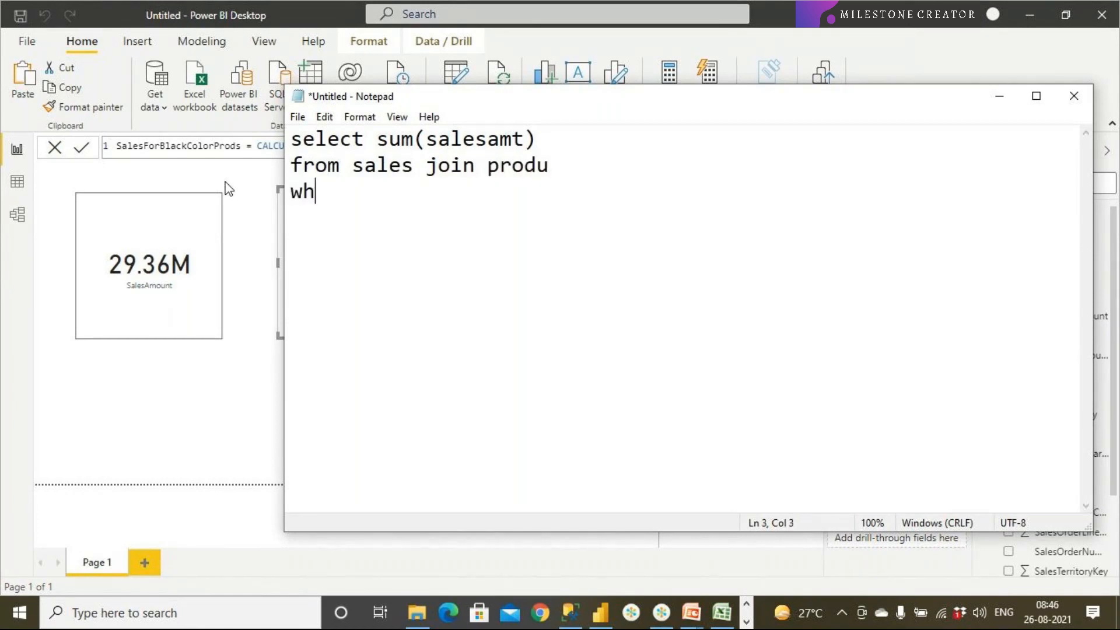
text(ere col)
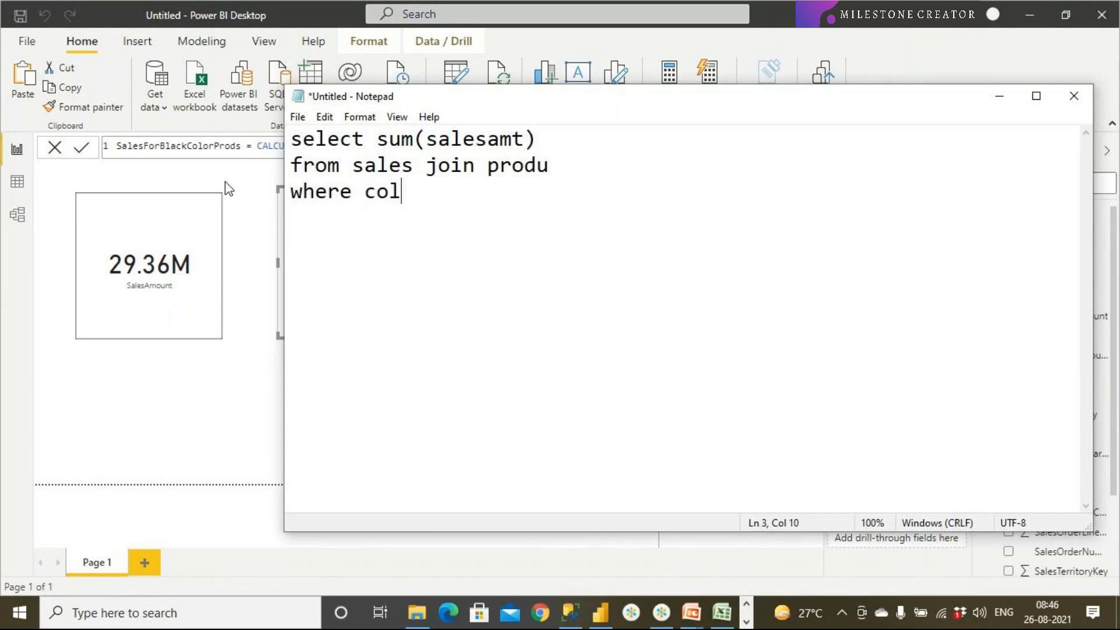
text(or = '')
key(Left)
text(Red)
drag(523, 192, 241, 123)
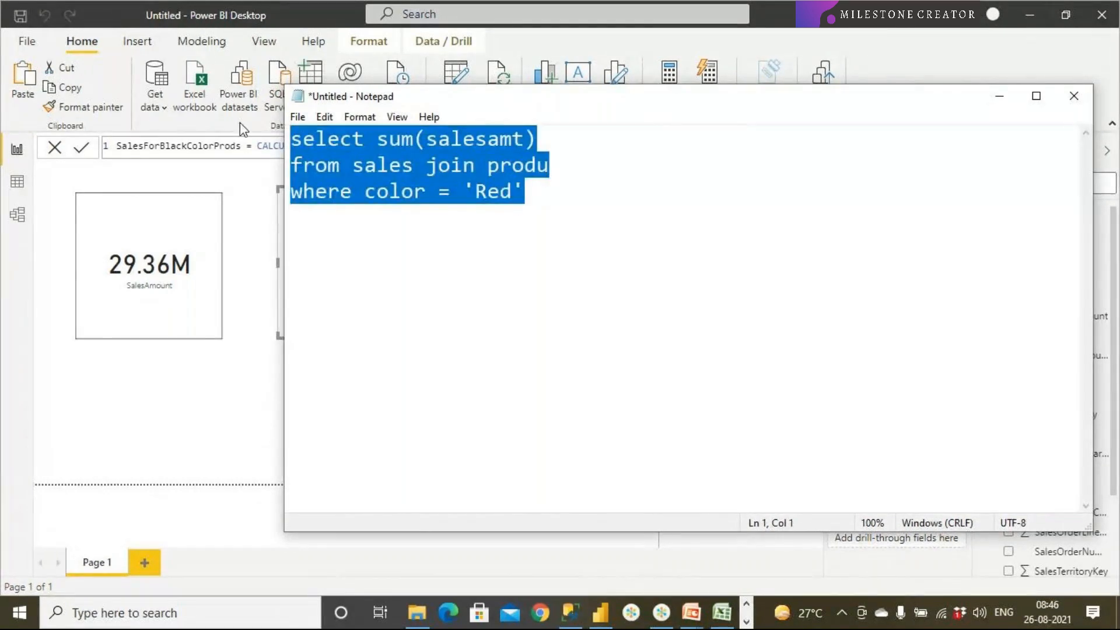
click(257, 222)
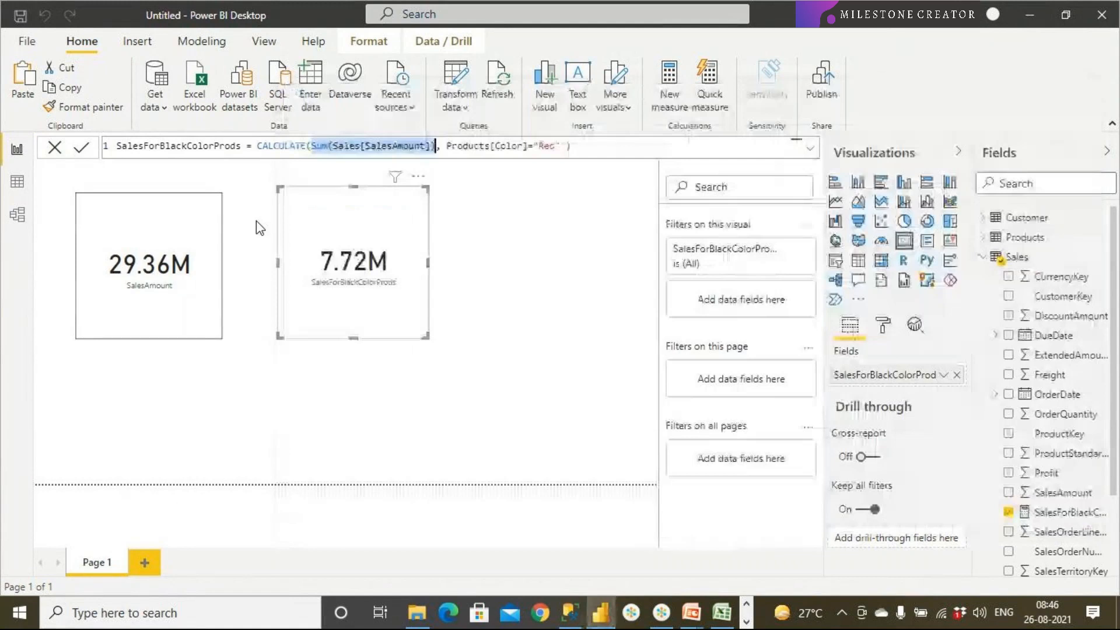
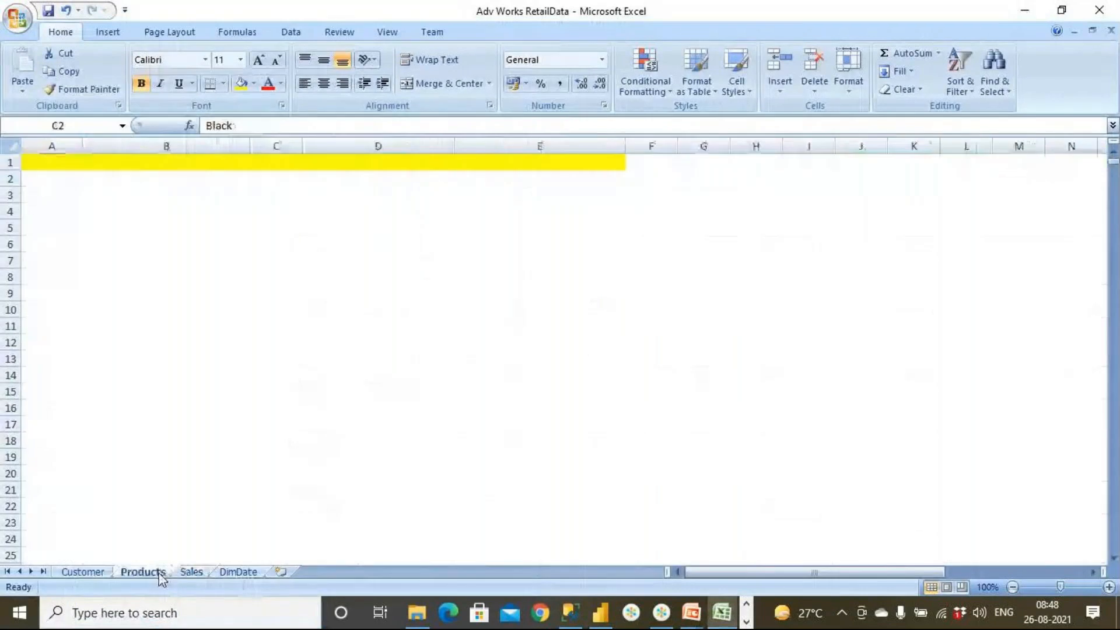
Turn on filtering for the Products sheet in Excel and filter the Color column to only Black.
click(287, 163)
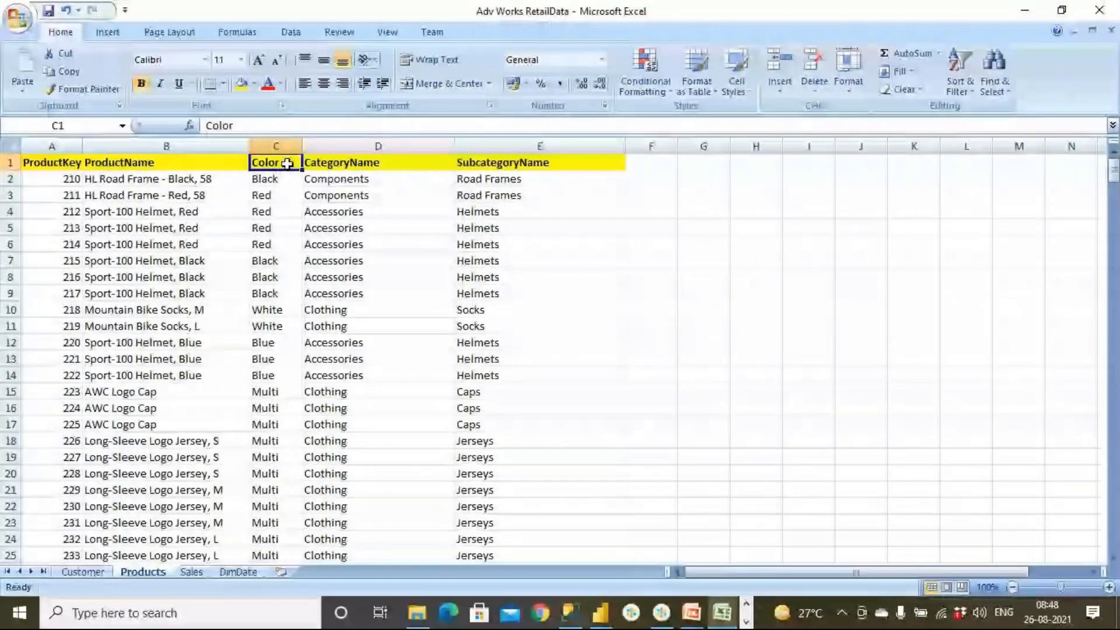
click(277, 181)
click(278, 161)
click(956, 86)
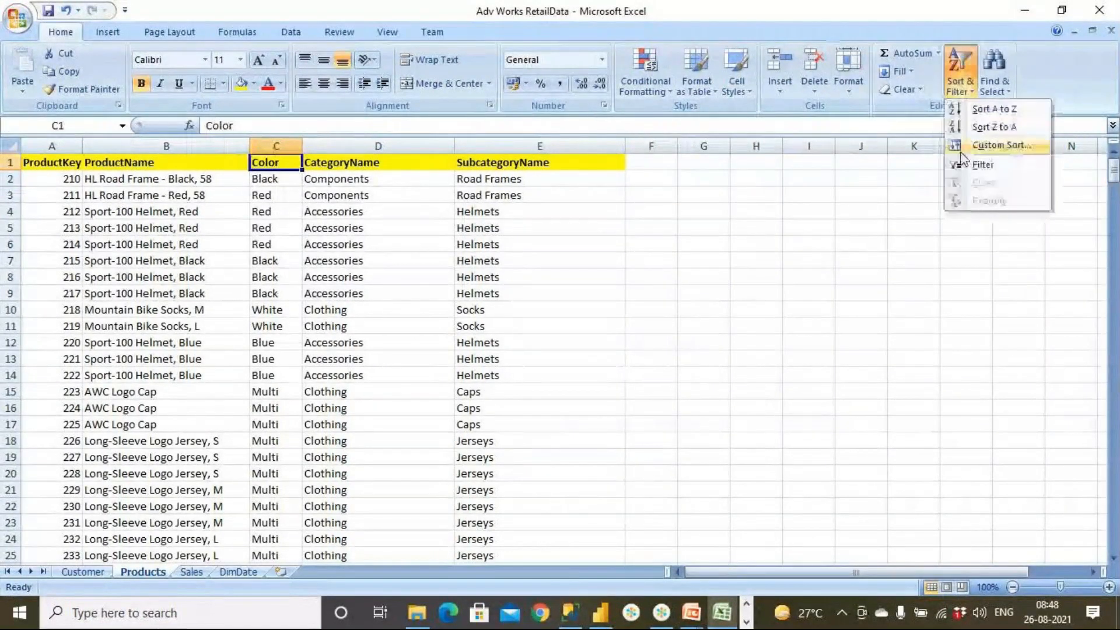
click(991, 162)
click(294, 162)
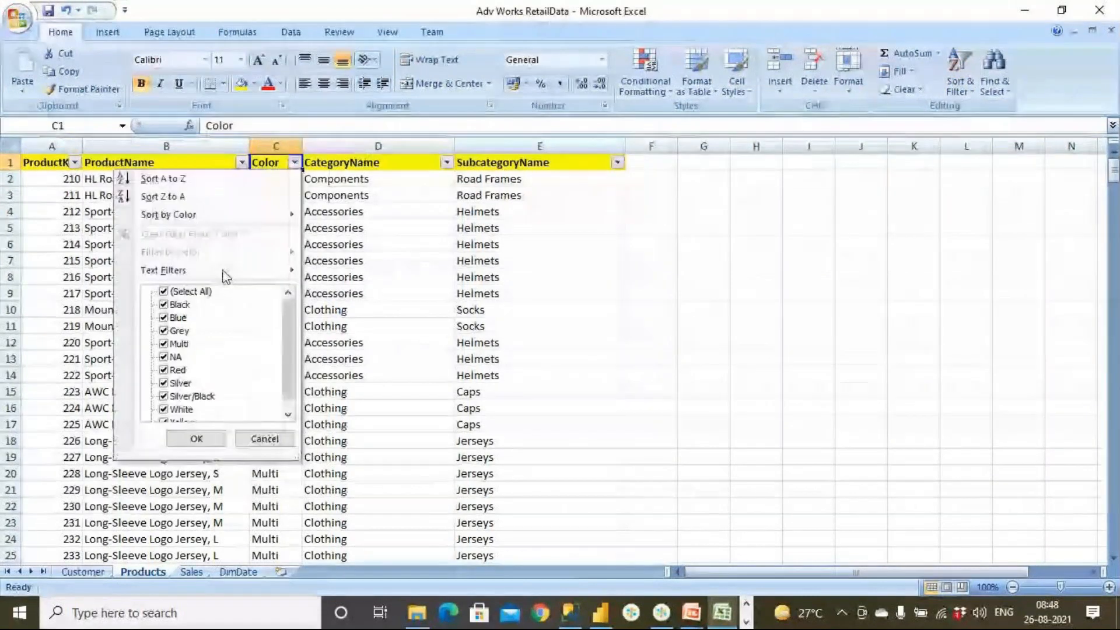
click(164, 291)
click(163, 304)
click(196, 440)
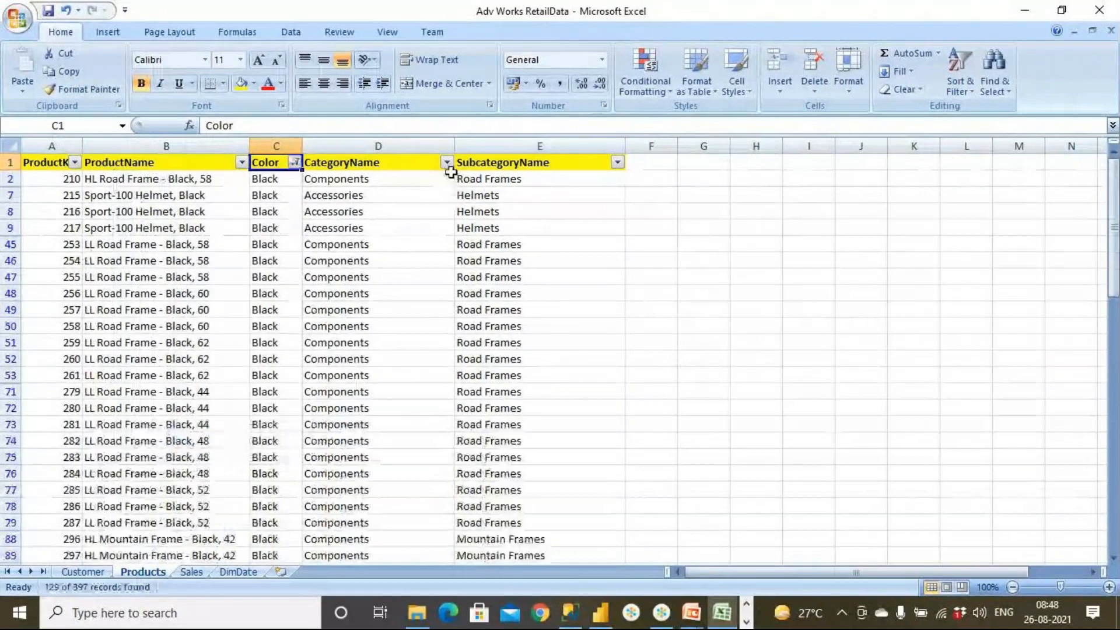
Filter the CategoryName column of the Products sheet to only Bikes.
click(446, 163)
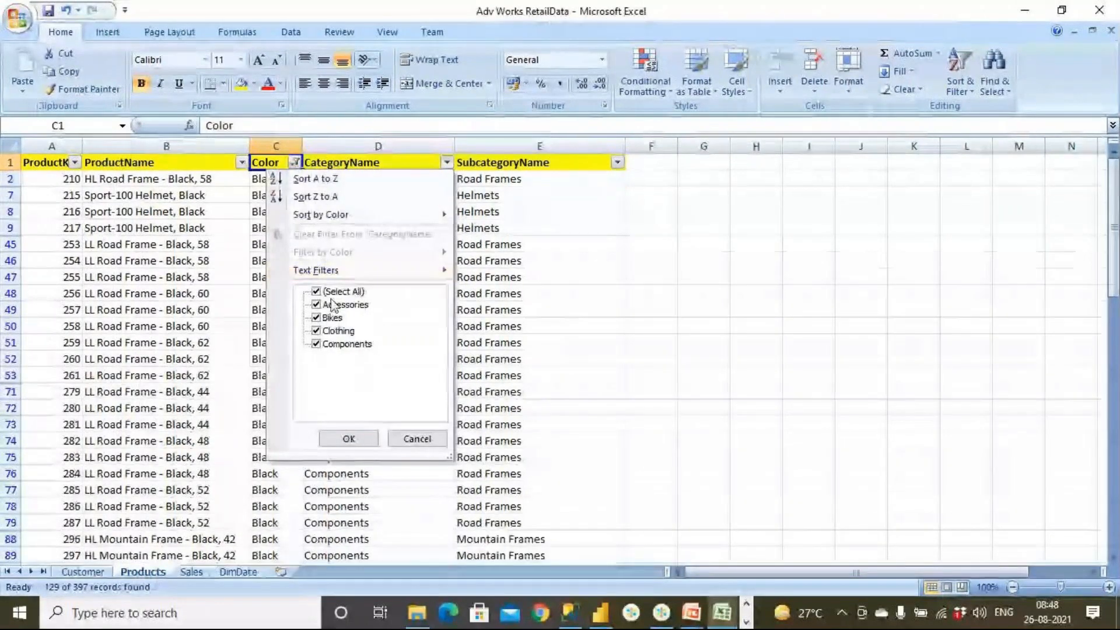
click(315, 291)
click(315, 318)
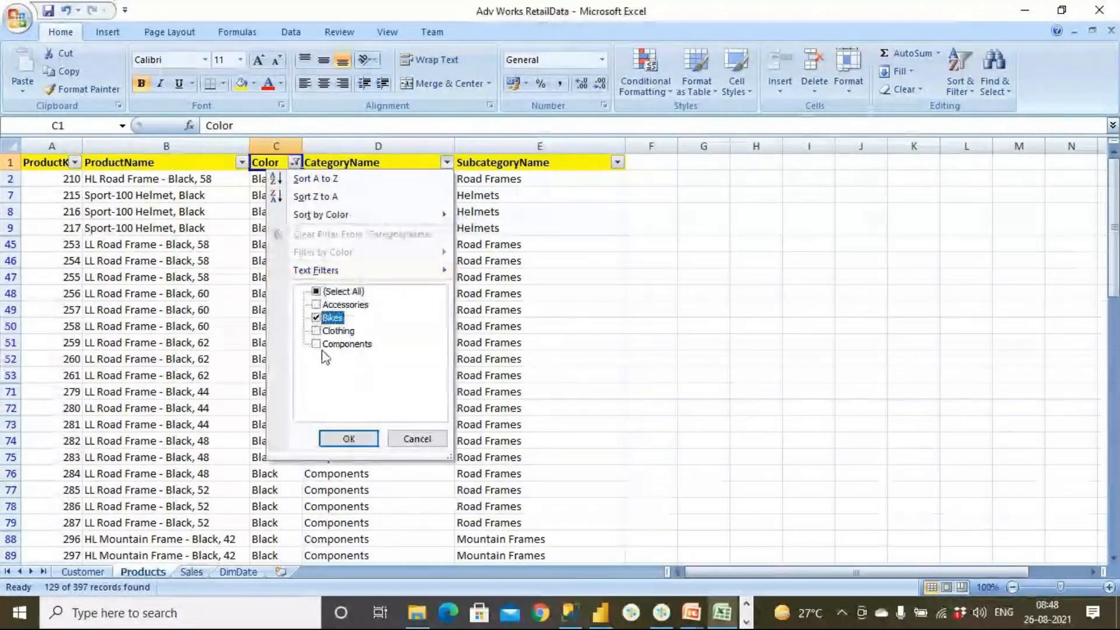
click(348, 438)
Examine the Color and CategoryName values across the filtered product rows.
drag(350, 180, 350, 408)
drag(280, 180, 293, 342)
scroll(335, 346, down, 4)
scroll(334, 346, down, 5)
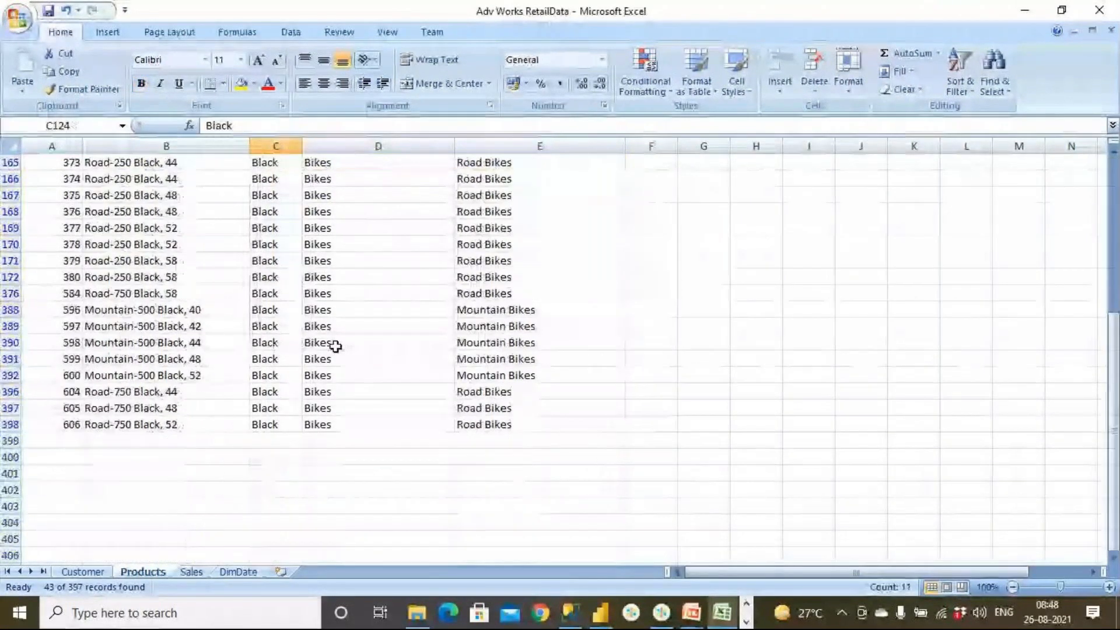
scroll(335, 347, up, 9)
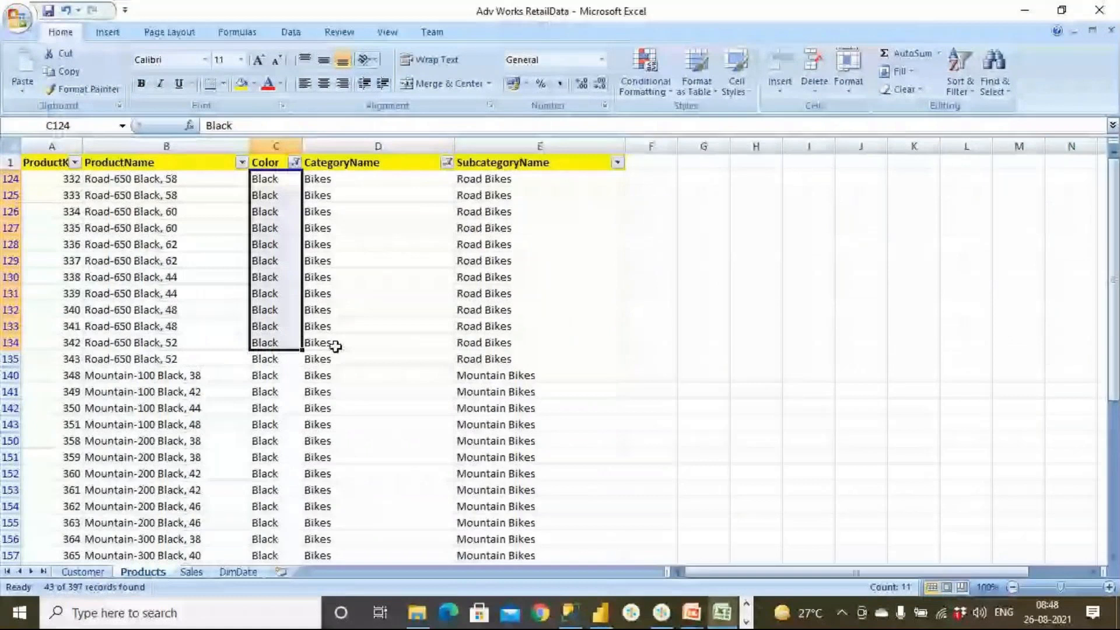
drag(319, 179, 298, 522)
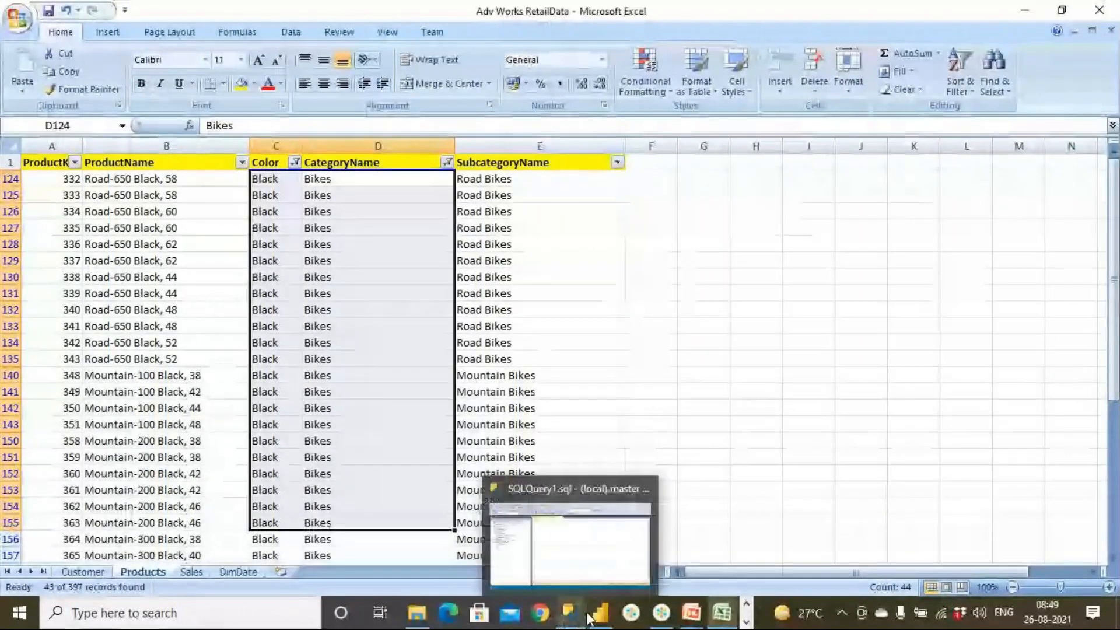
Switch to Power BI and start a second CALCULATE filter argument with "Cate" after Products[Color]="Red" in the measure formula.
mouse_move(600, 615)
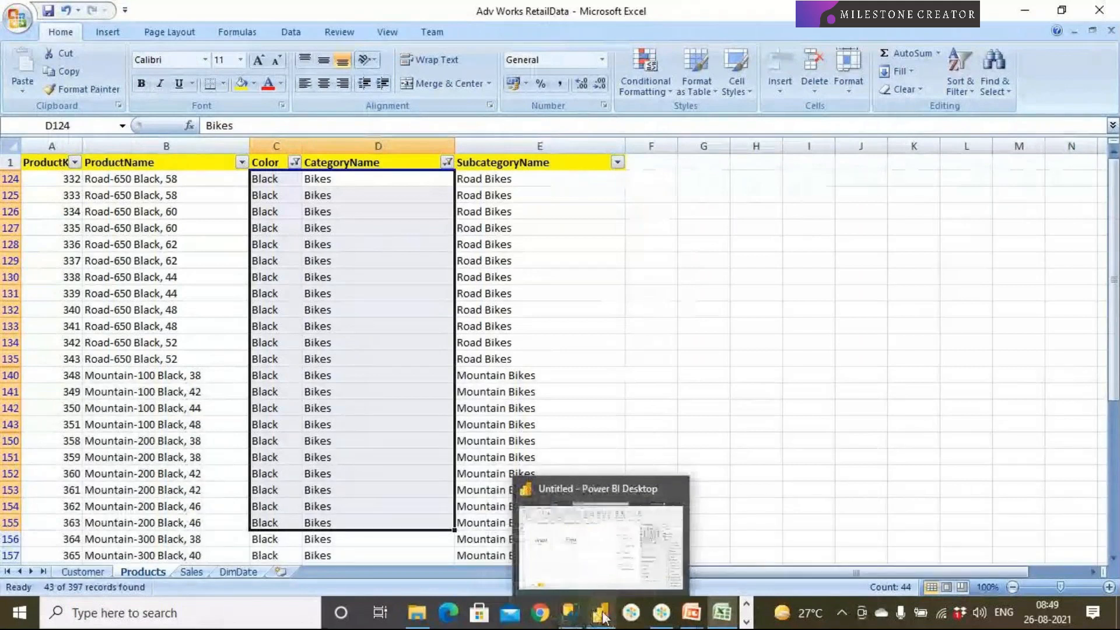
click(602, 617)
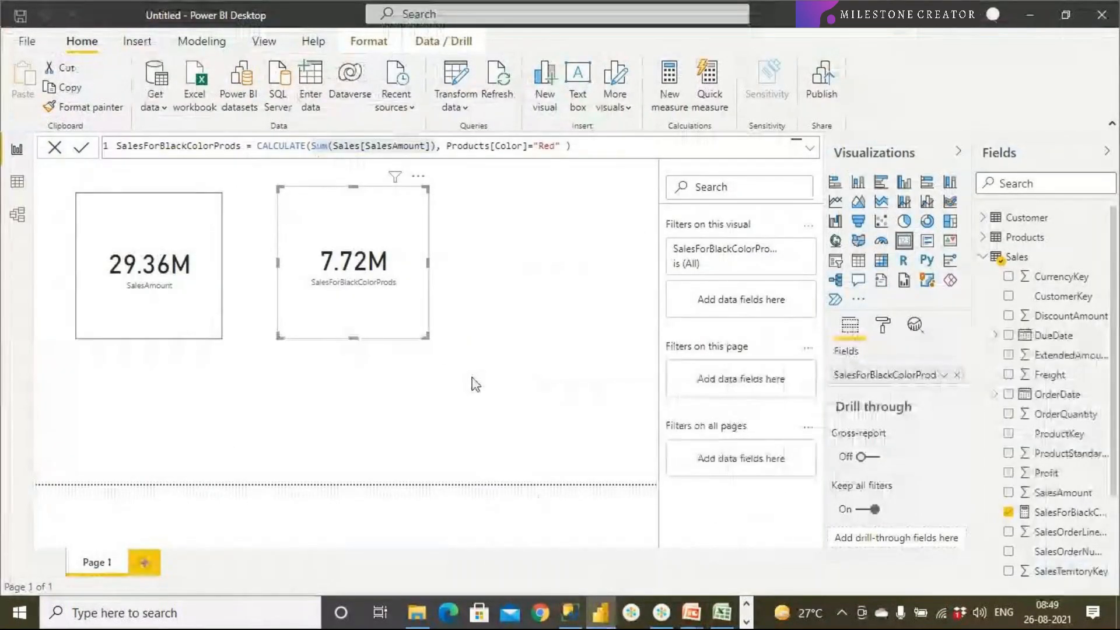
click(525, 338)
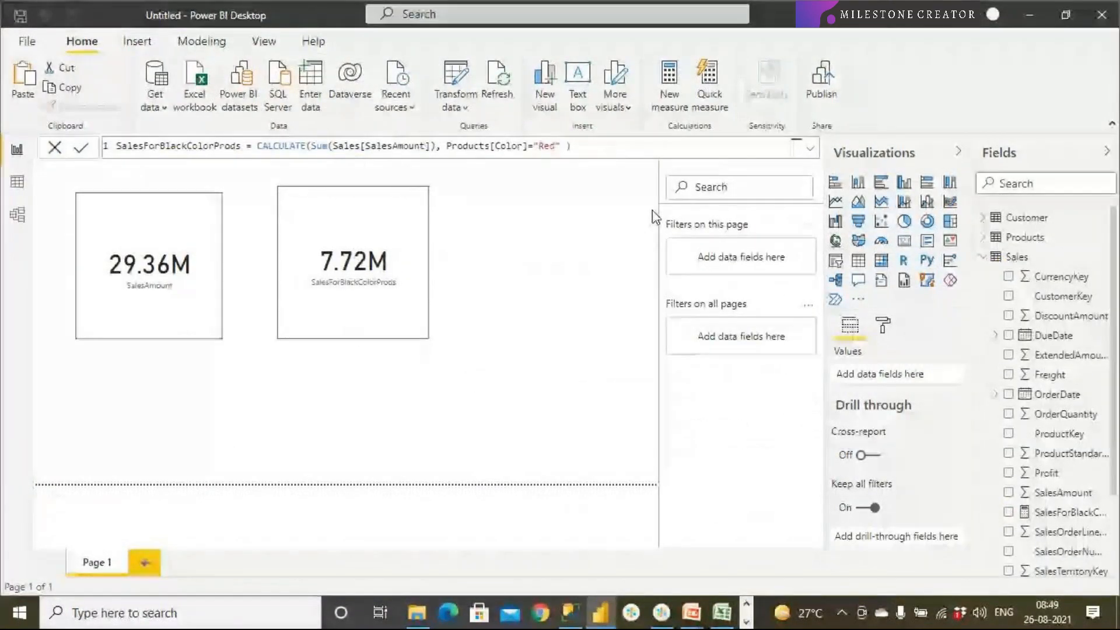
text(,)
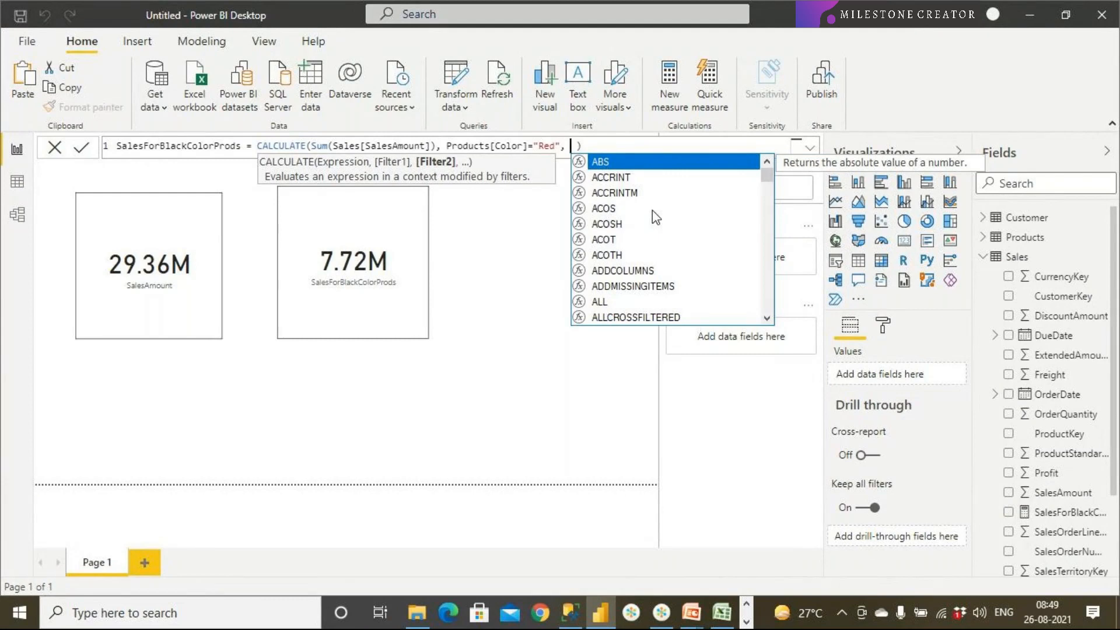
text( Cate)
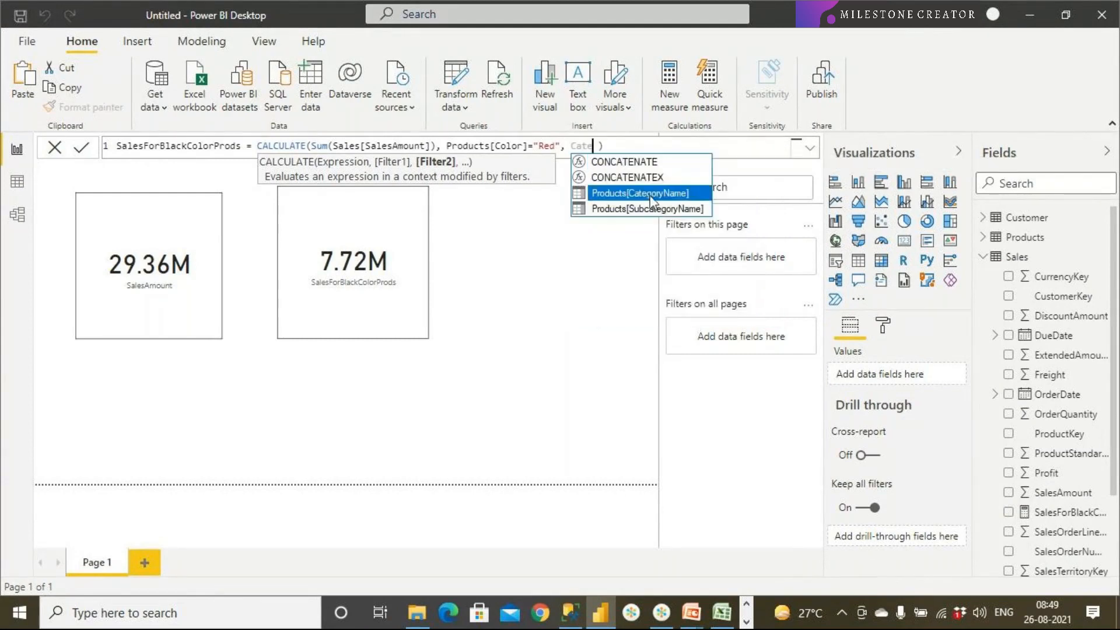
Check the CategoryName header in the Excel sheet, and enter Products[CategoryName] = "" as the measure's second filter.
click(724, 615)
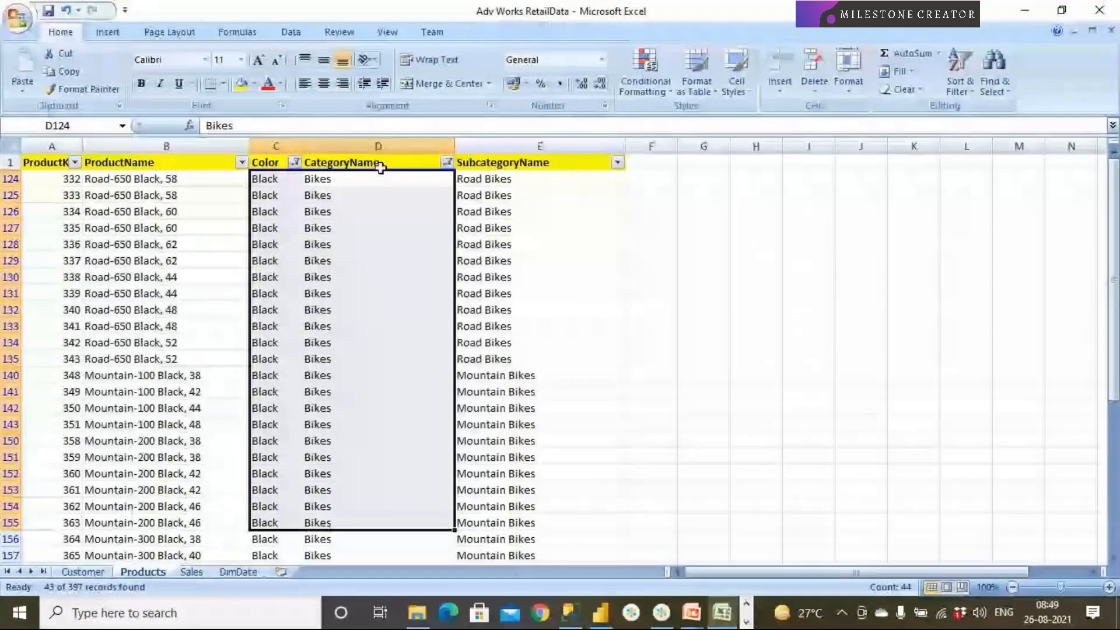
click(379, 163)
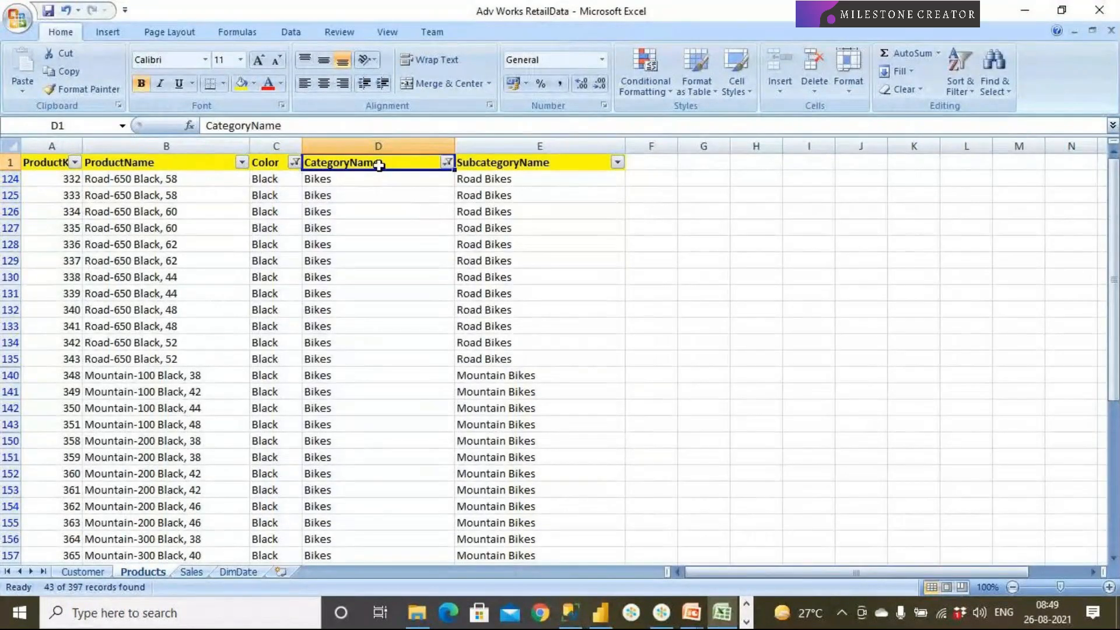
key(alt+Tab)
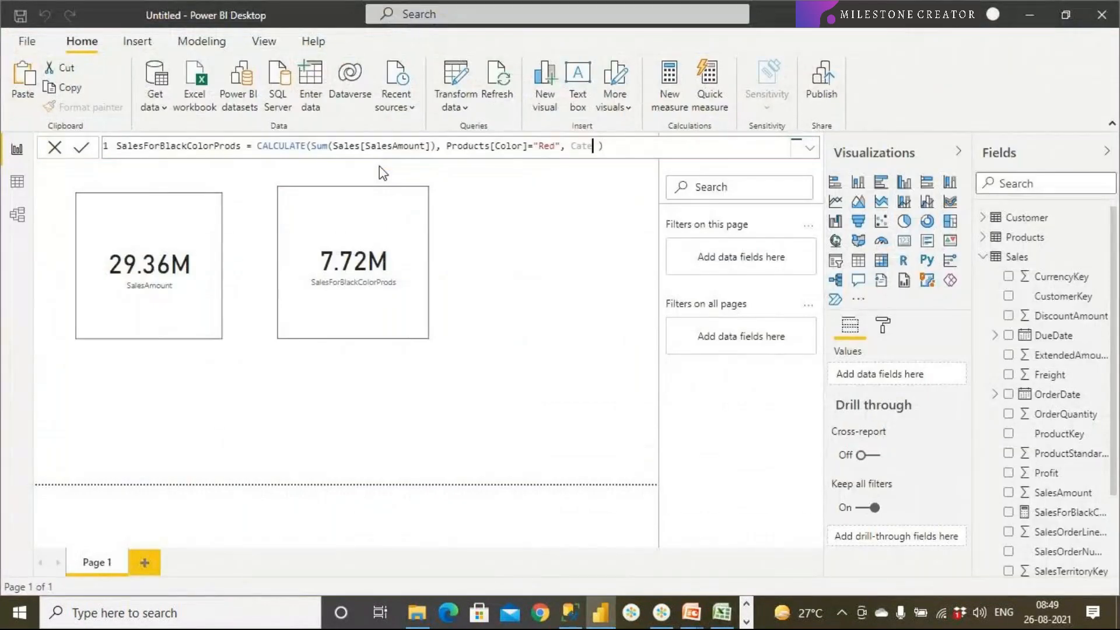
key(BackSpace)
key(BackSpace)
text(te)
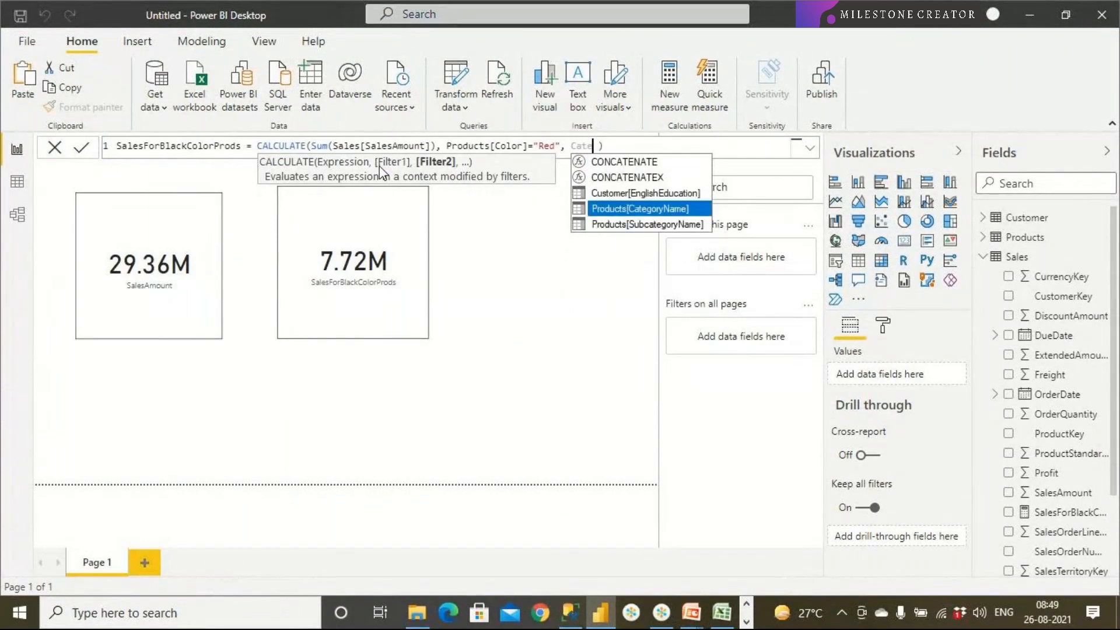
click(609, 194)
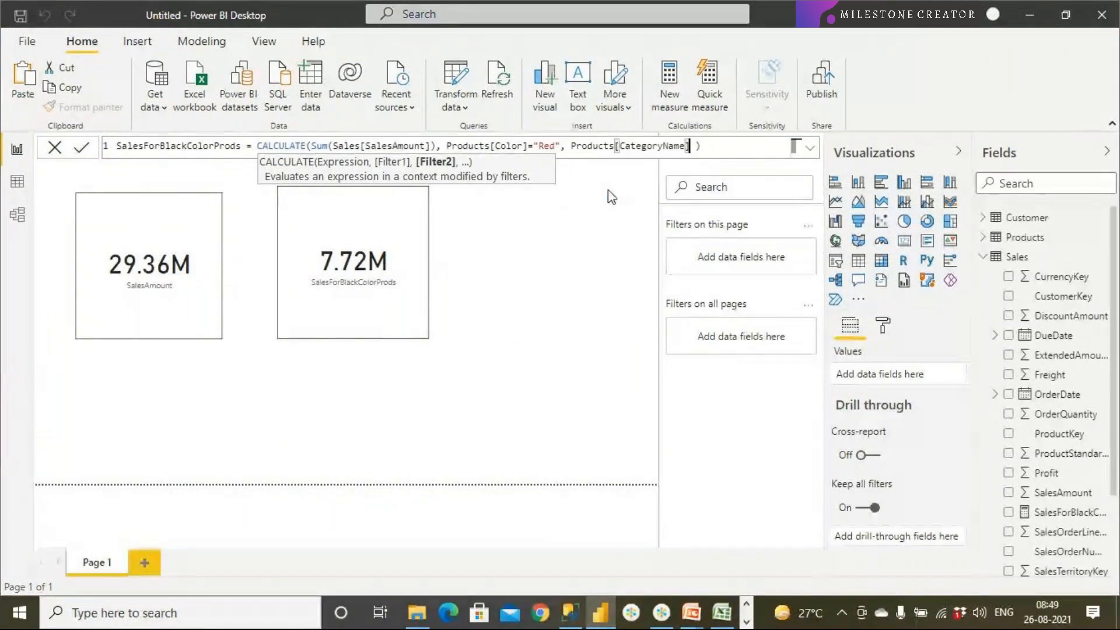
text(= "")
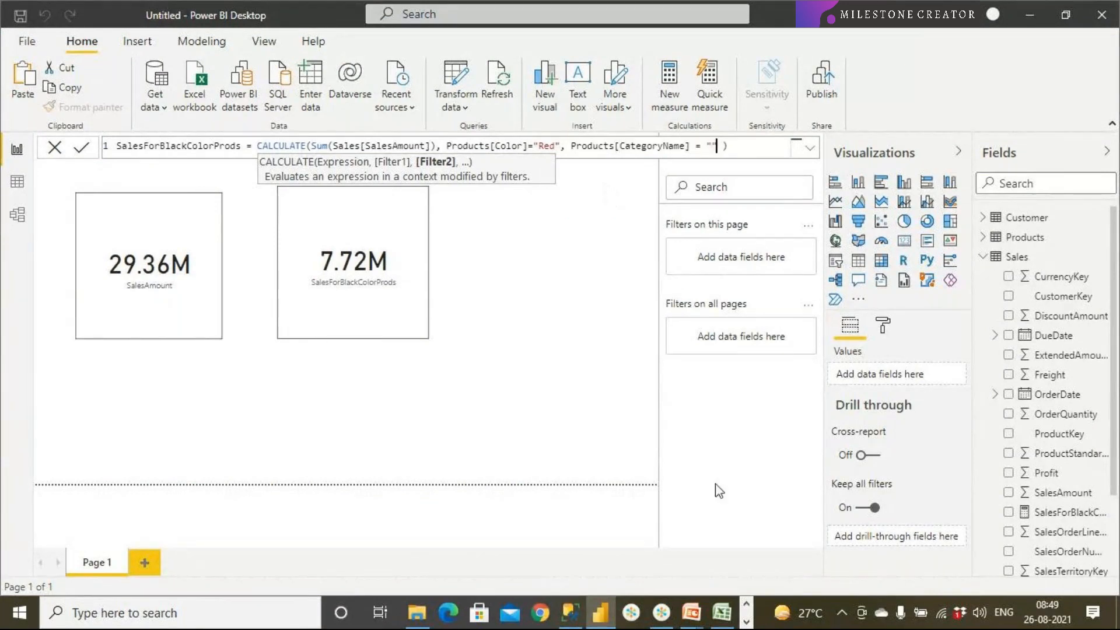
Copy the text Bikes from a CategoryName cell of the Products sheet in Excel.
click(722, 614)
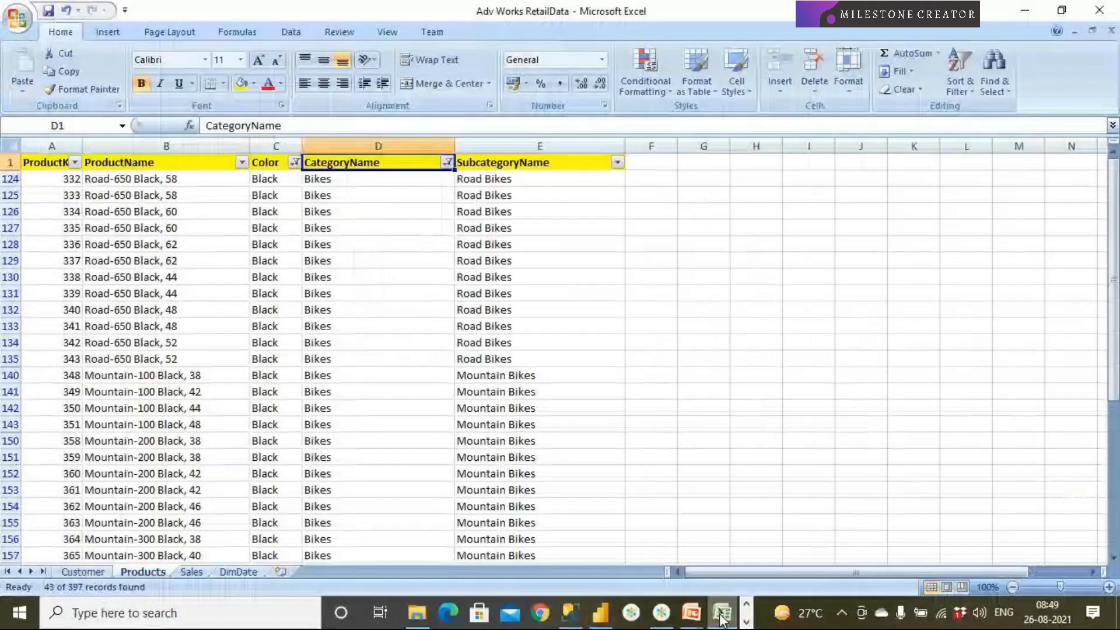
click(361, 194)
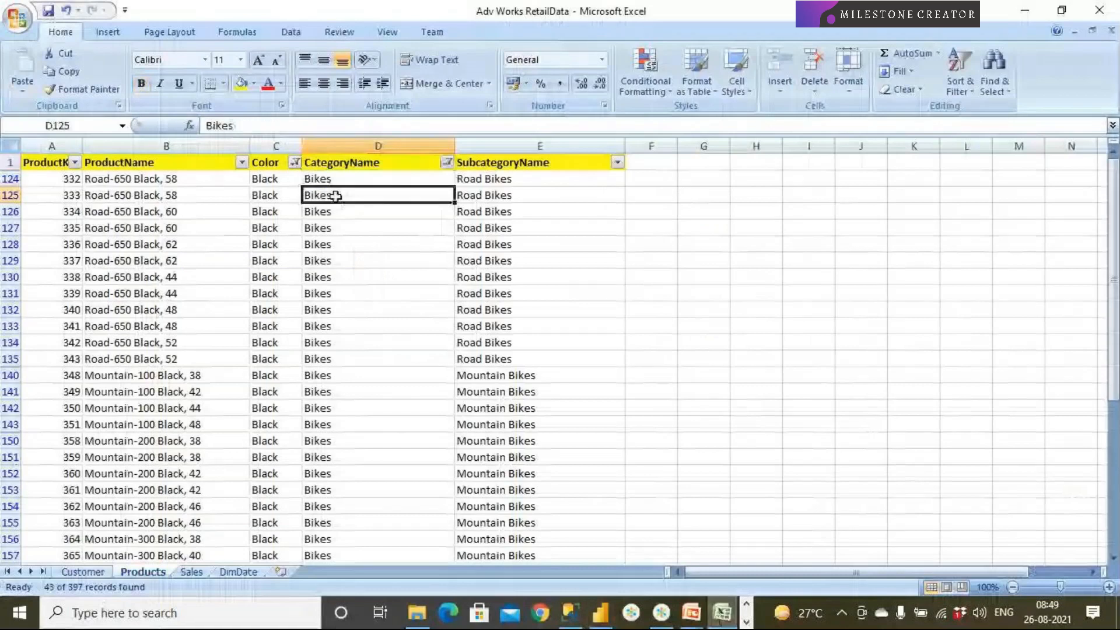
double_click(255, 128)
right_click(222, 125)
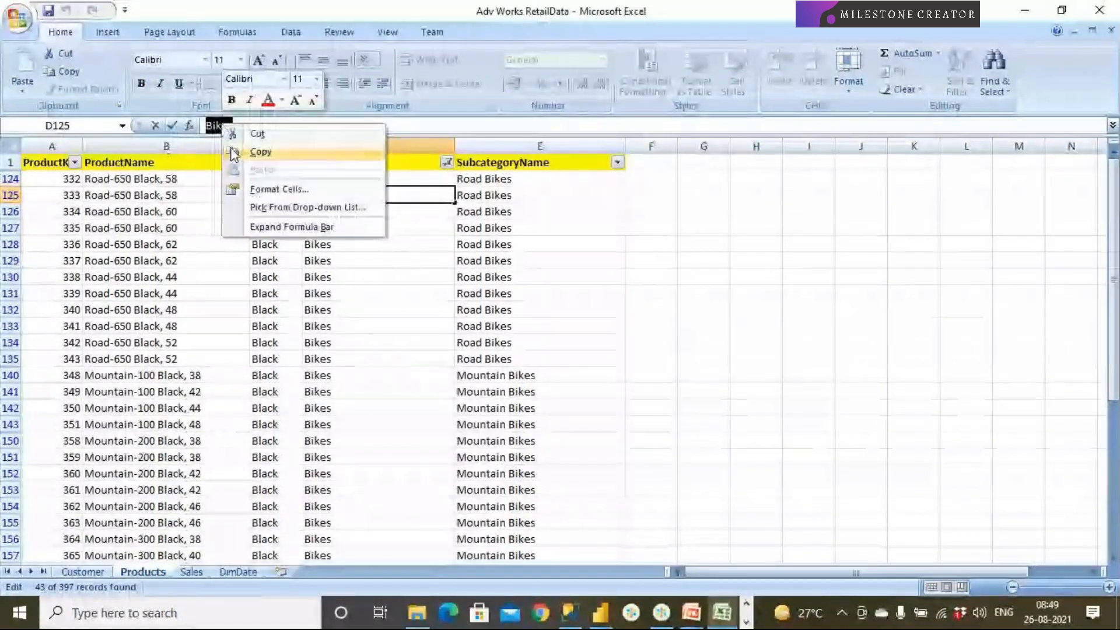
click(260, 151)
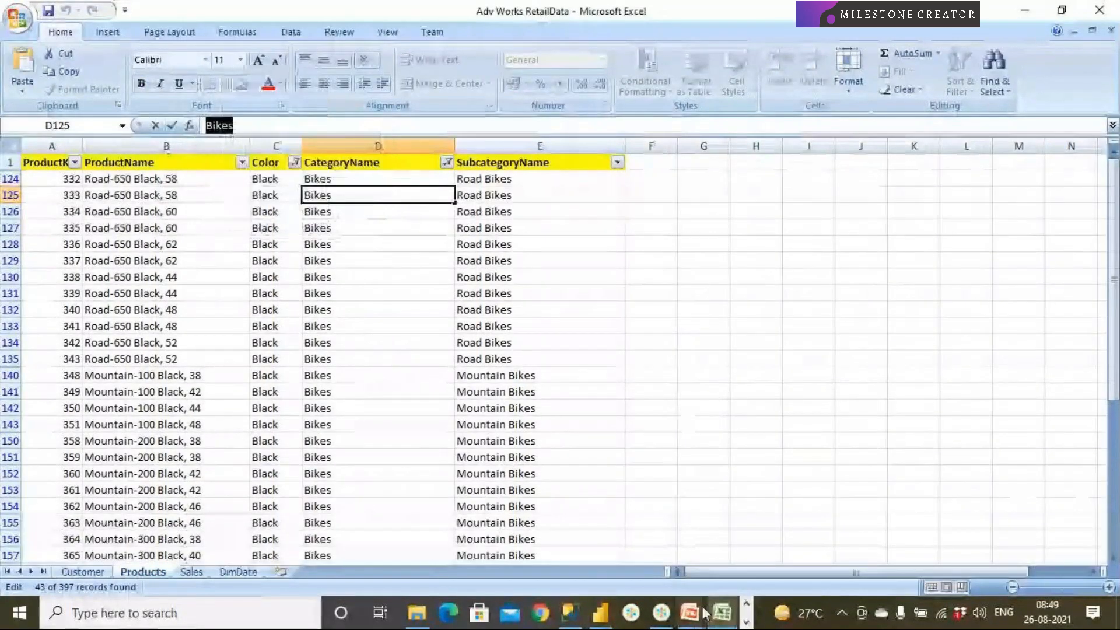
Back in Power BI, paste Bikes between the quotes of the CategoryName filter and commit the measure.
click(601, 612)
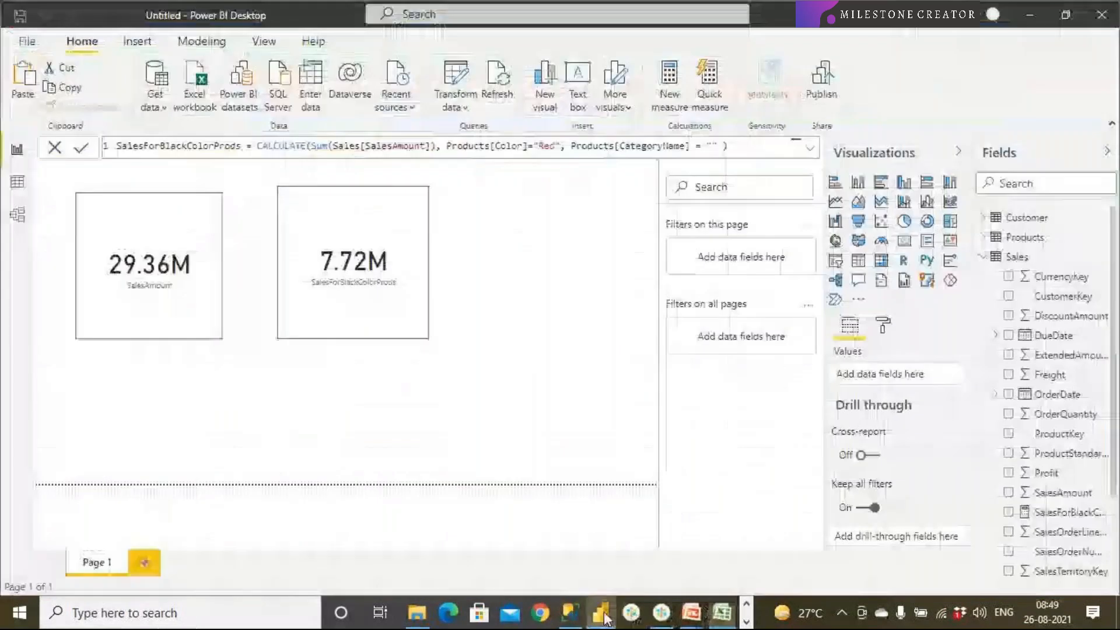
click(712, 146)
key(ctrl+v)
key(Return)
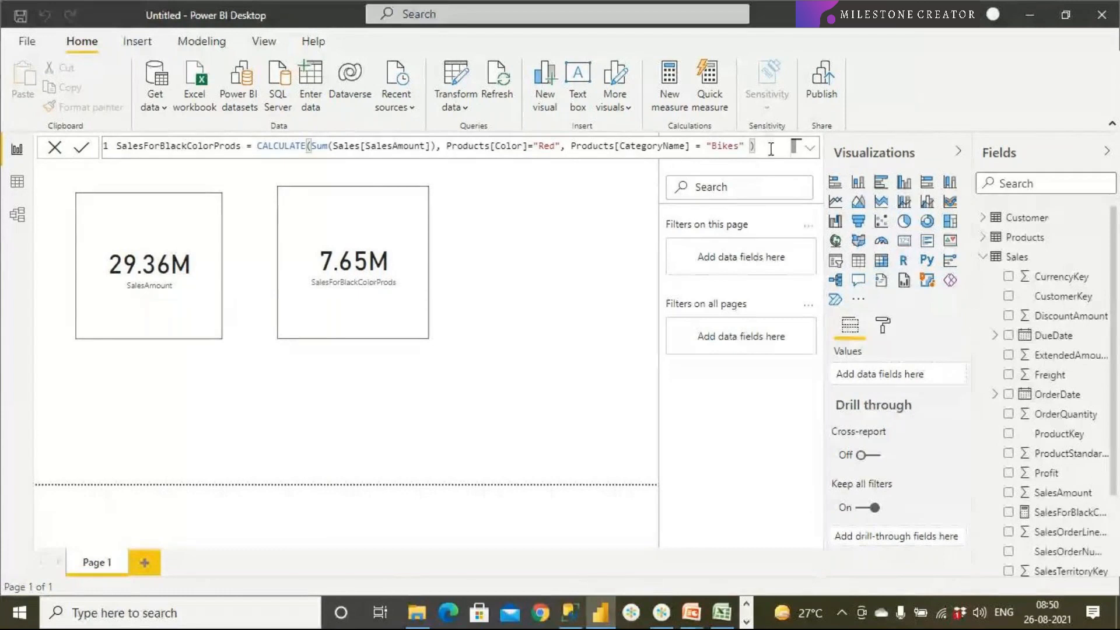
Change the measure's Products[Color] filter value to "Black" and commit the formula.
double_click(547, 146)
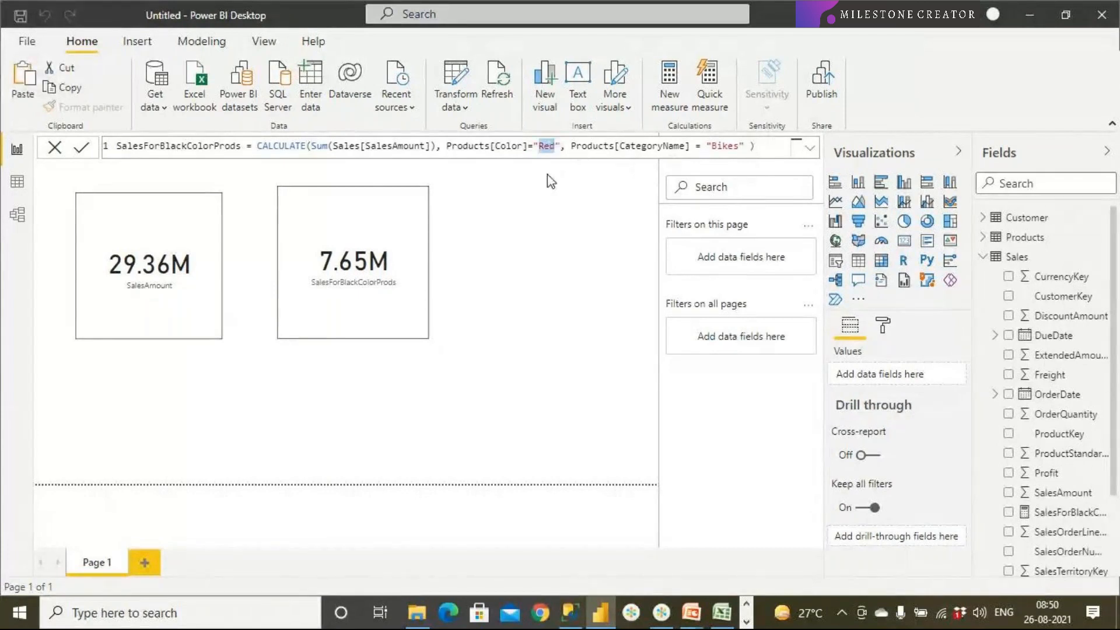
text(Black)
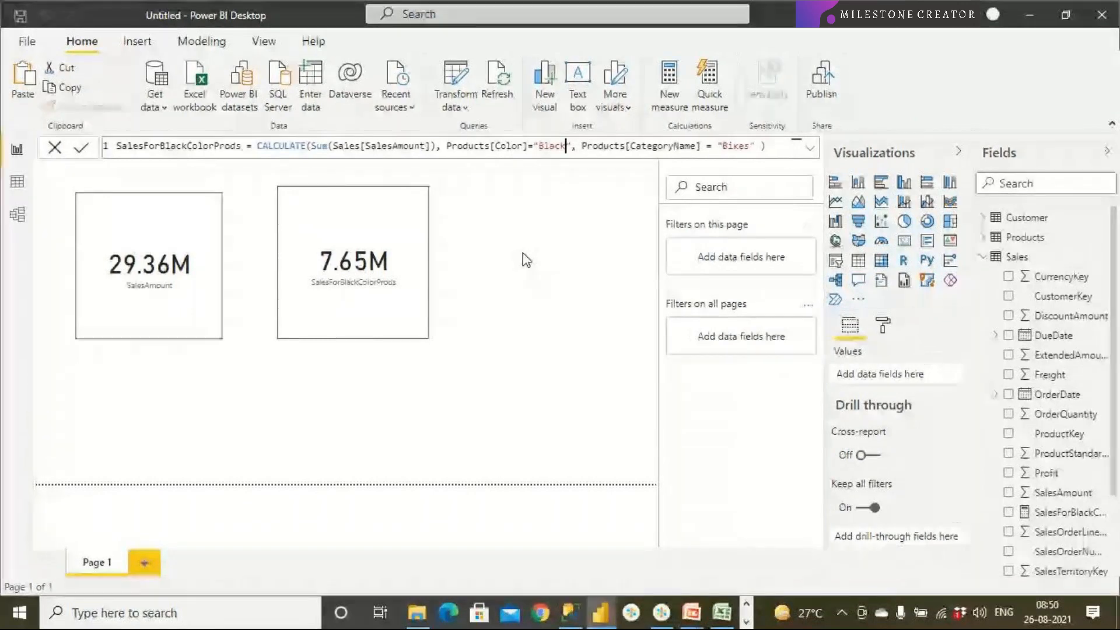
key(Return)
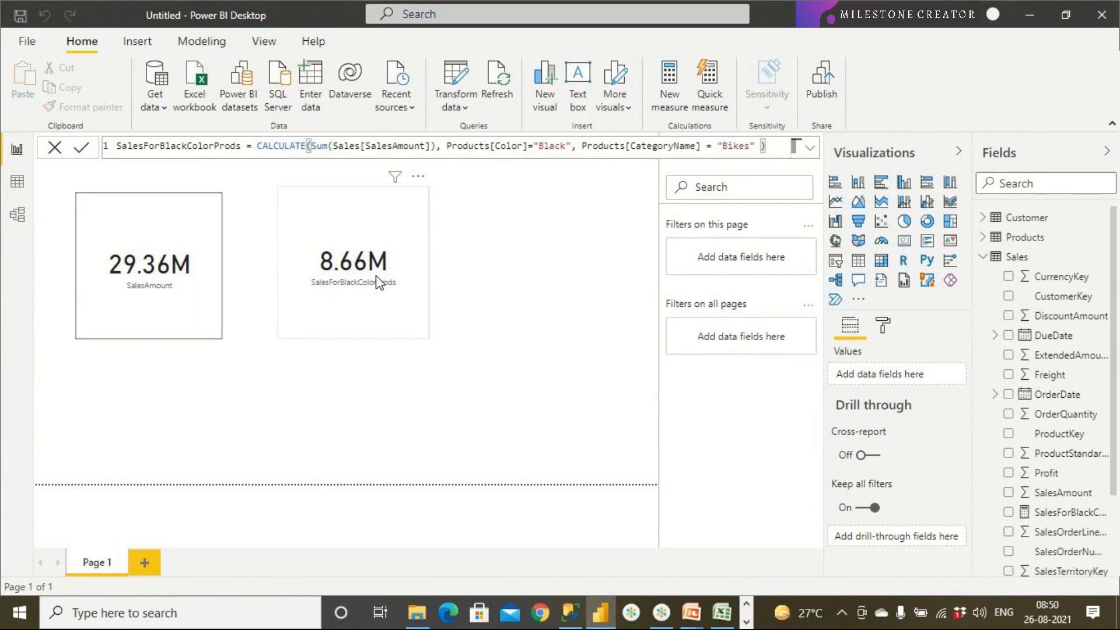
mouse_move(376, 283)
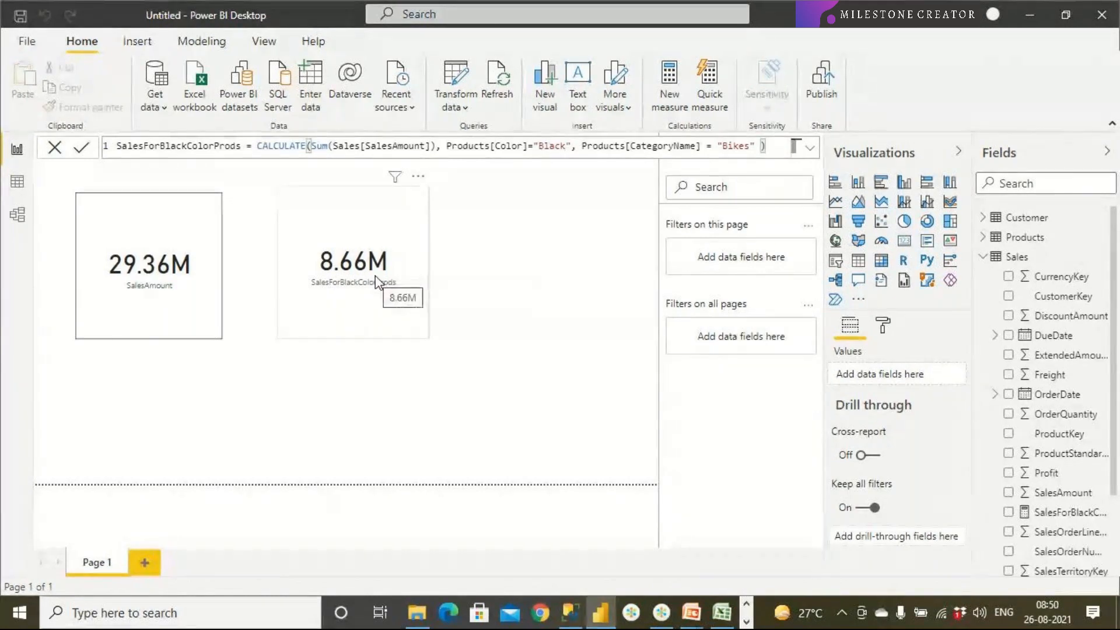
Change the measure's Products[Color] filter value to "Blue" and commit the formula.
double_click(549, 148)
text(Blue)
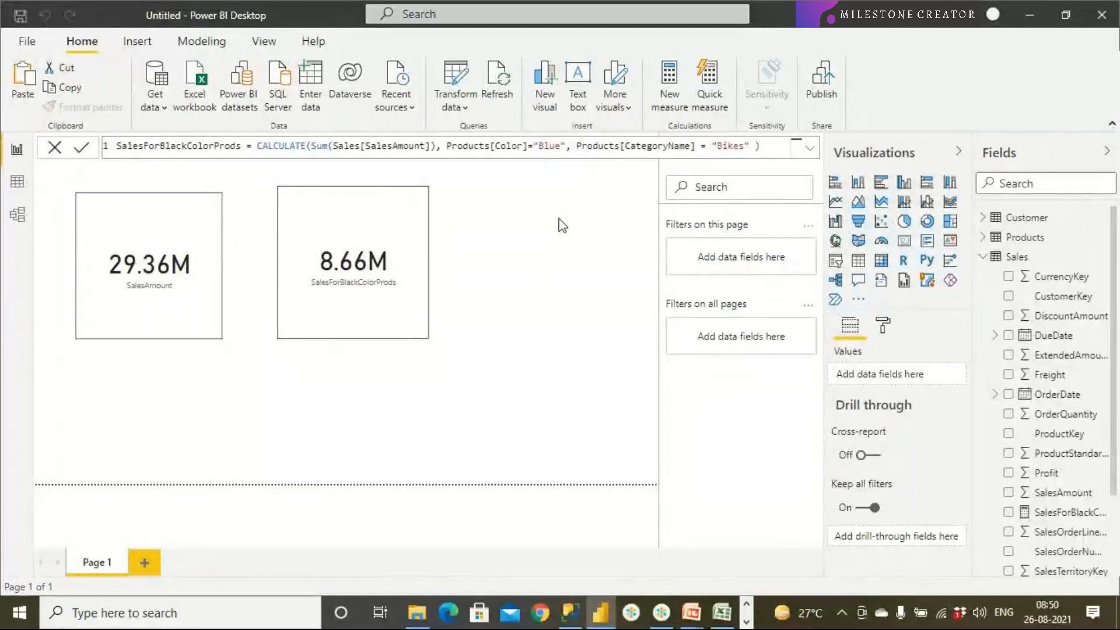
click(561, 225)
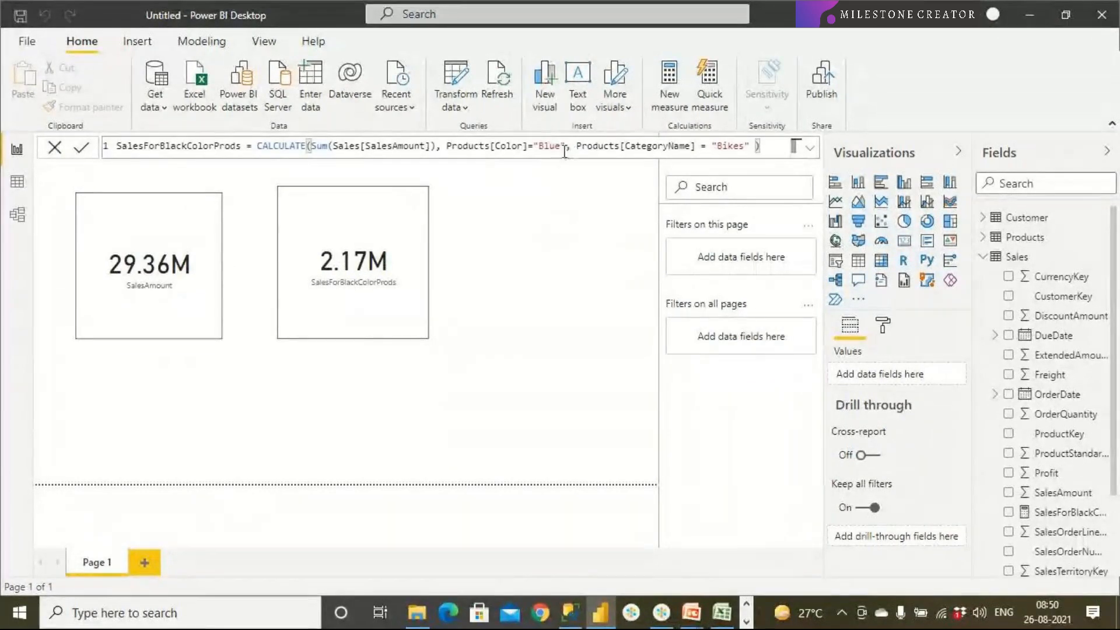
drag(565, 147, 571, 146)
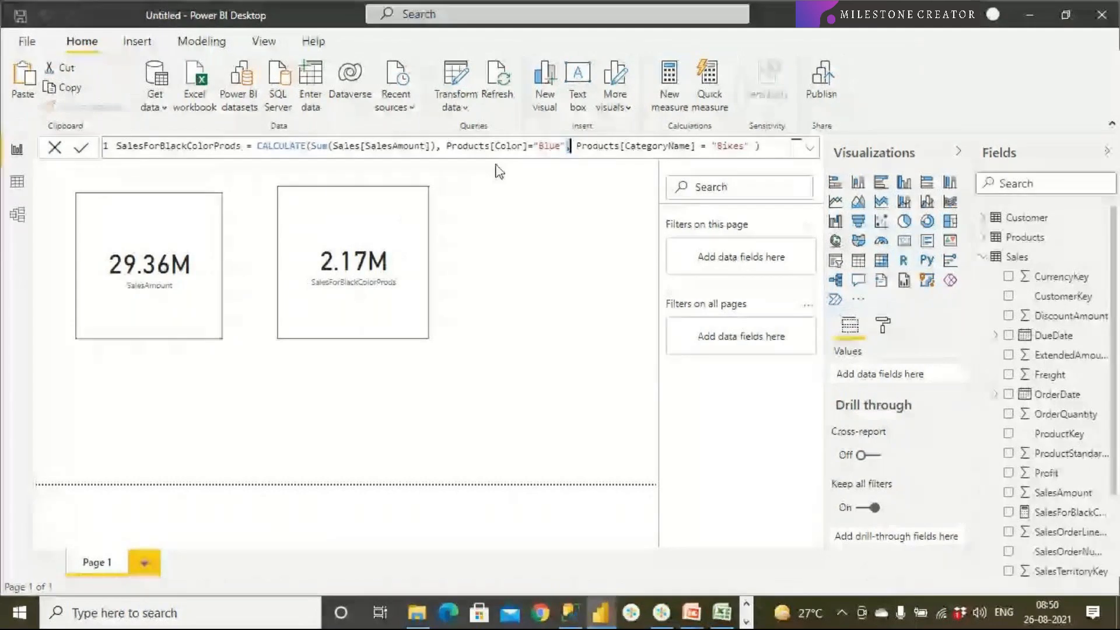
Switch to the Products sheet in Excel and filter the CategoryName column to show Clothing instead of Bikes.
click(721, 612)
click(446, 162)
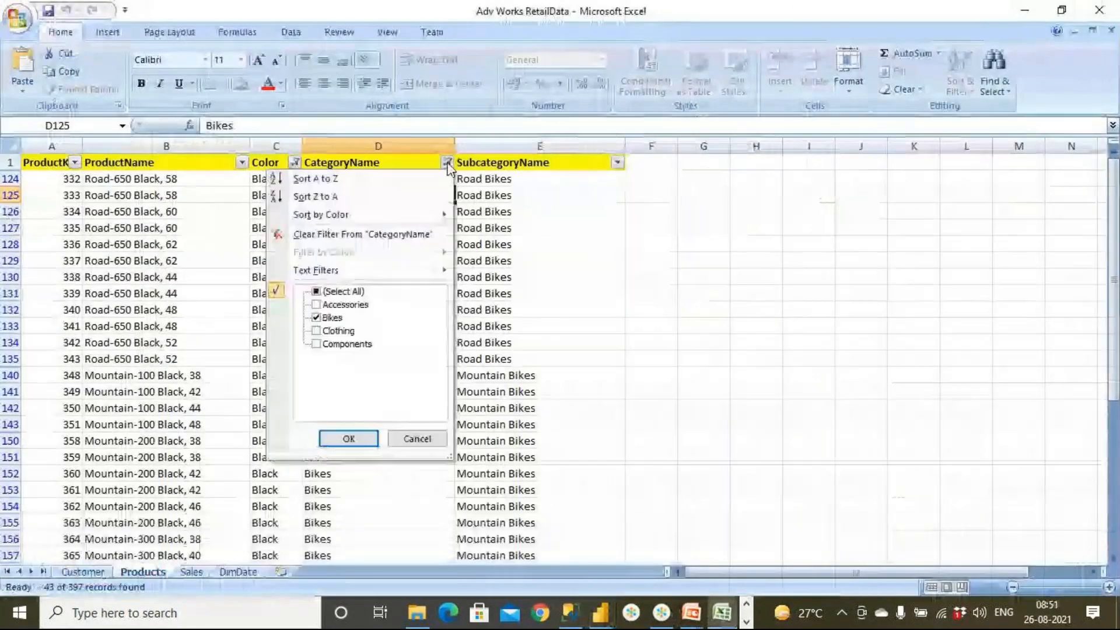
click(316, 318)
click(316, 330)
click(349, 439)
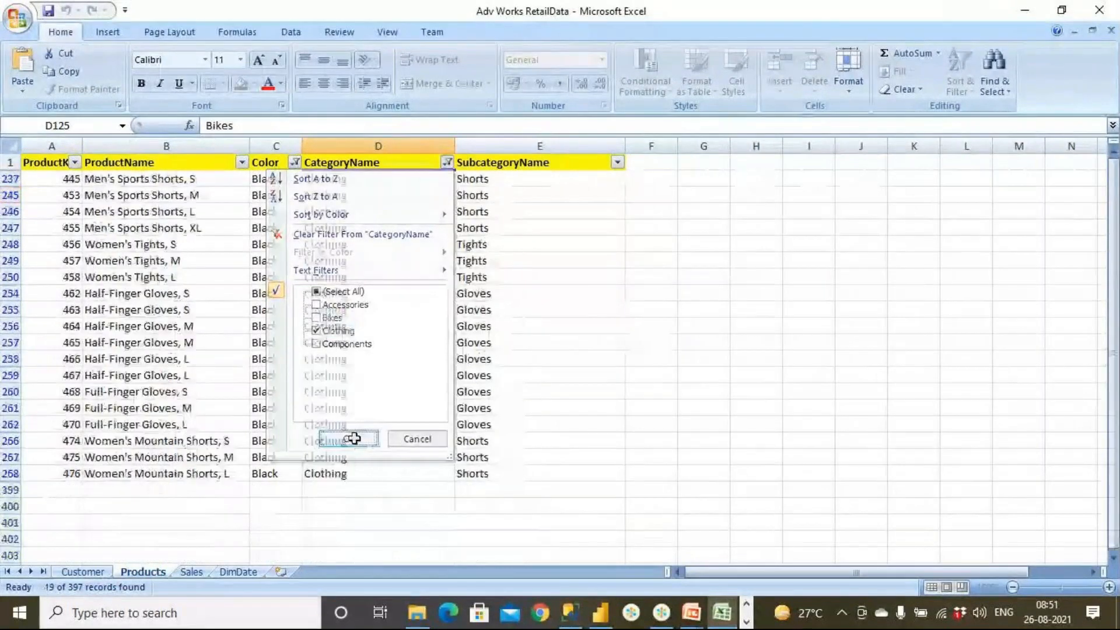
Filter the Color column to Blue instead of Black and select the remaining Color and CategoryName cells.
click(294, 162)
click(164, 304)
click(164, 317)
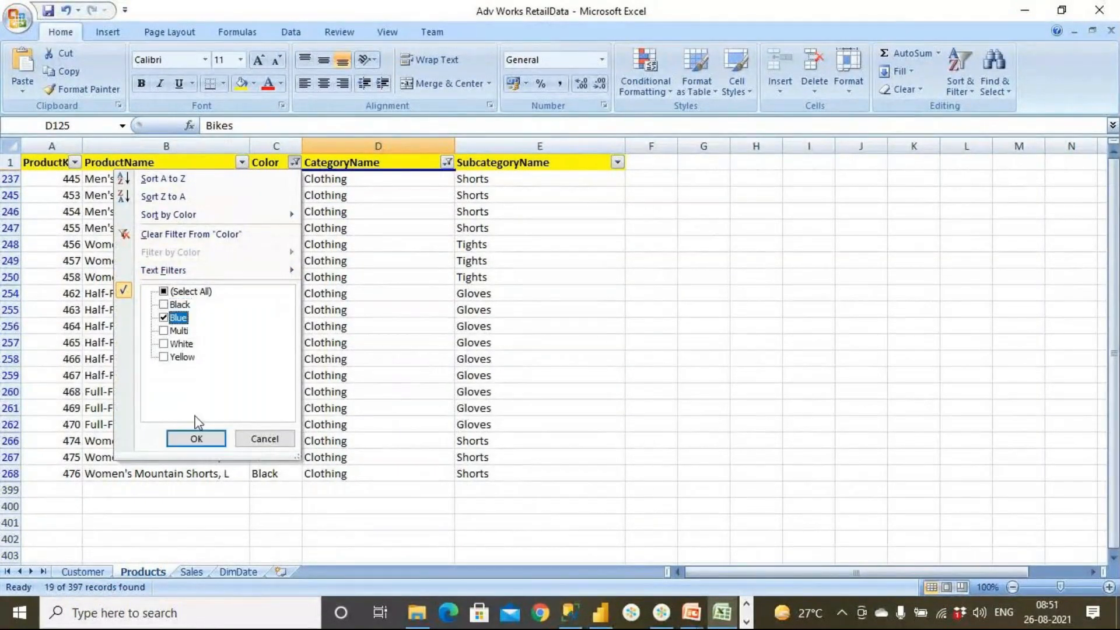
click(195, 439)
drag(266, 178, 350, 212)
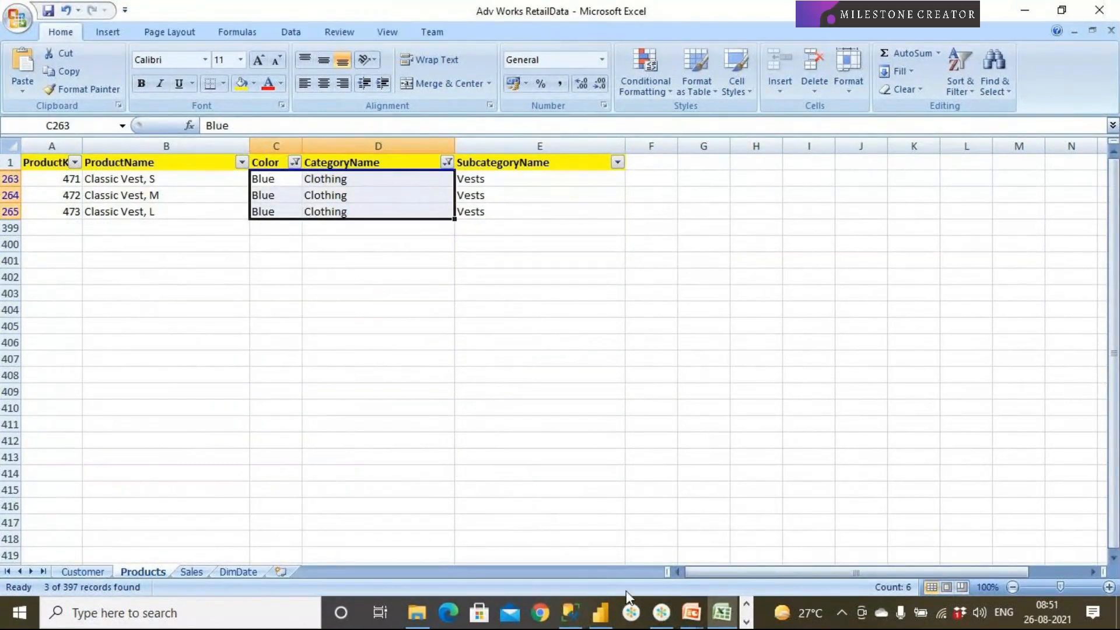
Back in Power BI, change the measure's Products[CategoryName] filter value to "Clothing" and commit the formula.
click(601, 611)
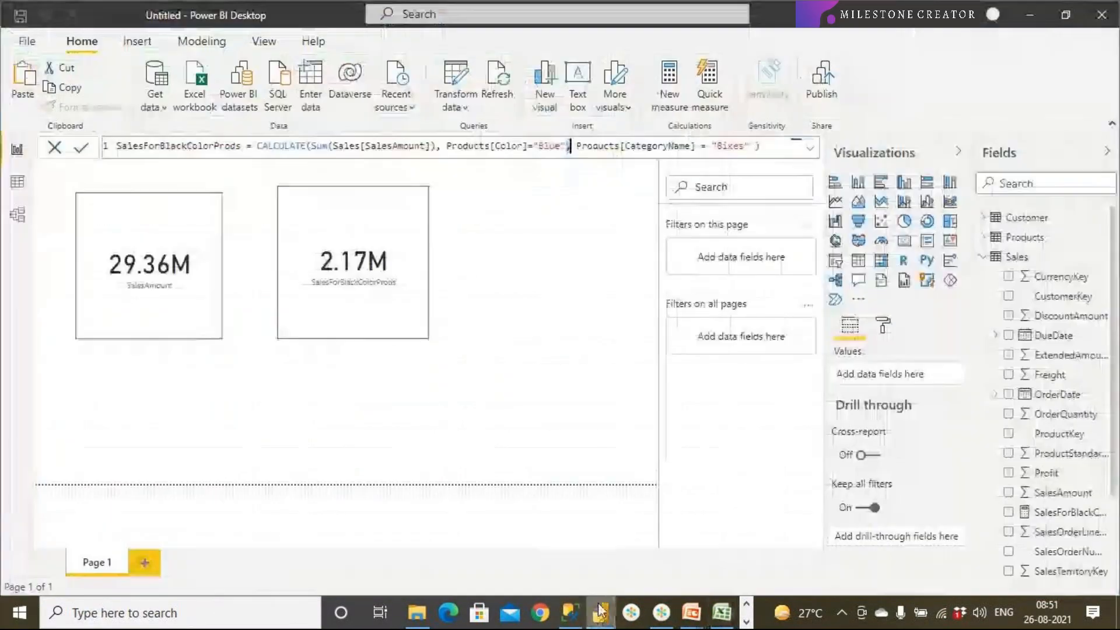
double_click(726, 145)
text(Clot)
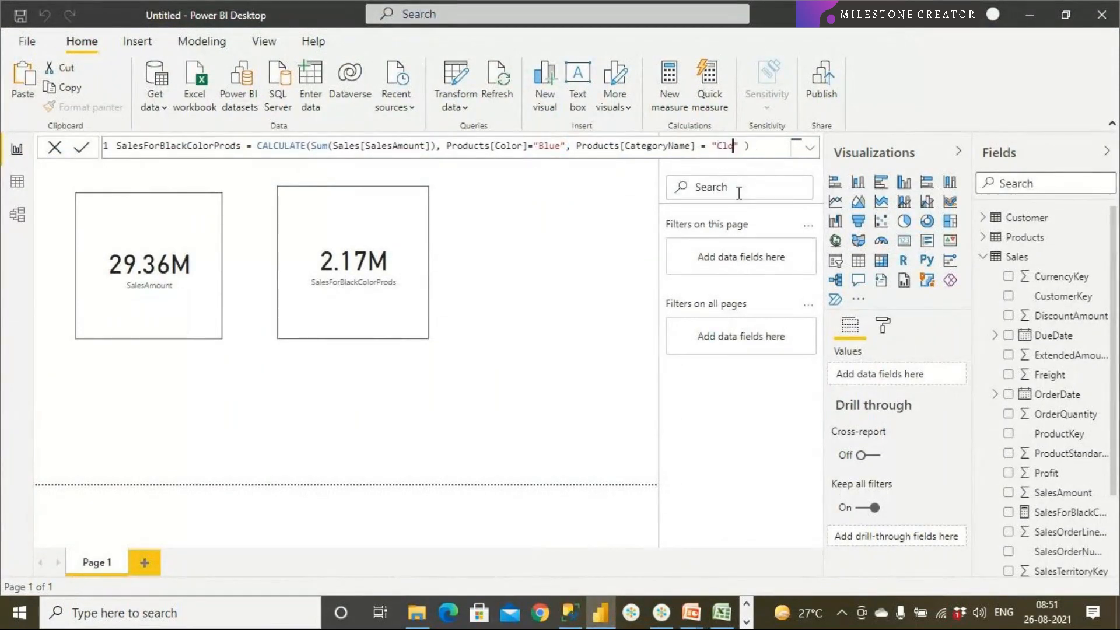
text(hing)
click(567, 146)
click(576, 217)
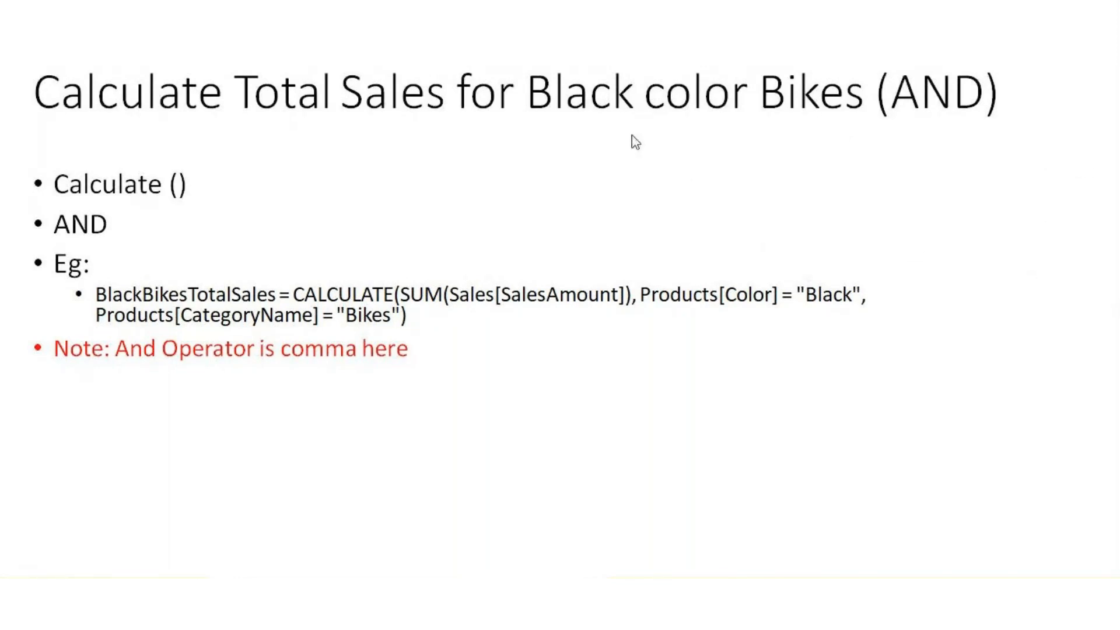
click(761, 171)
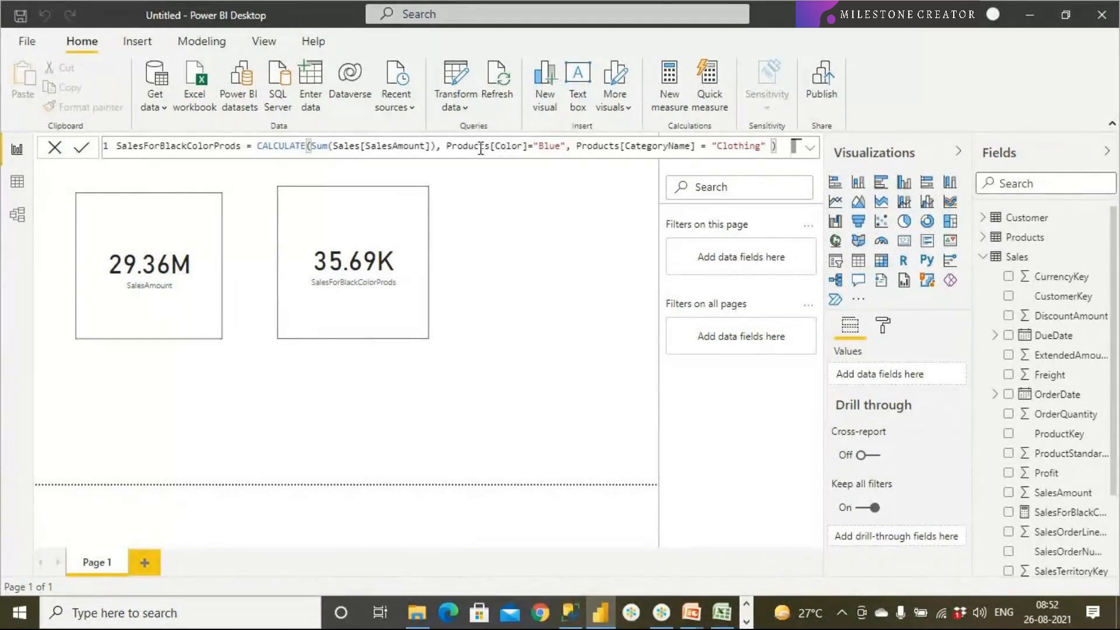
Replace the comma between the measure's color and category filters with the OR operator || and commit the formula.
click(575, 150)
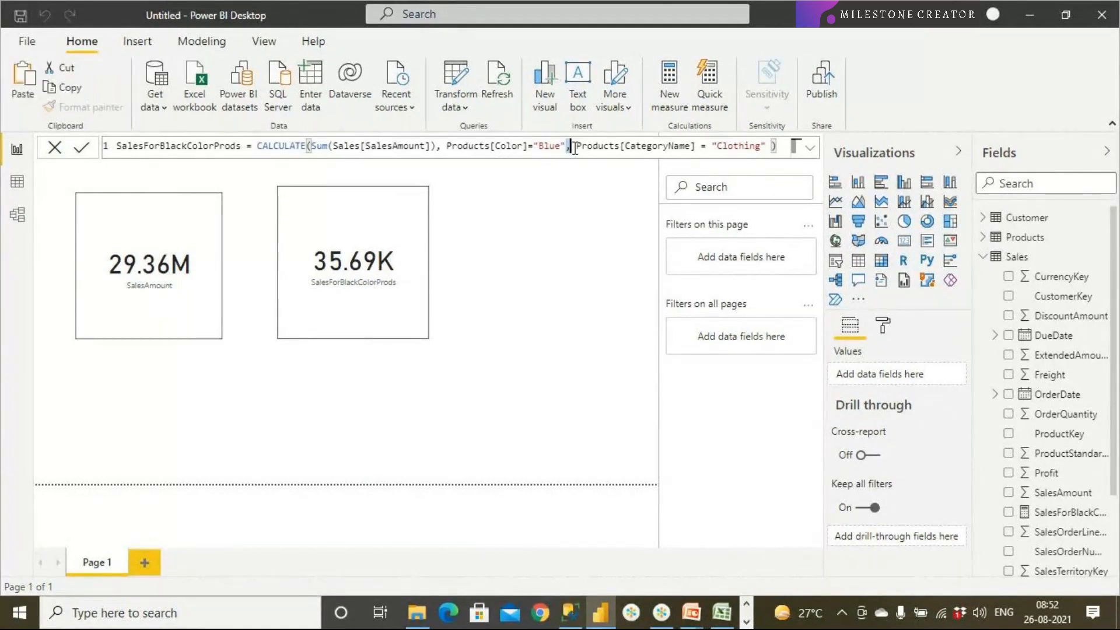
text(||)
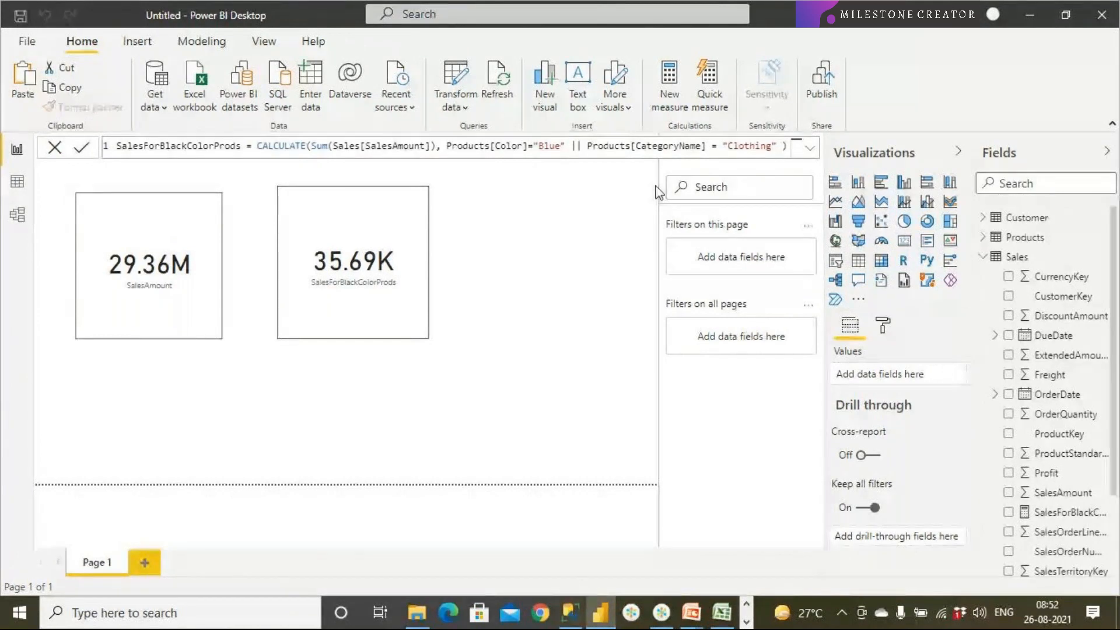
key(Return)
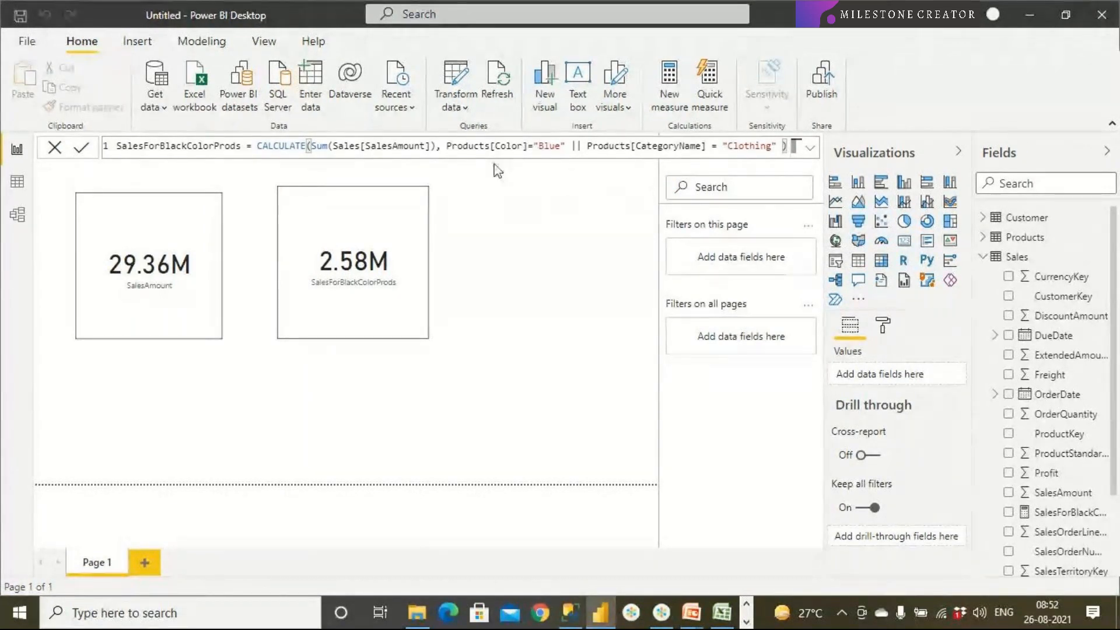
Replace the CategoryName condition after || with a copy of the color condition reading Products[Color]="Black", and commit the measure.
drag(446, 146, 568, 145)
key(ctrl+c)
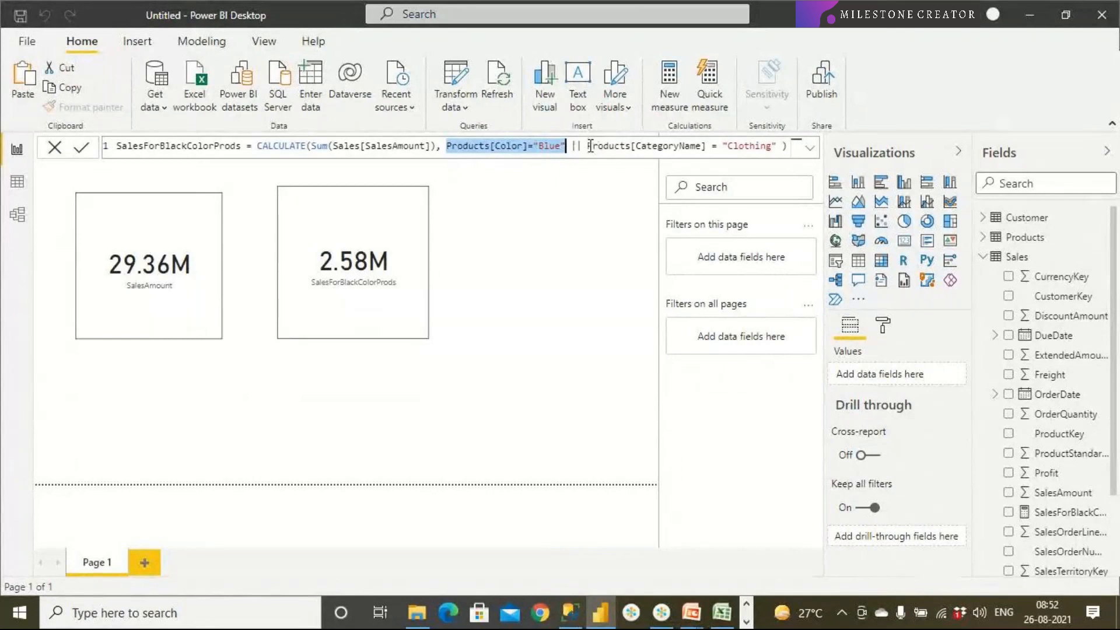
drag(587, 145, 773, 150)
key(ctrl+v)
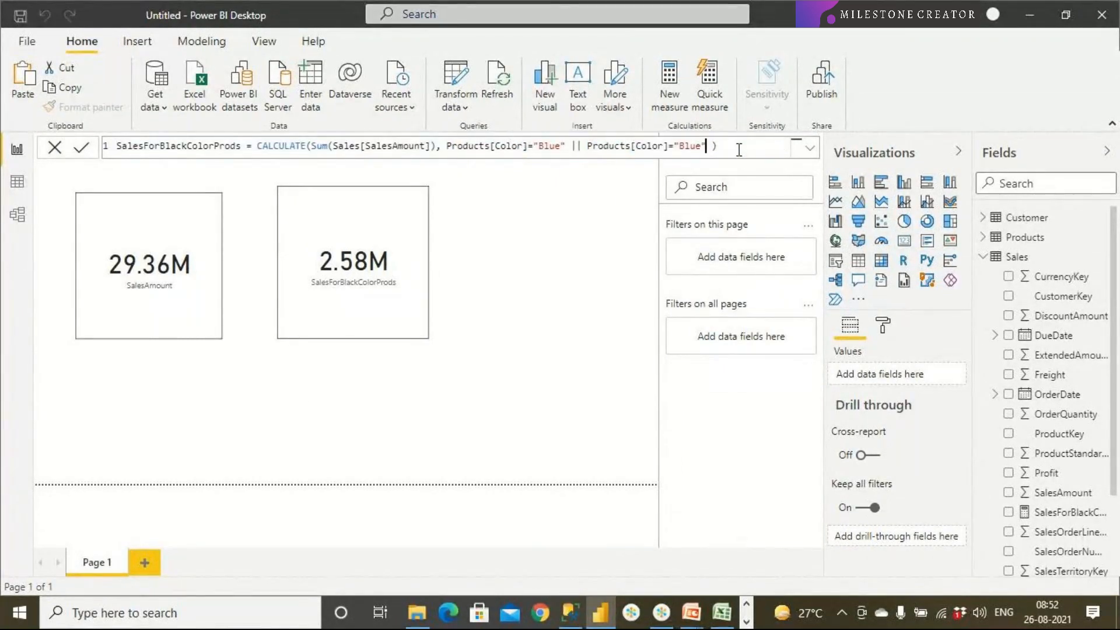
key(shift+Left)
key(shift+Left)
key(shift+Left)
text(lack)
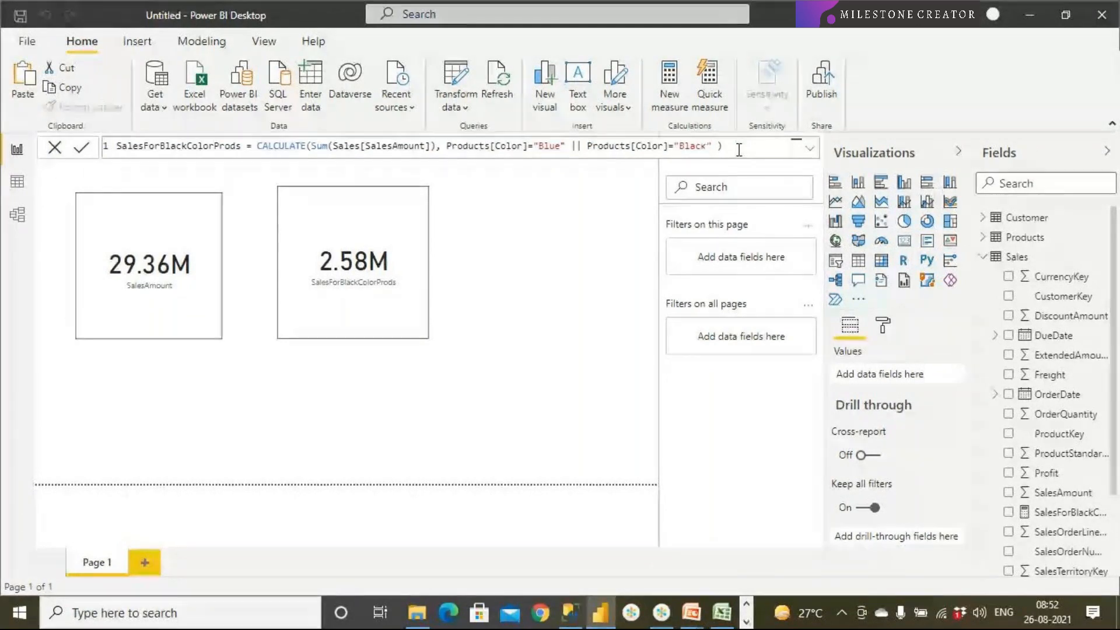
key(Return)
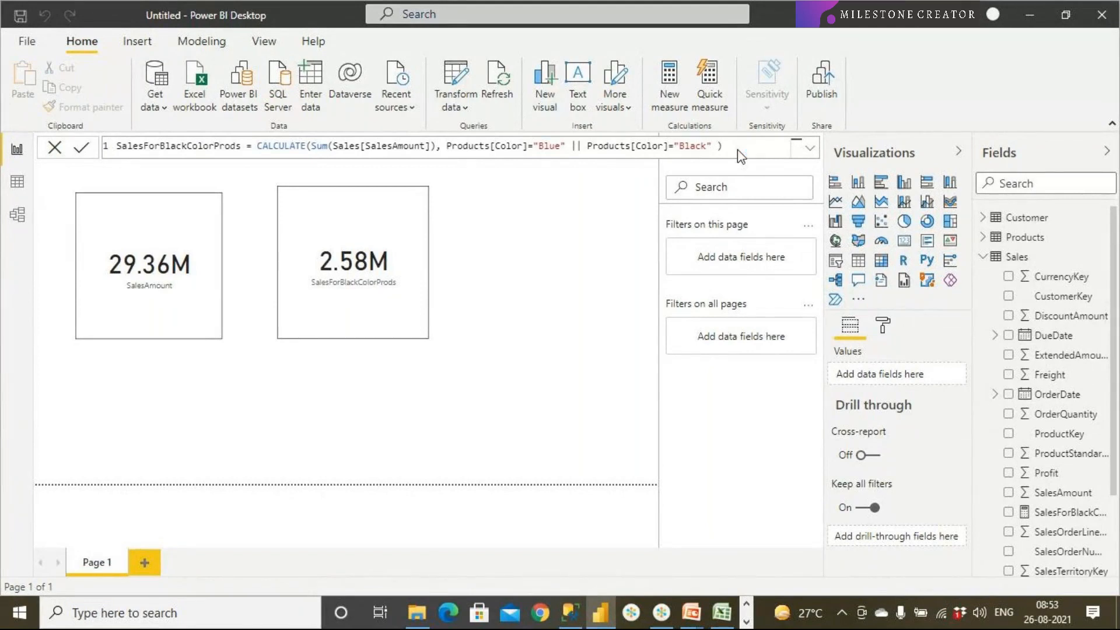
click(738, 150)
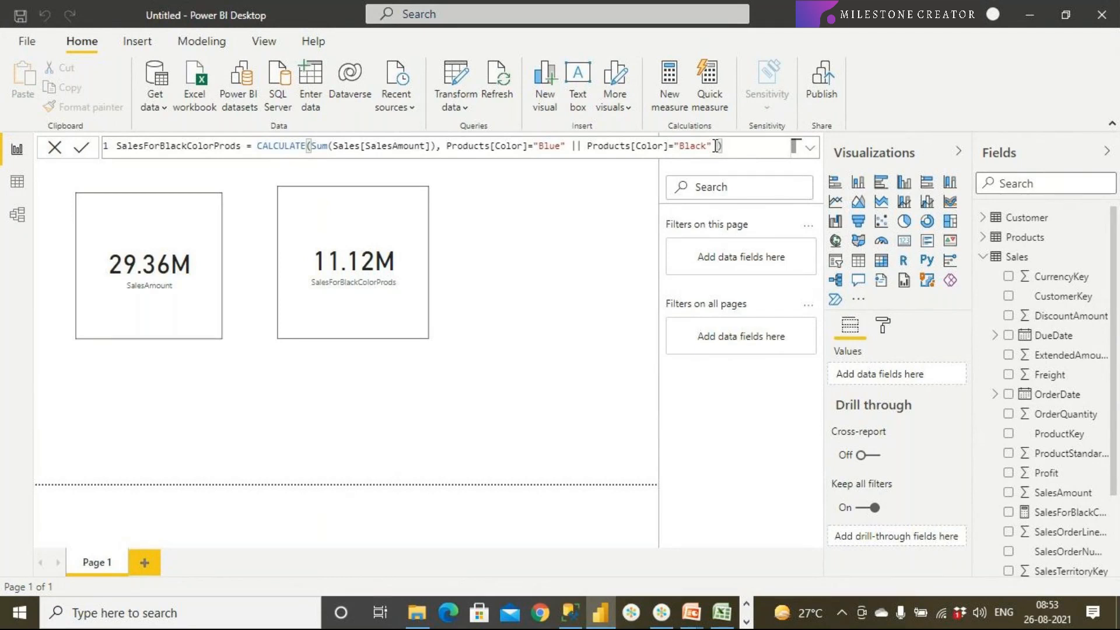
drag(570, 146, 583, 147)
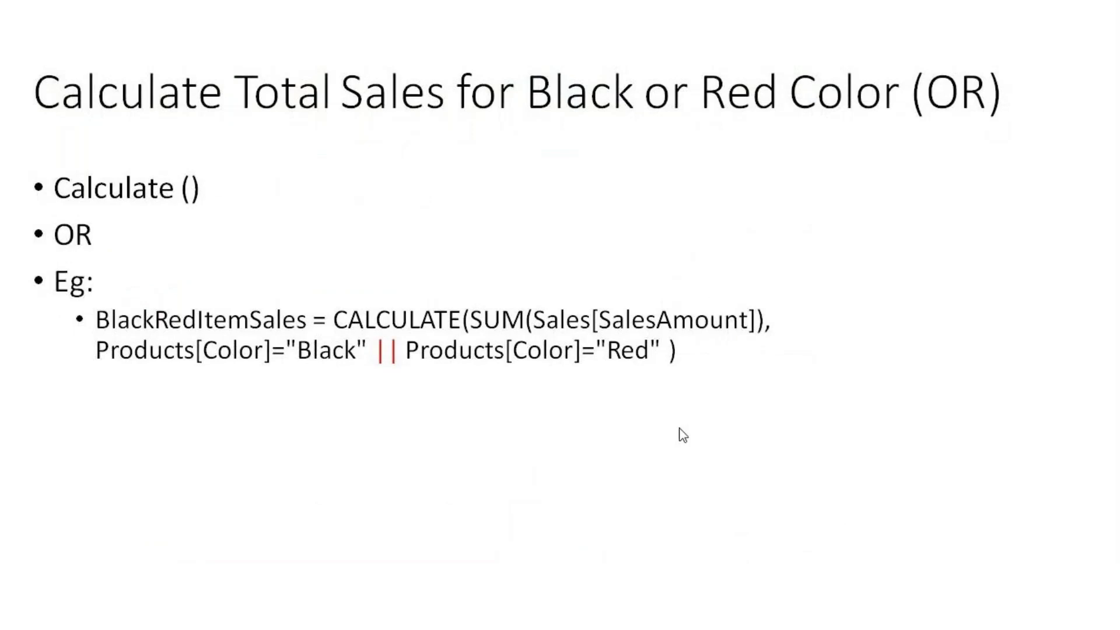
click(678, 428)
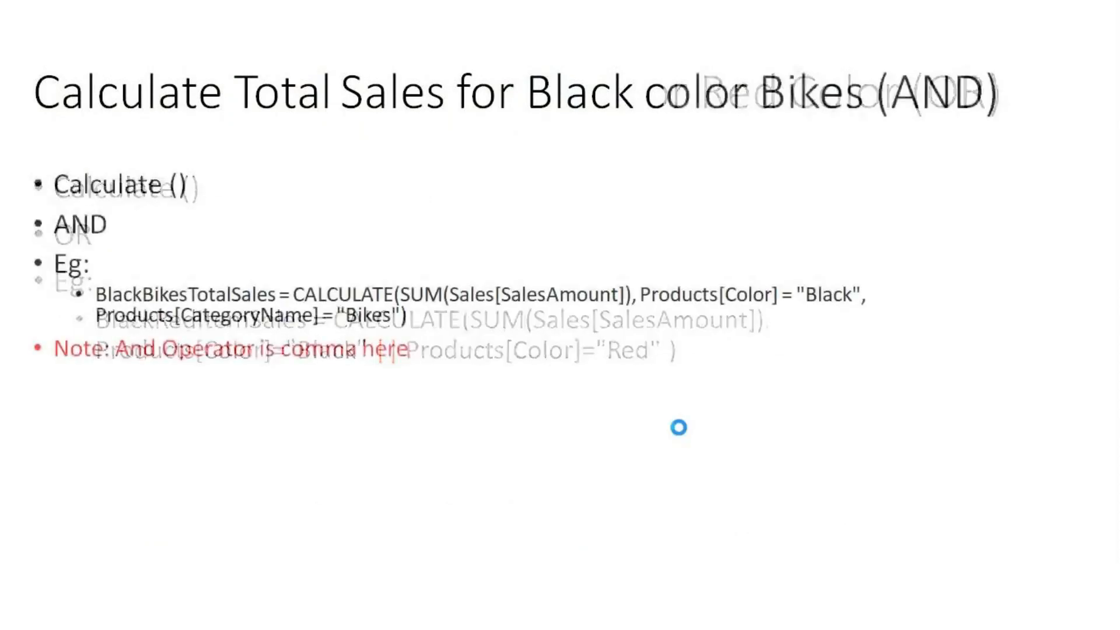
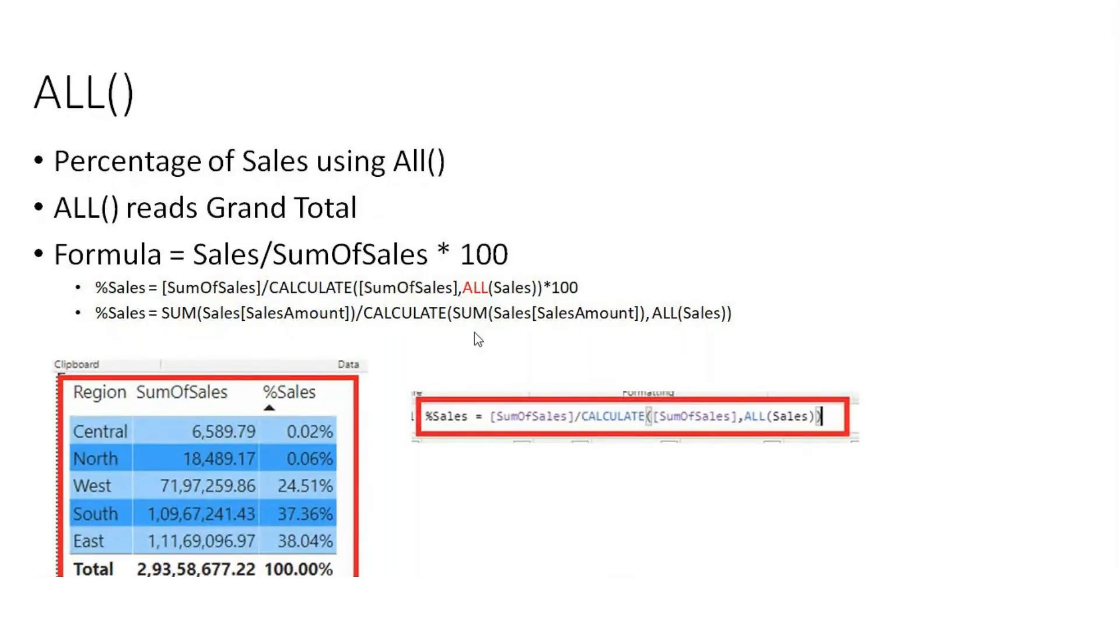
Switch to Notepad and examine the Pen, Pencil and Balls values against the ALL total used in the share calculations.
key(alt+Tab)
double_click(104, 101)
double_click(101, 127)
double_click(93, 206)
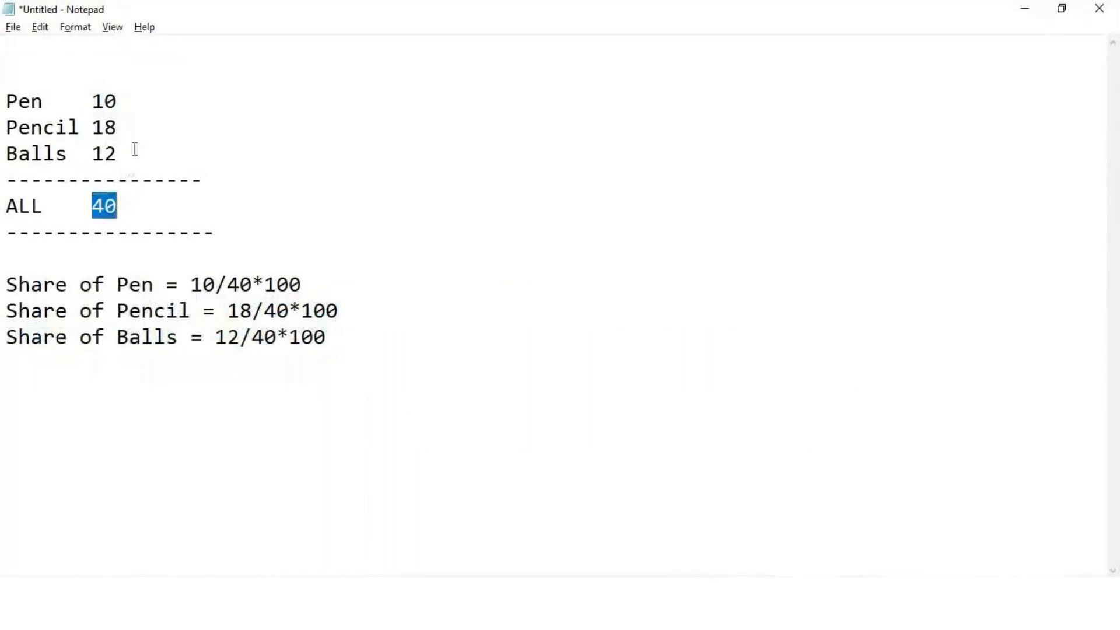
drag(134, 149, 3, 96)
click(116, 119)
click(94, 101)
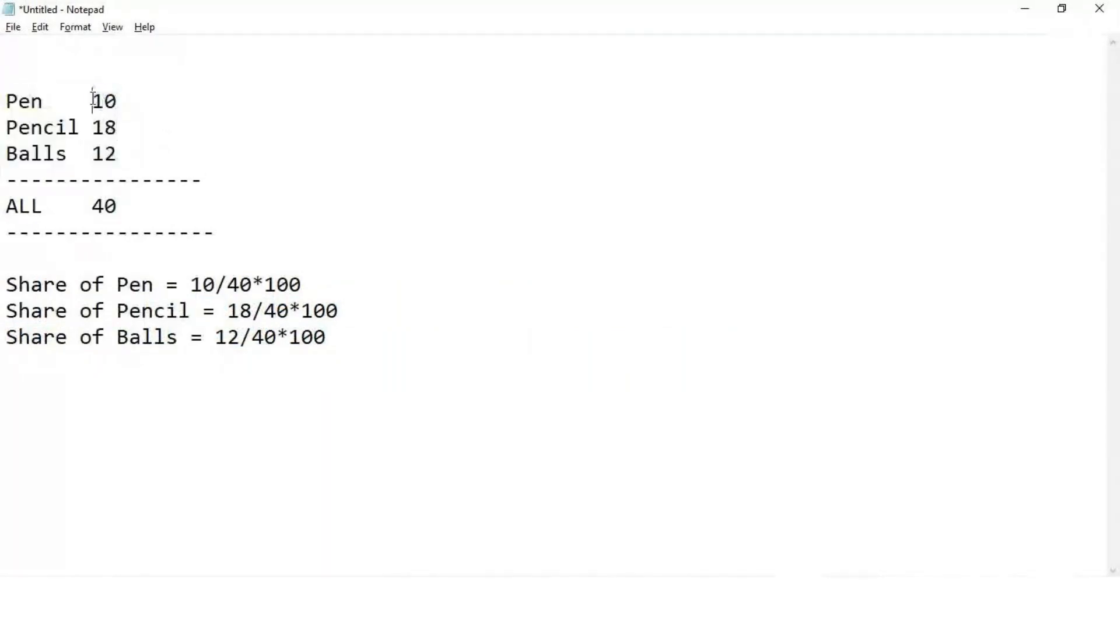
double_click(95, 101)
double_click(105, 205)
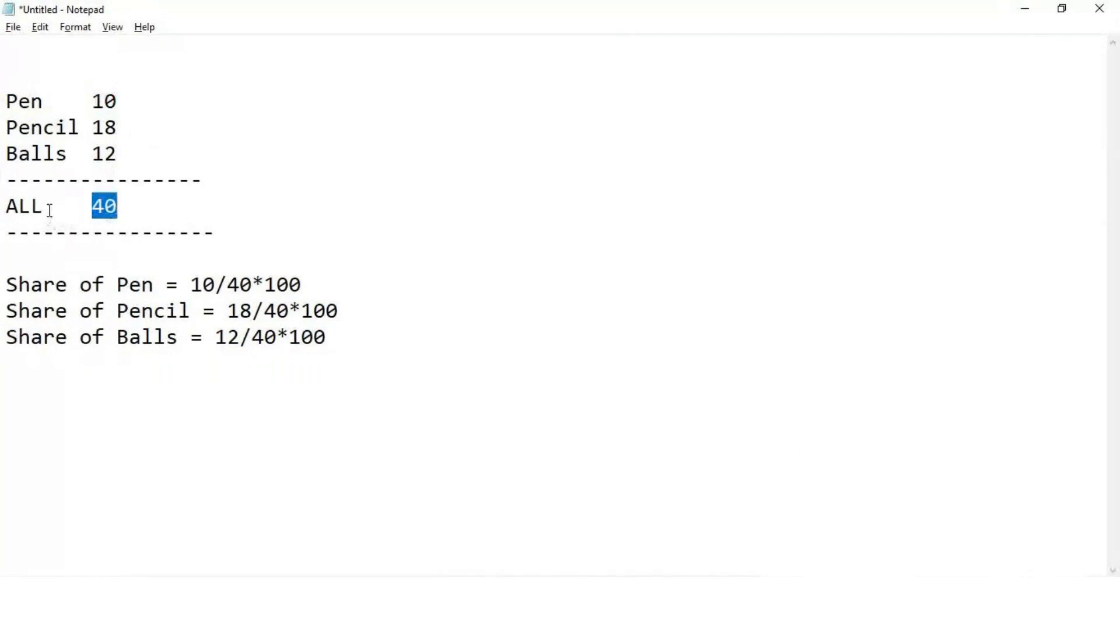
drag(50, 209, 3, 203)
key(alt+Tab)
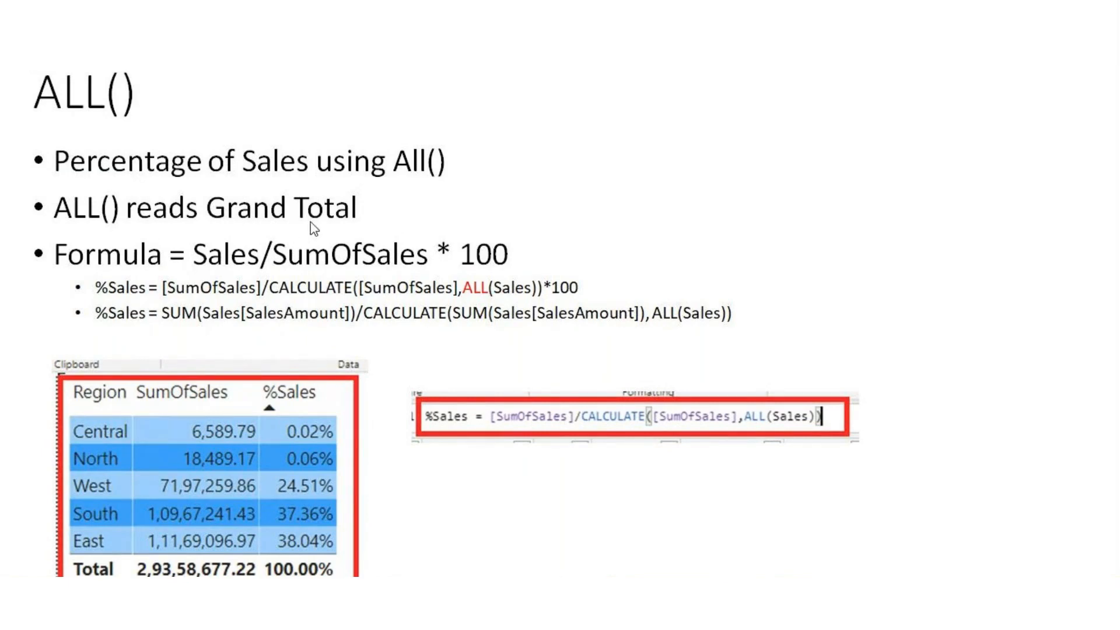
Switch to Power BI, collapse the Sales table's field list, and delete the SalesForBlackColorProds card from the report page.
key(super)
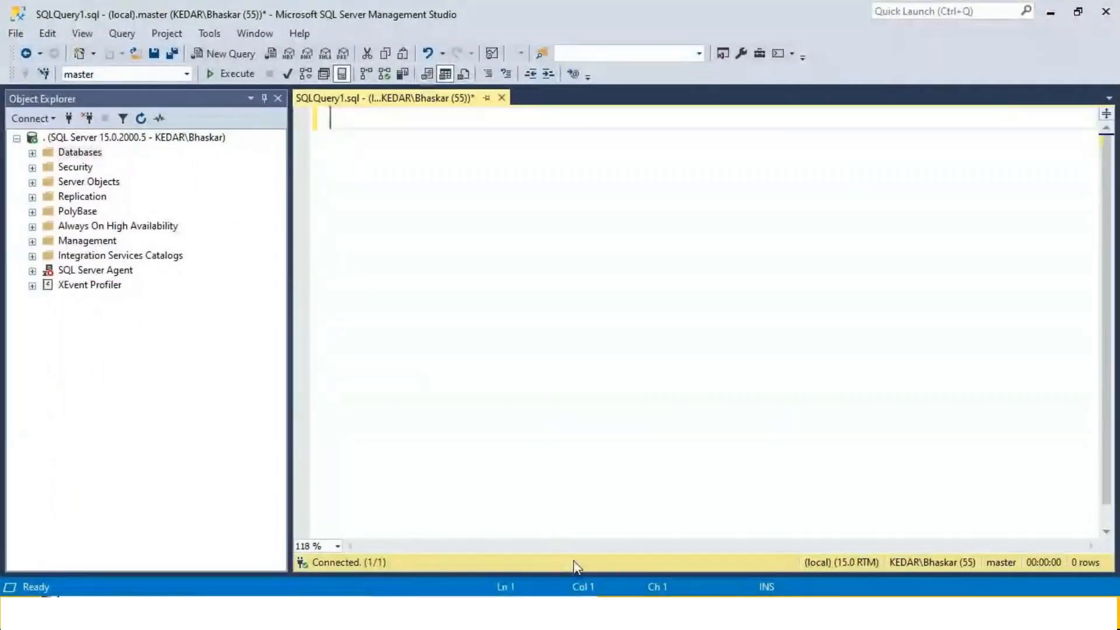
key(super)
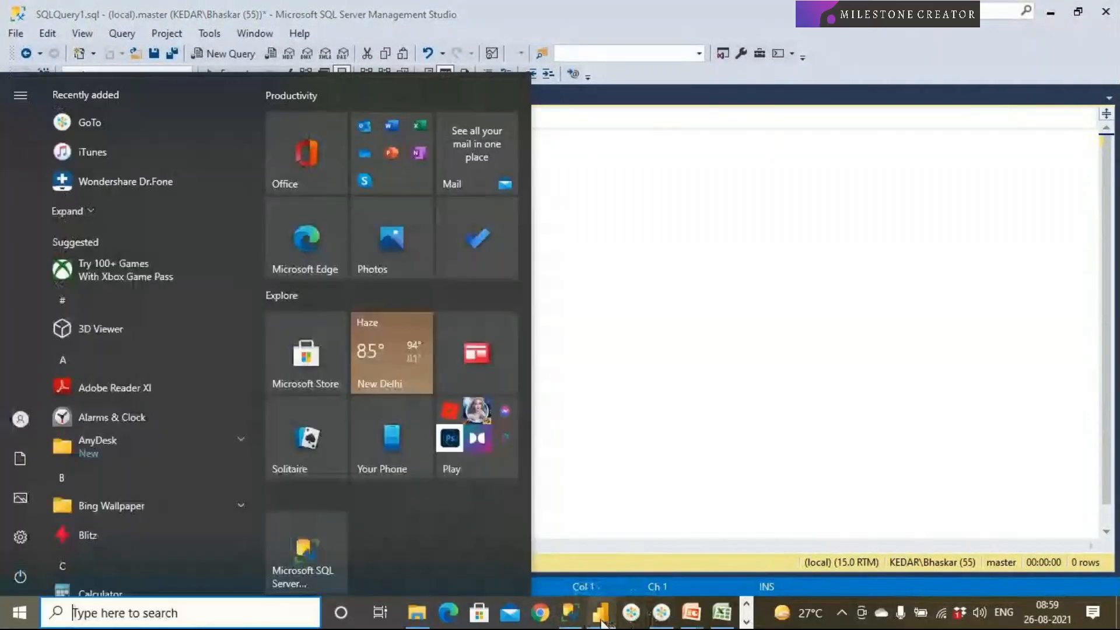
click(601, 619)
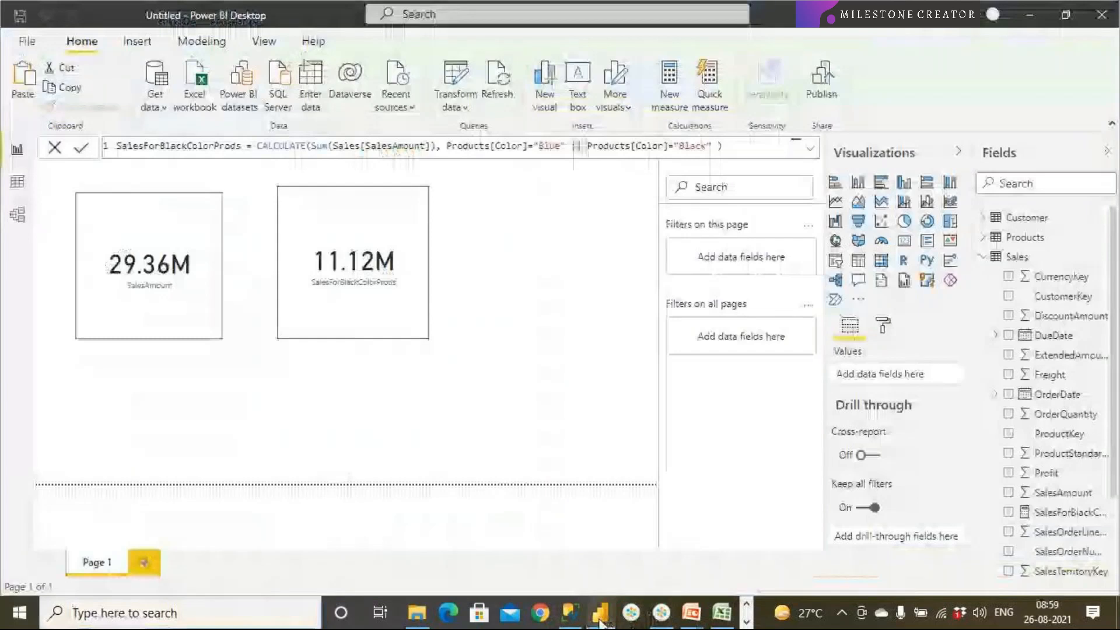
click(983, 256)
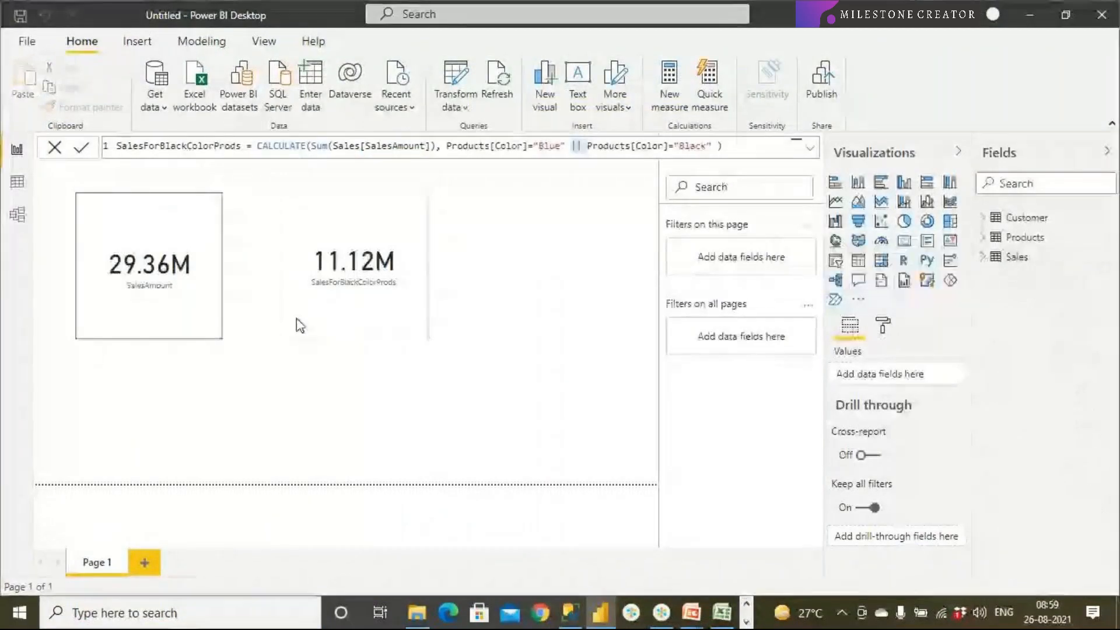
click(334, 304)
key(Delete)
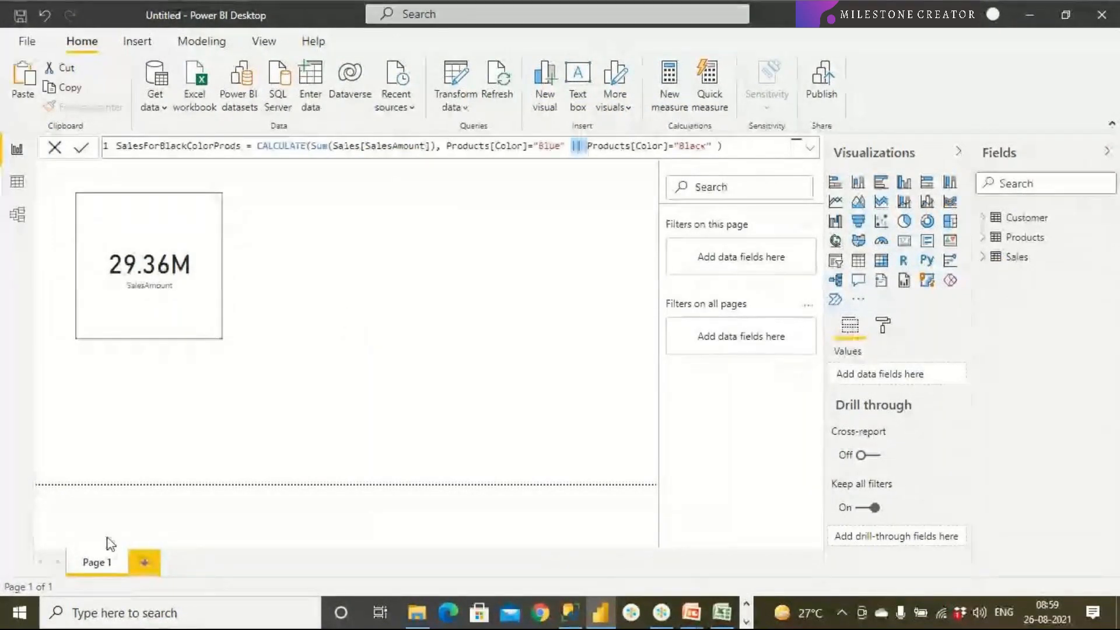
Add report pages 2 and 3, and insert an enlarged empty table visual on Page 3.
double_click(150, 569)
click(857, 262)
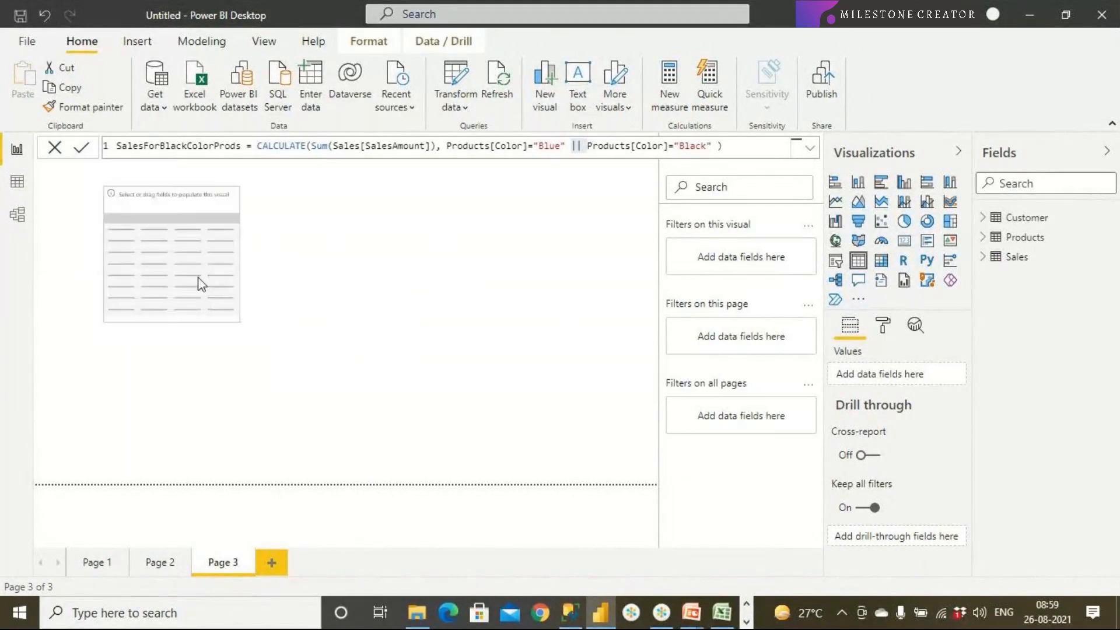
drag(199, 284, 218, 294)
drag(256, 330, 403, 407)
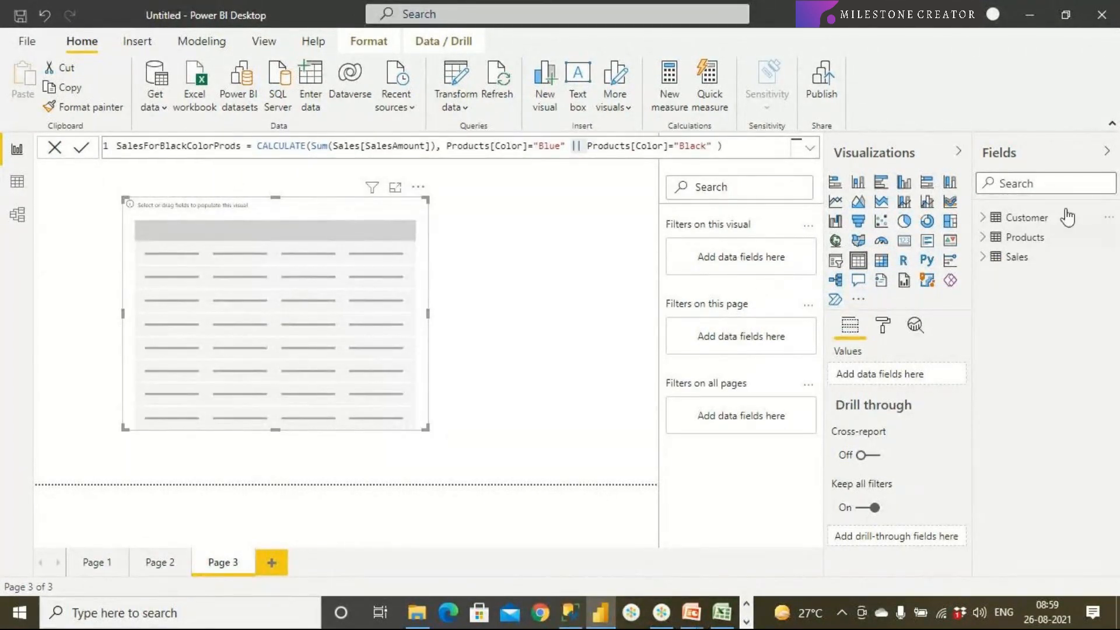
Add CategoryName from Products and SalesAmount from Sales to the table visual, and shrink its frame around the data.
click(985, 240)
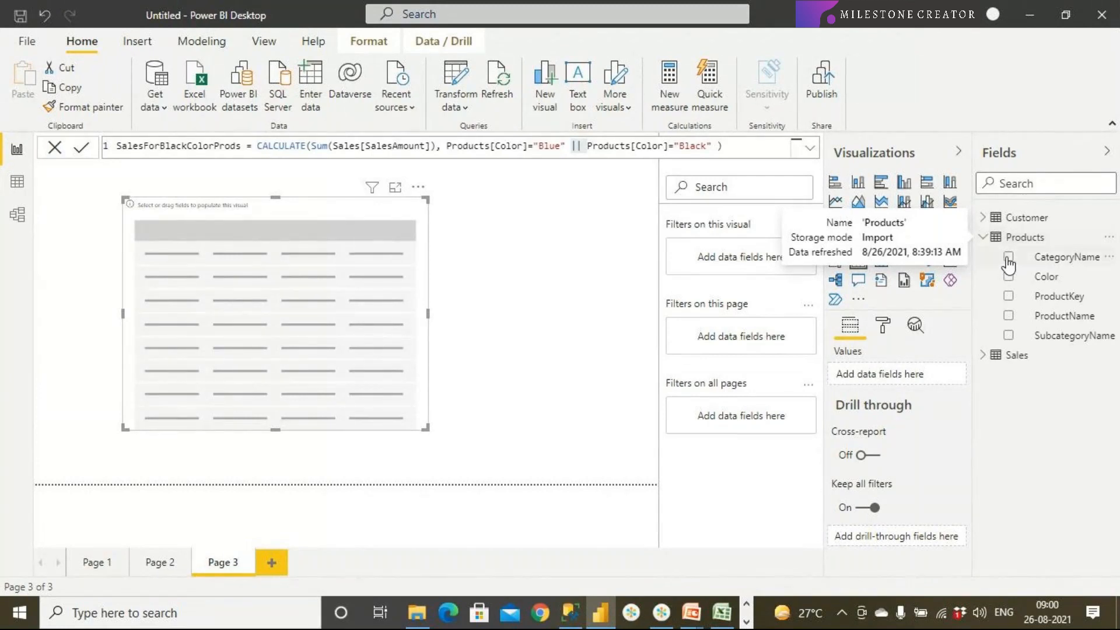
drag(1043, 257, 238, 295)
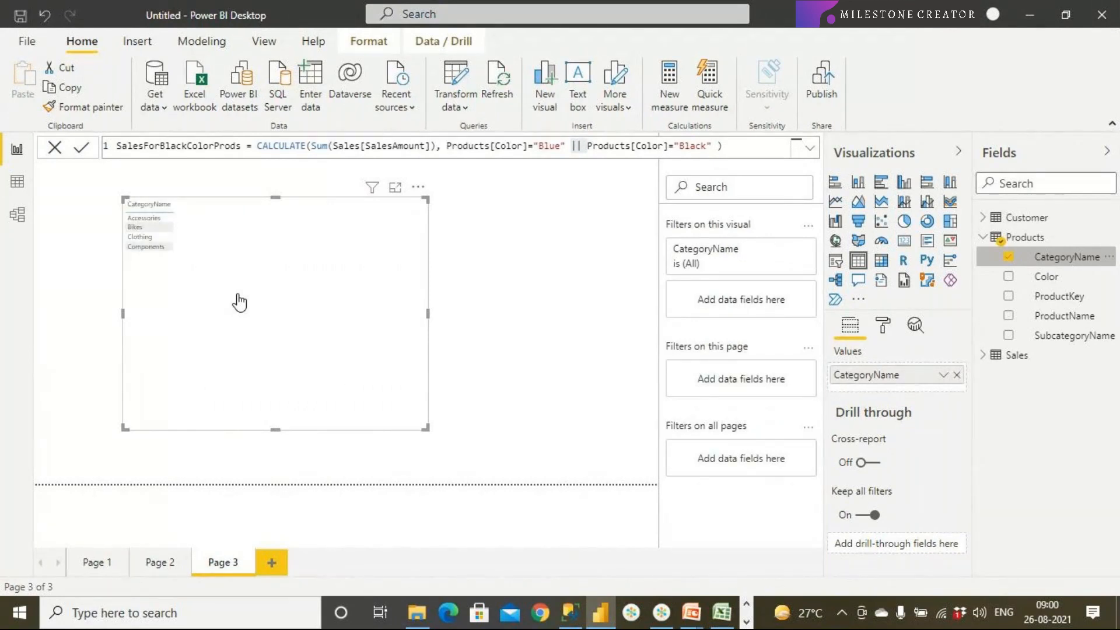
click(983, 357)
scroll(1038, 478, down, 3)
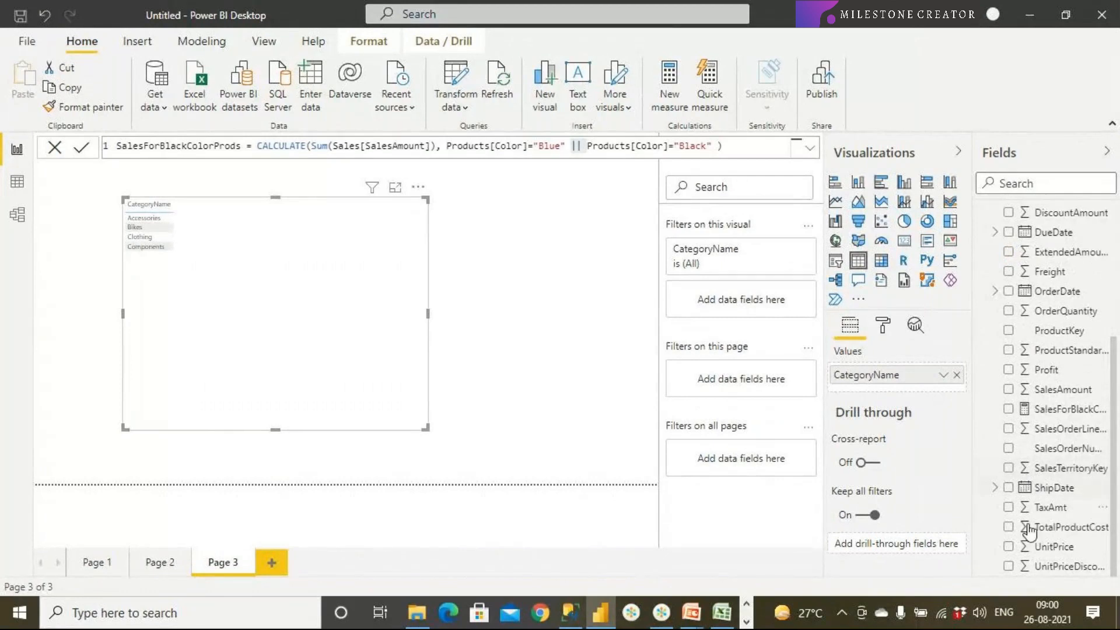
drag(1050, 394, 309, 261)
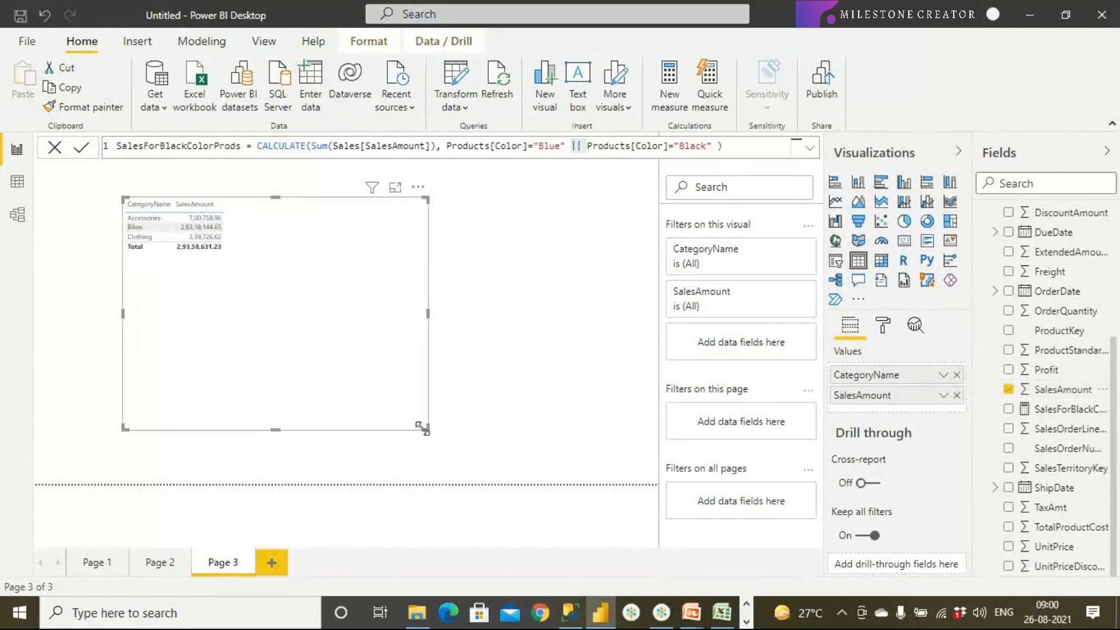
drag(428, 428, 321, 343)
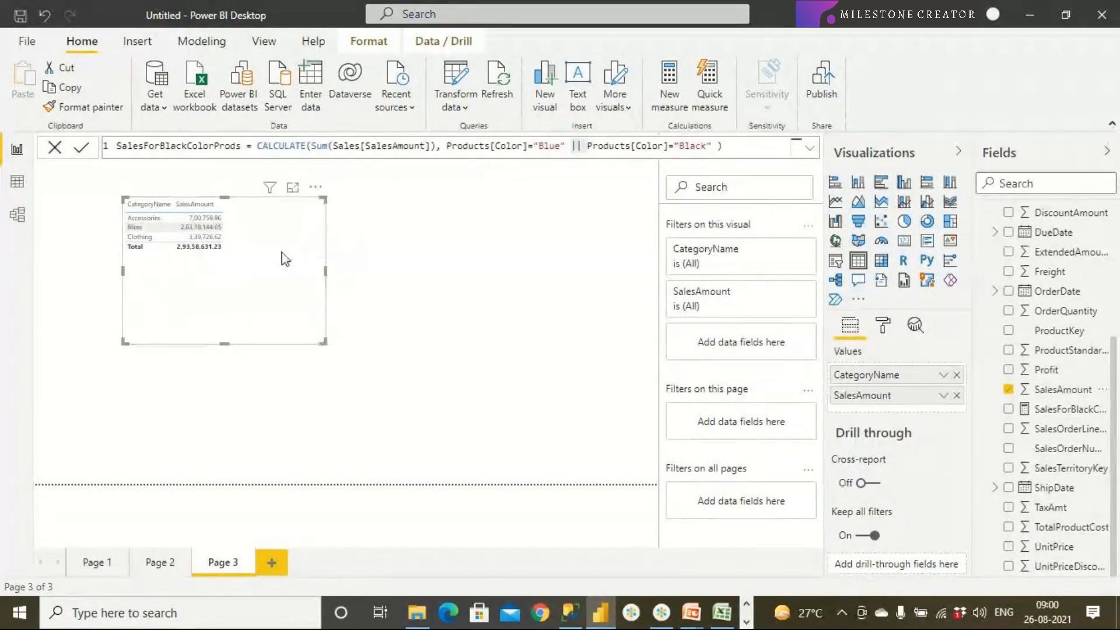
Apply the Flashy rows style to the table visual.
click(883, 328)
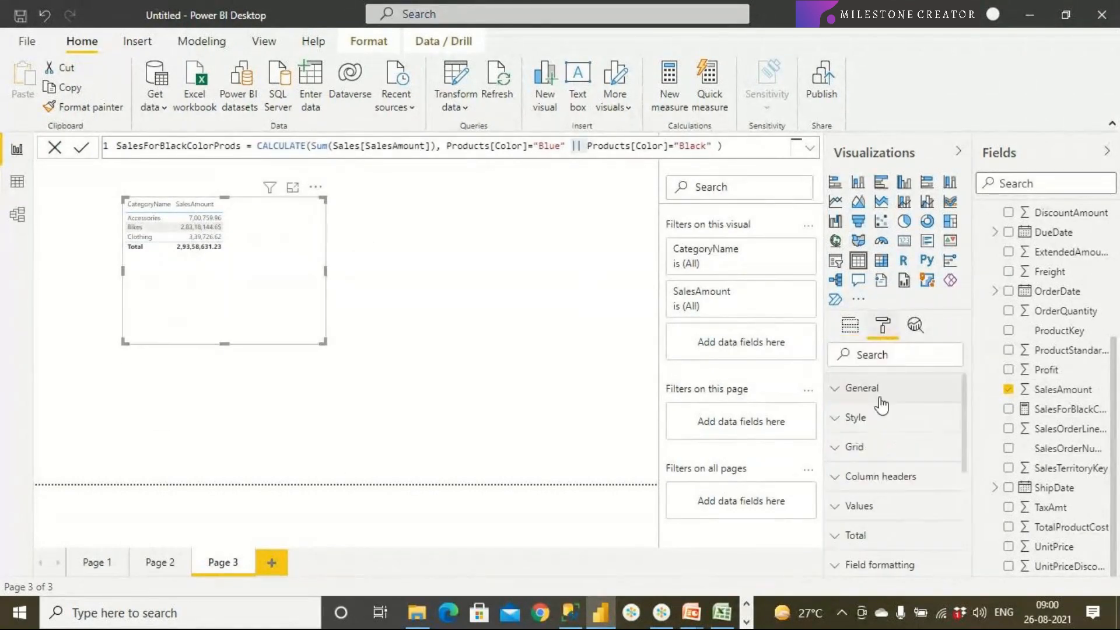
scroll(878, 446, down, 2)
scroll(880, 446, up, 2)
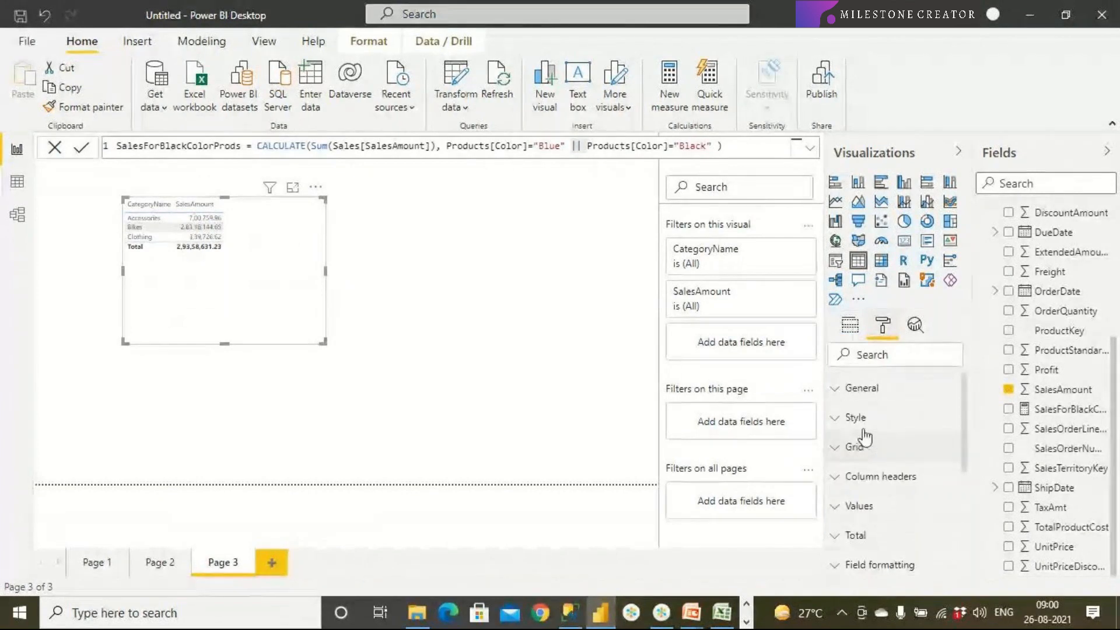
click(857, 418)
click(877, 466)
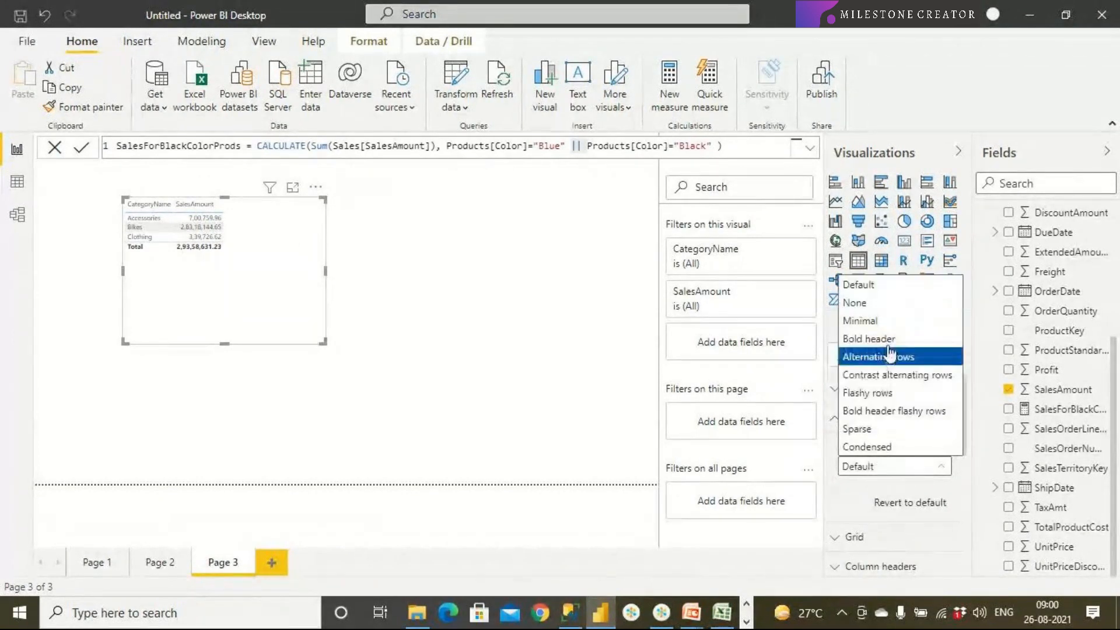
click(889, 393)
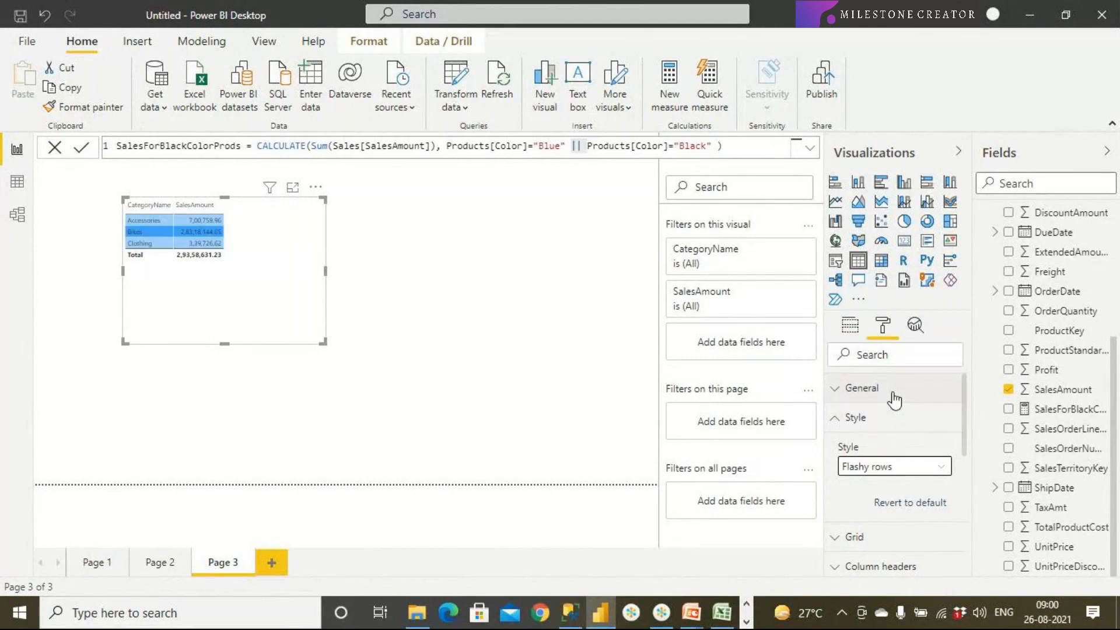
click(836, 420)
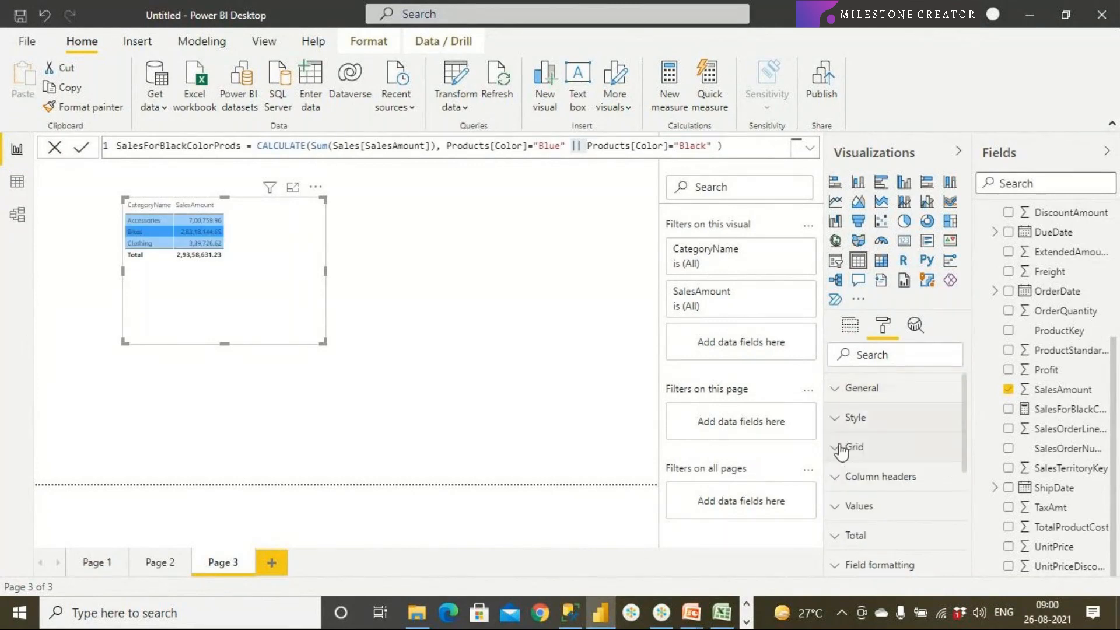
Set the table's grid text size to 22 pt and widen the visual to fit both columns.
click(862, 459)
scroll(880, 477, down, 5)
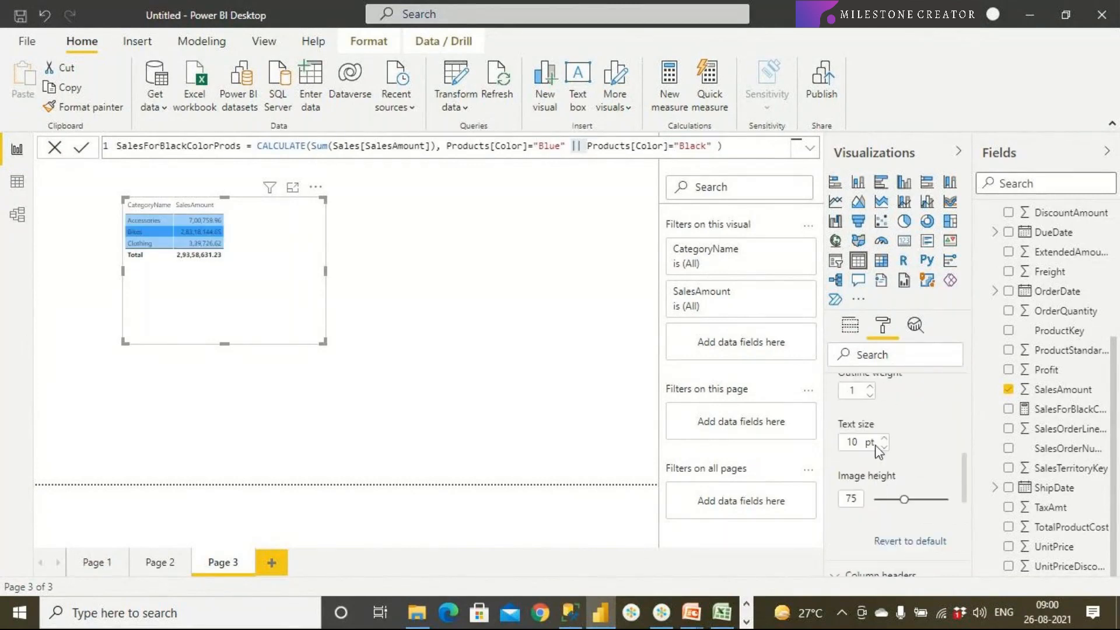
click(854, 441)
text(22)
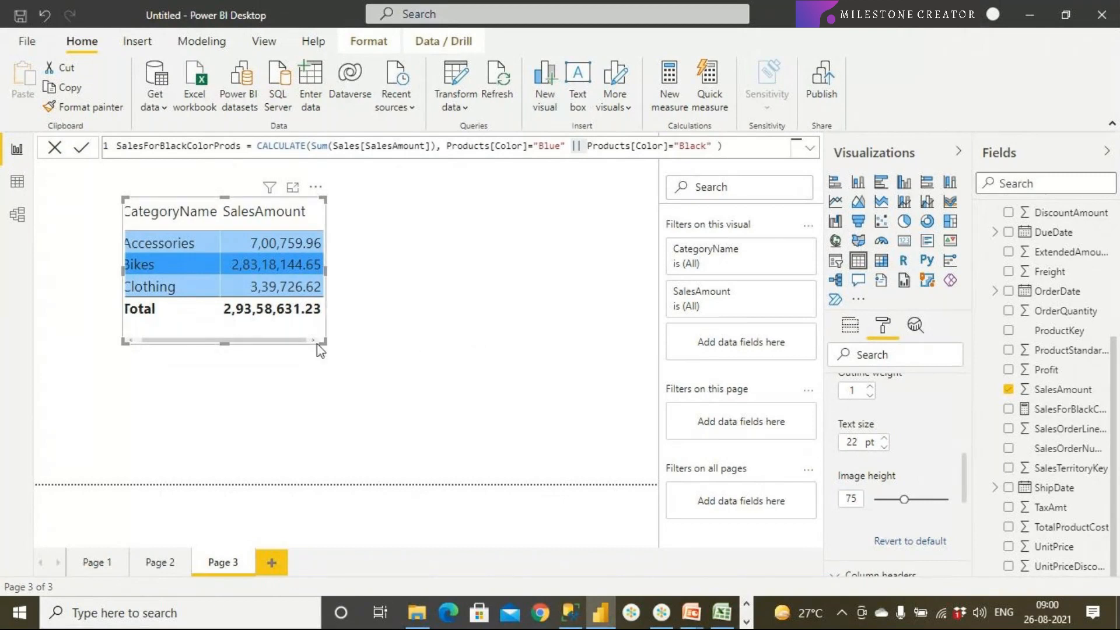
drag(320, 343, 437, 354)
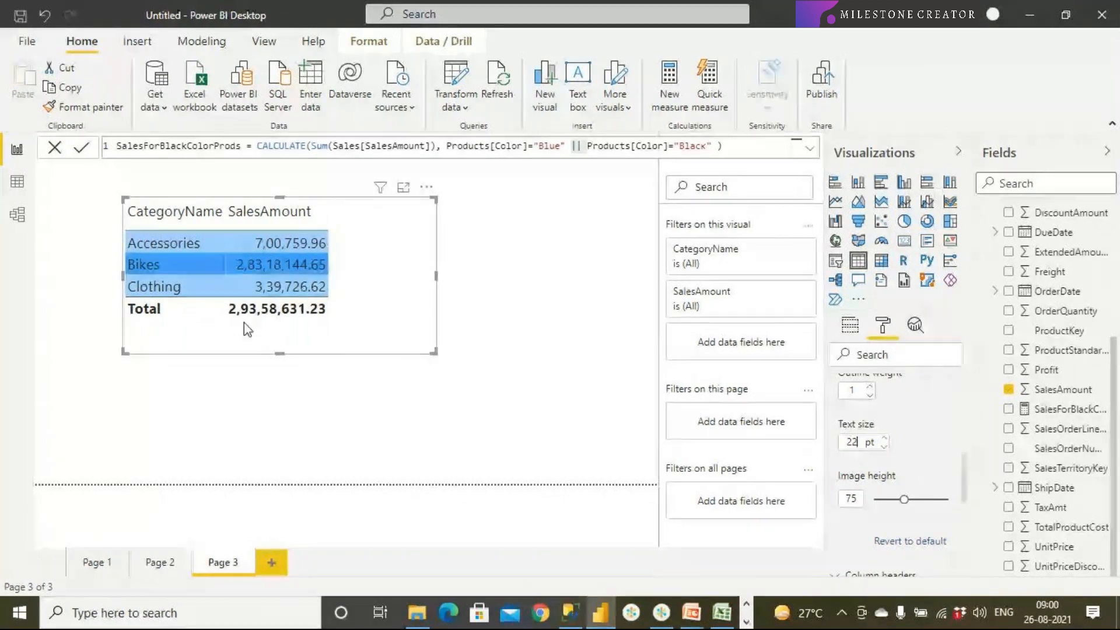
Sort the table by SalesAmount in descending order and check which aggregation the SalesAmount field uses.
click(270, 207)
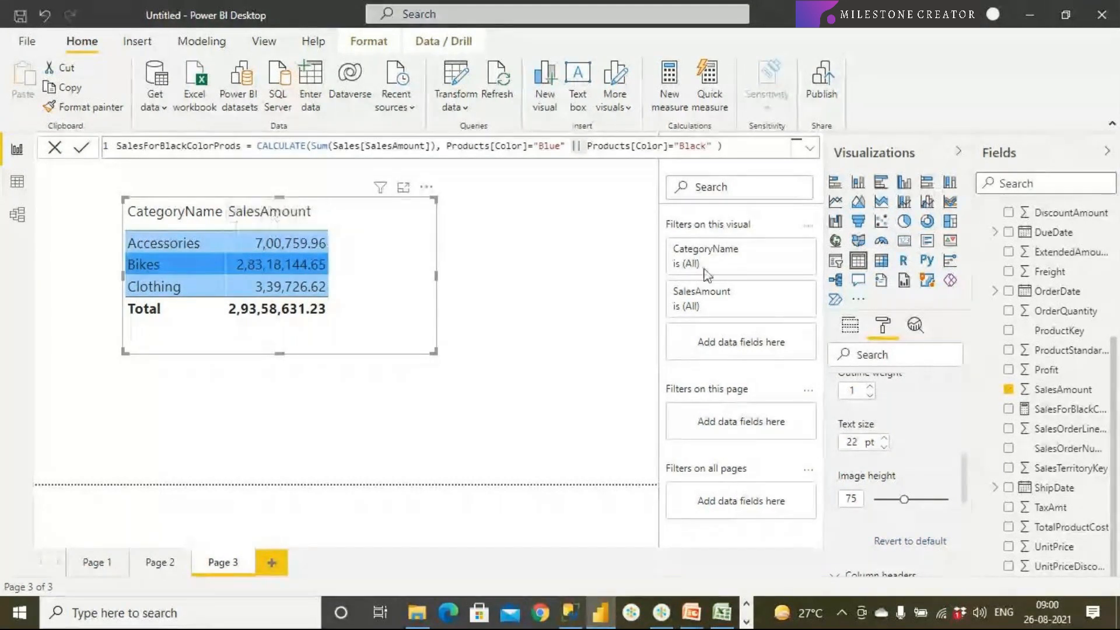
click(852, 327)
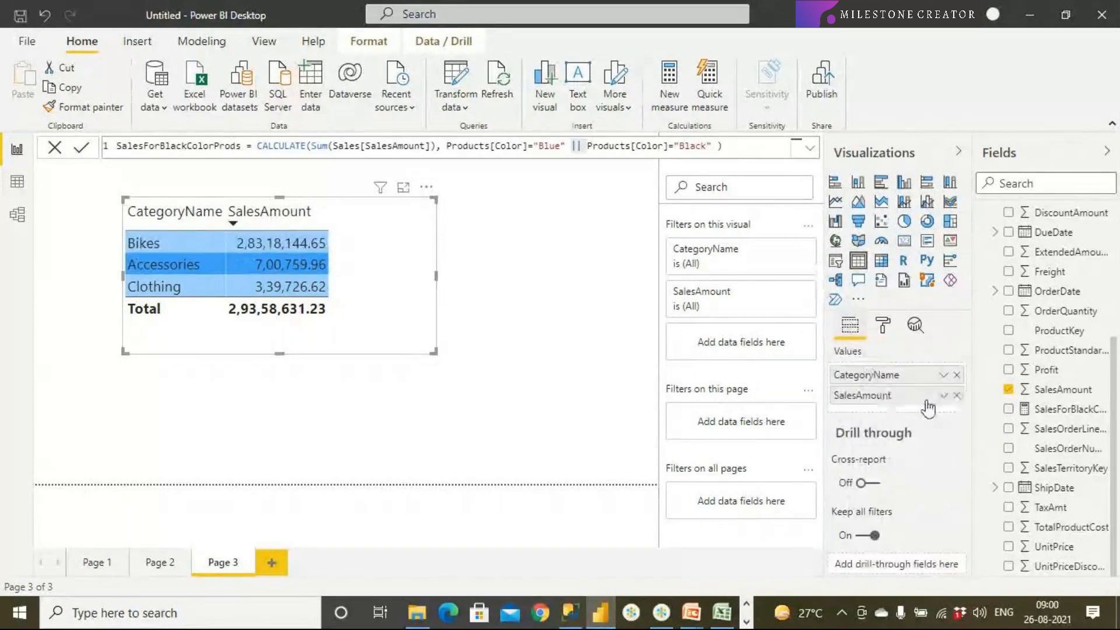
click(943, 396)
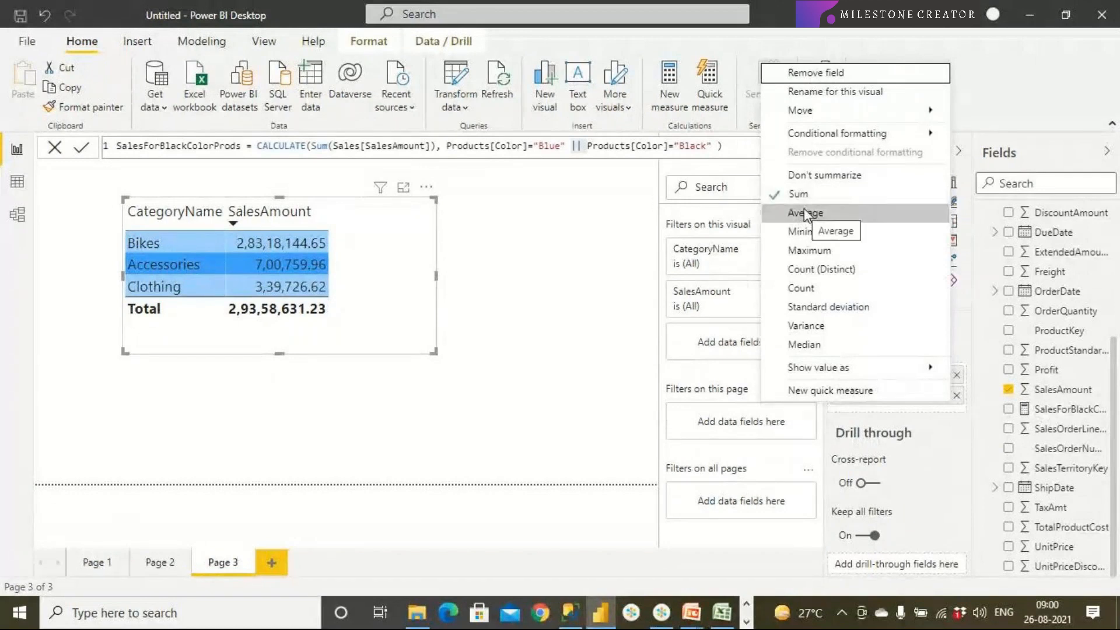
click(560, 305)
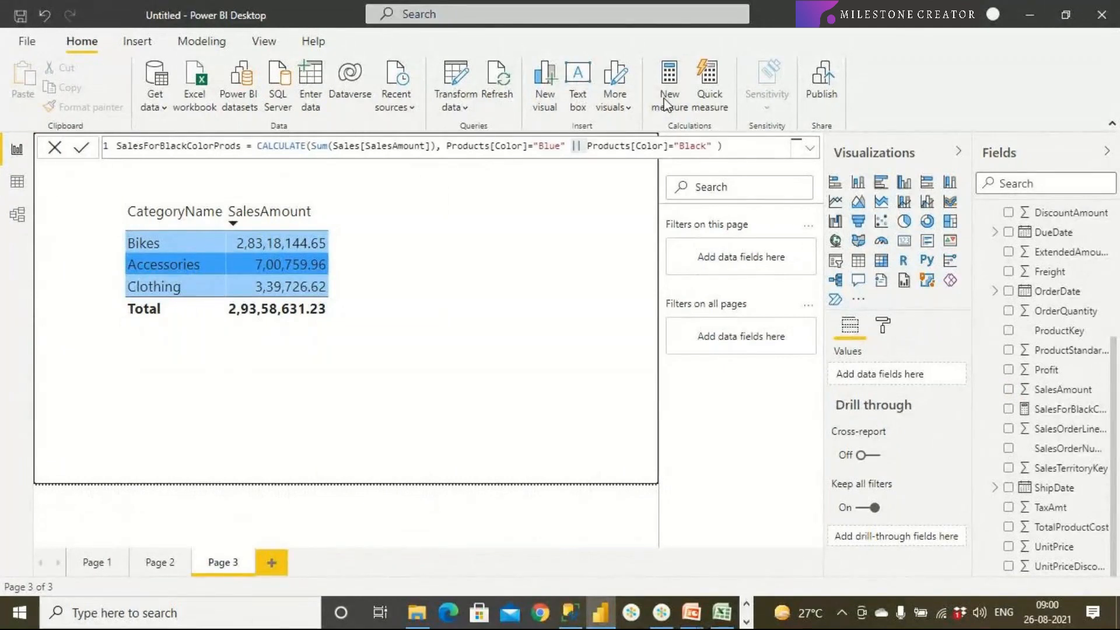
Create the measure SumOfSales = SUM(Sales[SalesAmount]).
click(666, 103)
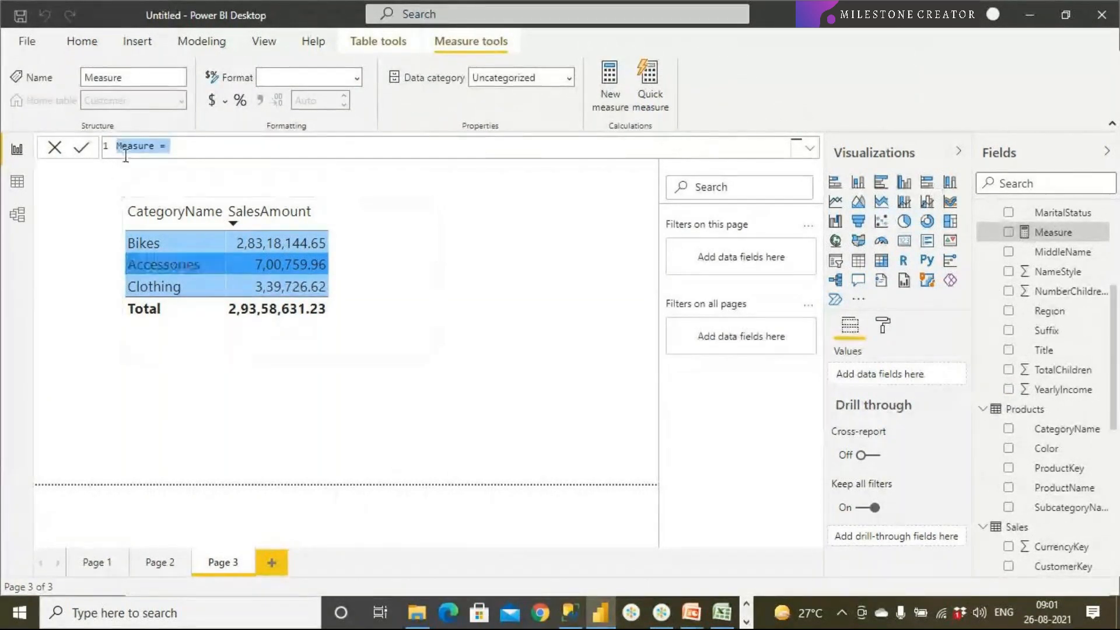
text(SumOfSales)
key(Right)
key(Right)
key(Right)
text(S)
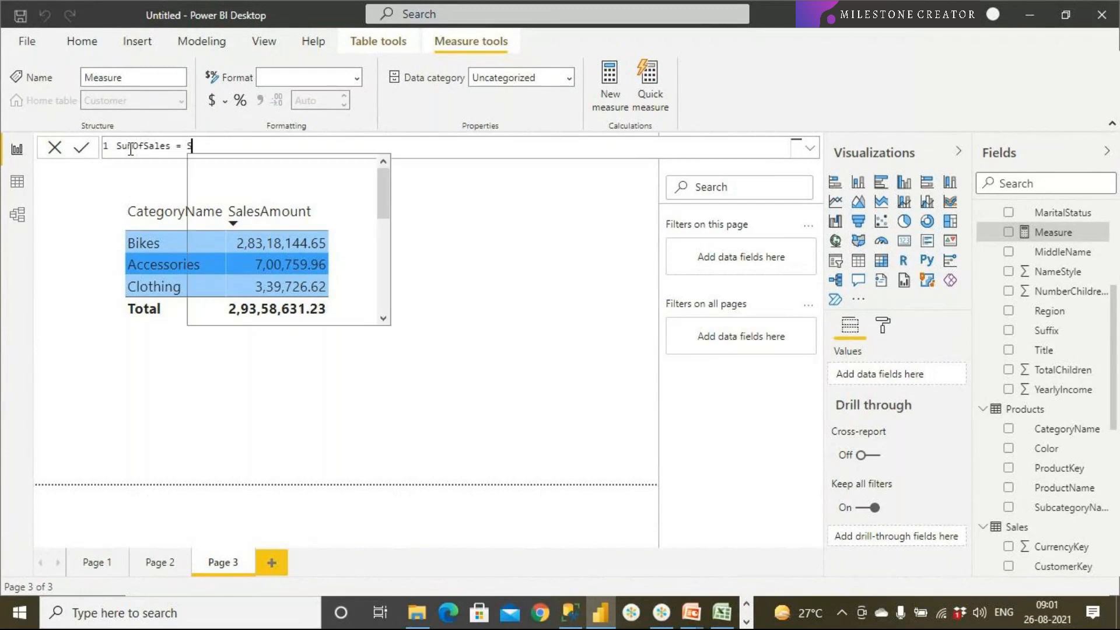
text(um)
text((Sales)
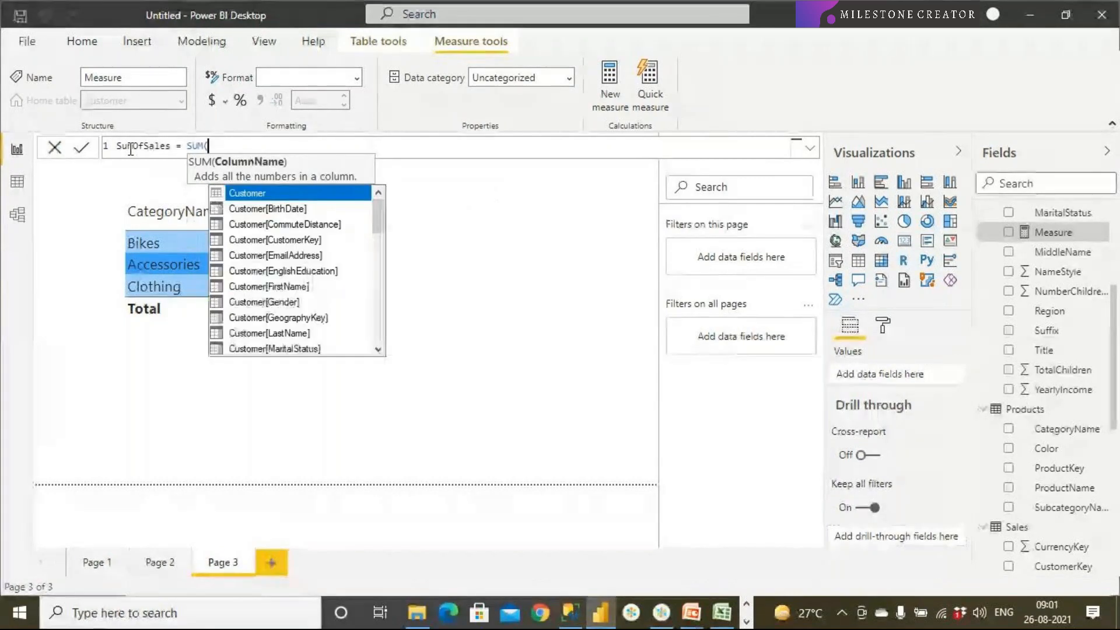
text(A)
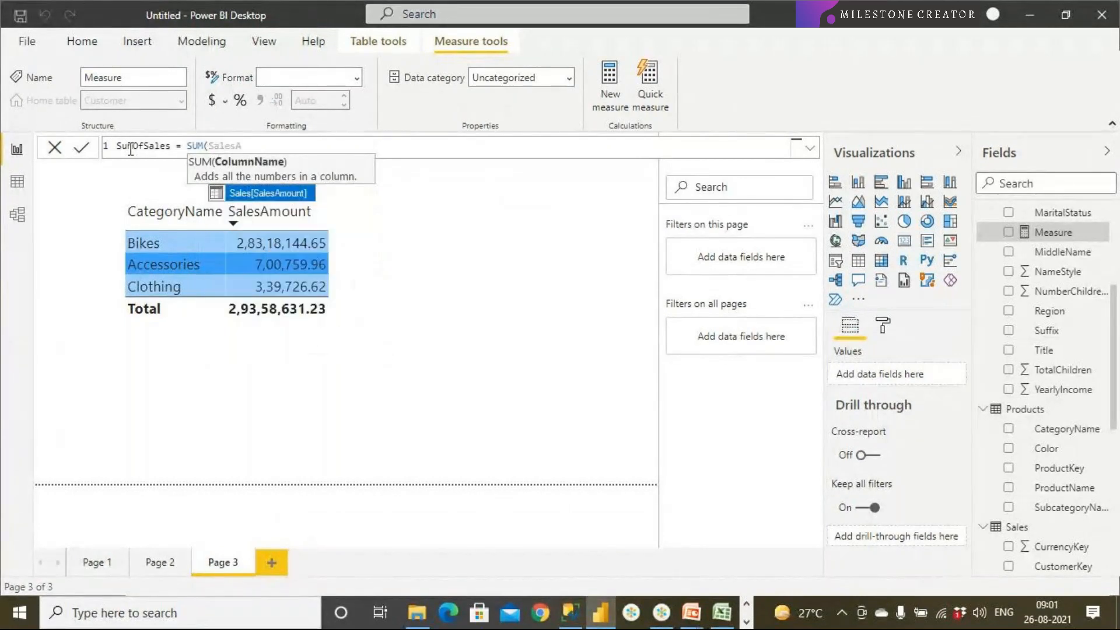
key(Tab)
text())
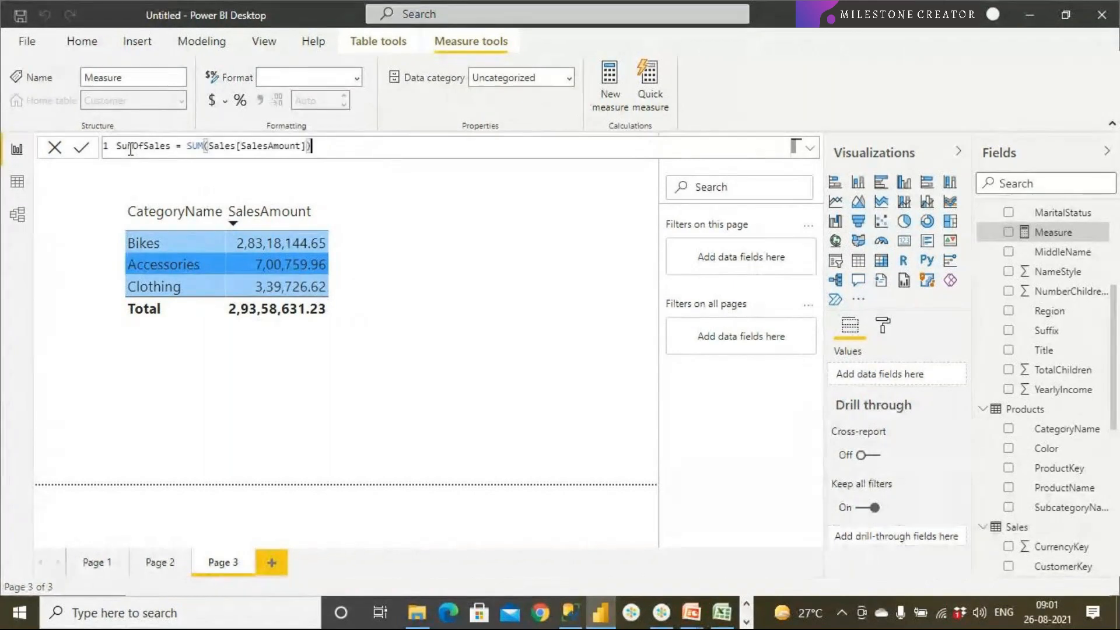
key(Return)
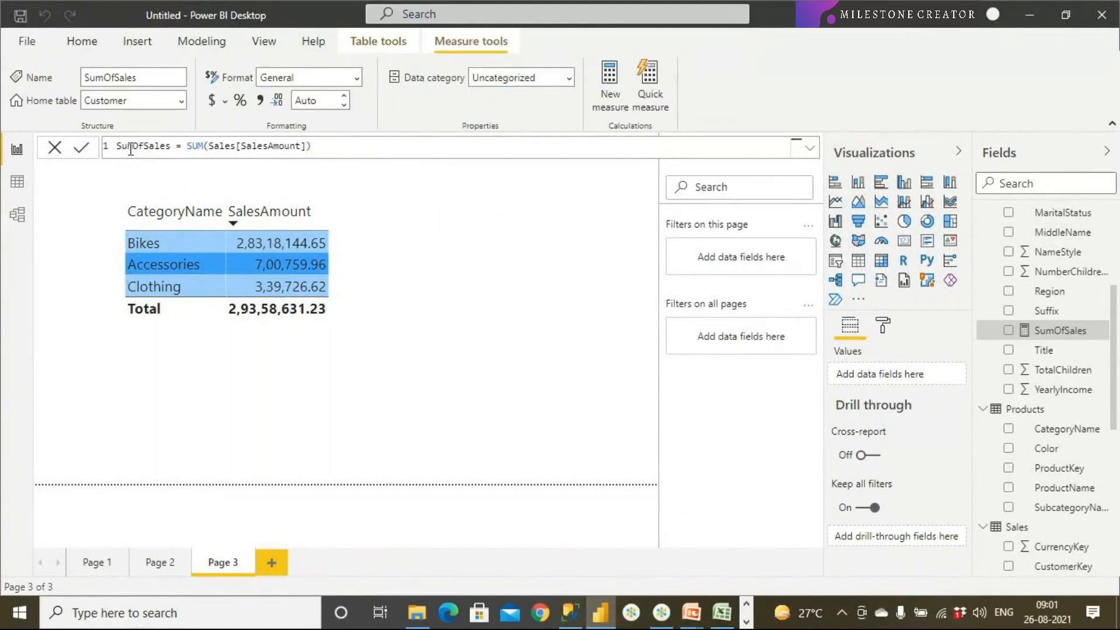
Change the home table of the SumOfSales measure to Sales.
scroll(1060, 336, up, 3)
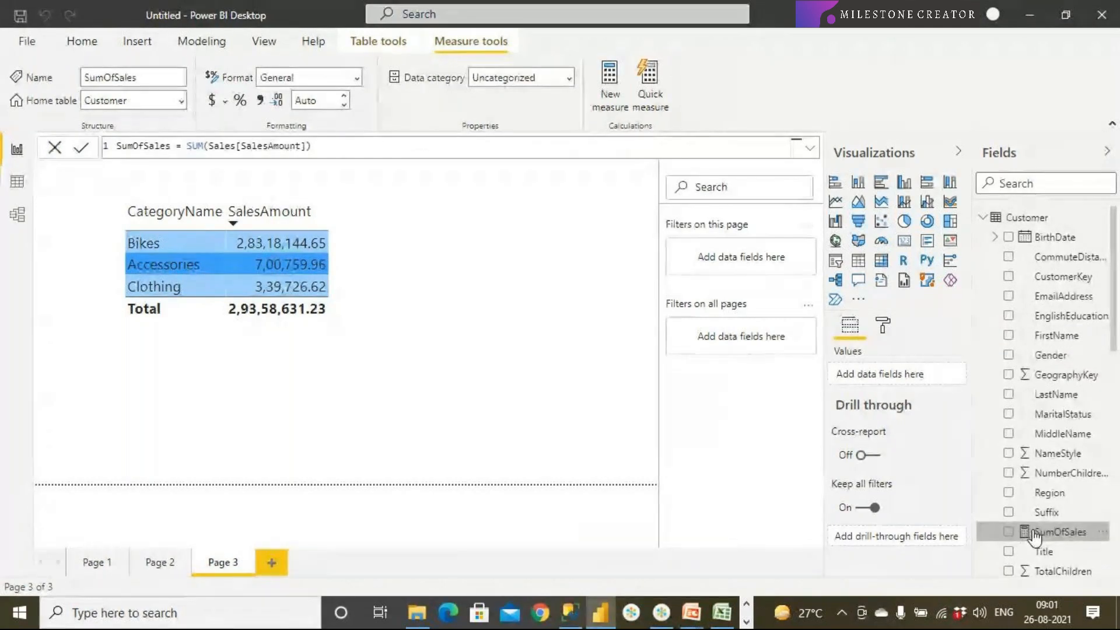
click(181, 103)
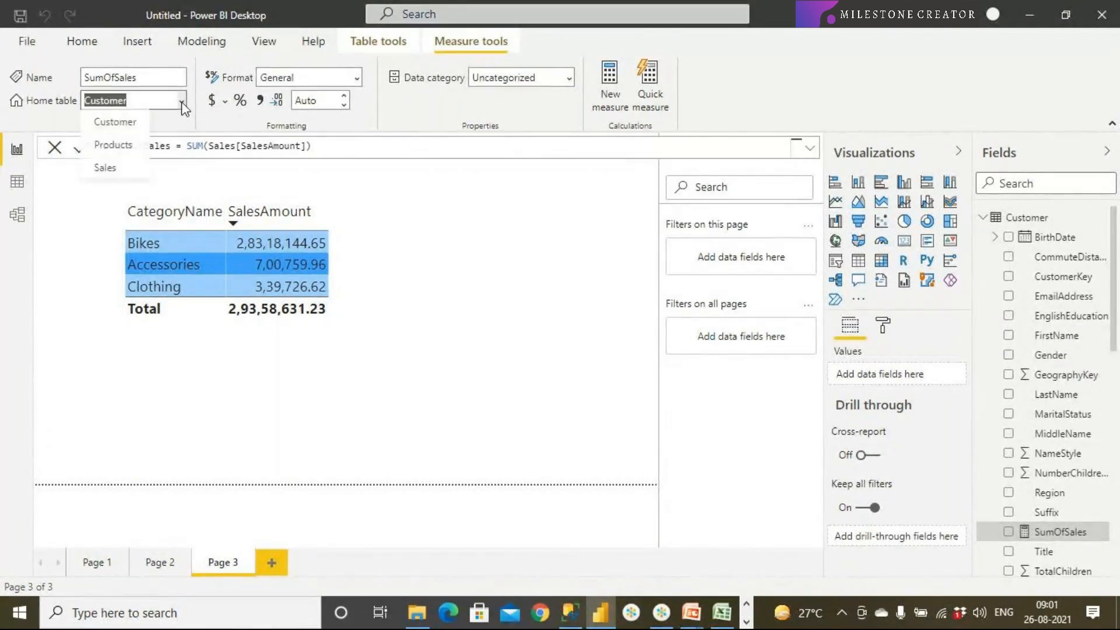
click(125, 169)
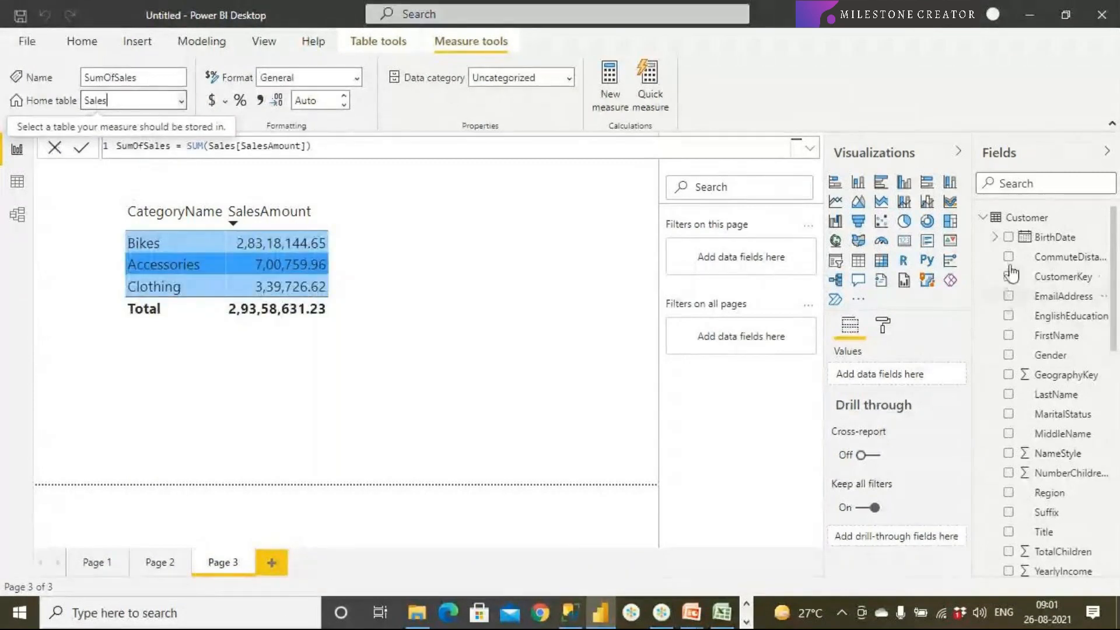
Collapse the Customer and Products field lists, add SumOfSales to the table visual, and widen the visual for the new column.
click(983, 217)
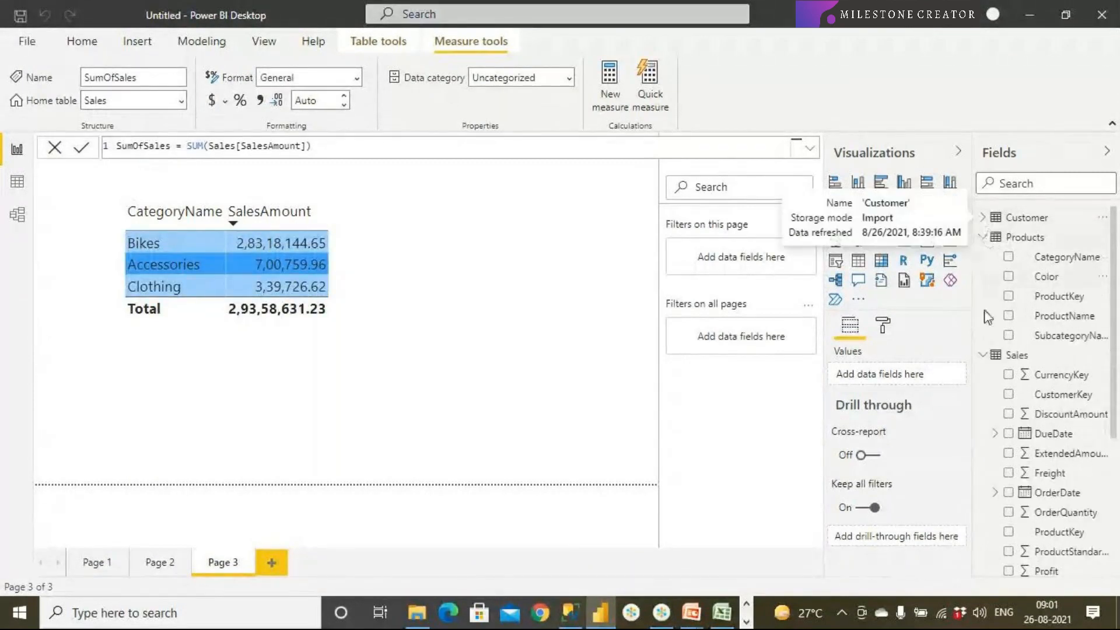
click(982, 237)
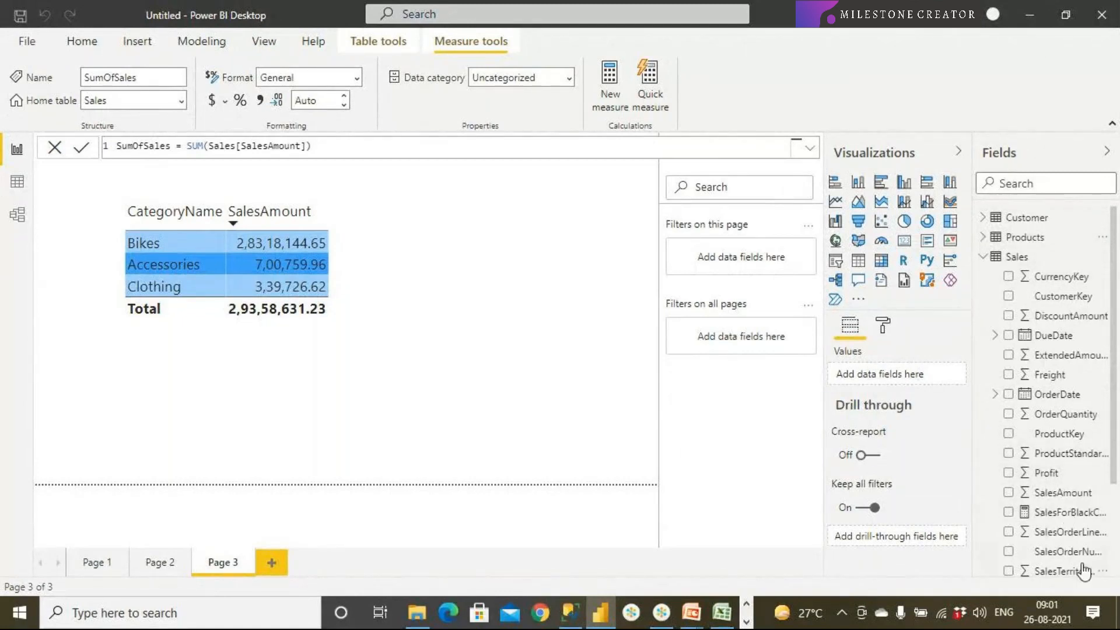
scroll(1078, 551, down, 1)
scroll(1078, 551, down, 1)
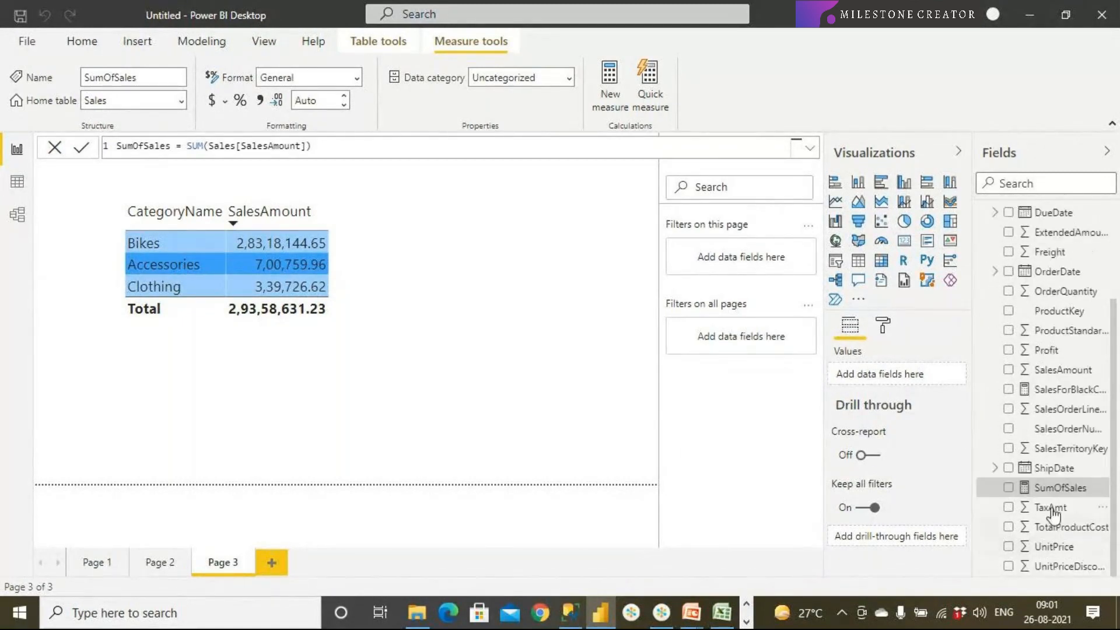
drag(1051, 500, 354, 269)
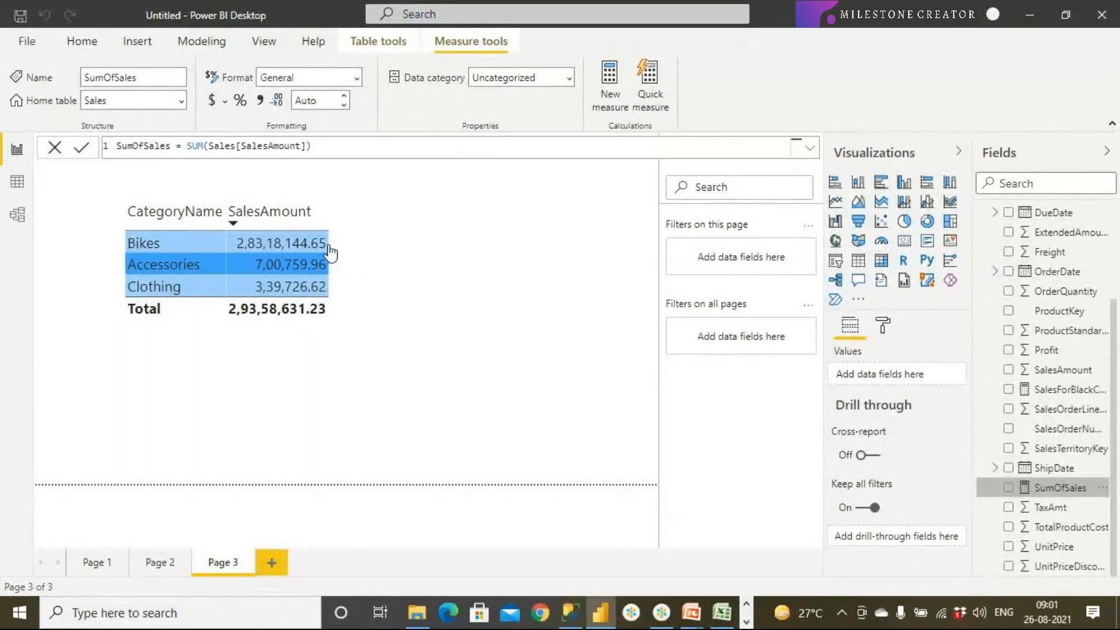
click(335, 245)
drag(434, 353, 548, 371)
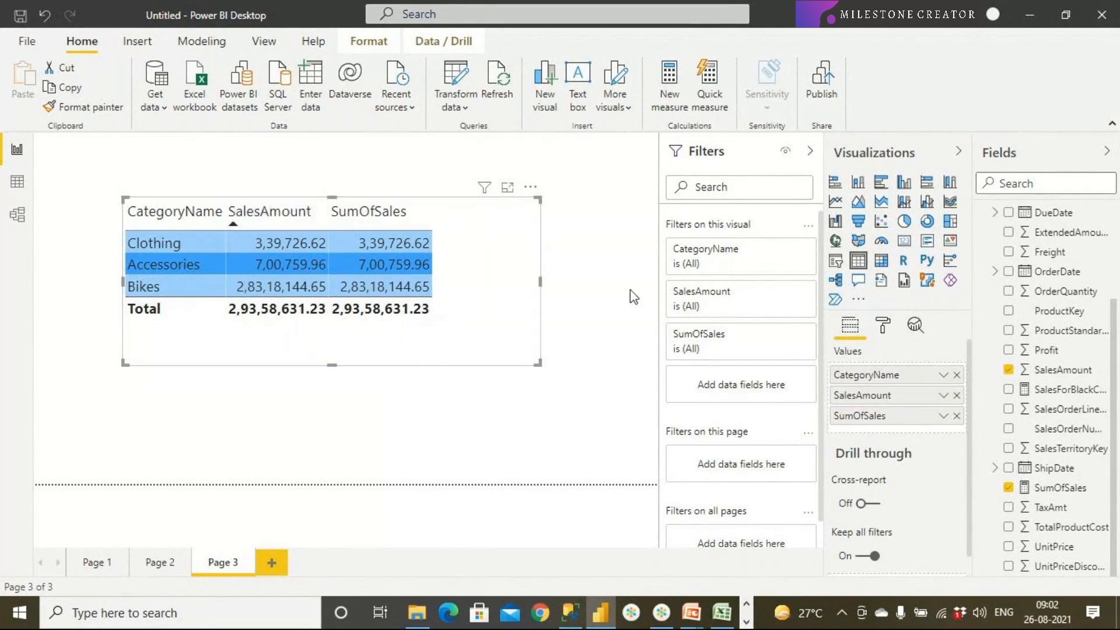
Compare the field options of SumOfSales and SalesAmount in the table visual, closing the Quick measures dialog without creating anything.
click(942, 416)
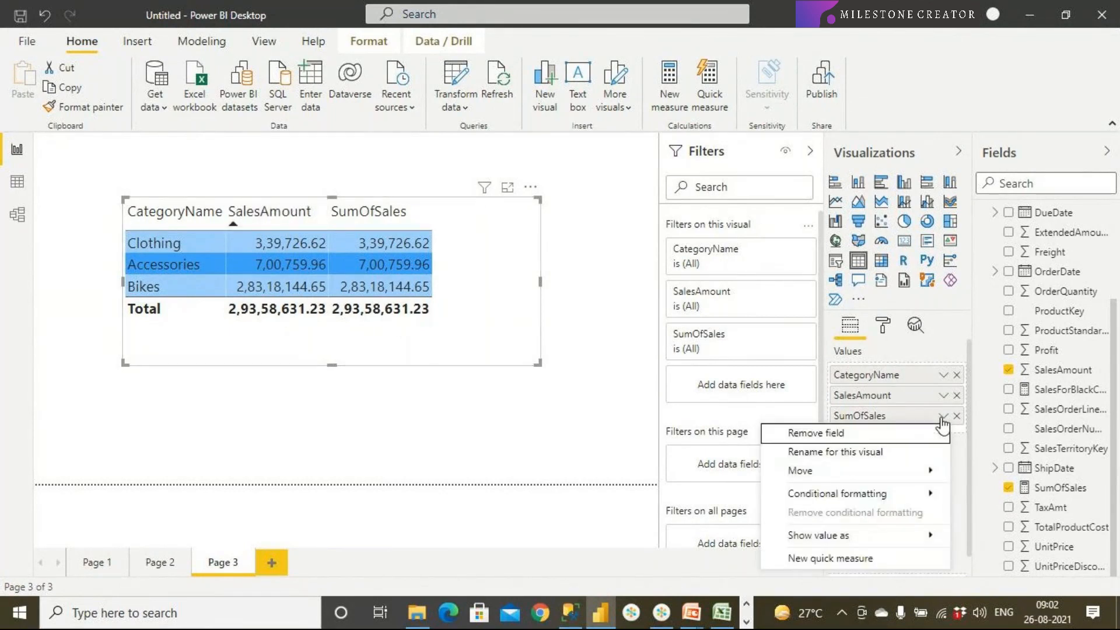
click(943, 395)
click(942, 395)
click(943, 395)
click(943, 394)
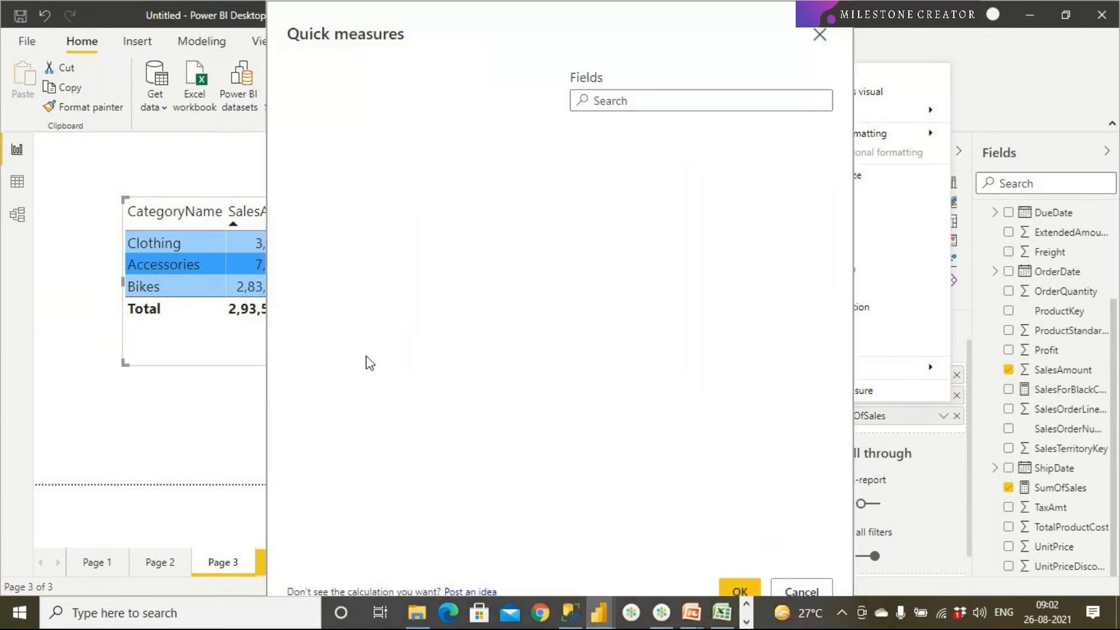
click(800, 592)
click(576, 423)
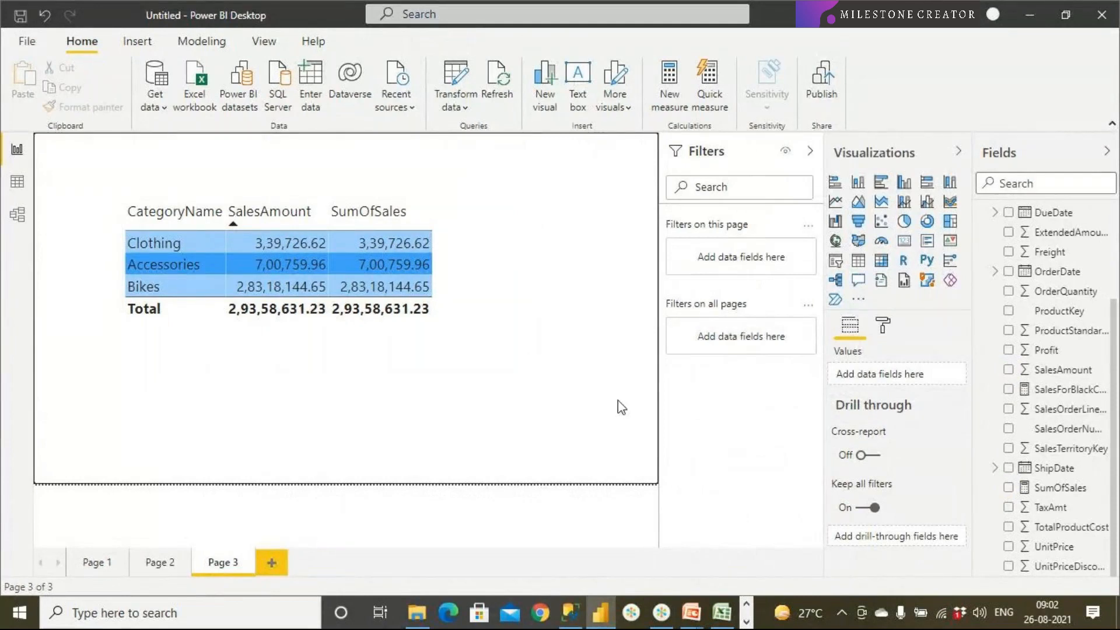
Reselect the table visual and remove the SalesAmount field from it.
click(884, 326)
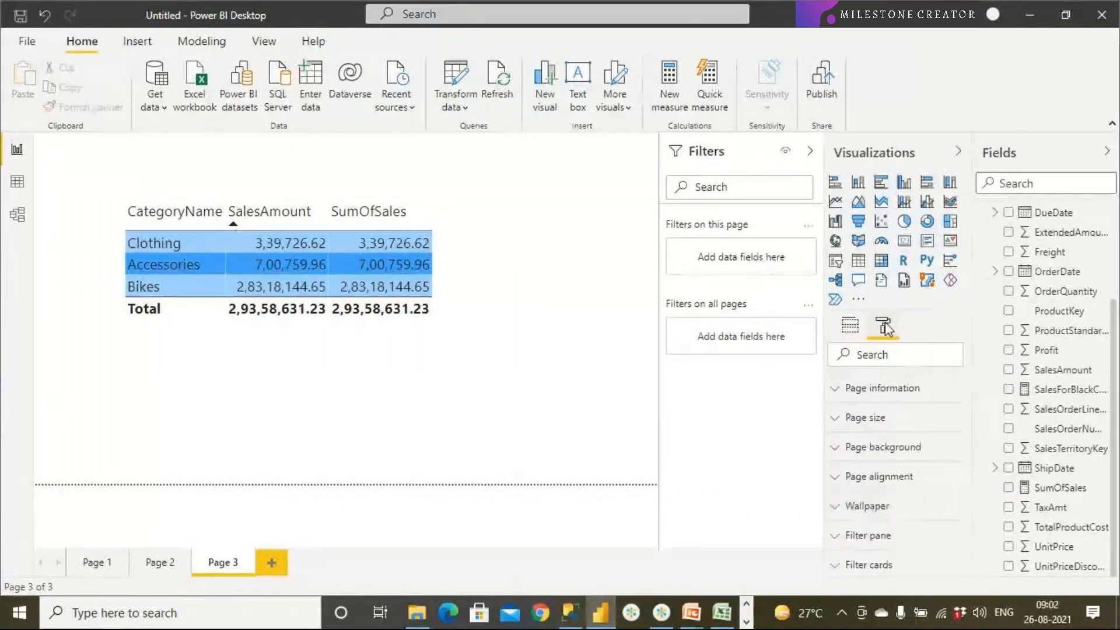
click(848, 326)
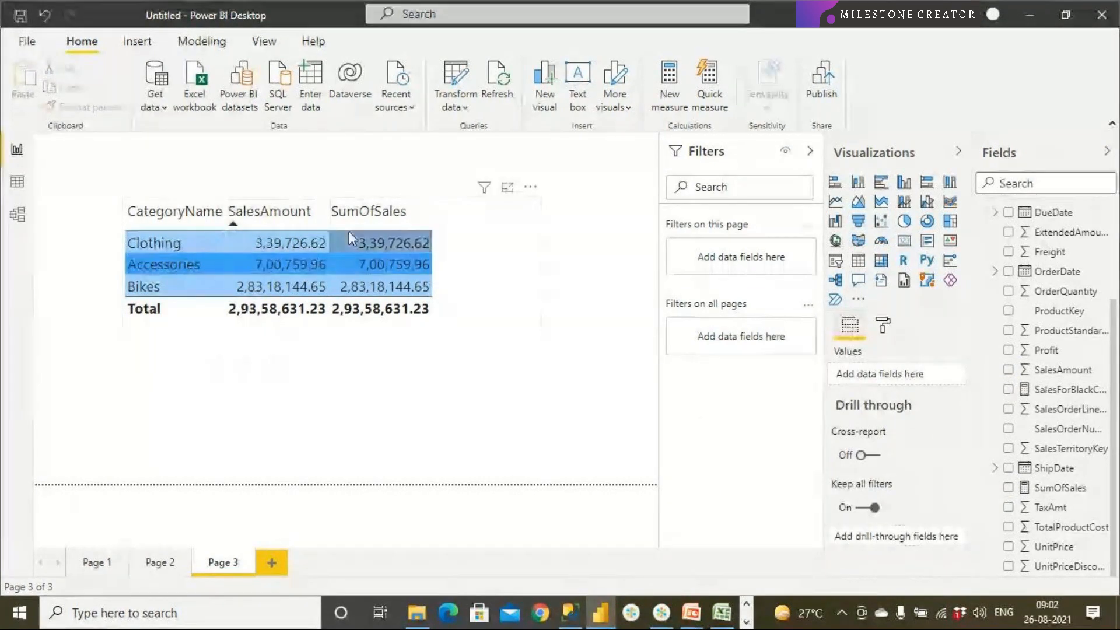
click(486, 223)
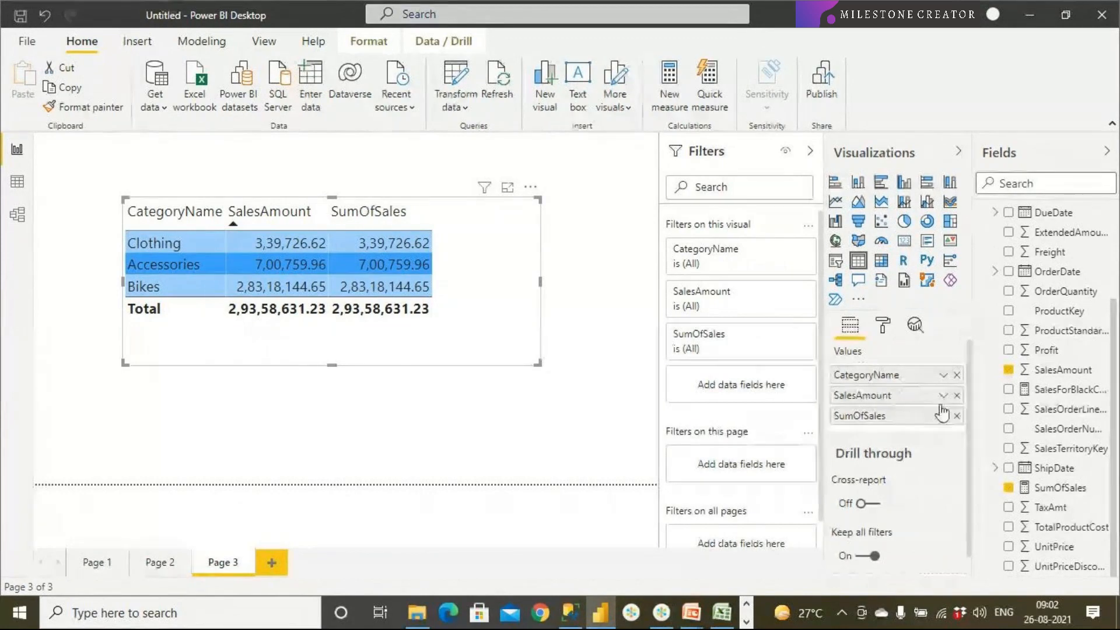
click(956, 396)
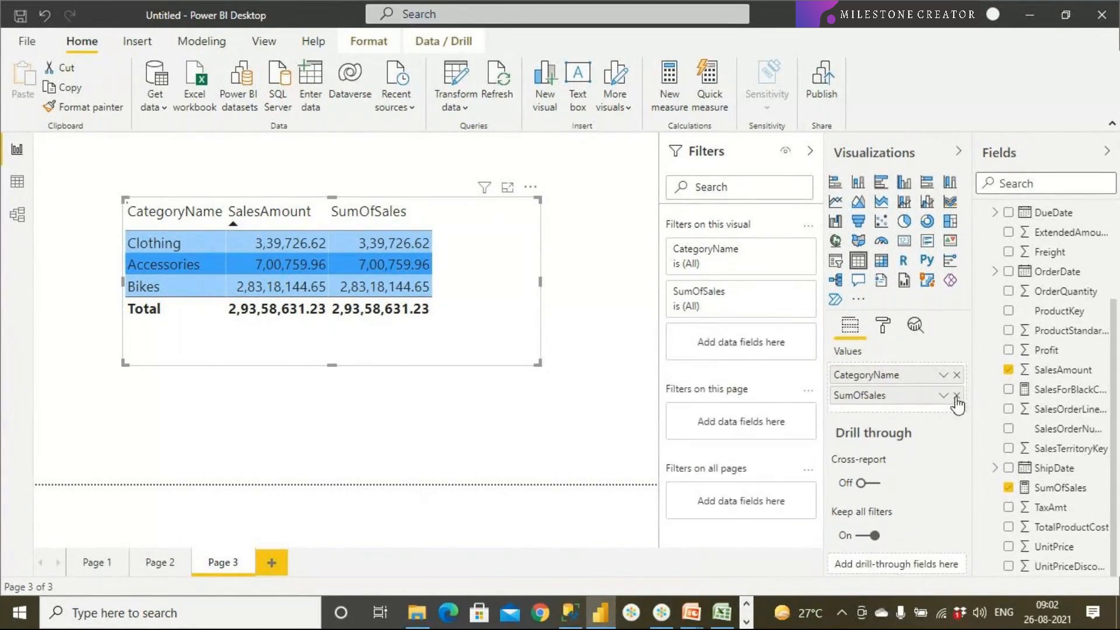
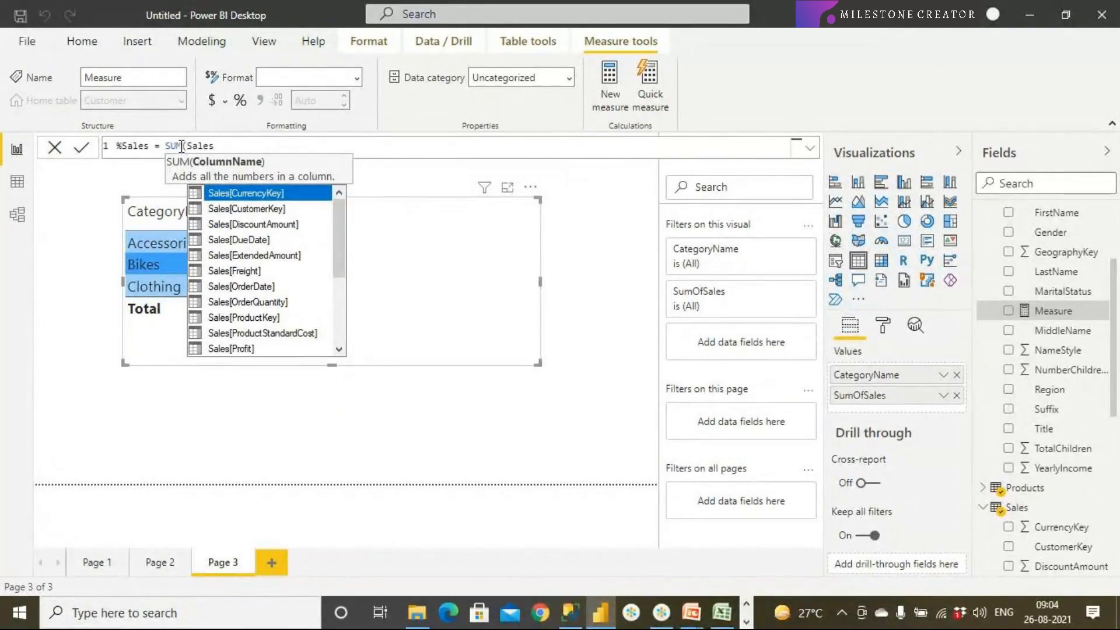
Complete the %Sales measure expression as SUM(Sales[SalesAmount]).
text(am)
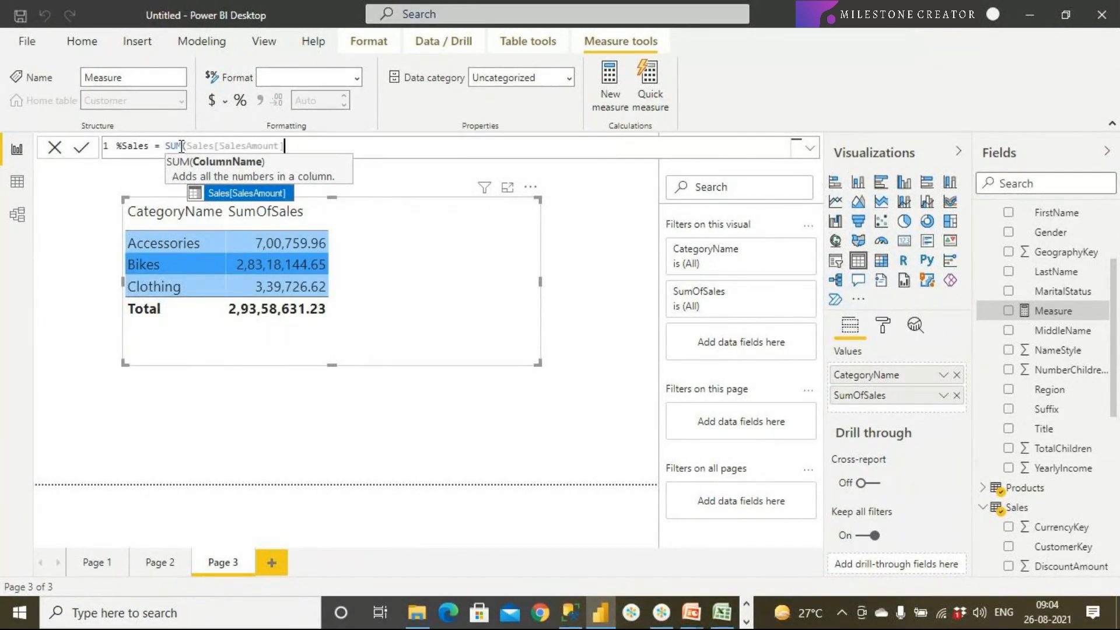
key(Tab)
text())
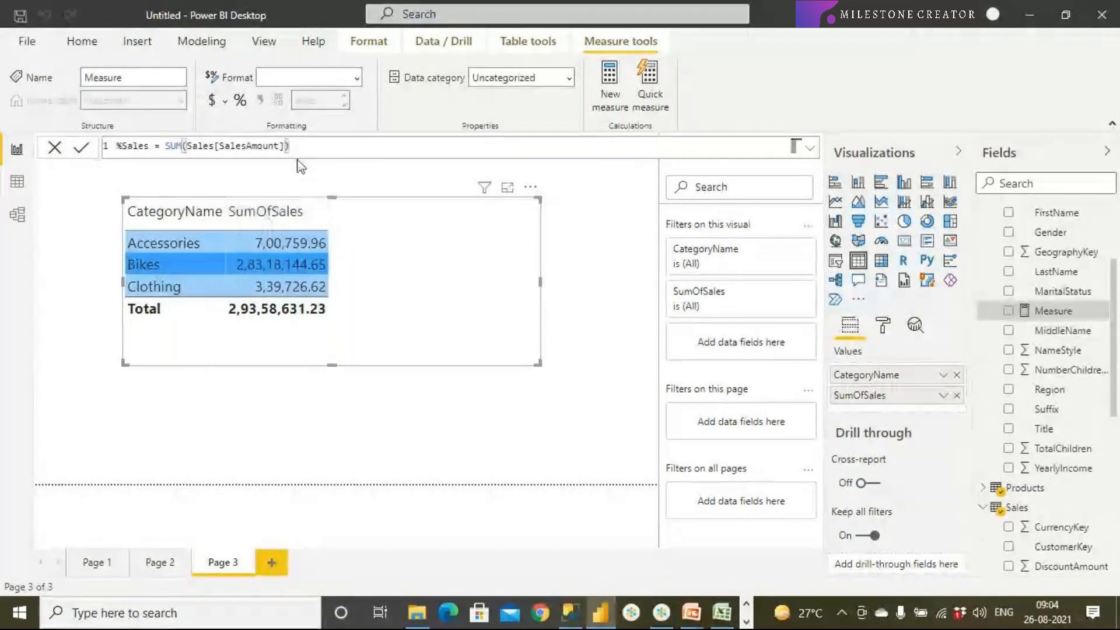
Replace the SUM expression in the %Sales formula with the [SumOfSales] measure.
drag(290, 146, 165, 148)
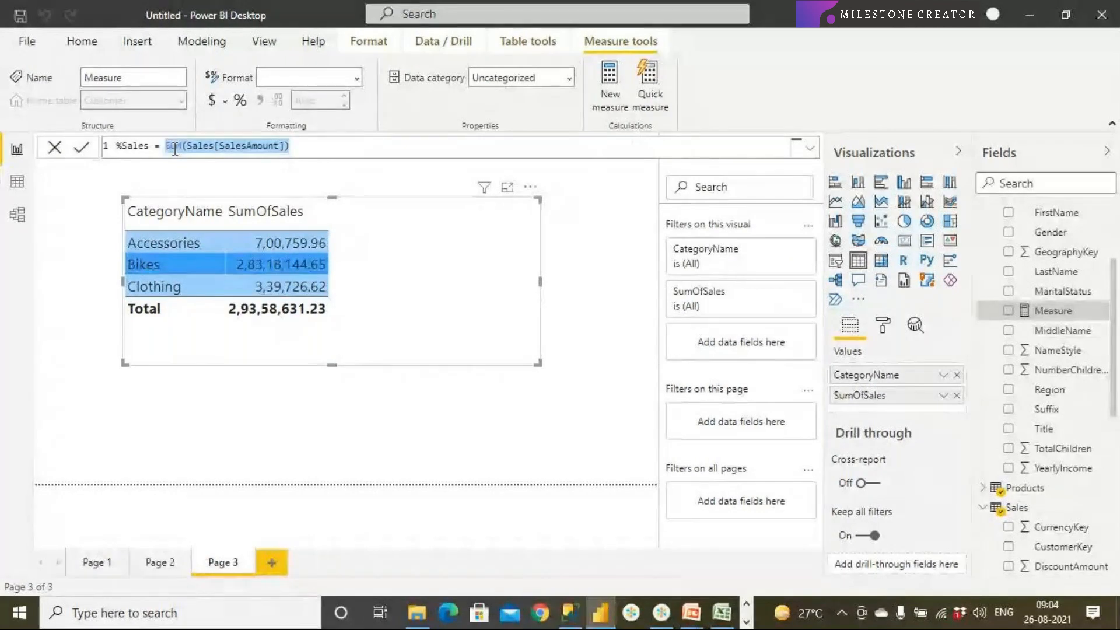
text([)
key(Tab)
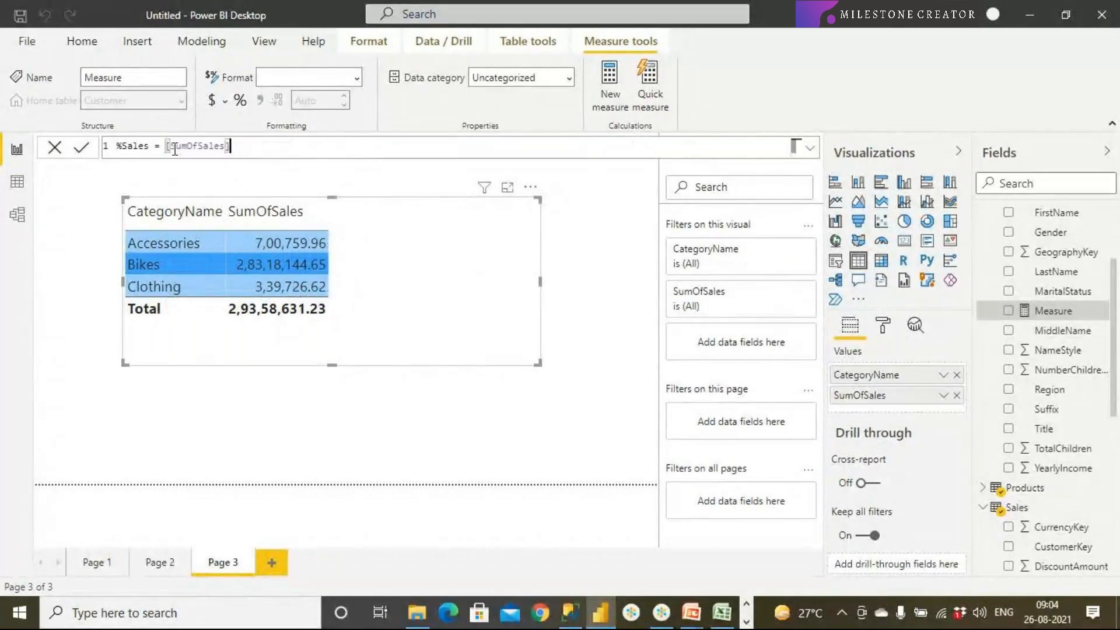
Divide [SumOfSales] by CALCULATE(Sales[SumOfSales],ALL(Sales)) in the %Sales formula and commit the measure.
text(/Ca)
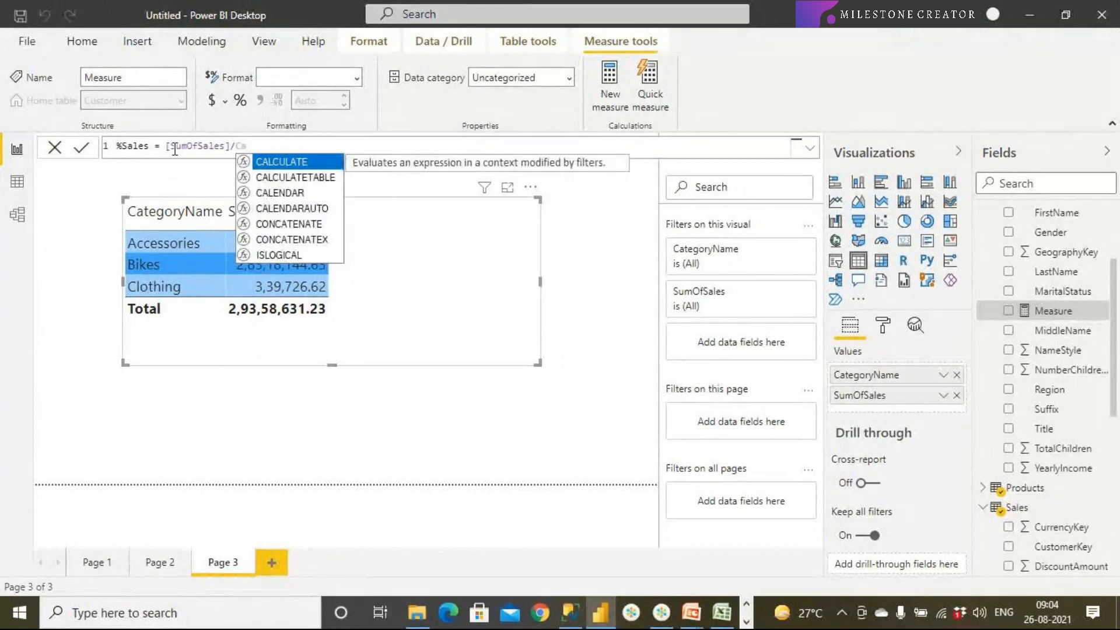
text(l)
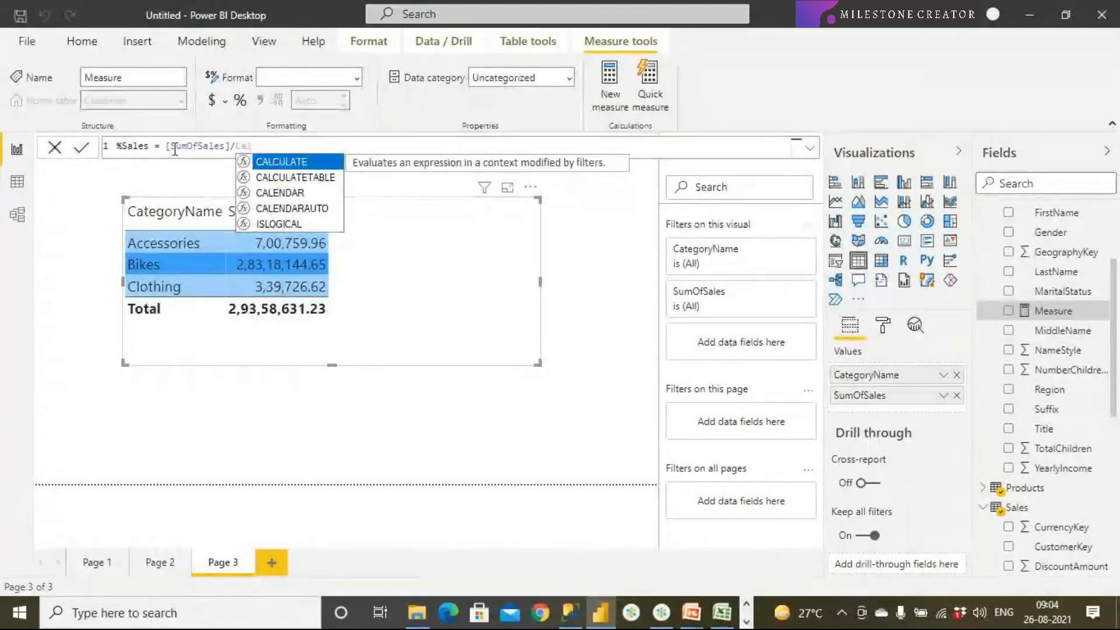
key(Tab)
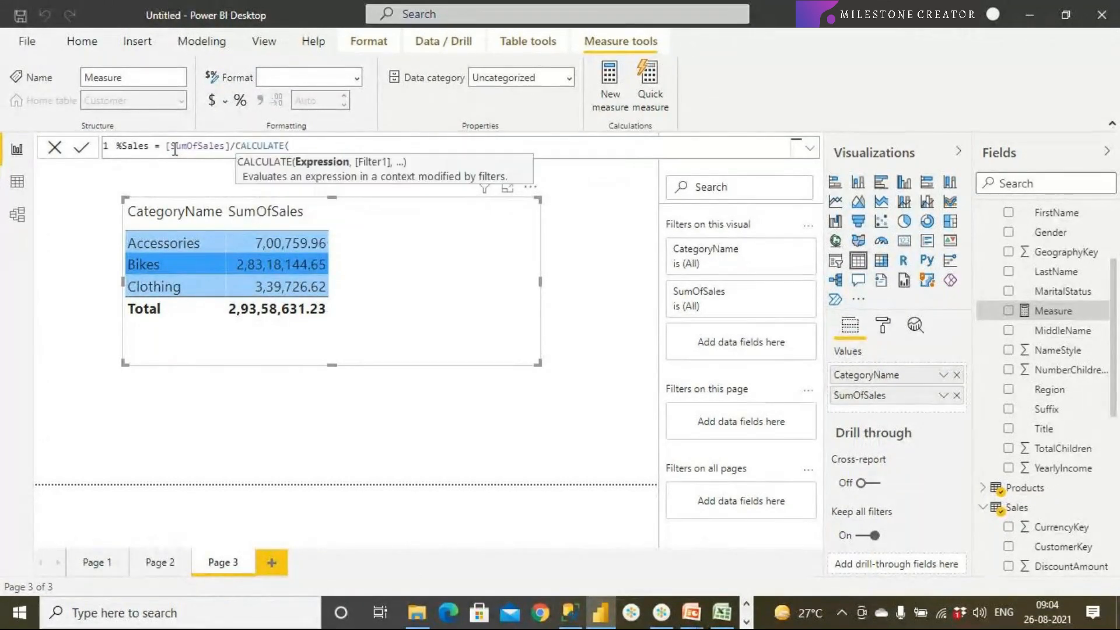
text(s)
key(BackSpace)
text(Sales)
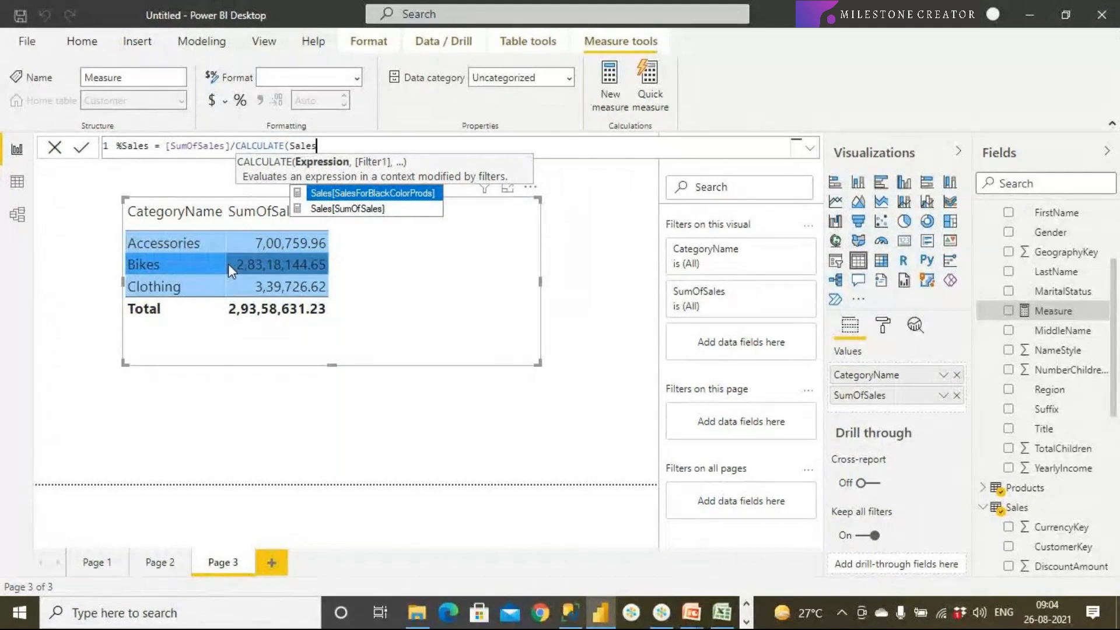
click(345, 211)
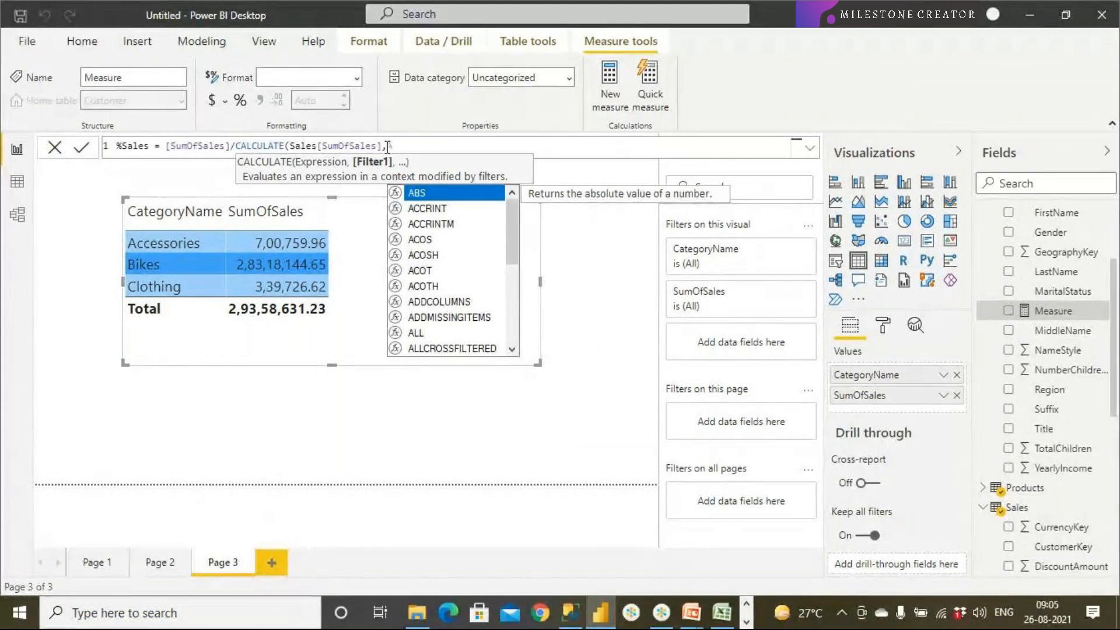
text(All)
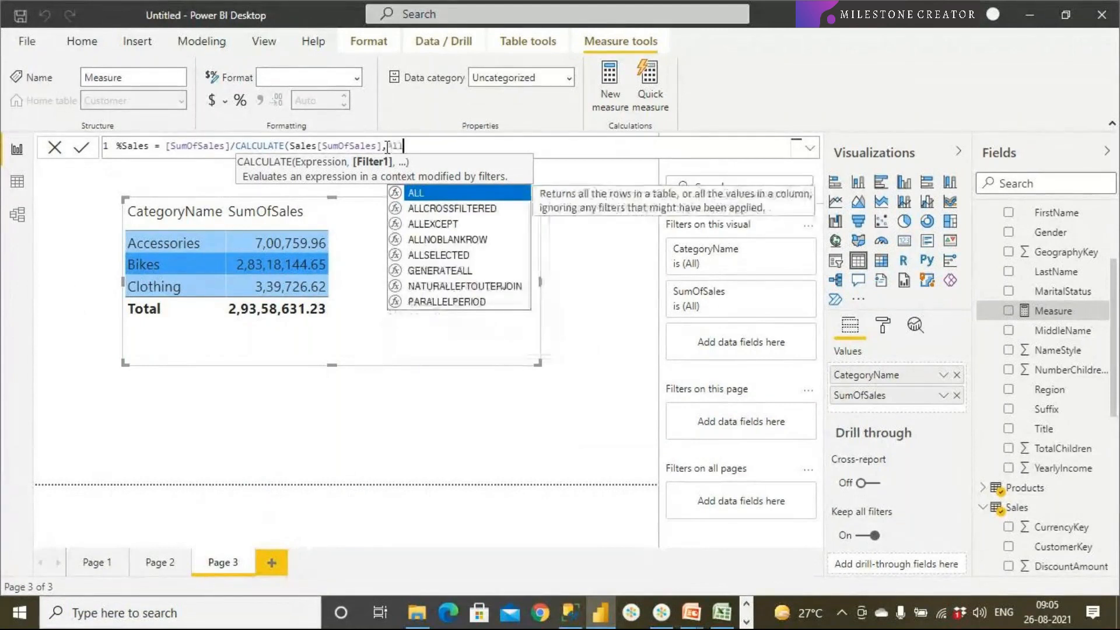
click(416, 196)
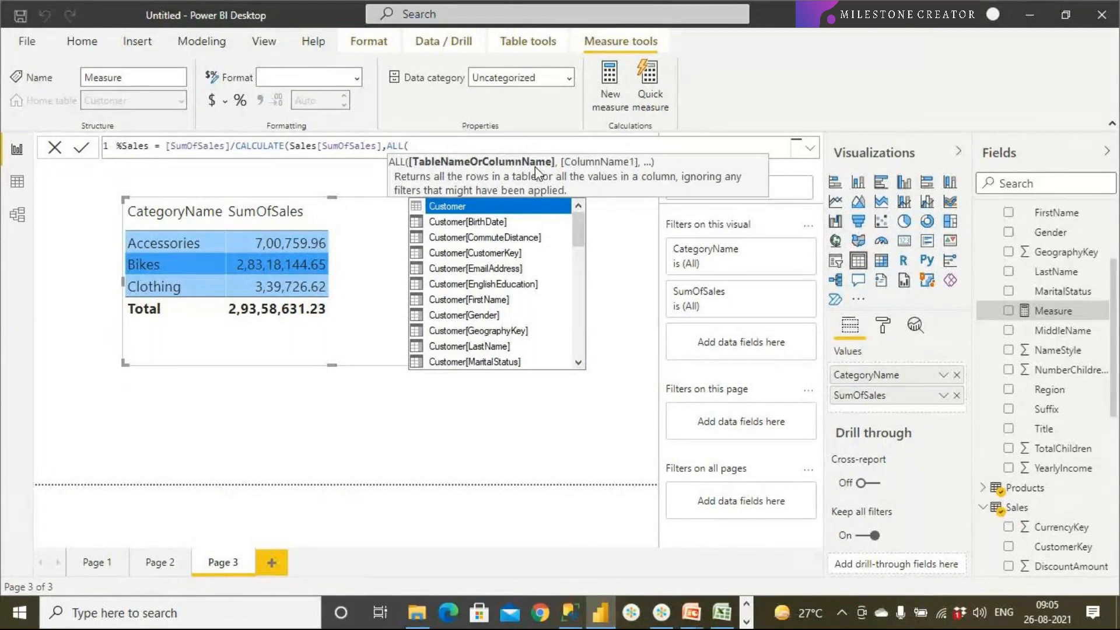
text(Sales))
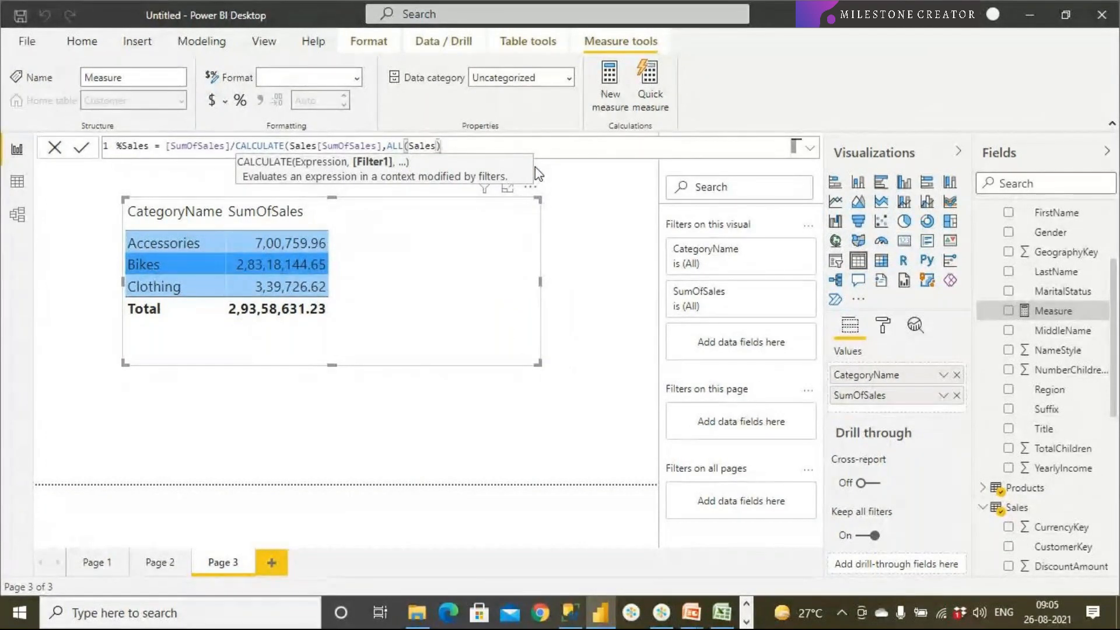
text())
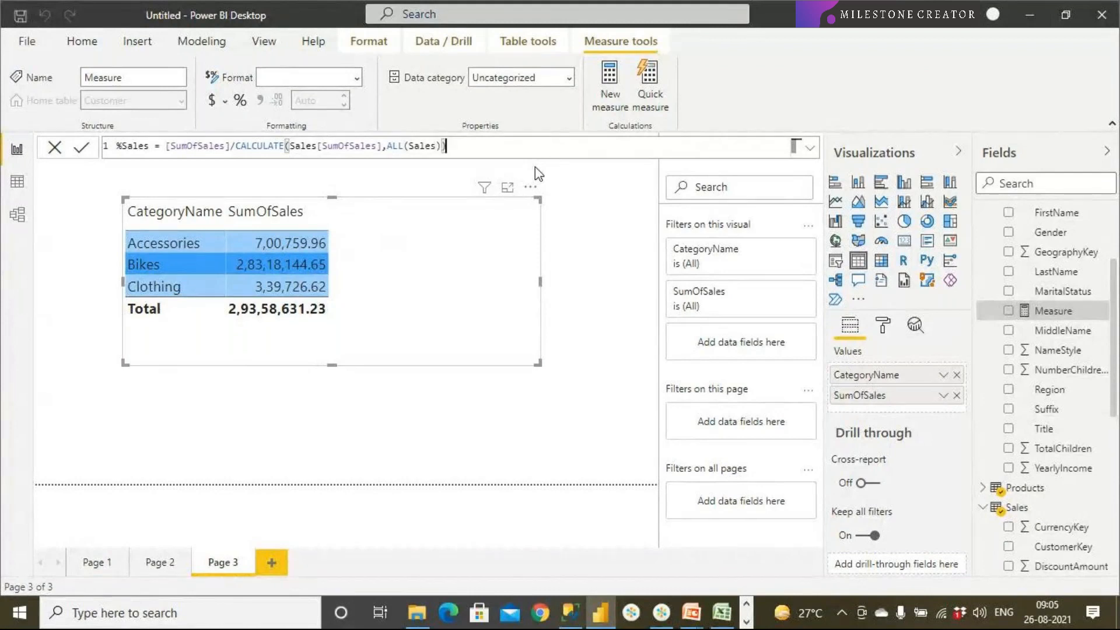
key(Return)
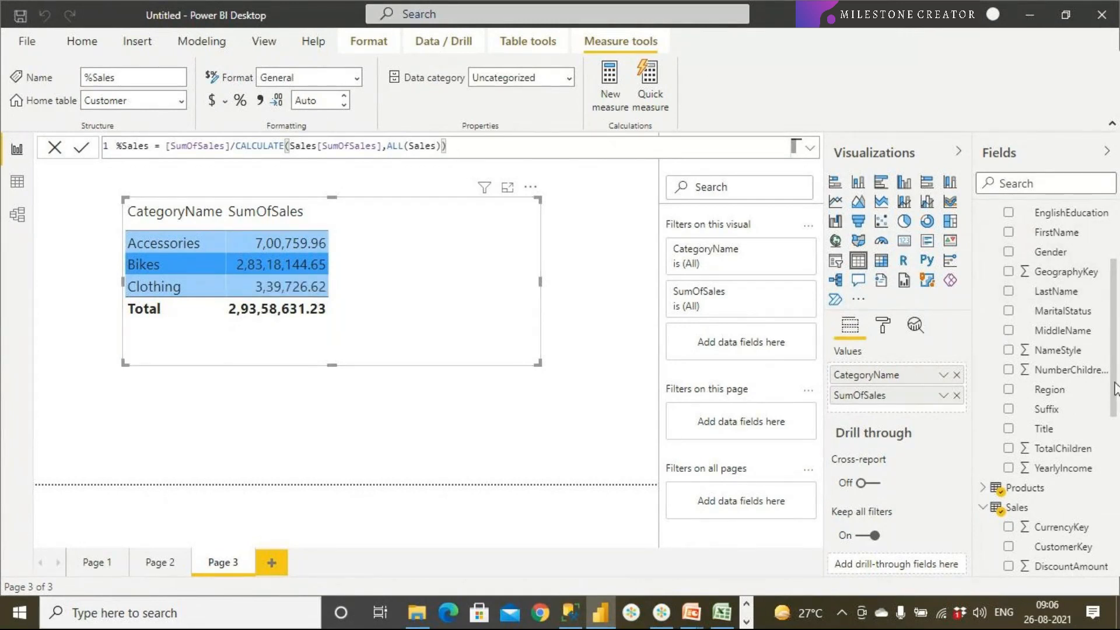
Add the %Sales measure from the Customer table to the table visual and format it as a percentage.
drag(1115, 397, 1119, 550)
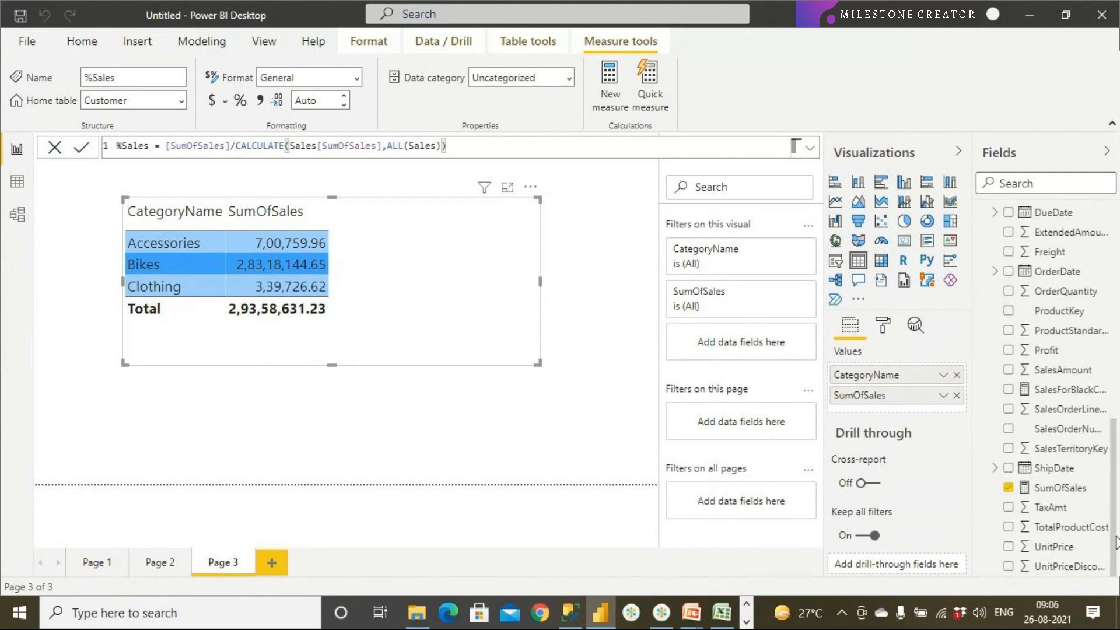
drag(1102, 507, 1115, 226)
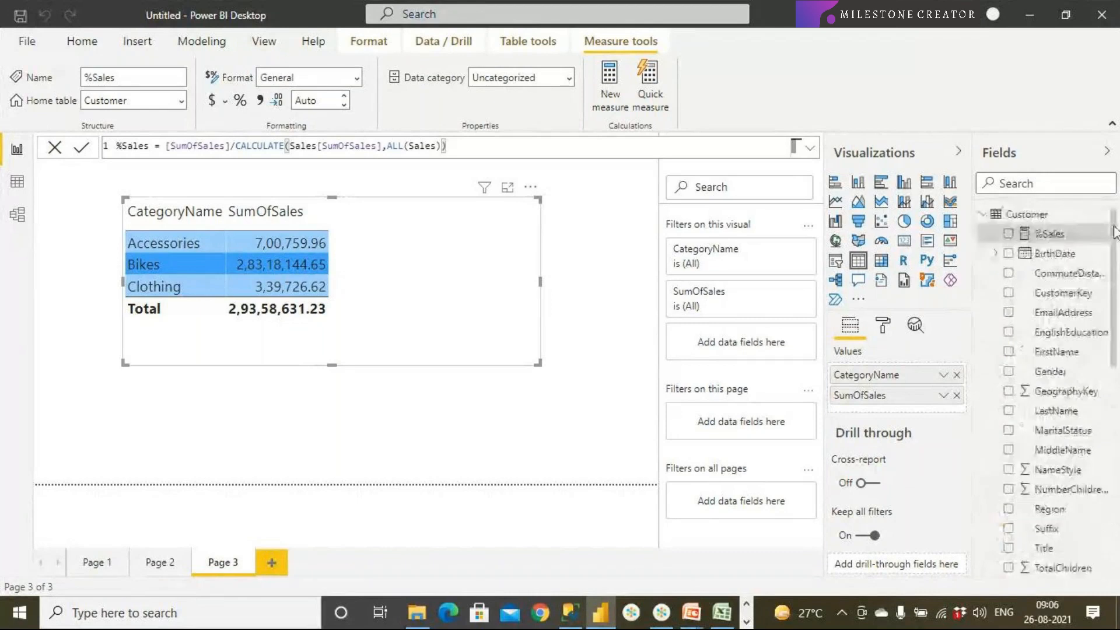
drag(1023, 245, 377, 236)
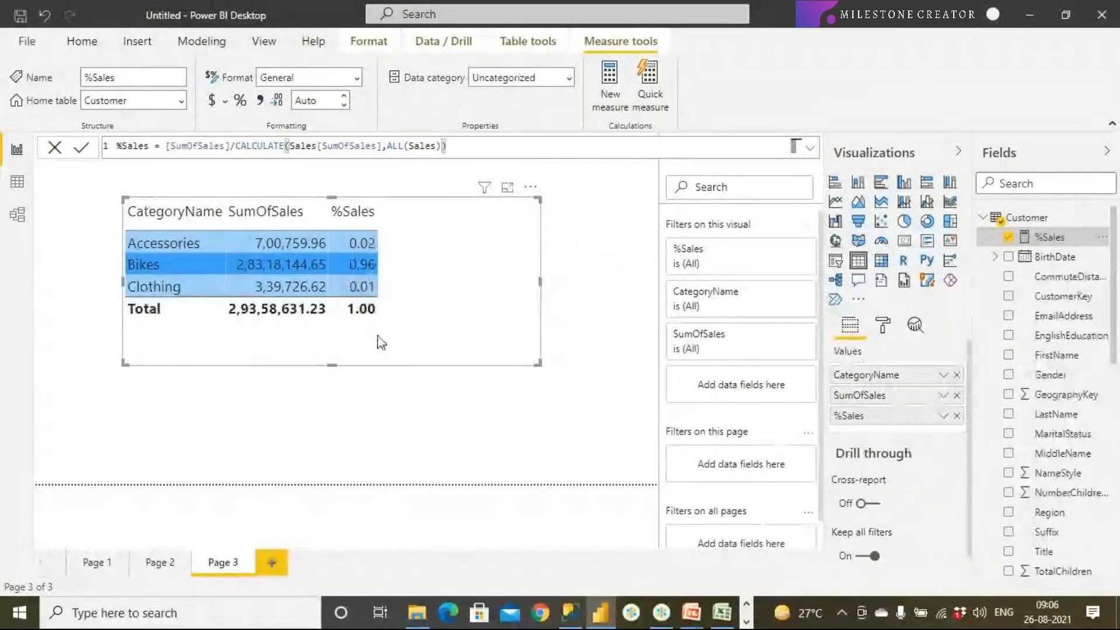
click(241, 104)
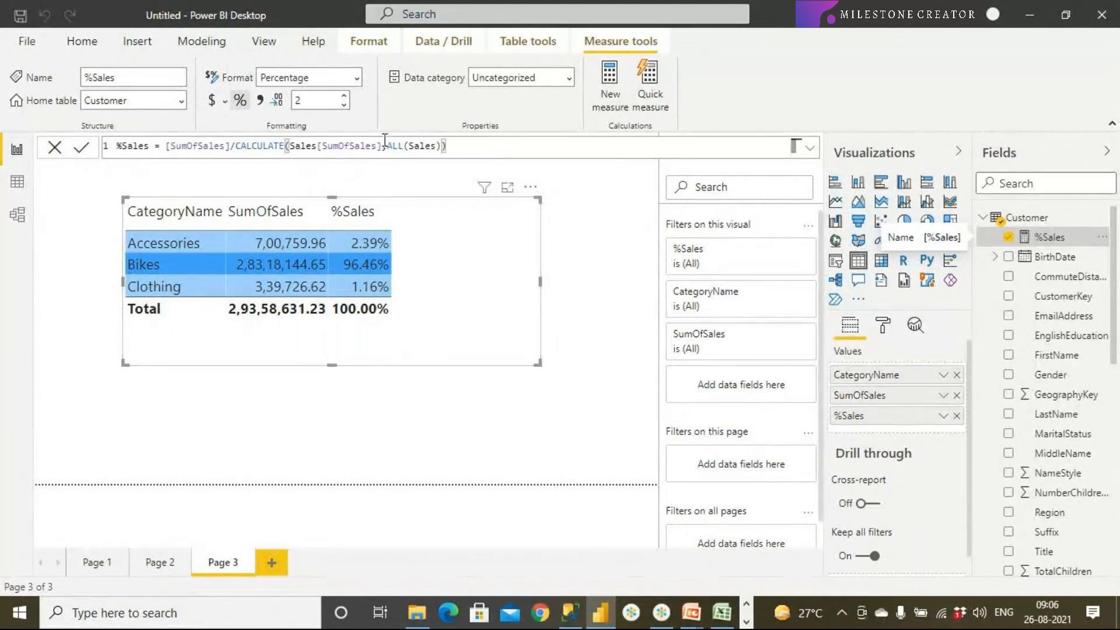
drag(382, 146, 409, 146)
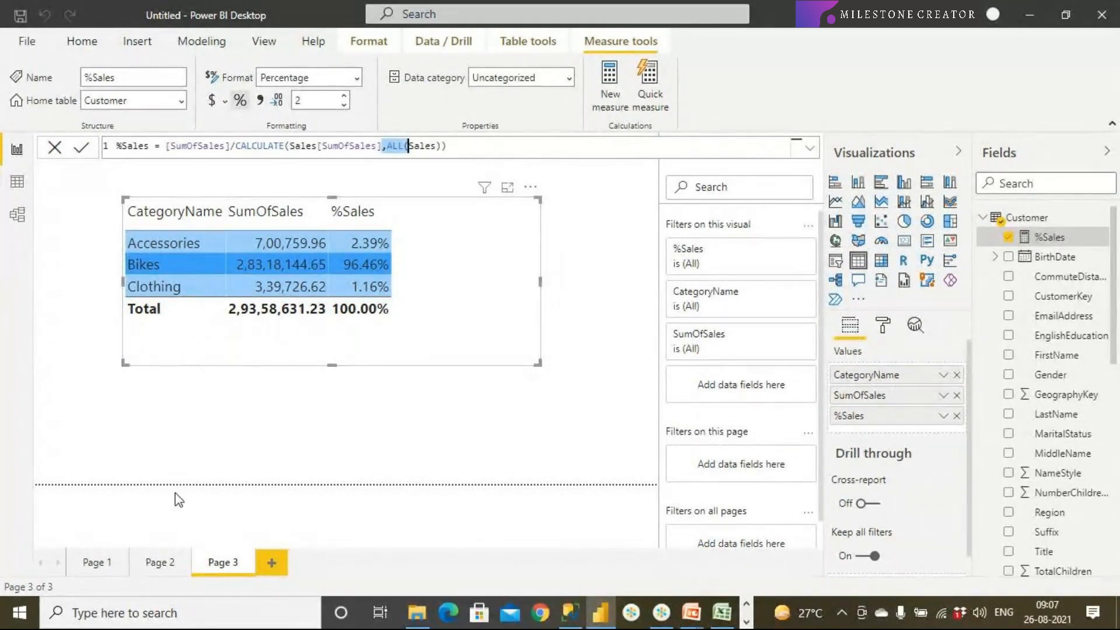
Add a new report page, collapse the Customer and Sales field lists, and expand the Products fields.
click(270, 562)
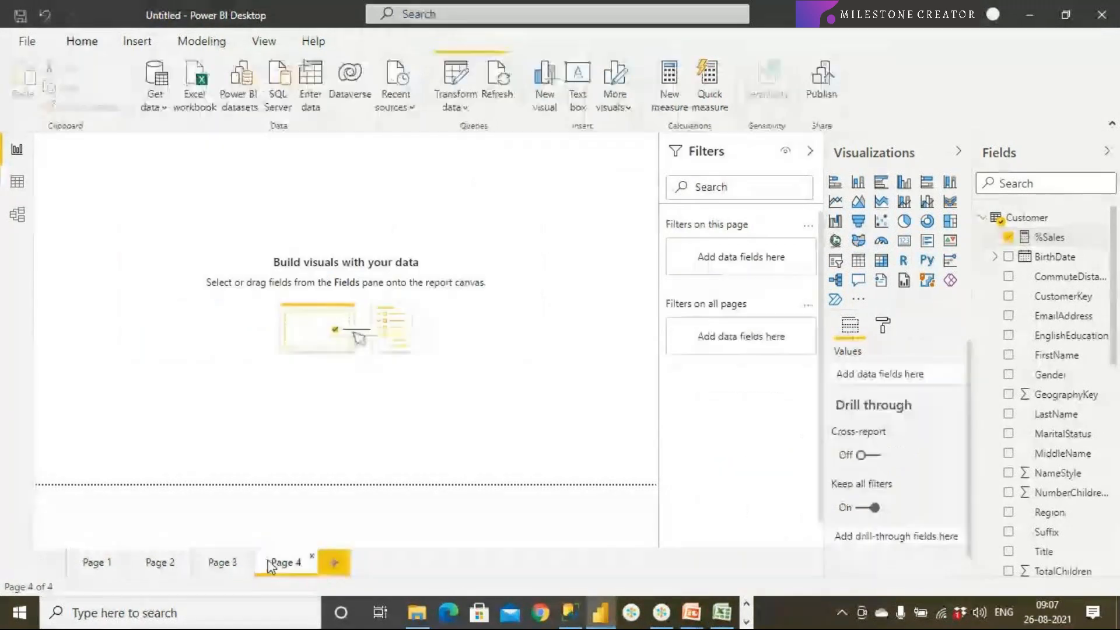
click(982, 217)
click(984, 257)
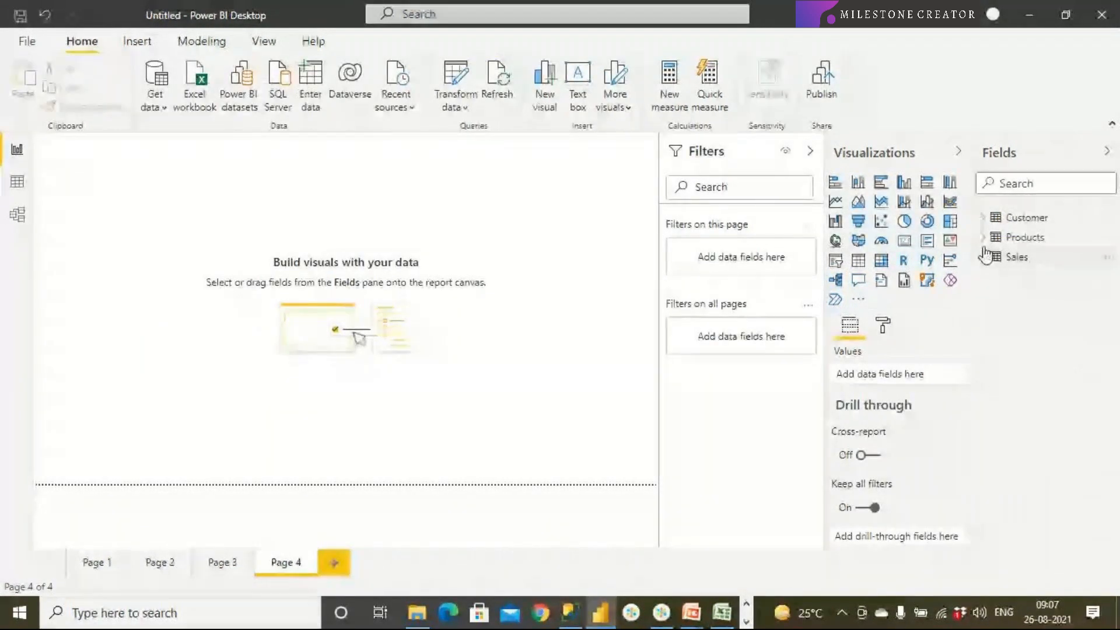
click(983, 237)
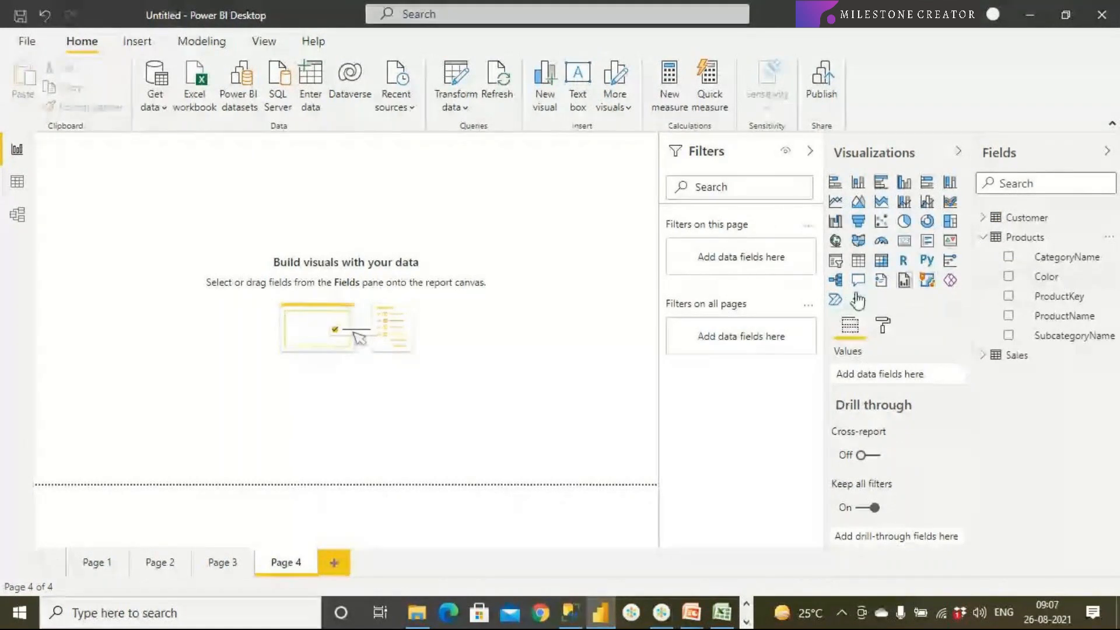
Insert a table visual on the new page, enlarge it, and move it toward the page's upper-left area.
click(857, 261)
drag(143, 192, 278, 242)
drag(323, 343, 474, 394)
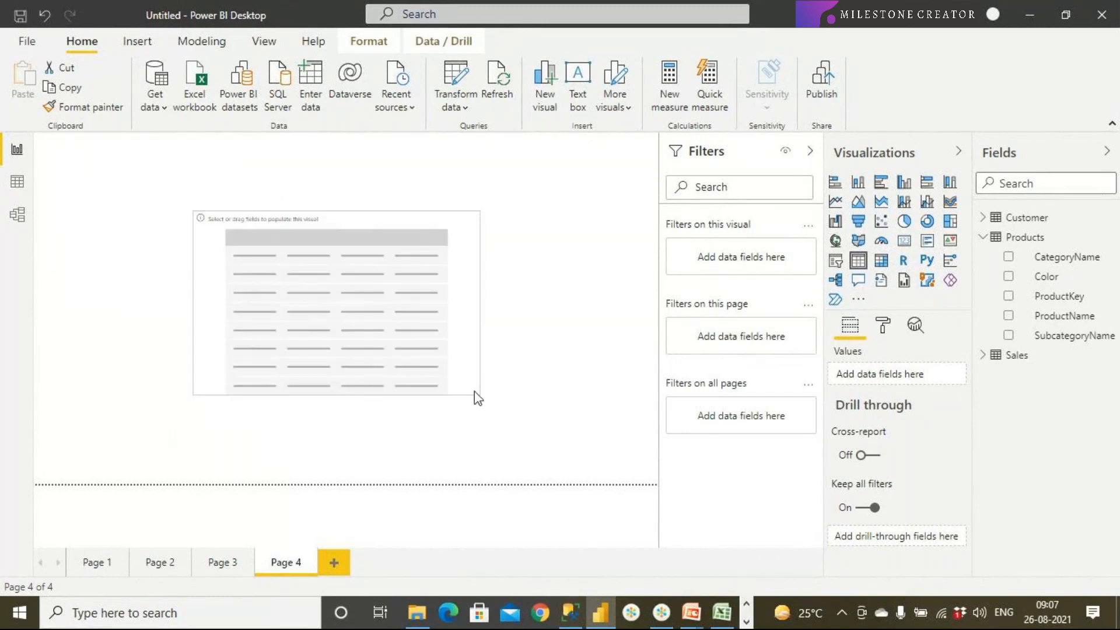
drag(342, 227, 286, 199)
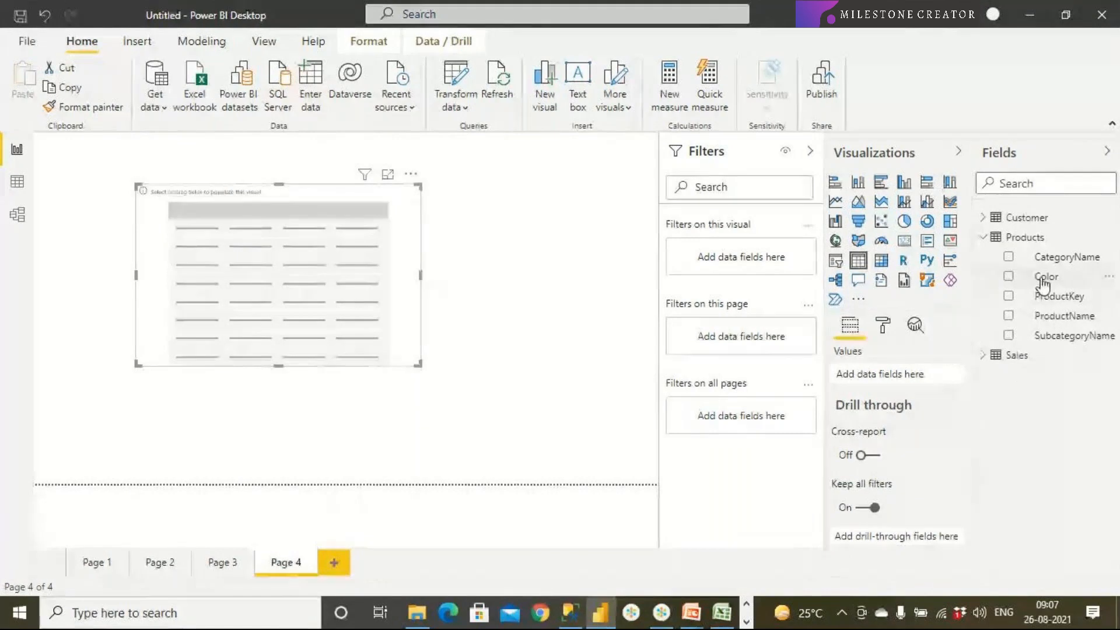
Add the Products Color field and the Sales SumOfSales measure to the empty table visual on Page 4.
drag(1043, 285, 276, 270)
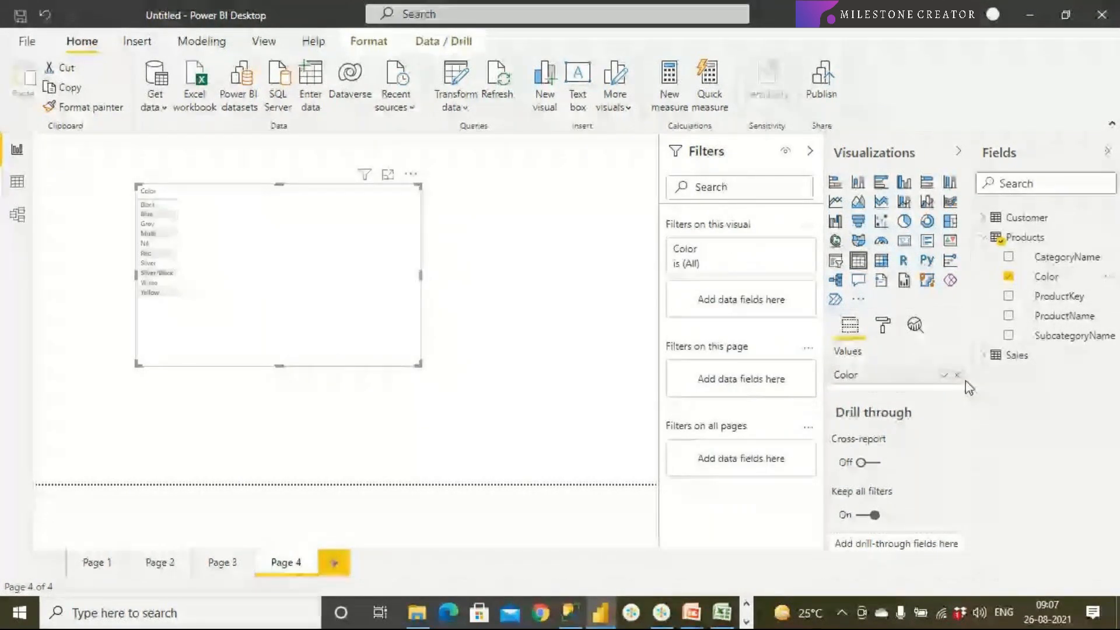
click(983, 354)
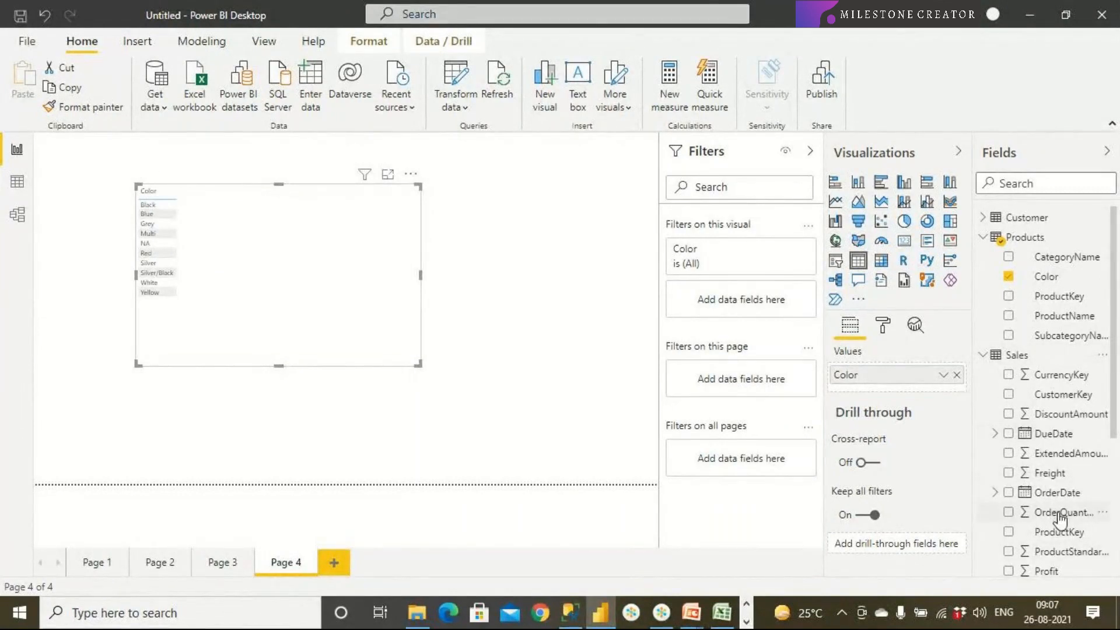
scroll(1060, 516, down, 5)
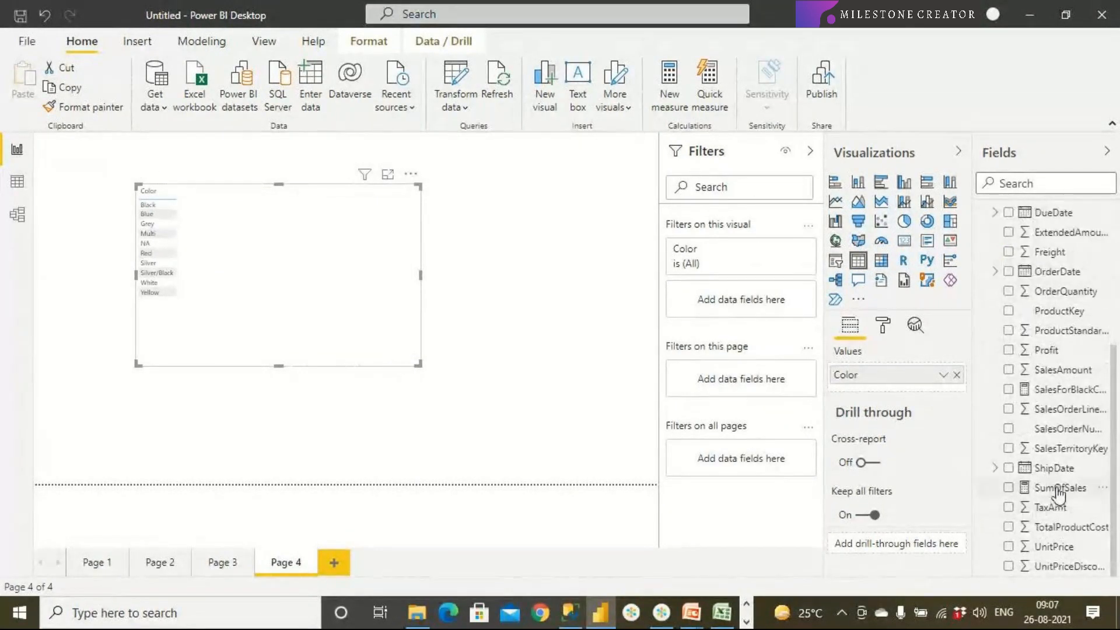
drag(1058, 488, 307, 264)
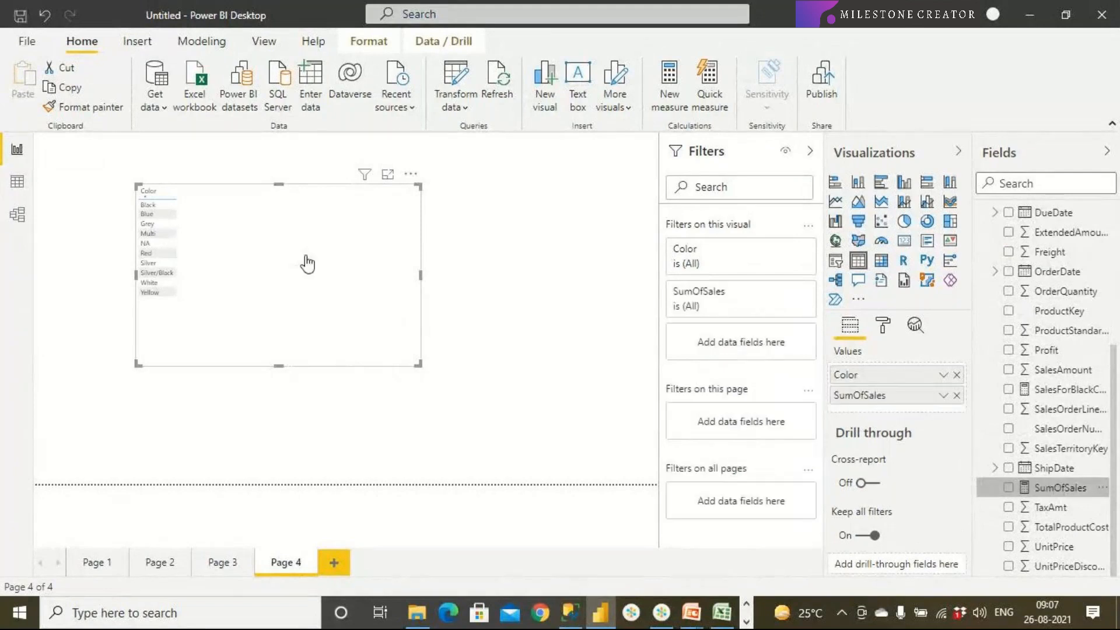
Copy the formatting of the category table on Page 3 onto the color table on Page 4 with Format Painter.
click(225, 565)
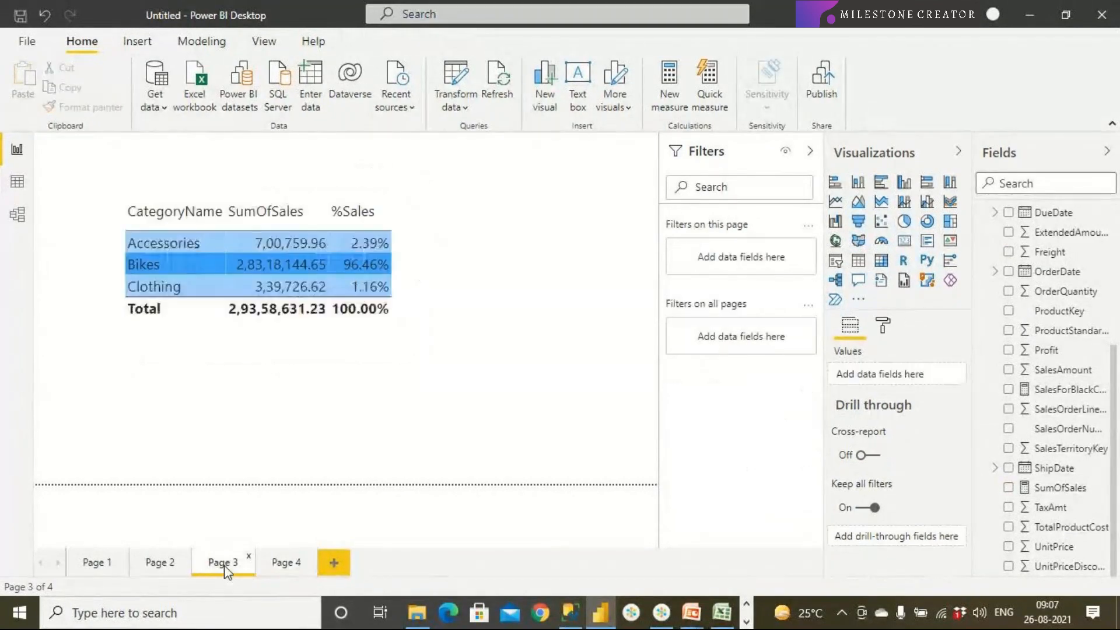
click(181, 311)
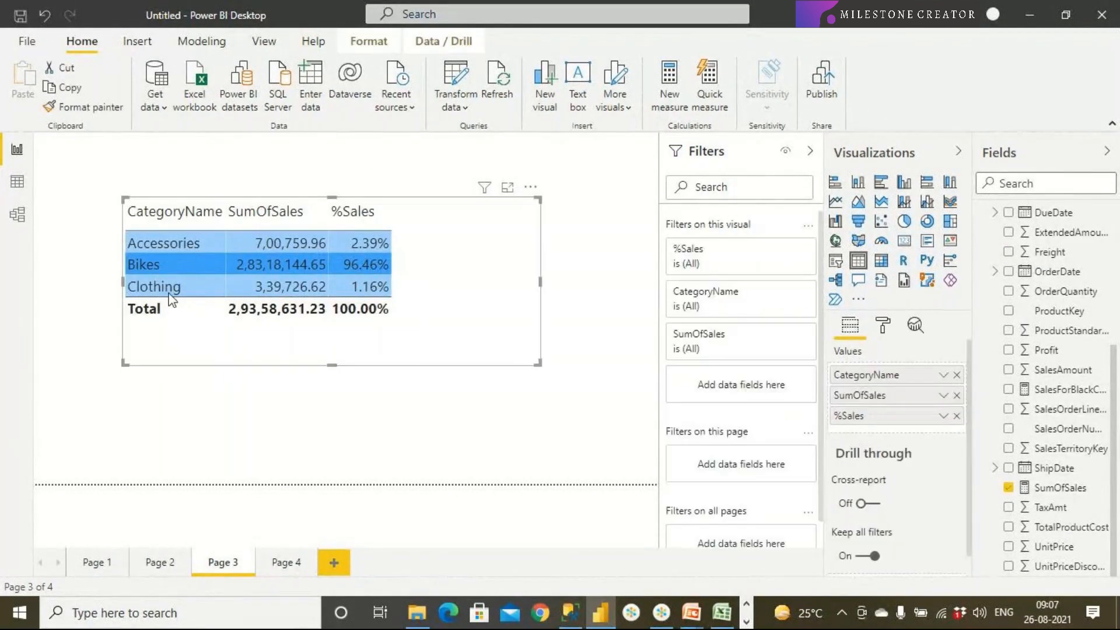
click(104, 112)
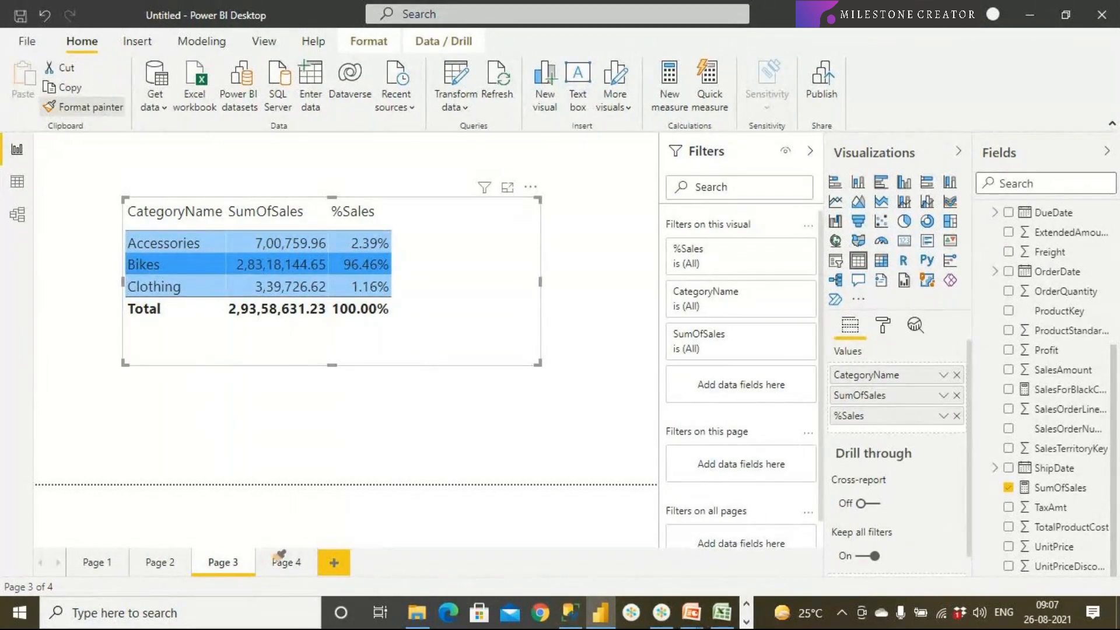
click(286, 563)
click(321, 274)
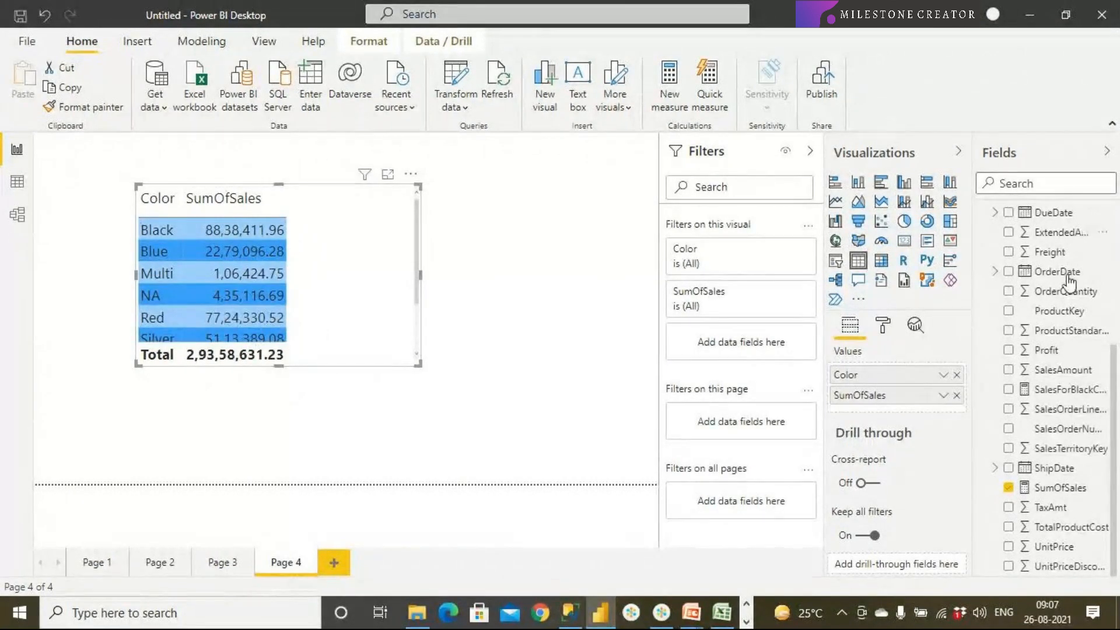
Add the %Sales measure from the Customer table to the color table and display the measure's formula.
scroll(1068, 273, up, 3)
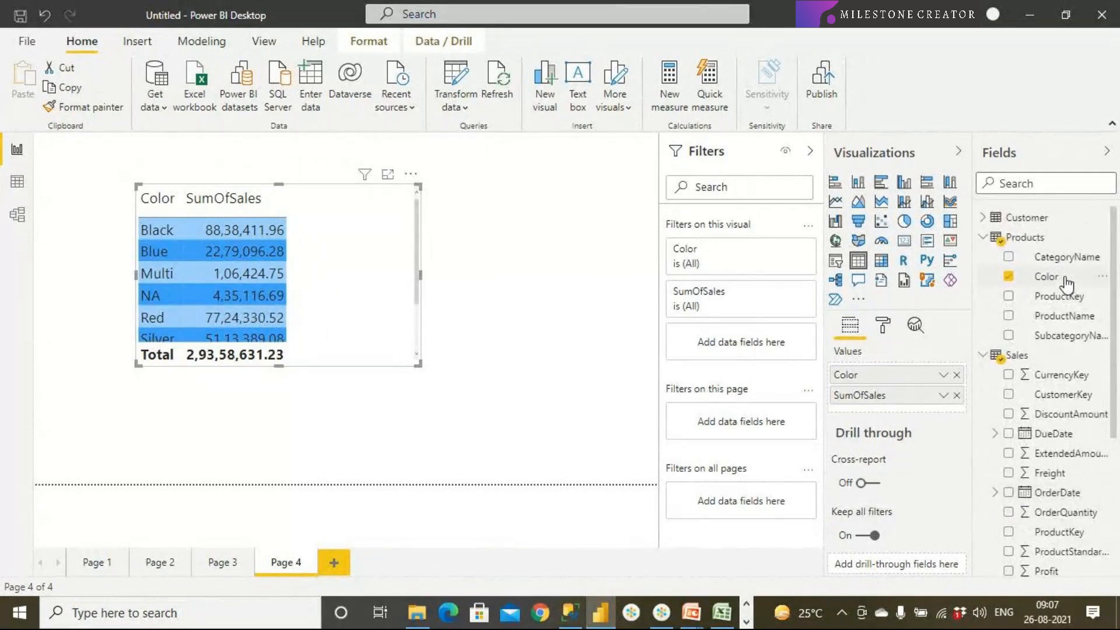
click(983, 218)
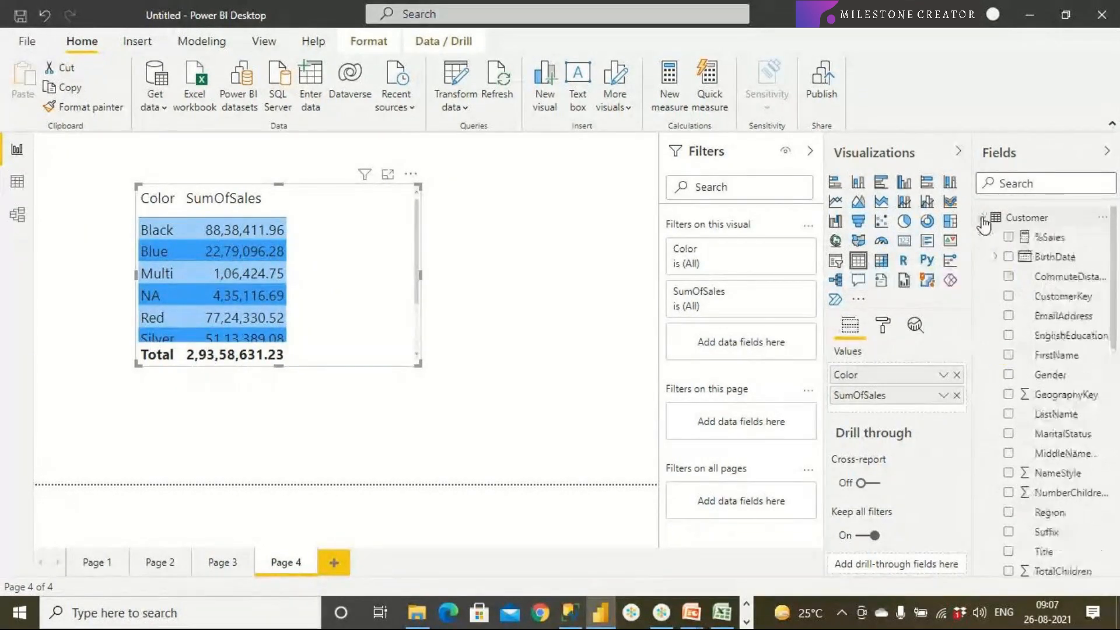
drag(1049, 237, 381, 256)
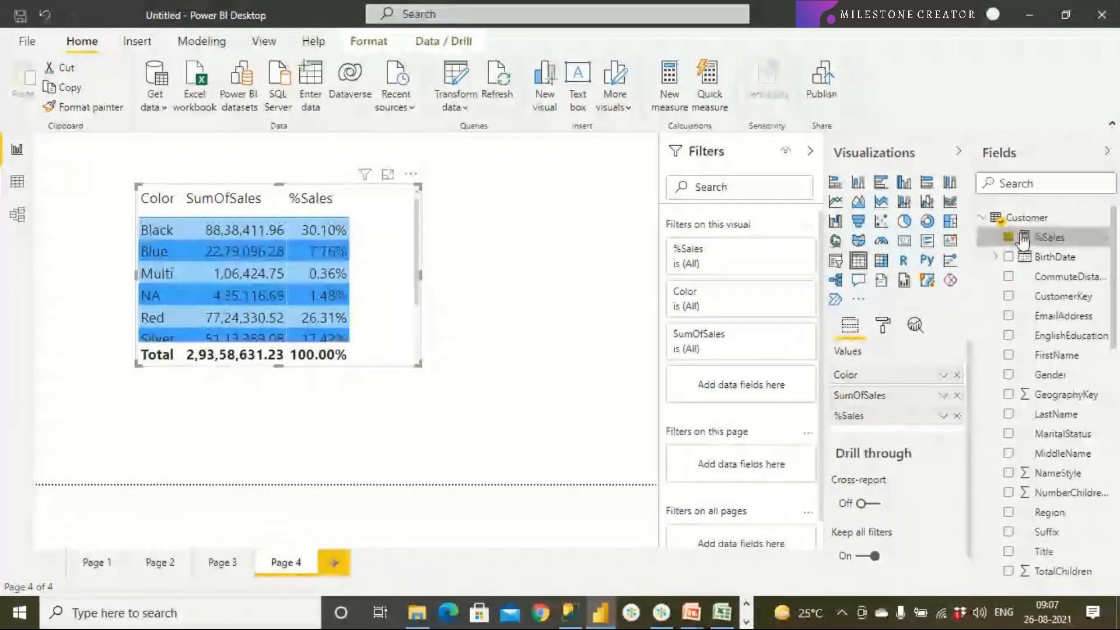
click(1041, 243)
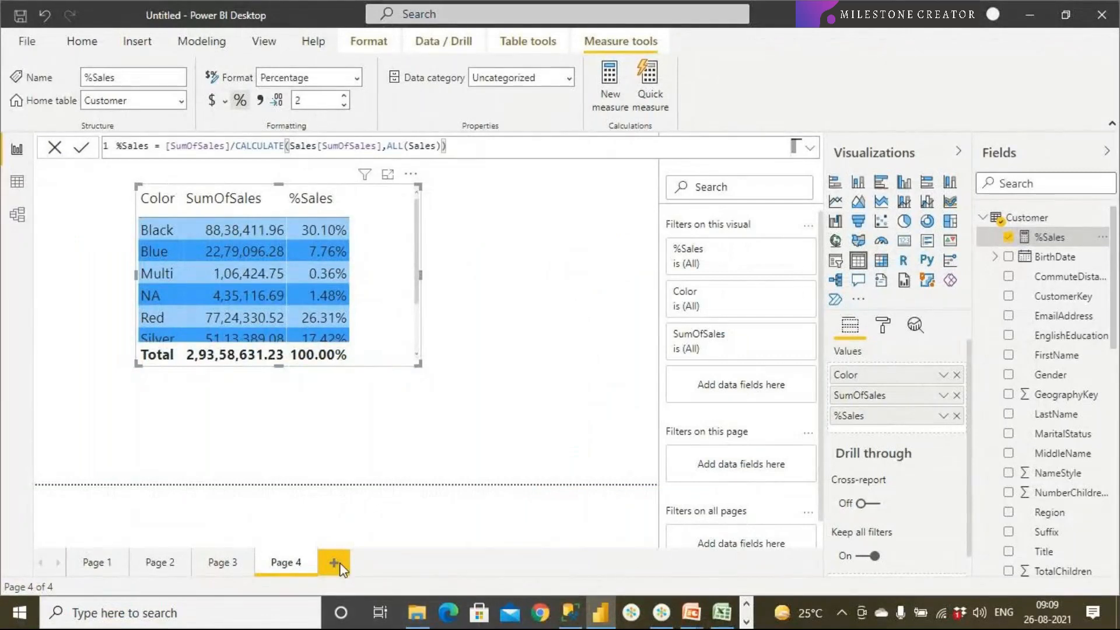
Add a fifth report page and collapse the Customer and Products field lists.
click(334, 562)
double_click(342, 563)
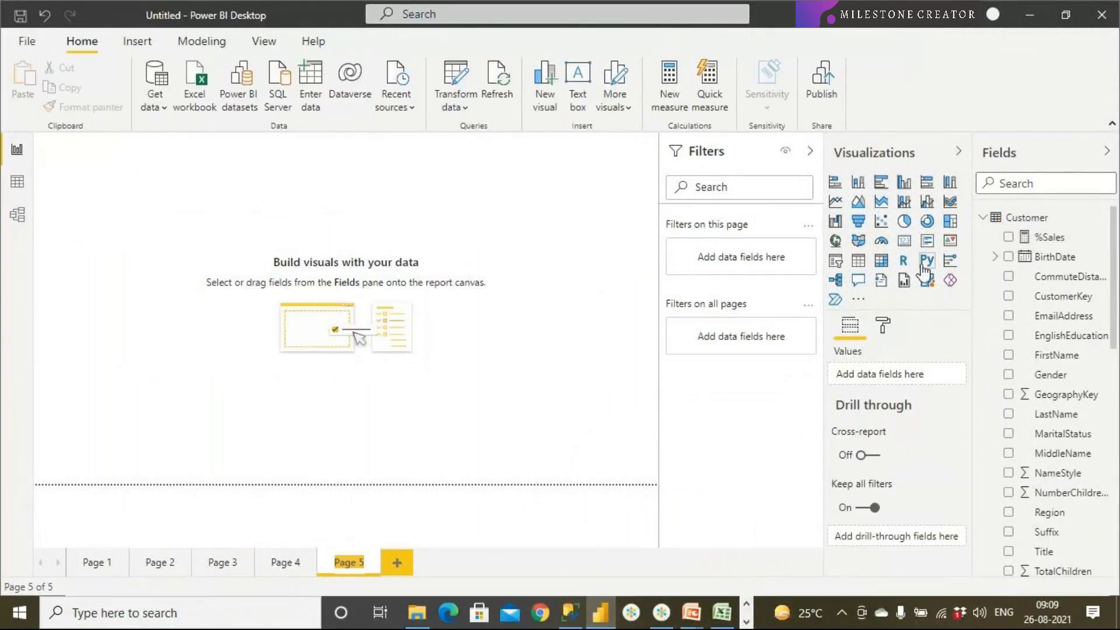
click(984, 218)
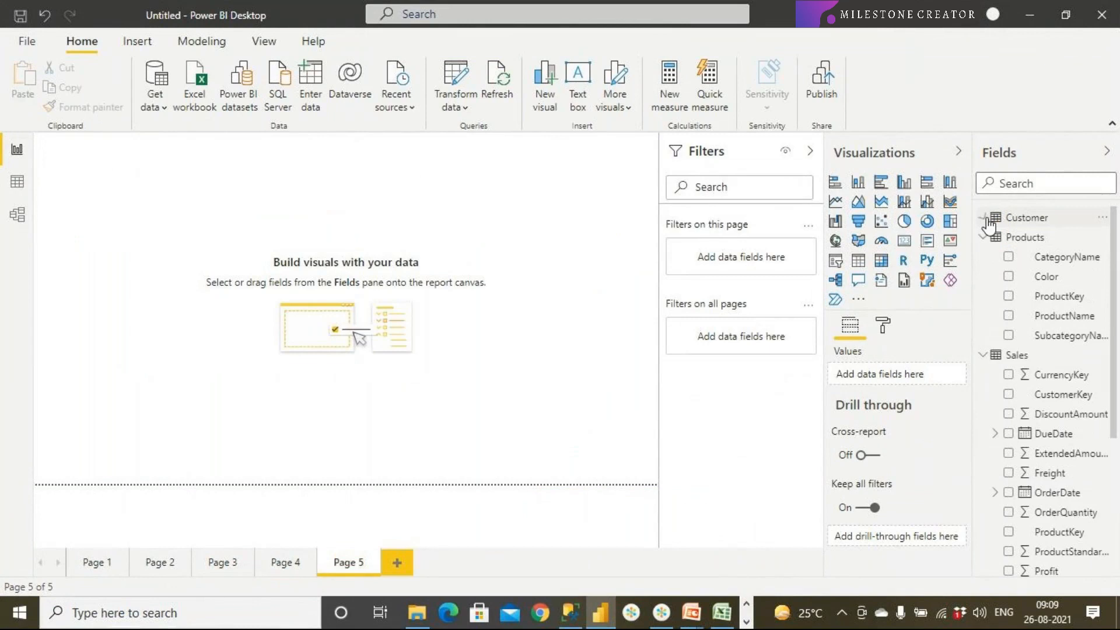
click(985, 239)
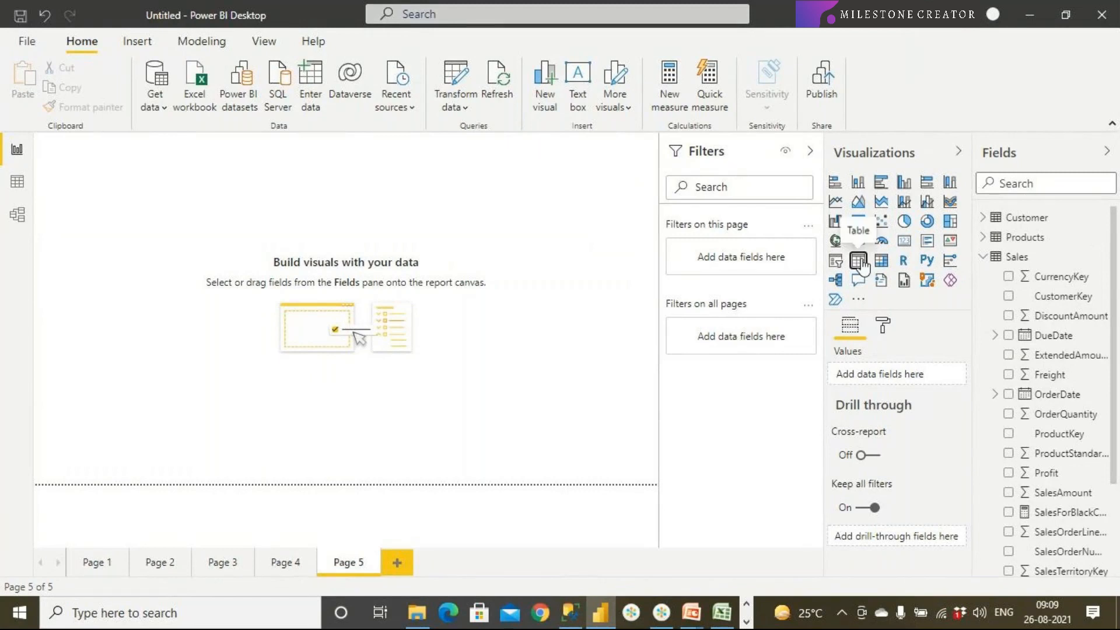
Insert a table visual on Page 5, enlarge it, and move it toward the page's upper-left area.
click(861, 262)
drag(121, 181, 304, 302)
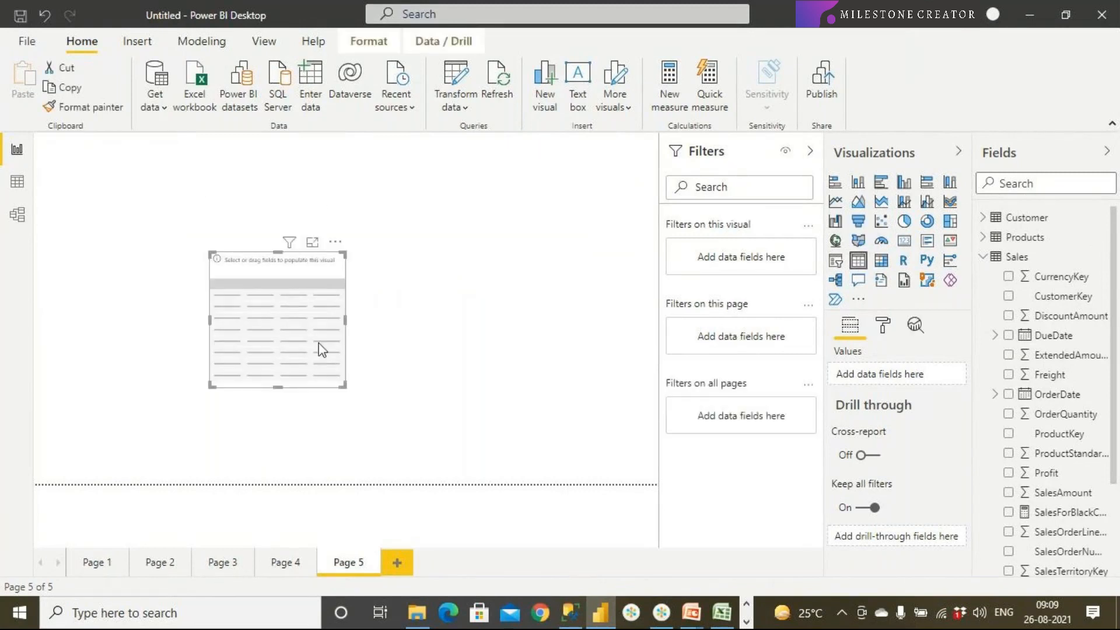
drag(344, 385, 542, 455)
drag(424, 332, 363, 277)
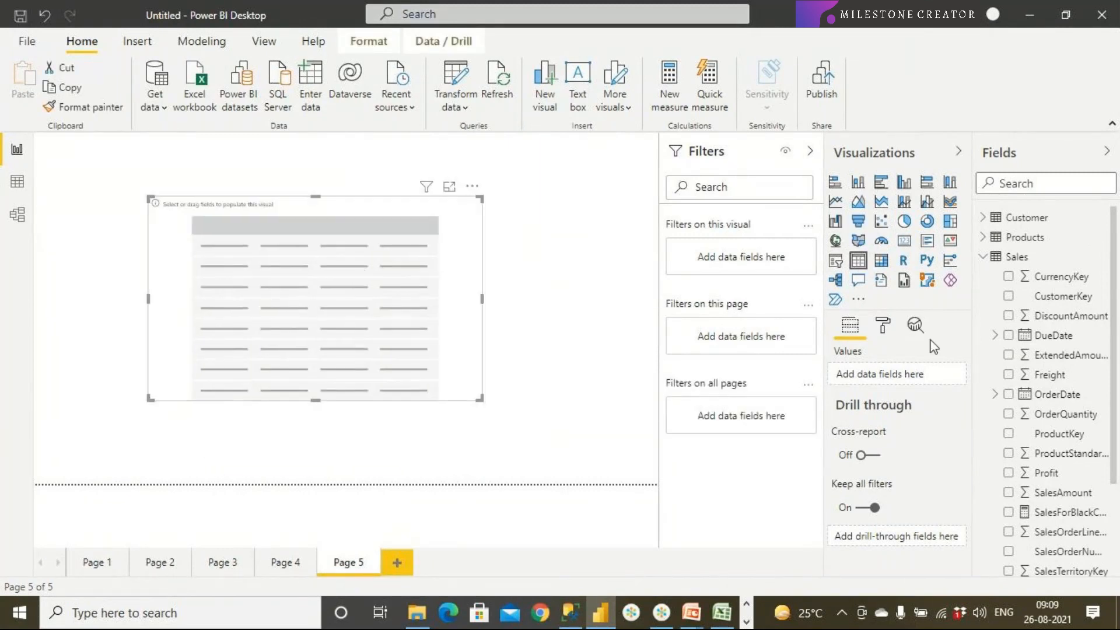
Add CategoryName from Products and SalesAmount from Sales to the new table on Page 5.
click(984, 257)
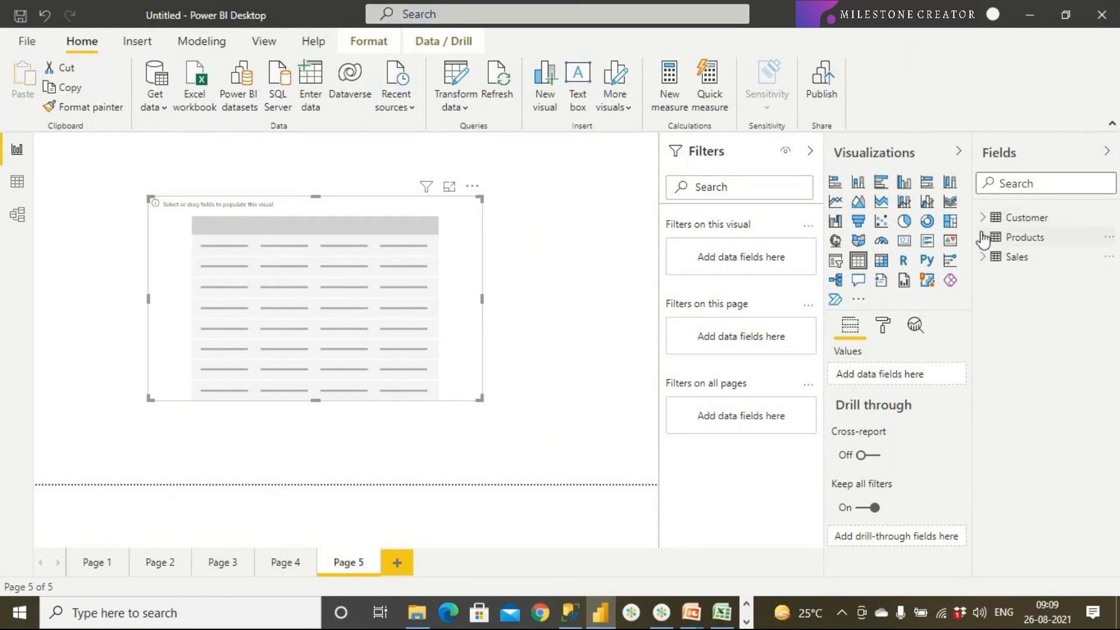
click(983, 237)
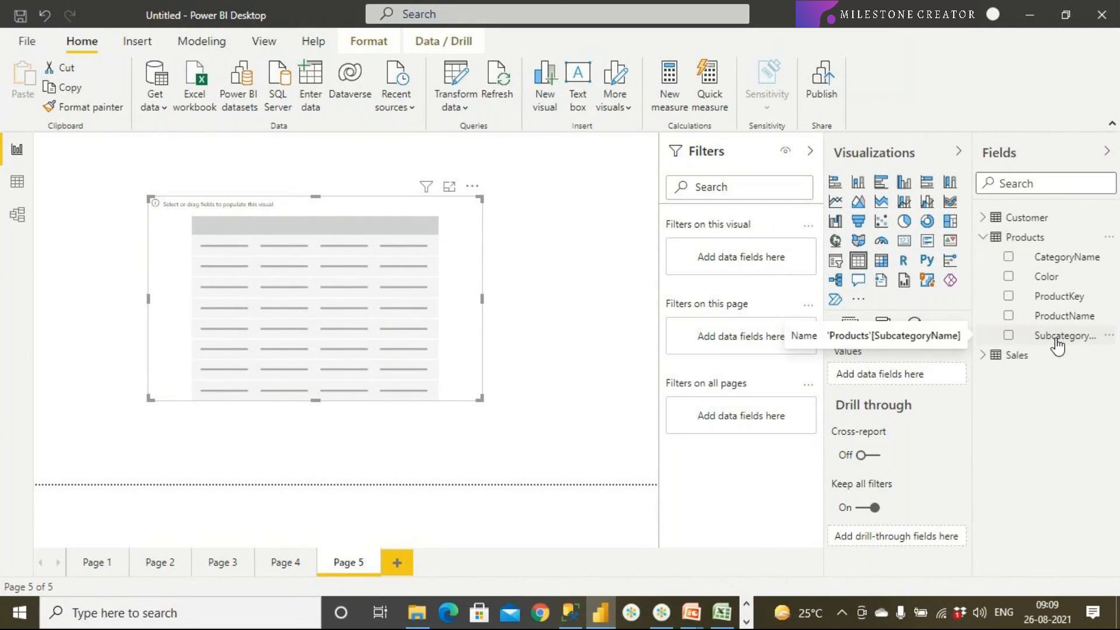
drag(1054, 257, 325, 275)
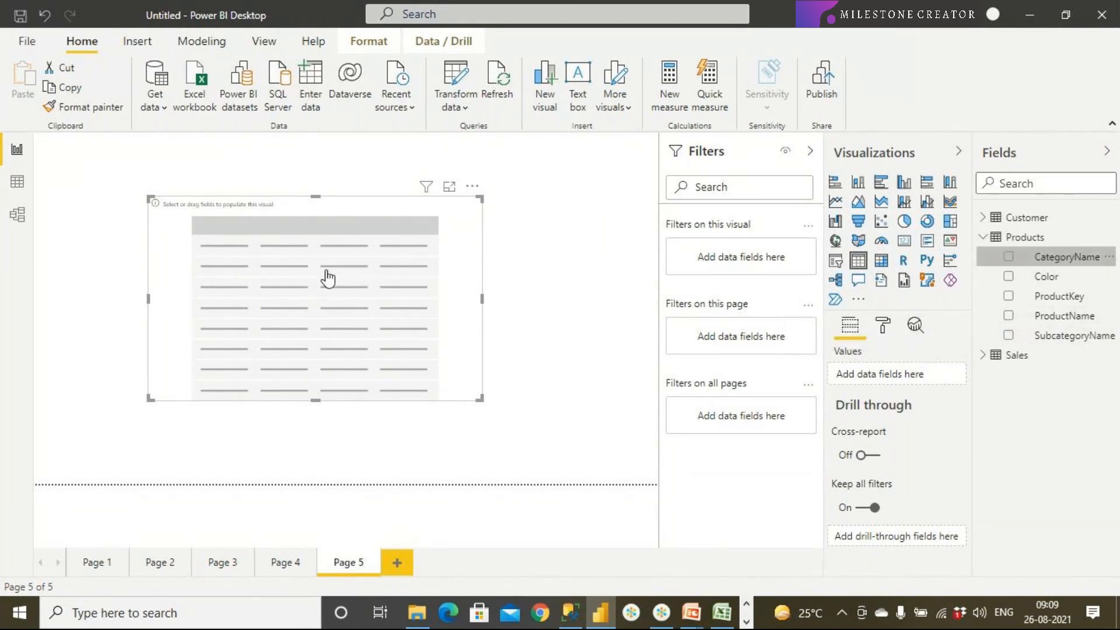
click(983, 354)
scroll(1040, 473, down, 5)
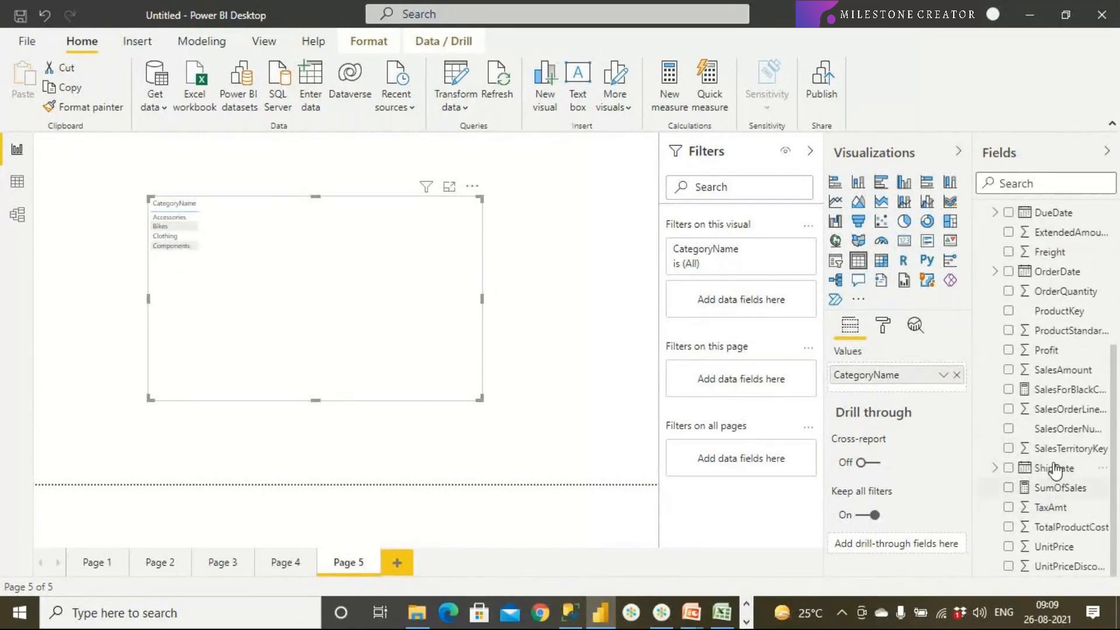
drag(1058, 373, 359, 268)
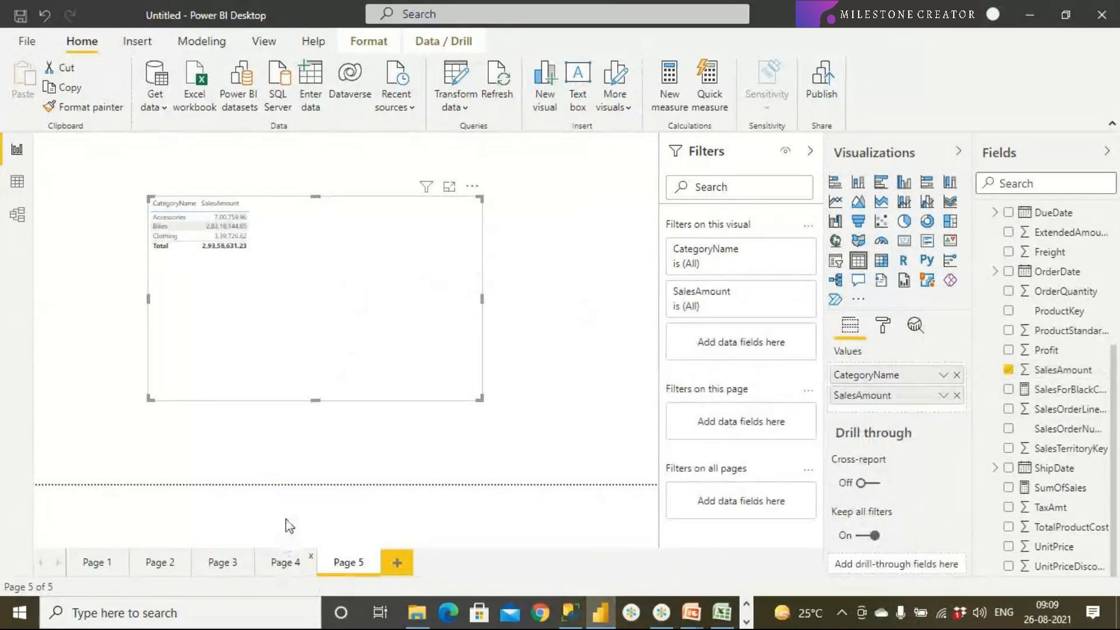
Copy the formatting of the color table on Page 4 onto the Page 5 category table with Format Painter.
click(285, 559)
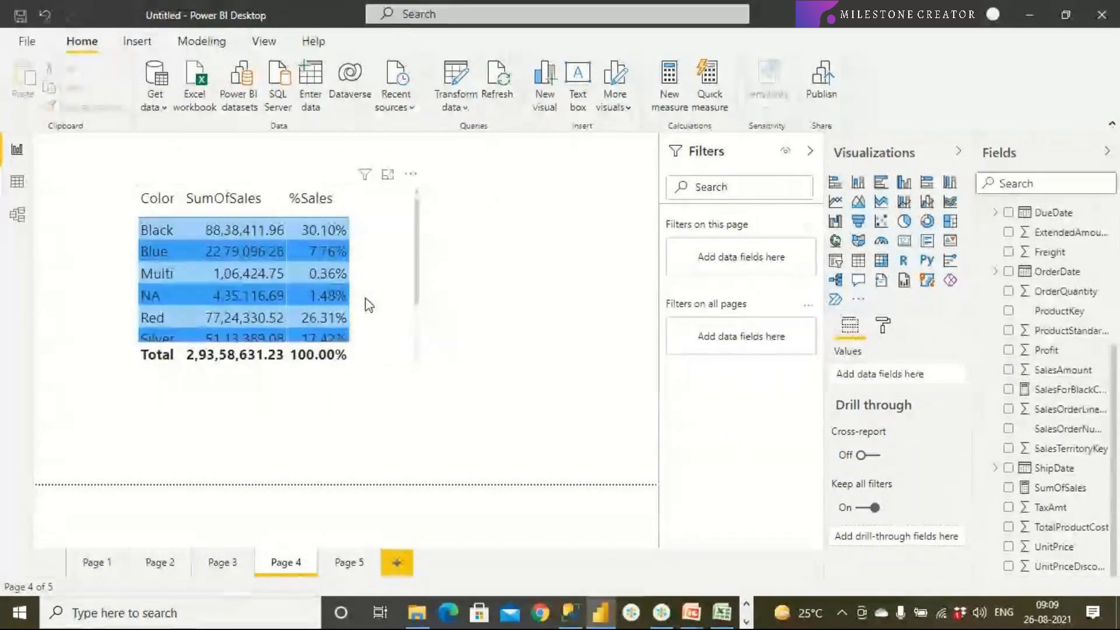
click(365, 297)
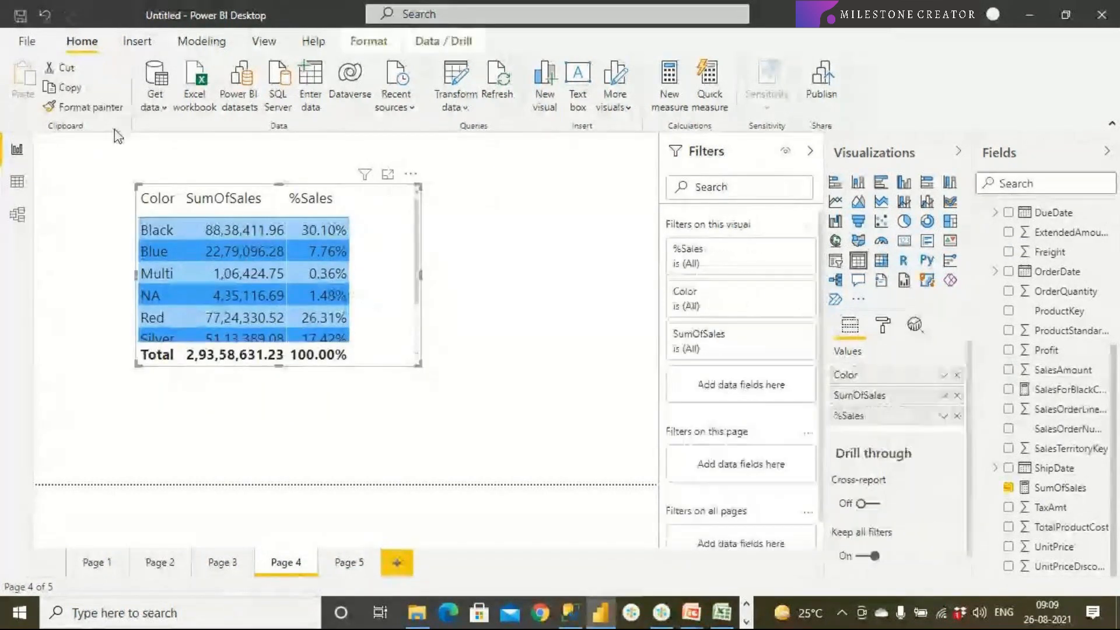
click(347, 563)
click(269, 238)
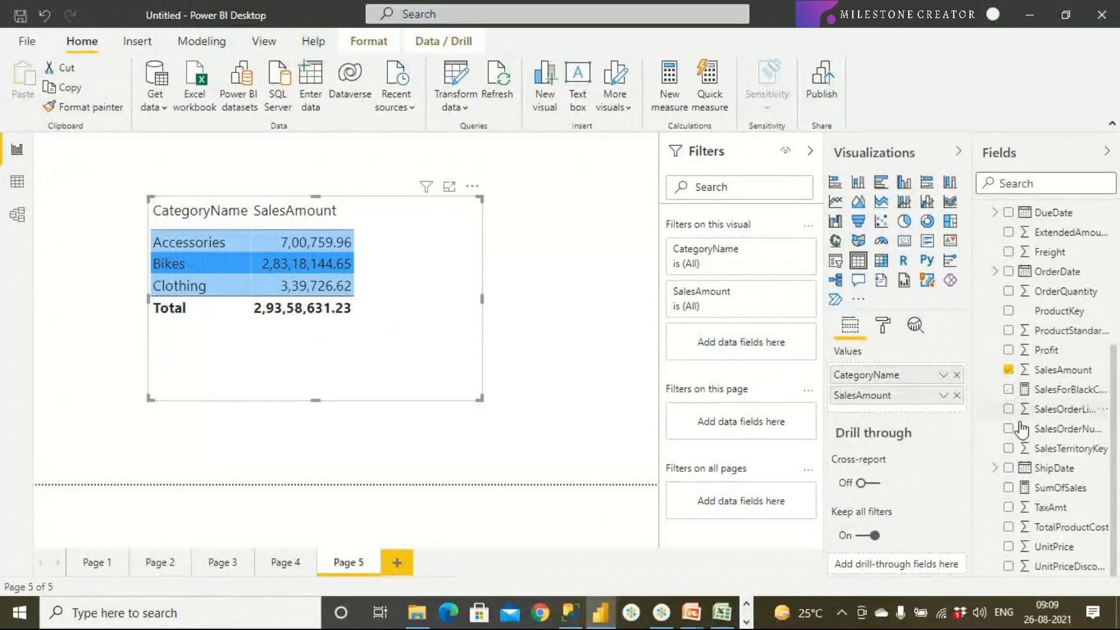
Add SalesAmount to the Page 5 table a second time and compare the table with the %Sales table on Page 4.
drag(1062, 370, 446, 243)
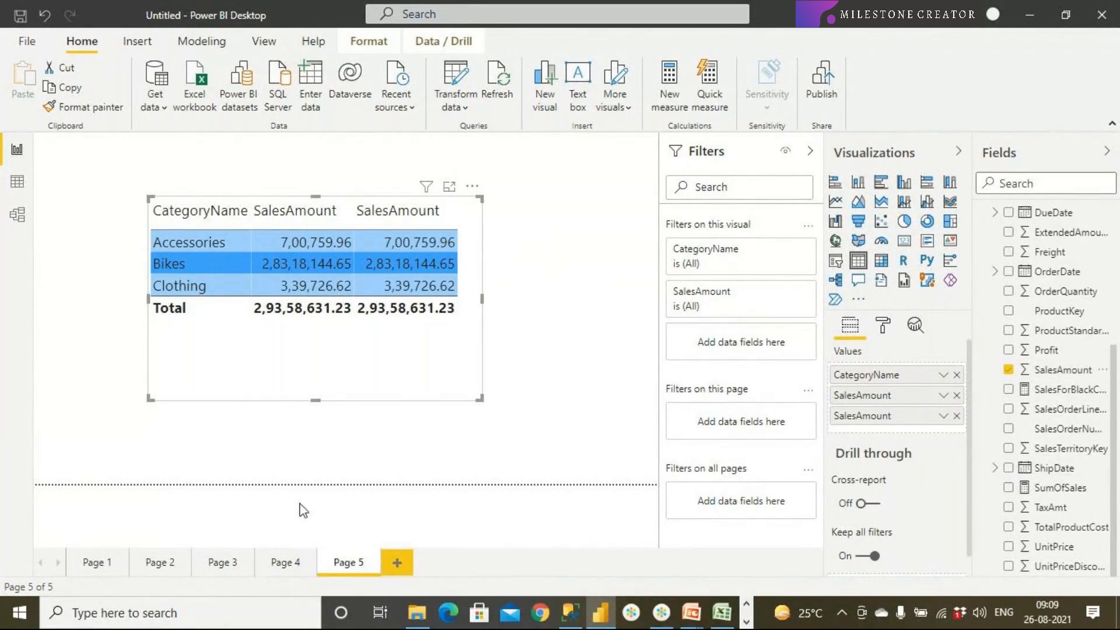
click(297, 562)
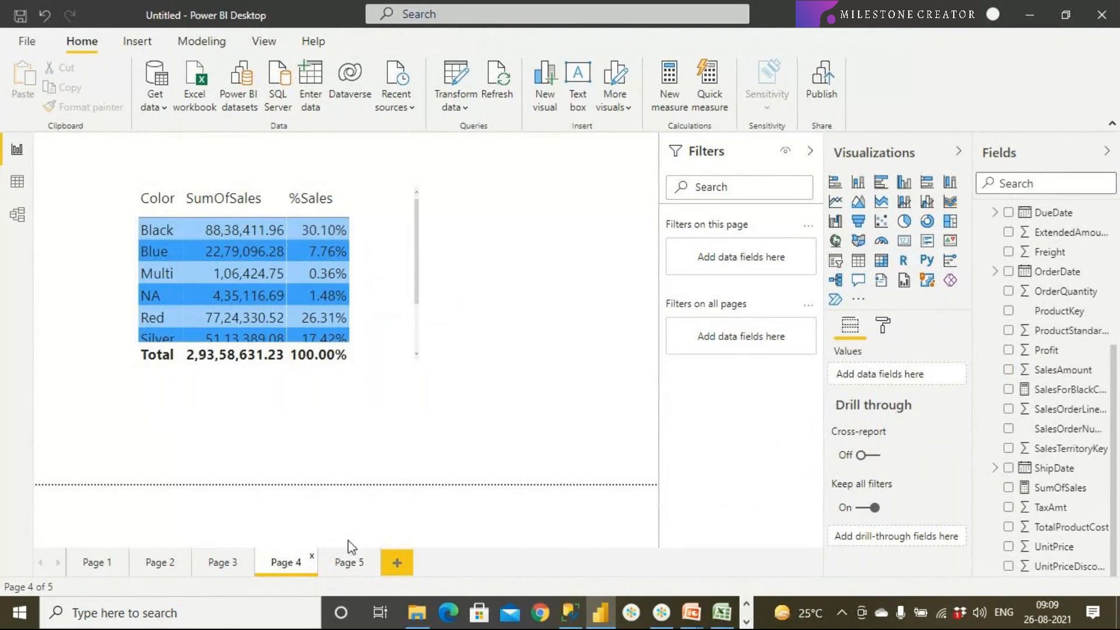
click(348, 563)
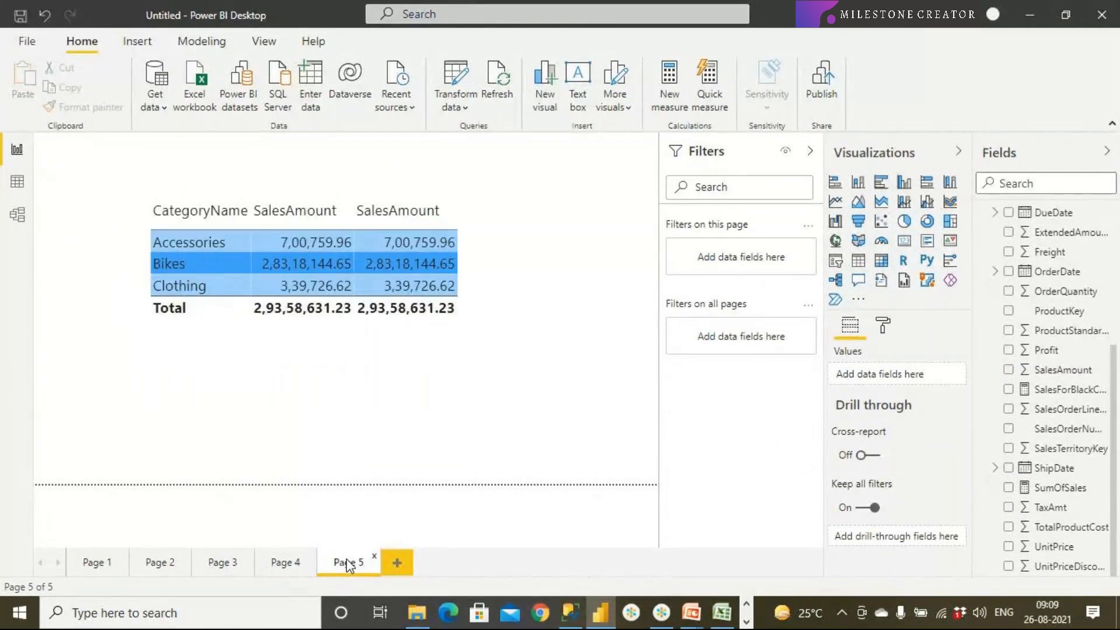
click(314, 569)
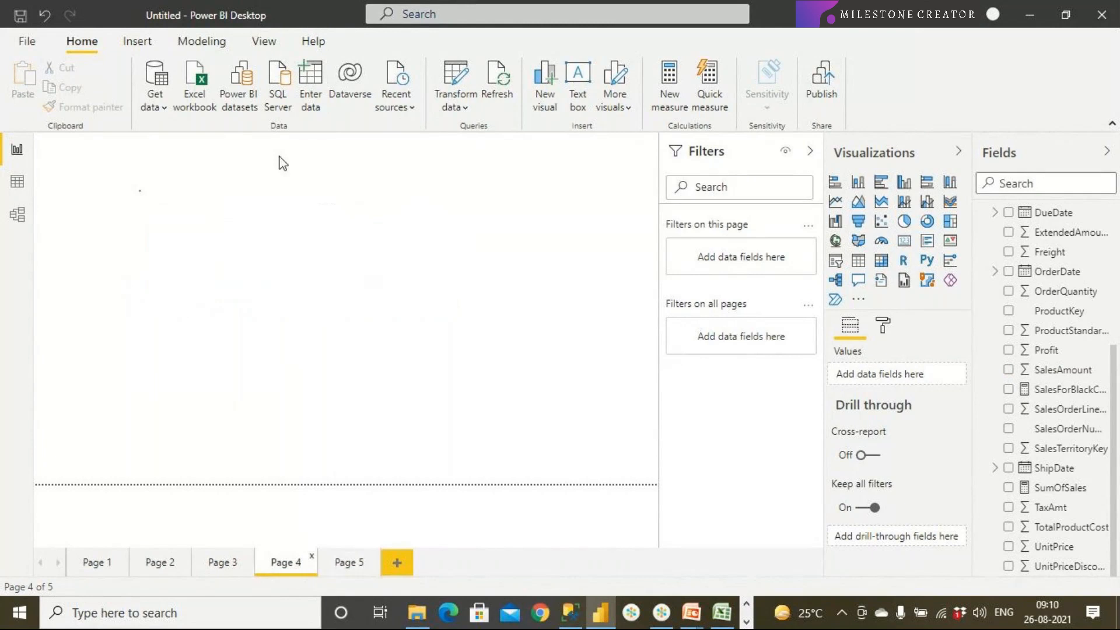
click(343, 558)
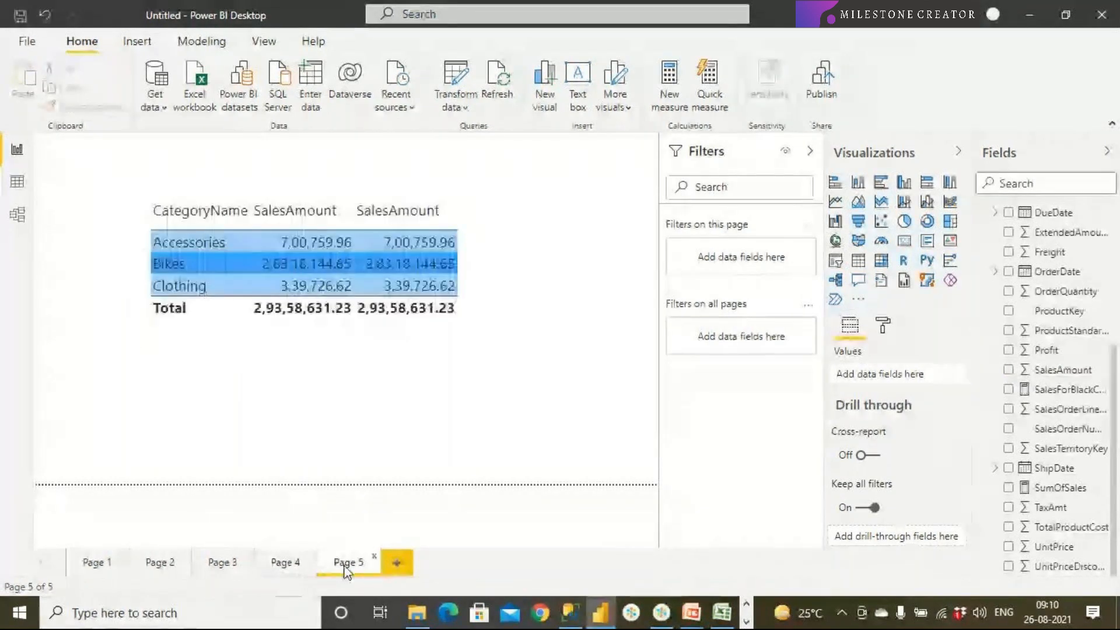
Show the second SalesAmount column of the Page 5 table as percent of grand total.
click(476, 278)
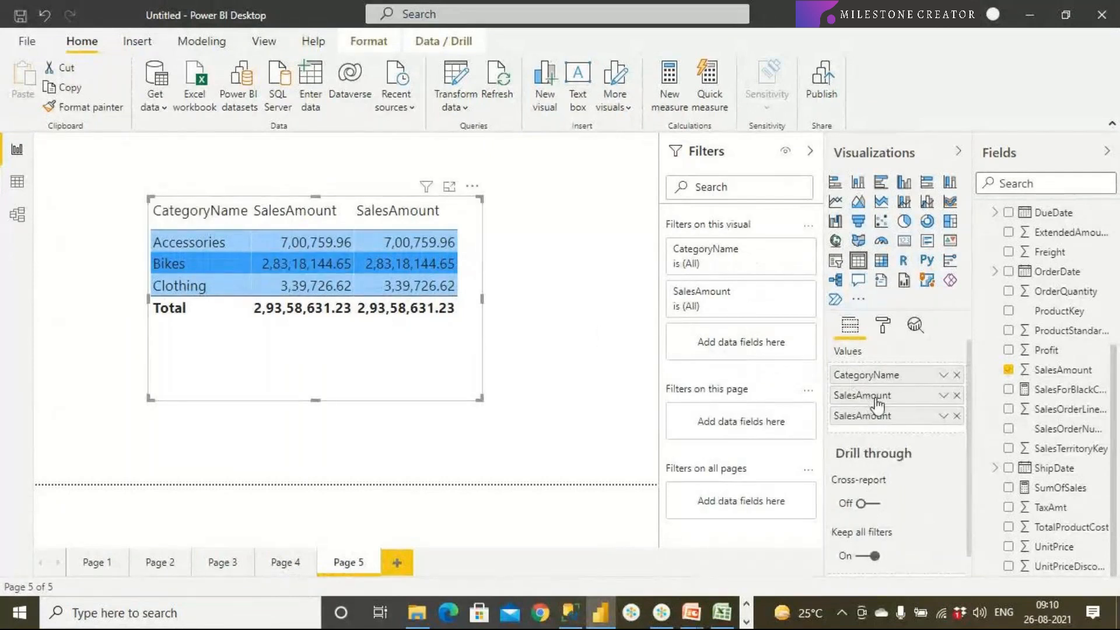
click(943, 396)
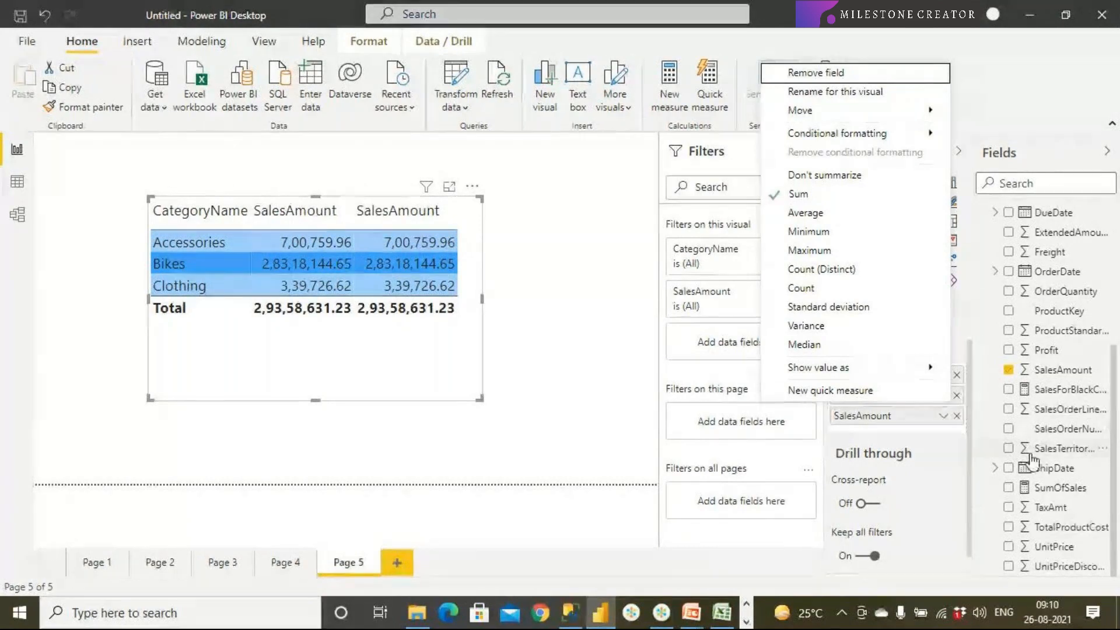
click(943, 417)
click(943, 417)
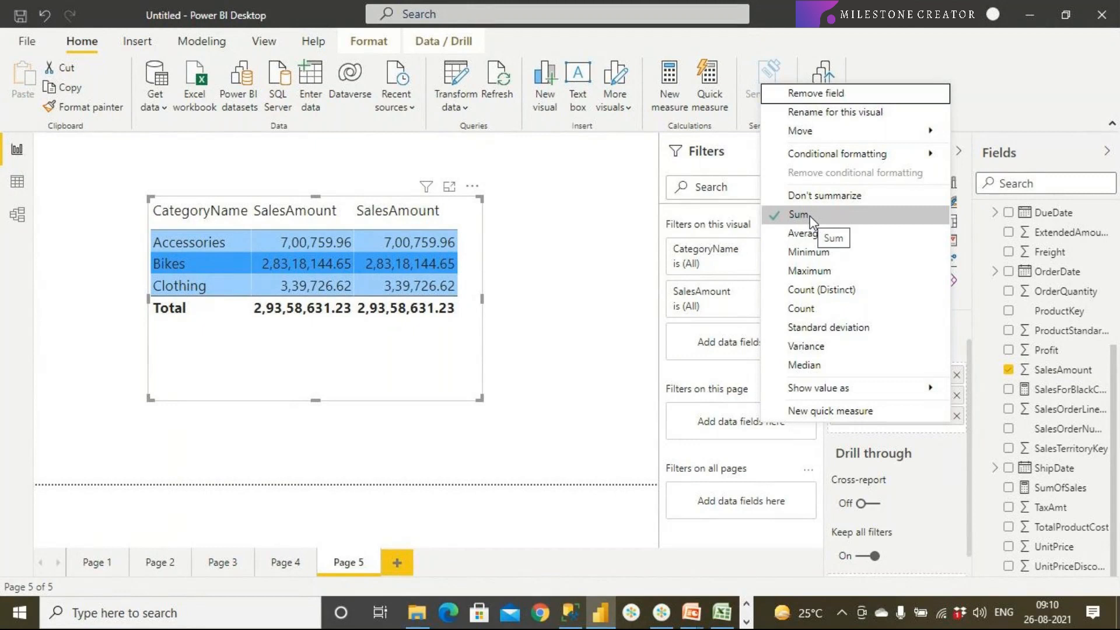
mouse_move(924, 389)
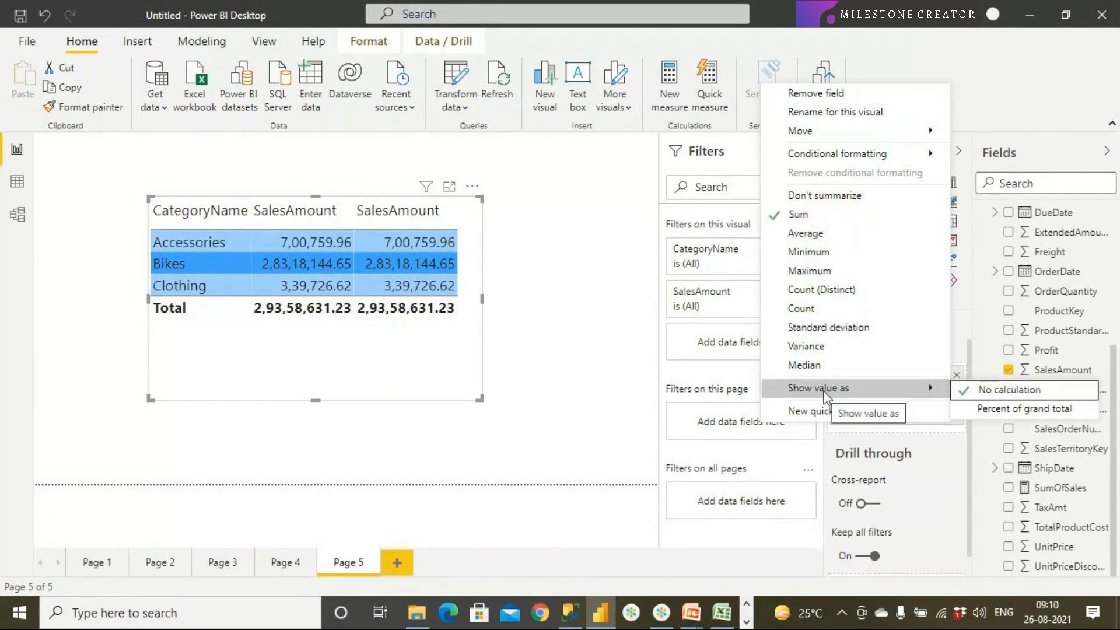
click(972, 408)
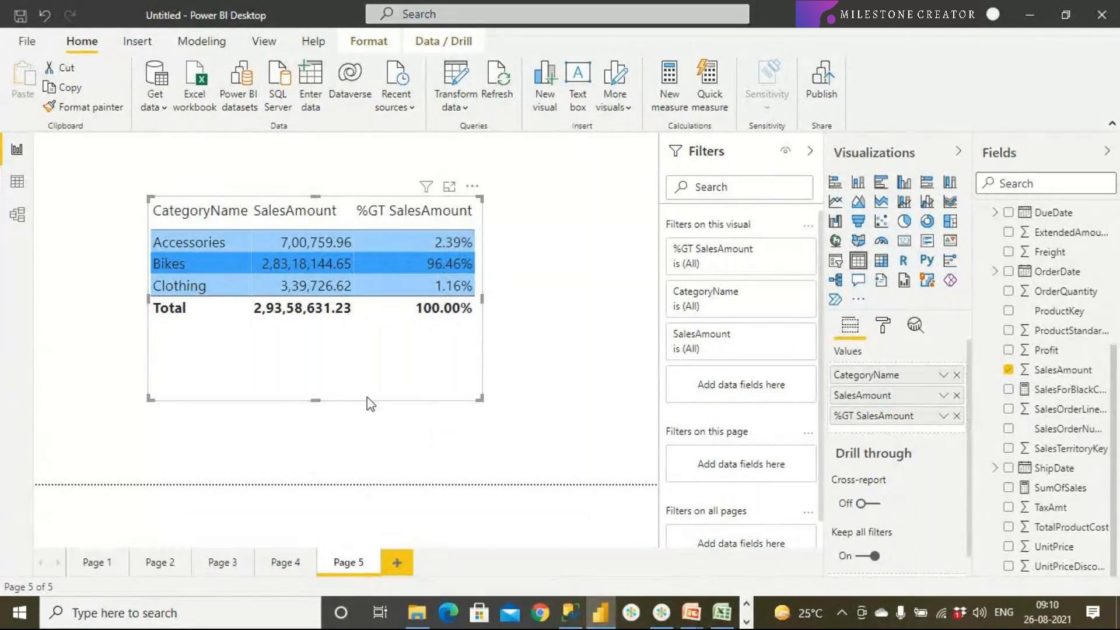
Compare the percent of grand total column in the Page 5 table with the %Sales column in the Page 3 table.
click(225, 561)
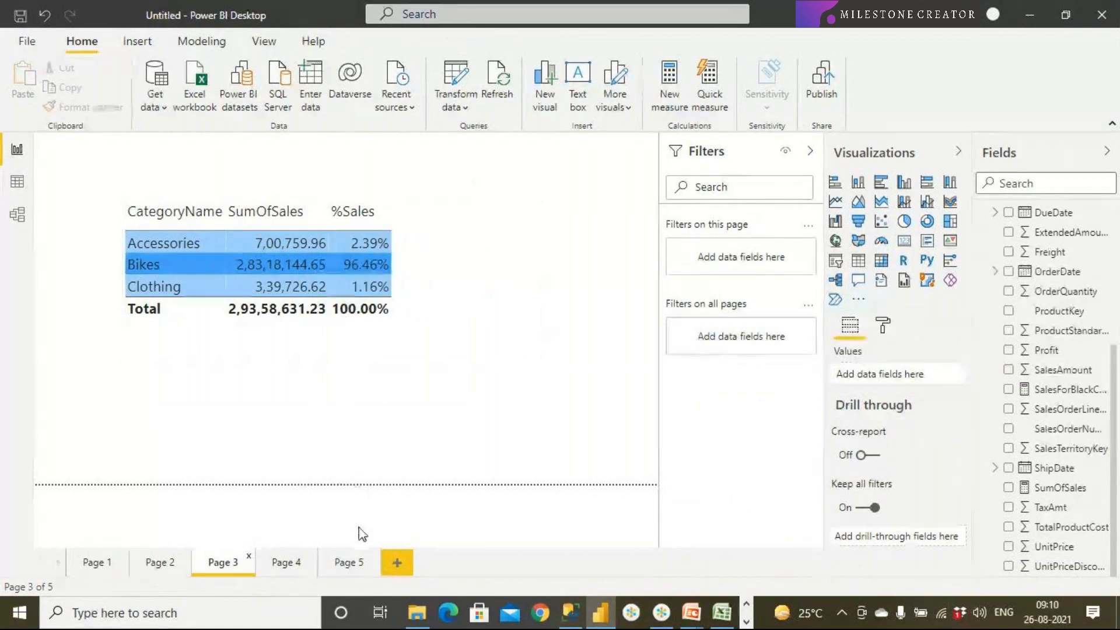
click(355, 561)
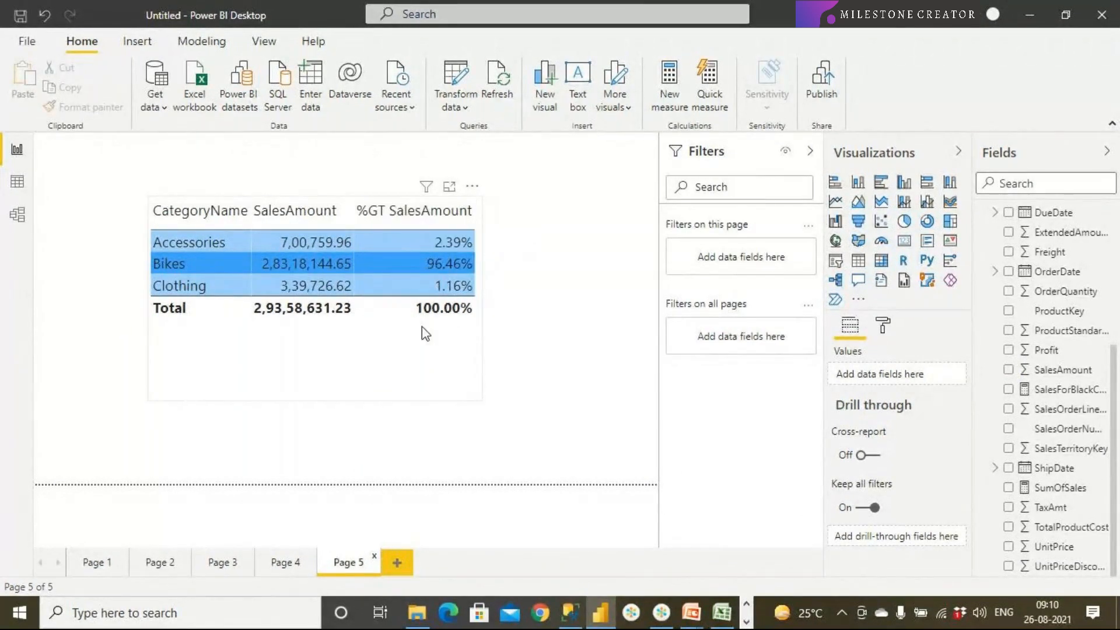
click(223, 562)
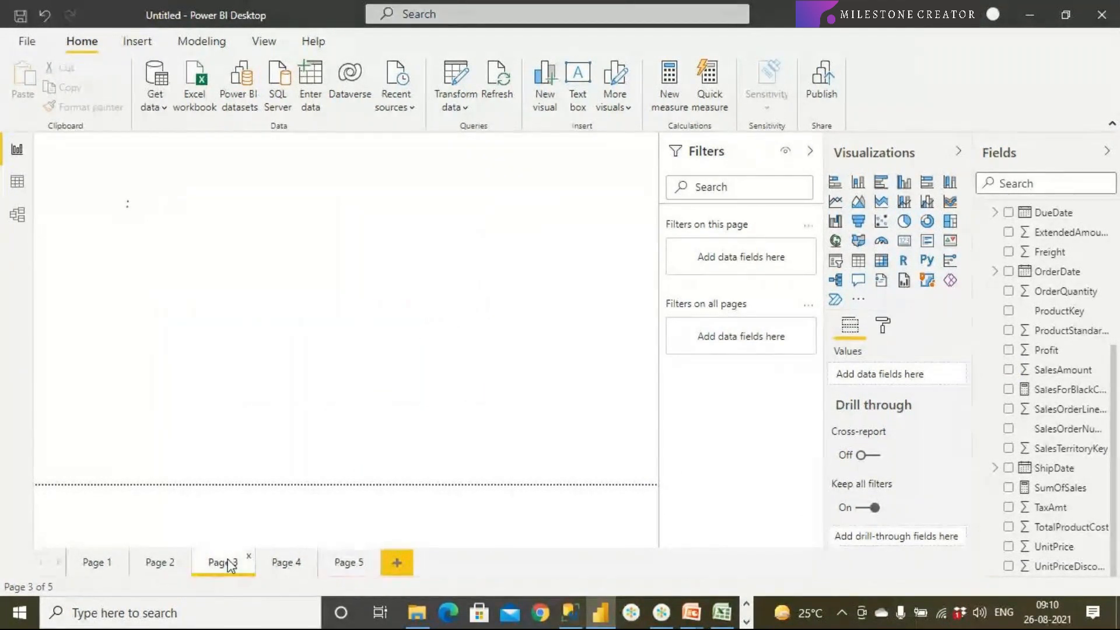
click(357, 567)
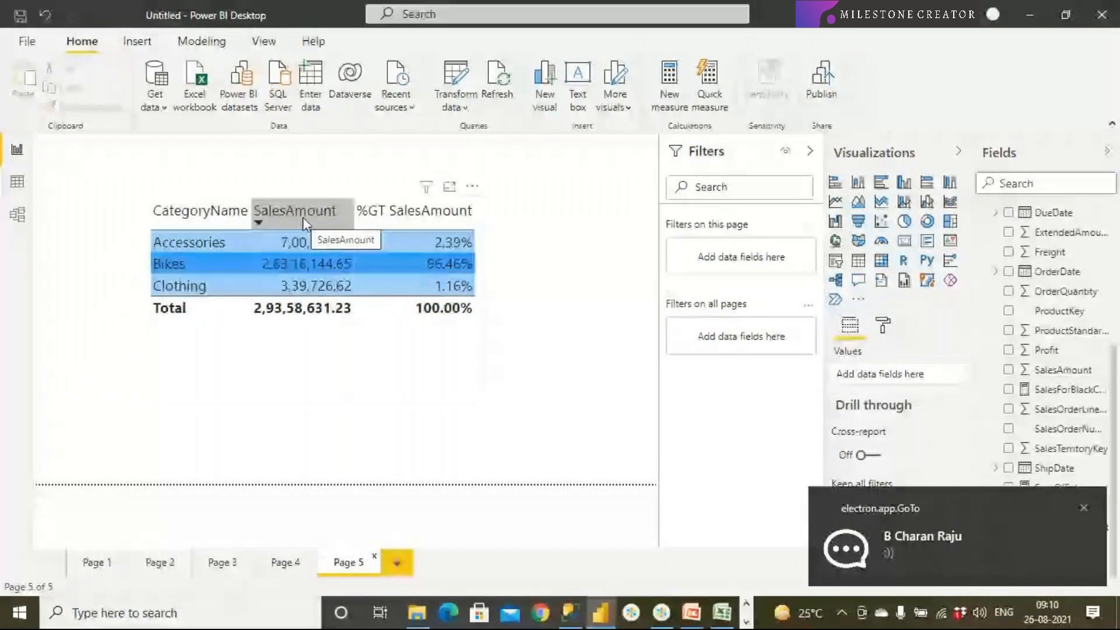
Set the second SalesAmount column of the Page 5 table to show its values with no calculation.
click(883, 325)
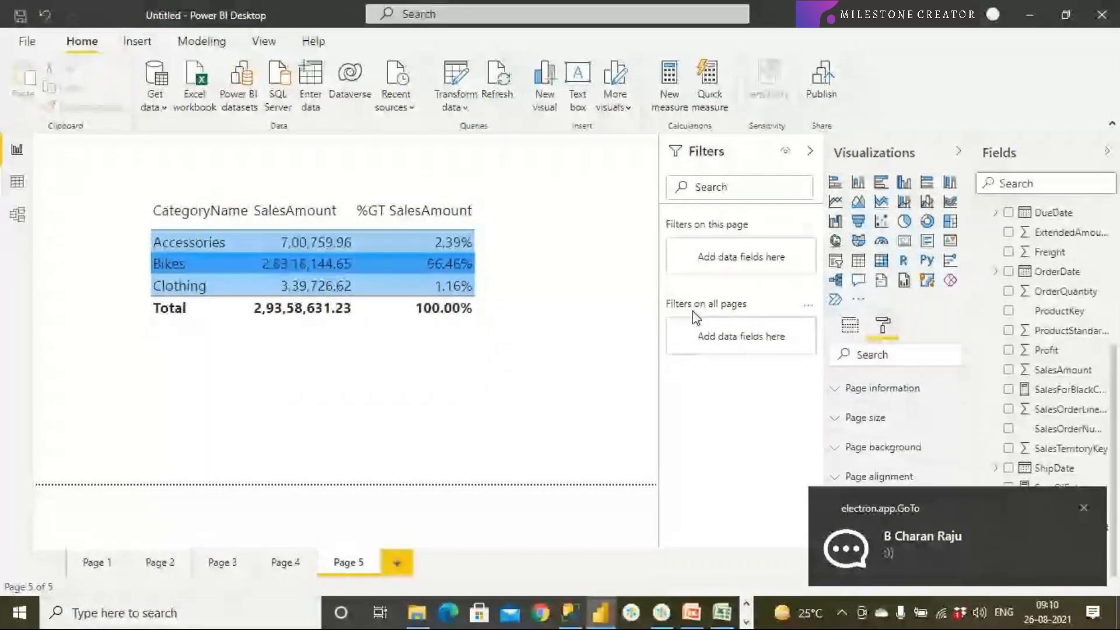
click(382, 319)
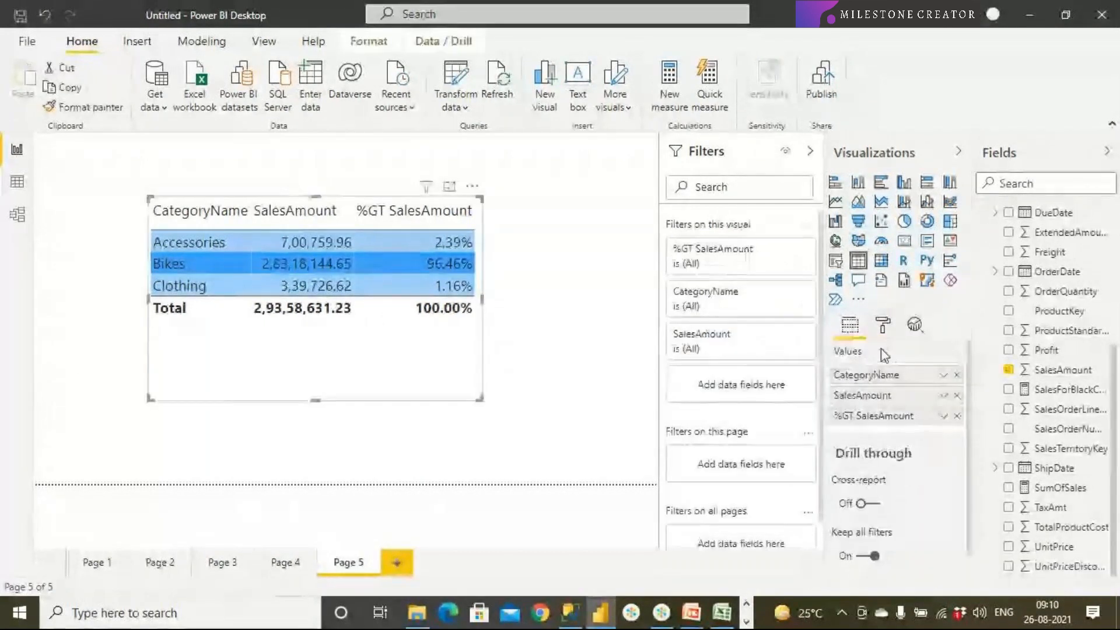
click(942, 416)
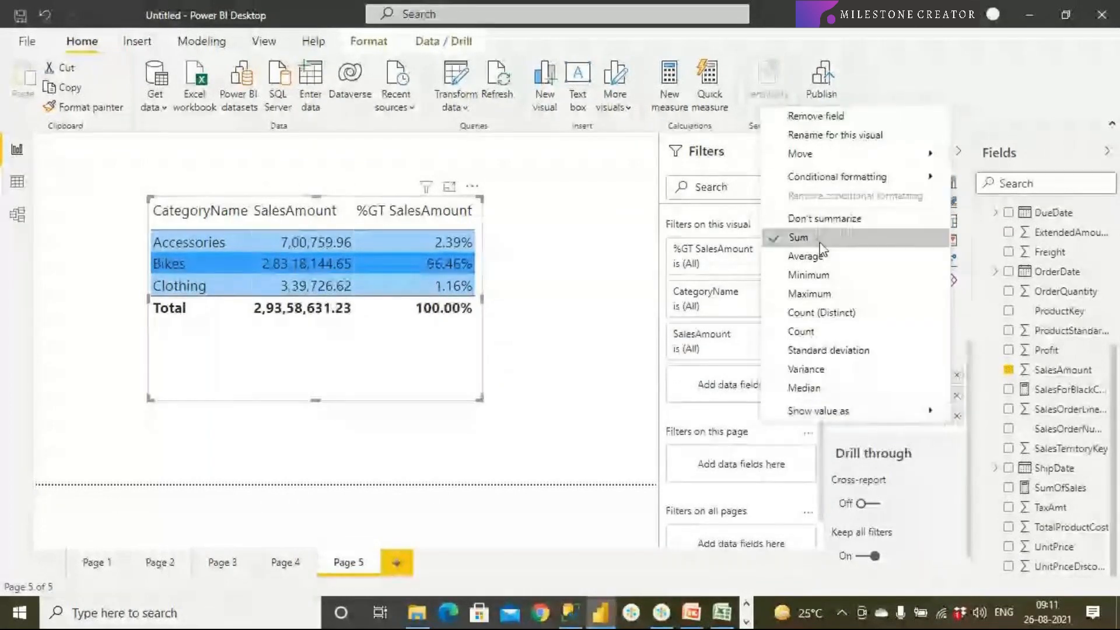
mouse_move(867, 408)
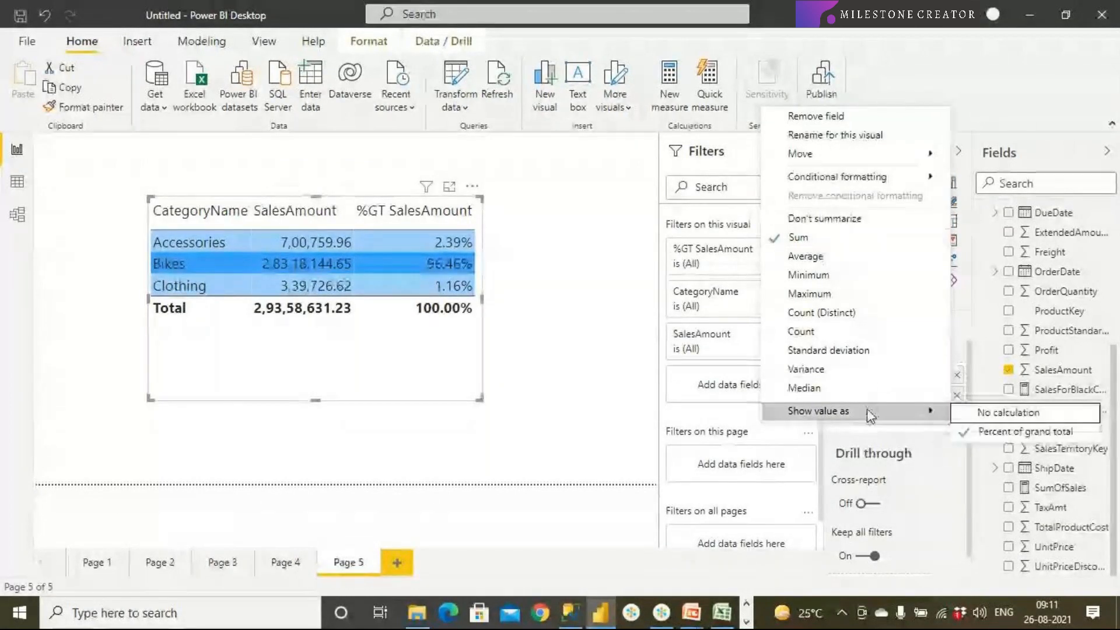
click(1021, 415)
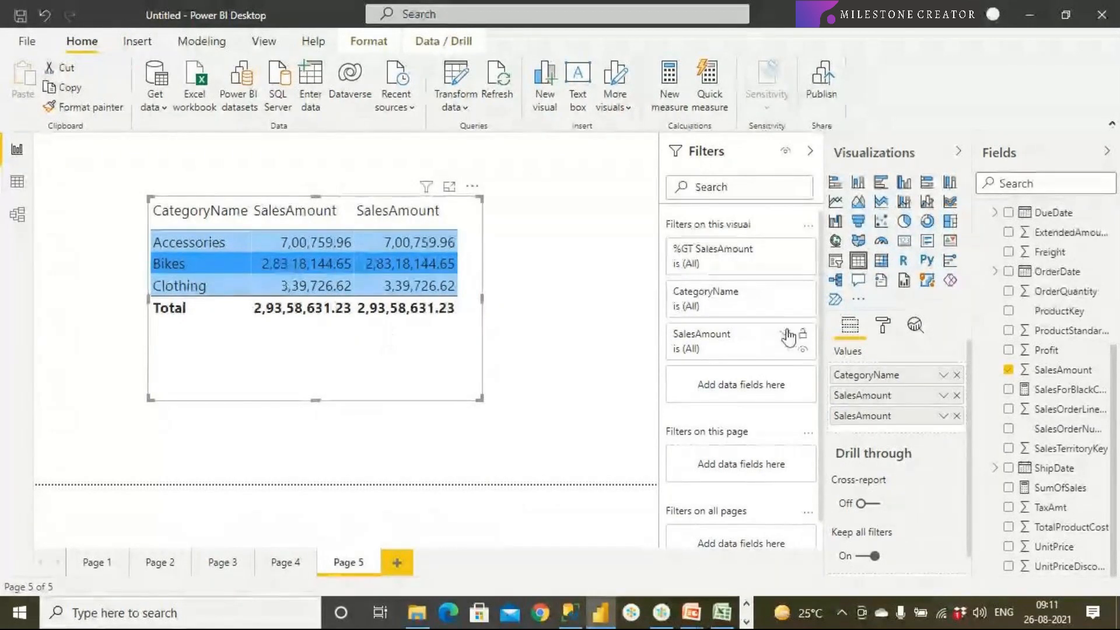
Switch the second SalesAmount column of the Page 5 table back to percent of grand total.
click(942, 416)
mouse_move(879, 401)
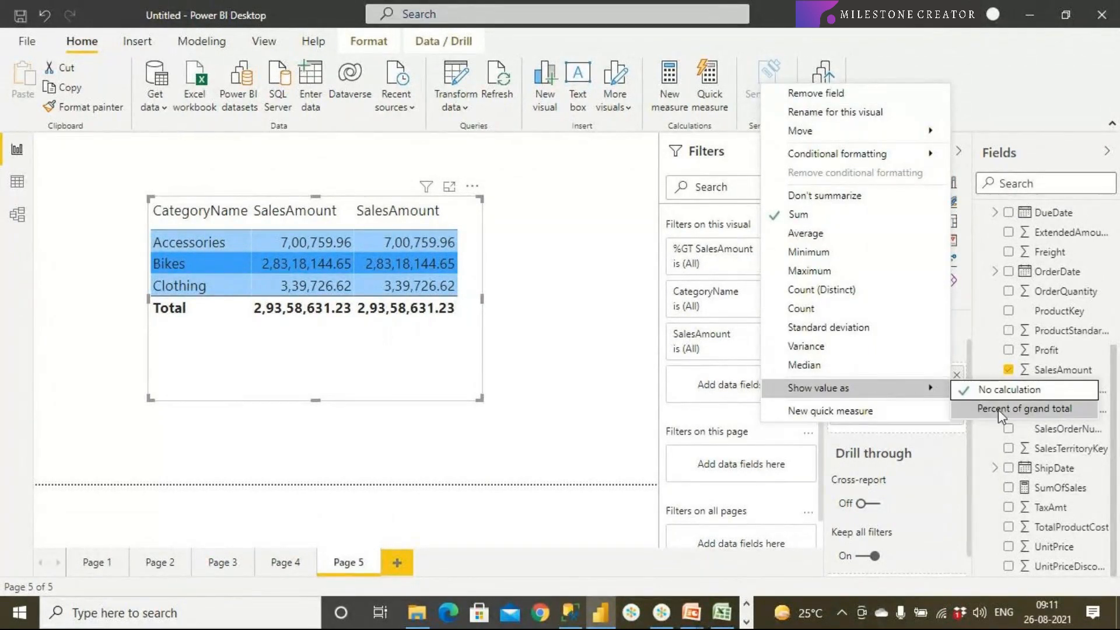
click(1056, 410)
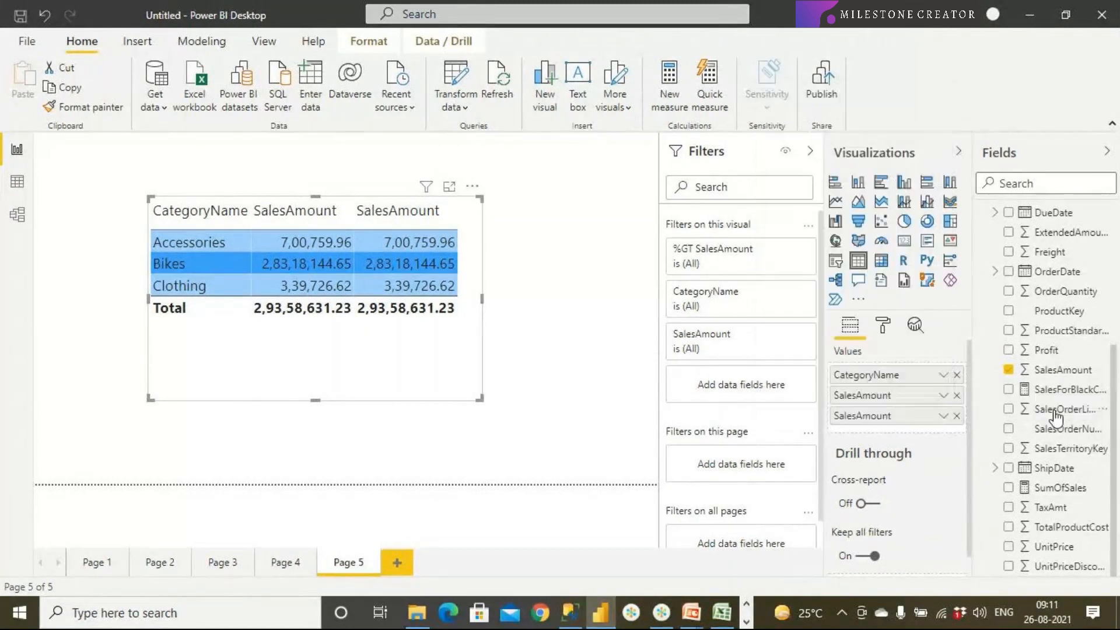
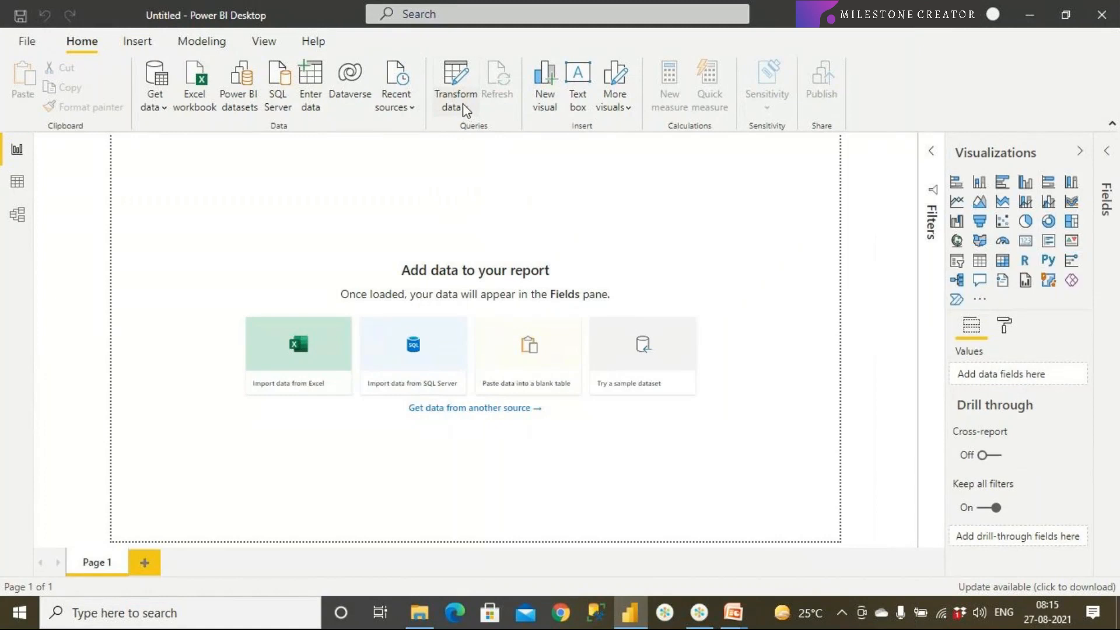
In a new report, open the Power Query Editor and connect to the Adv Works RetailData Excel workbook.
click(465, 109)
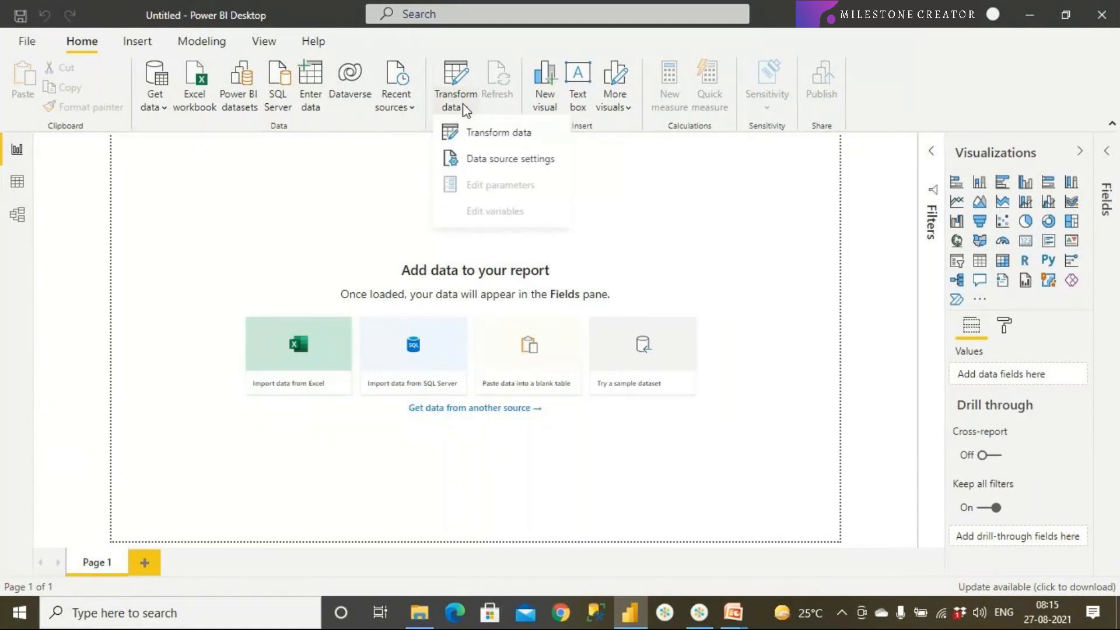
click(475, 137)
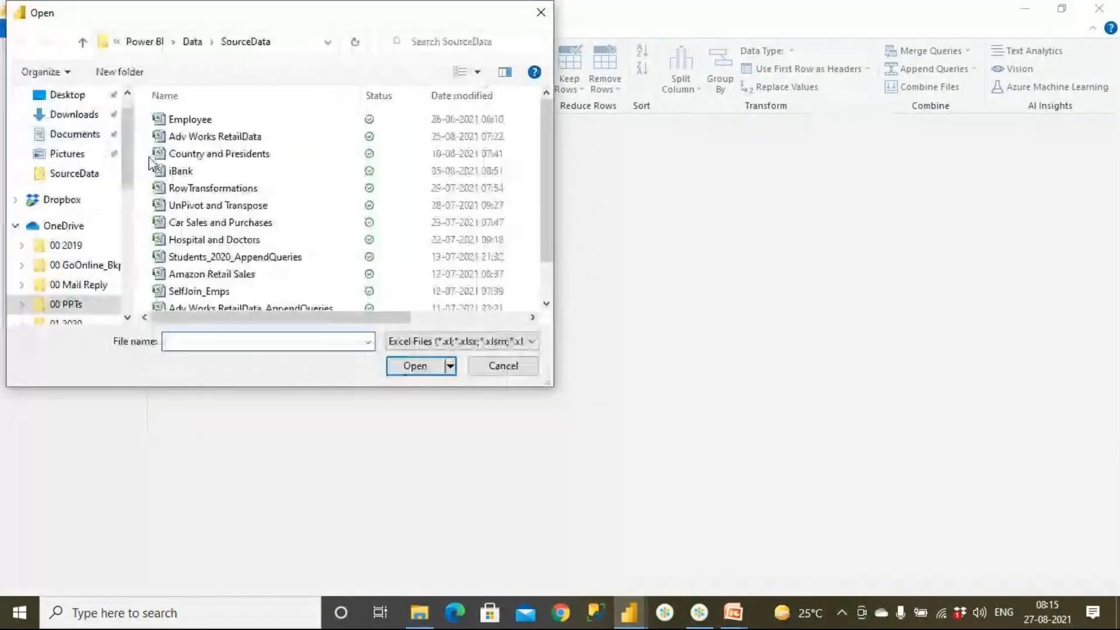
click(186, 144)
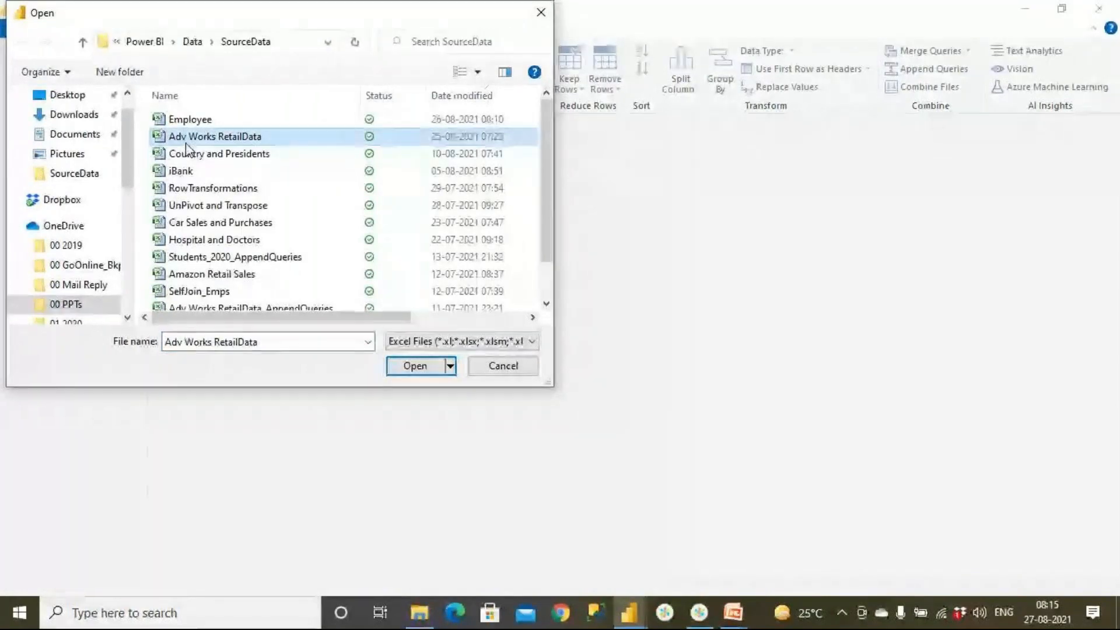
click(413, 367)
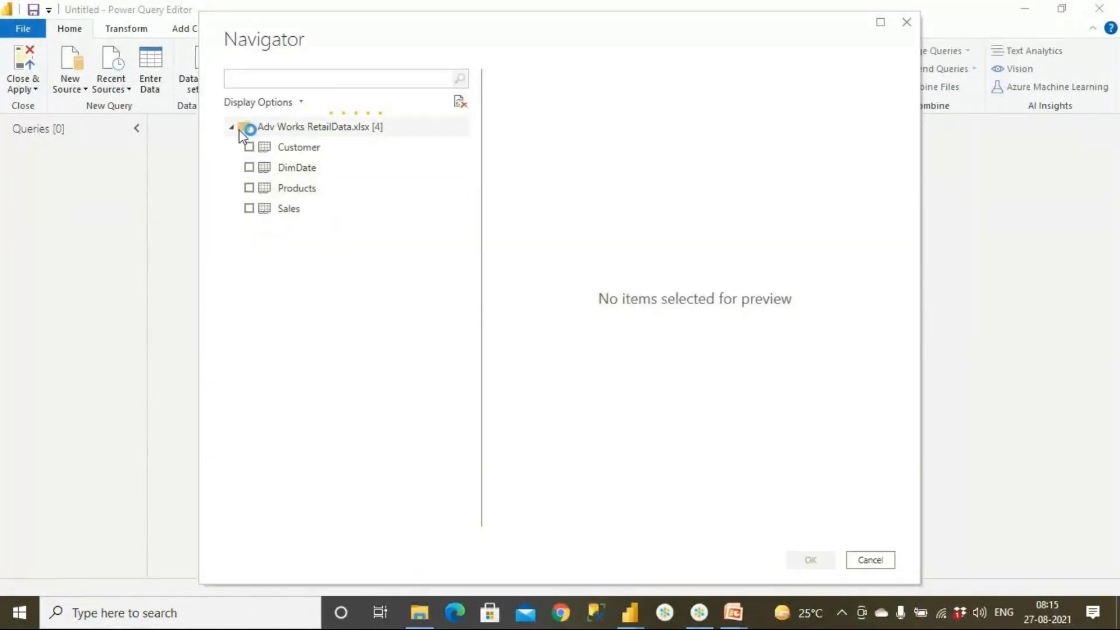
Import the Sales and DimDate tables from the workbook and apply them to the report's data model.
click(249, 209)
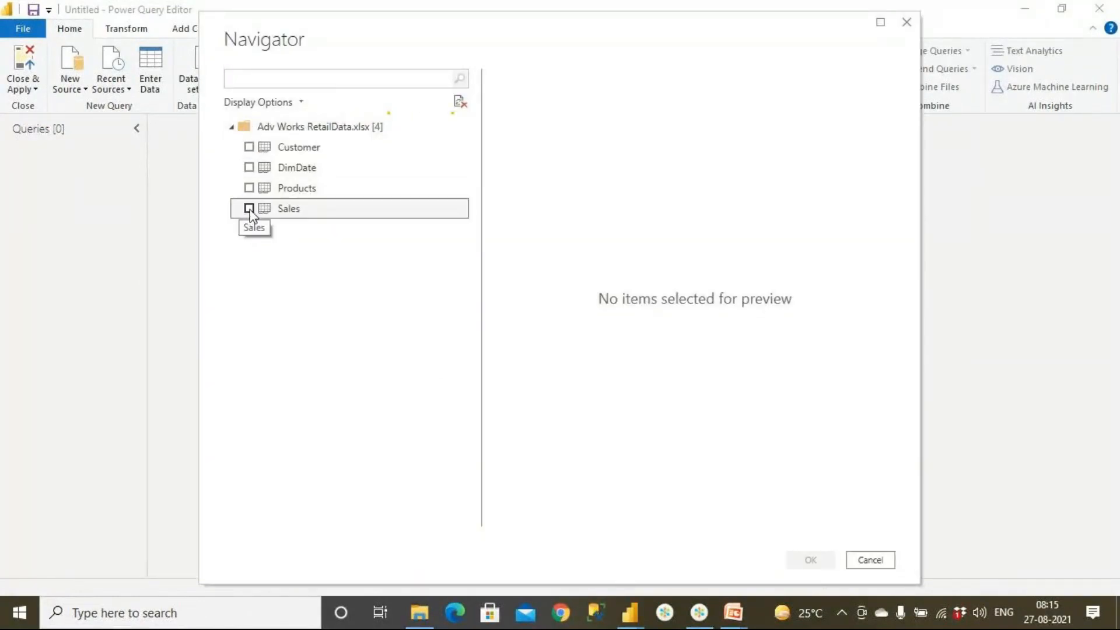
click(249, 167)
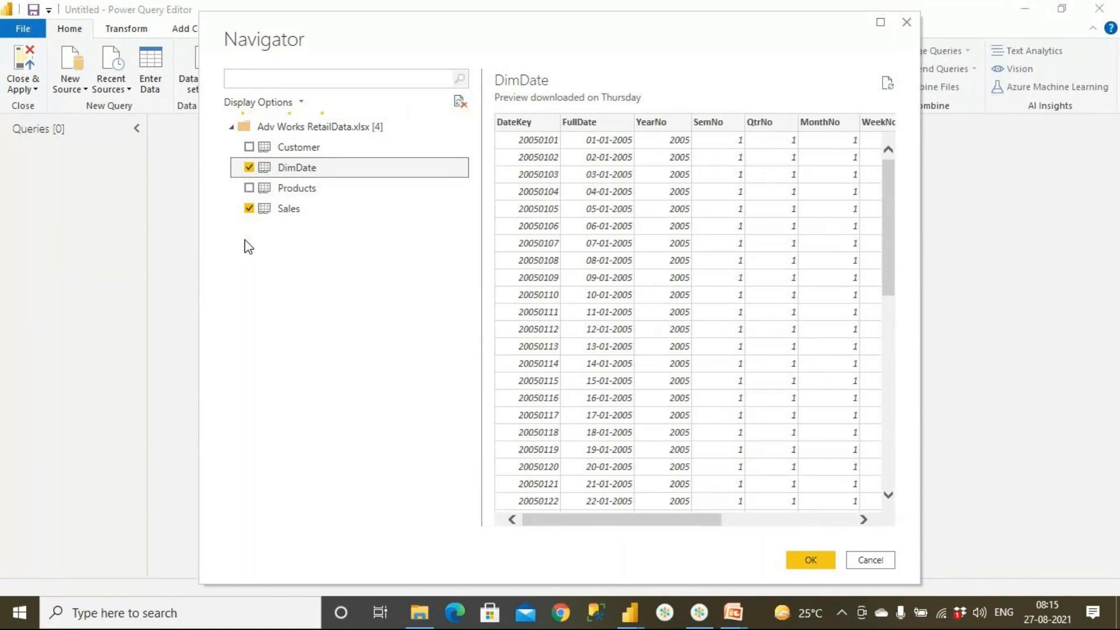
click(810, 561)
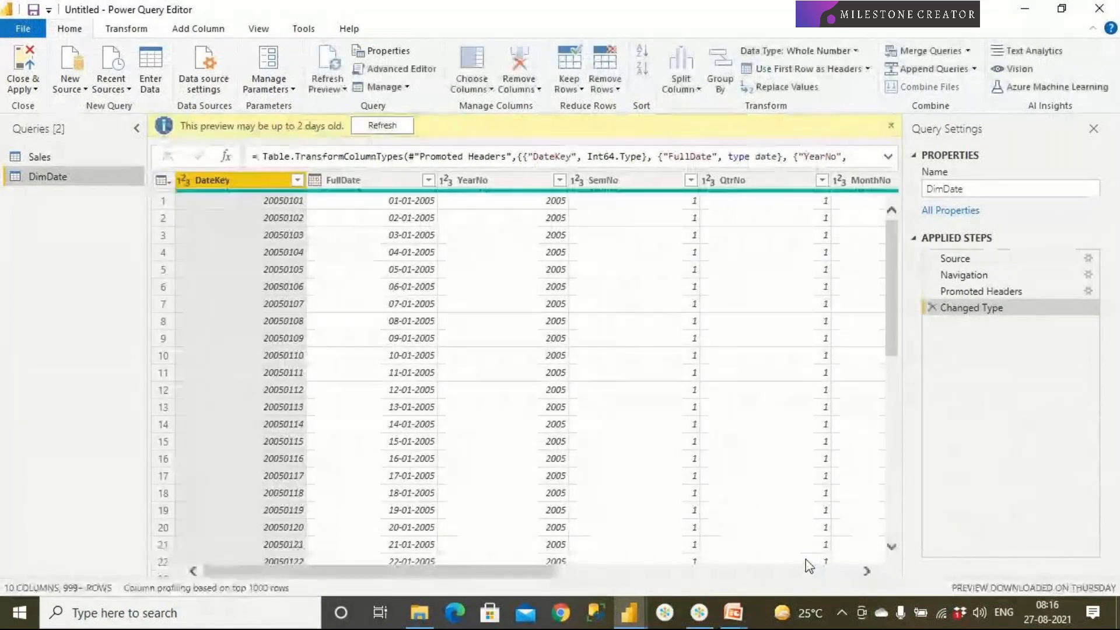
click(23, 70)
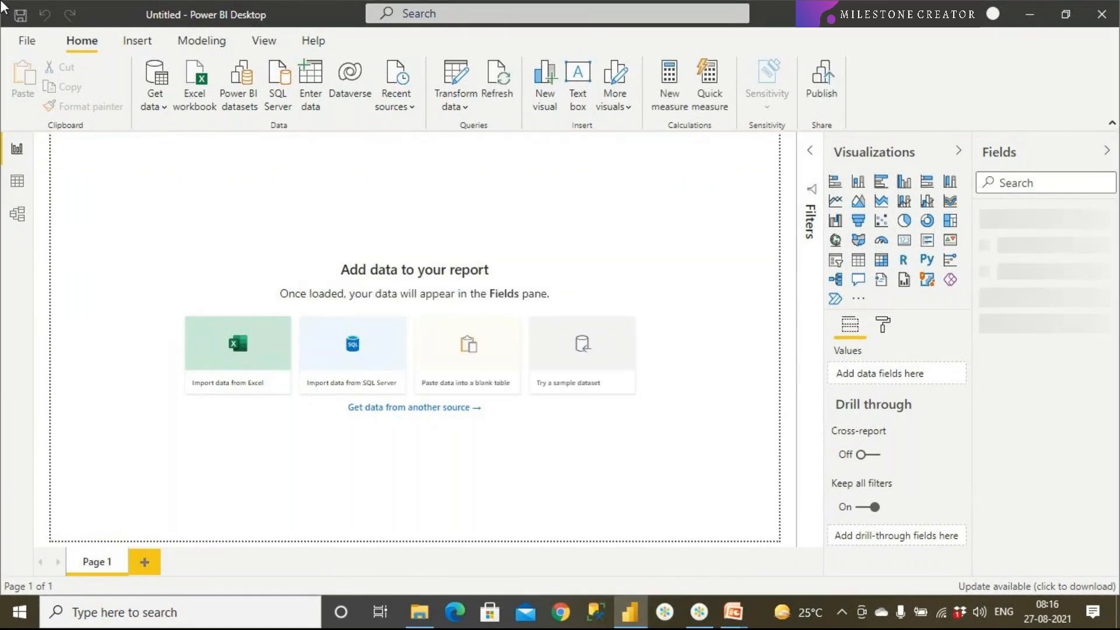
Examine the DimDate and Sales tables in the model diagram and data view, checking OrderDate in Sales and the fields of DimDate.
click(18, 220)
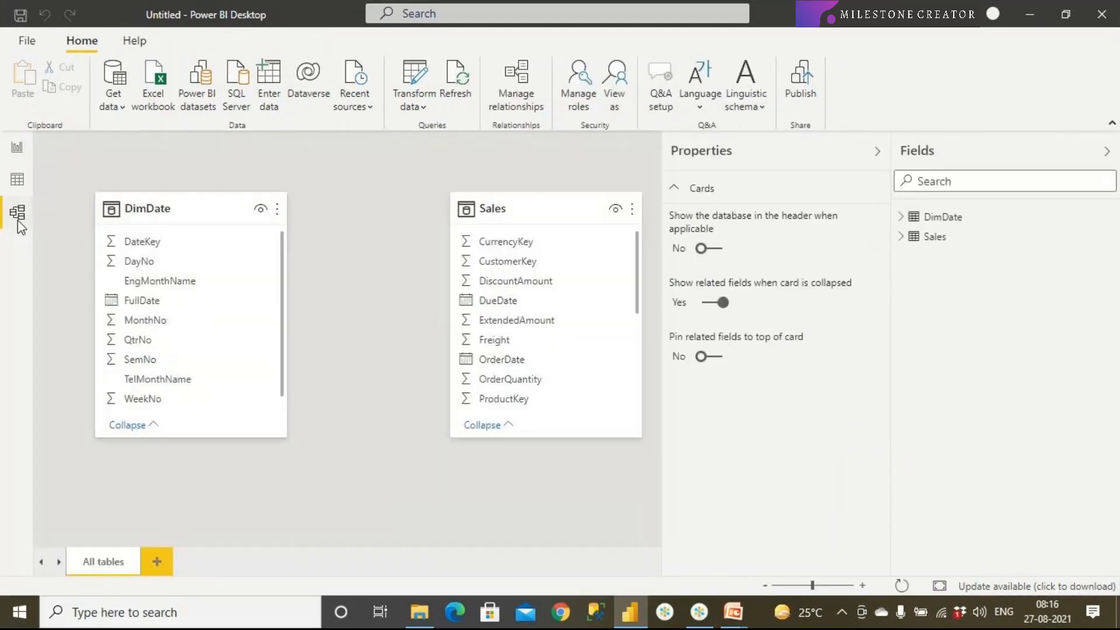
click(877, 152)
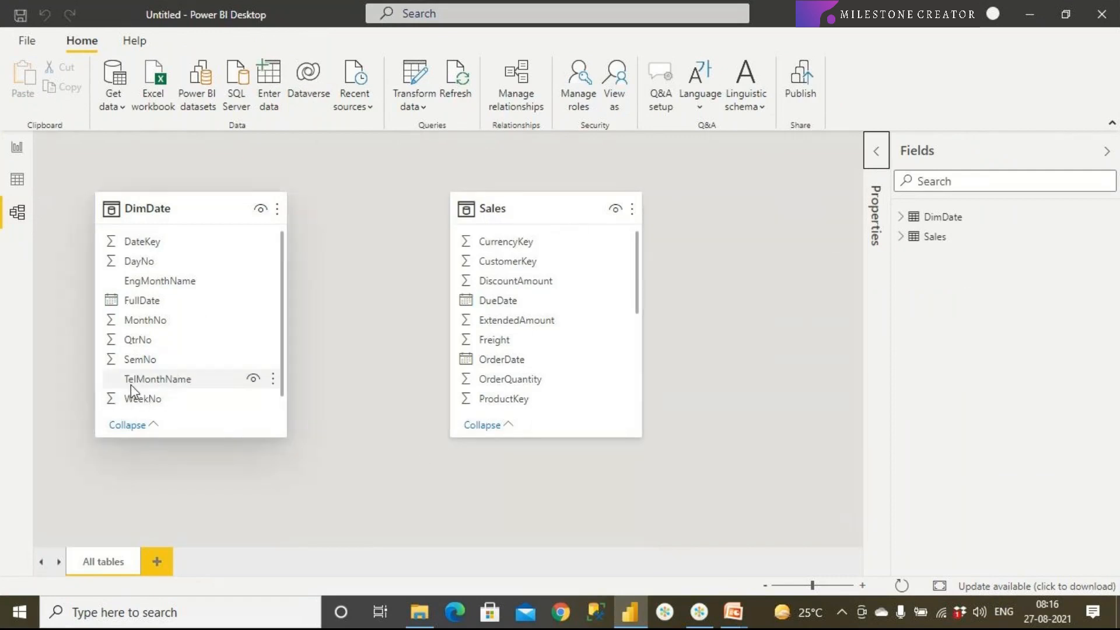
click(17, 182)
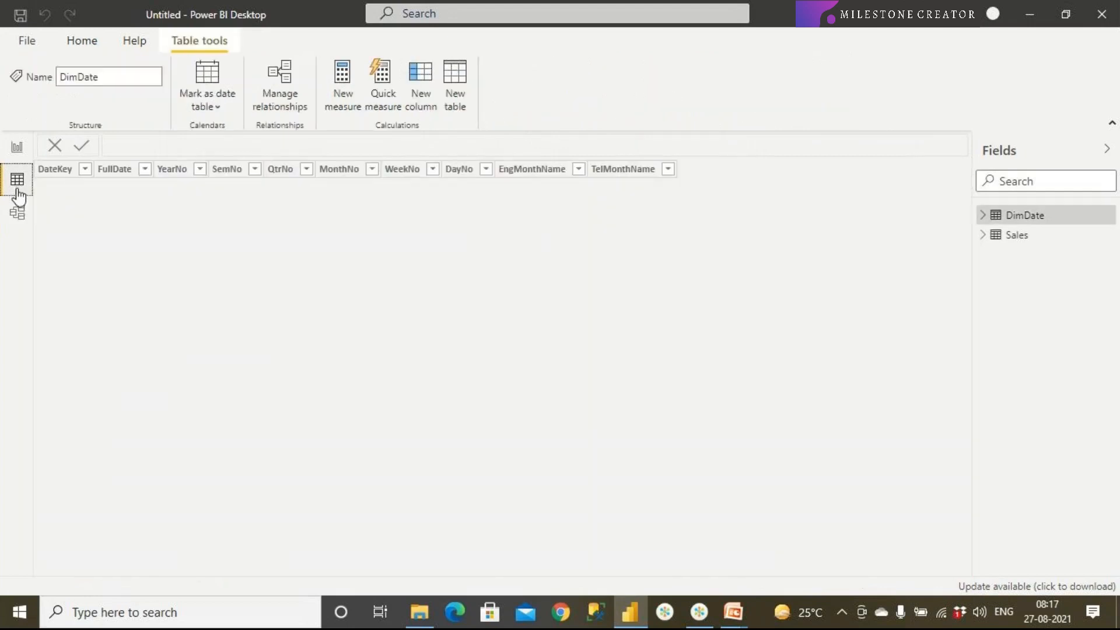
click(986, 236)
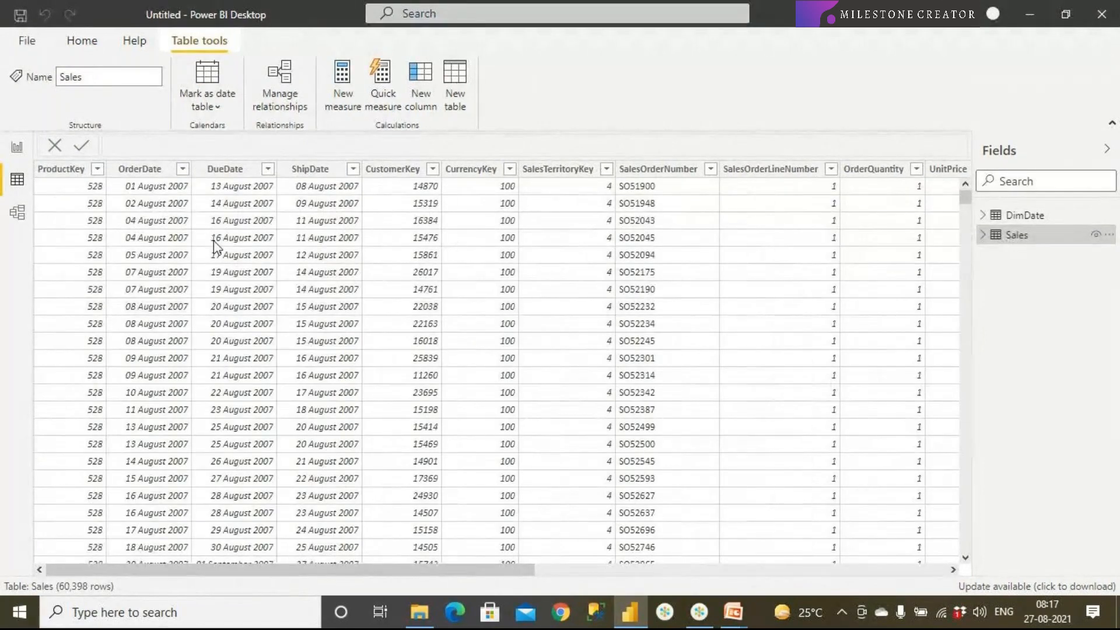
click(148, 176)
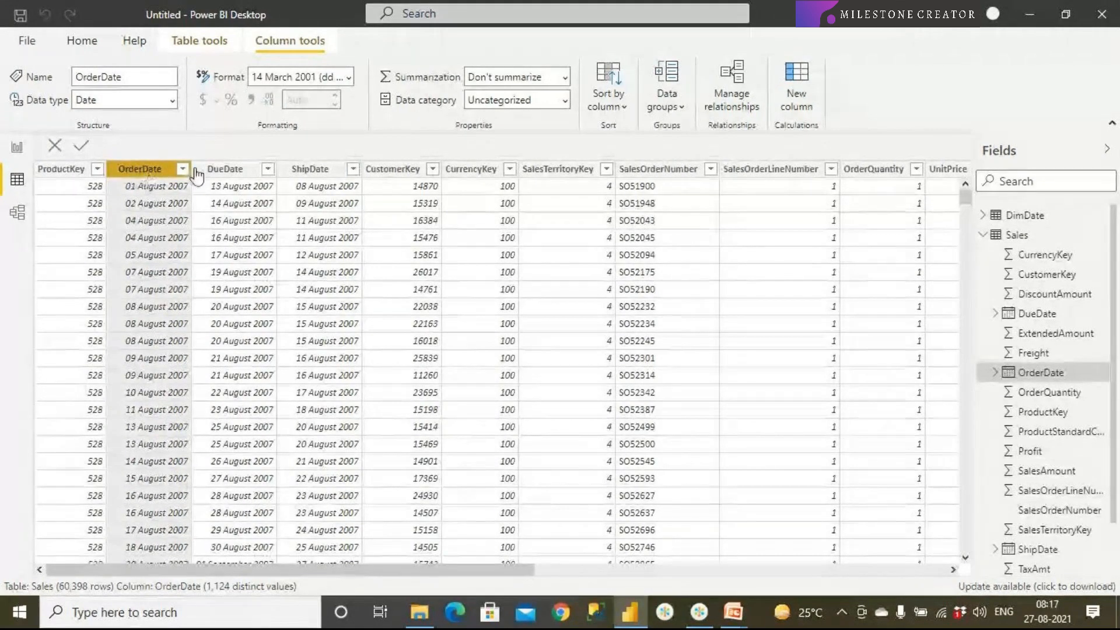
click(983, 235)
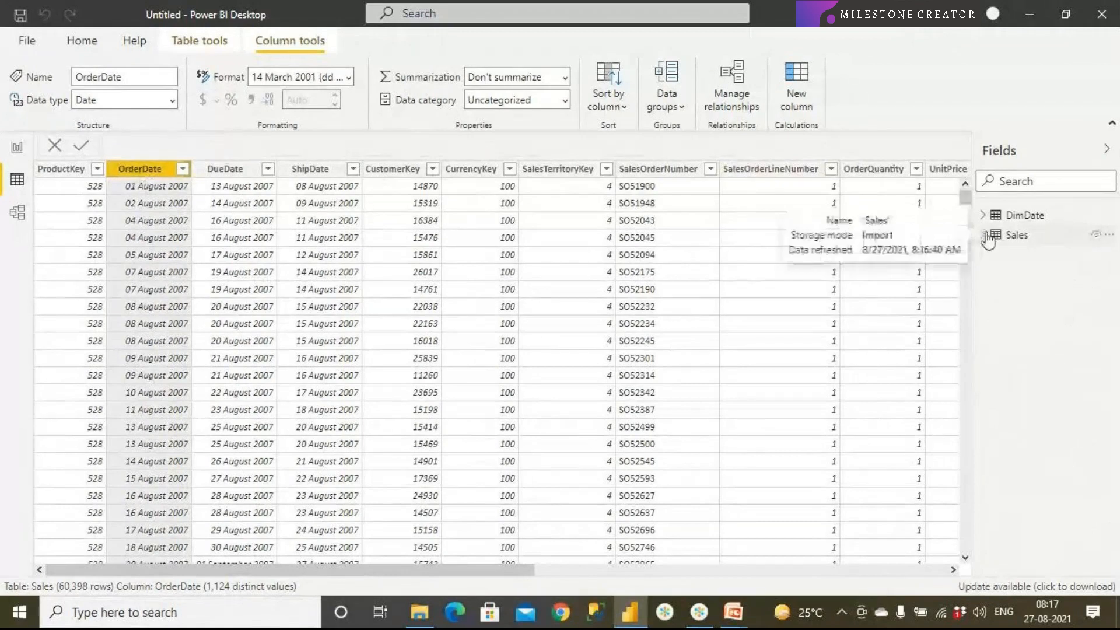
click(983, 215)
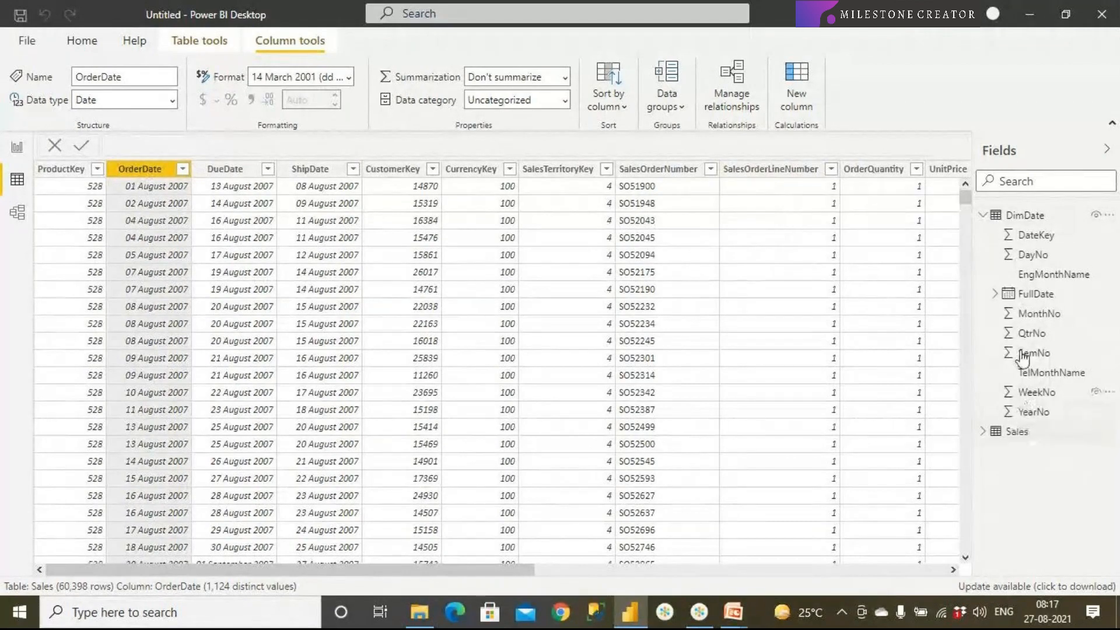
click(991, 217)
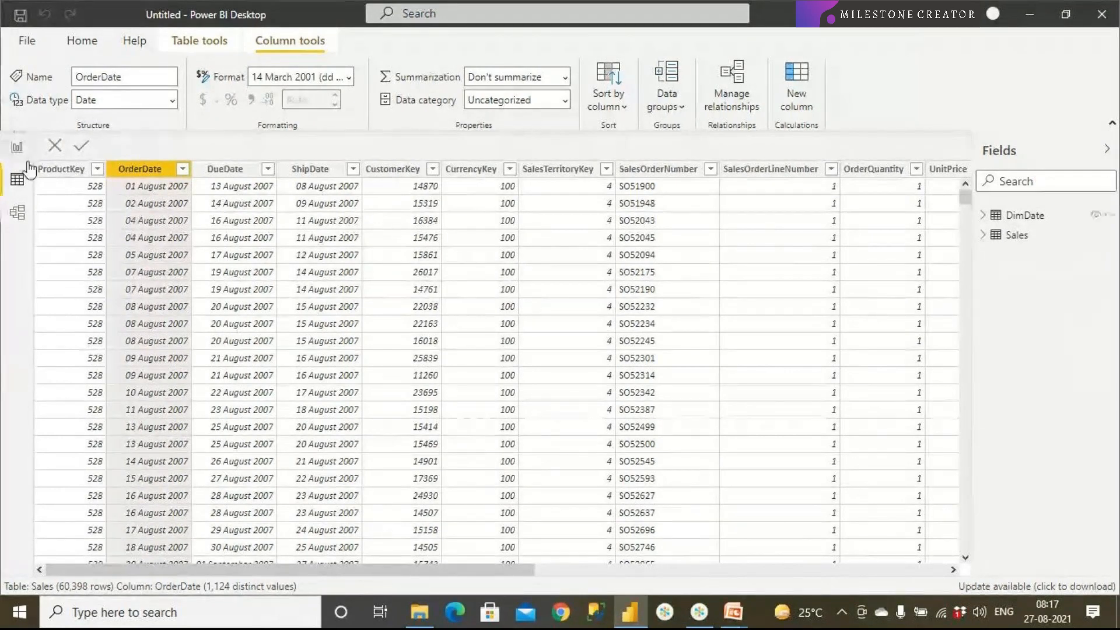
Enlarge the DimDate and Sales cards in the model diagram, relate FullDate in DimDate to OrderDate in Sales, and return to the report page.
click(17, 212)
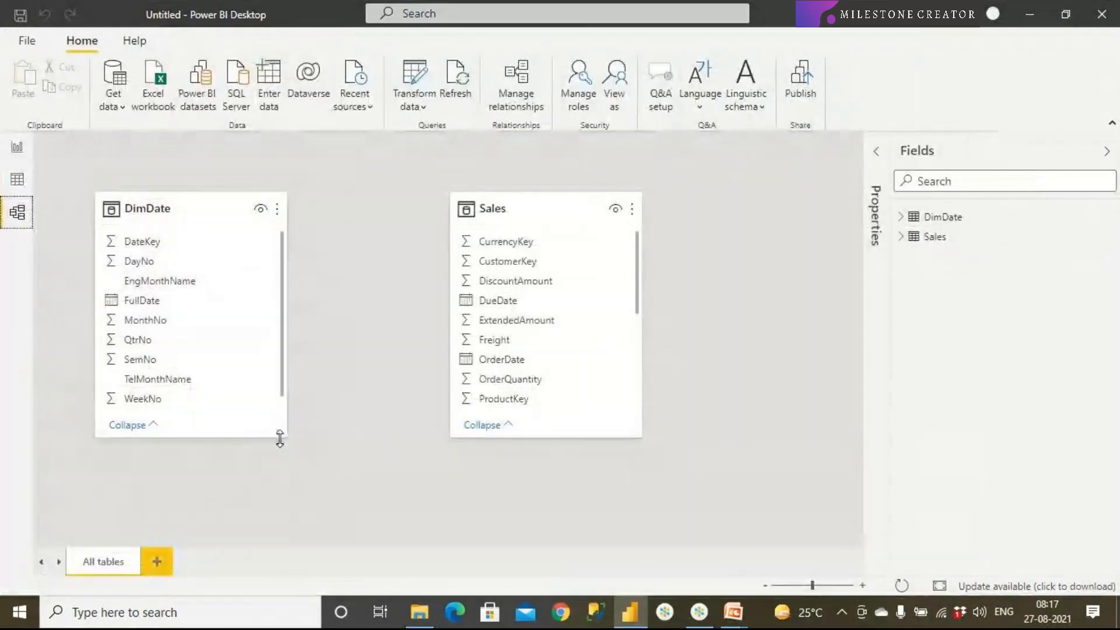
drag(286, 439, 290, 498)
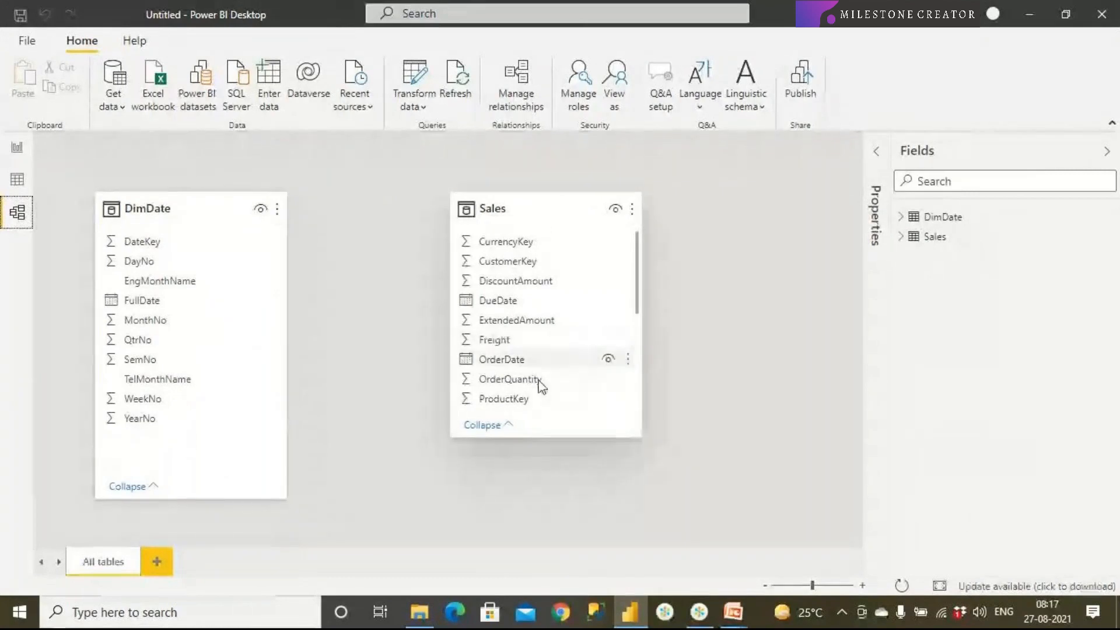
drag(641, 437, 664, 499)
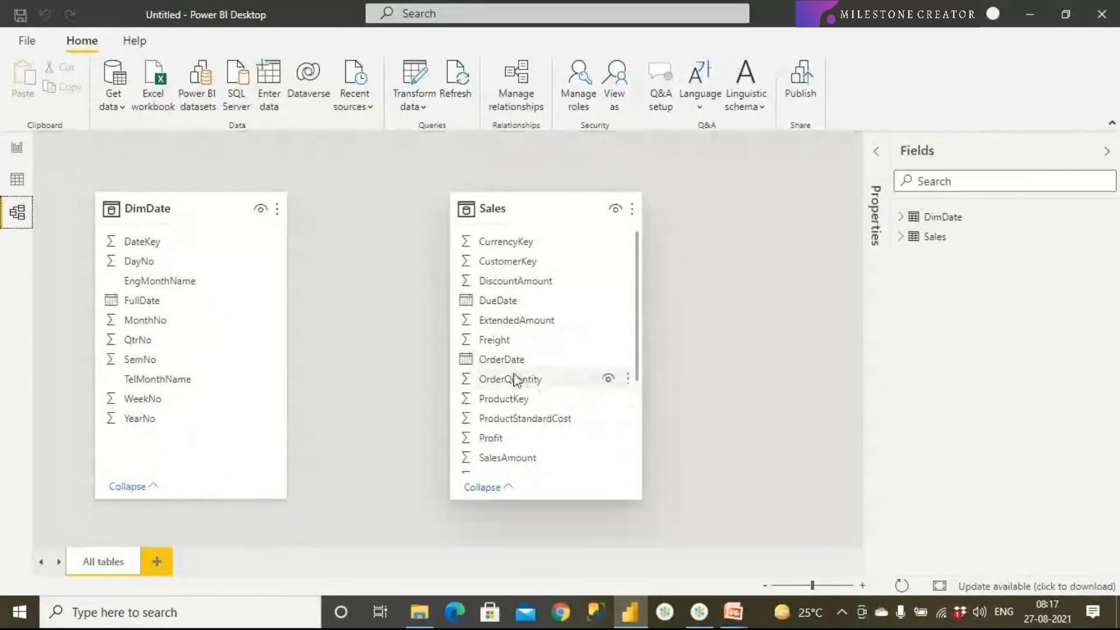
click(505, 359)
drag(174, 297, 512, 366)
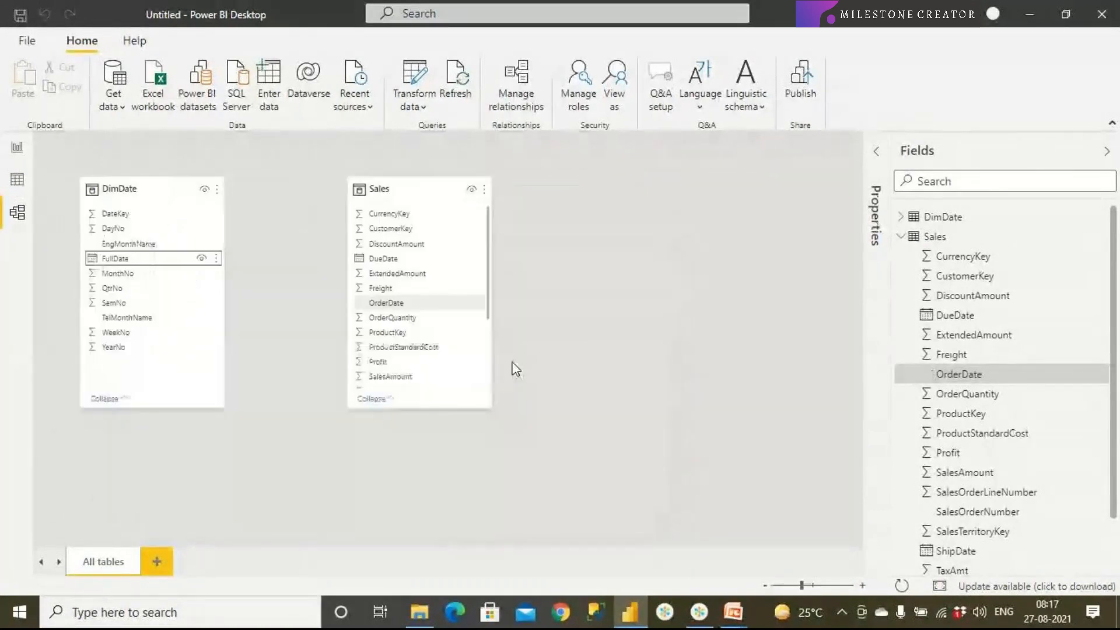
drag(802, 585, 812, 586)
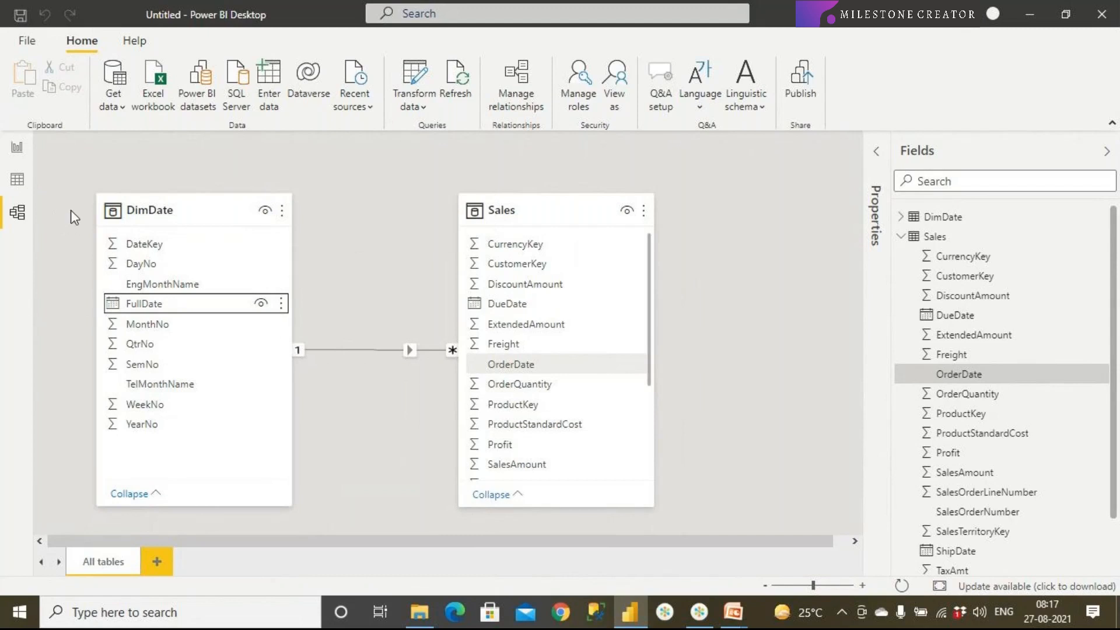
click(17, 180)
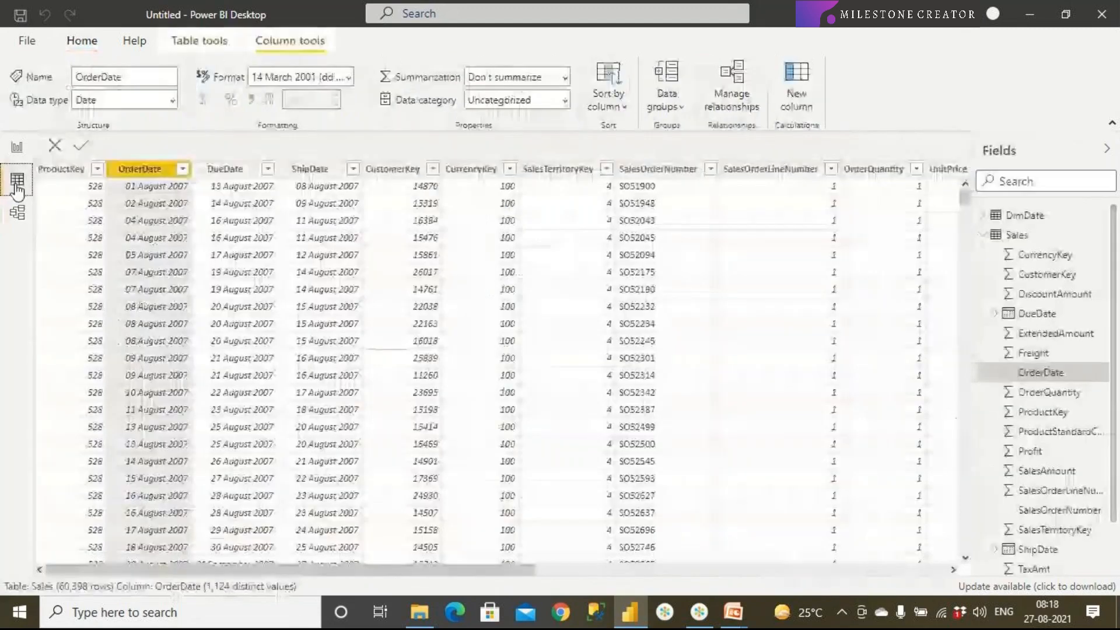
click(17, 149)
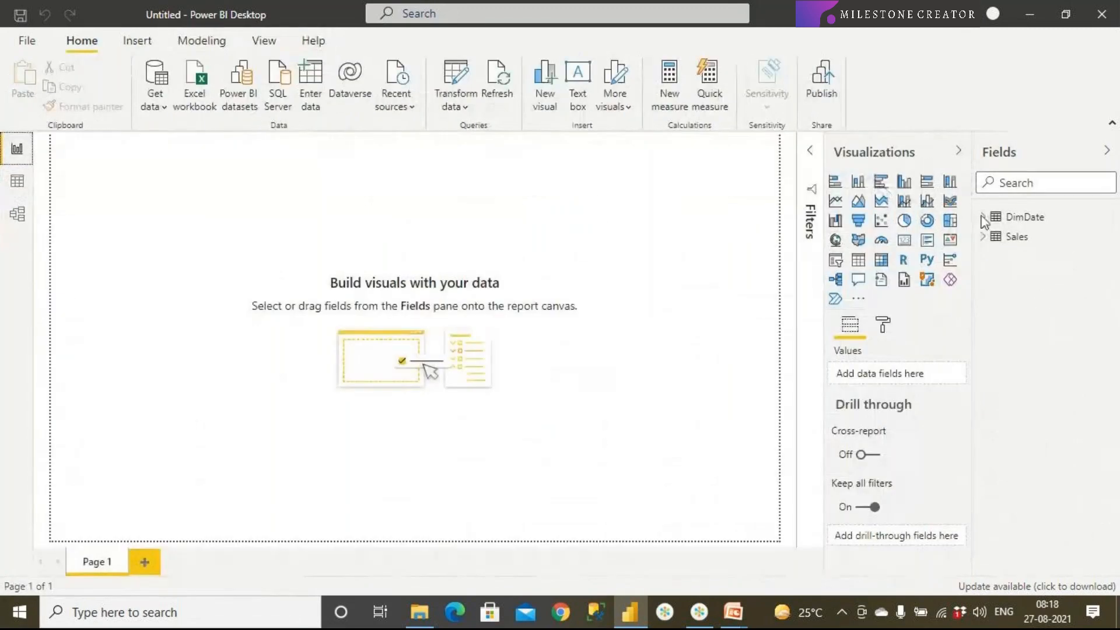
Mark the DimDate table as a date table, using FullDate as its date column.
click(1013, 216)
right_click(1012, 216)
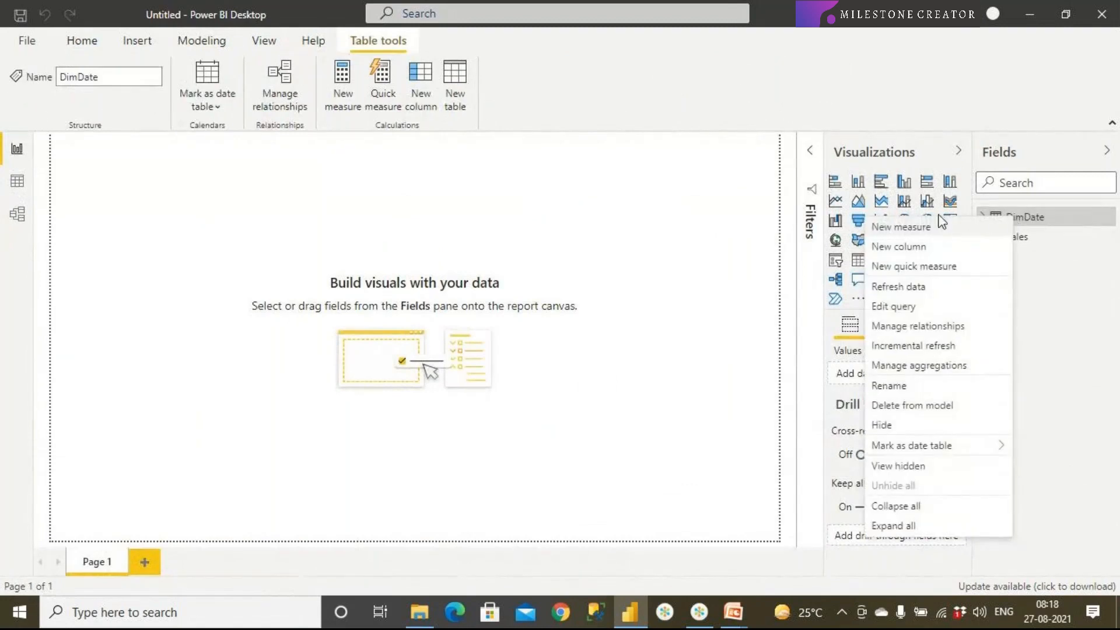
mouse_move(932, 452)
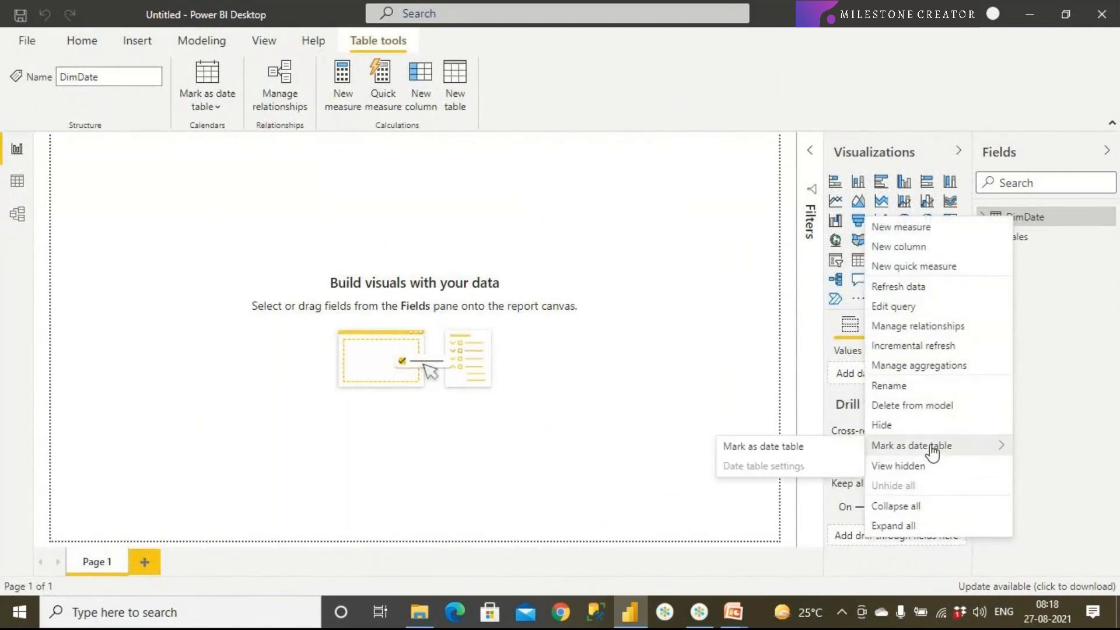
click(758, 451)
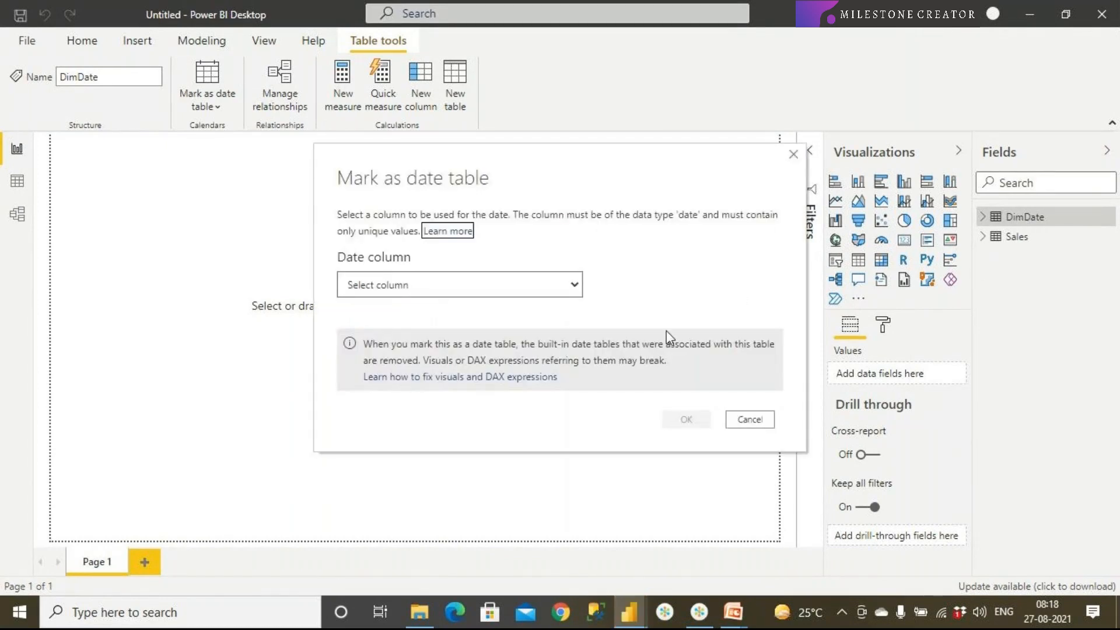
click(373, 290)
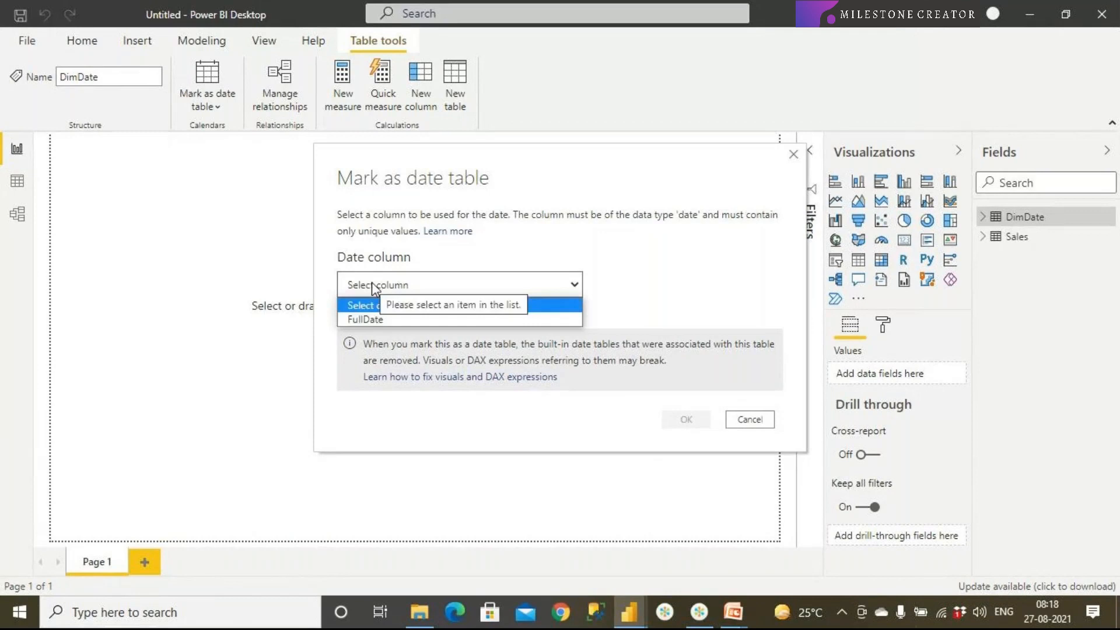
click(376, 319)
click(686, 421)
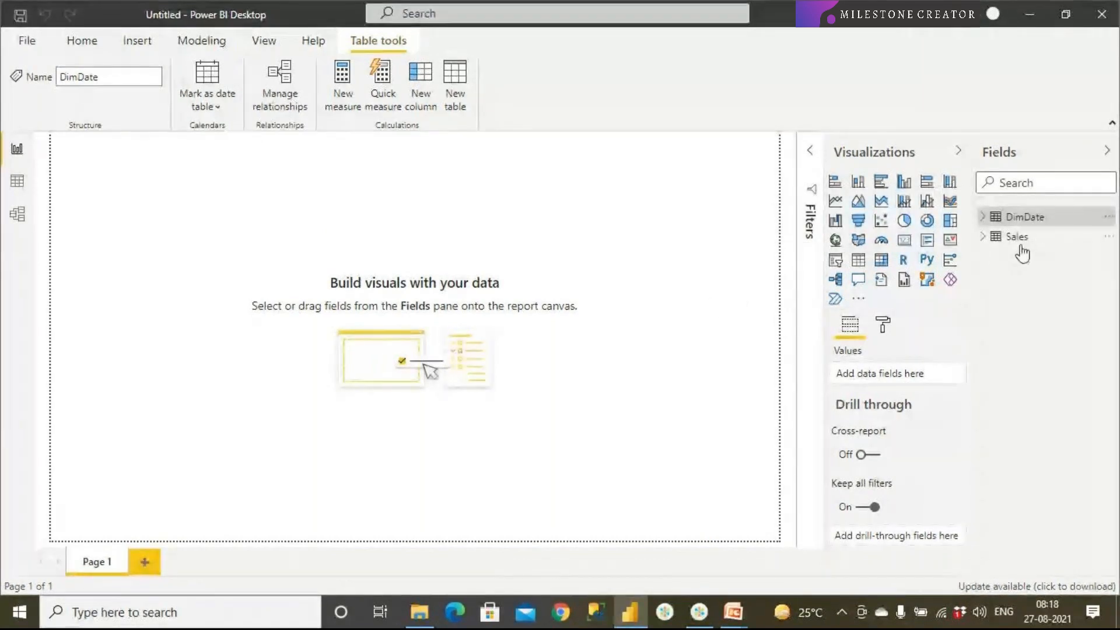
List the fields of DimDate and Sales, add an empty table visual to the page, enlarge it and move it away from the page corner.
click(983, 218)
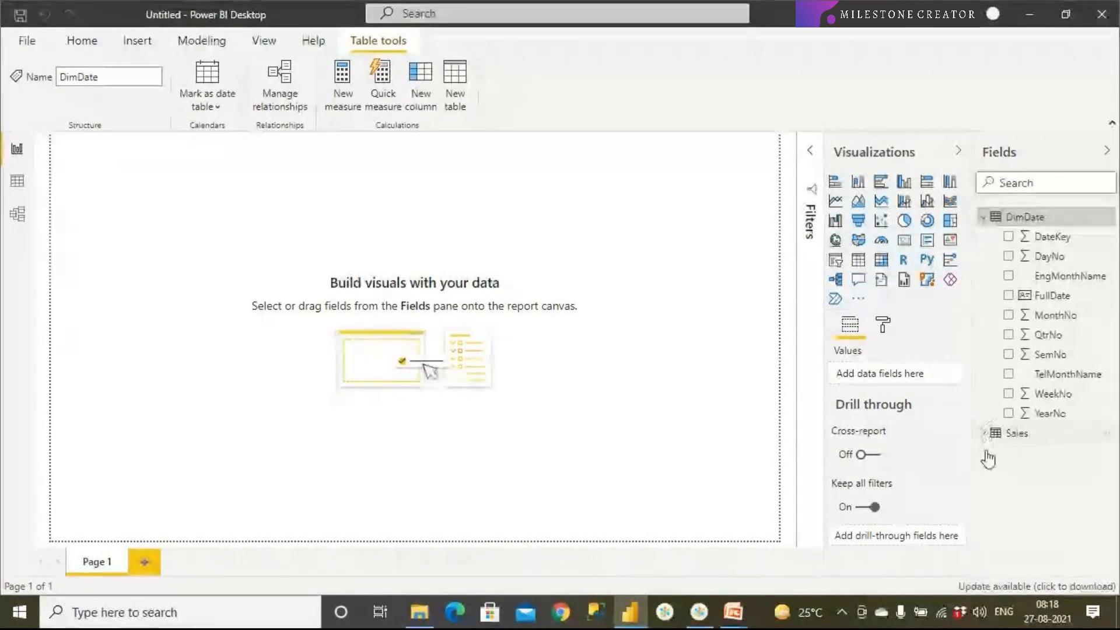
click(984, 432)
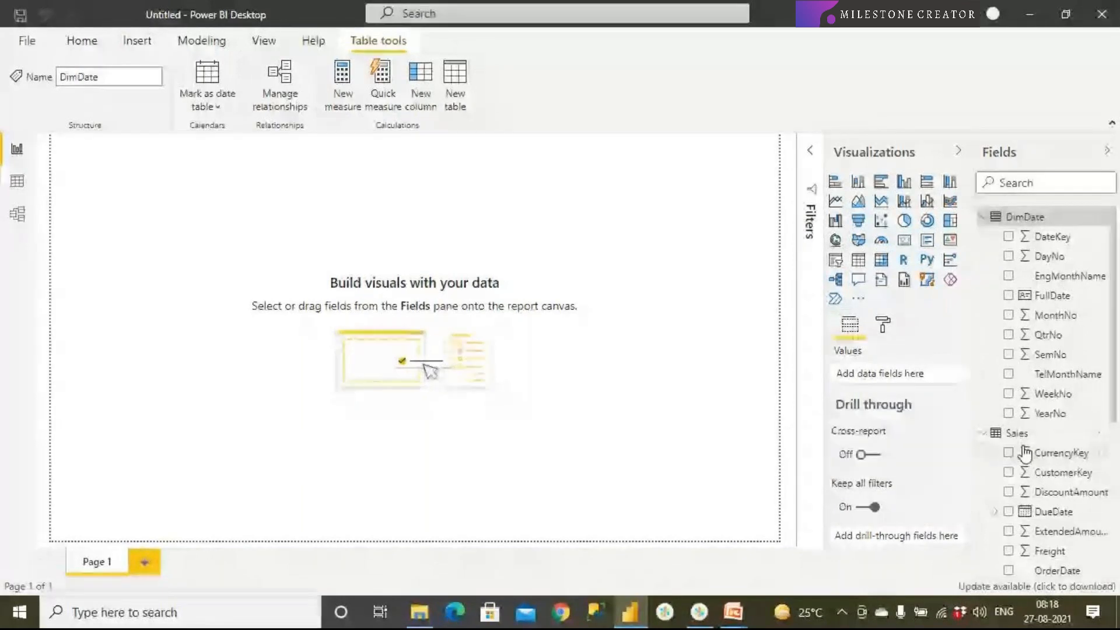
scroll(1038, 464, down, 3)
scroll(1054, 417, up, 3)
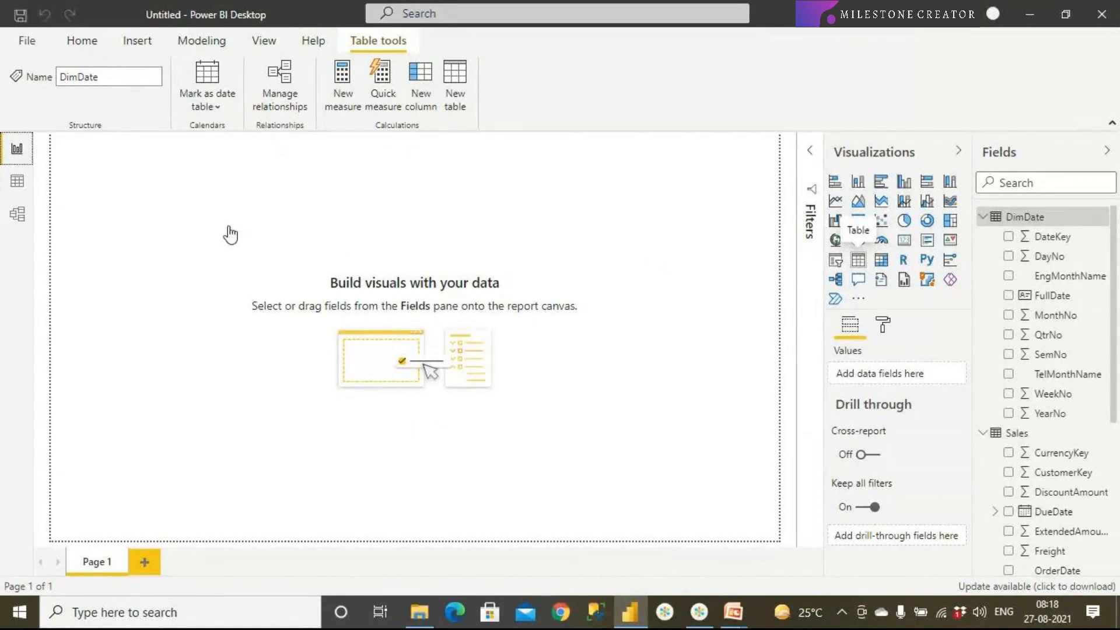
drag(230, 234, 229, 233)
click(169, 256)
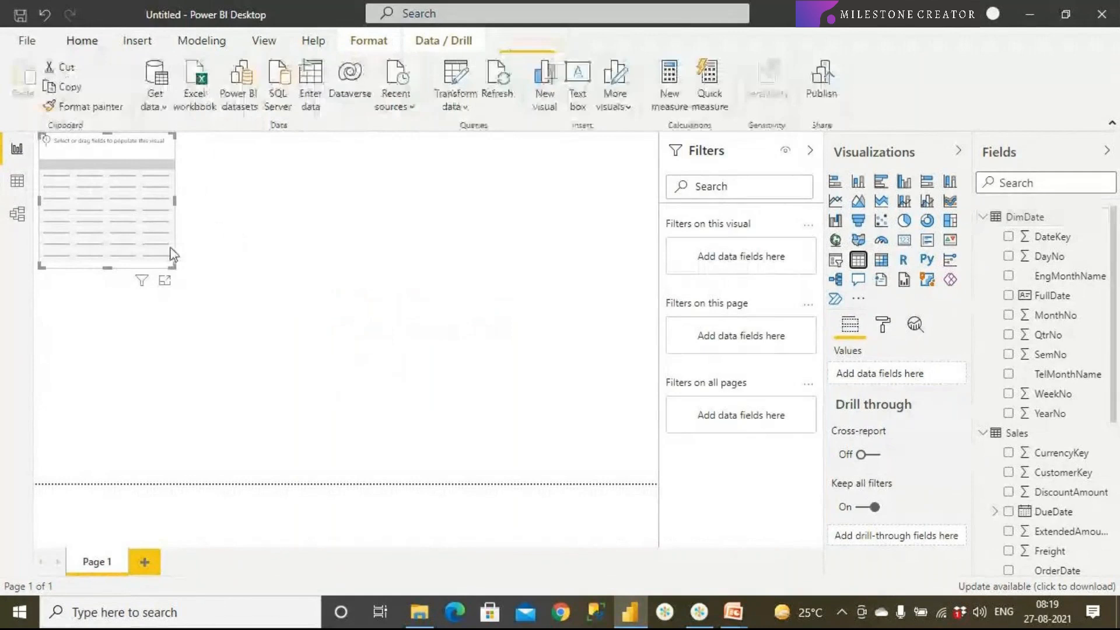
drag(169, 257, 400, 395)
drag(344, 350, 303, 341)
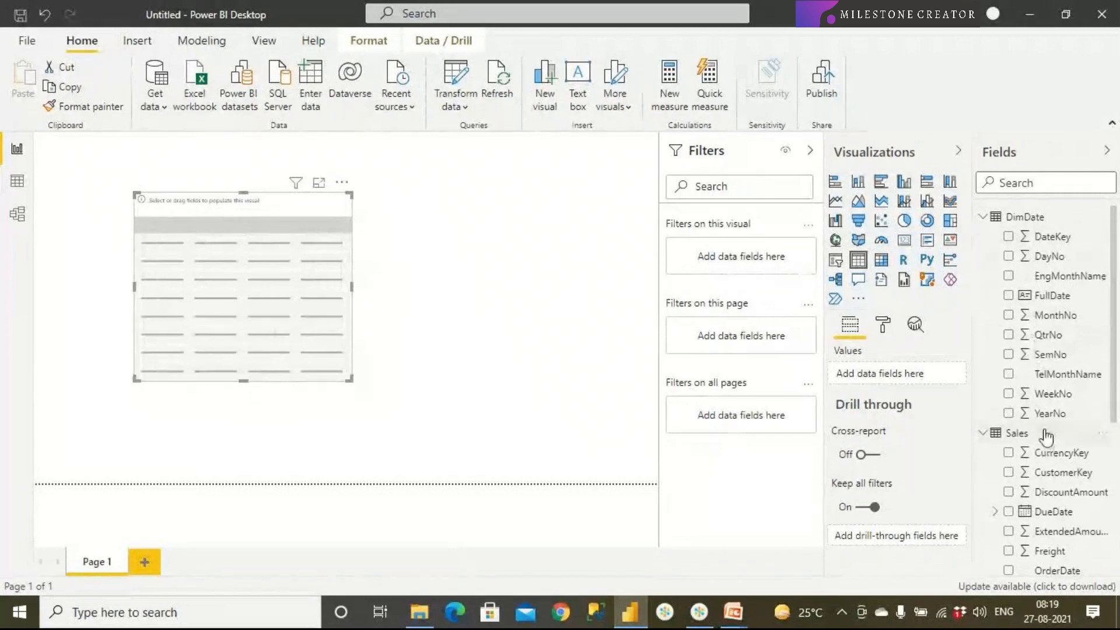
Add YearNo from DimDate to the table visual and collapse the DimDate field list.
drag(1049, 419, 235, 327)
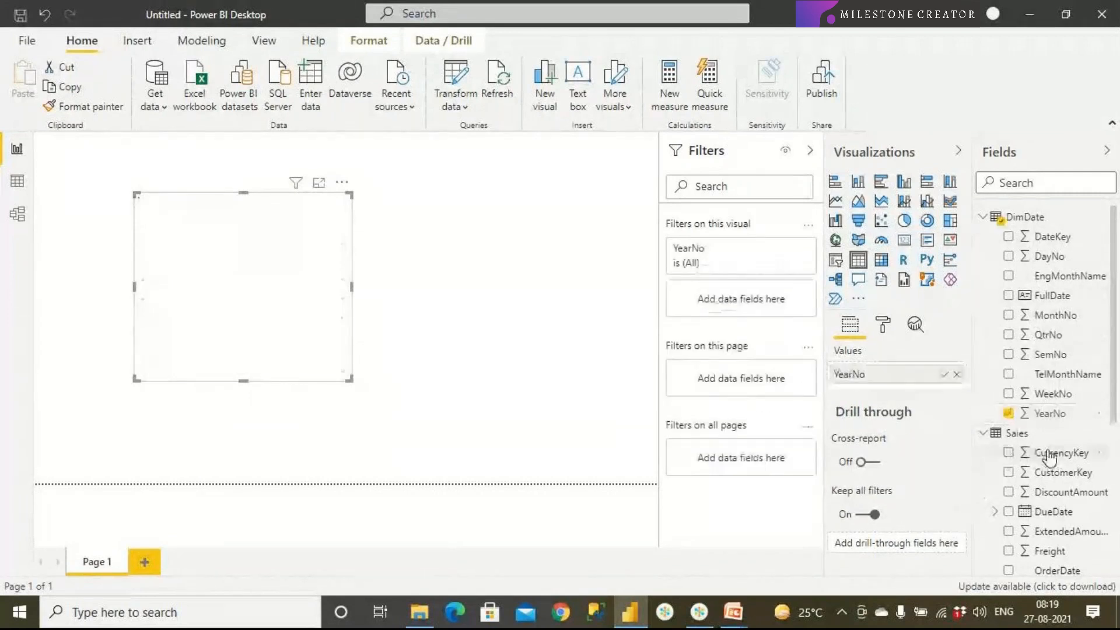
click(985, 218)
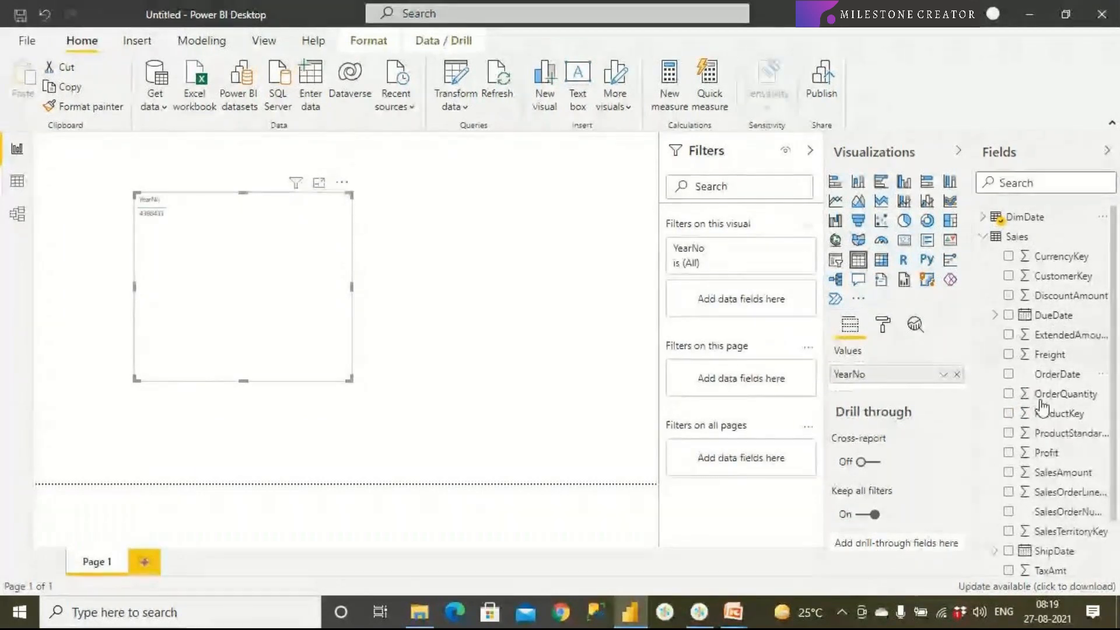
Add the SalesAmount field to the table visual and turn off summarization for YearNo.
drag(1063, 479, 314, 265)
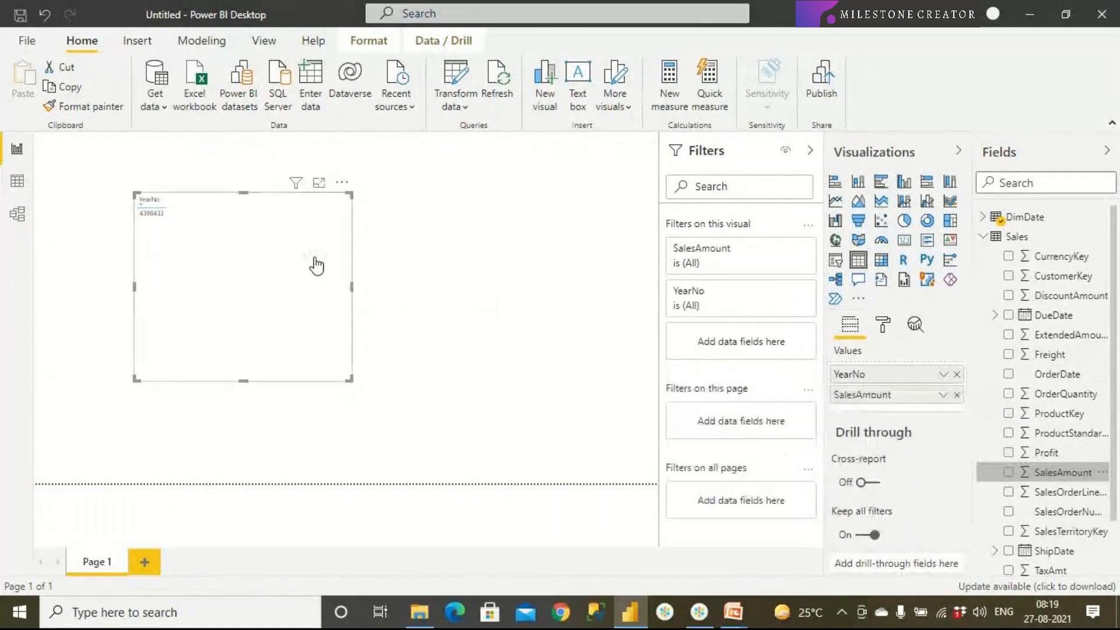
click(943, 374)
click(851, 159)
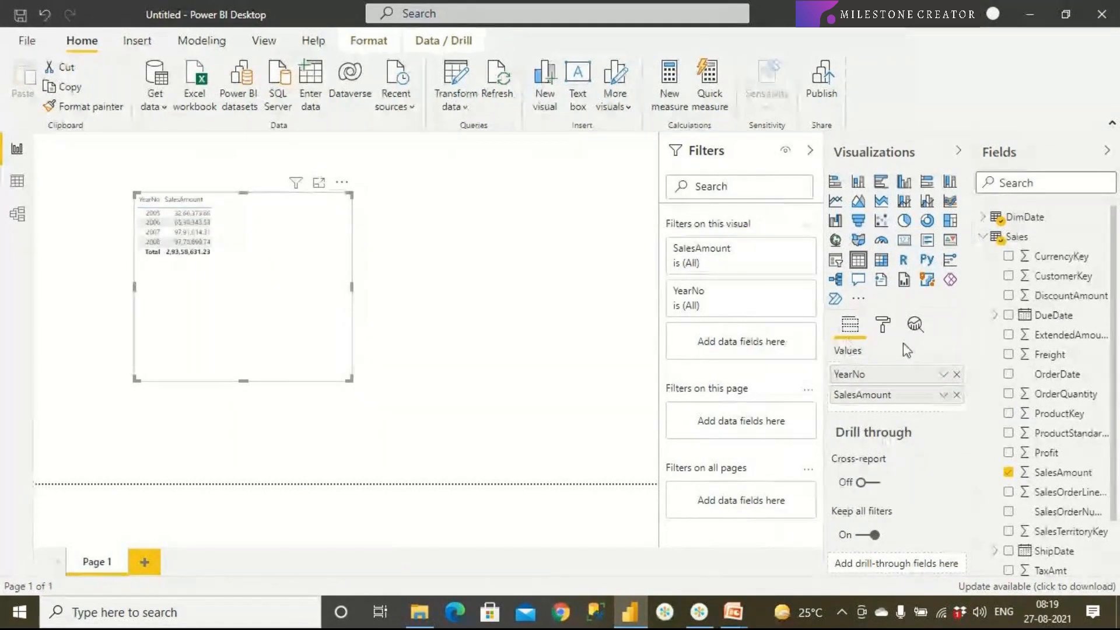
Apply the Alternating rows style to the YearNo and SalesAmount table.
click(883, 325)
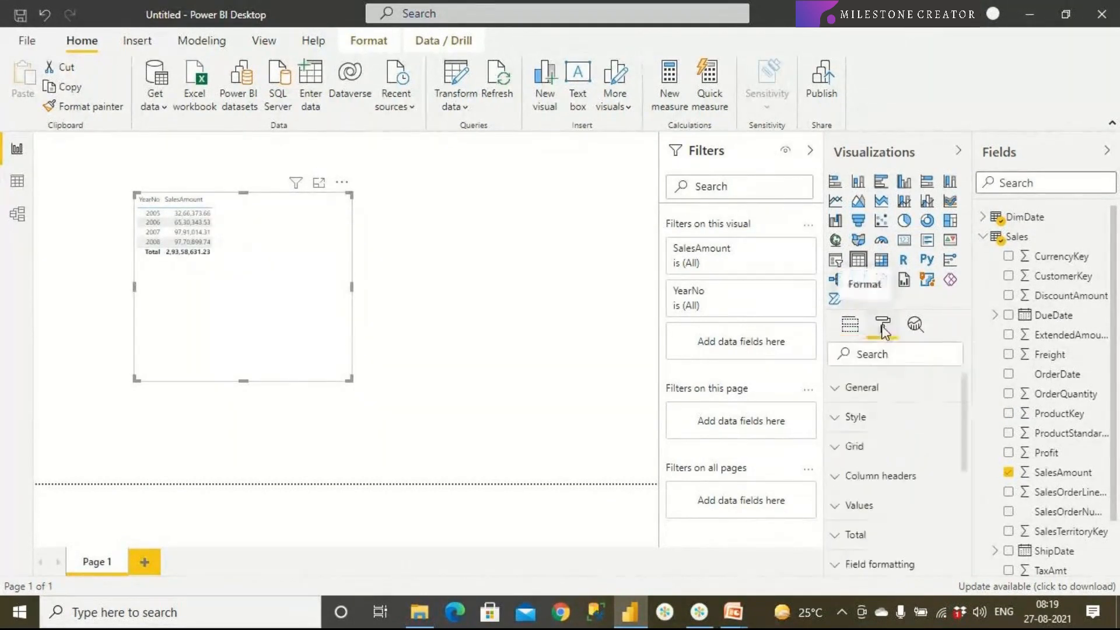
click(844, 418)
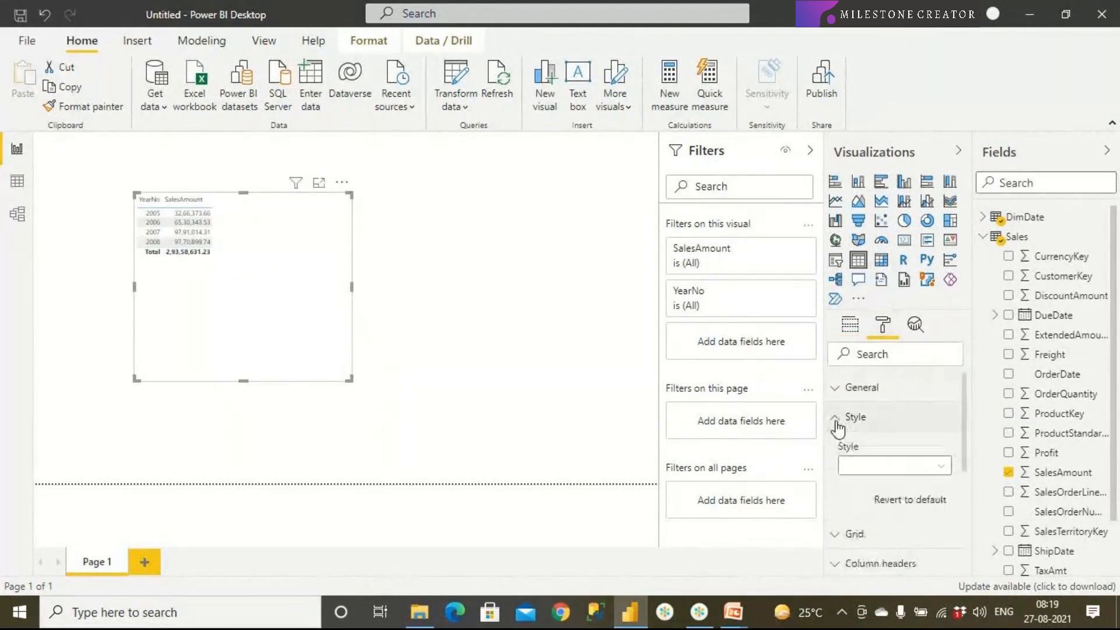
click(863, 466)
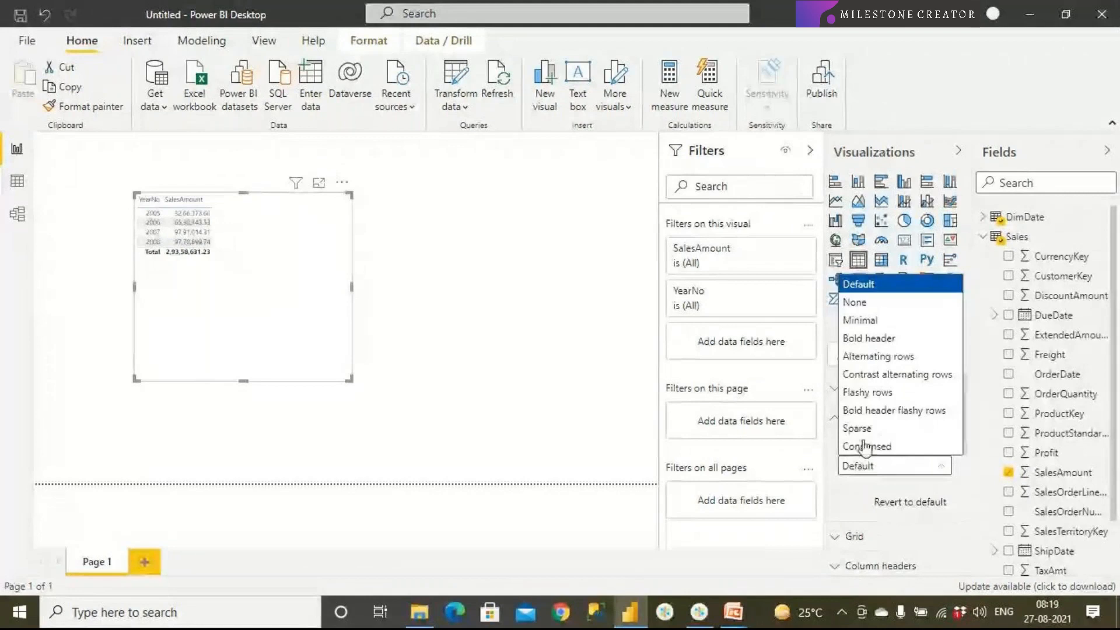
click(880, 361)
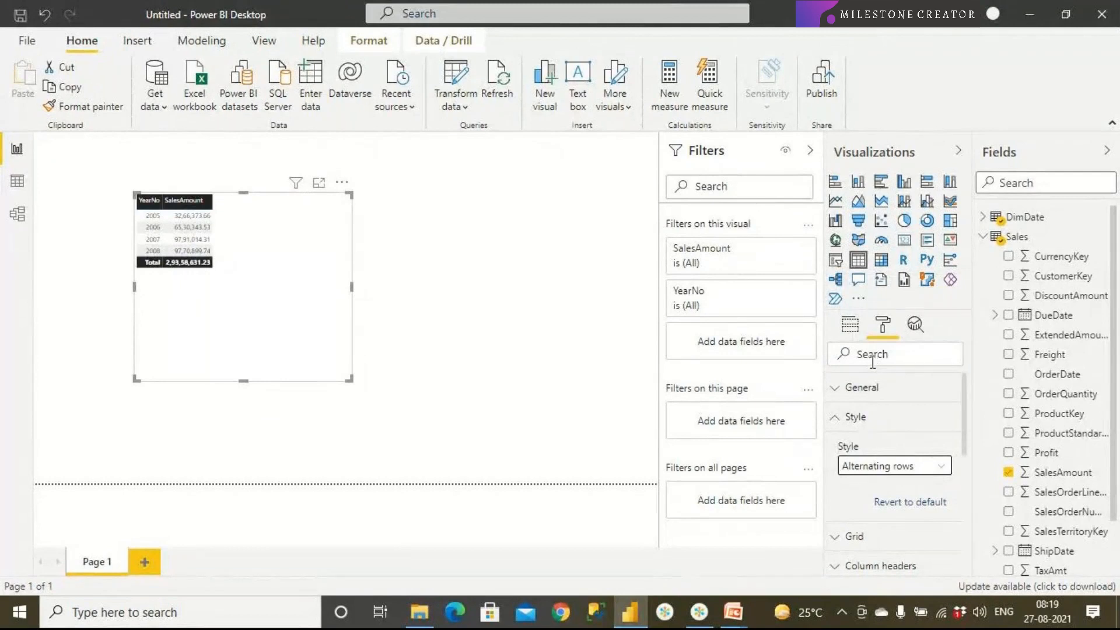
click(835, 421)
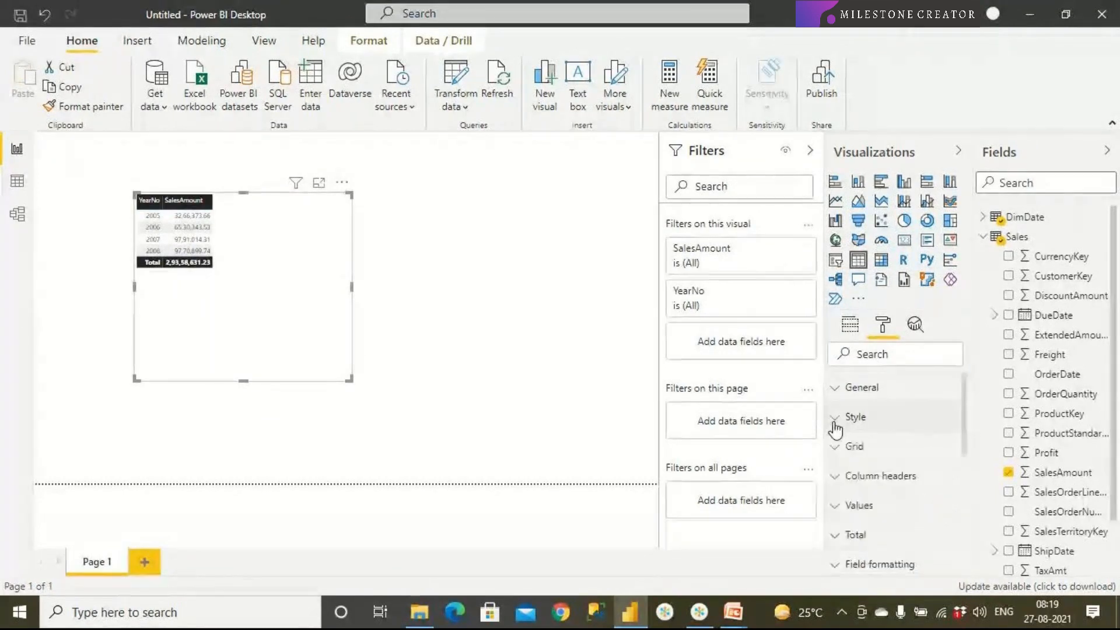
Set the table's grid text size to 22 pt.
click(838, 450)
scroll(884, 475, down, 6)
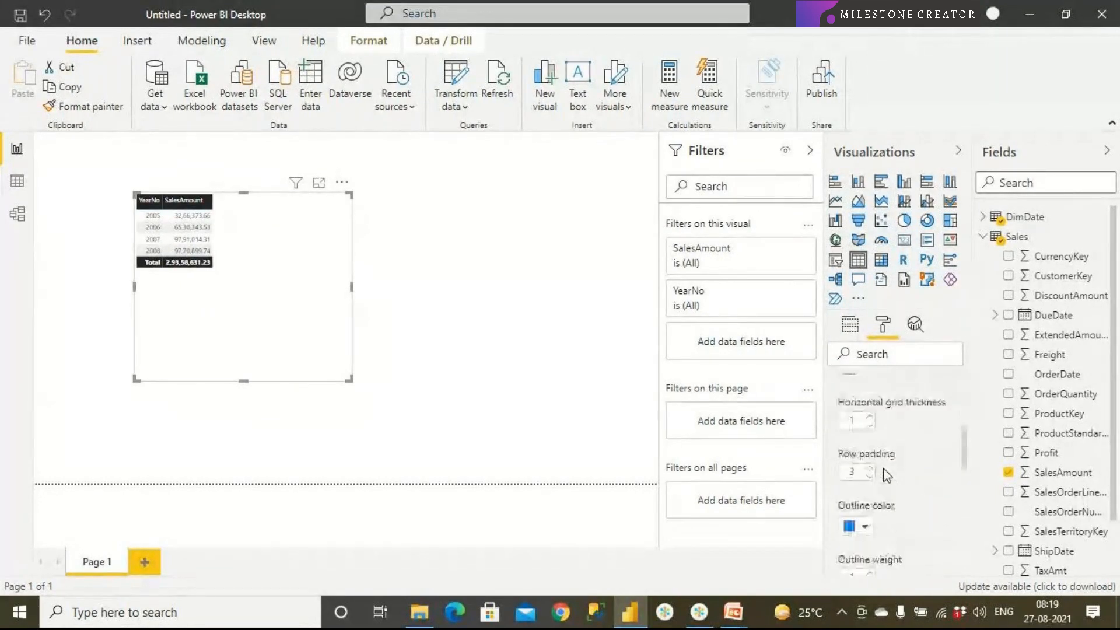
double_click(852, 546)
text(22)
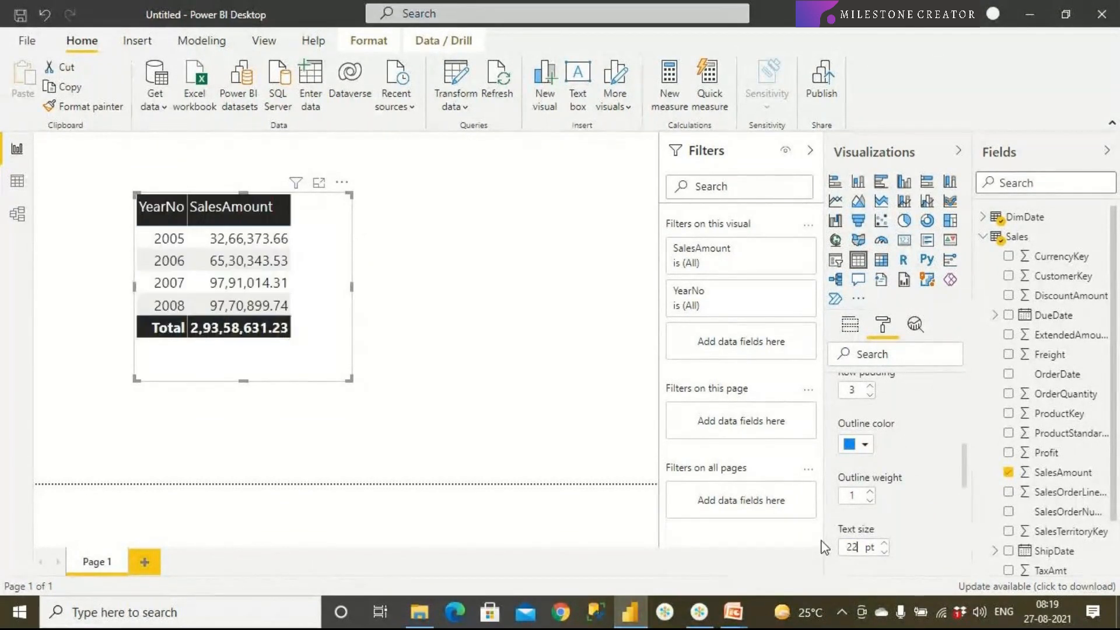
click(614, 415)
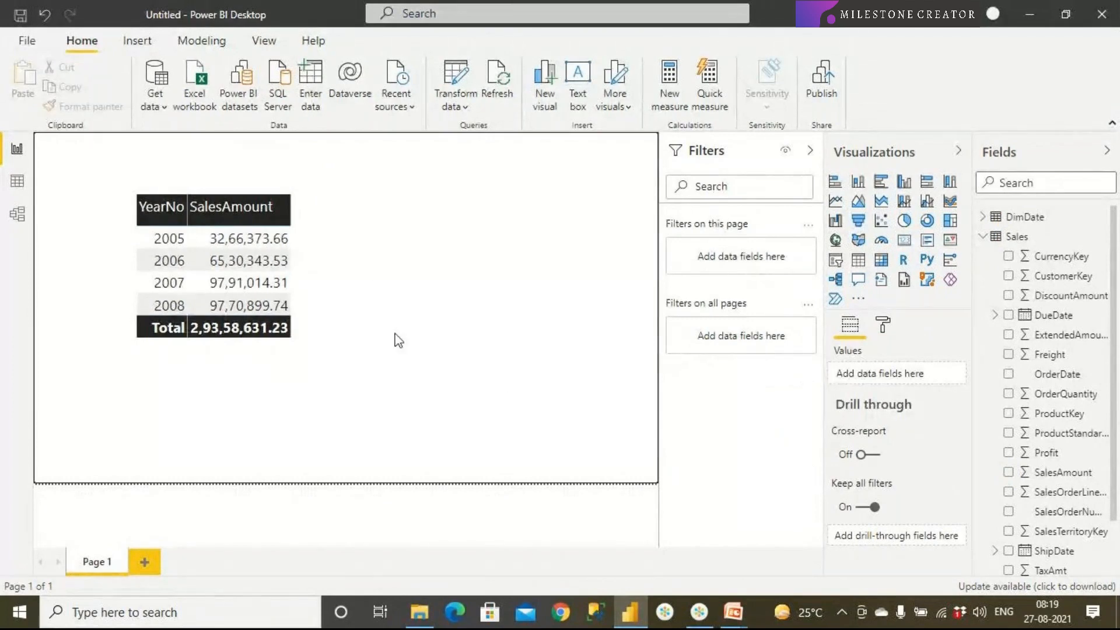
Turn on the border for the sales table visual.
click(140, 199)
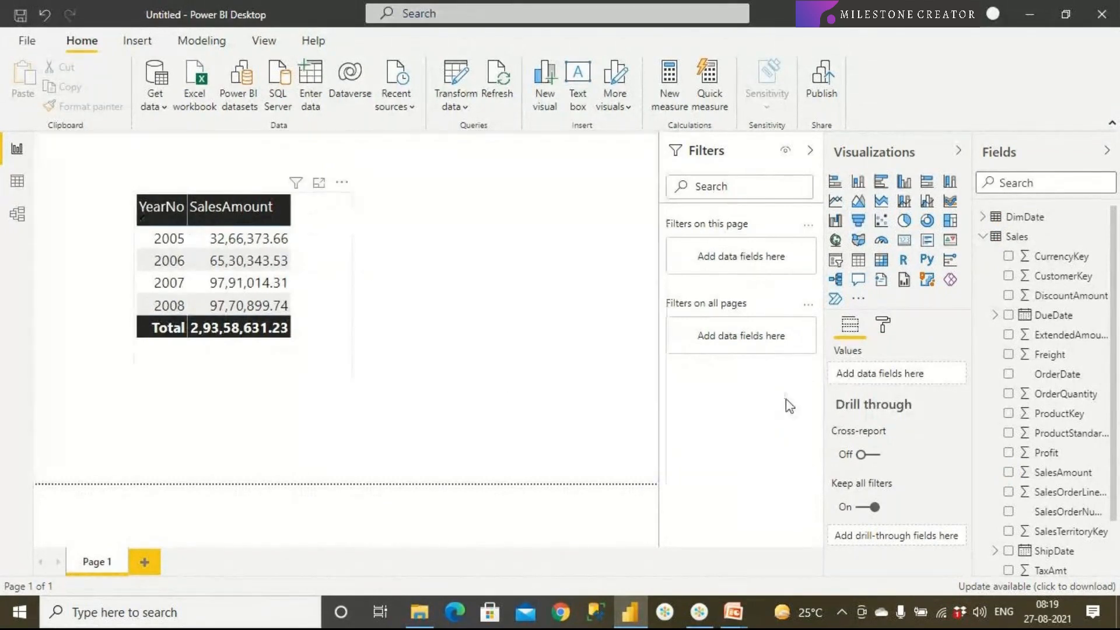
click(883, 325)
click(933, 478)
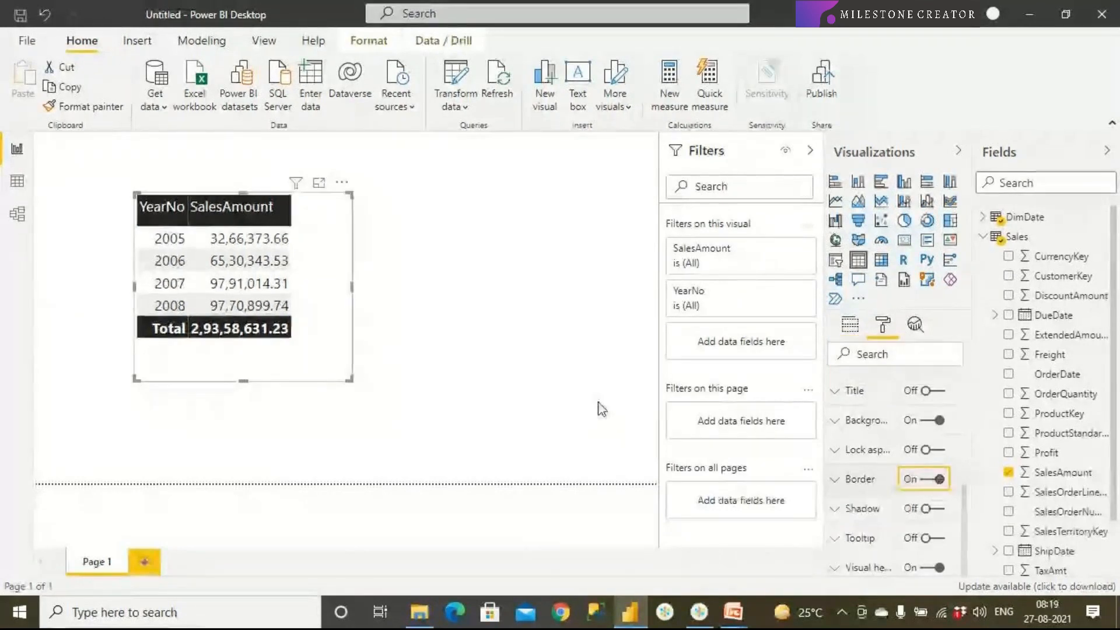
click(445, 342)
click(320, 359)
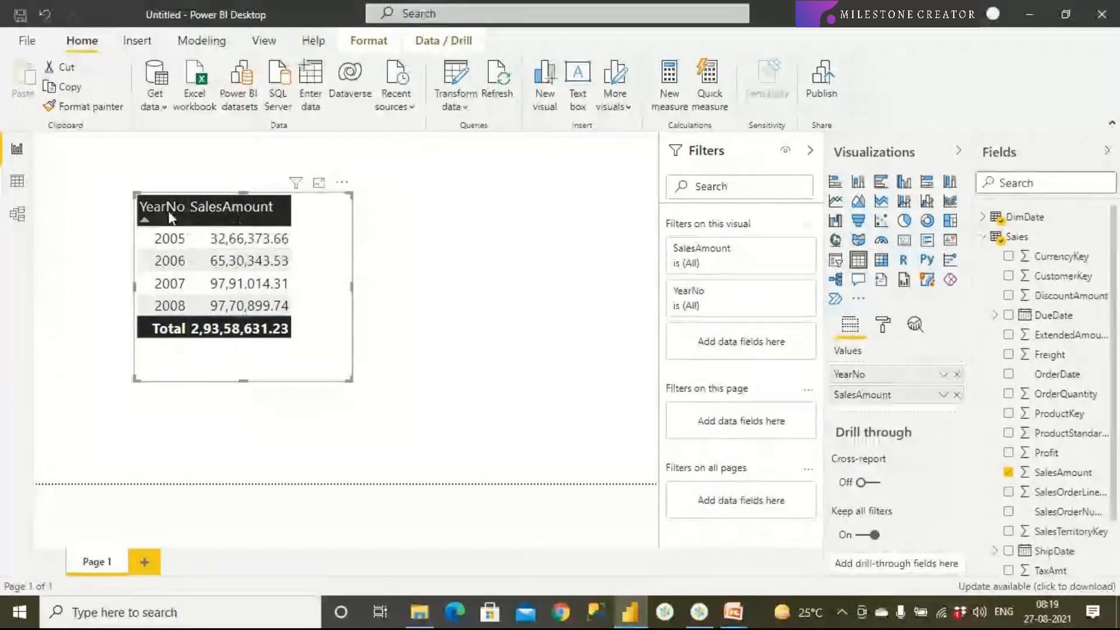
Delete the relationship between DimDate and Sales, and check its effect on the sales table in the report.
click(18, 215)
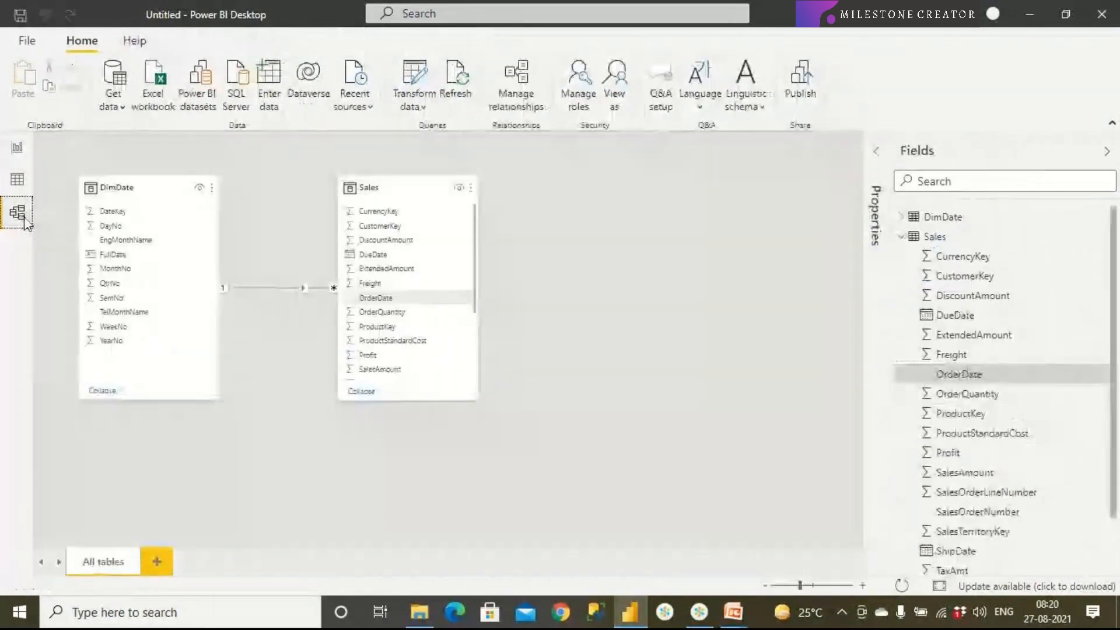
right_click(292, 289)
click(300, 299)
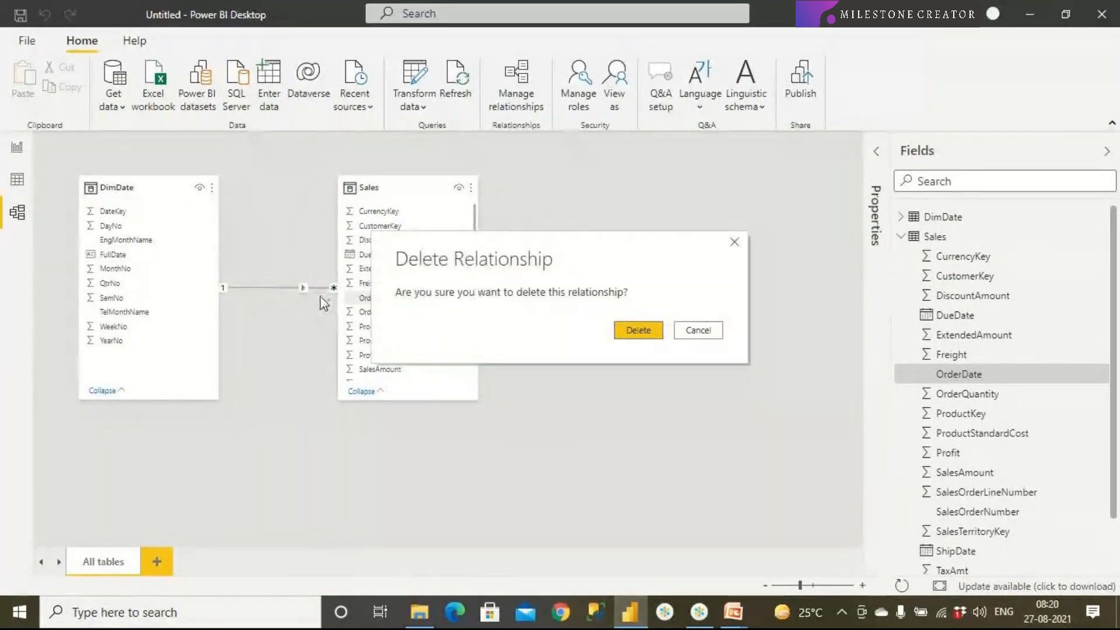
click(636, 331)
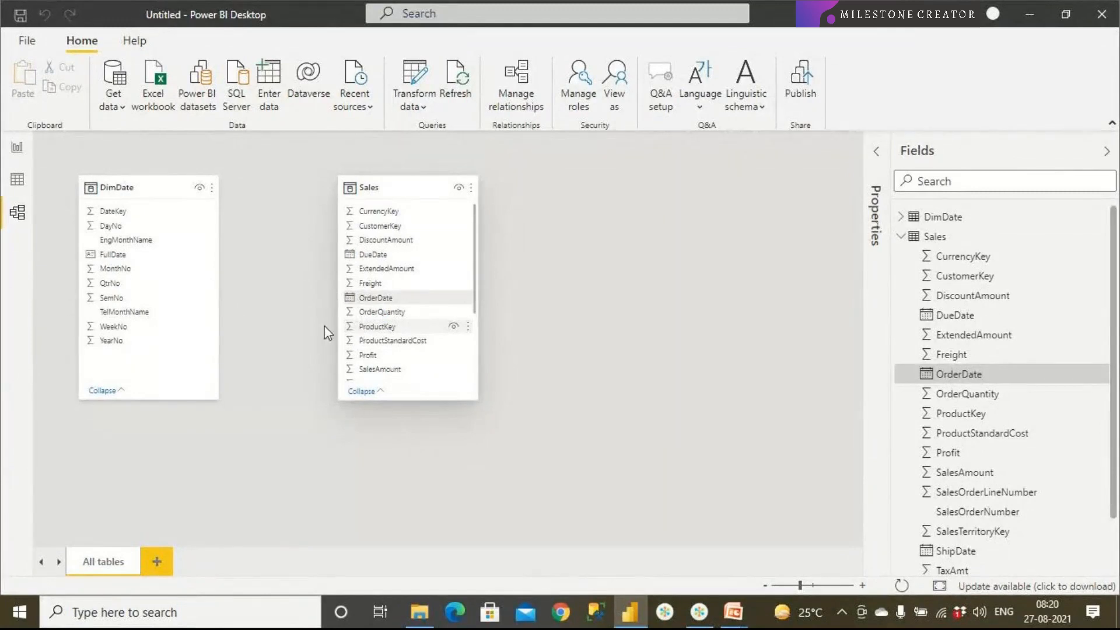
click(17, 149)
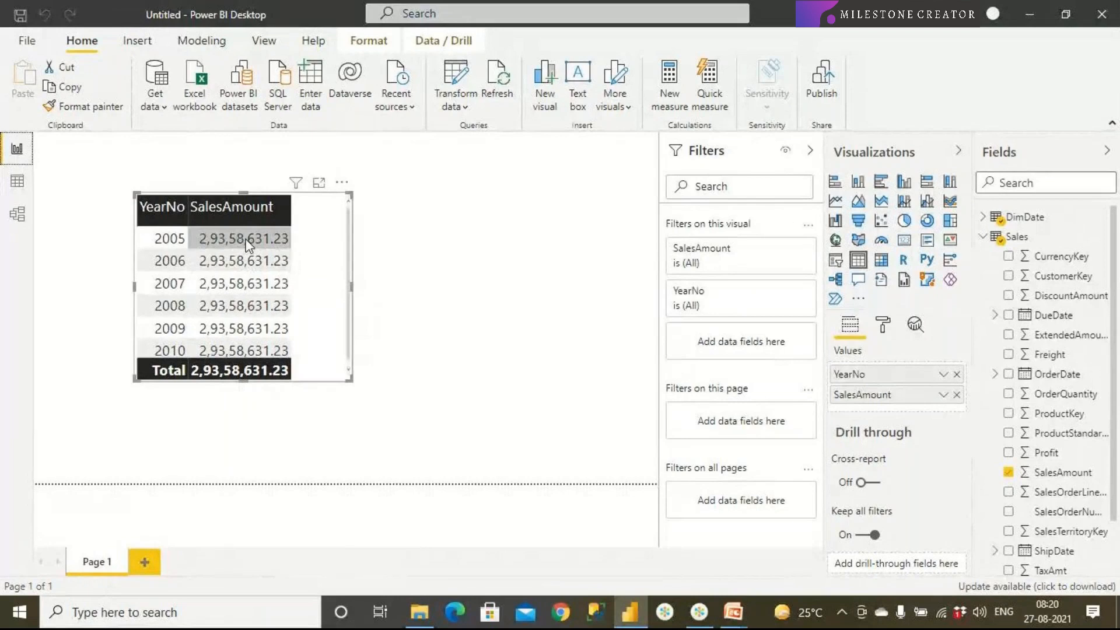
Create a relationship in the model from DimDate's FullDate to OrderDate in Sales.
click(17, 213)
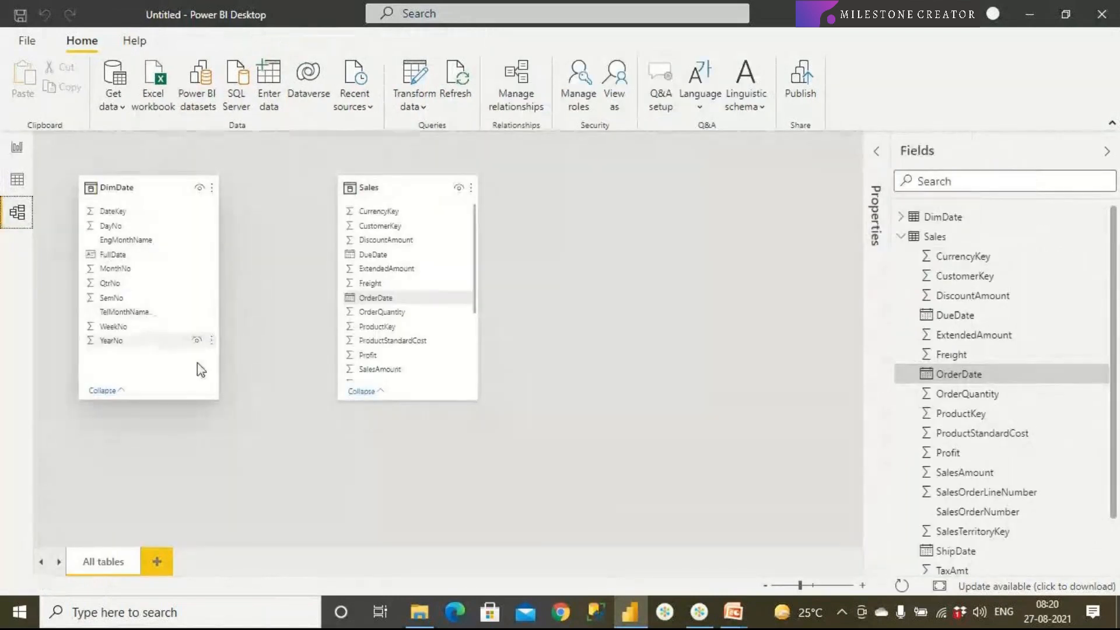
drag(801, 586, 810, 585)
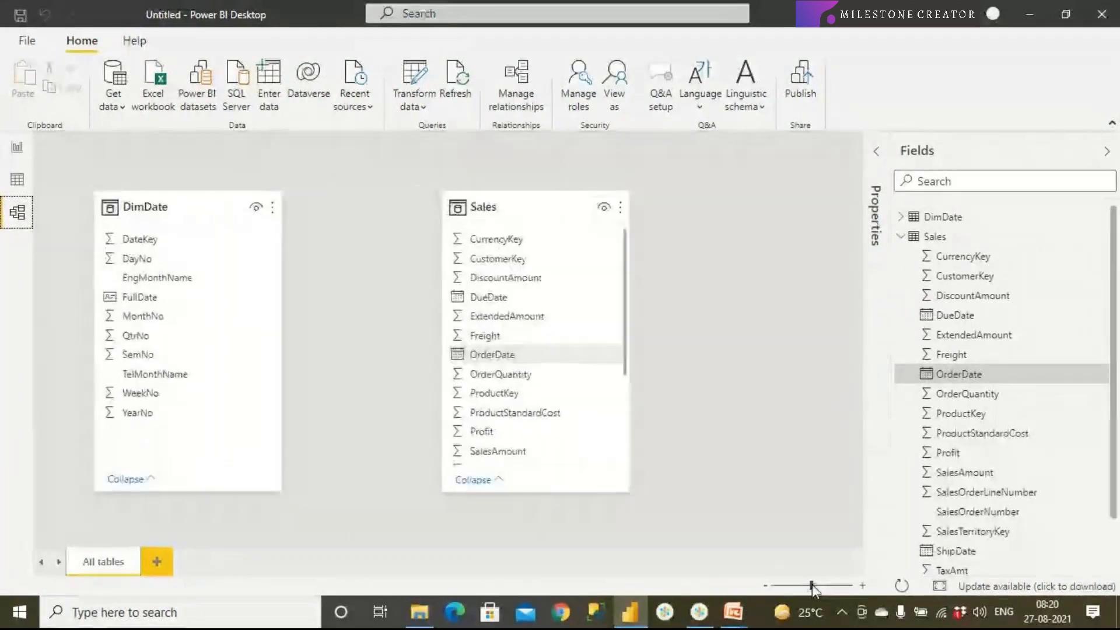
click(156, 302)
drag(156, 300, 510, 356)
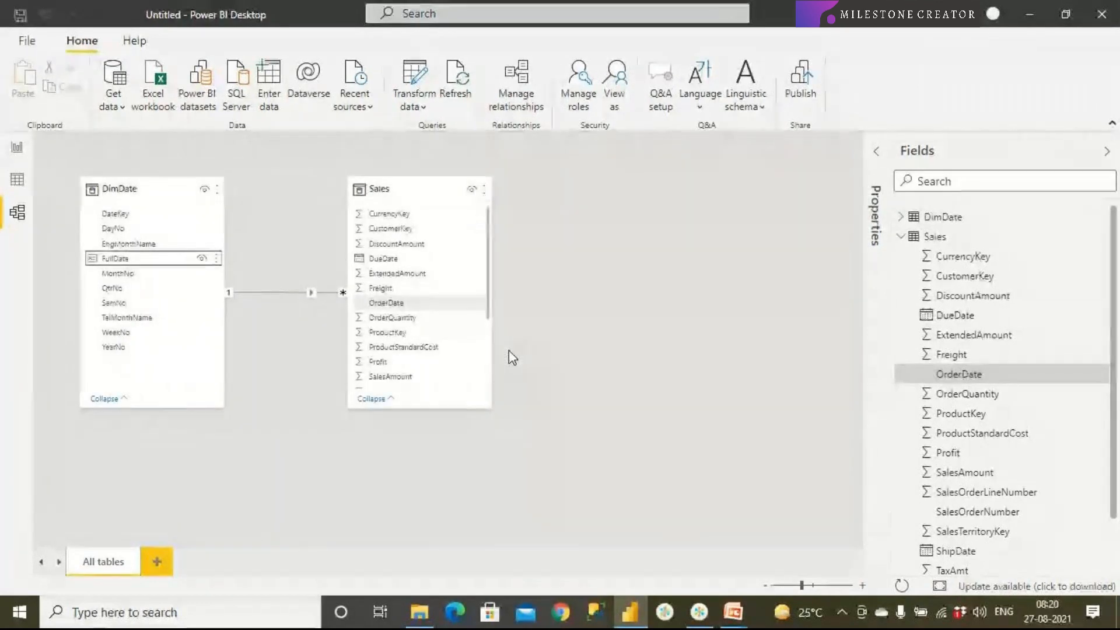
Review the settings of the relationship between Sales OrderDate and DimDate FullDate, including cardinality and cross filter direction.
click(517, 101)
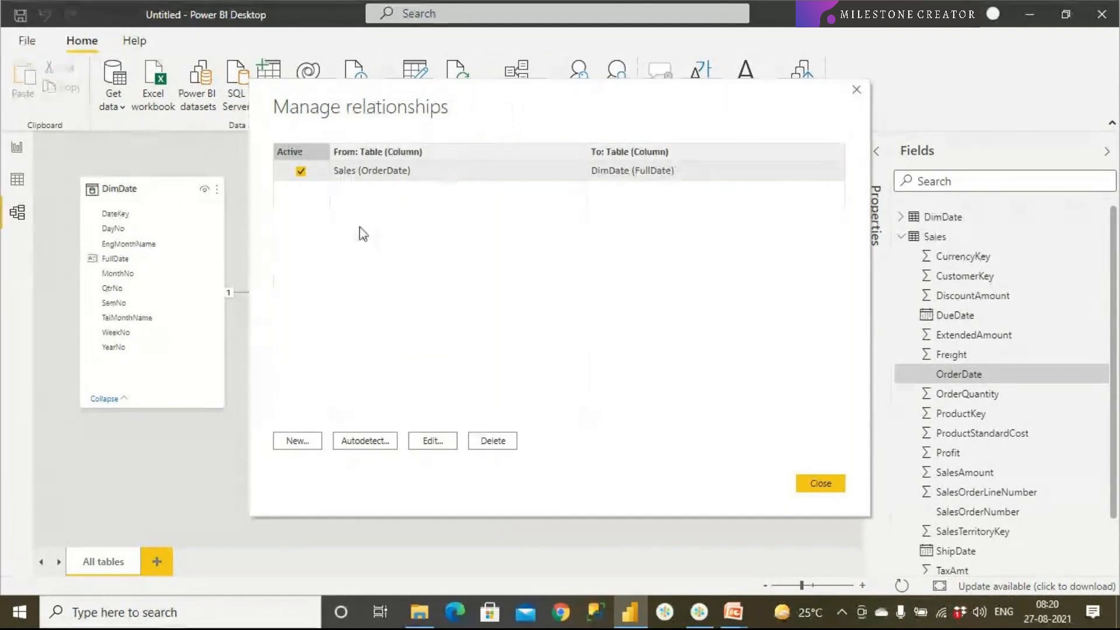
click(432, 441)
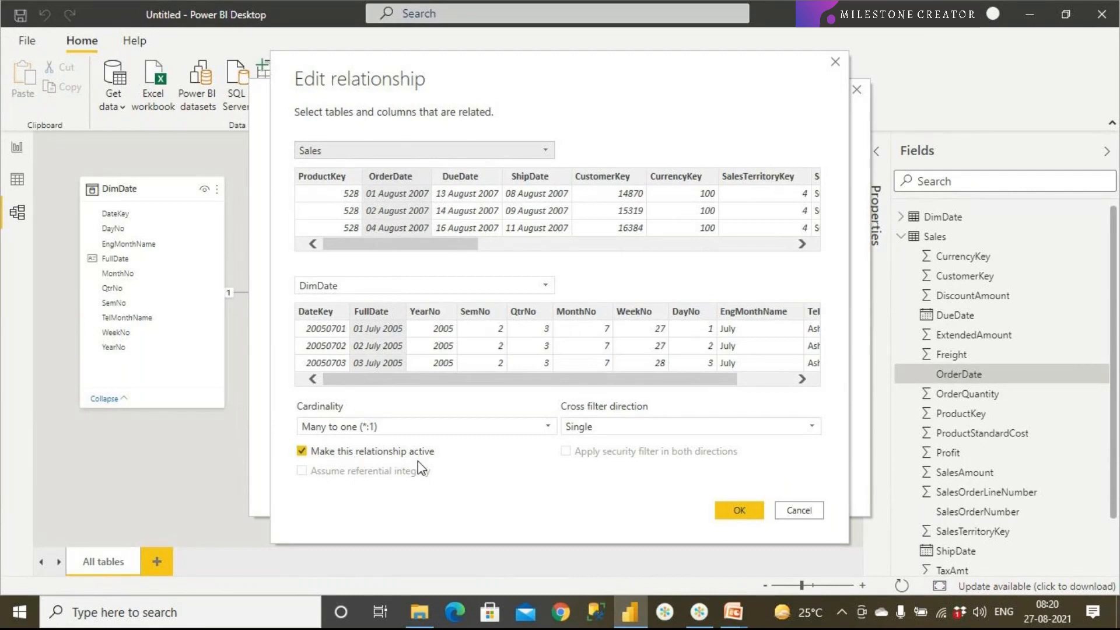
click(741, 510)
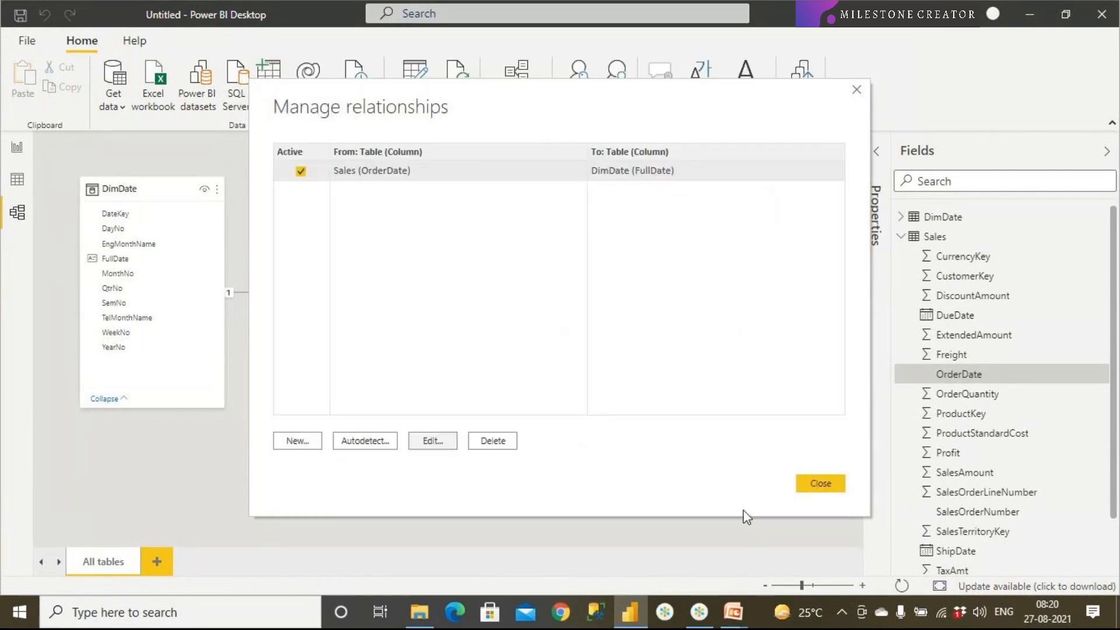
click(803, 485)
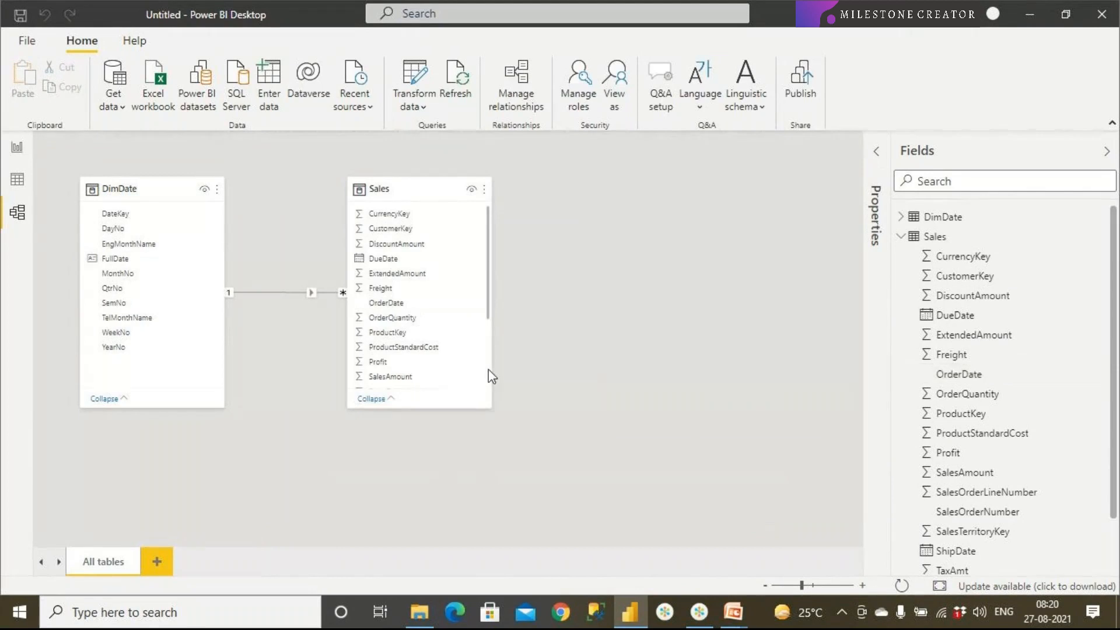
Check the yearly sales in the report, select the ShipDate field, and view the Sales table's data rows.
click(17, 150)
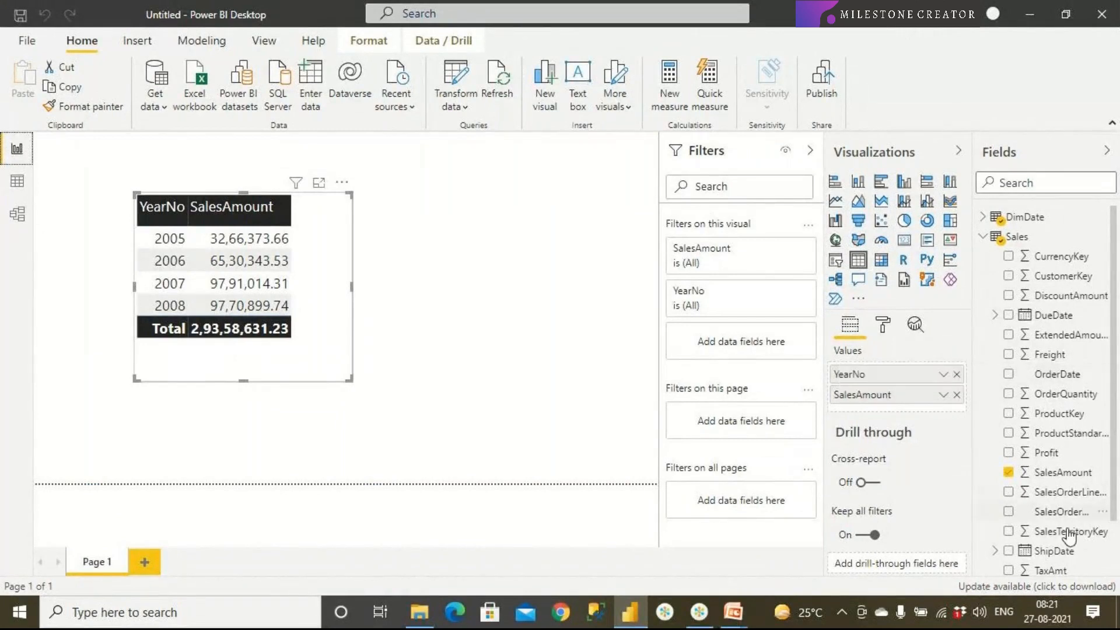
click(1054, 551)
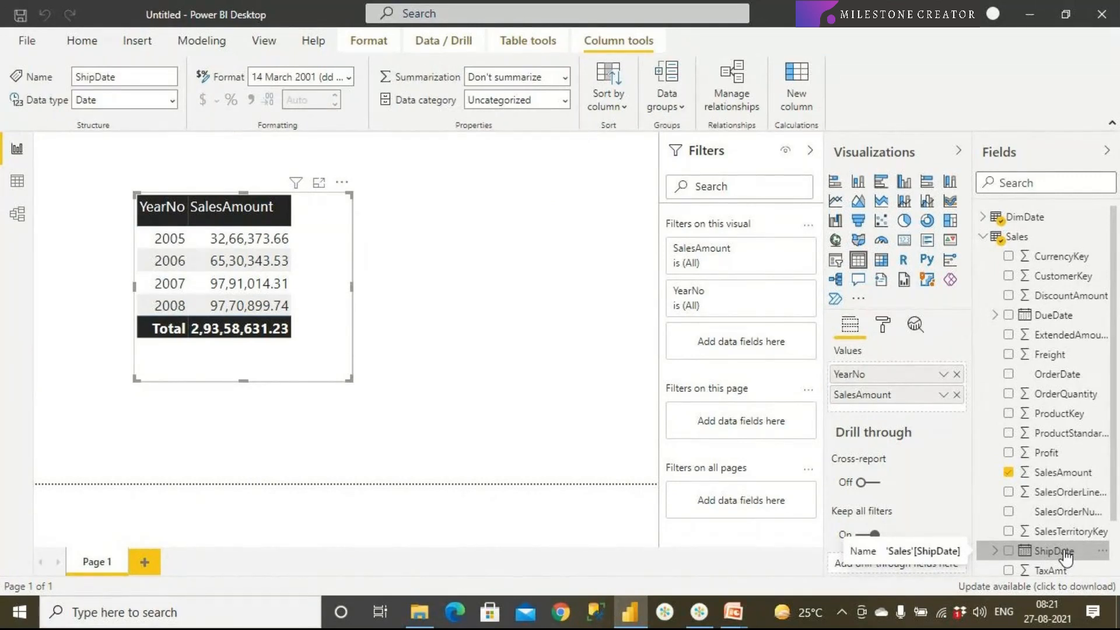
click(18, 185)
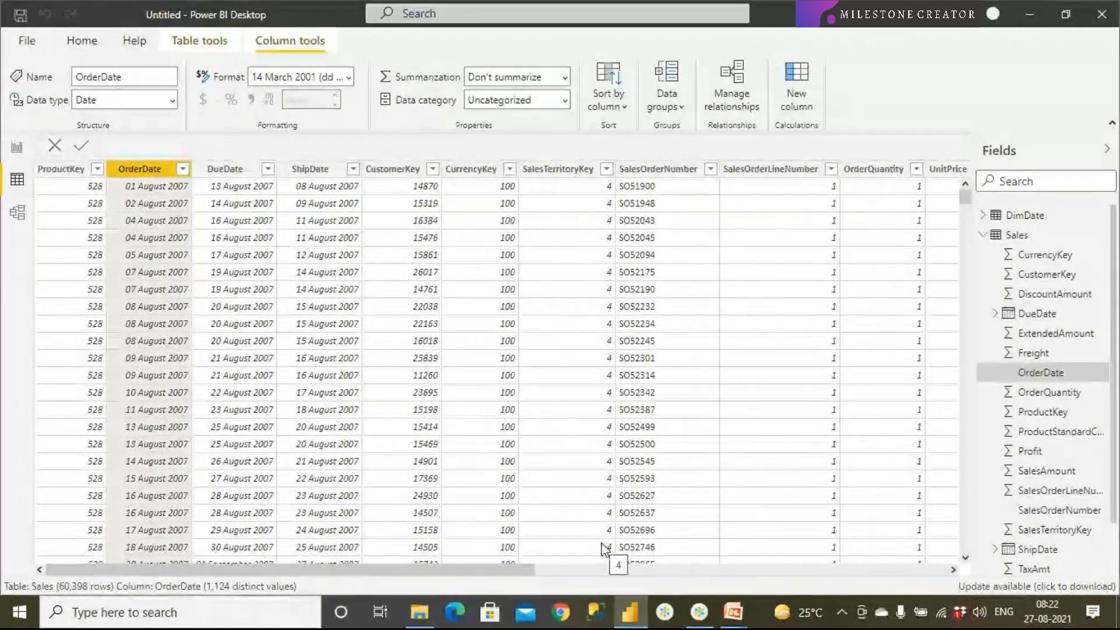
Open Notepad and write "OrderDate Year wise Sales", with "OrderDate -- FullDate" two lines below it.
key(super)
text(note)
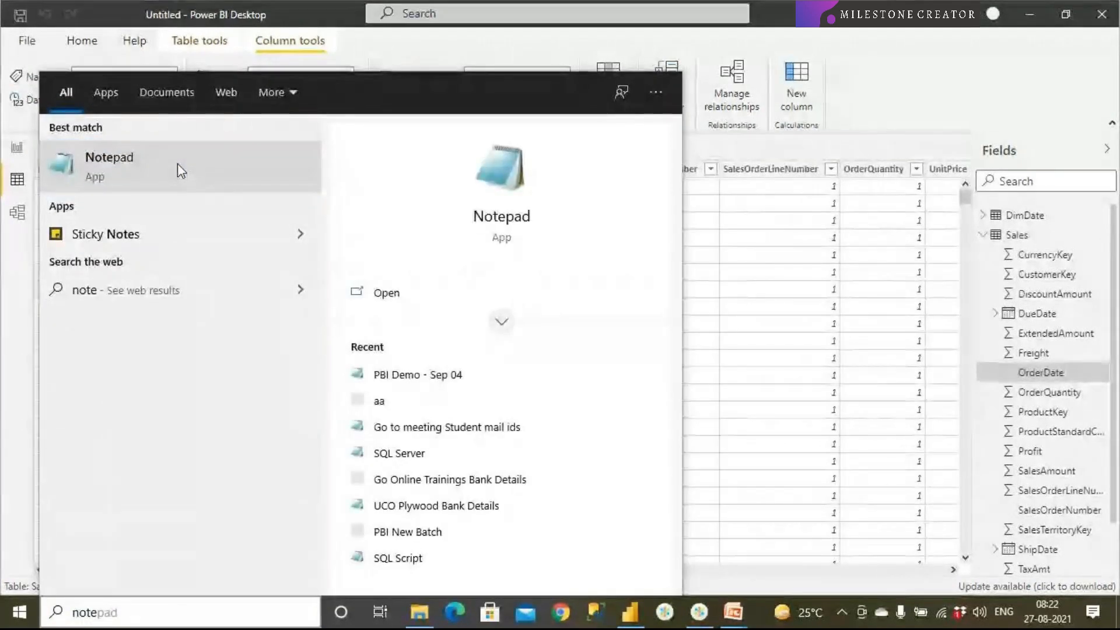
click(177, 163)
text(O)
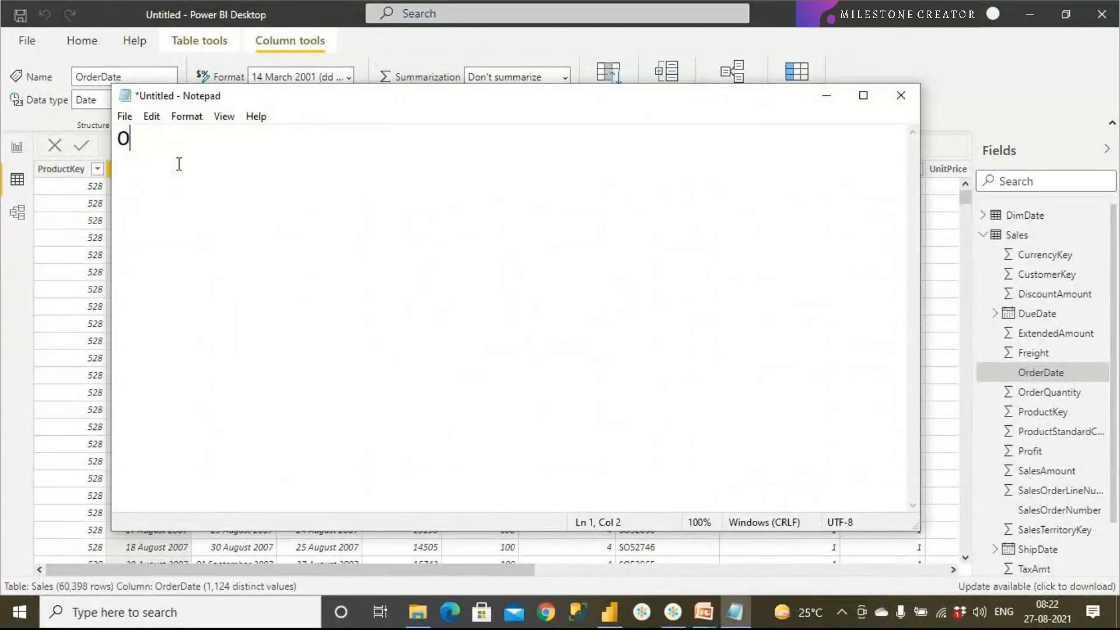
text(rderDate)
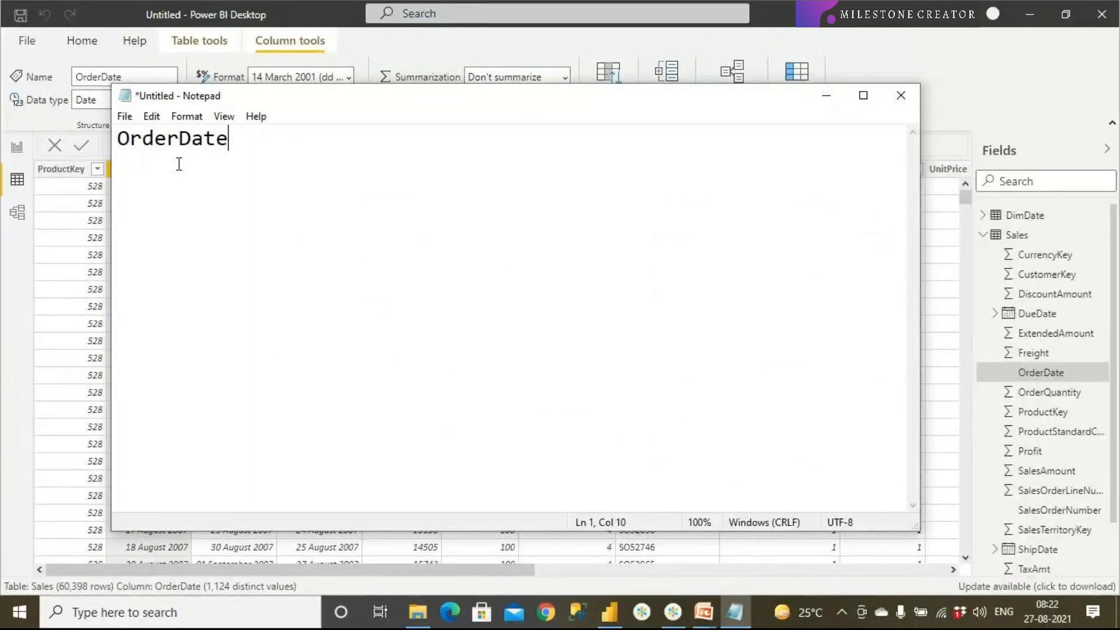
text( Year wi)
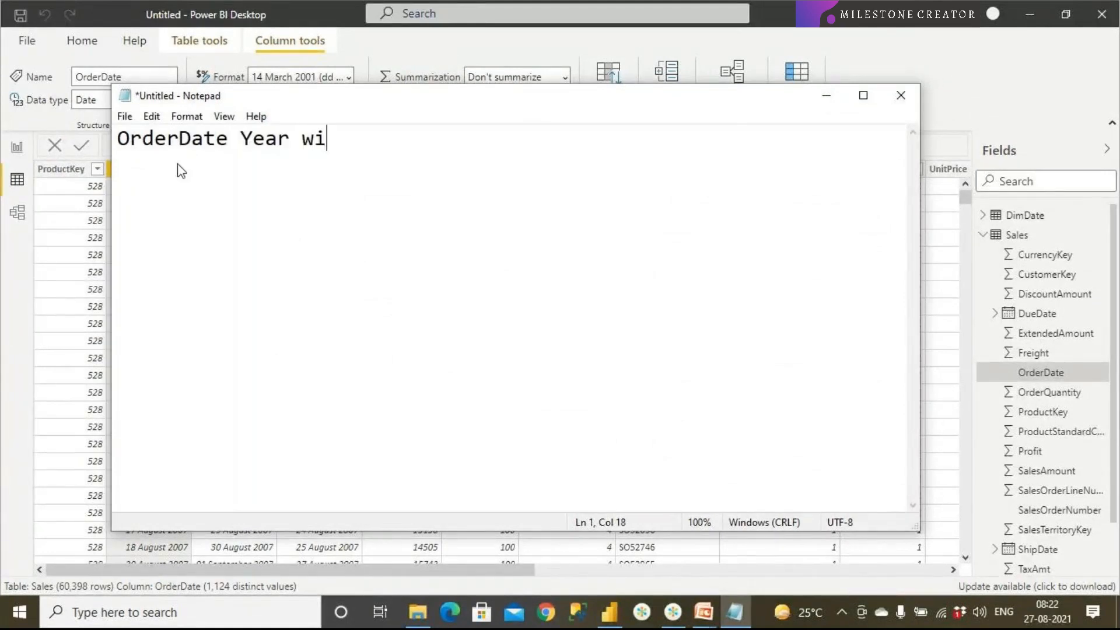
text(se Sales)
key(Return)
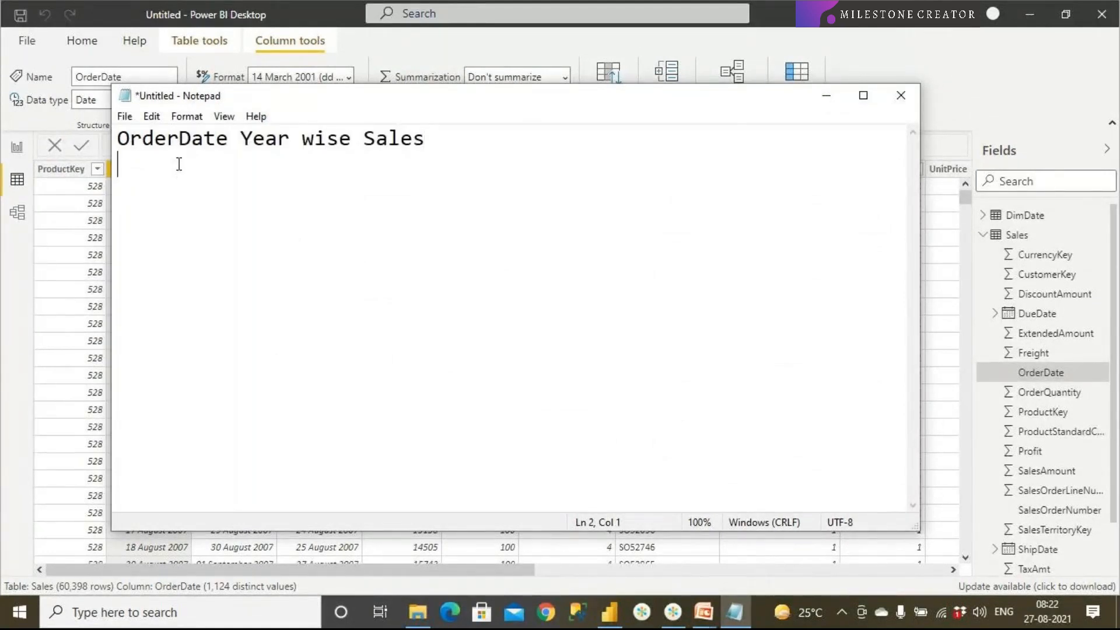
text(Order)
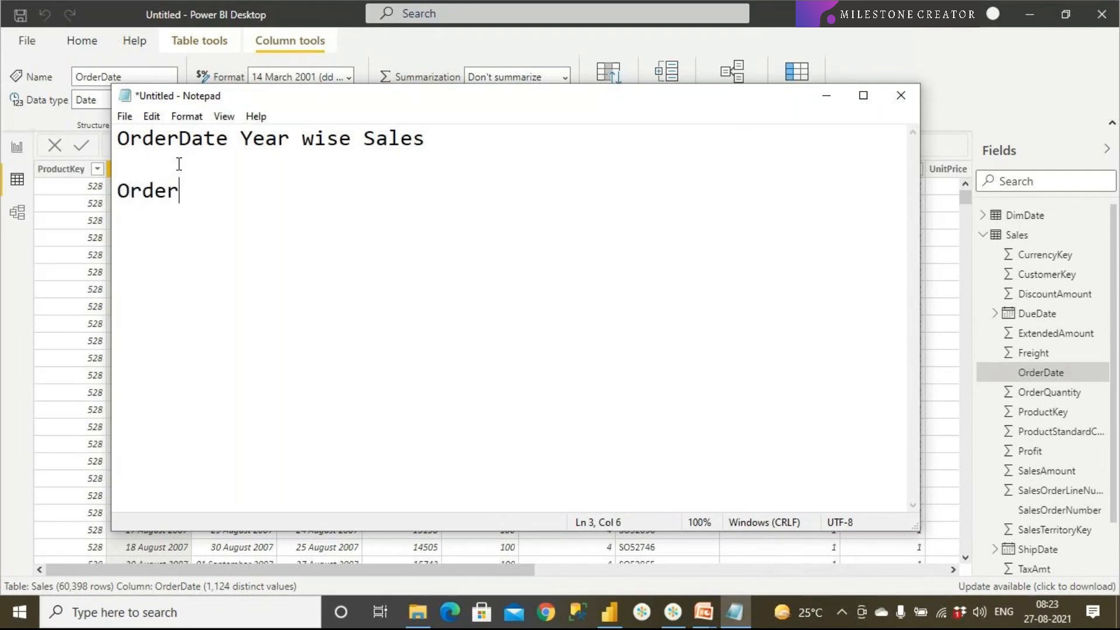
text(Date -- FullDate)
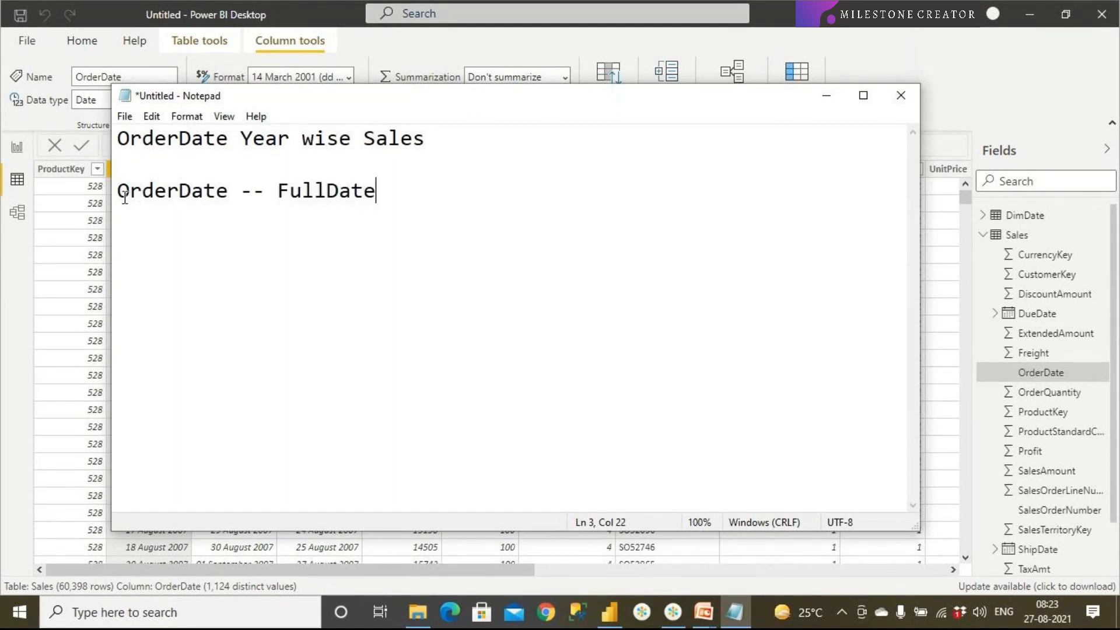
Add the heading "Req:1" on its own line above "OrderDate Year wise Sales" in the note.
key(shift+Home)
click(118, 133)
key(Return)
key(Return)
key(Up)
text(Req)
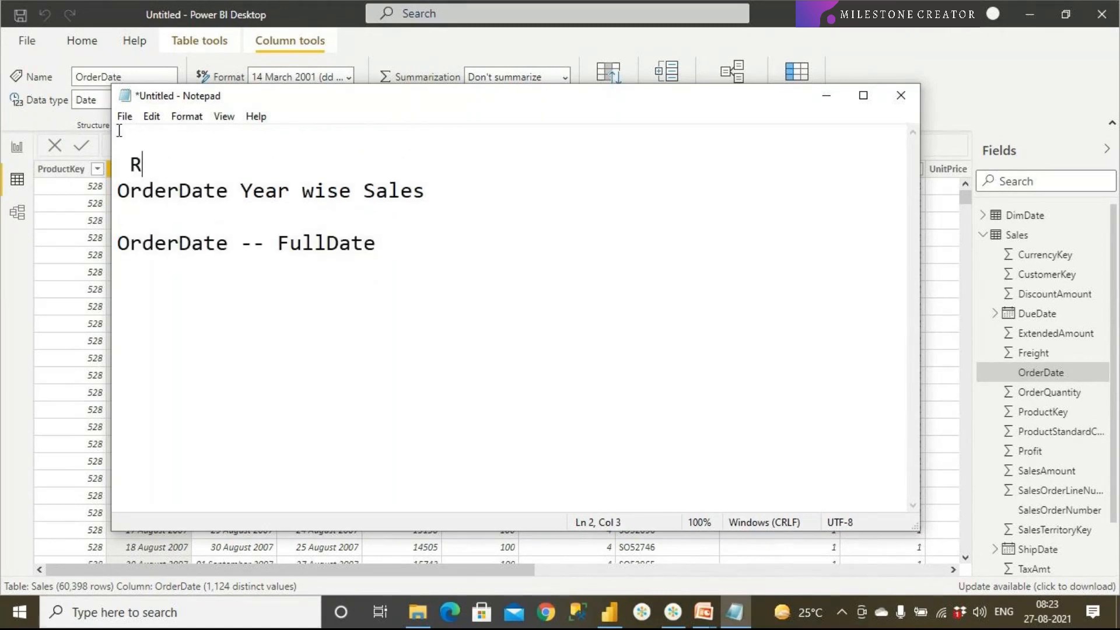
key(BackSpace)
key(BackSpace)
key(BackSpace)
key(BackSpace)
key(BackSpace)
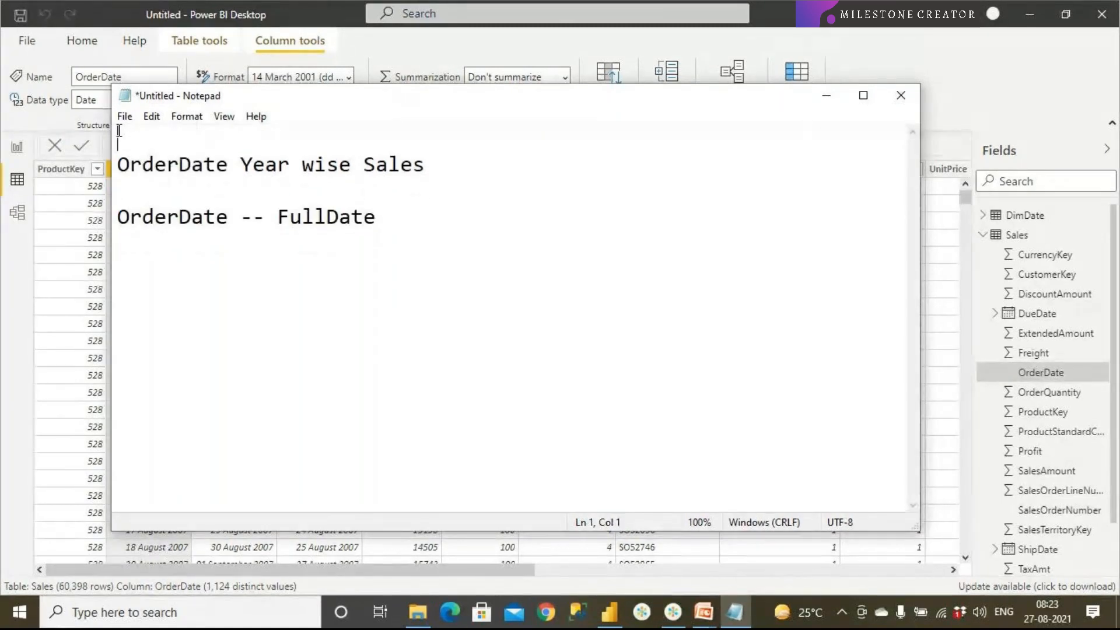
text(Req)
text(:1)
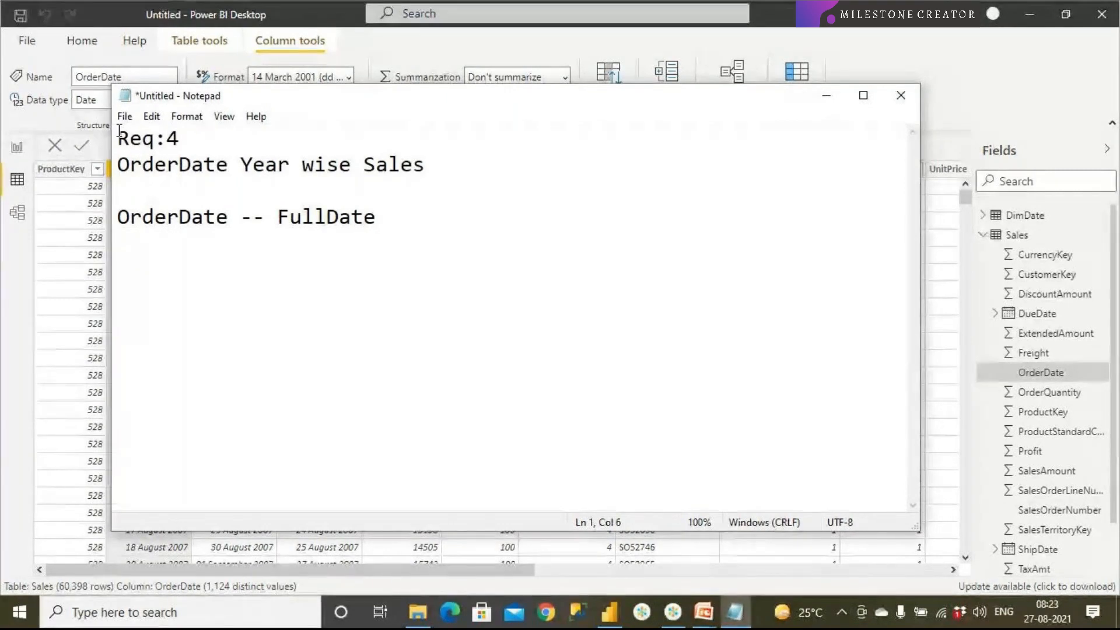
Add the heading "Req2" two lines below "OrderDate -- FullDate".
click(379, 222)
key(Return)
key(Return)
text(Req1)
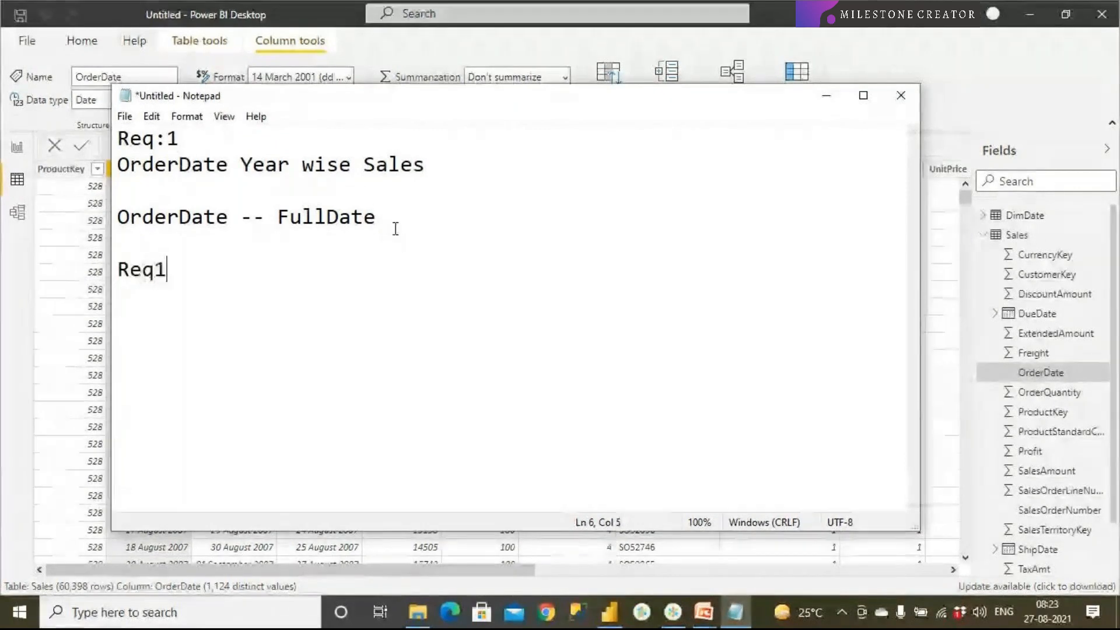
key(BackSpace)
text(2)
key(Return)
text(:)
key(Return)
key(Up)
key(Delete)
Remove the blank line between the first requirement's two lines and rewrite its heading as "Req1:".
drag(431, 166, 117, 175)
click(139, 196)
key(Delete)
drag(395, 190, 118, 169)
click(167, 140)
key(BackSpace)
click(177, 141)
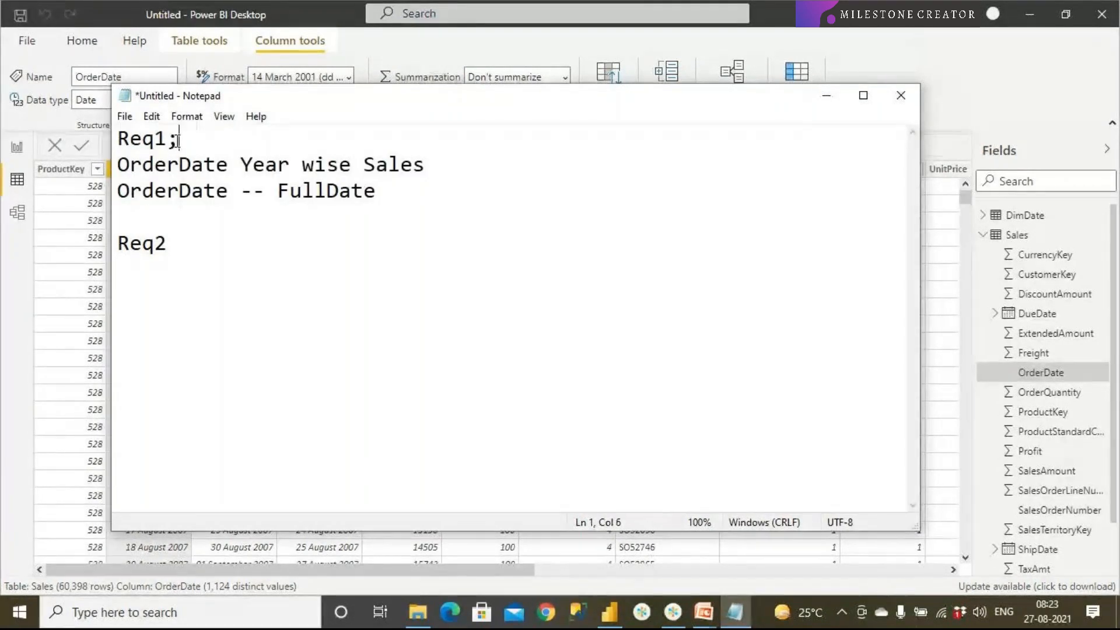
text(:)
Replace the Req2 heading with a copy of the whole Req1 block and renumber the copy's heading to "Req2:".
drag(396, 191, 98, 140)
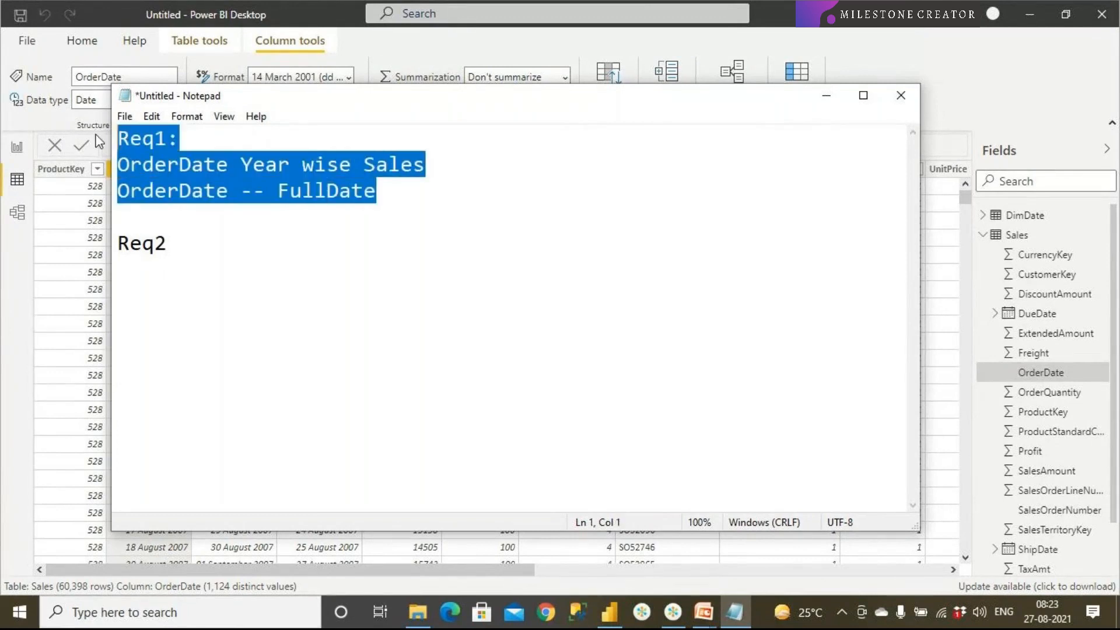
key(ctrl+c)
drag(182, 245, 88, 242)
key(ctrl+v)
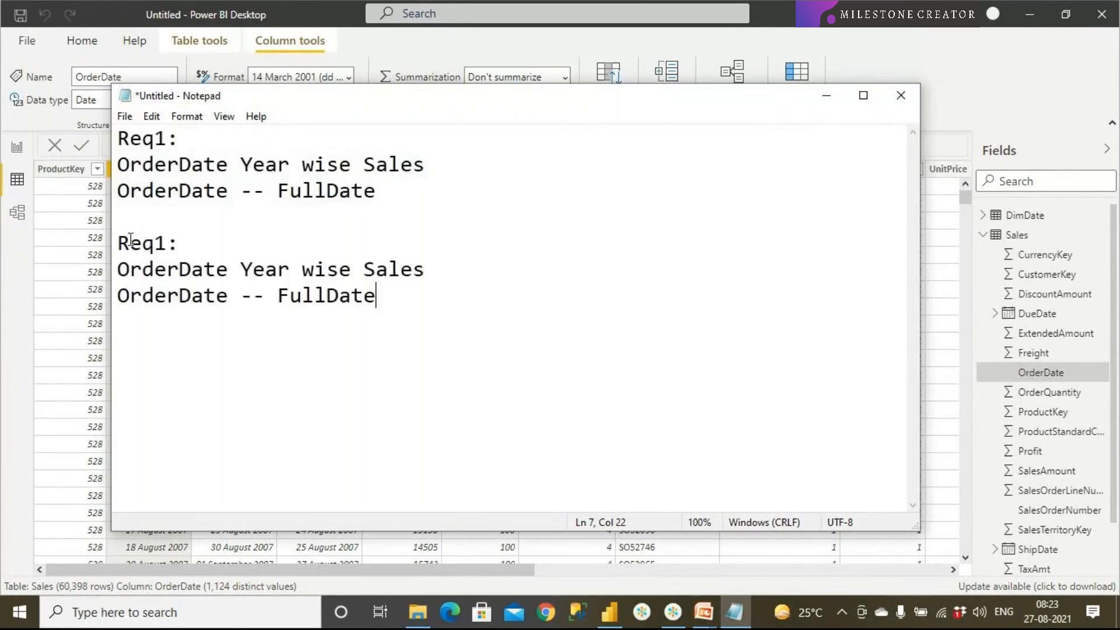
drag(158, 242, 165, 245)
text(2)
Change OrderDate to ShipDate in both lines under Req2.
drag(178, 270, 116, 272)
text(Ship)
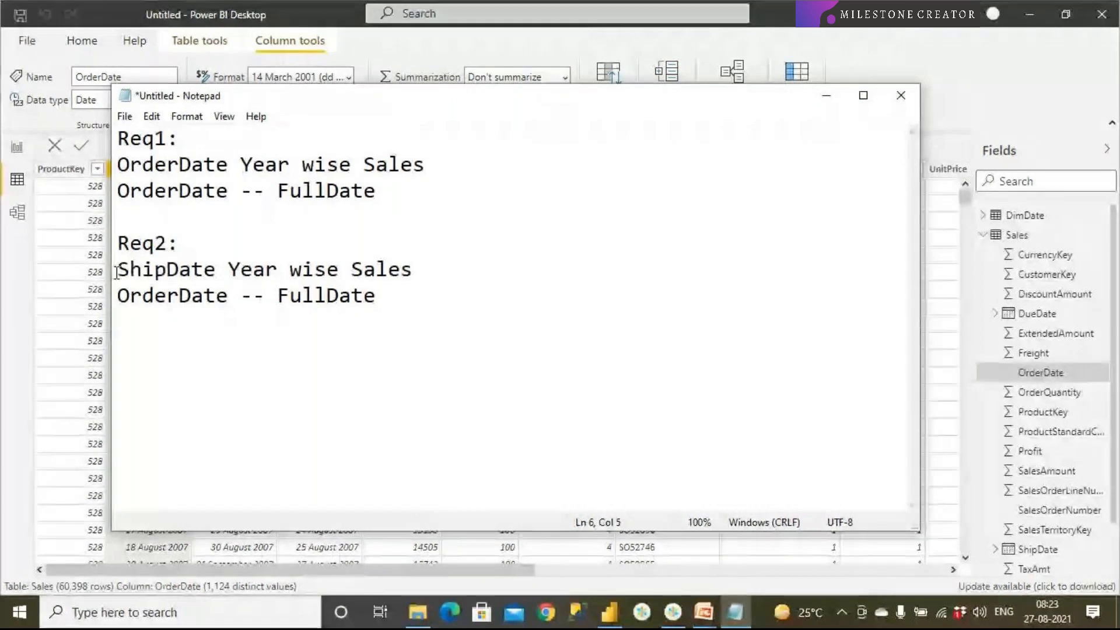
drag(179, 296, 117, 297)
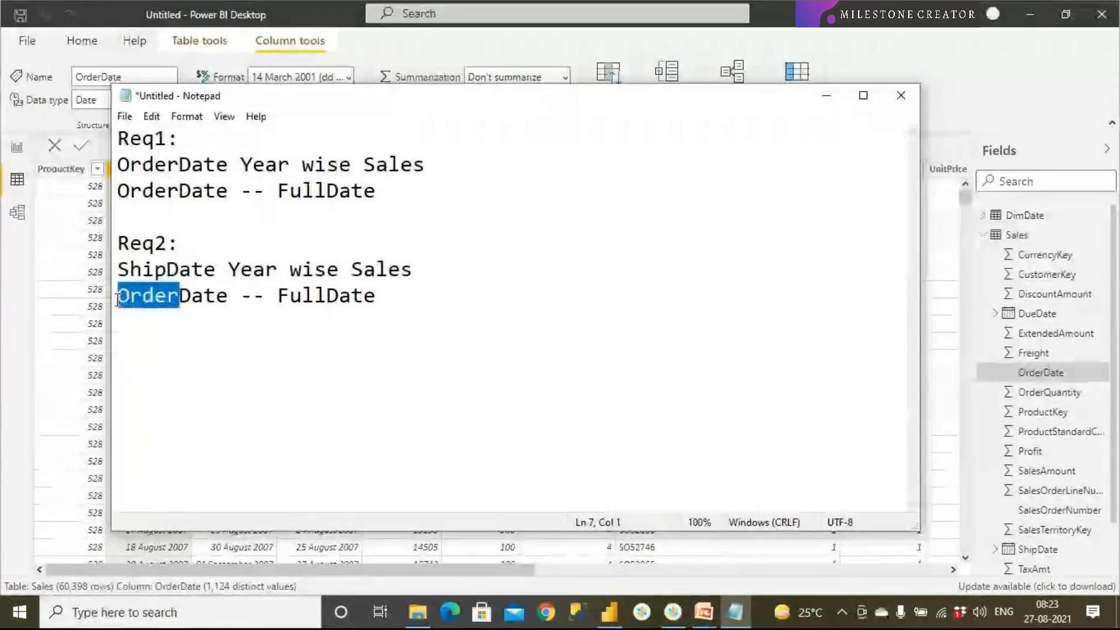
text(Ship)
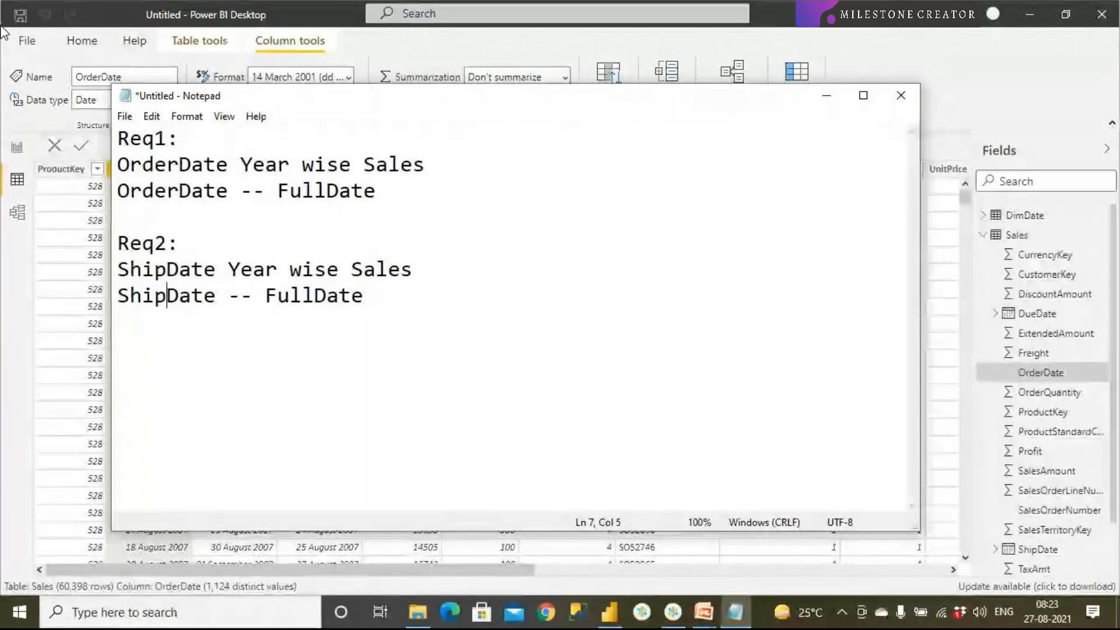
Show the yearly sales table in the Power BI report, open Paint and paste a screenshot of it.
click(17, 157)
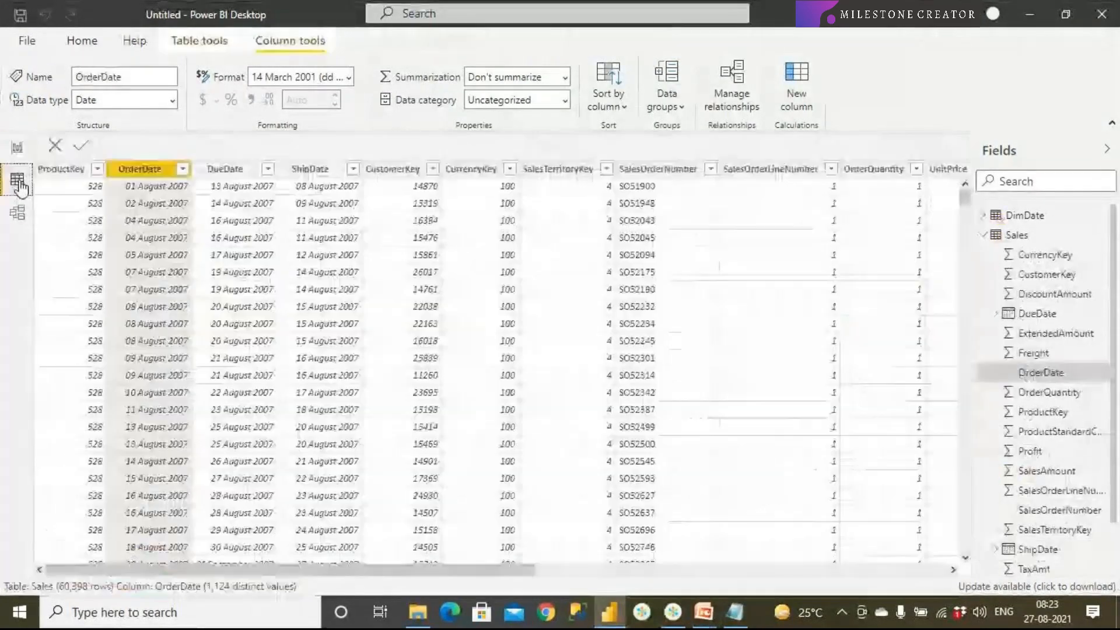
click(17, 147)
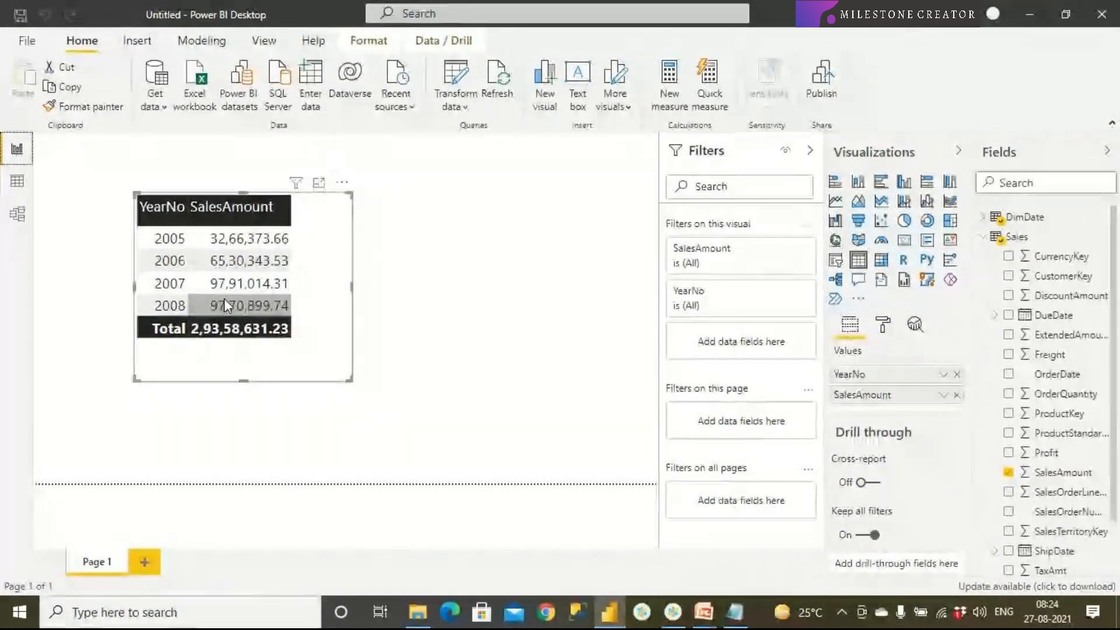
key(super)
text(paint)
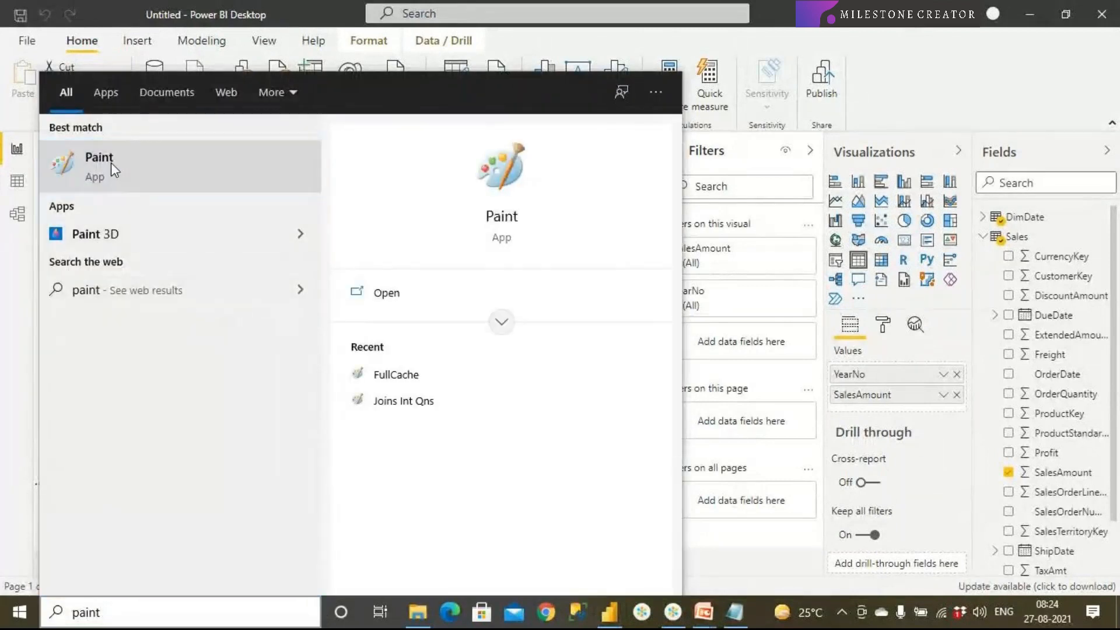
click(111, 162)
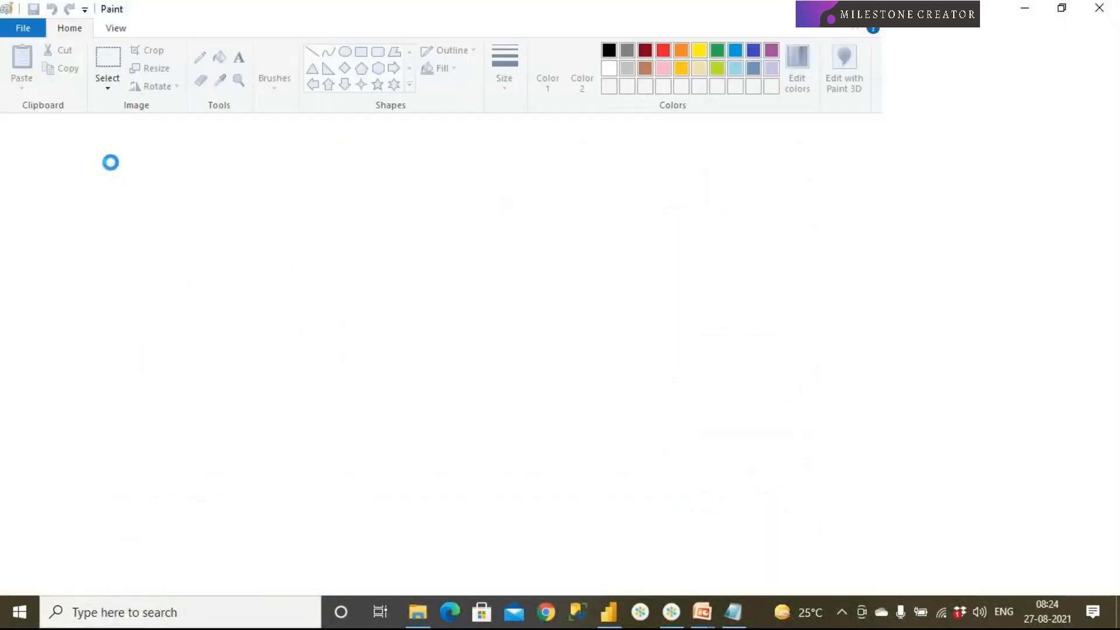
key(ctrl+v)
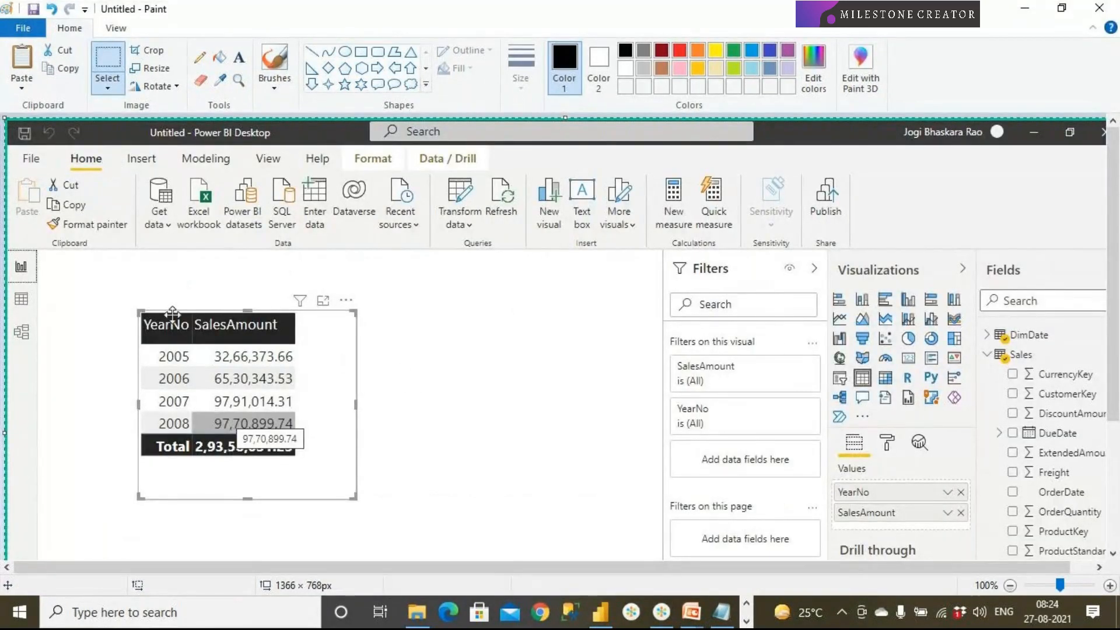
click(107, 58)
mouse_move(100, 282)
mouse_down()
mouse_move(245, 306)
mouse_move(410, 455)
mouse_move(418, 519)
mouse_up()
key(ctrl+s)
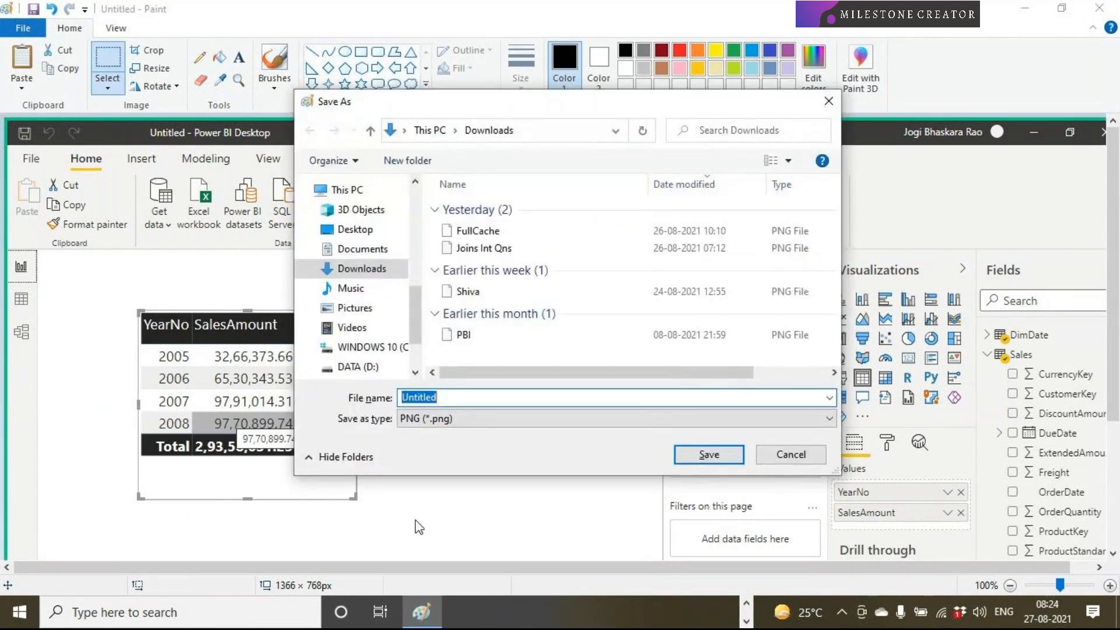
key(Escape)
key(ctrl+n)
key(n)
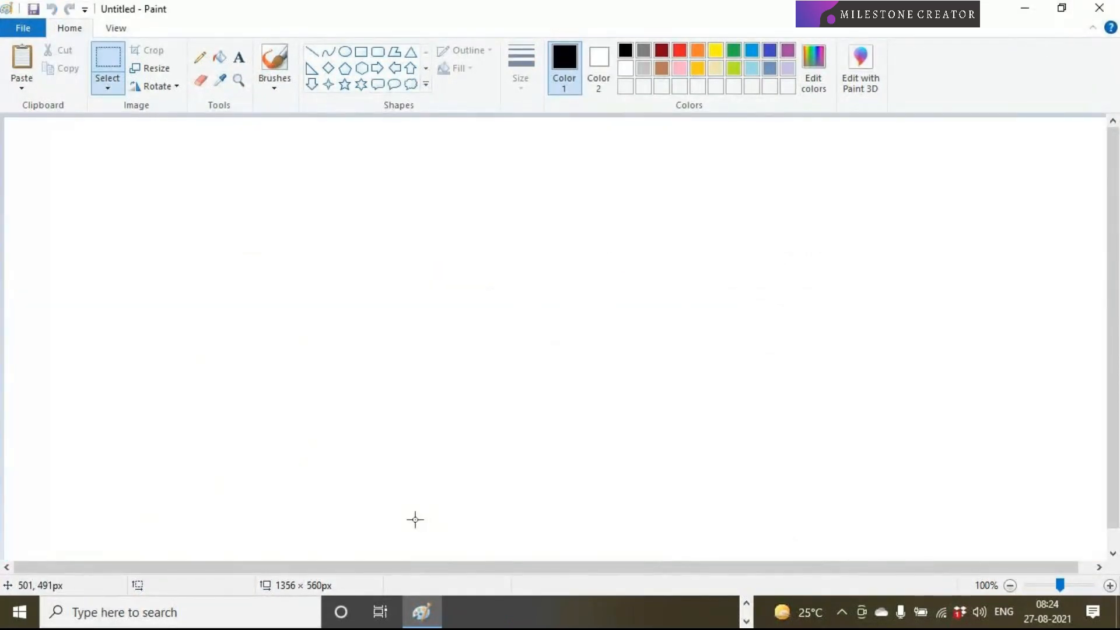
key(ctrl+v)
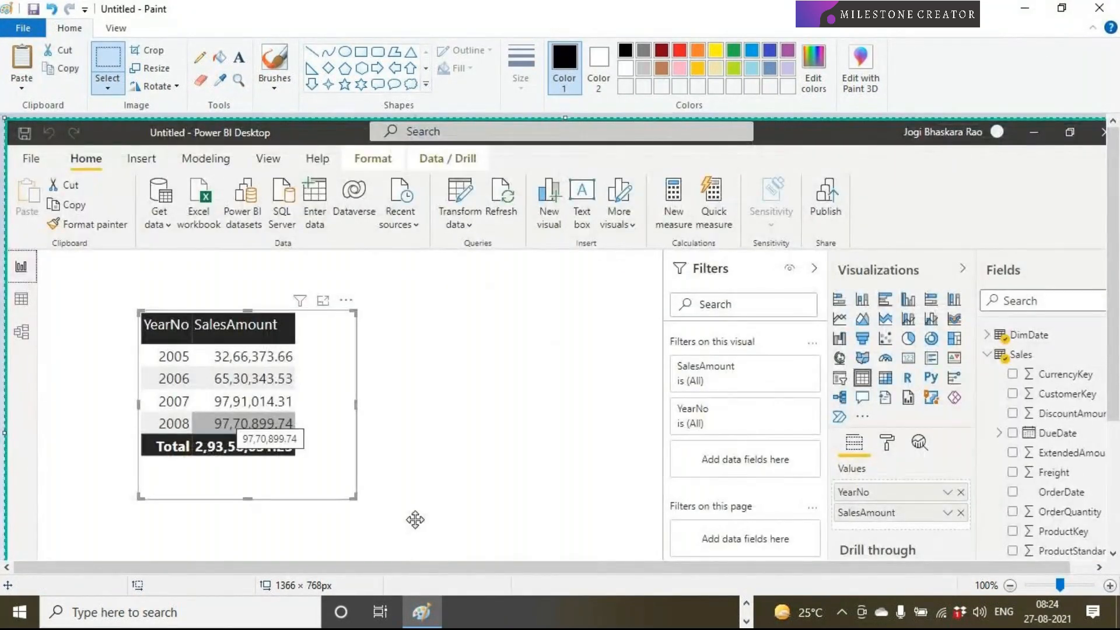
Cut the YearNo and SalesAmount table area out of the screenshot and paste it alone into a new Paint image, discarding the old one.
click(102, 56)
mouse_move(111, 276)
mouse_down()
mouse_move(233, 310)
mouse_move(431, 466)
mouse_move(383, 522)
mouse_up()
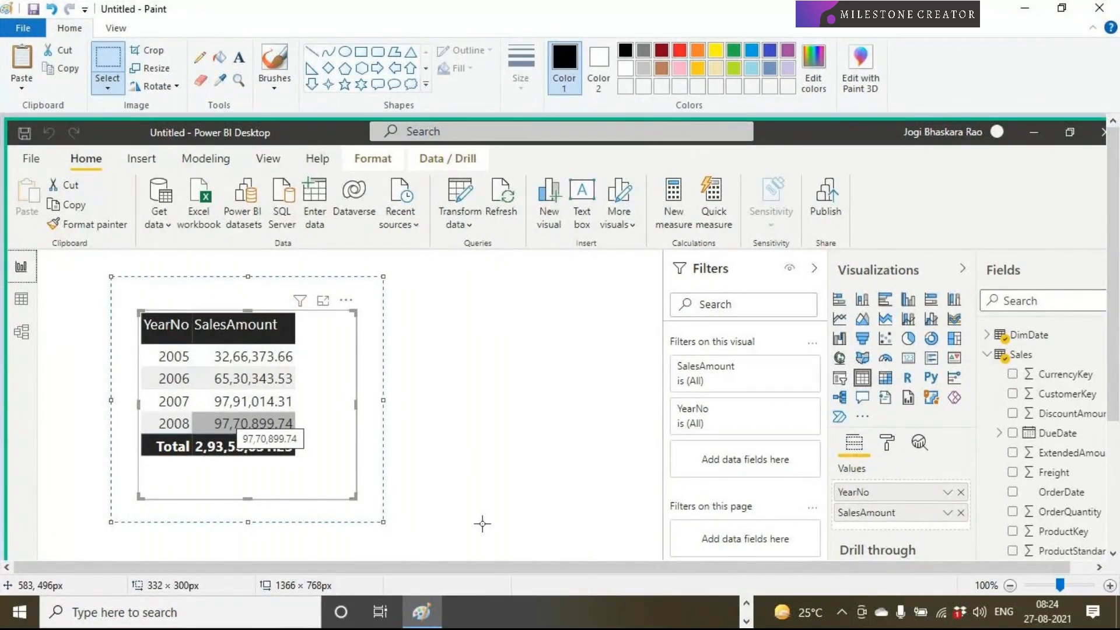
key(ctrl+n)
key(Tab)
key(Return)
key(ctrl+v)
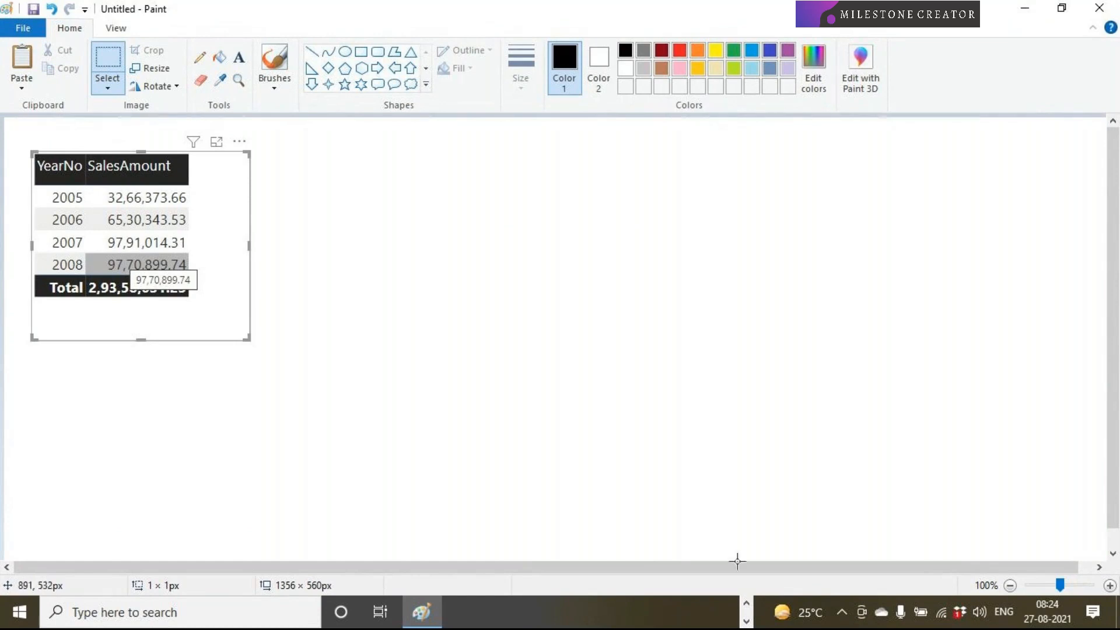
Return to Power BI and view the ShipDate column in the Sales table's data.
click(746, 603)
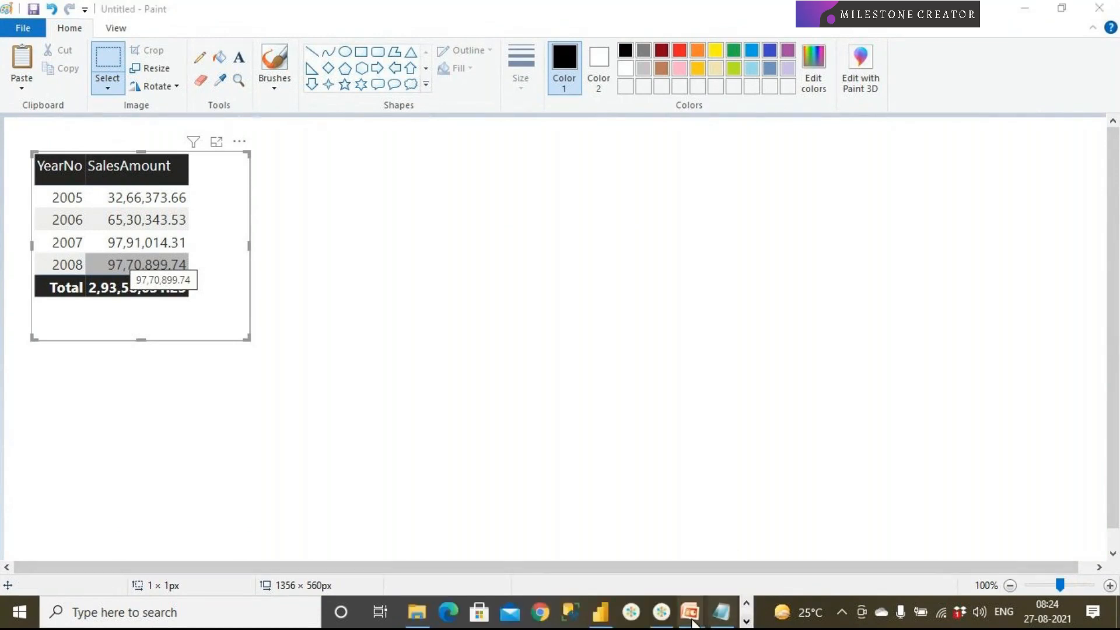
click(608, 617)
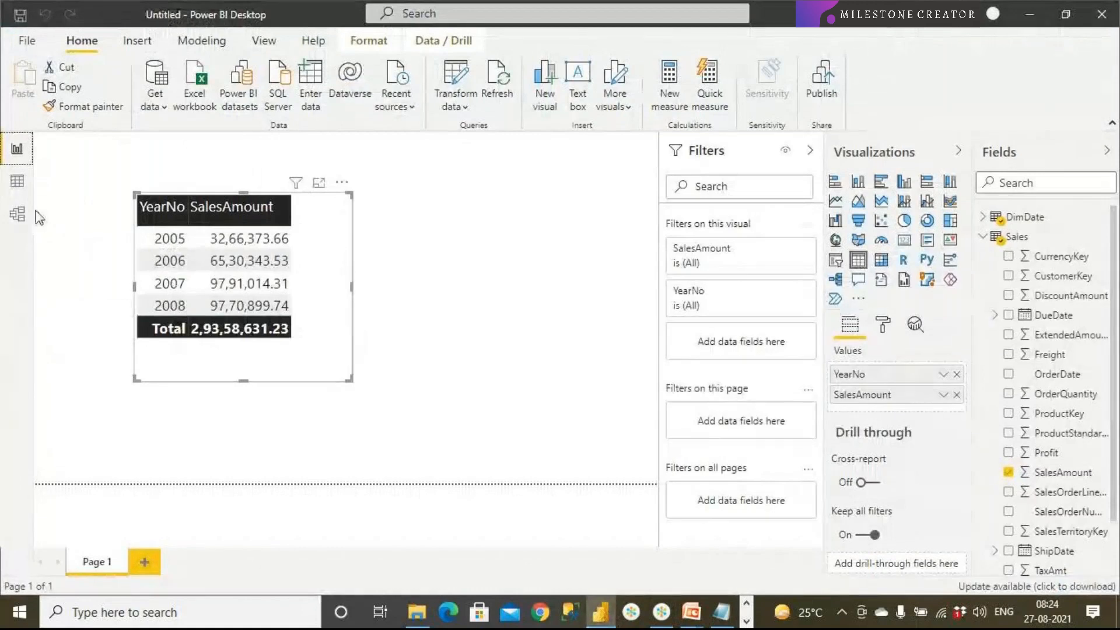
click(22, 186)
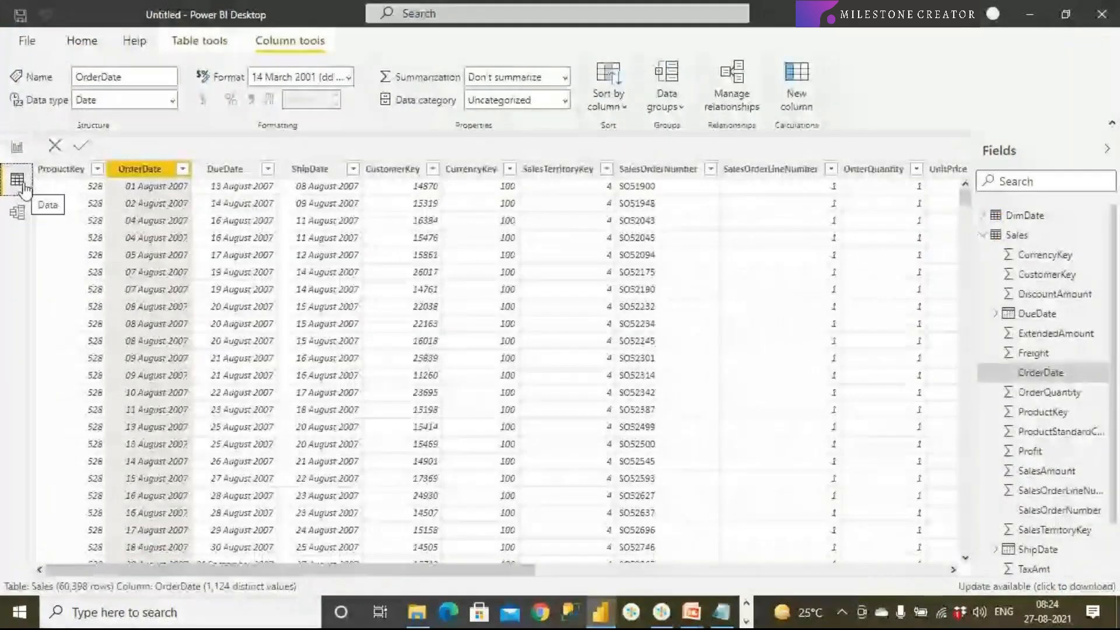
click(324, 170)
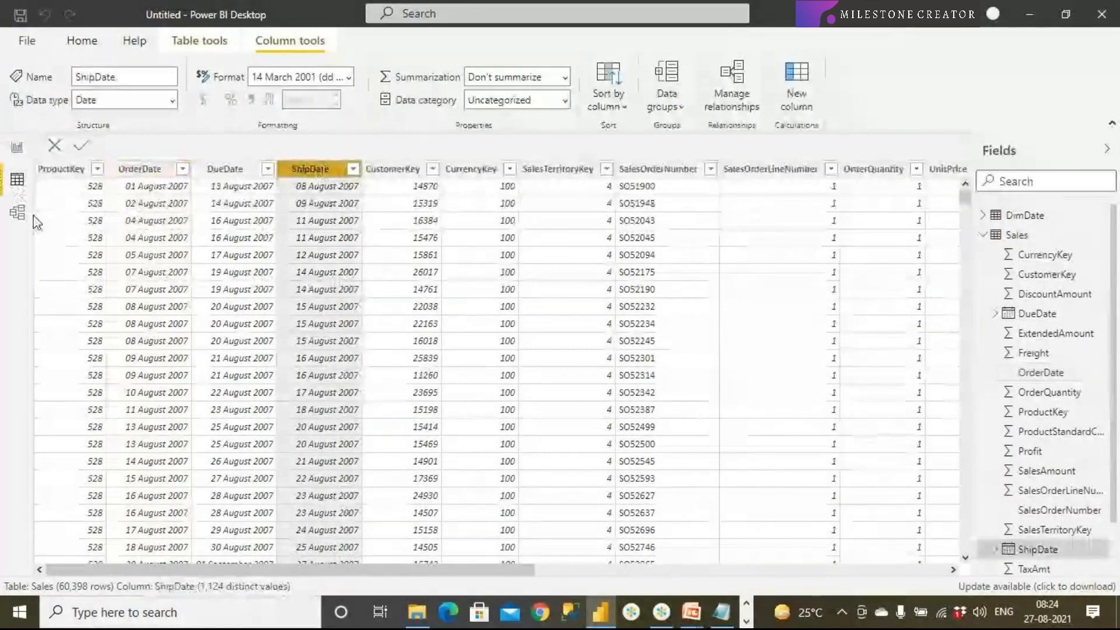
Create a relationship in the model from ShipDate in Sales to FullDate in DimDate.
click(18, 212)
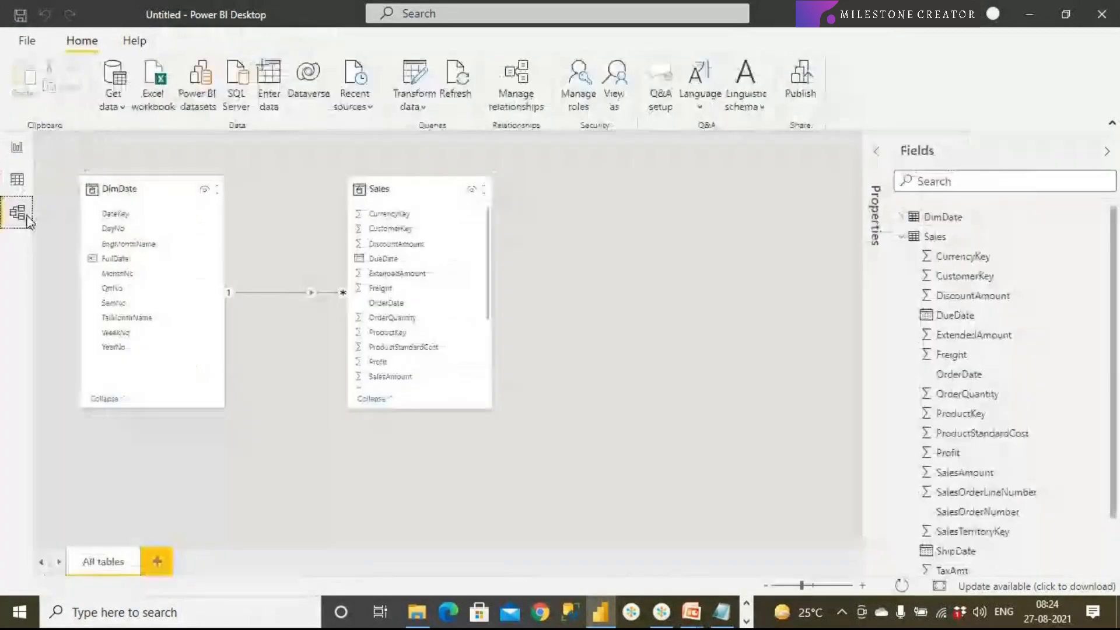
click(805, 586)
drag(805, 586, 813, 585)
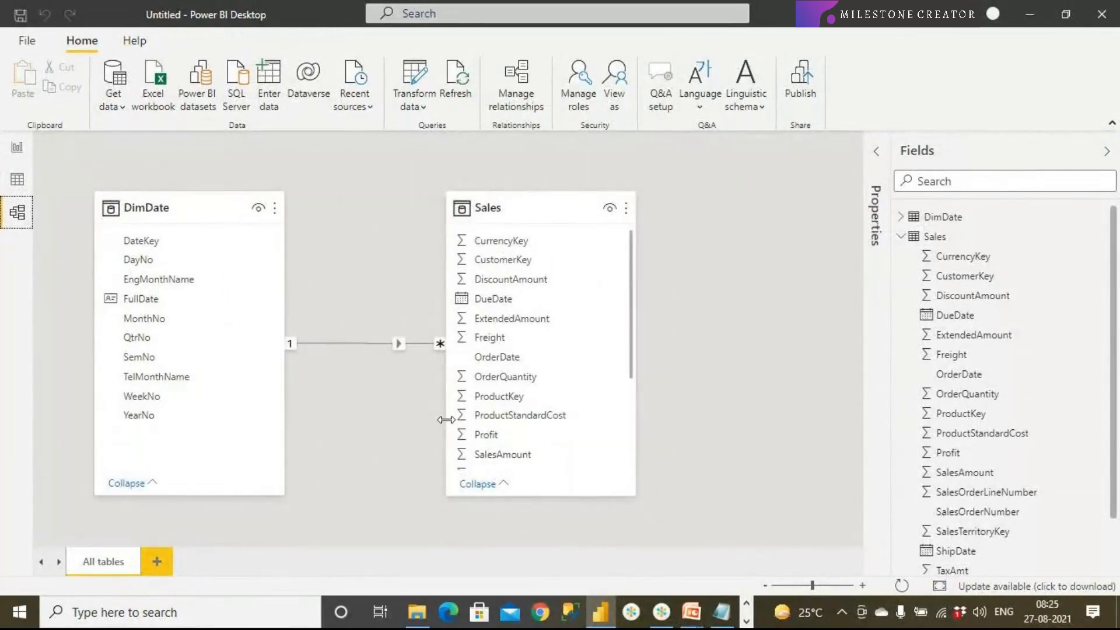
scroll(505, 379, down, 2)
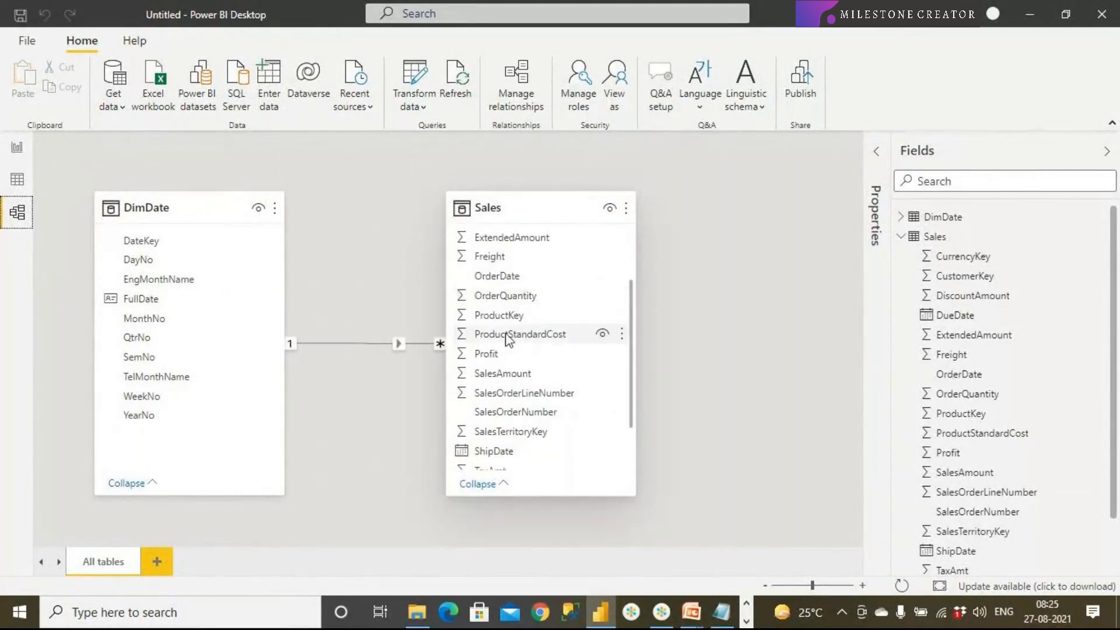
click(498, 277)
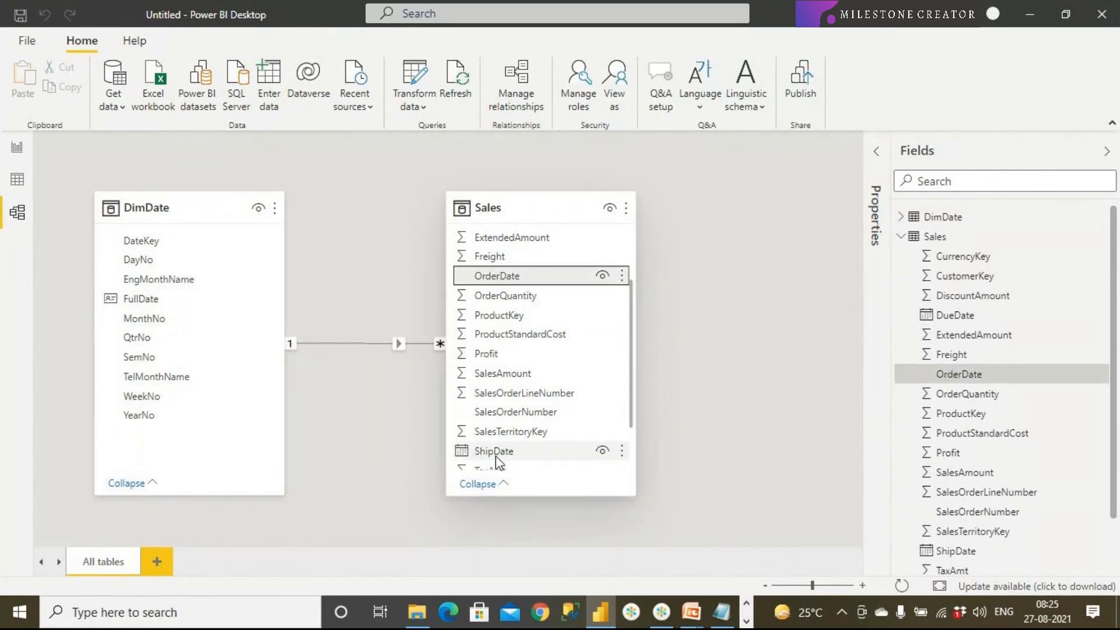
scroll(497, 463, down, 2)
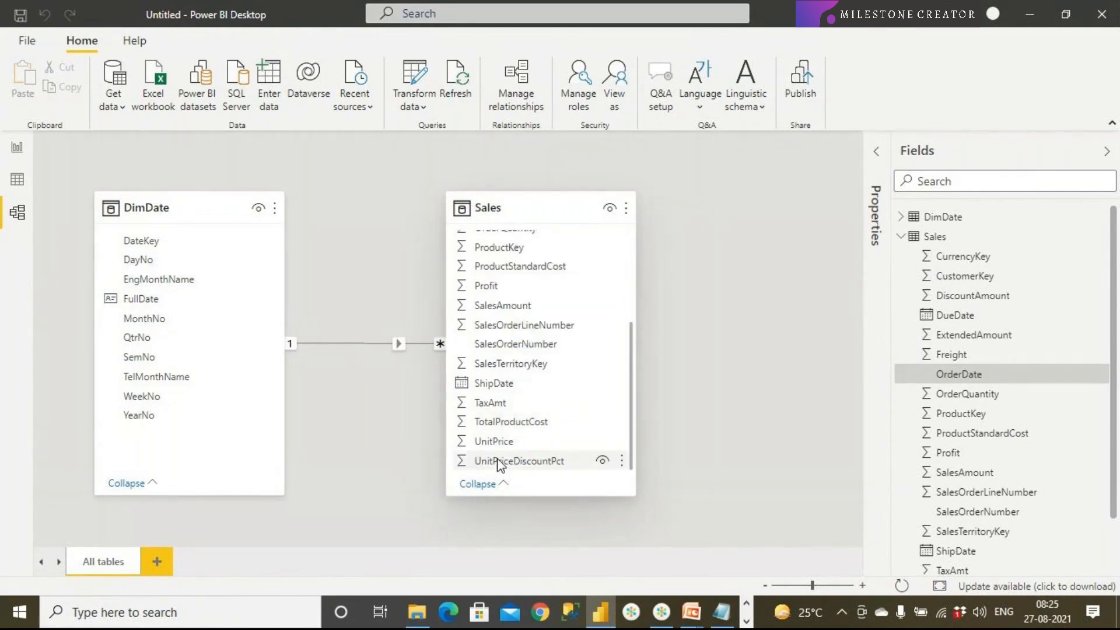
click(500, 384)
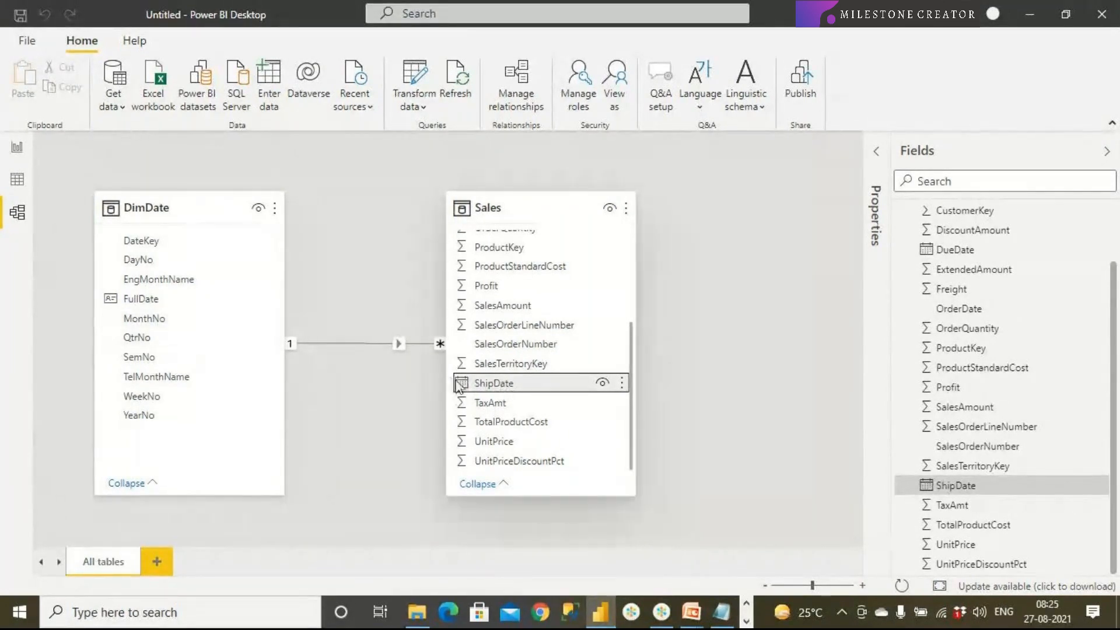
drag(484, 384, 162, 298)
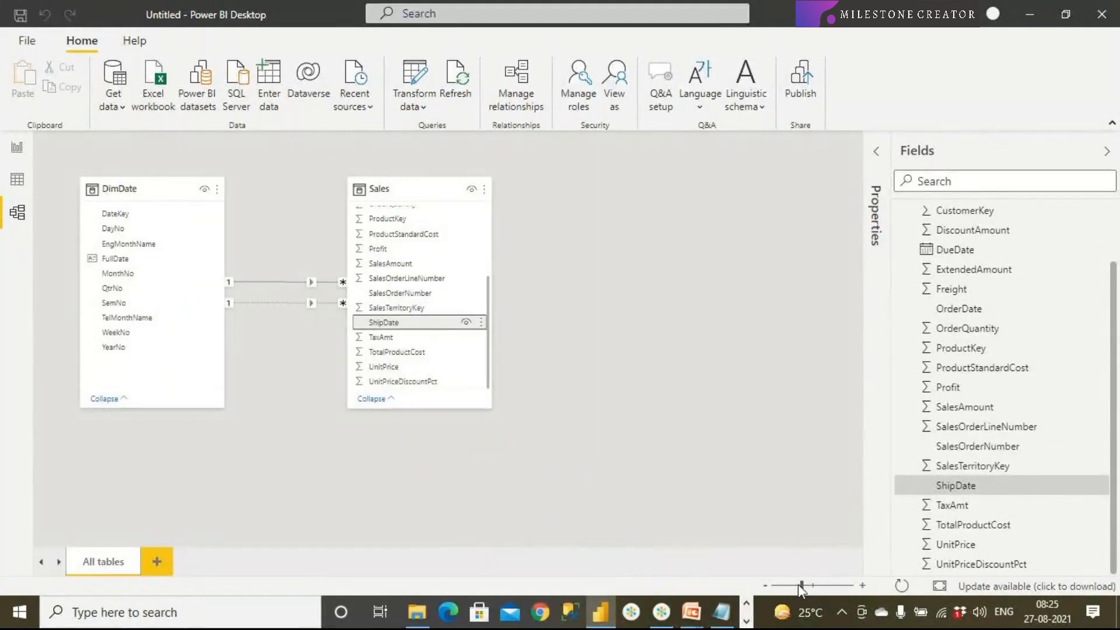
Inspect the ShipDate to FullDate relationship in the model and open the list for managing all relationships.
drag(801, 585, 814, 585)
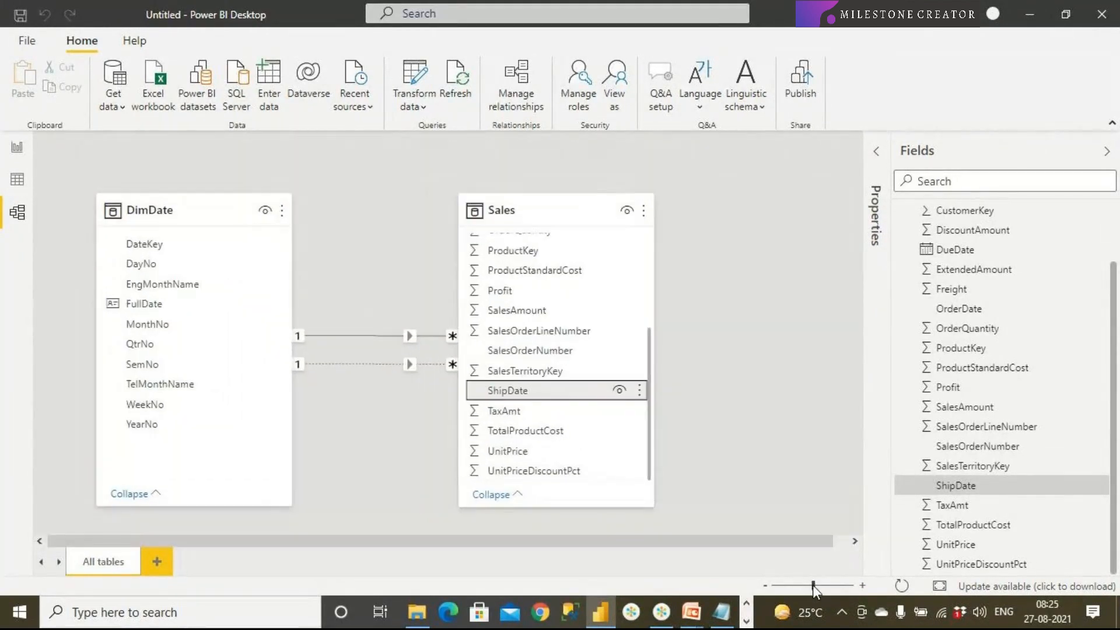
click(778, 456)
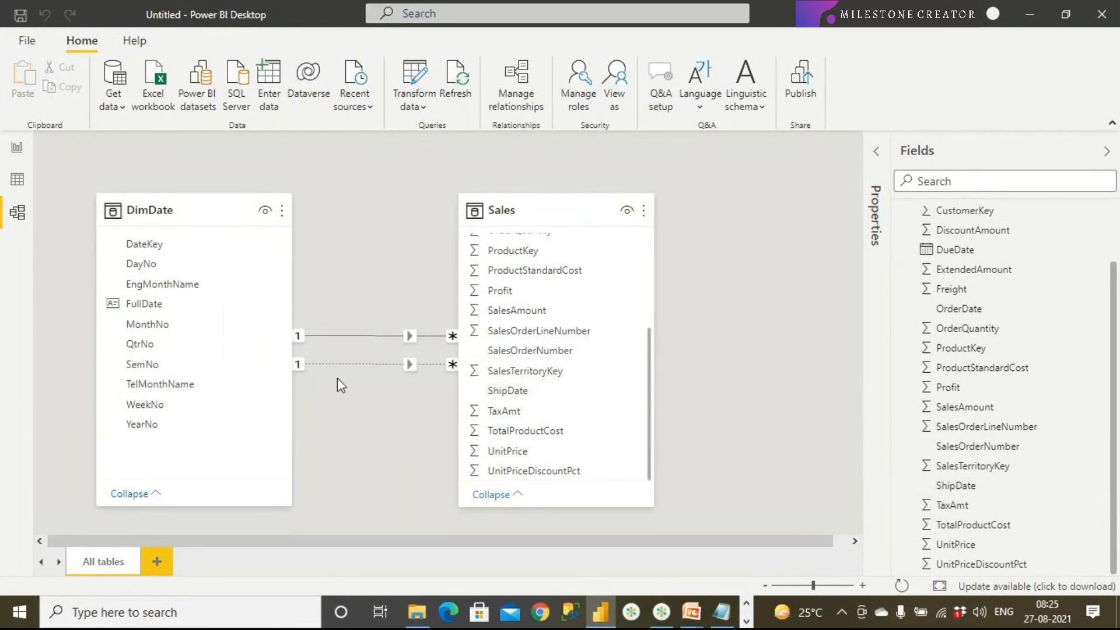
click(318, 364)
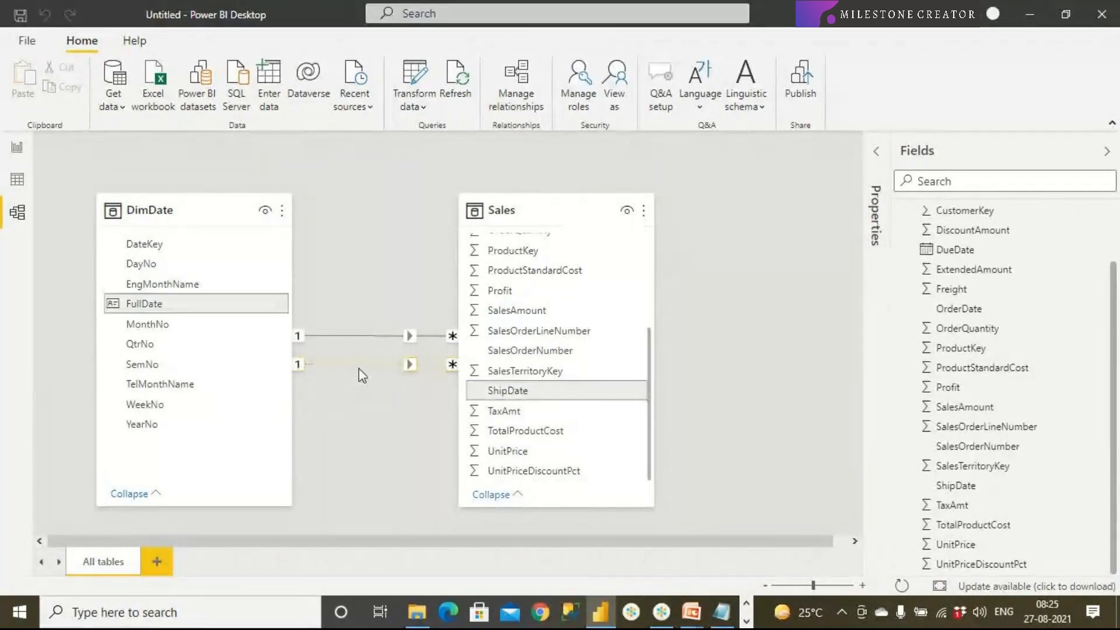
click(520, 99)
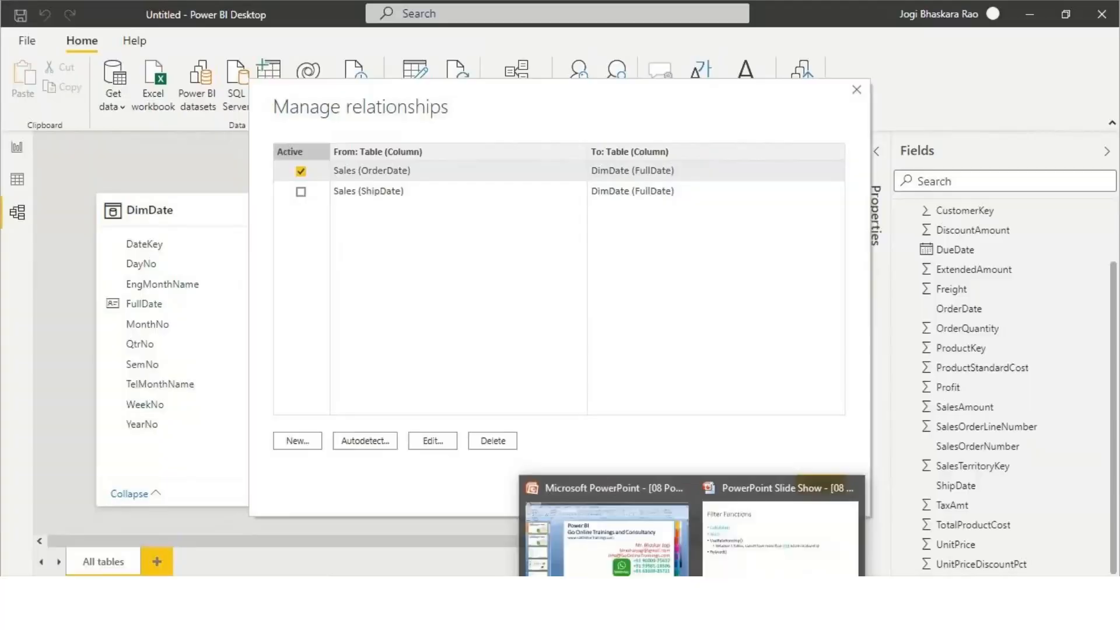
Check the slide's active relationship rule and try to activate the ShipDate relationship alongside the OrderDate one in Power BI.
click(781, 513)
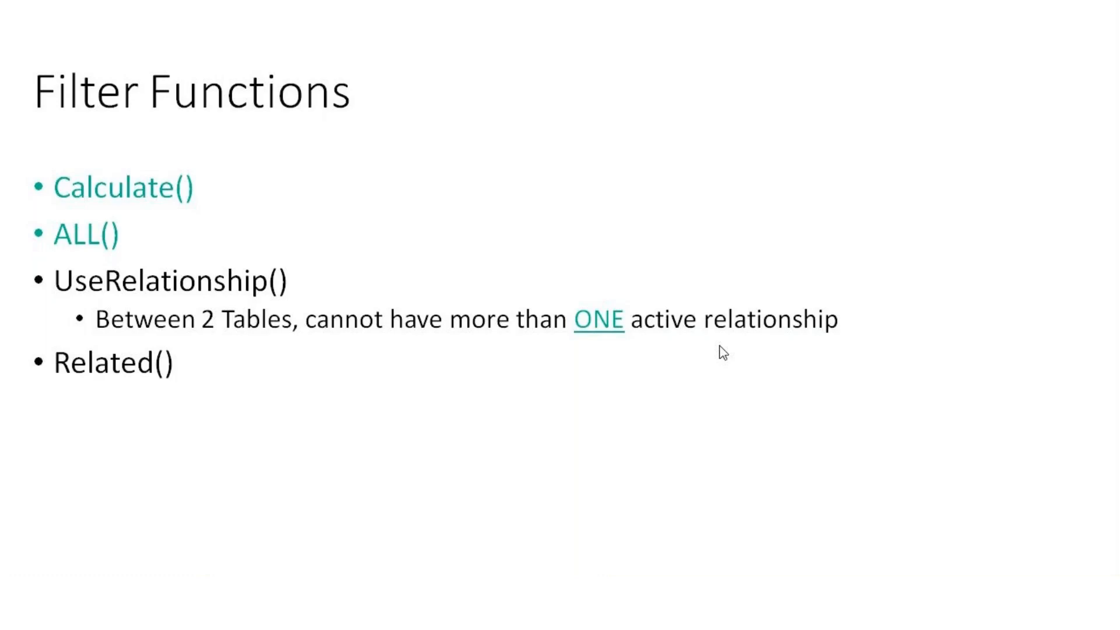
key(alt+Tab)
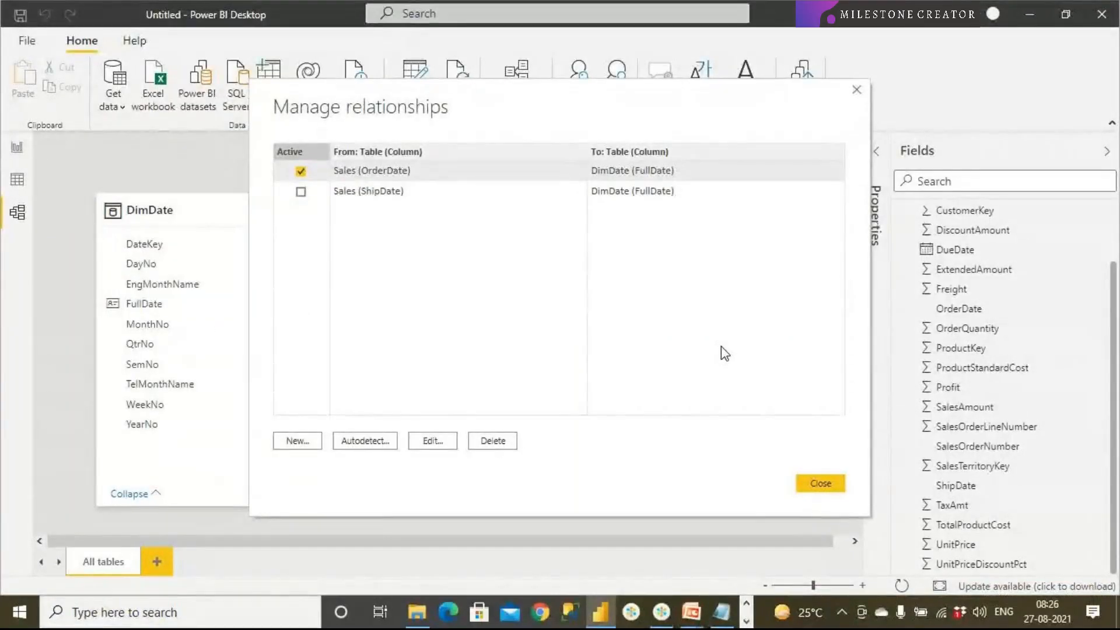
click(301, 192)
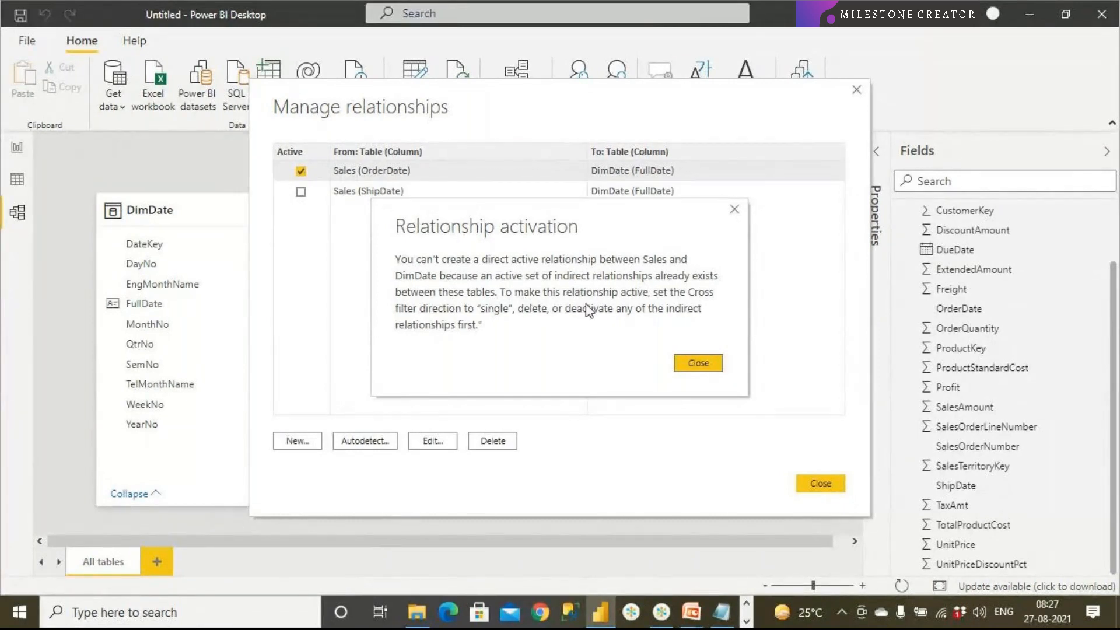
click(691, 363)
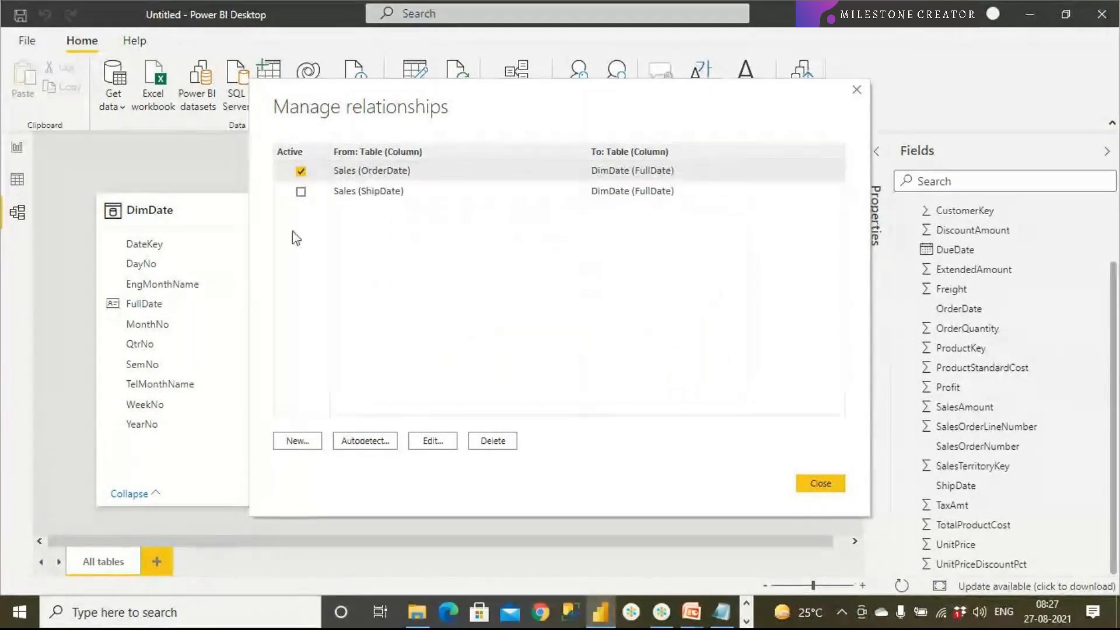
Deactivate the OrderDate to FullDate relationship and make the ShipDate to FullDate relationship active instead.
click(300, 171)
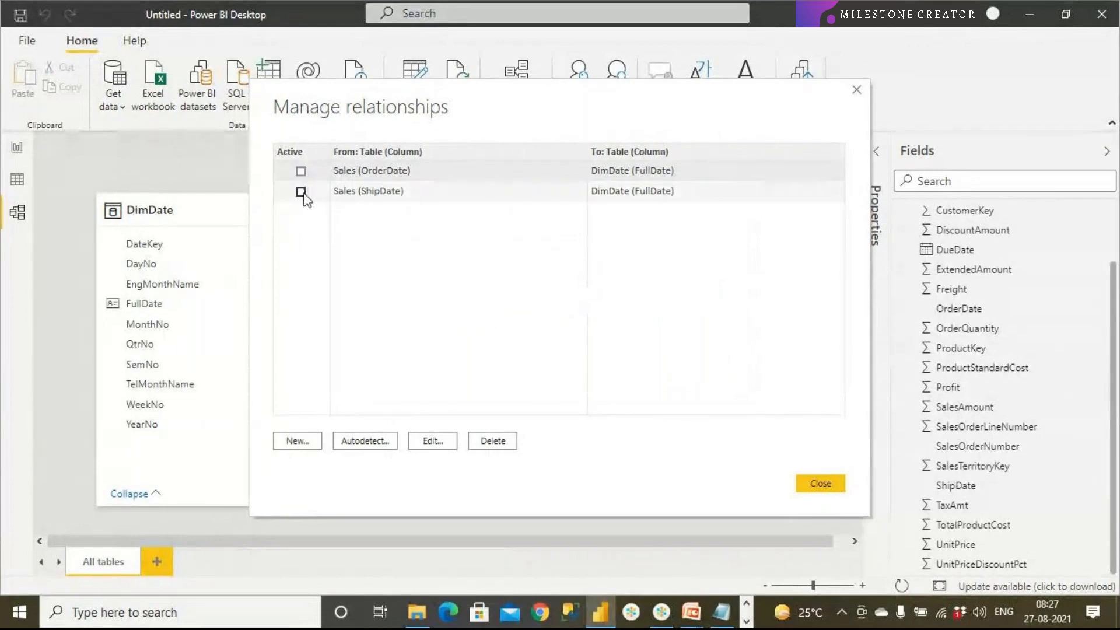
click(301, 192)
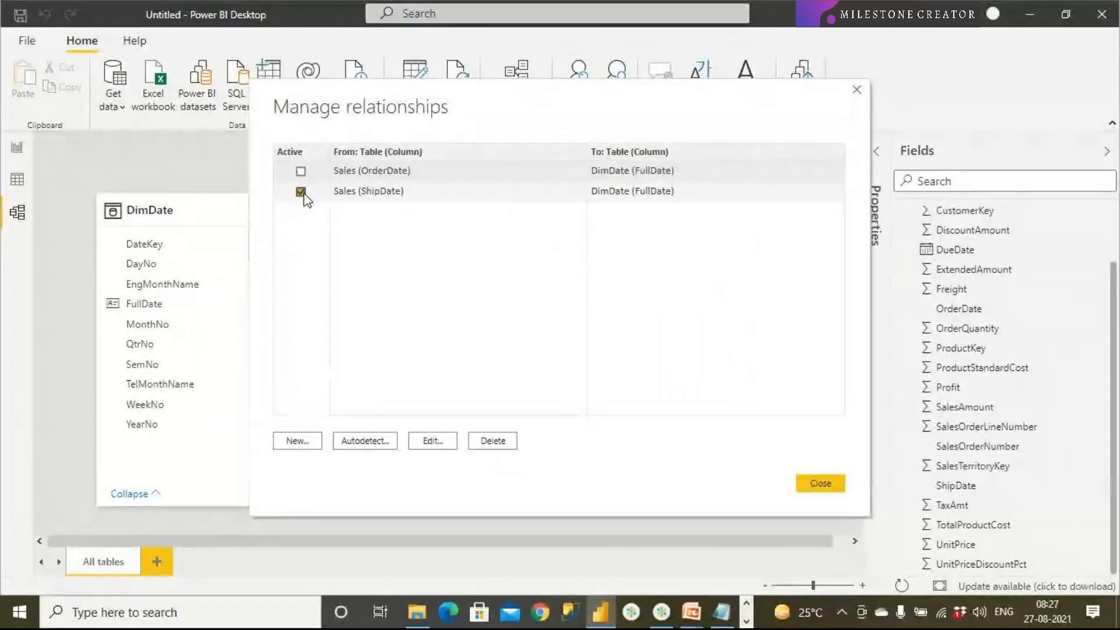
click(820, 483)
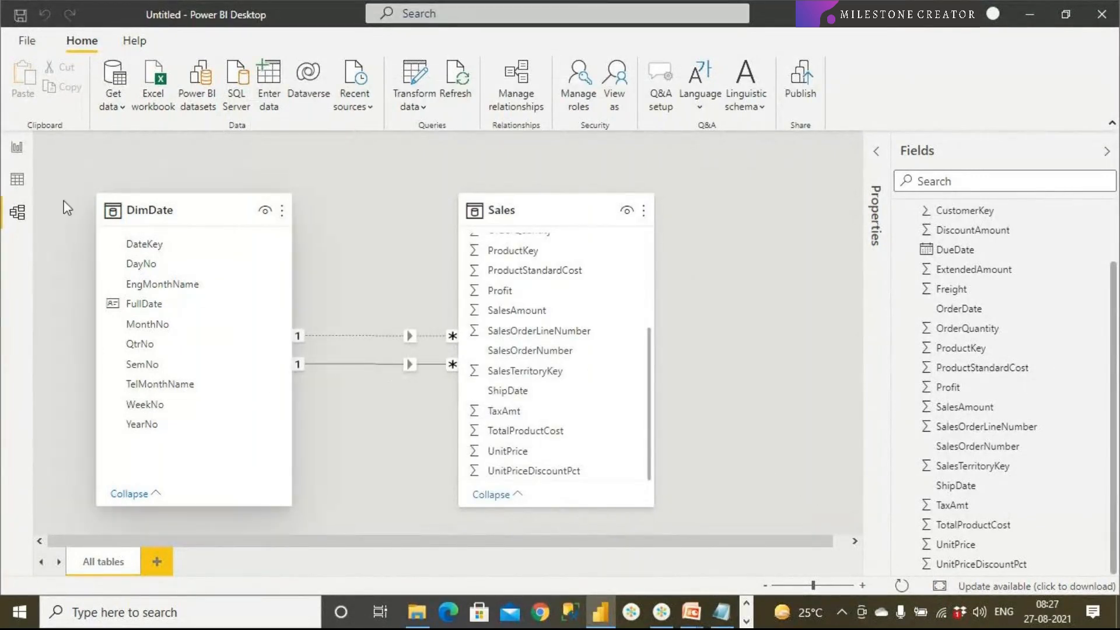
Inspect the two relationship lines between DimDate and Sales, and view the yearly sales table in the report.
click(326, 365)
click(366, 373)
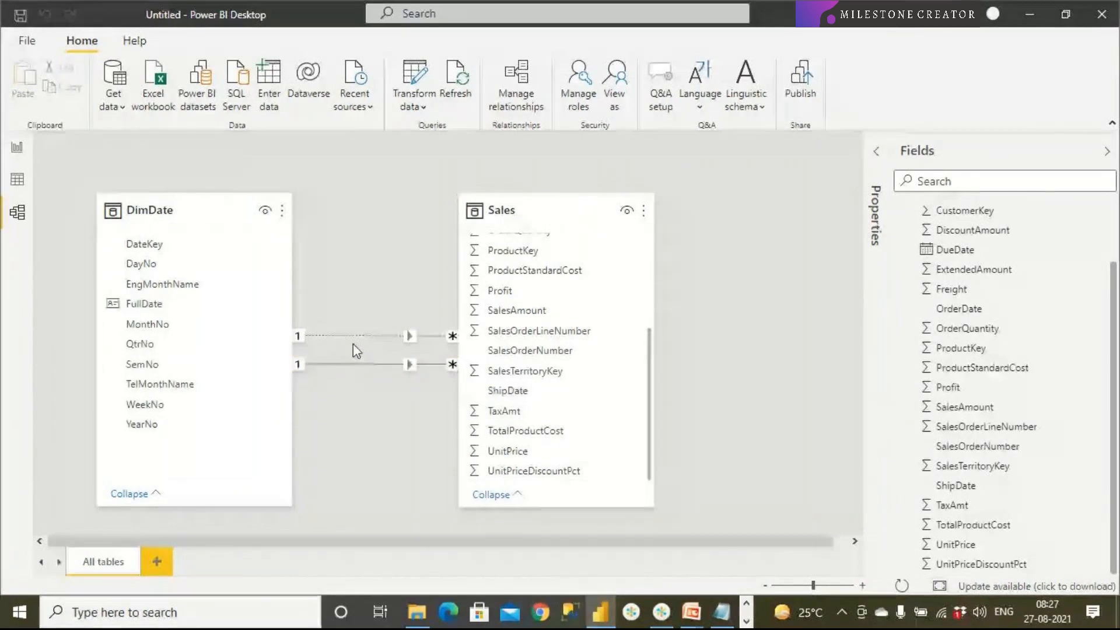
click(17, 148)
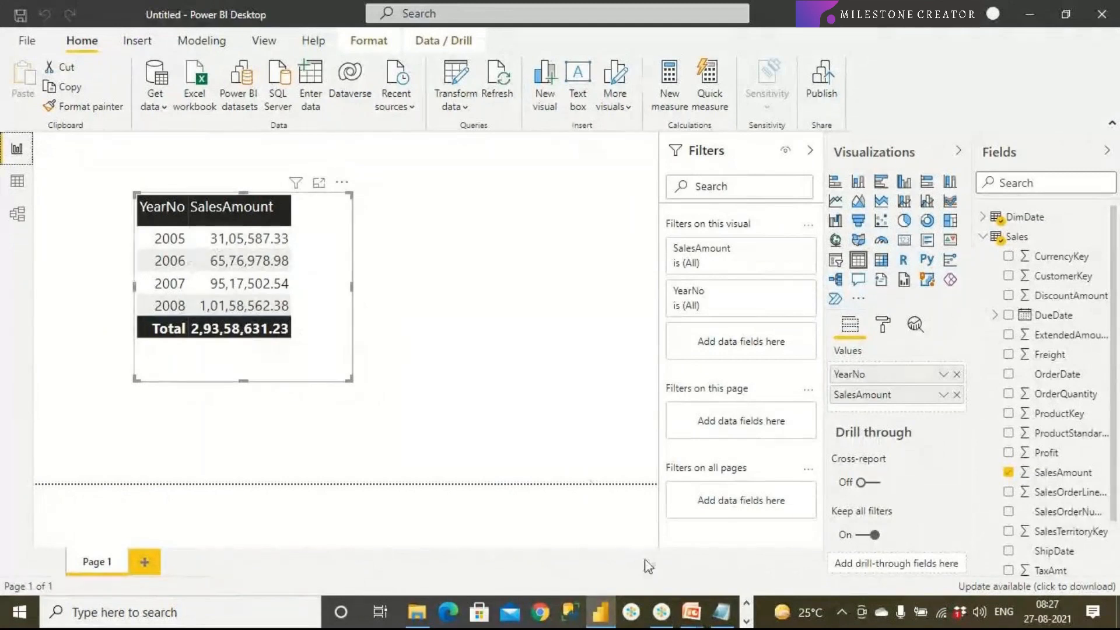
Switch to Paint and add the text "Order year Wise Sales" beside the pasted YearNo and SalesAmount table.
click(746, 622)
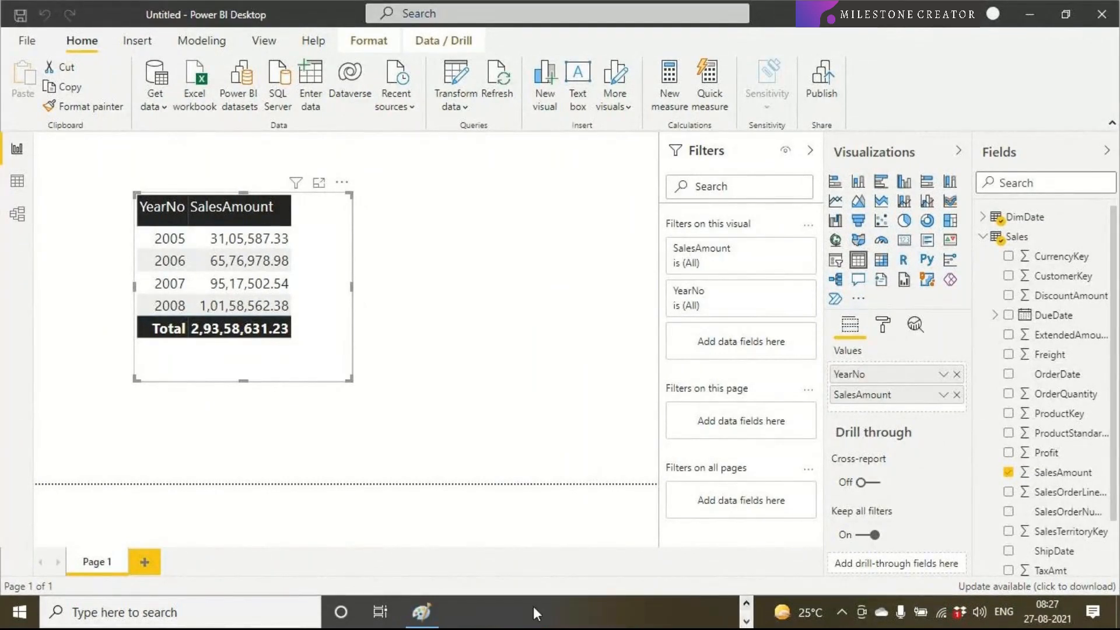
click(420, 614)
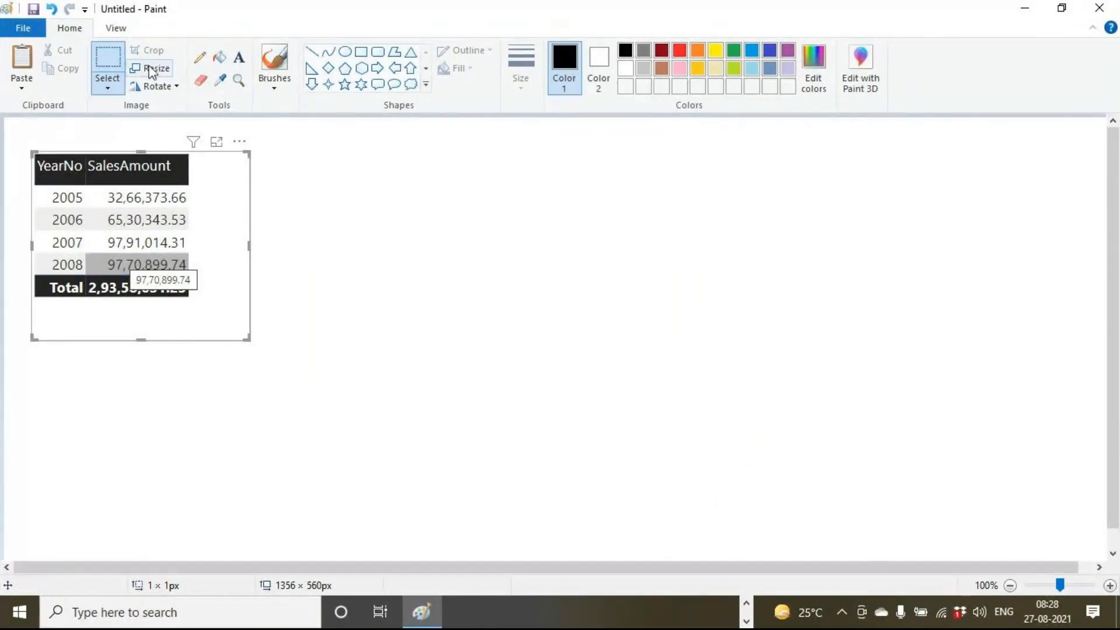
click(239, 57)
click(295, 189)
text(Order year Wisse)
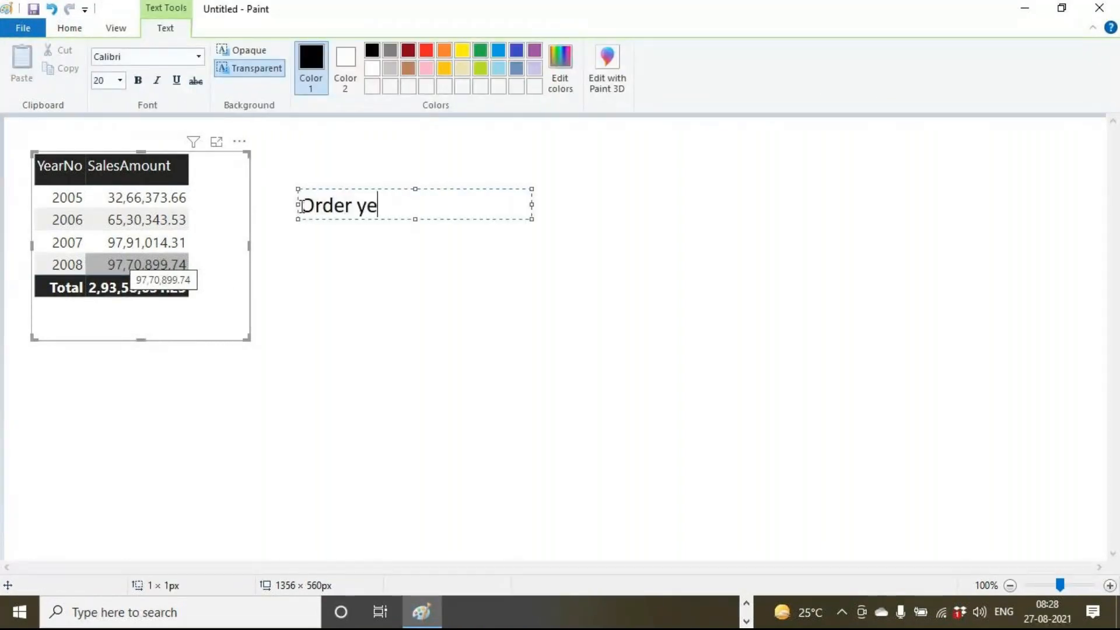
key(BackSpace)
key(BackSpace)
key(BackSpace)
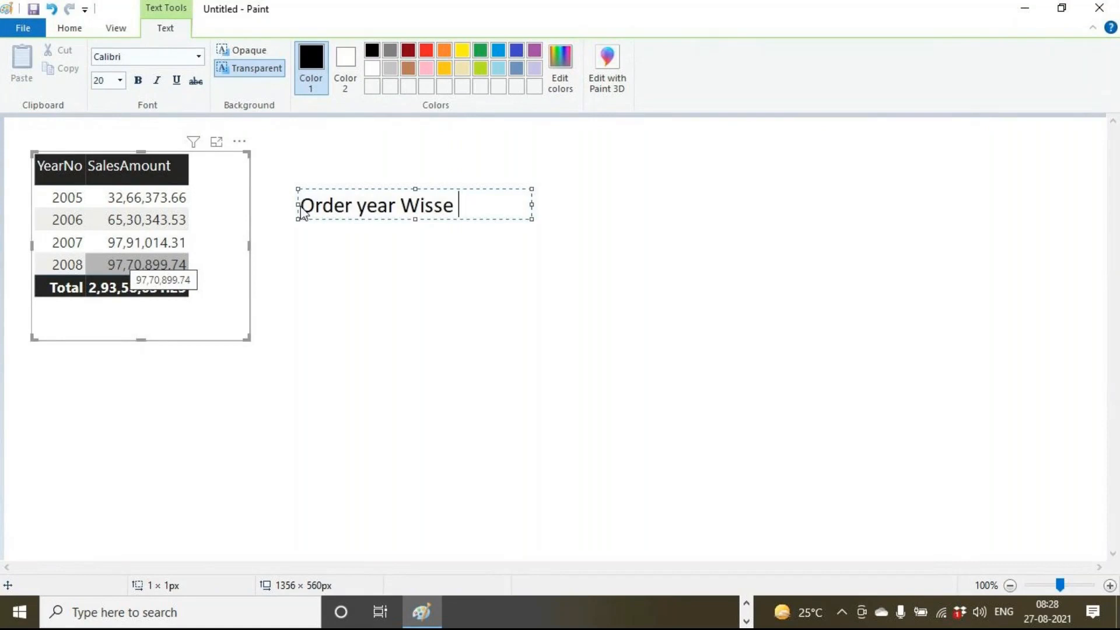
text(e Sales)
click(480, 445)
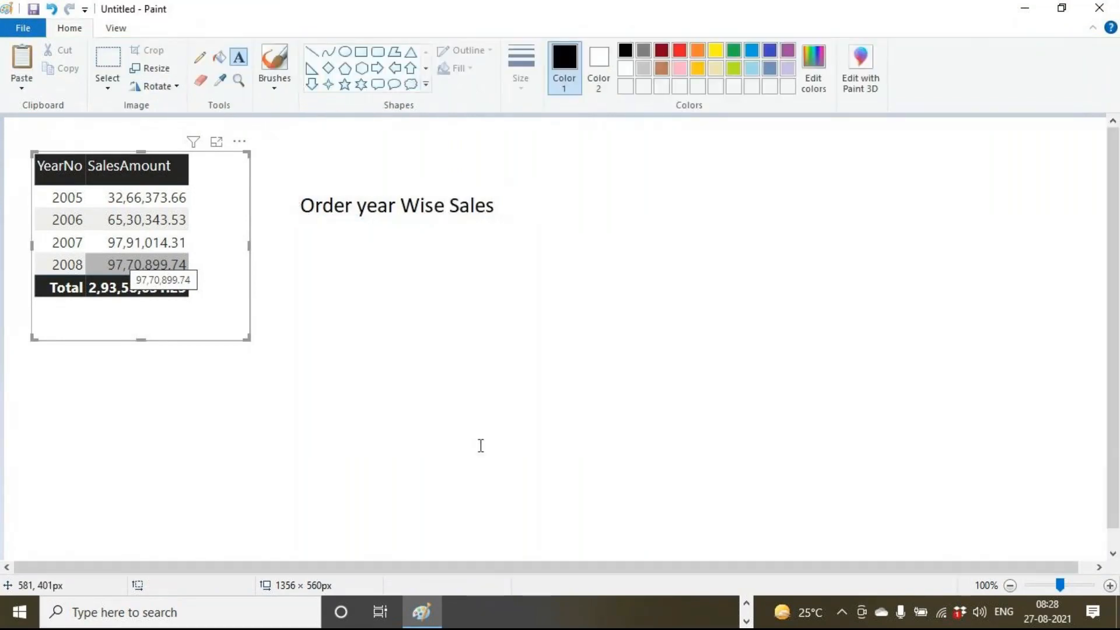
Compare the yearly sales amounts in the Power BI report table with those in the Paint image, ending in Power BI.
click(746, 603)
click(601, 613)
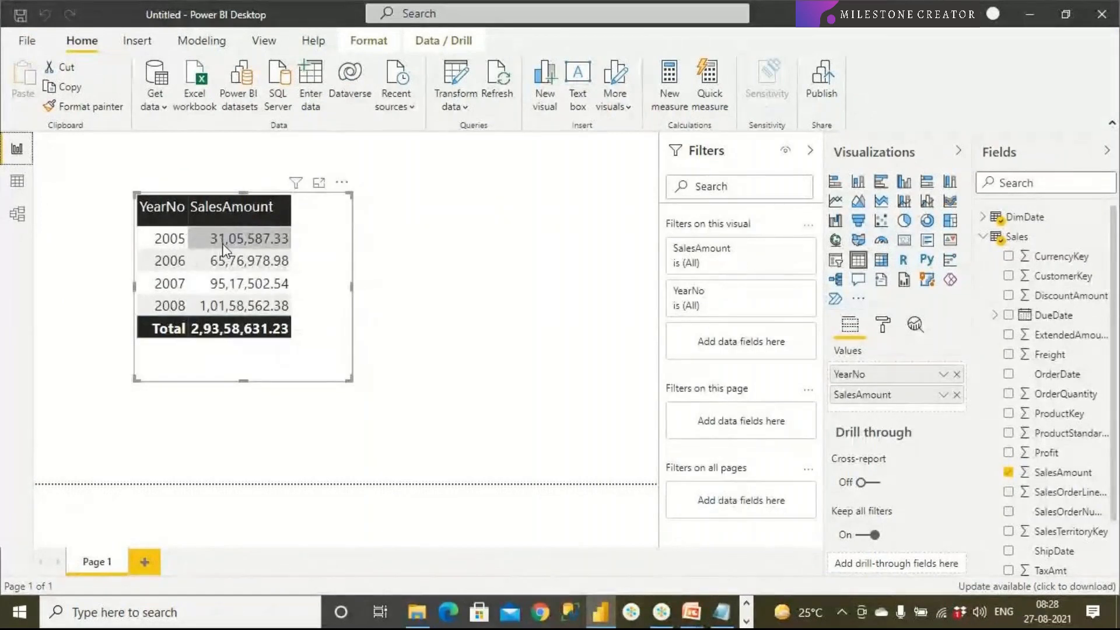
key(alt+Tab)
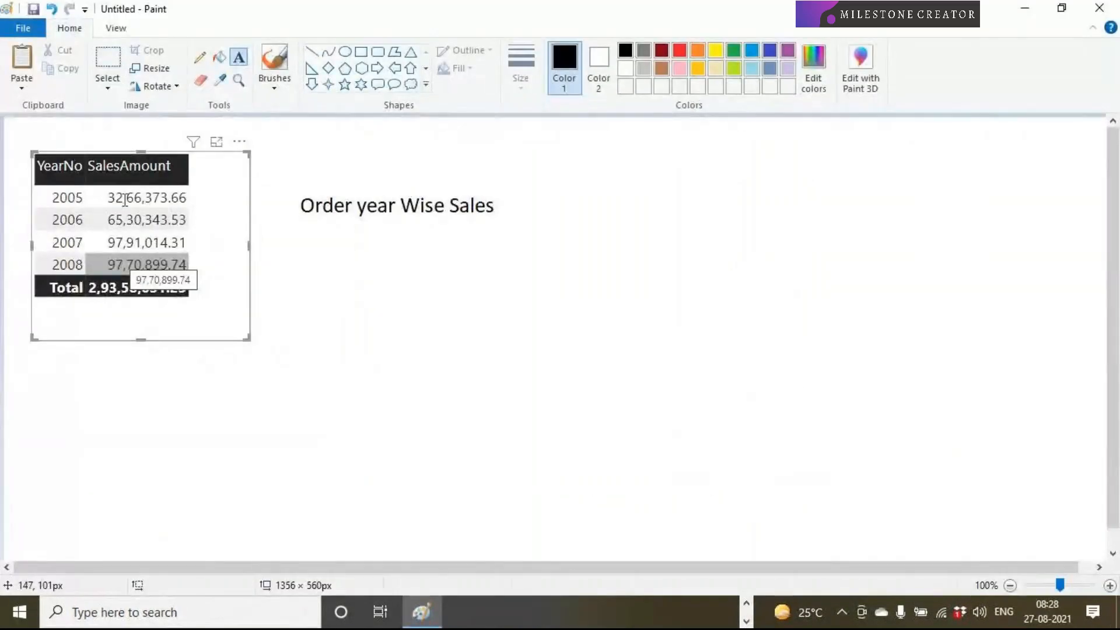
key(alt+Tab)
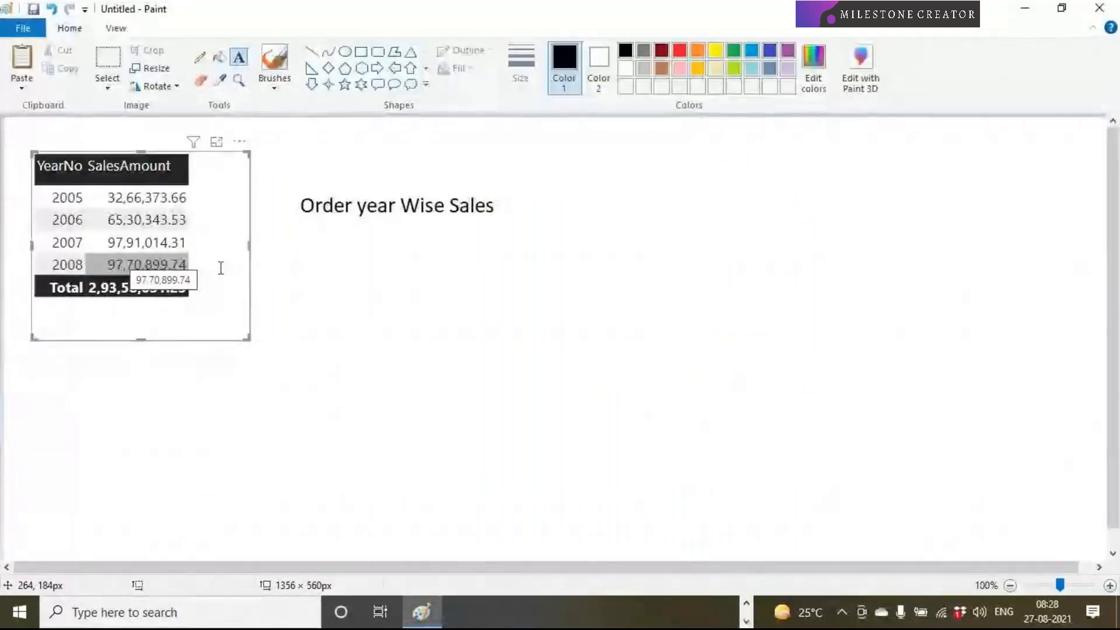
key(alt+Tab)
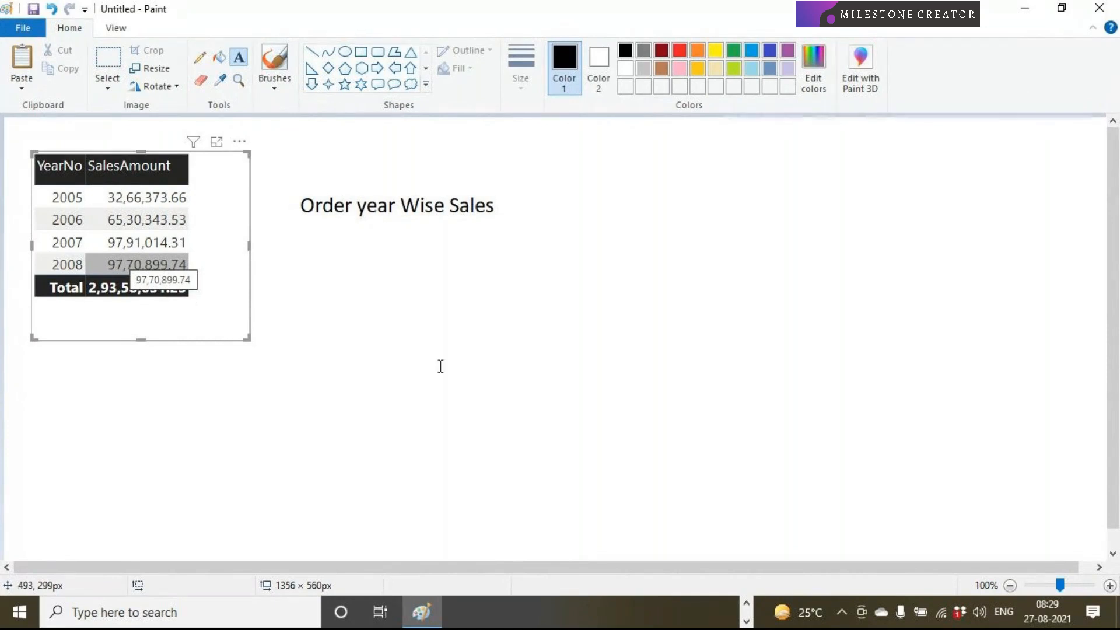
click(746, 606)
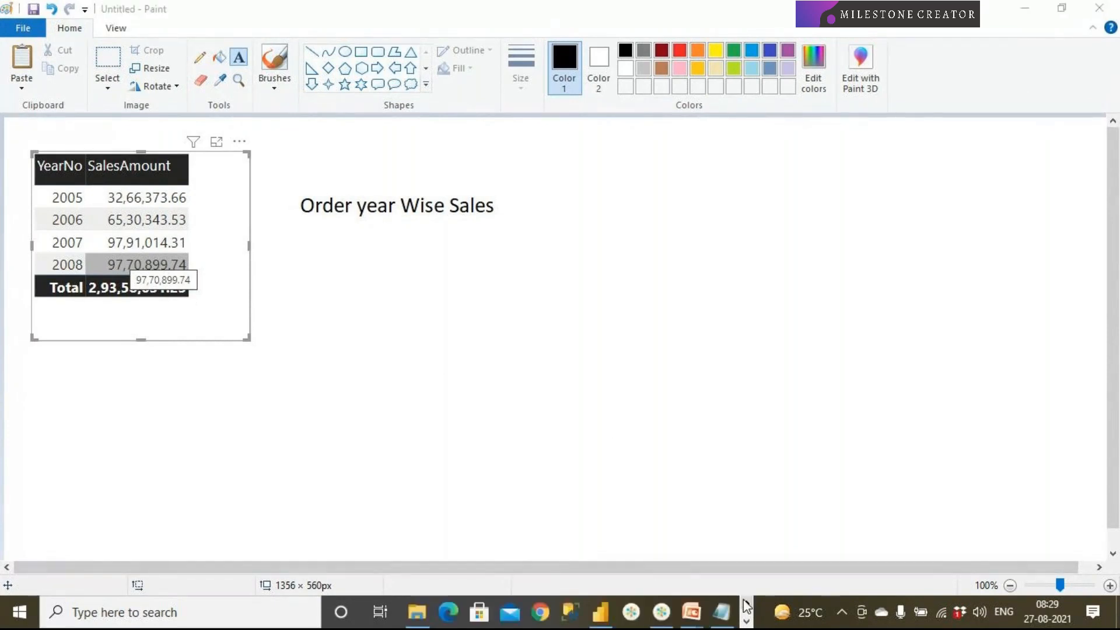
click(747, 619)
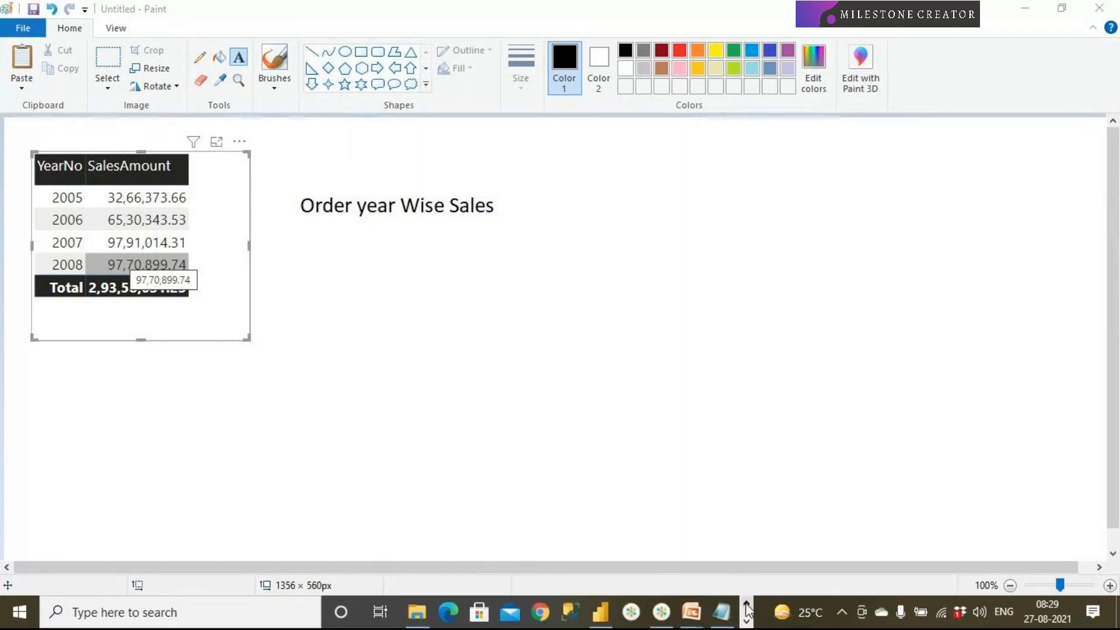
click(617, 623)
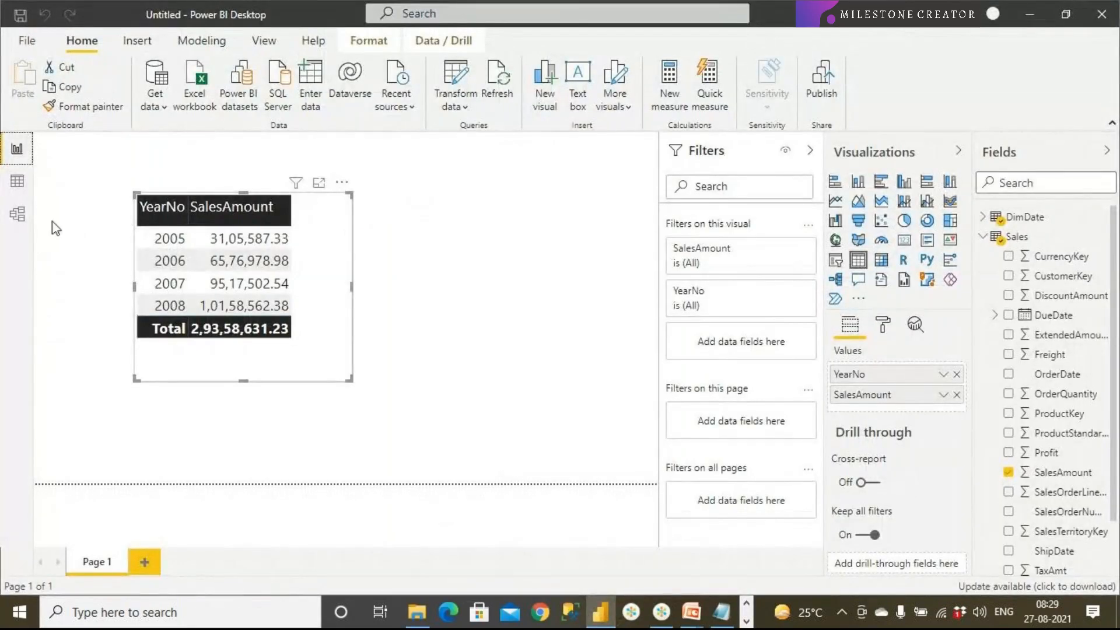
Examine the settings of the ShipDate to FullDate relationship from the list of managed relationships, without changing them.
click(17, 214)
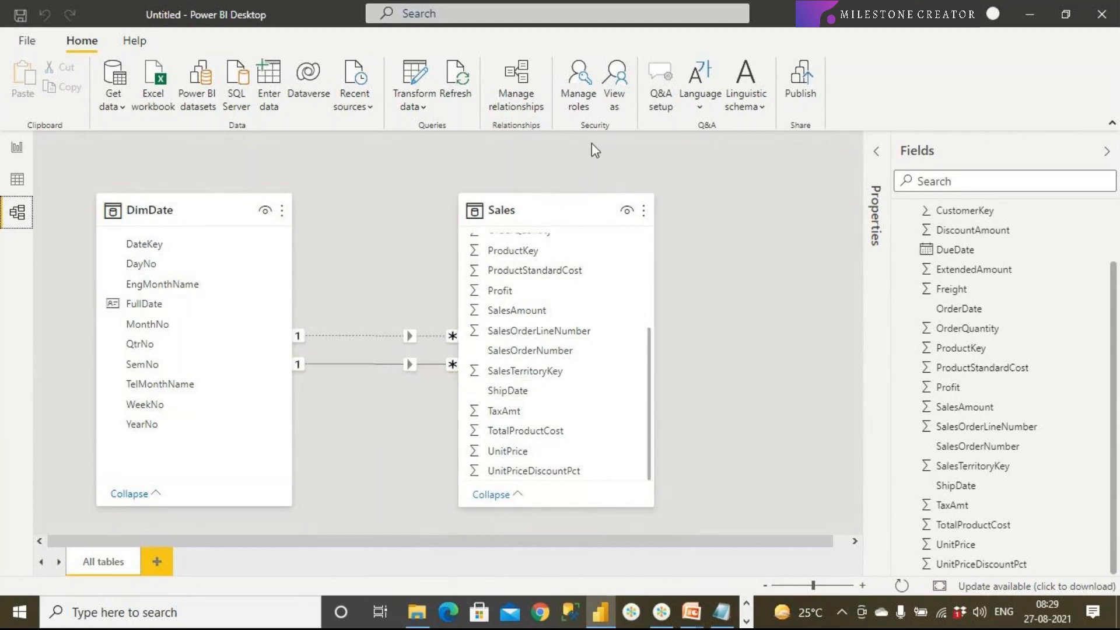
click(513, 108)
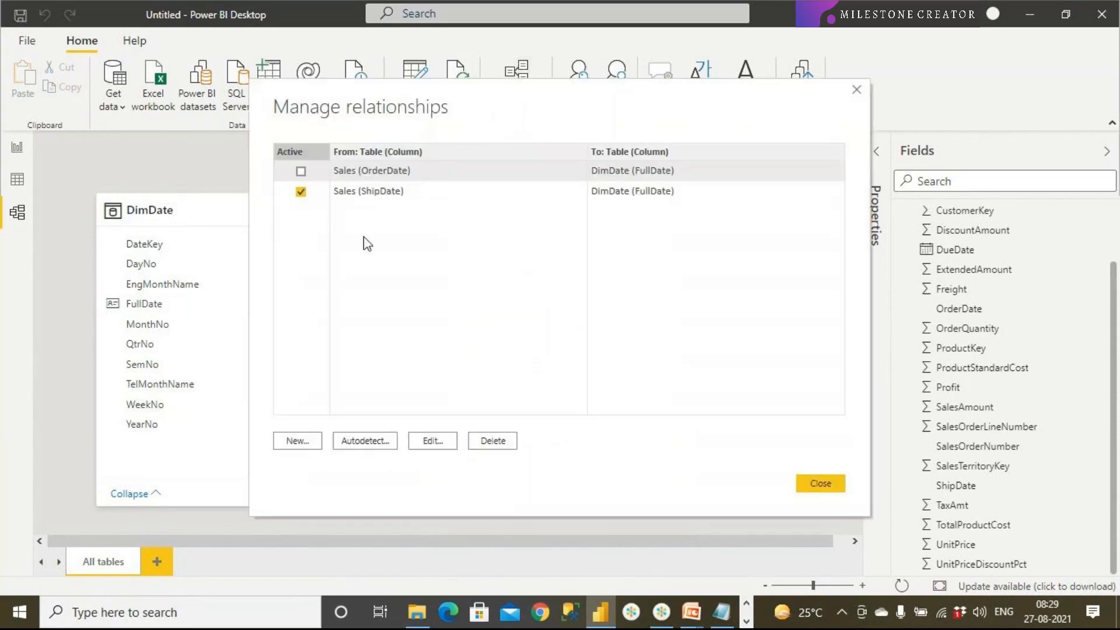
click(381, 195)
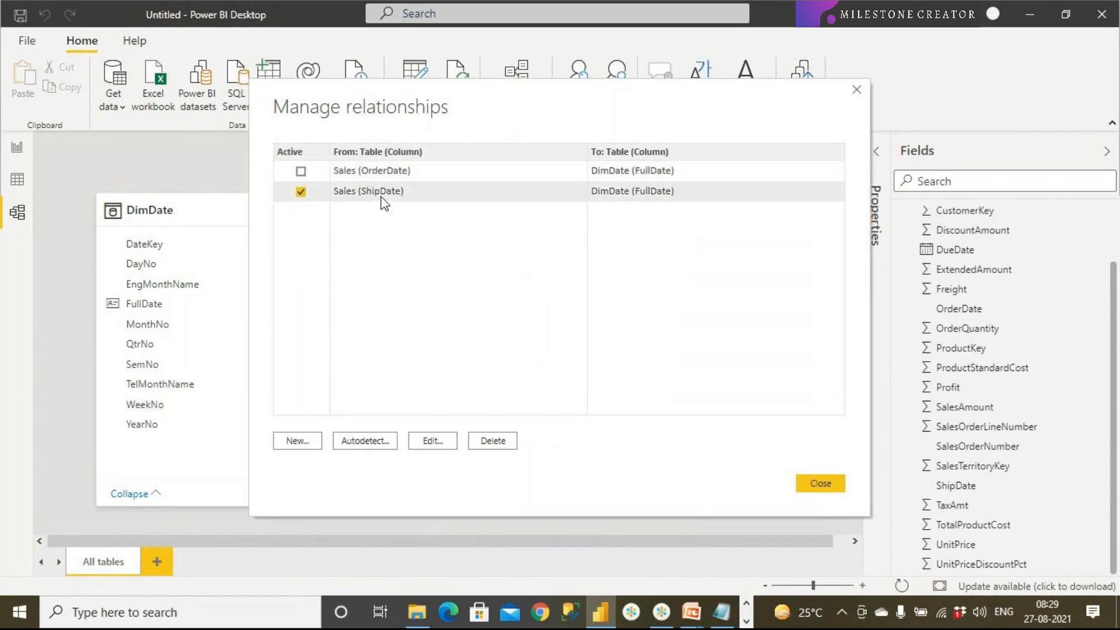
click(435, 441)
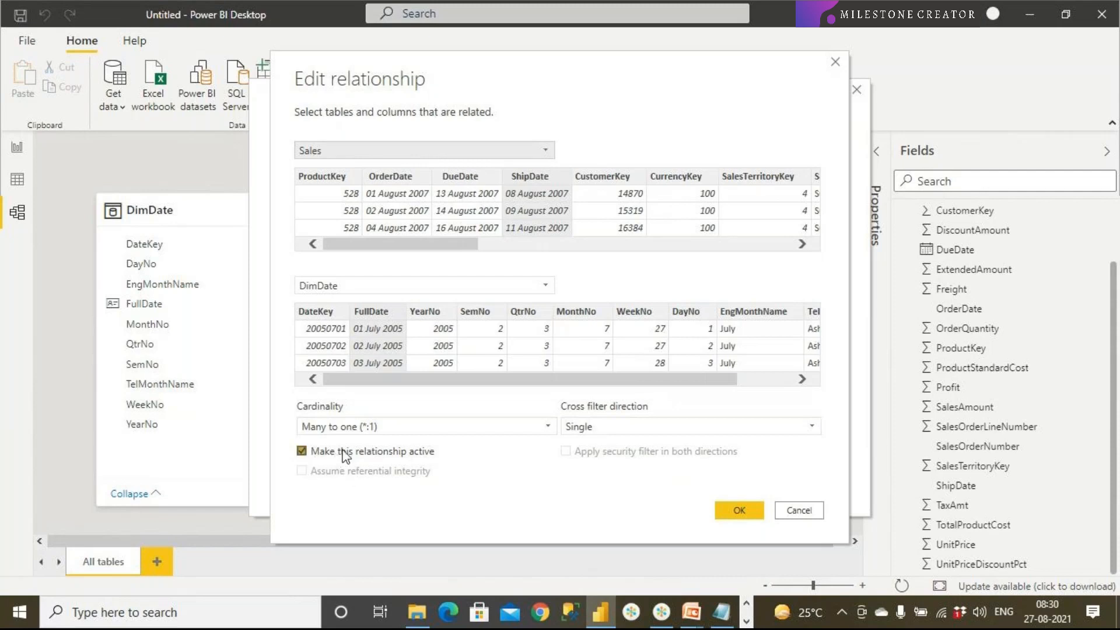
click(799, 509)
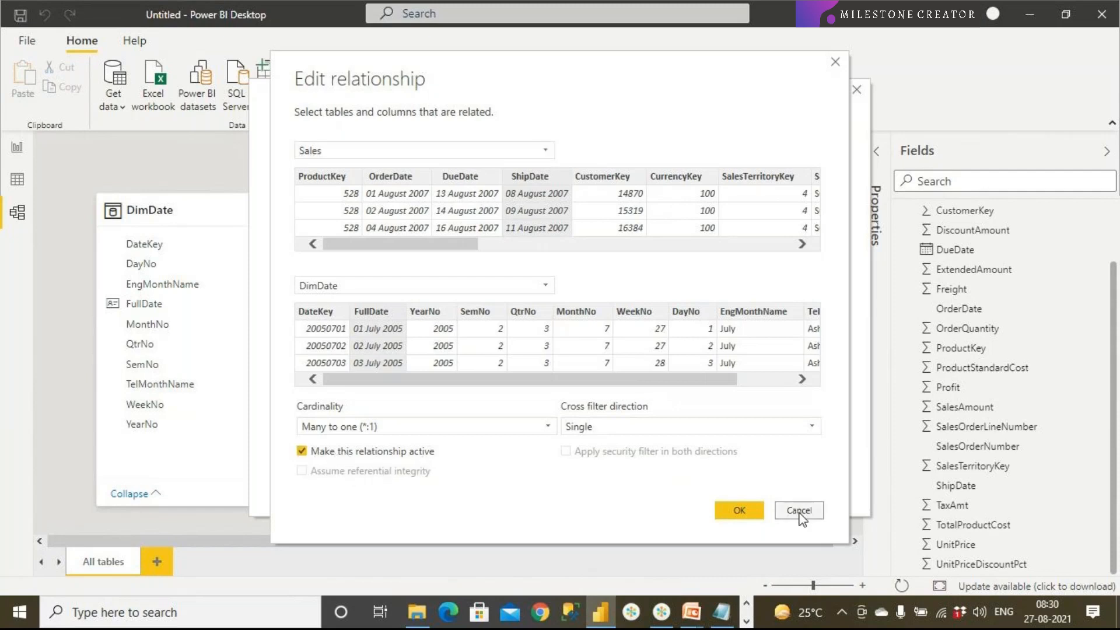
Try to make the OrderDate to FullDate relationship active in its settings, and leave the relationship list.
click(408, 175)
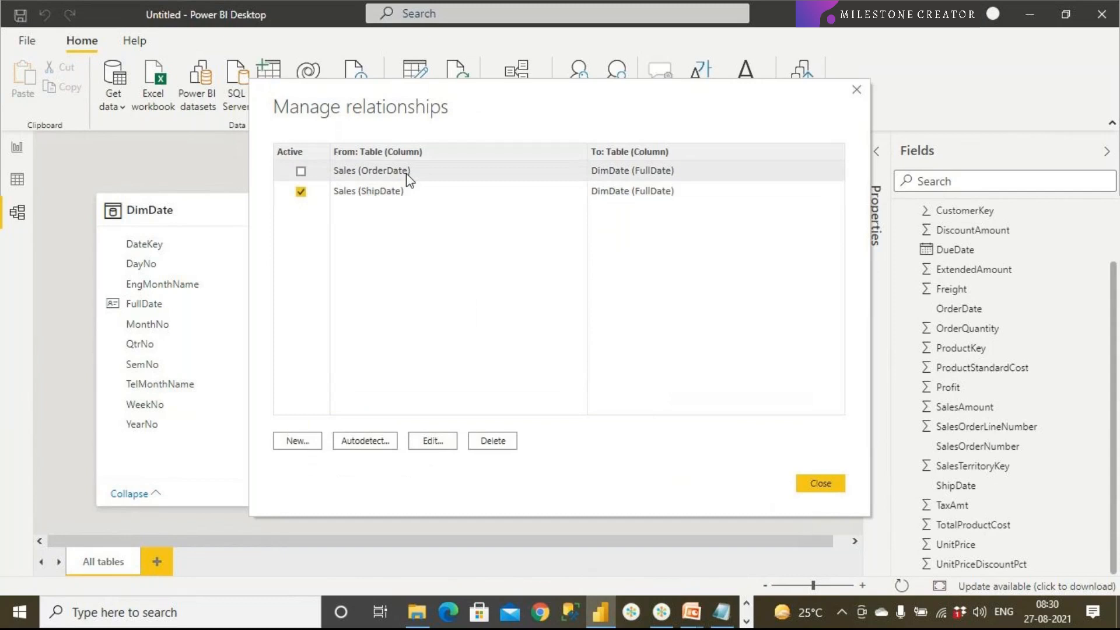
click(451, 443)
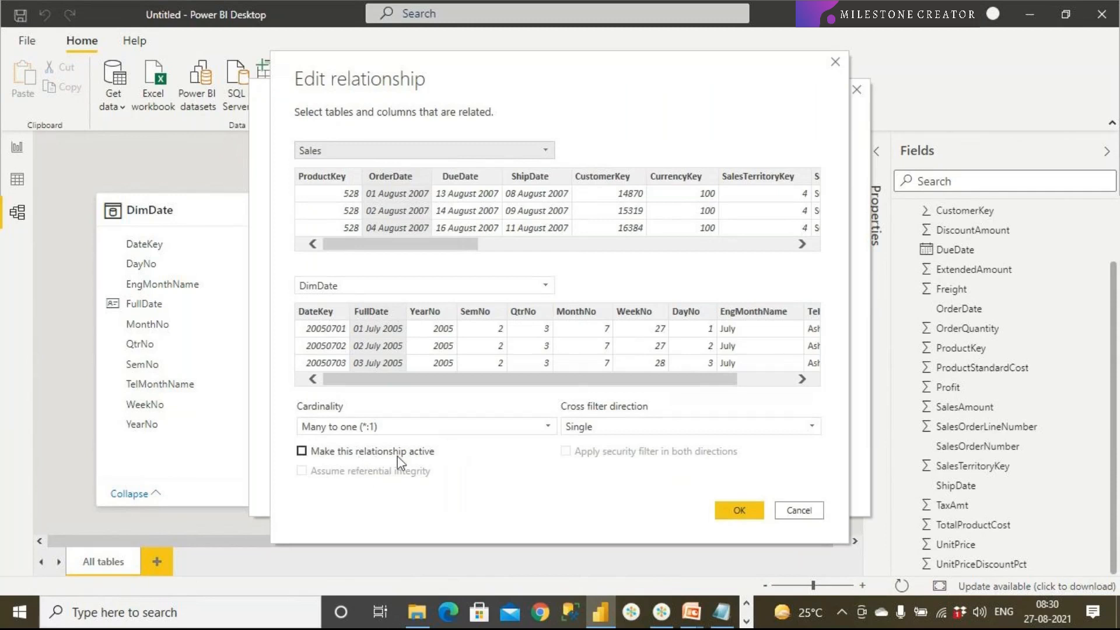
click(302, 452)
click(302, 452)
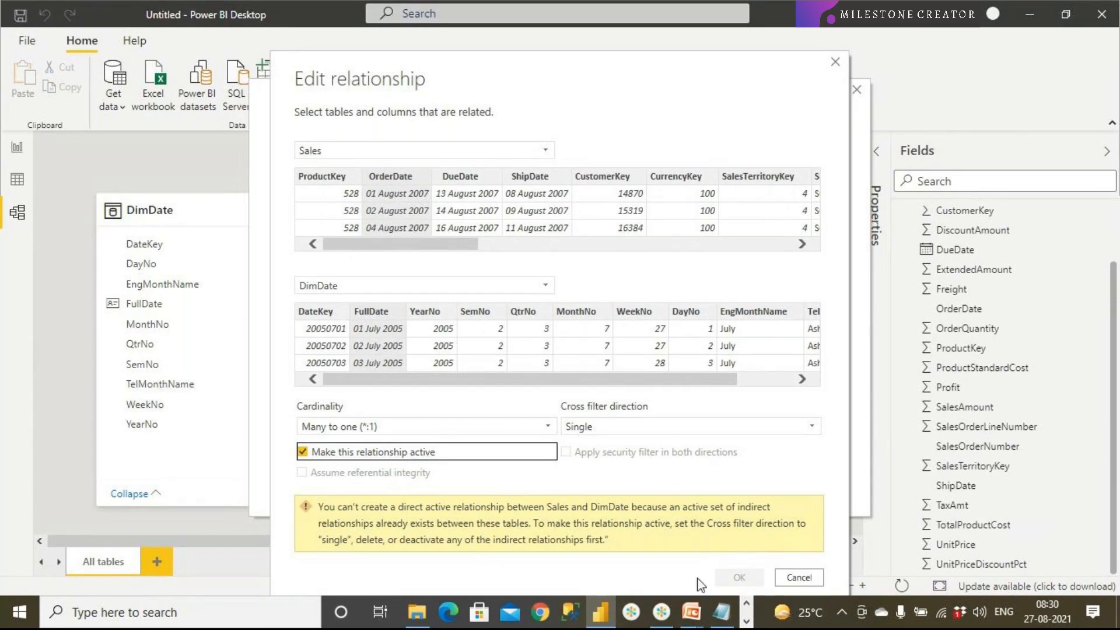
click(788, 577)
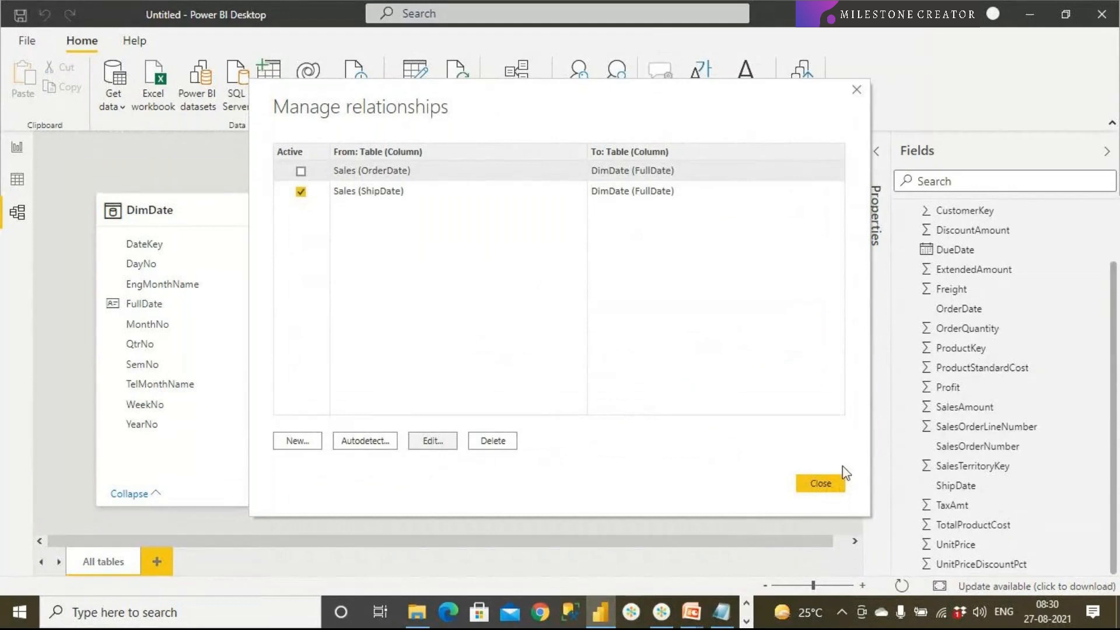
click(827, 482)
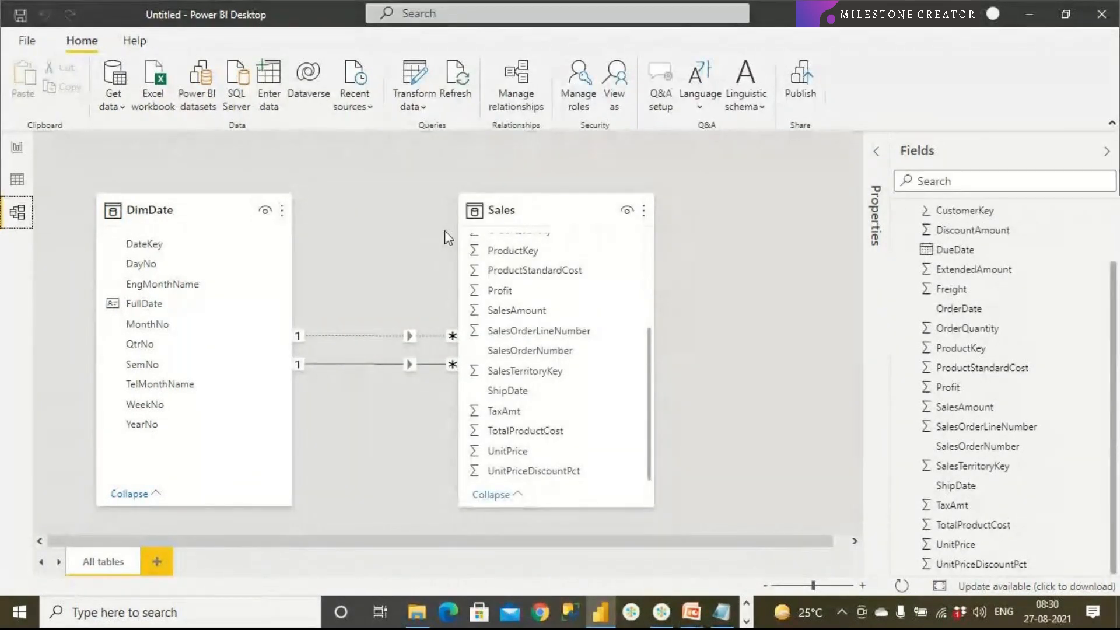
Switch to Notepad and add a "Solution1:" heading with a dashed underline and the line "DimDate" below the requirements.
click(721, 612)
drag(375, 295, 60, 135)
click(416, 324)
key(Return)
key(Return)
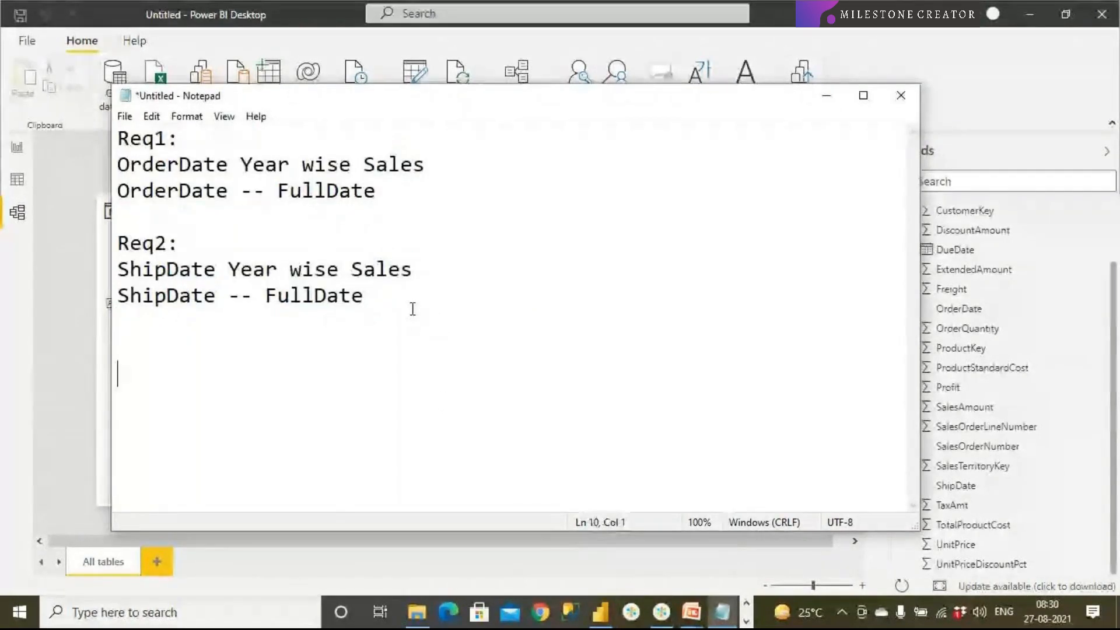
text(Sol)
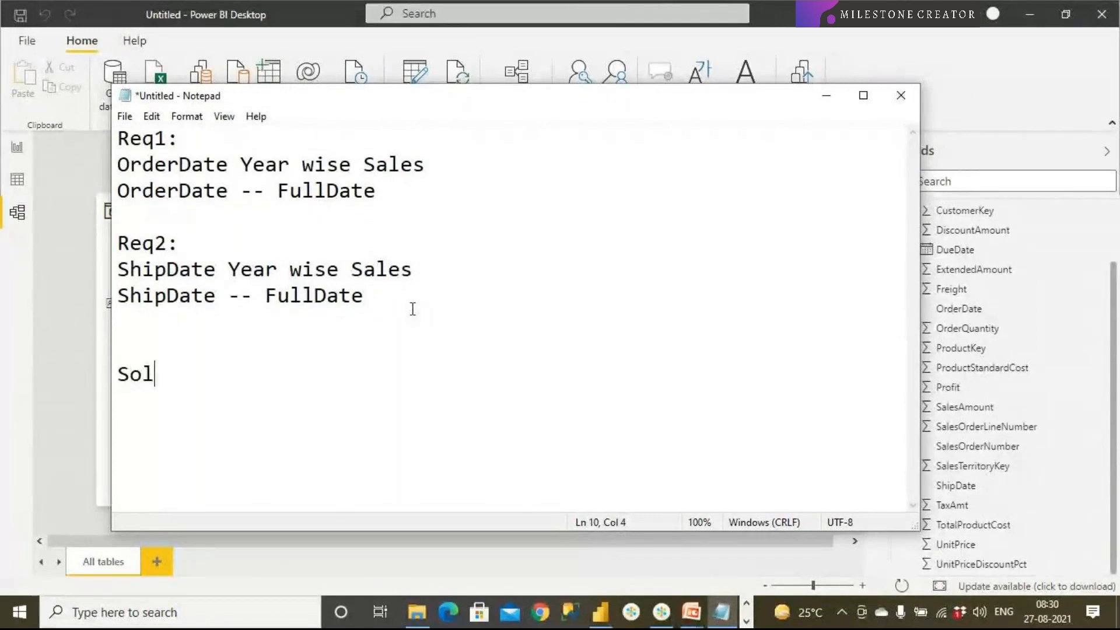
text(ution1:)
key(Return)
text(------------------------)
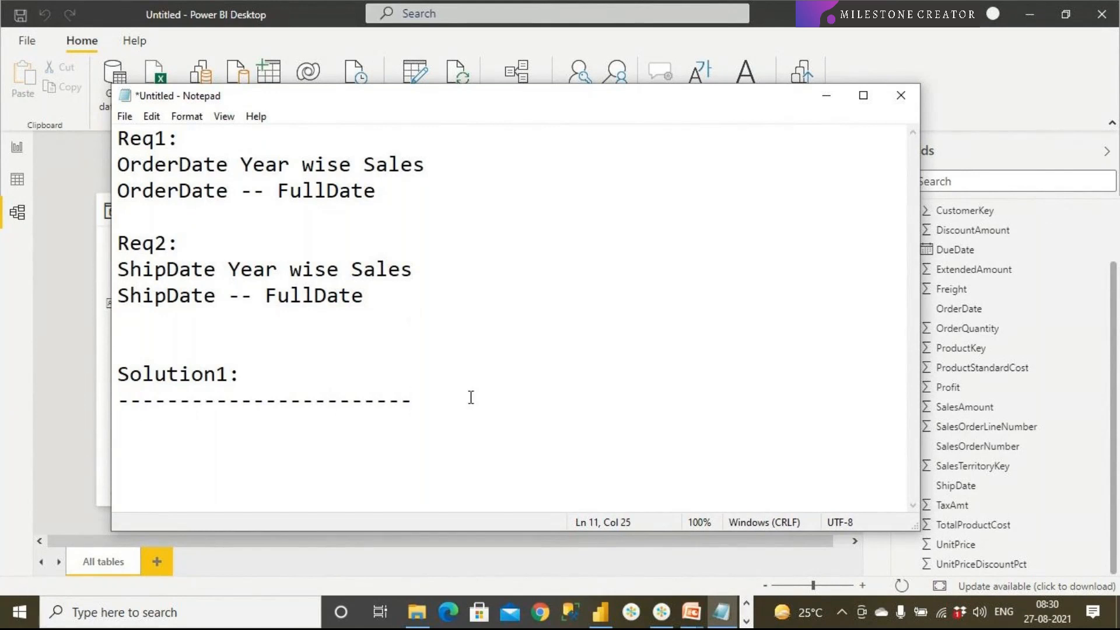
key(Return)
text(DimDate)
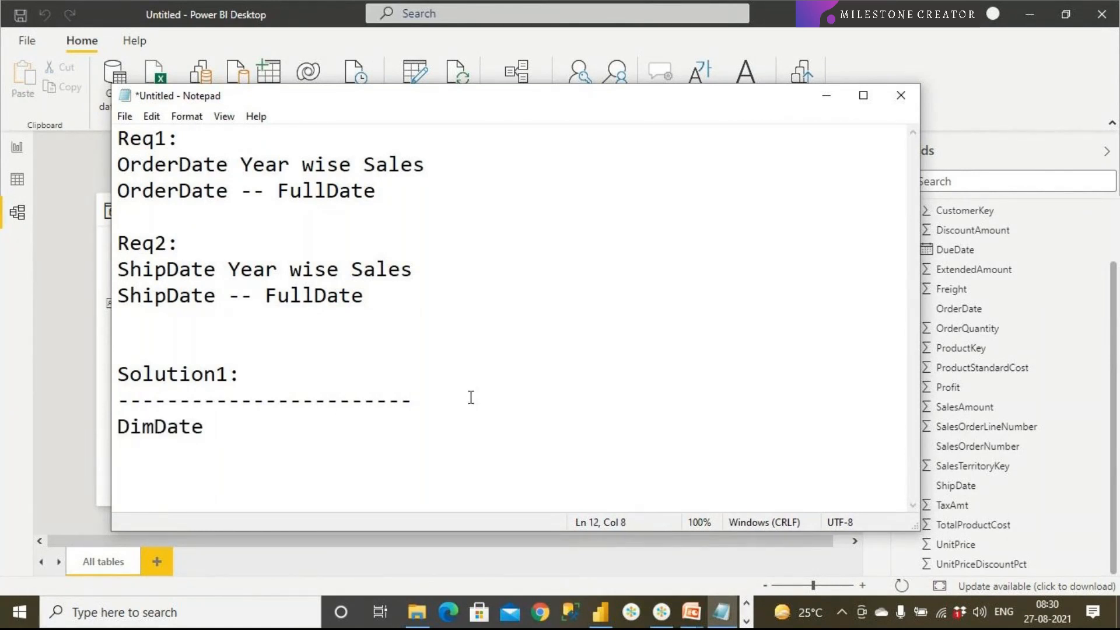
Switch to Power BI and move the Sales table farther away from DimDate in the model diagram.
click(70, 277)
click(181, 213)
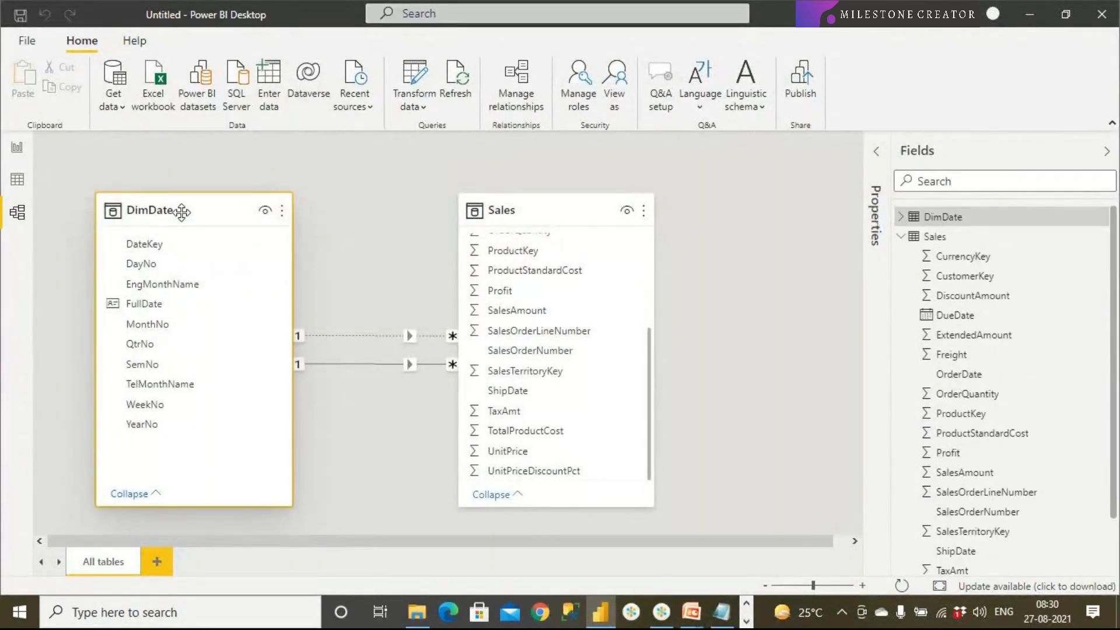
drag(524, 211, 628, 211)
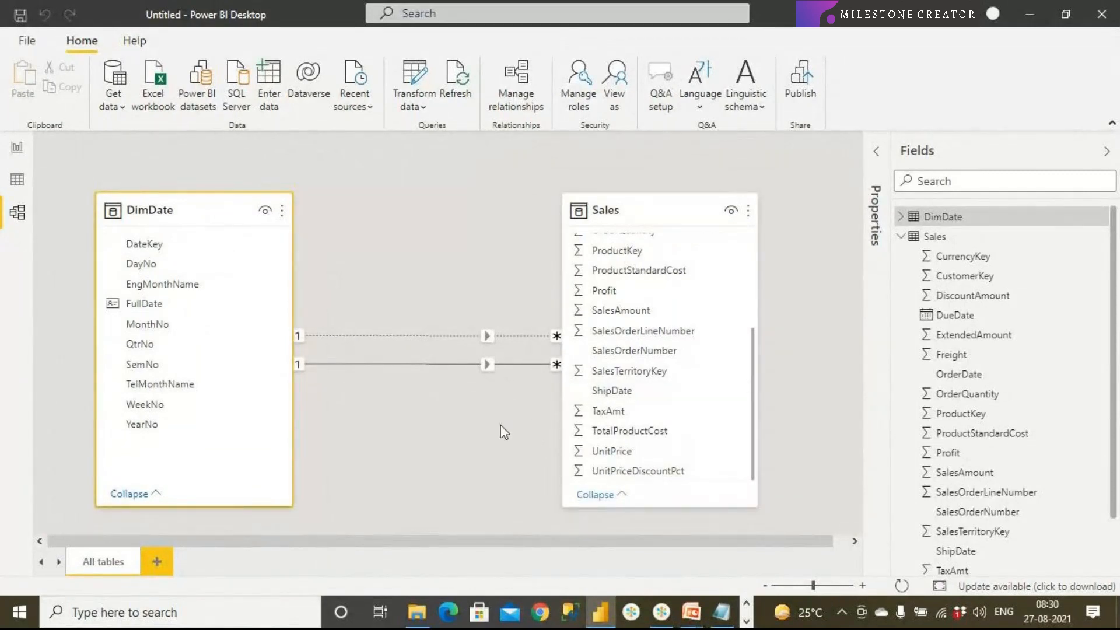
Delete both relationships between the DimDate and Sales tables, active and inactive.
right_click(450, 365)
click(460, 376)
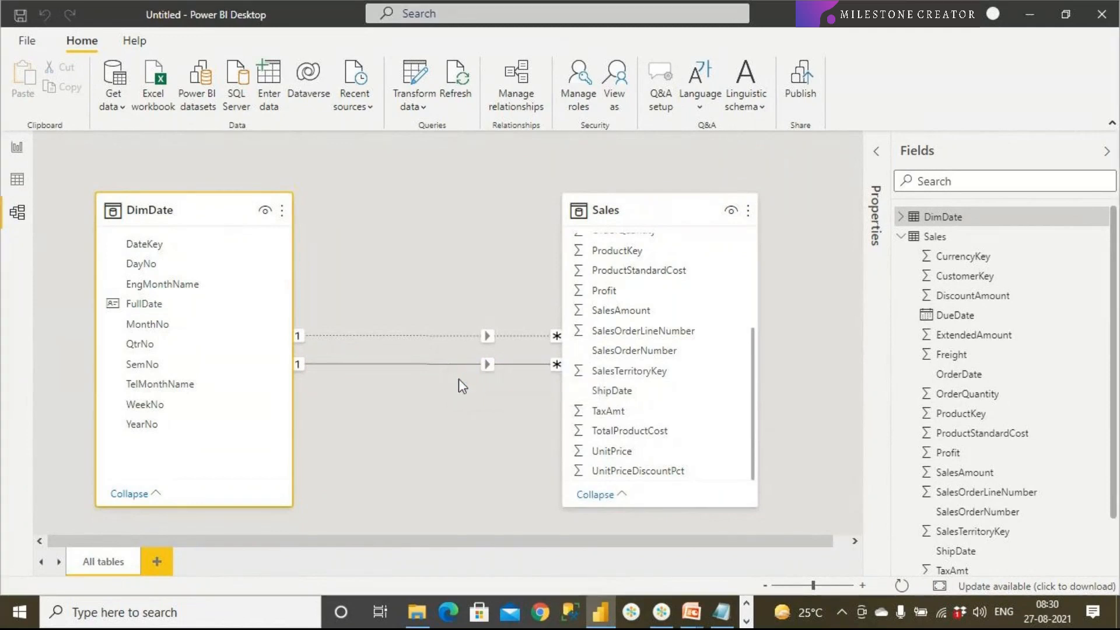
click(638, 329)
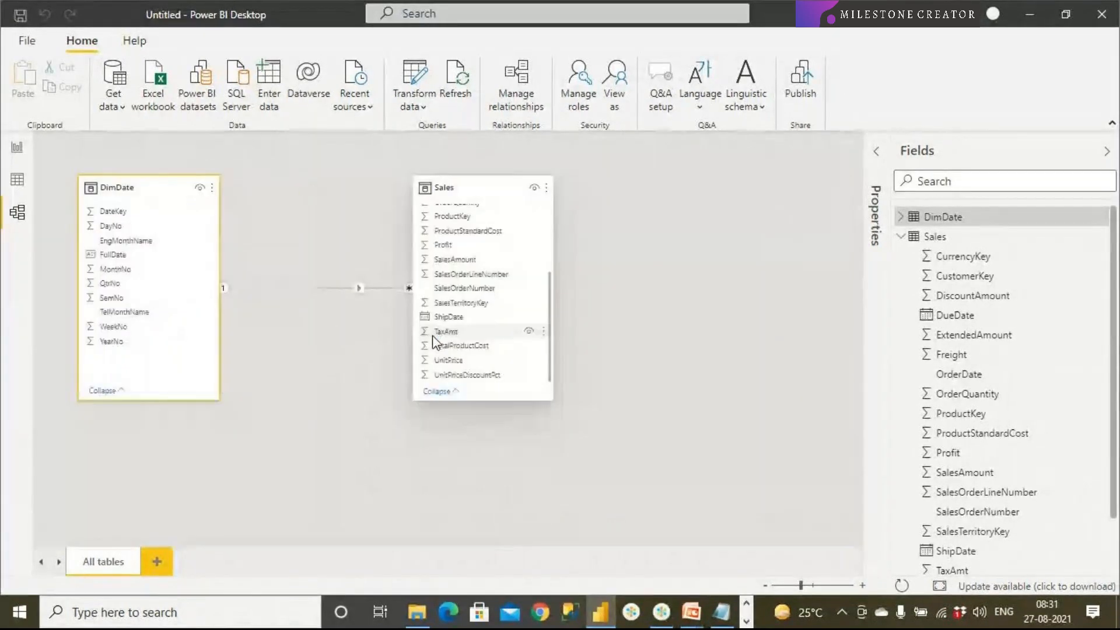
right_click(335, 288)
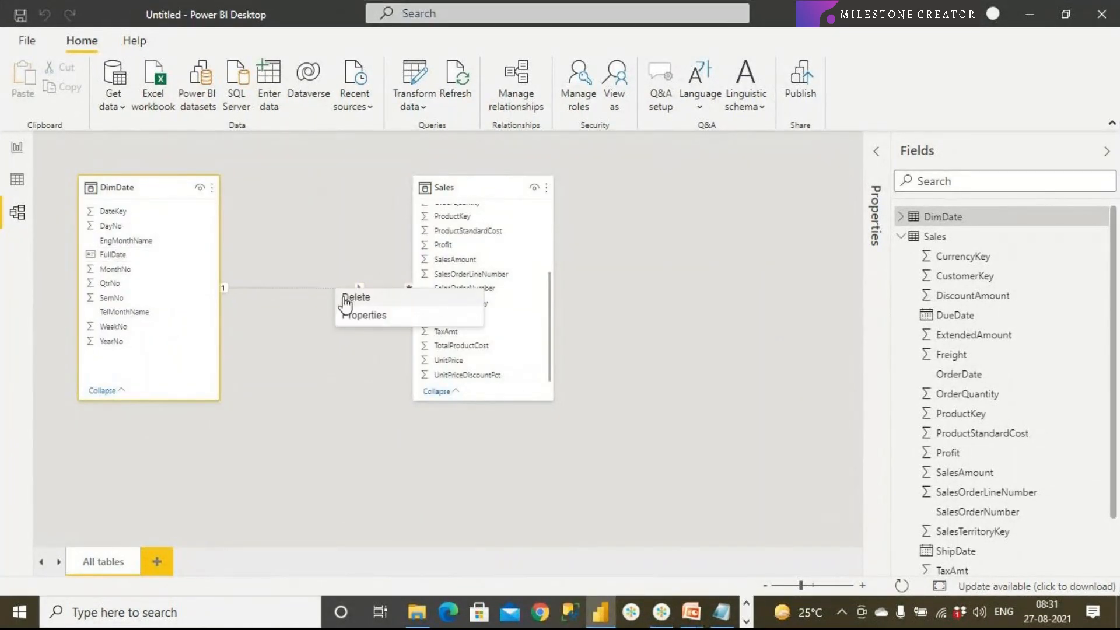
click(348, 300)
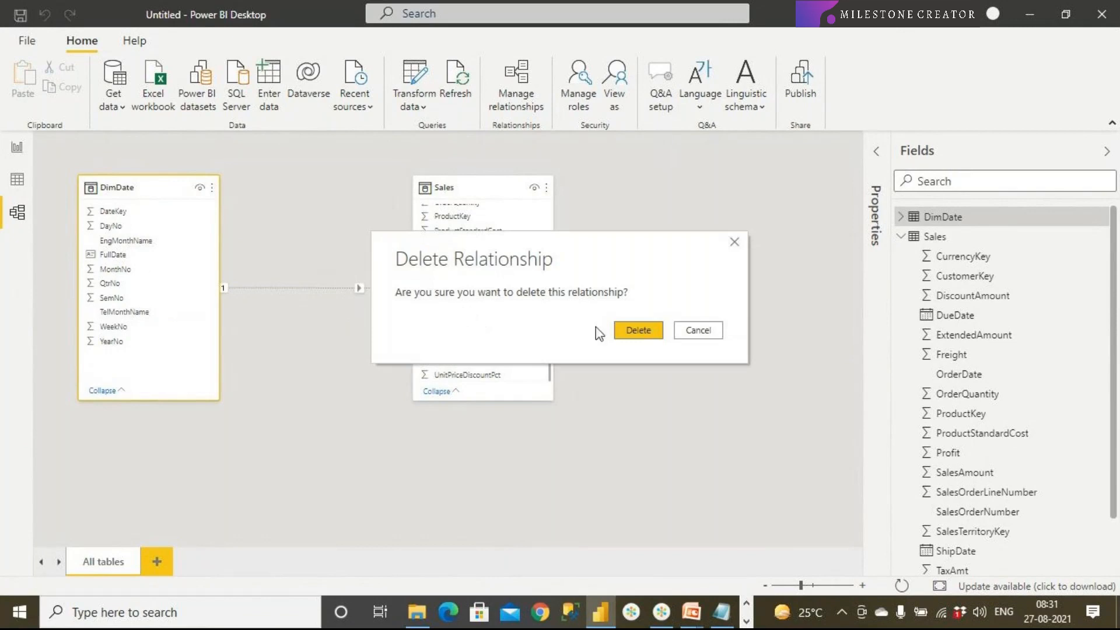
click(638, 332)
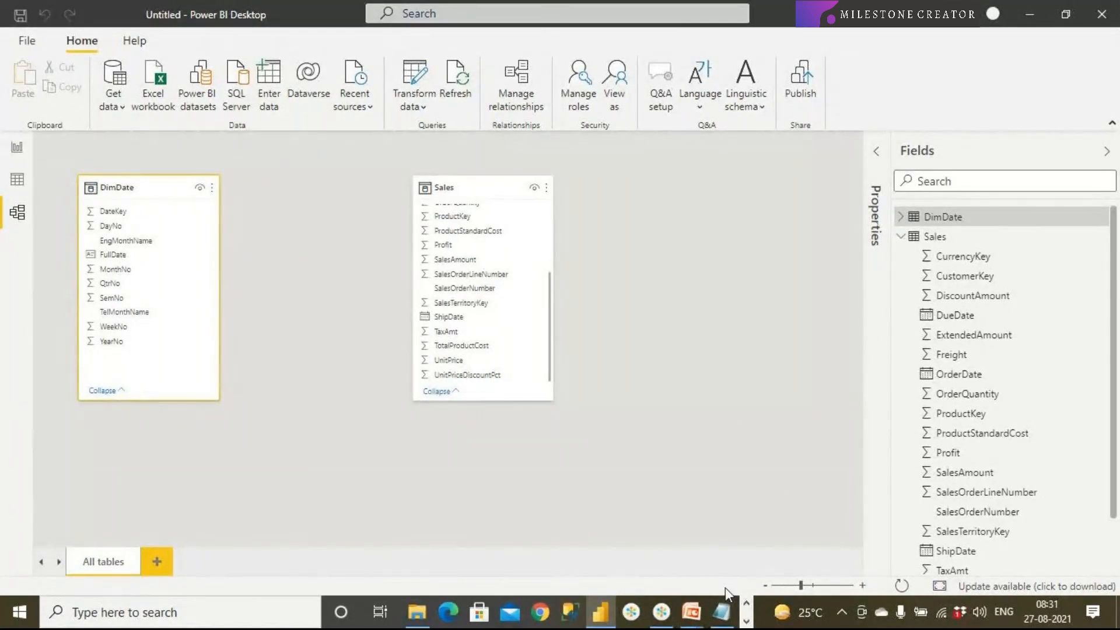
Switch to Notepad and add the line "DimDate is called as Role Playing Dimension" between Req2 and Solution1.
click(721, 611)
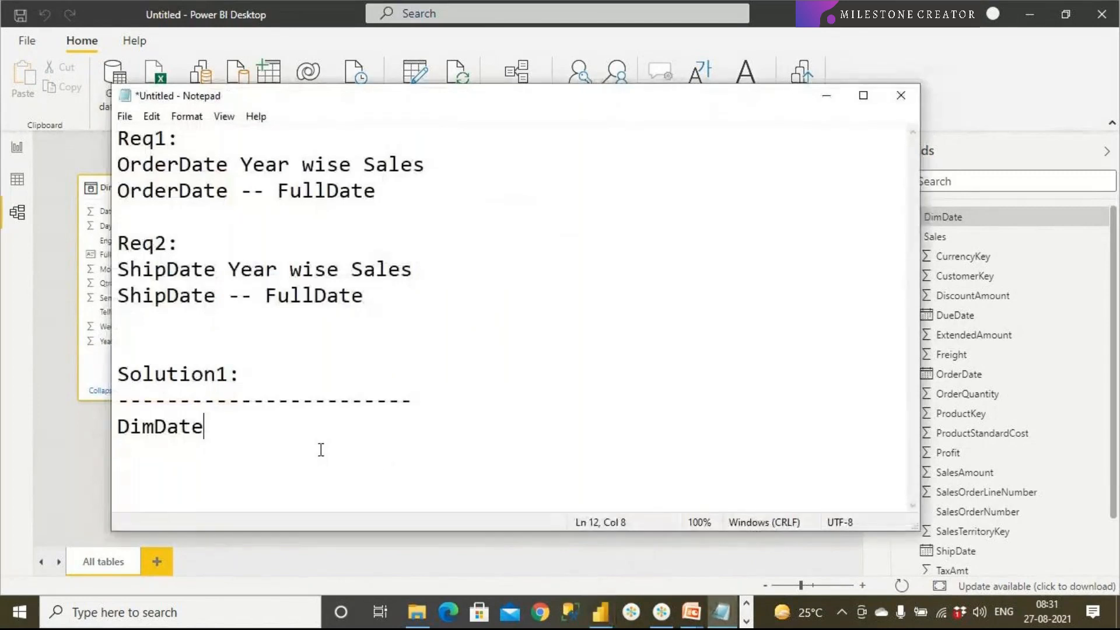
click(400, 306)
key(Return)
key(Return)
text(DimDate is )
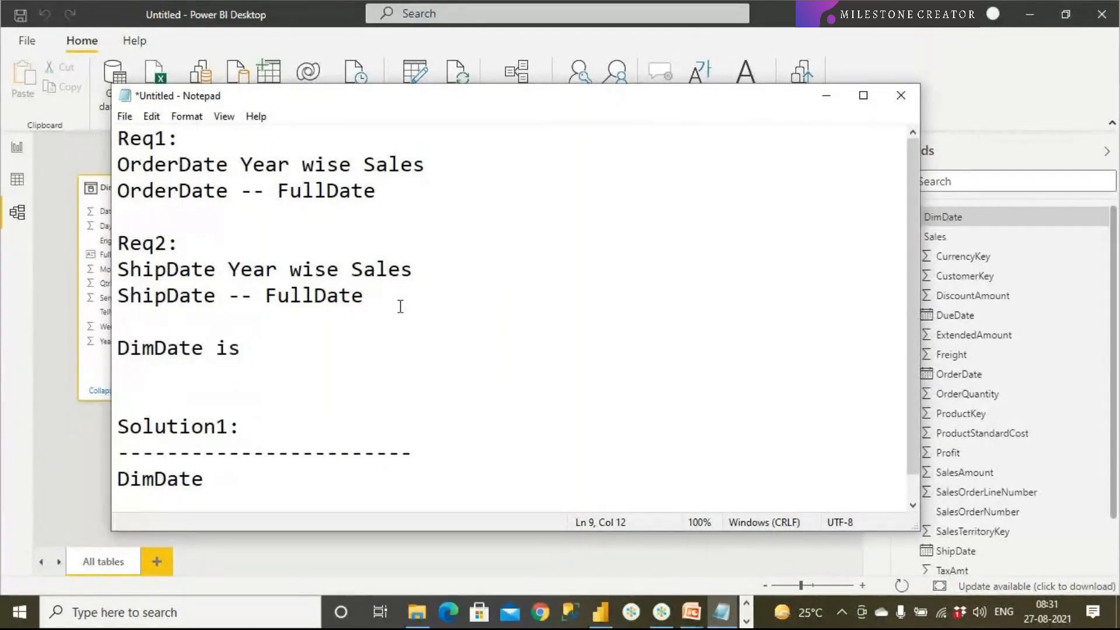
text(called)
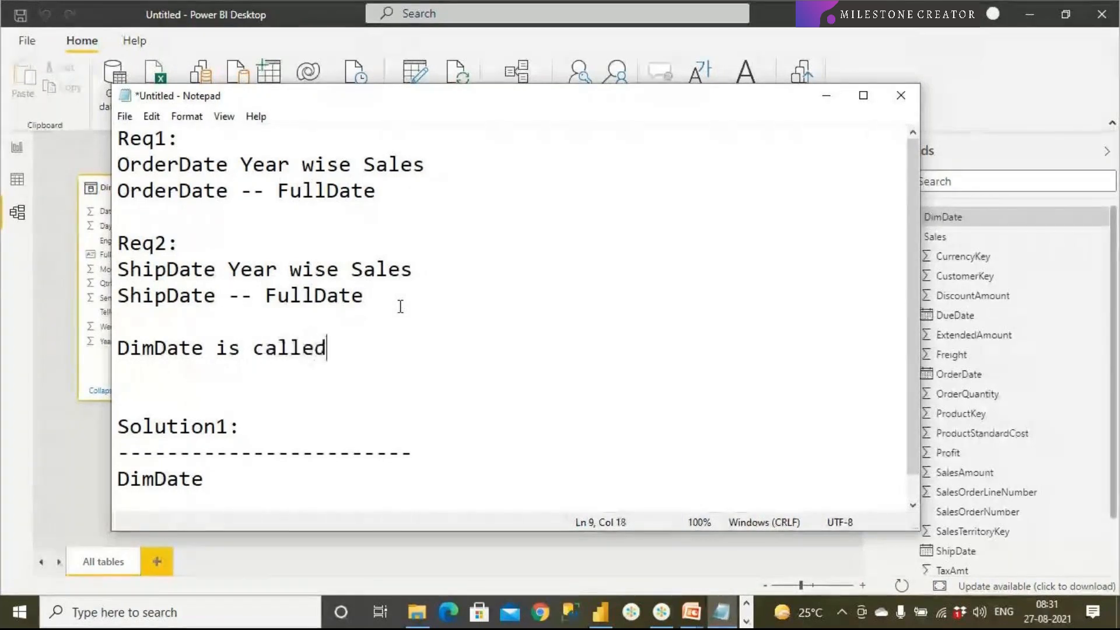
text( as R)
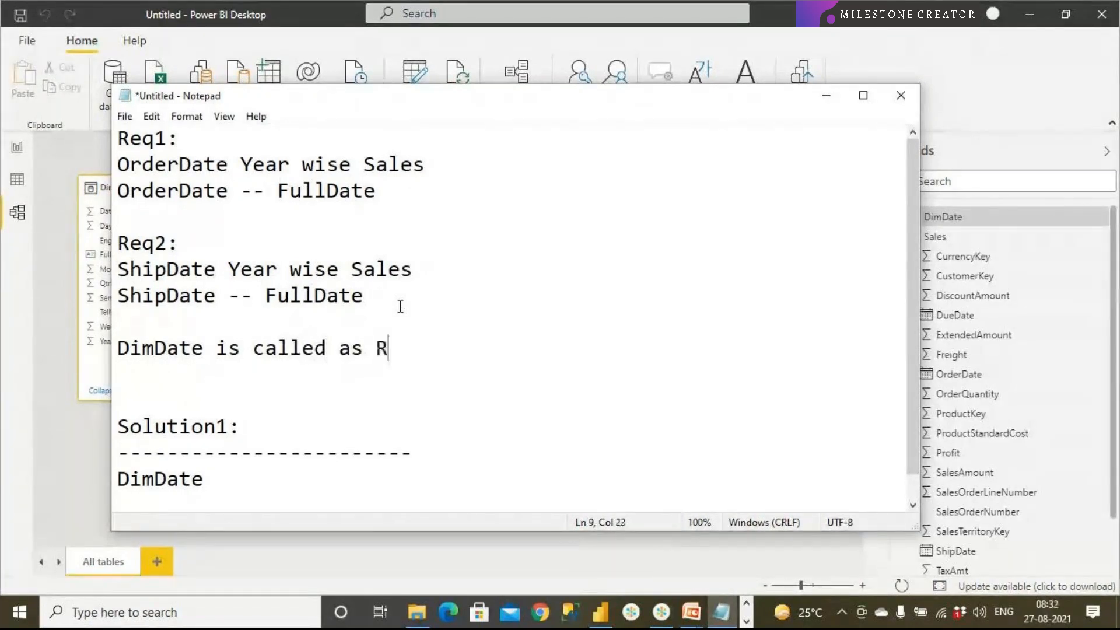
text(ole Playing )
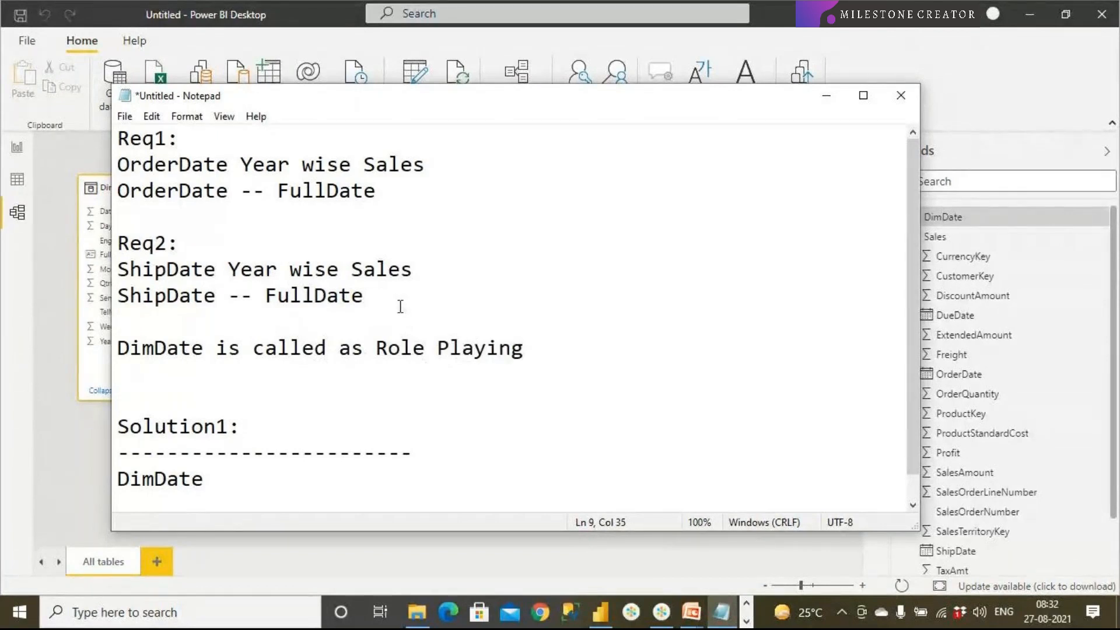
text(Dim)
text(enstu)
key(BackSpace)
key(BackSpace)
key(BackSpace)
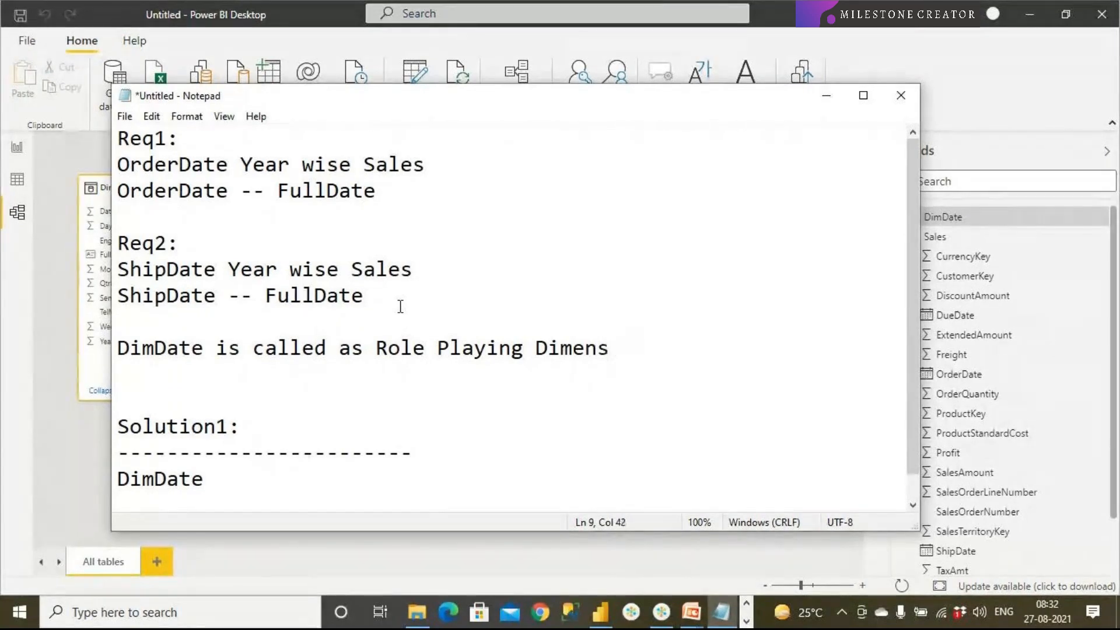
text(sion)
drag(376, 348, 512, 349)
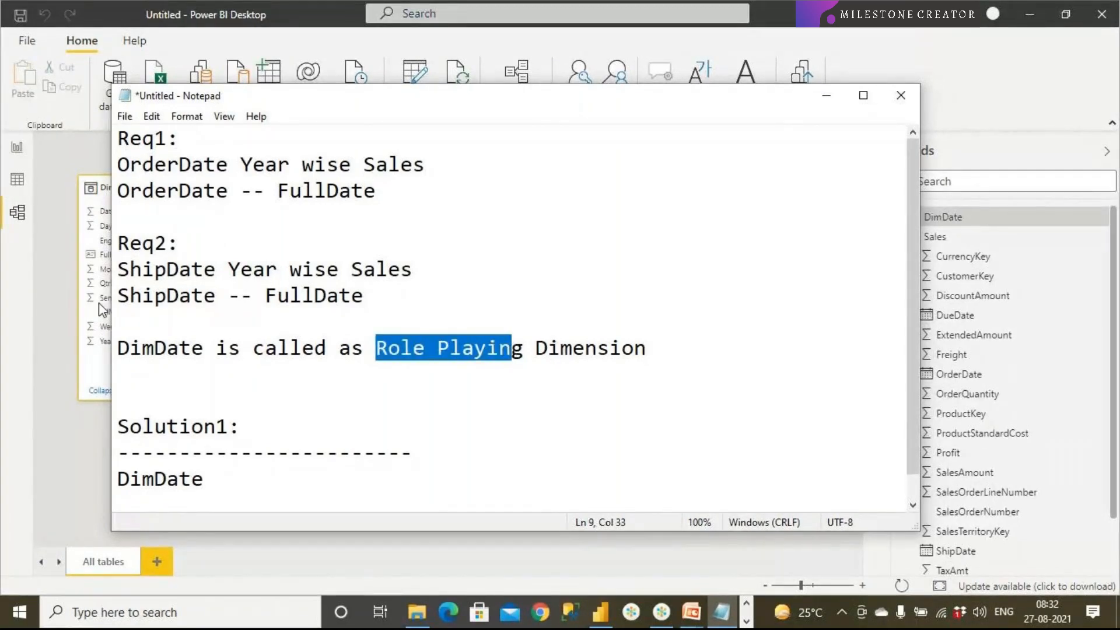
click(90, 280)
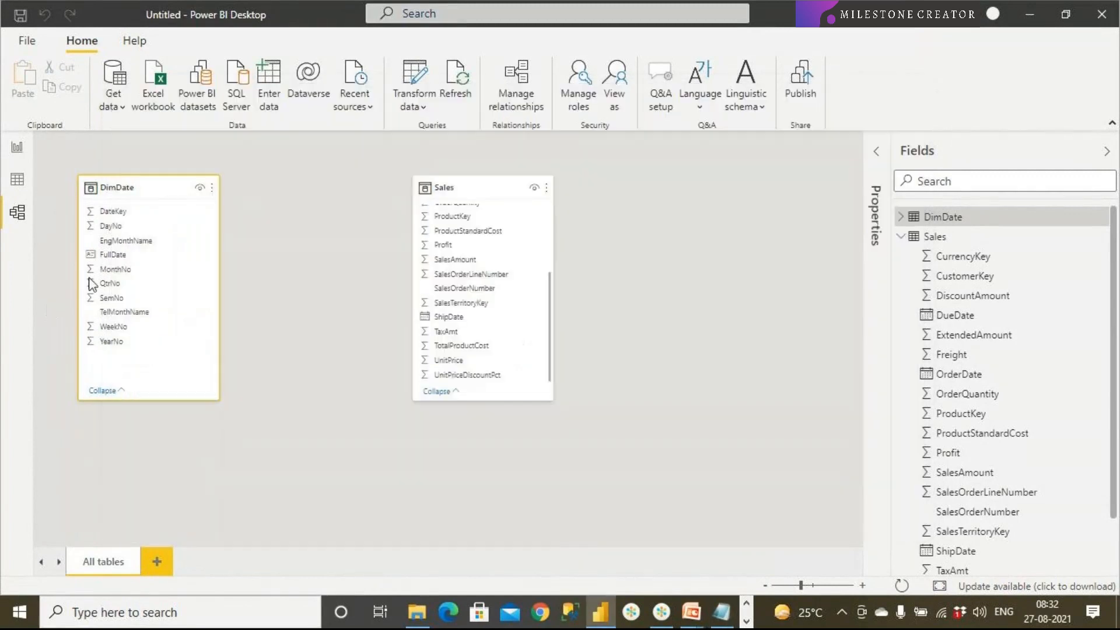
click(466, 263)
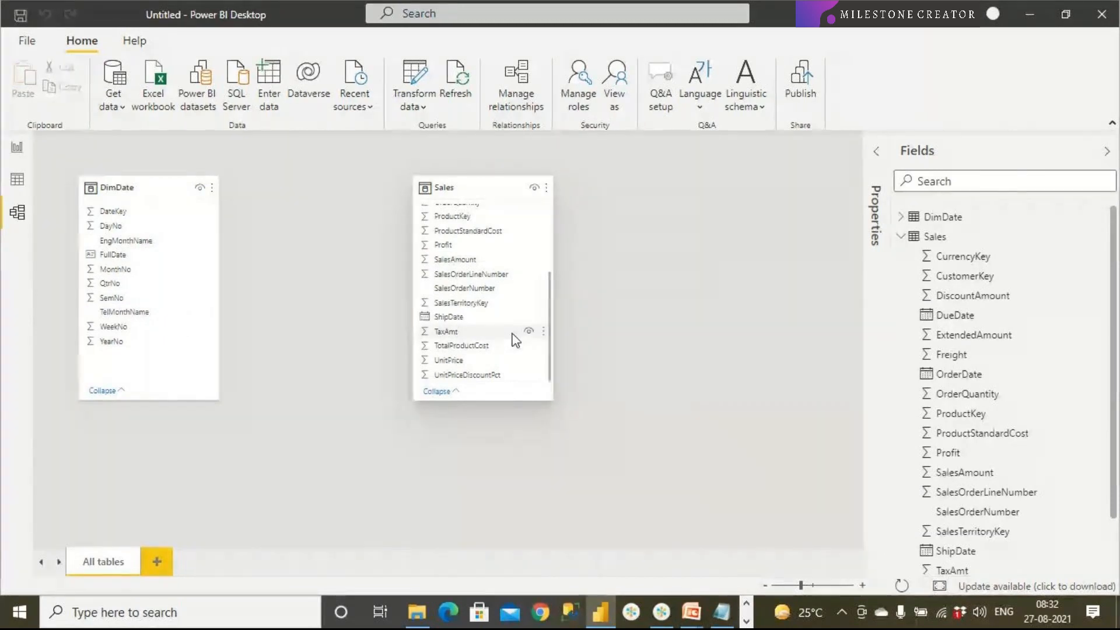
key(alt+Tab)
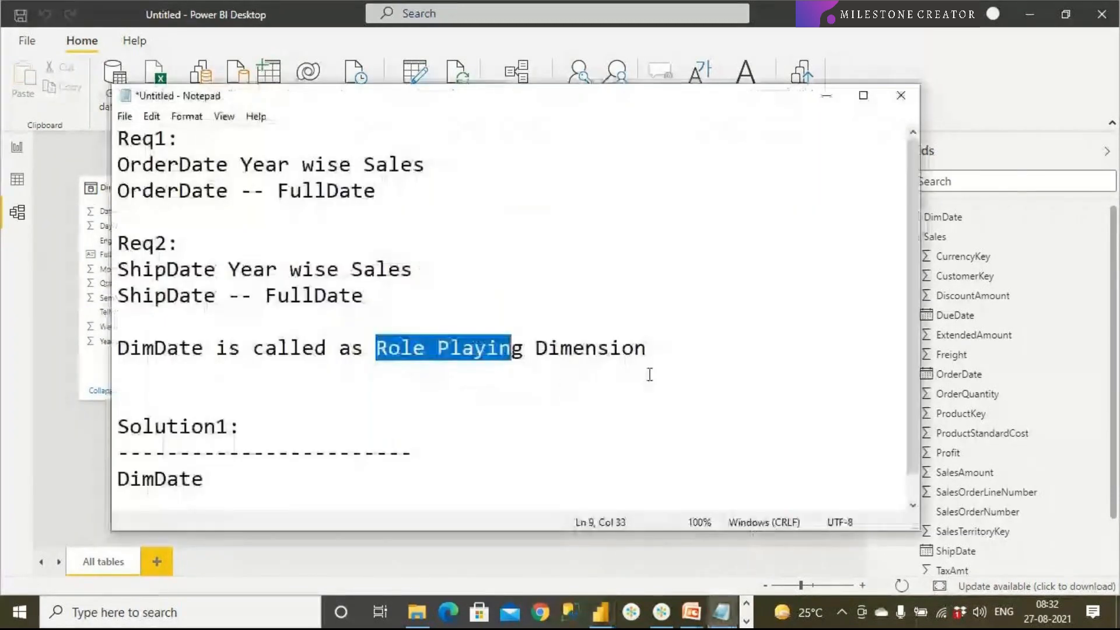
Add the line "Any Table is having more tham 1 pk and FK" beneath the Role Playing Dimension note.
click(770, 346)
key(Return)
key(Return)
text(A)
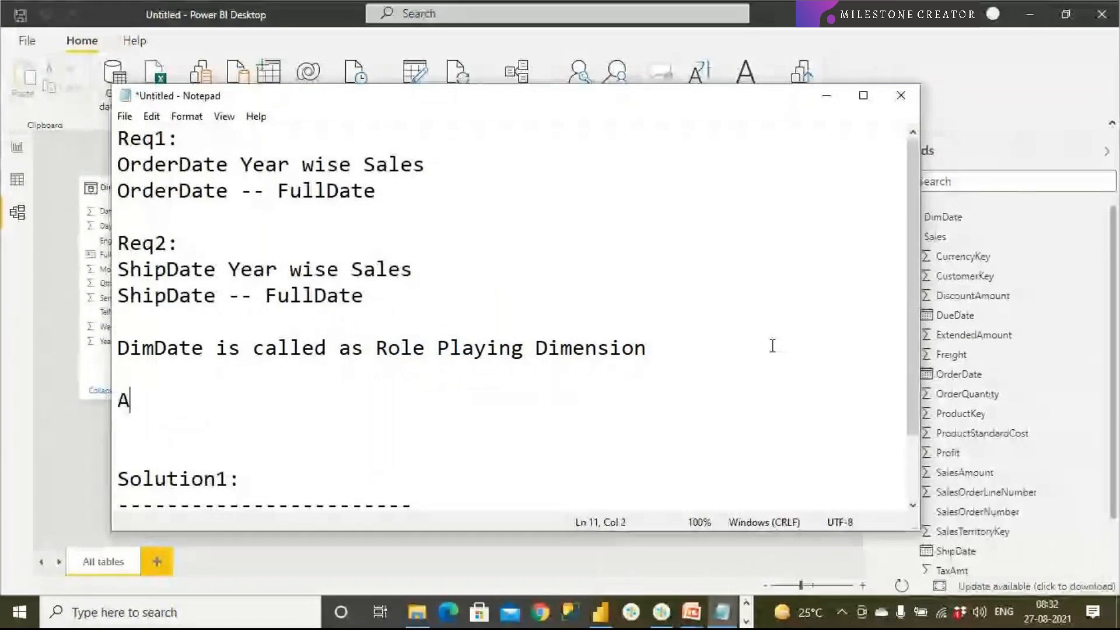
text(ny Tale i)
key(BackSpace)
key(BackSpace)
key(BackSpace)
key(BackSpace)
text(ble)
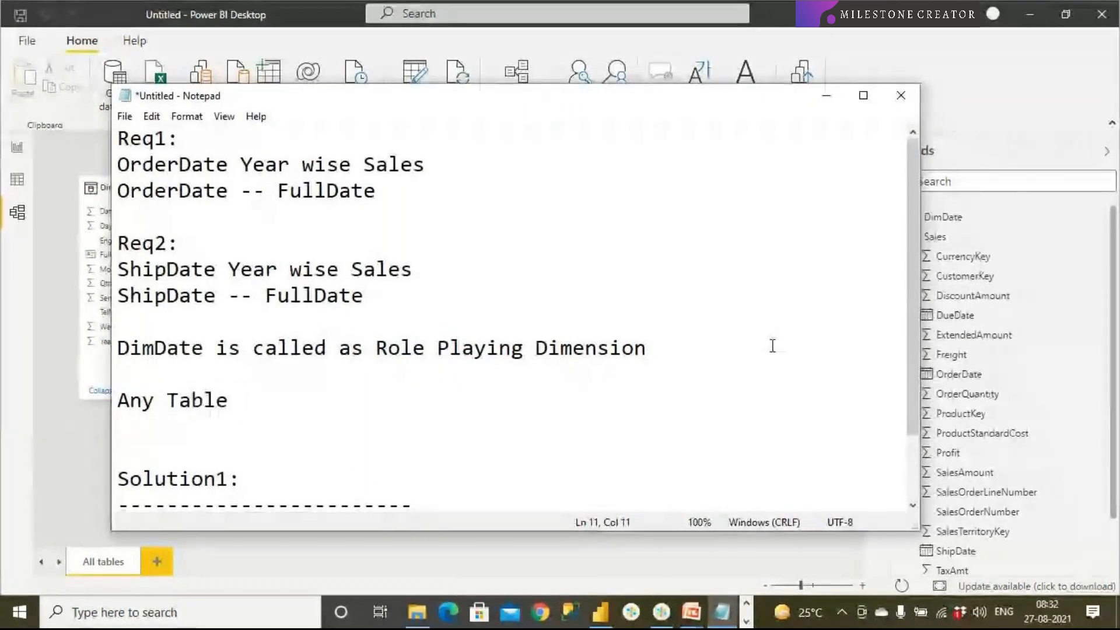
text( is having )
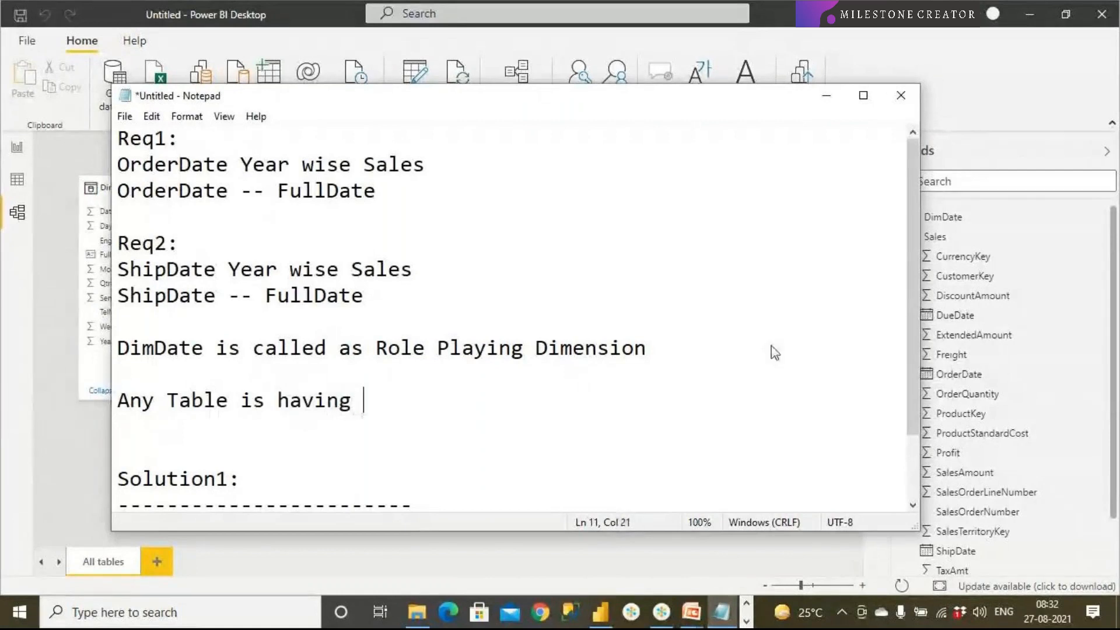
text(more thatn)
key(BackSpace)
key(BackSpace)
key(BackSpace)
text(m 1 )
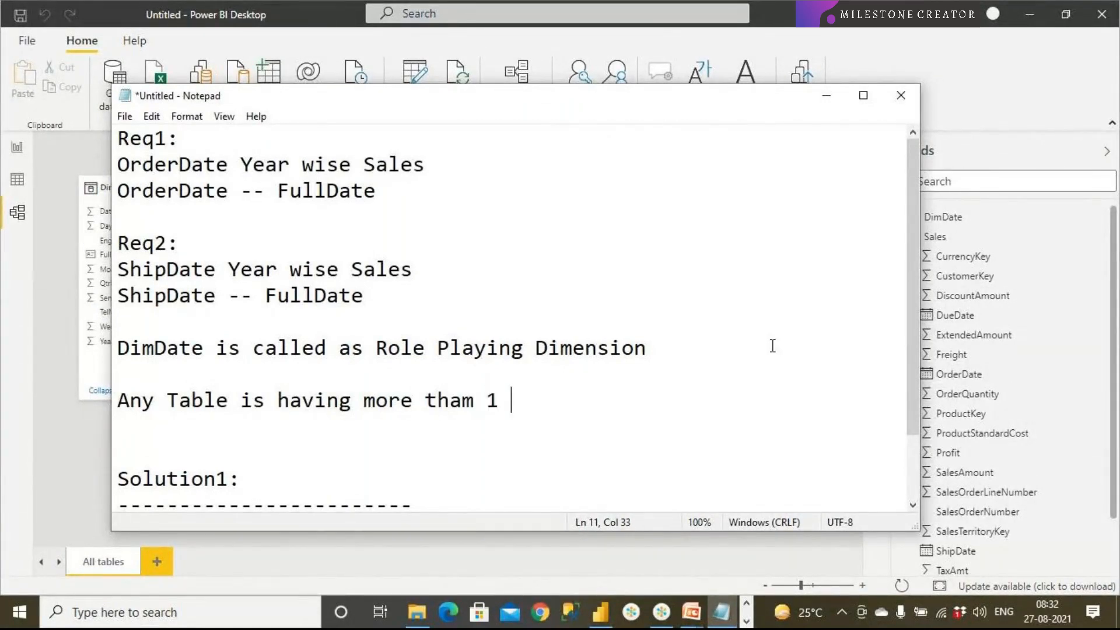
text(pk and )
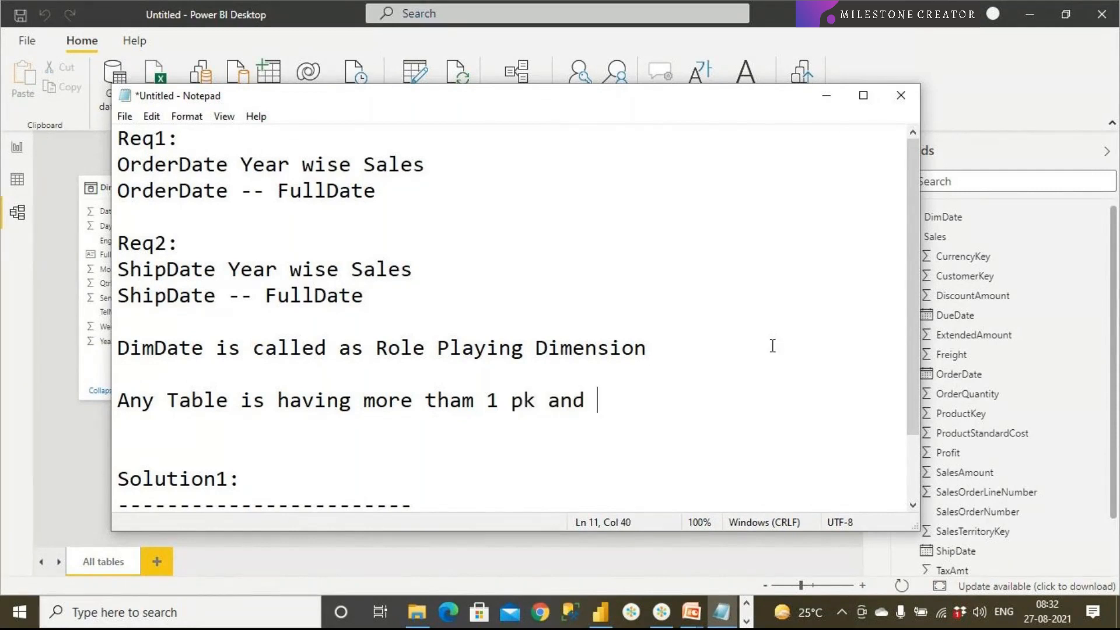
text(FK)
Switch to Power BI and create a relationship from FullDate in DimDate to ShipDate in Sales.
click(101, 448)
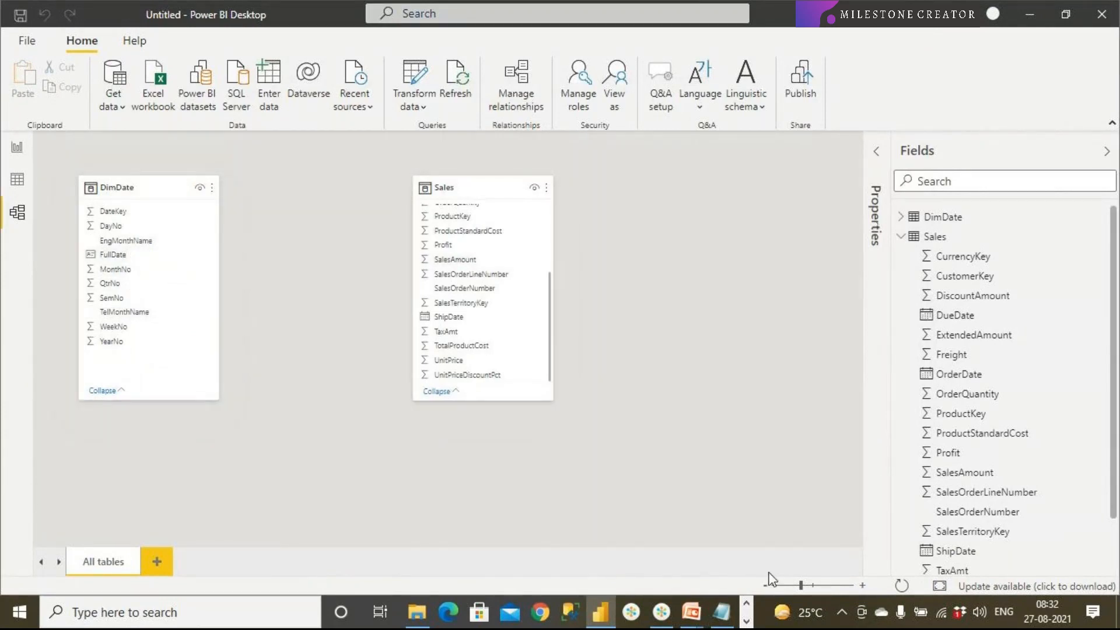
drag(797, 586, 811, 585)
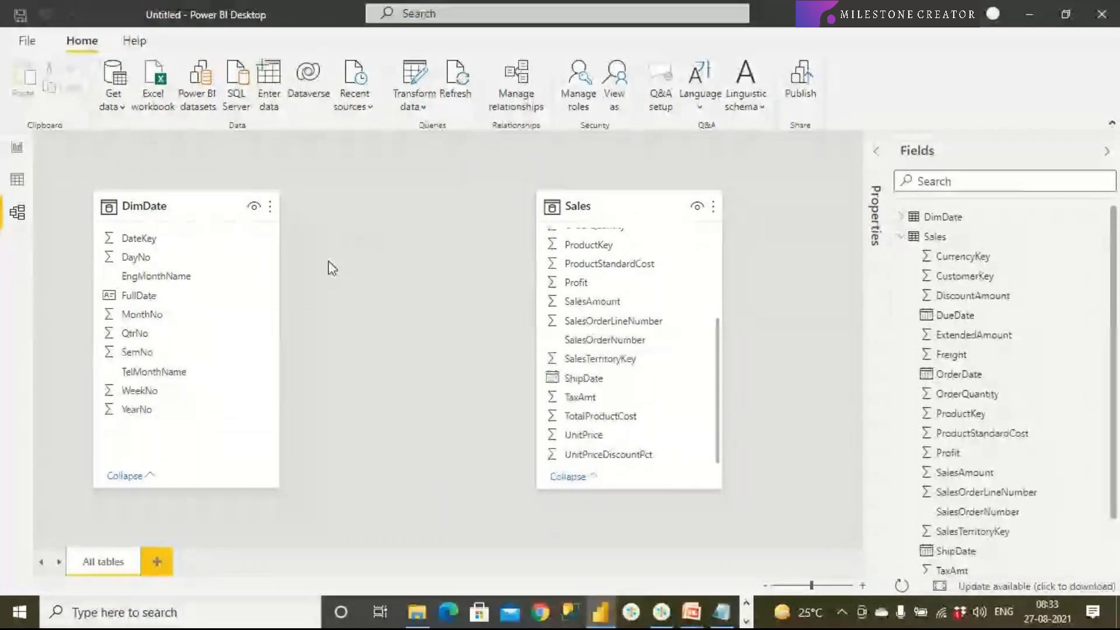
drag(225, 299, 596, 383)
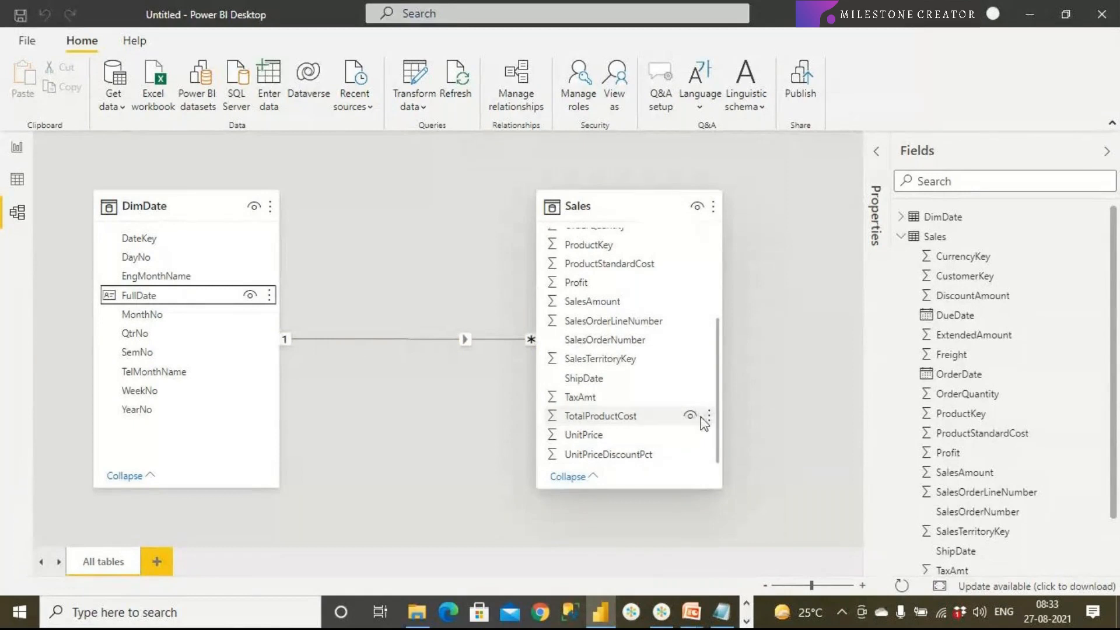
Create a second relationship, from FullDate in DimDate to OrderDate in Sales.
click(720, 431)
click(714, 357)
click(719, 263)
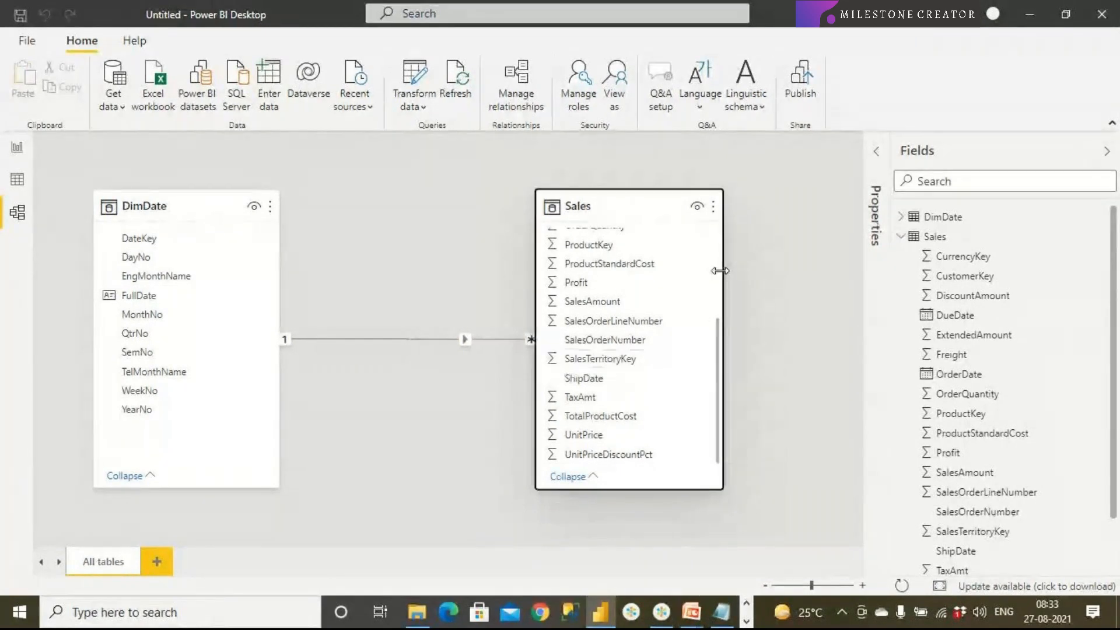
scroll(721, 257, up, 3)
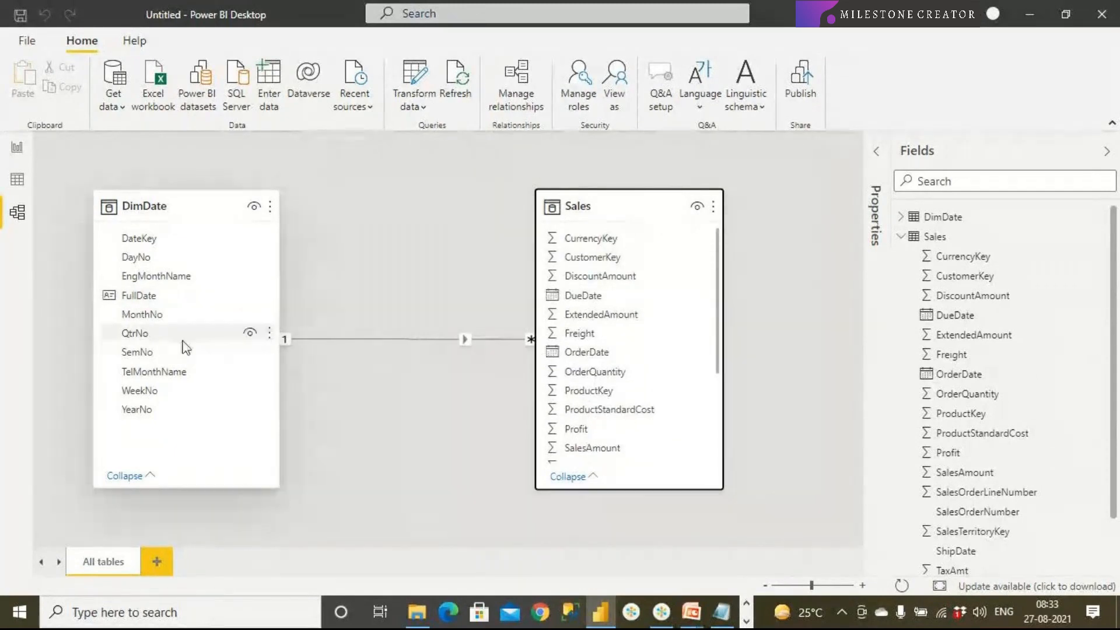
drag(152, 300, 593, 357)
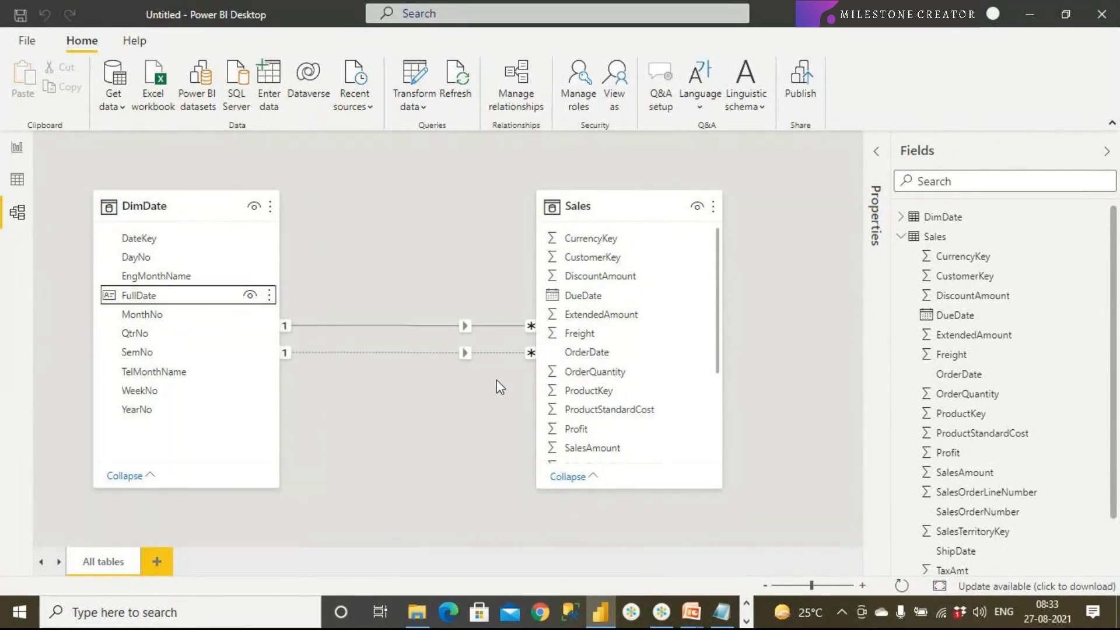
click(495, 326)
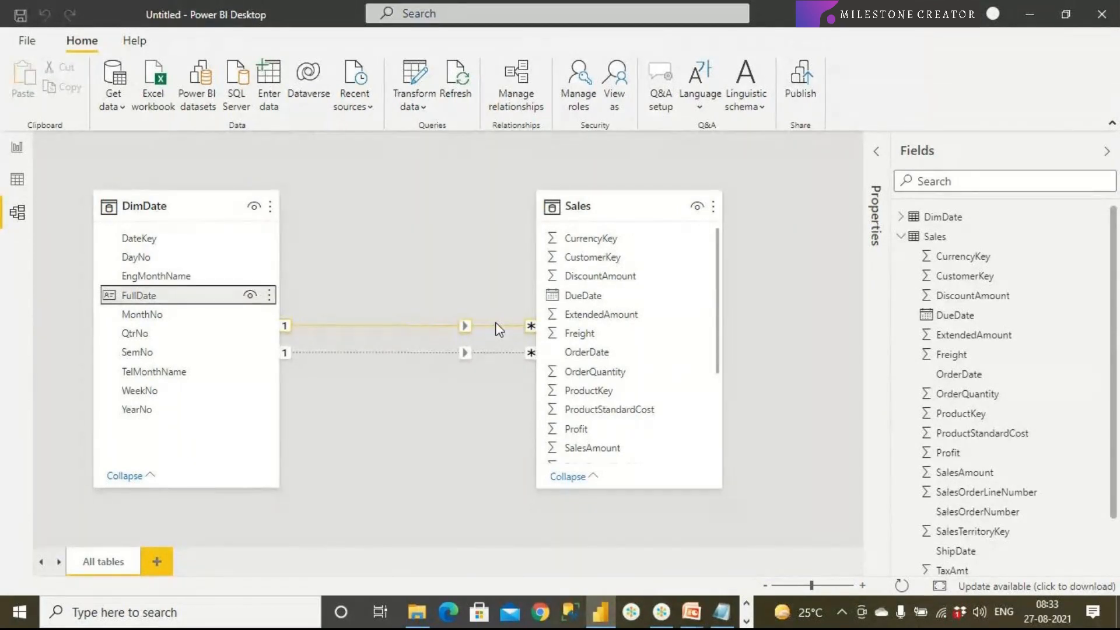
click(474, 342)
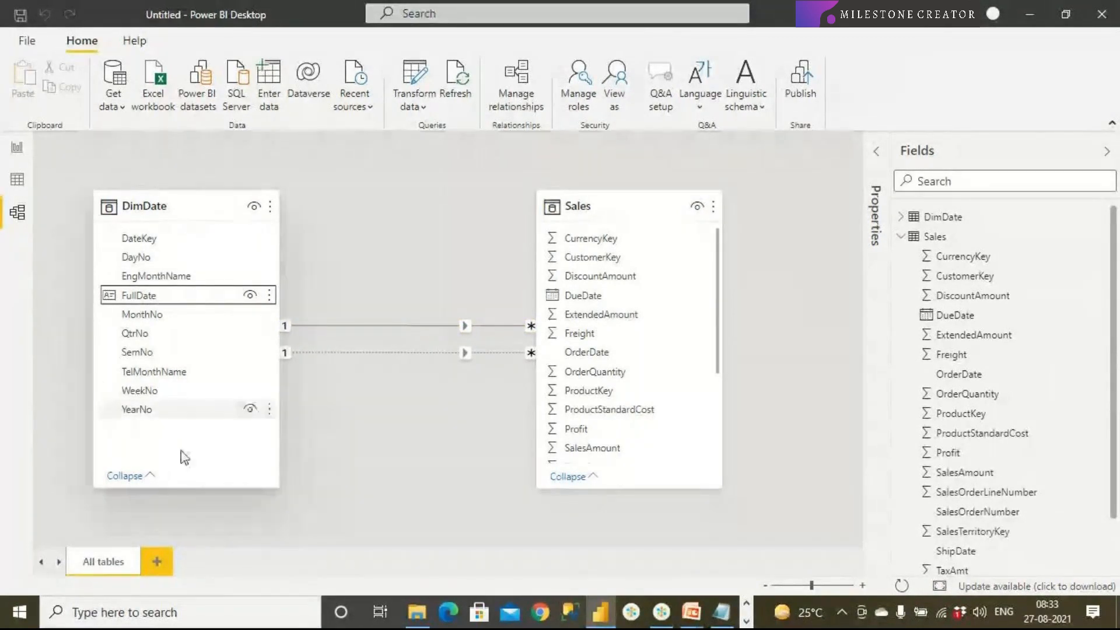
mouse_move(231, 214)
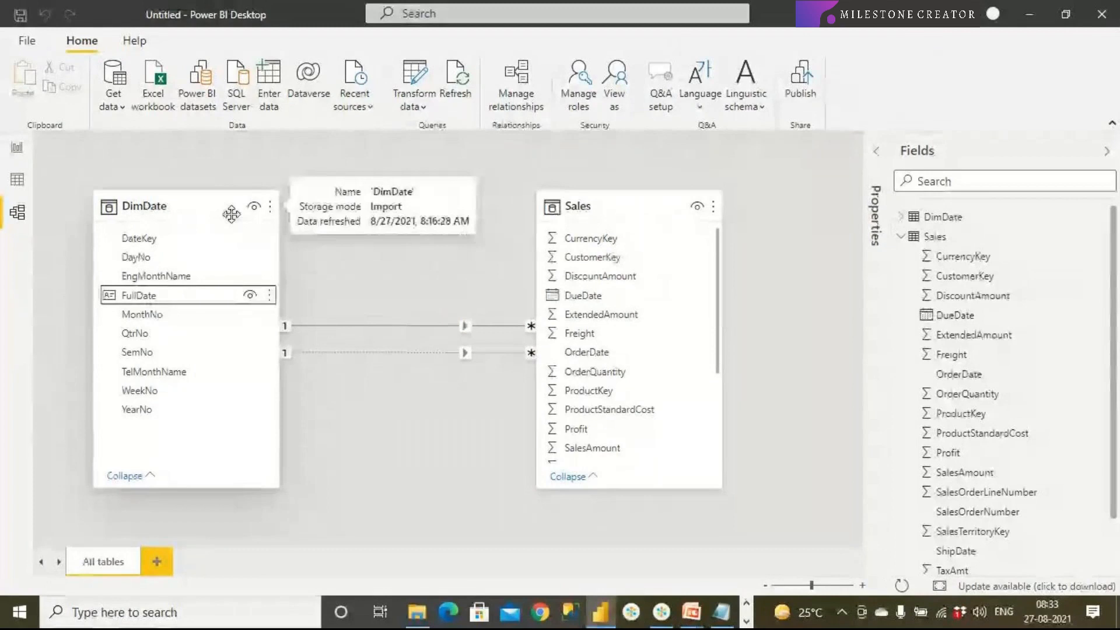
Delete both relationships between DimDate and Sales.
right_click(354, 353)
click(358, 357)
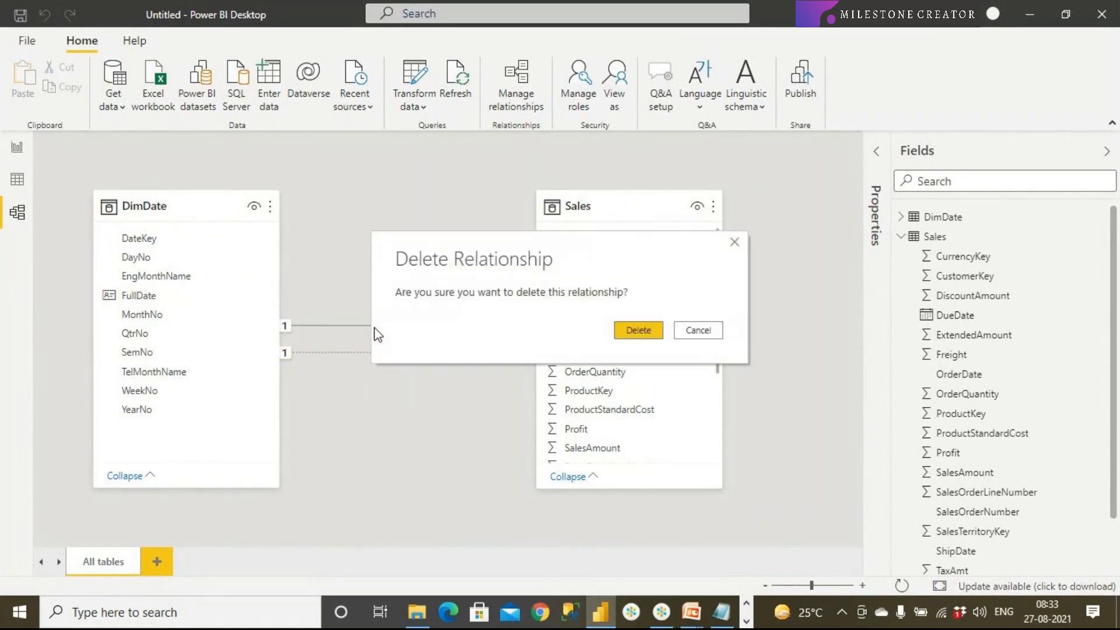
click(624, 330)
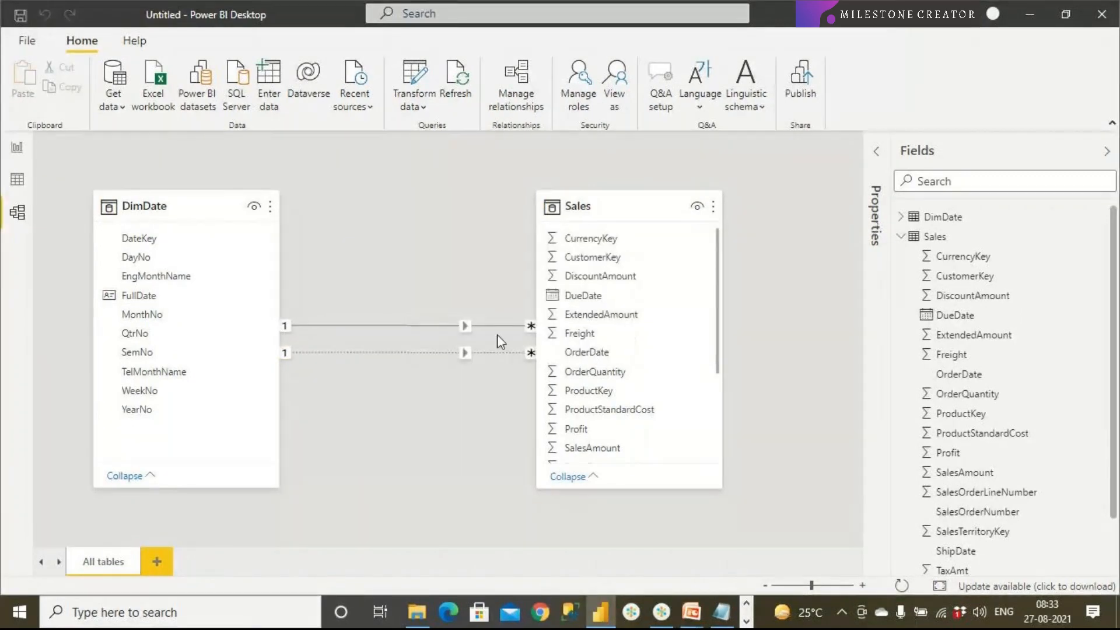
right_click(431, 334)
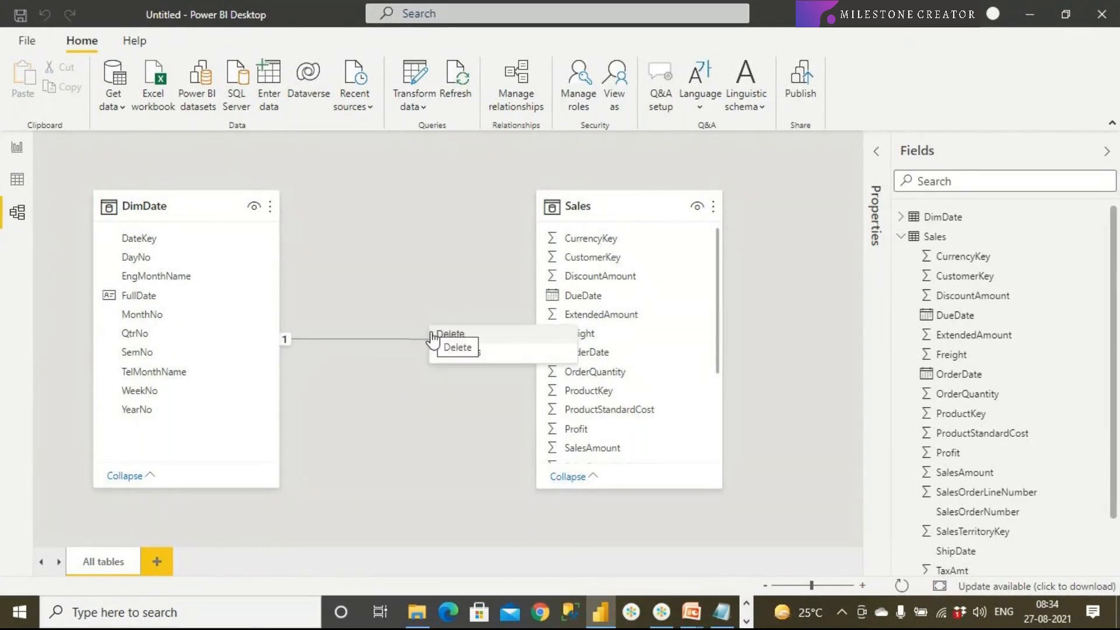
click(439, 349)
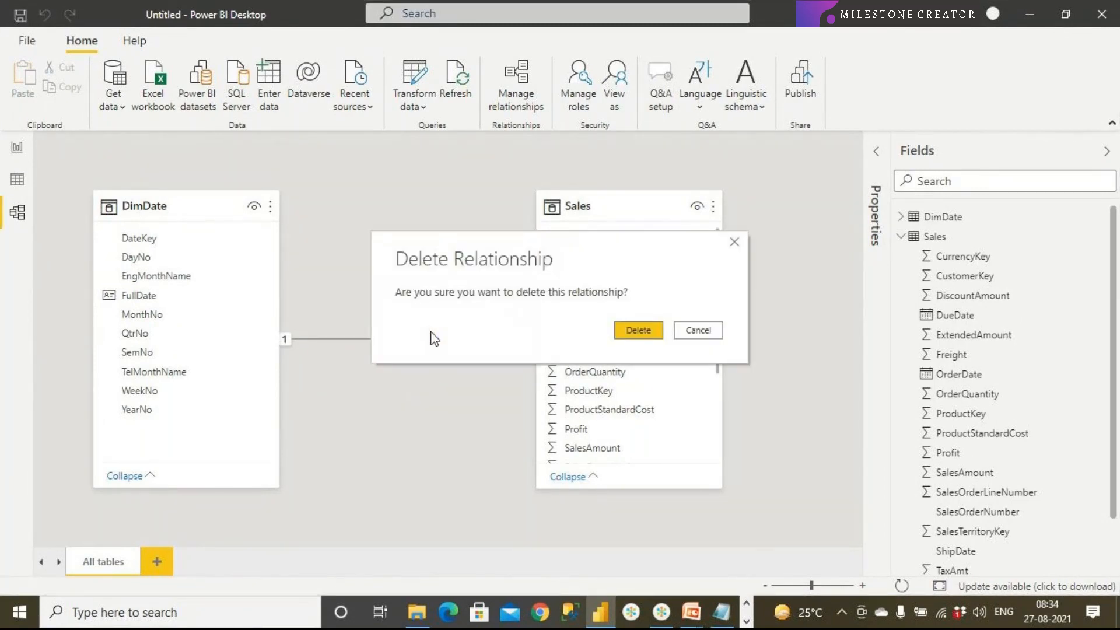
click(638, 330)
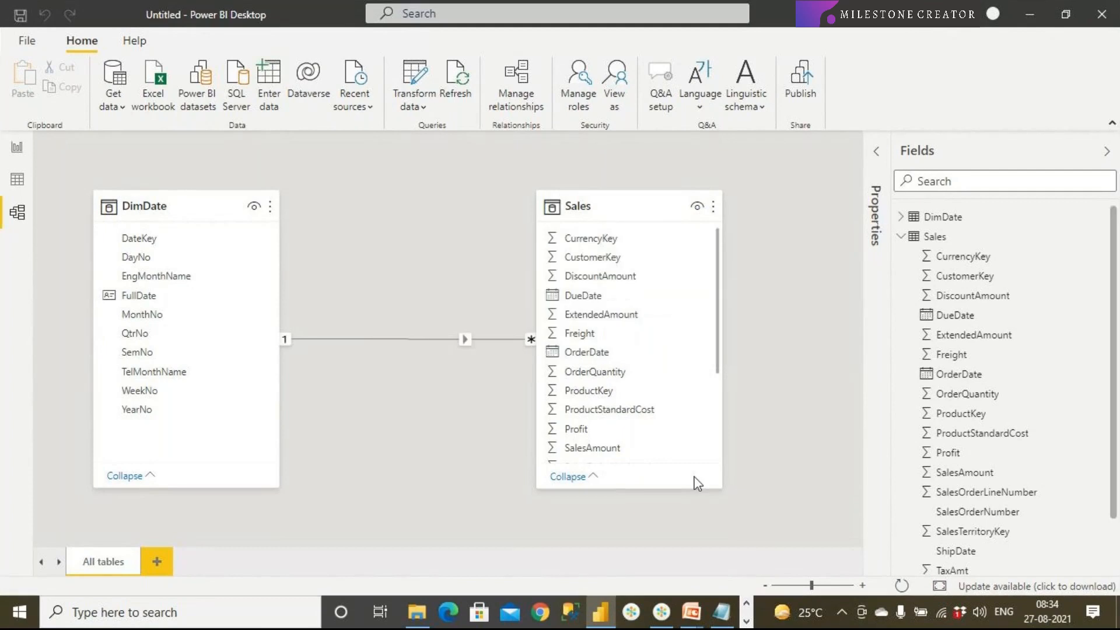
Switch to Notepad and add a dashed separator line beneath each of the Req1 and Req2 headings.
click(721, 612)
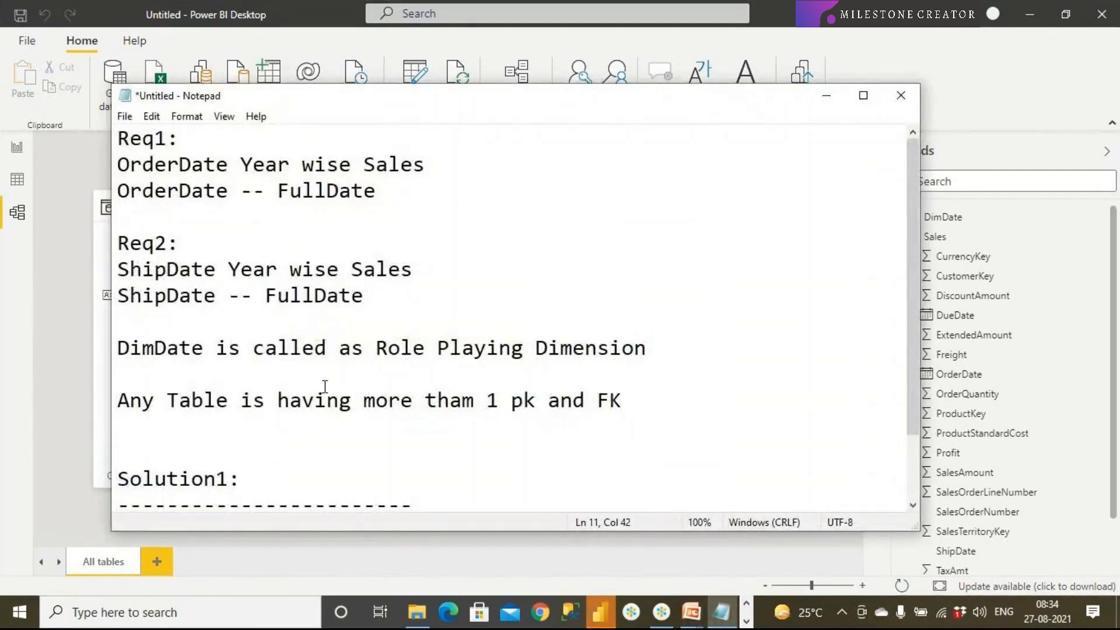
click(199, 138)
key(Return)
text(-------------------------------)
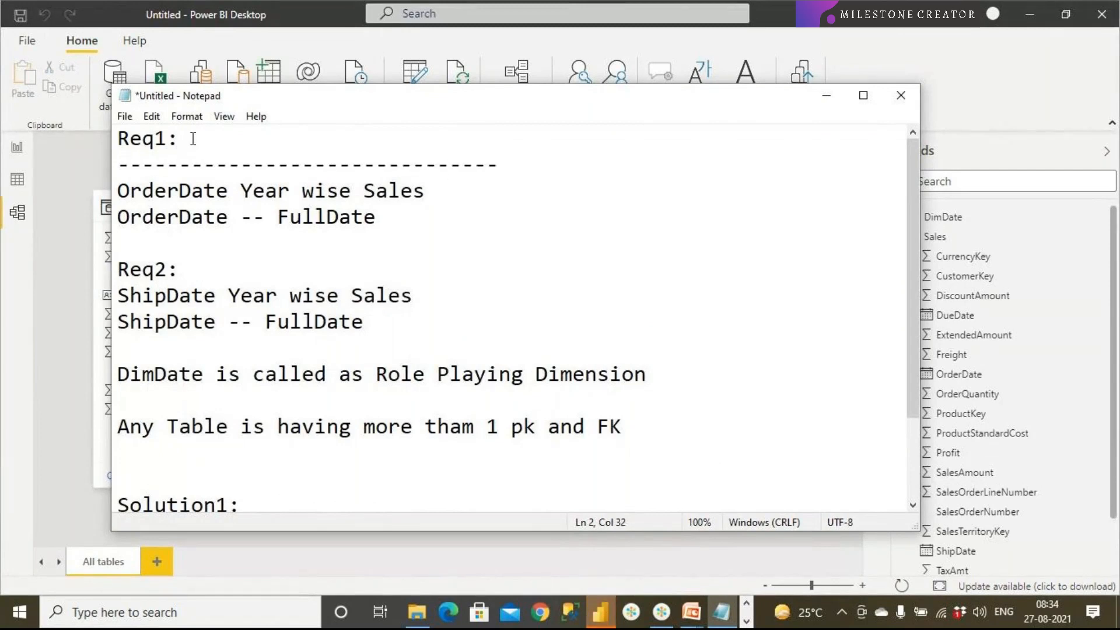
click(208, 265)
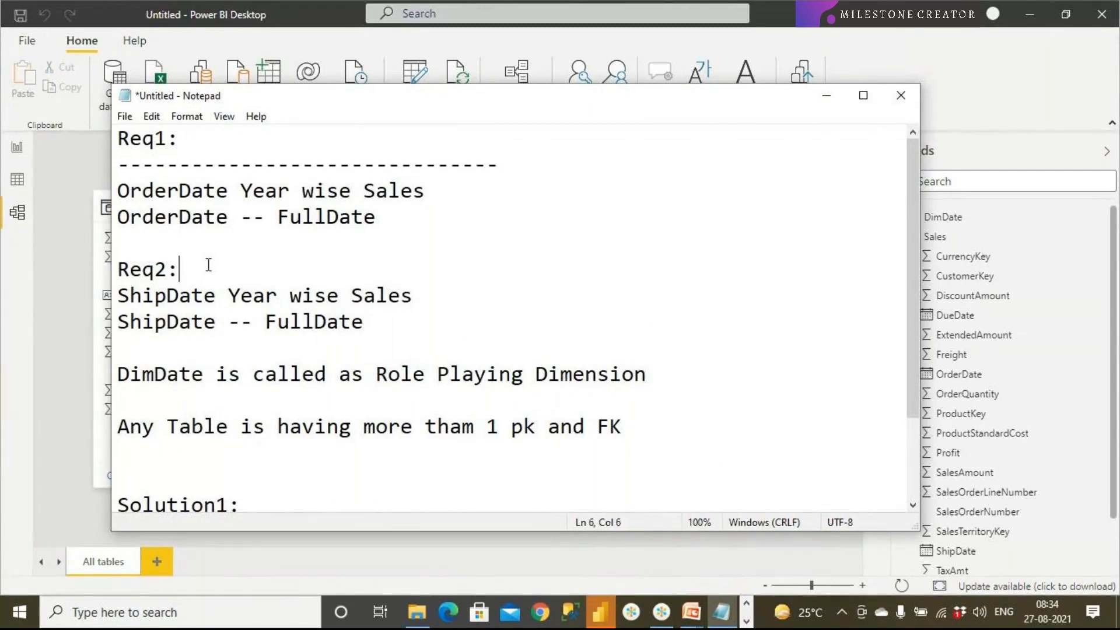
key(Return)
text(----------------------------)
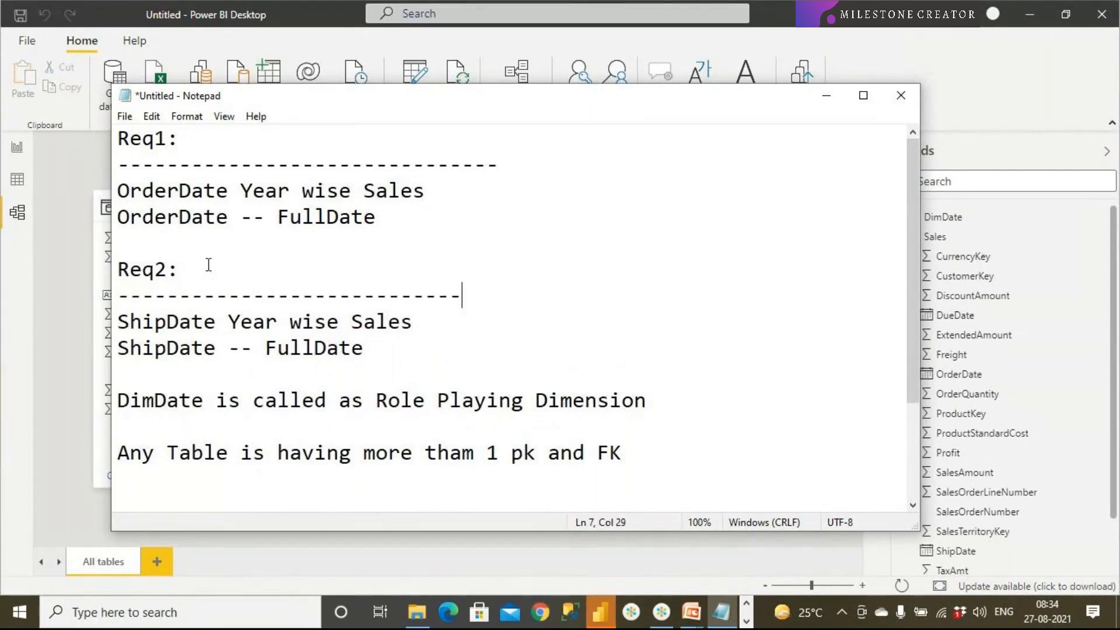
Maximize the Notepad window and extend the DimDate line under Solution1 to read "DimDate --- get this table once more".
click(864, 97)
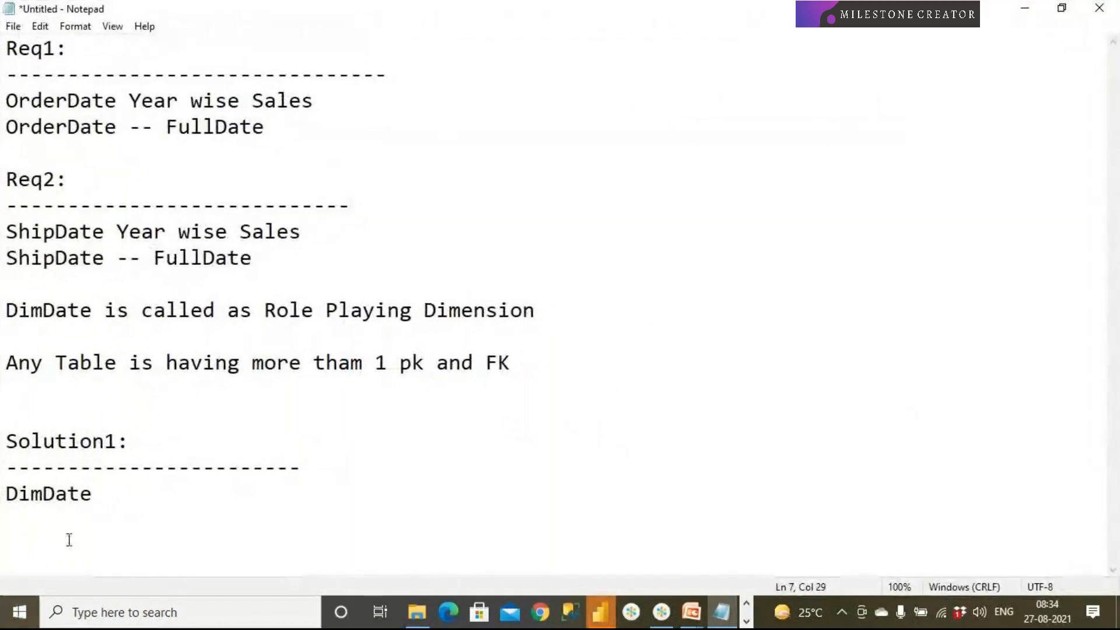
drag(93, 494, 1, 497)
click(137, 498)
text(-)
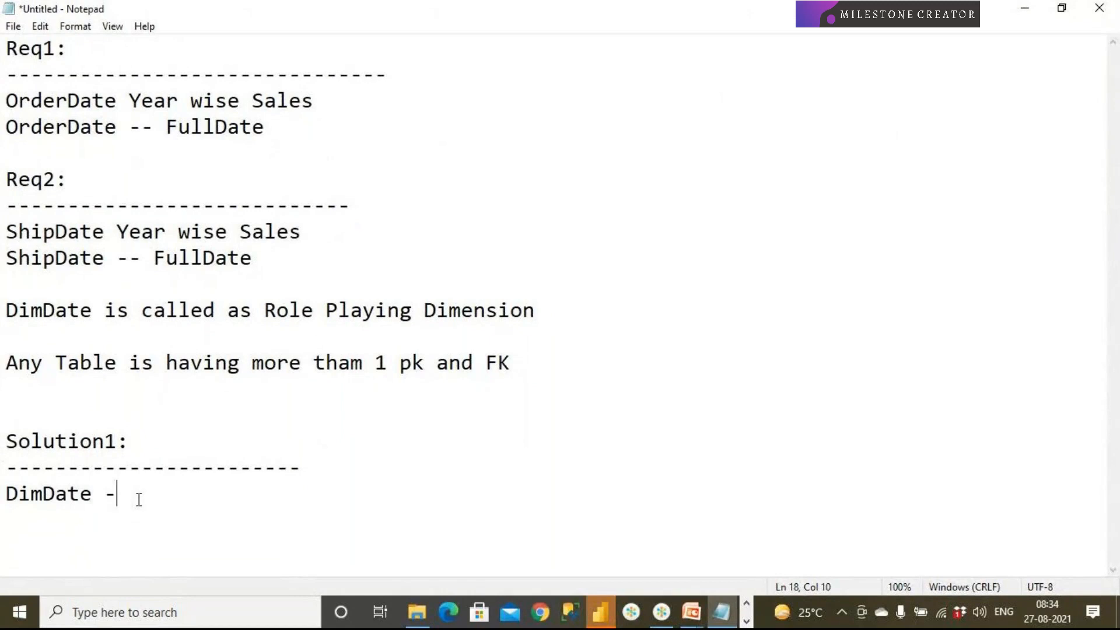
text(-- get )
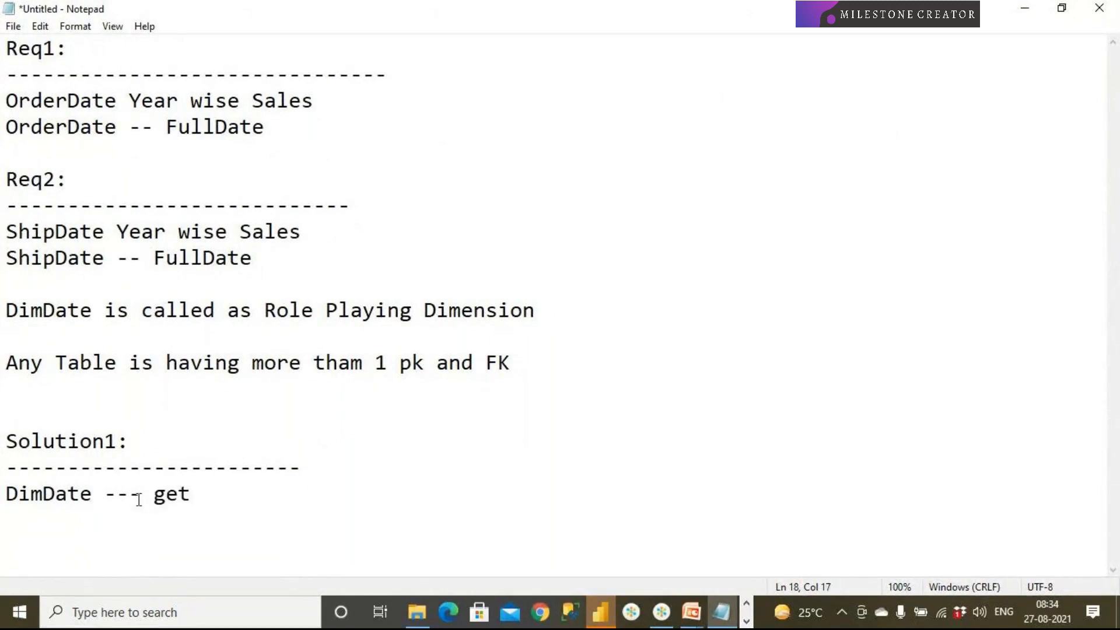
text(this table )
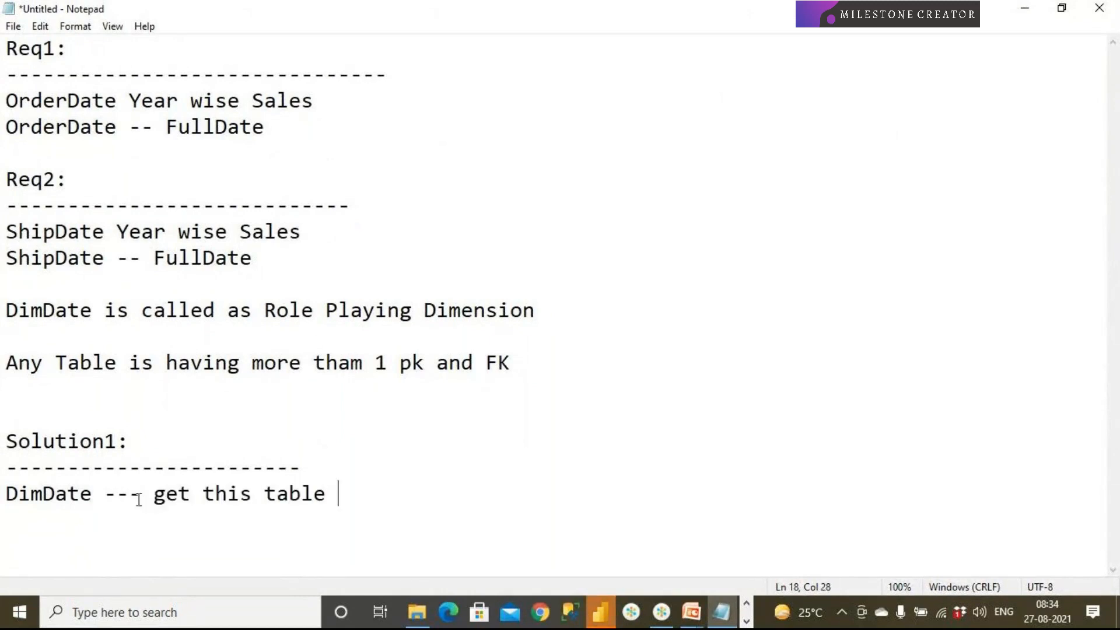
text(once more)
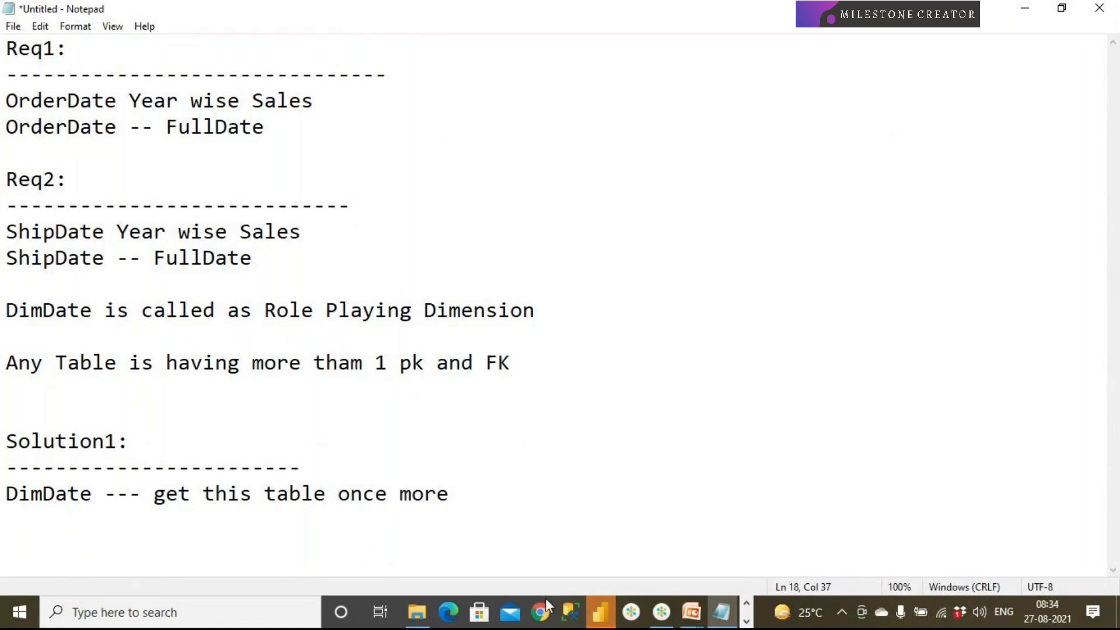
Switch to Power BI and load the DimDate table again from the Adv Works RetailData Excel workbook.
click(595, 615)
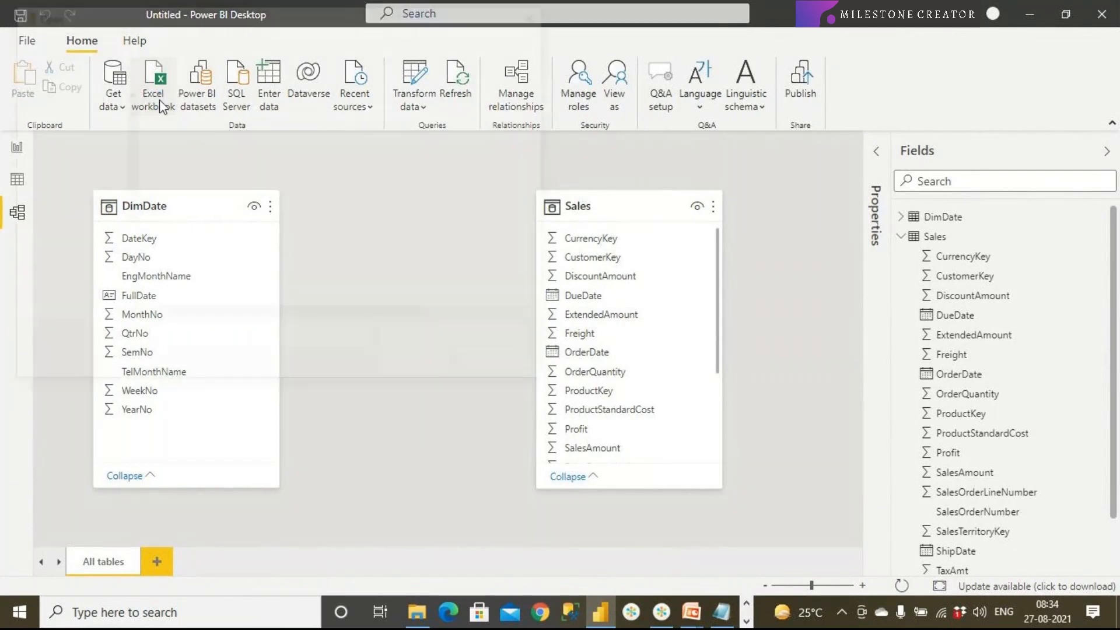
click(192, 137)
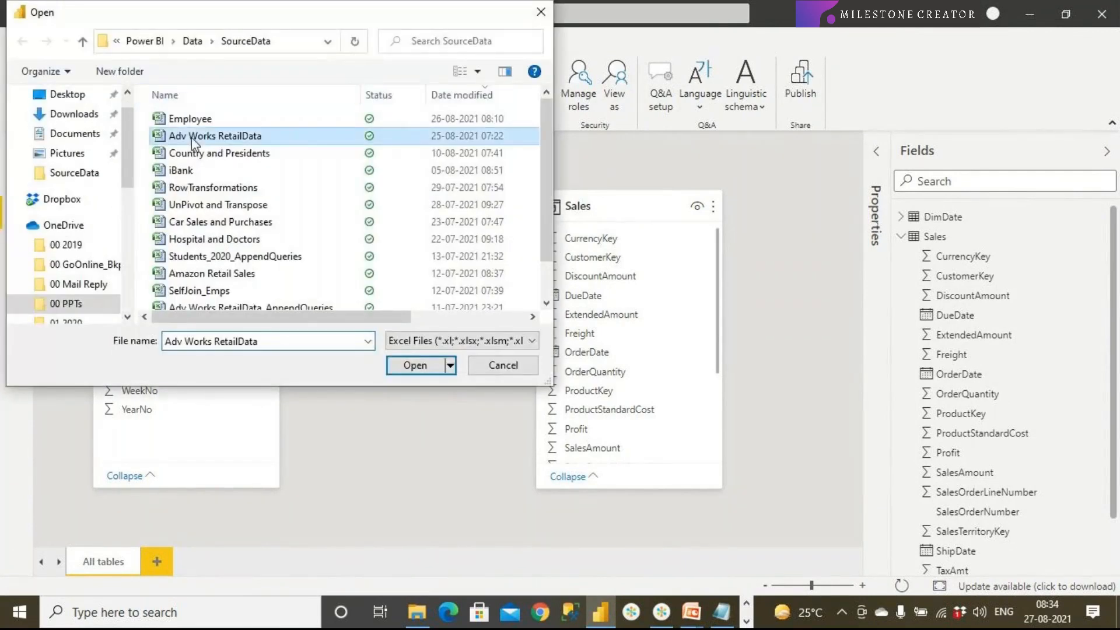
click(415, 365)
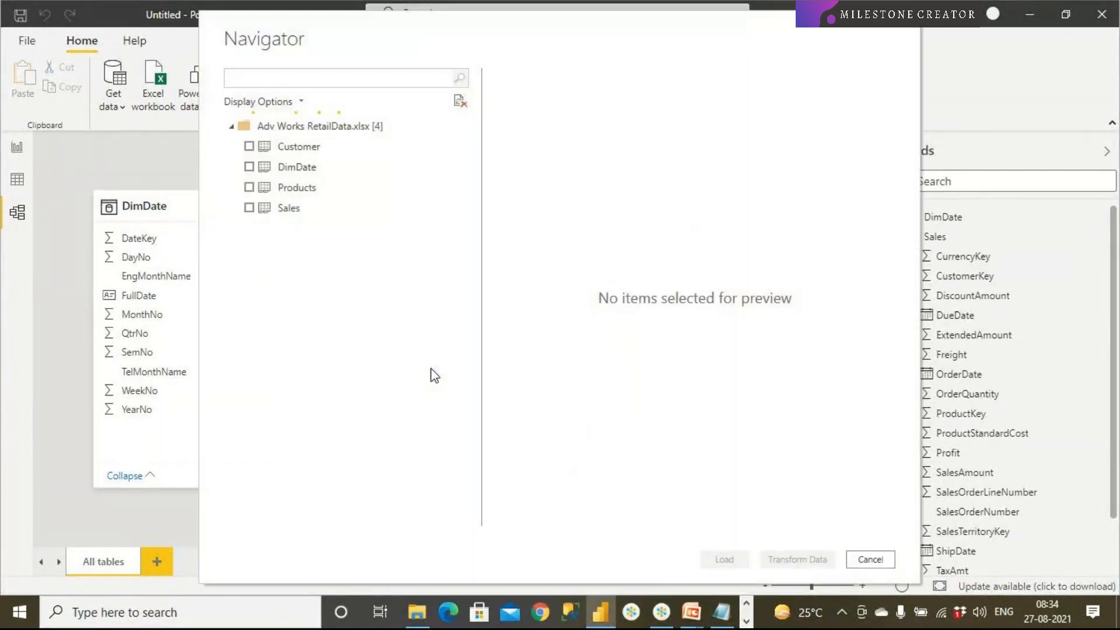
click(249, 166)
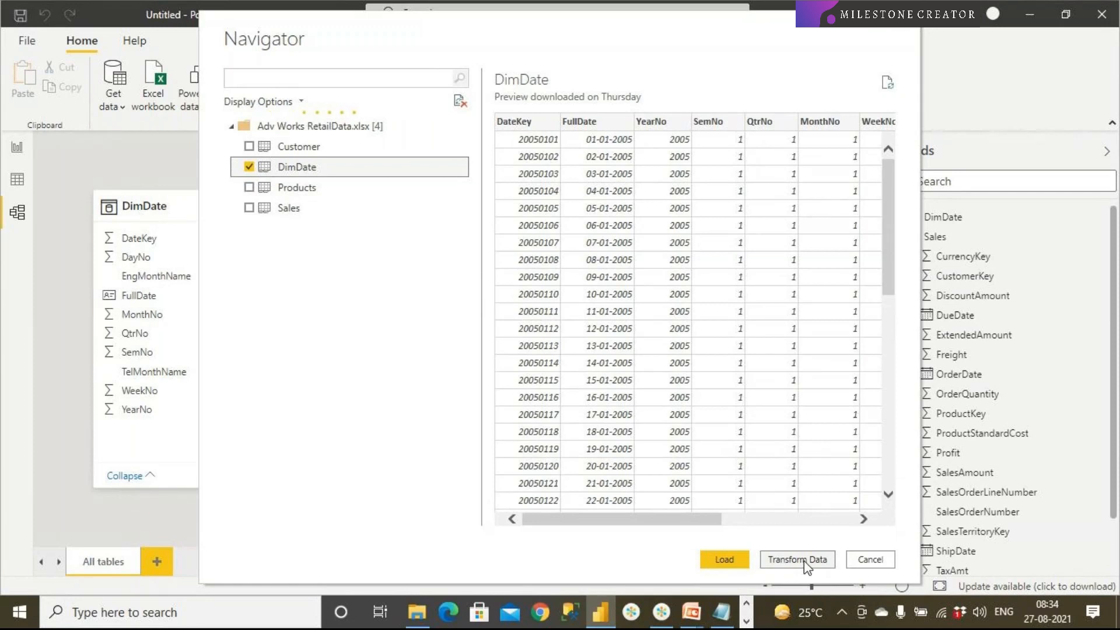
click(726, 559)
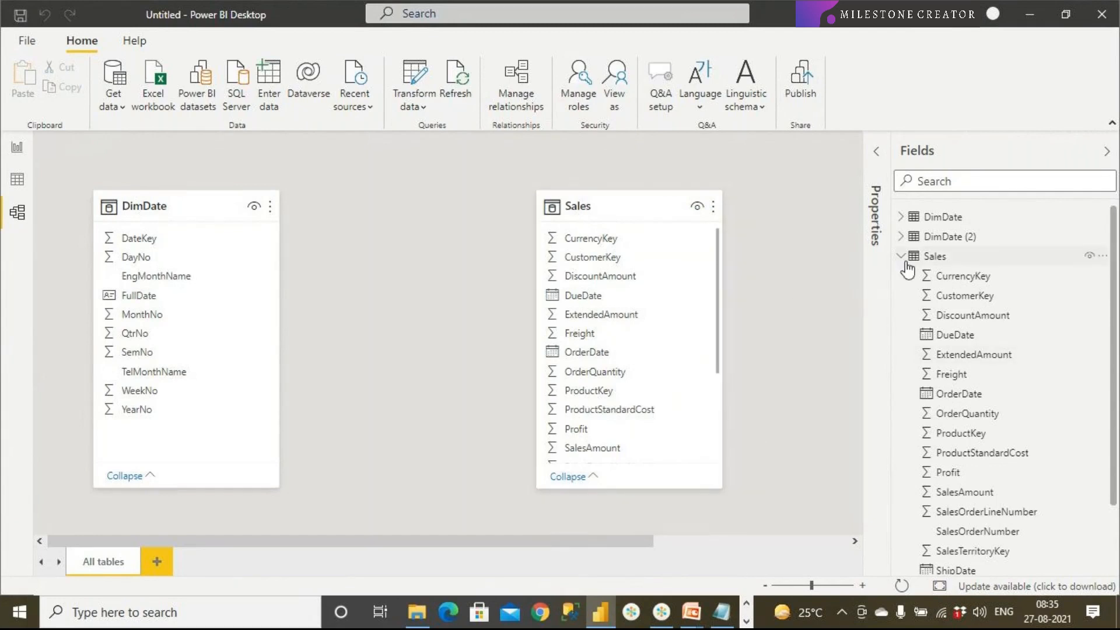
Rename the original DimDate table as Order_DimDate.
click(946, 224)
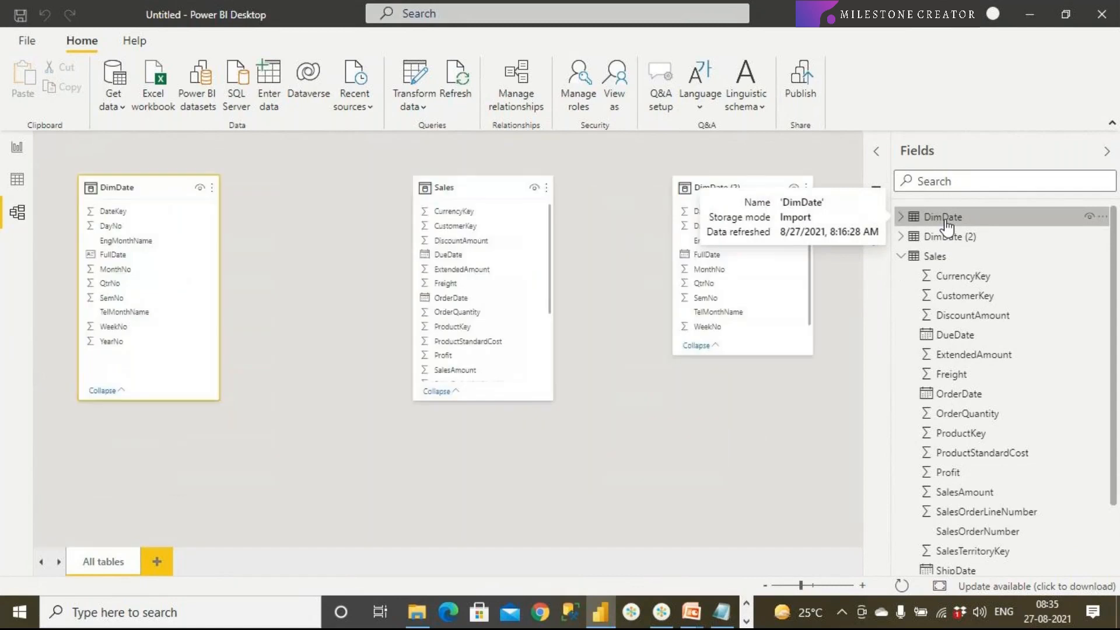
right_click(946, 224)
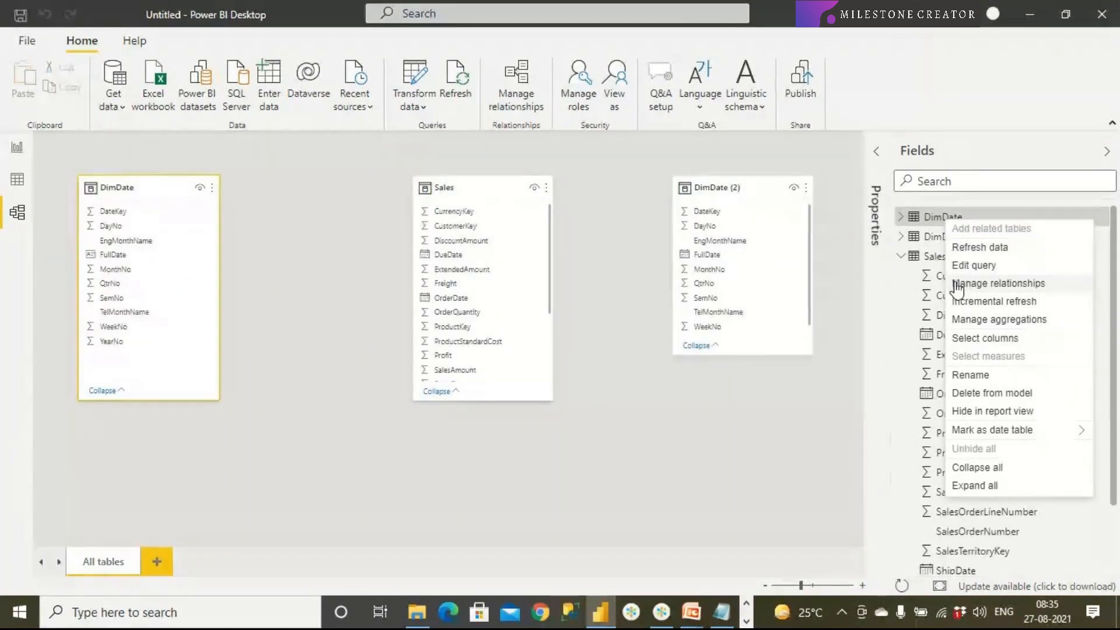
click(971, 376)
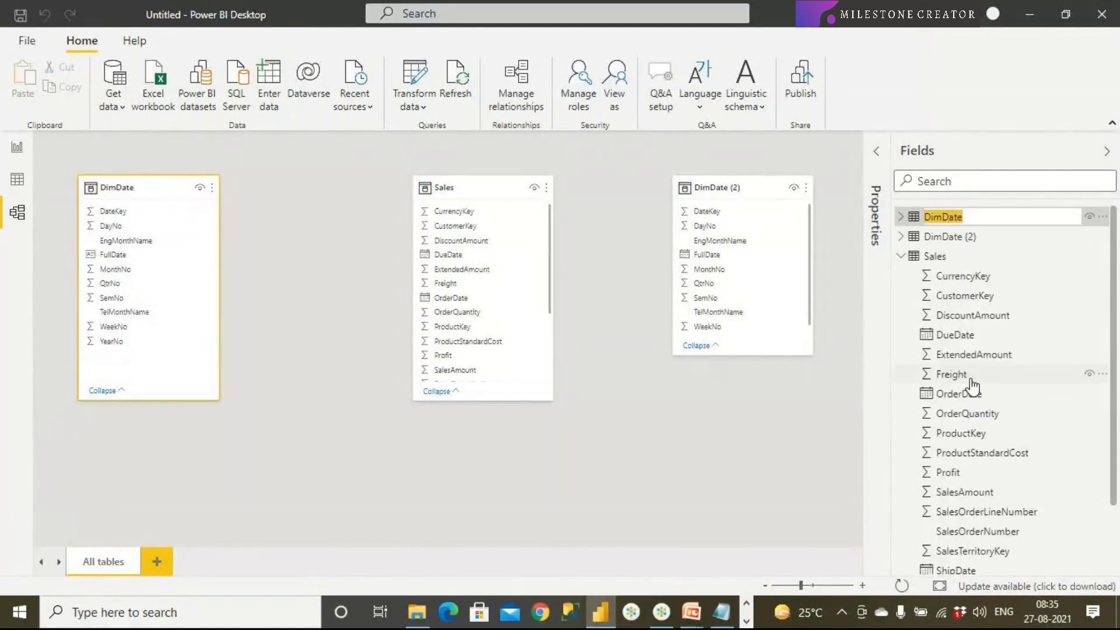
key(Left)
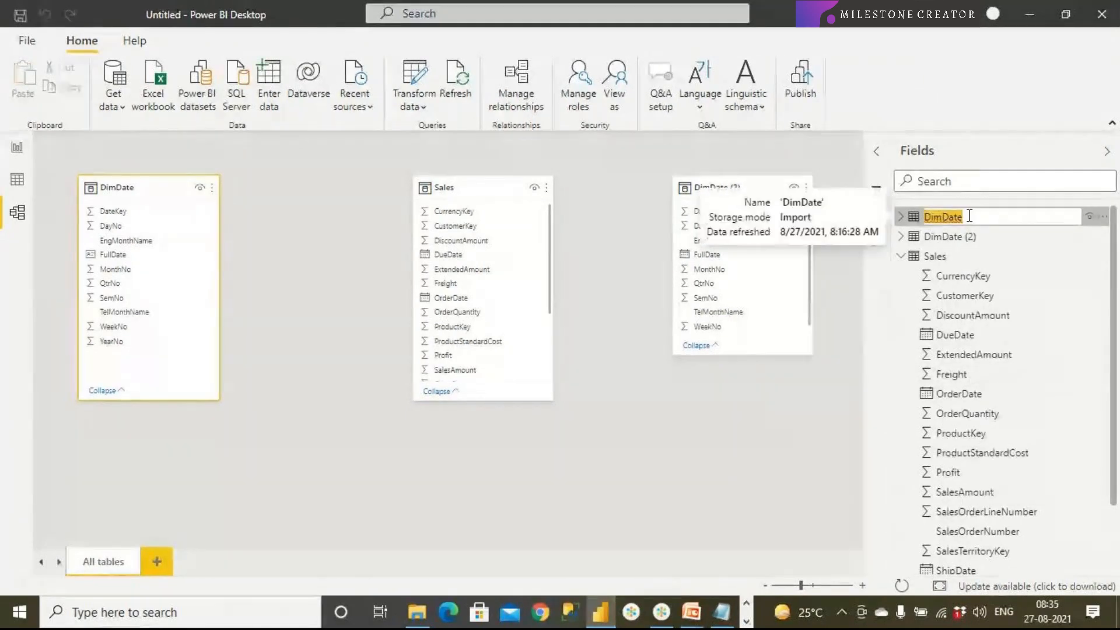
text(Order)
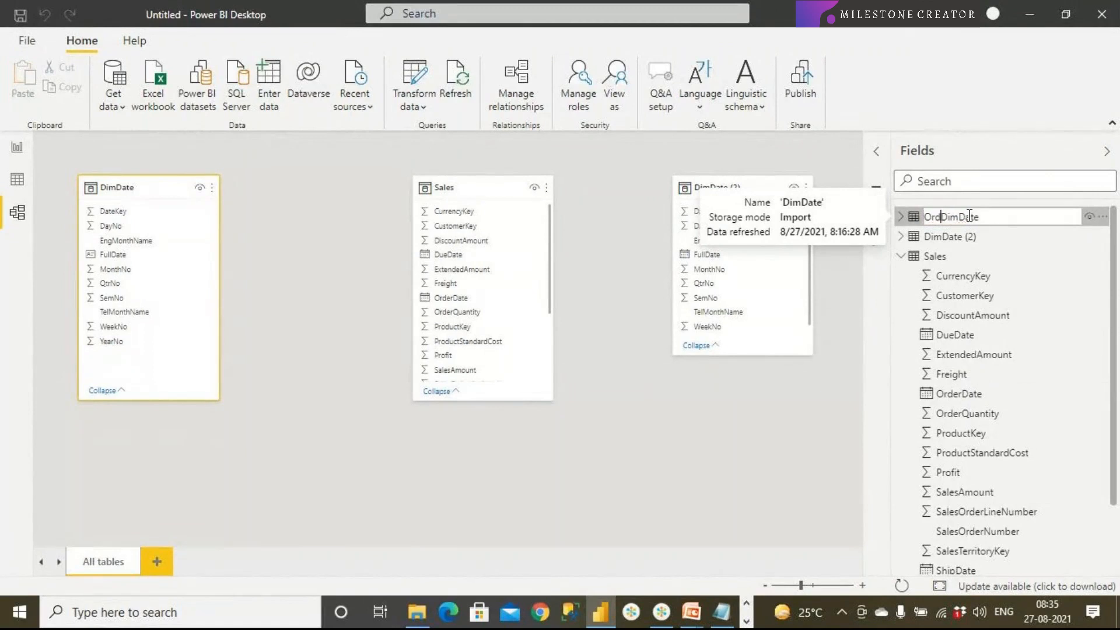
text(_)
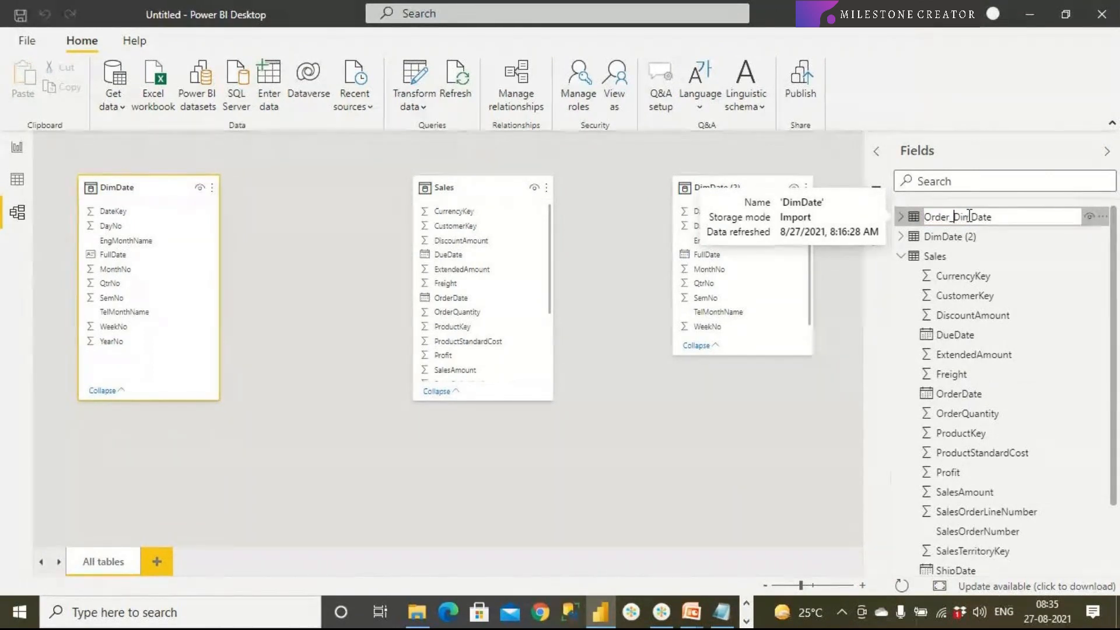
click(947, 243)
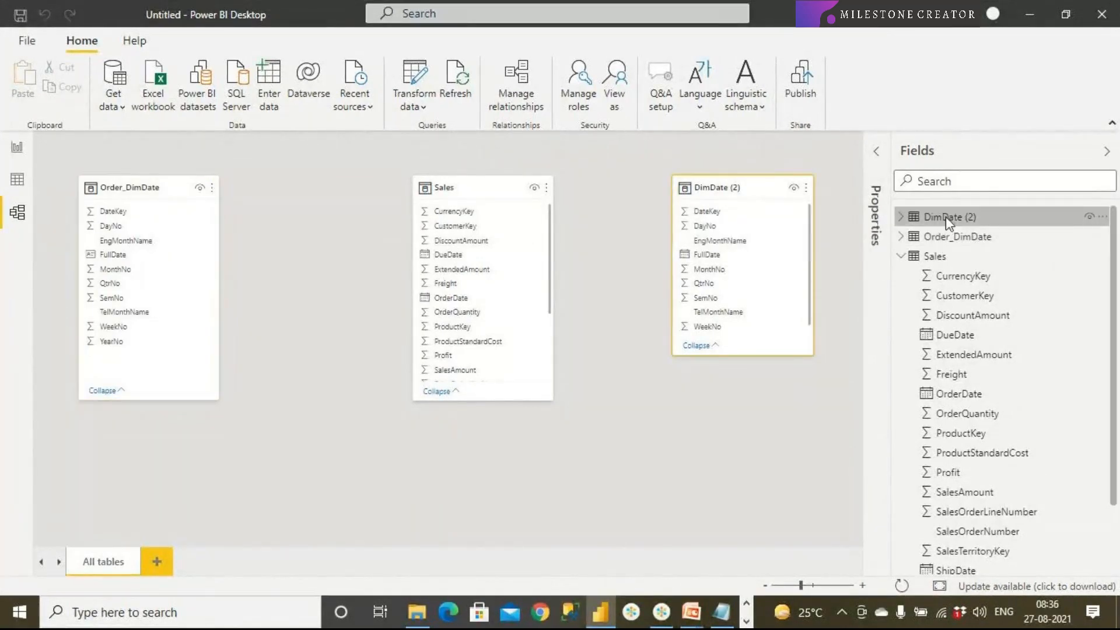
Rename the DimDate (2) table as Ship_DimDate.
right_click(945, 215)
click(972, 374)
key(Home)
text(S)
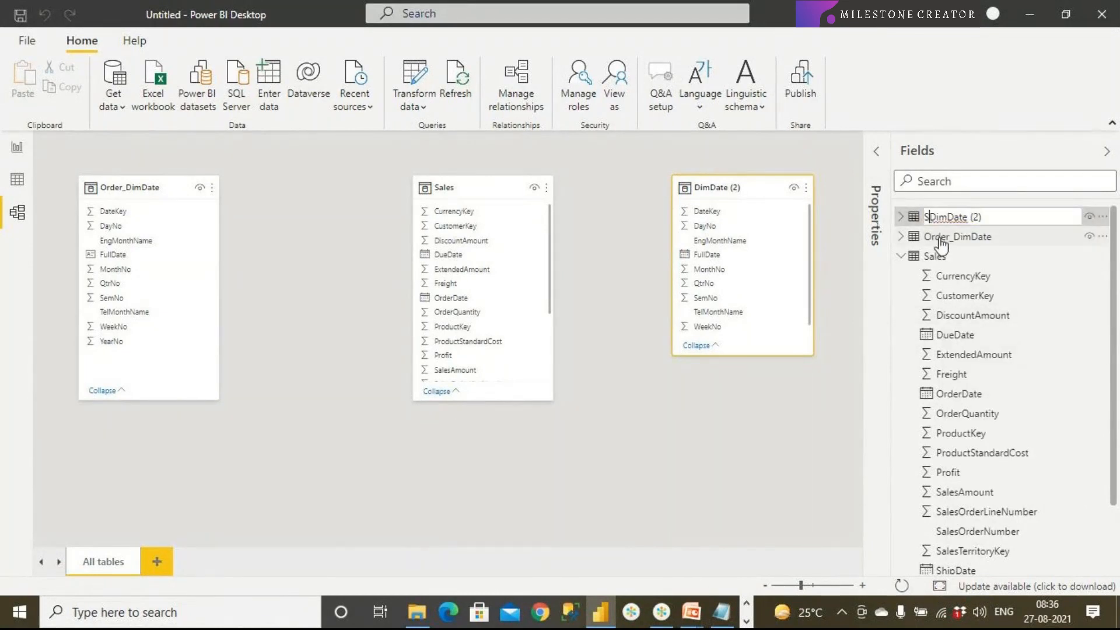
text(hip_)
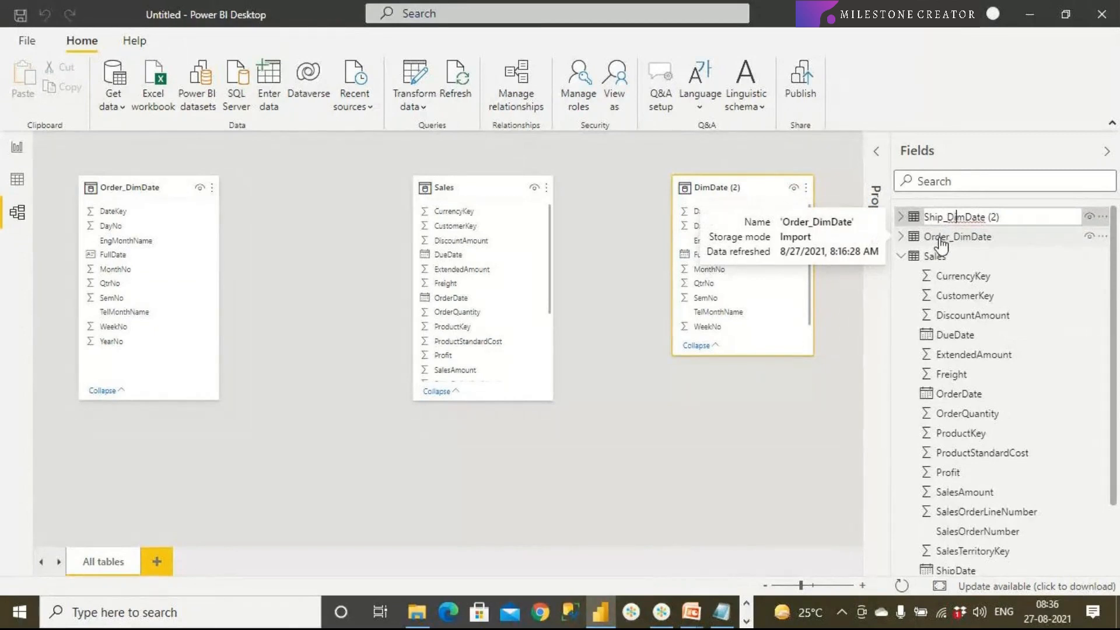
key(End)
key(Left)
key(BackSpace)
key(BackSpace)
key(Delete)
key(Delete)
key(Return)
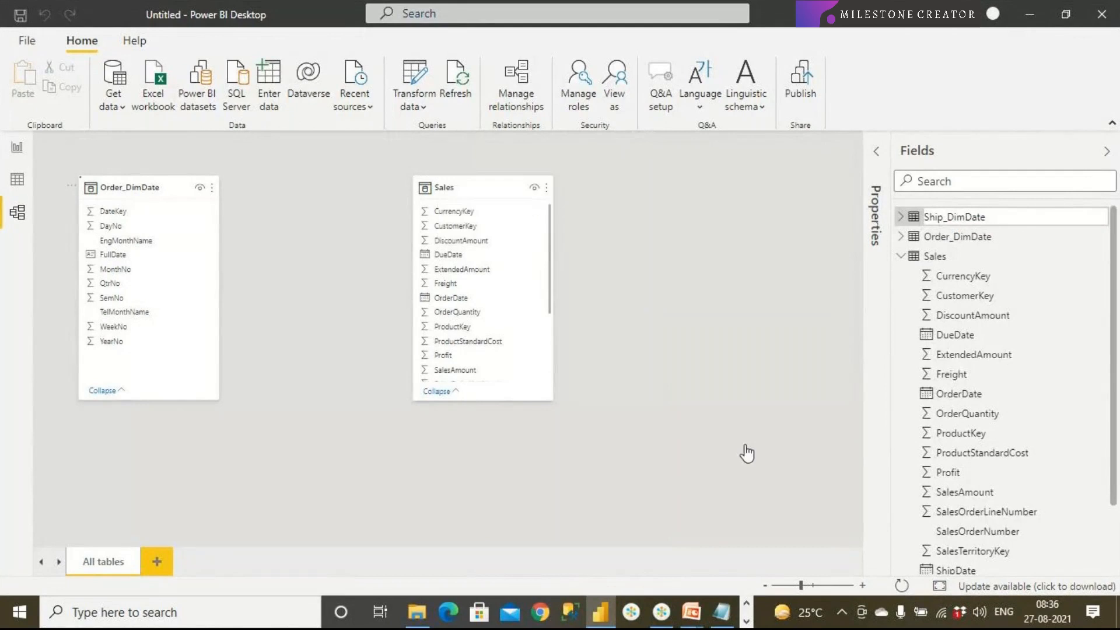
Create a relationship from FullDate in Order_DimDate to OrderDate in Sales.
click(812, 585)
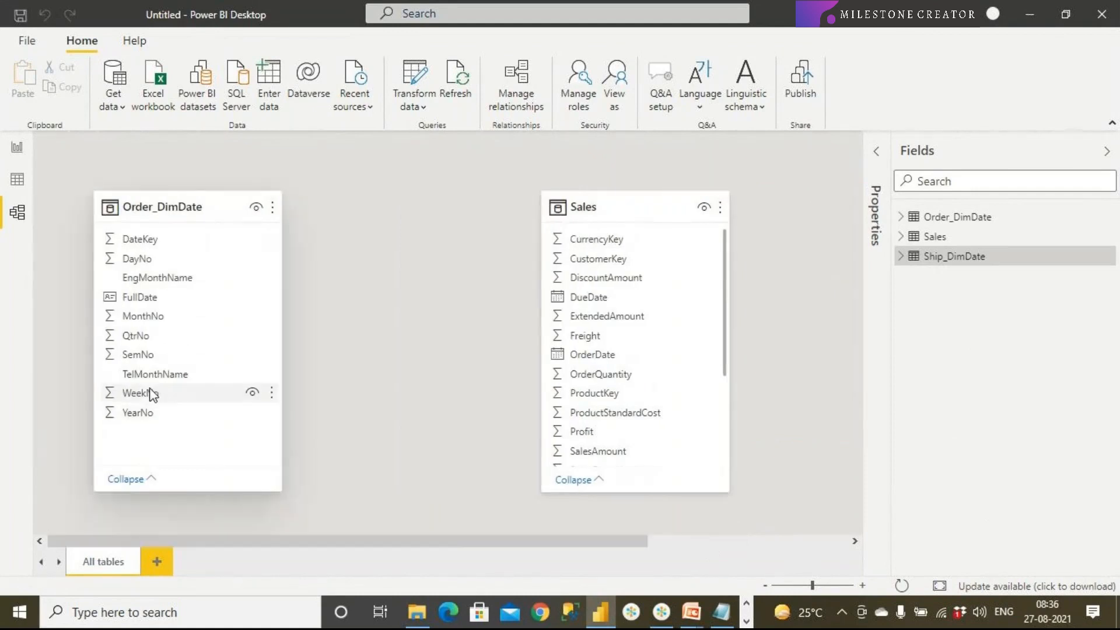
click(150, 298)
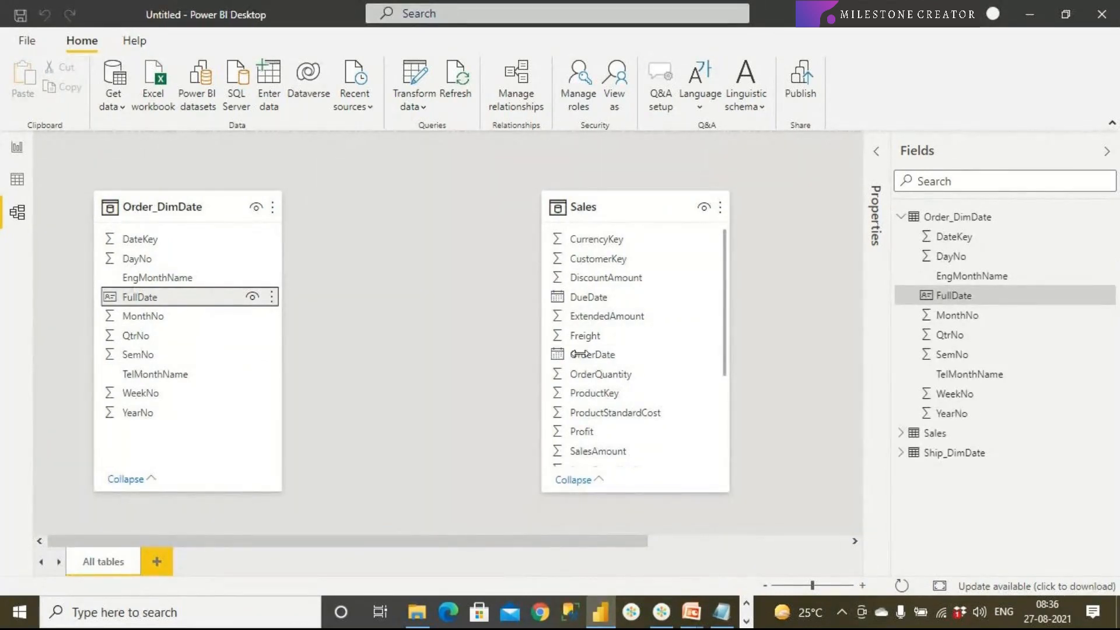
drag(180, 297, 596, 355)
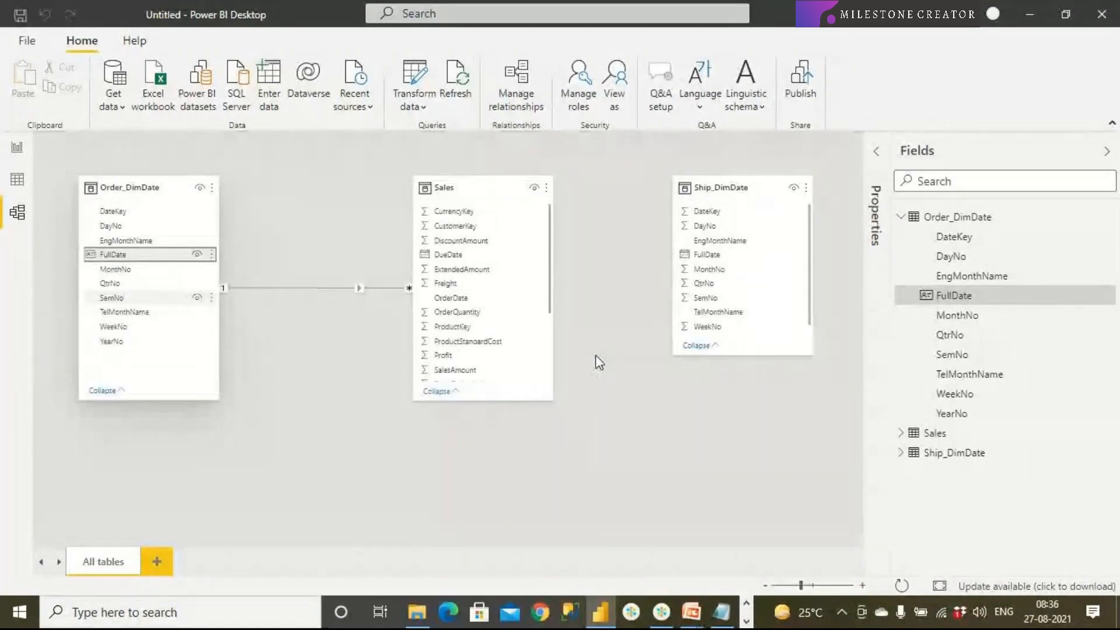
Create a relationship from FullDate in Ship_DimDate to ShipDate in Sales.
drag(801, 585, 817, 588)
drag(490, 540, 615, 554)
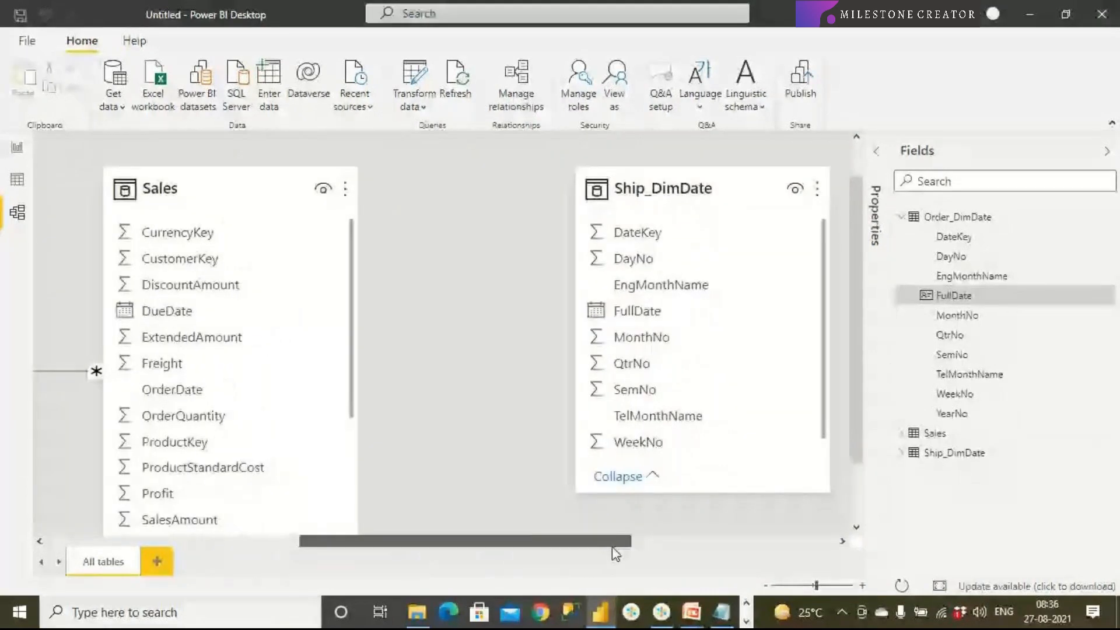
scroll(346, 516, down, 3)
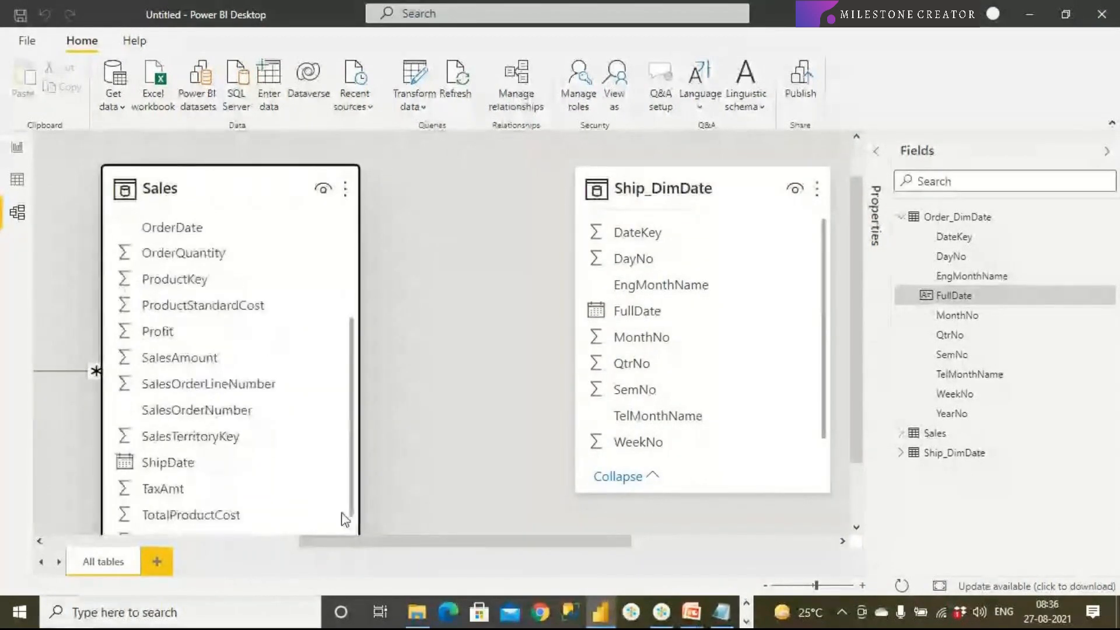
scroll(346, 517, down, 2)
click(190, 424)
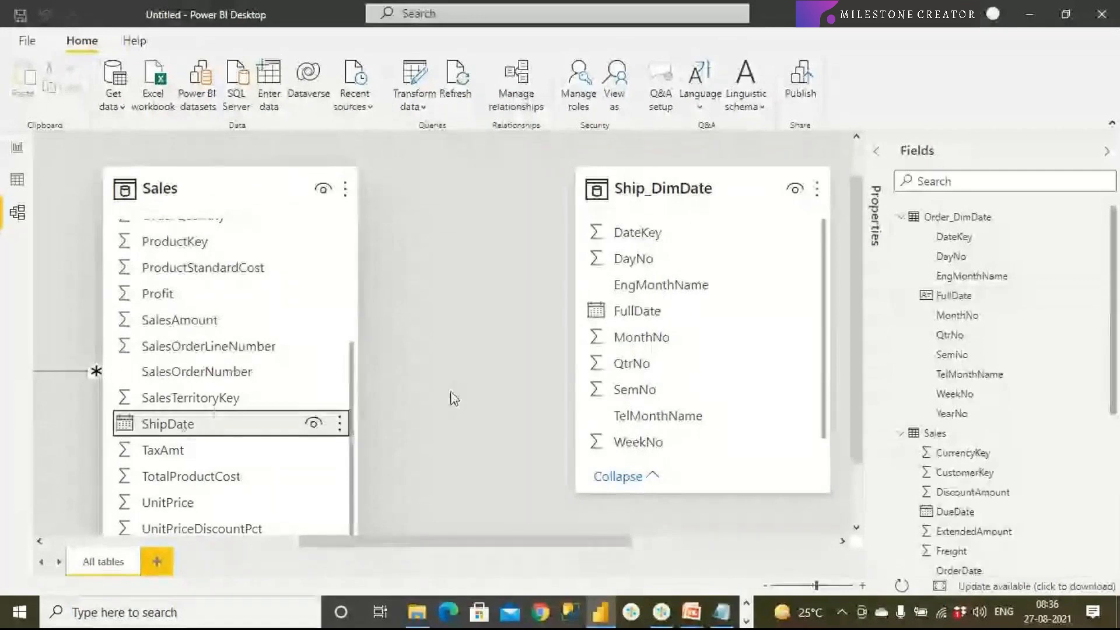
click(615, 319)
drag(615, 320, 222, 437)
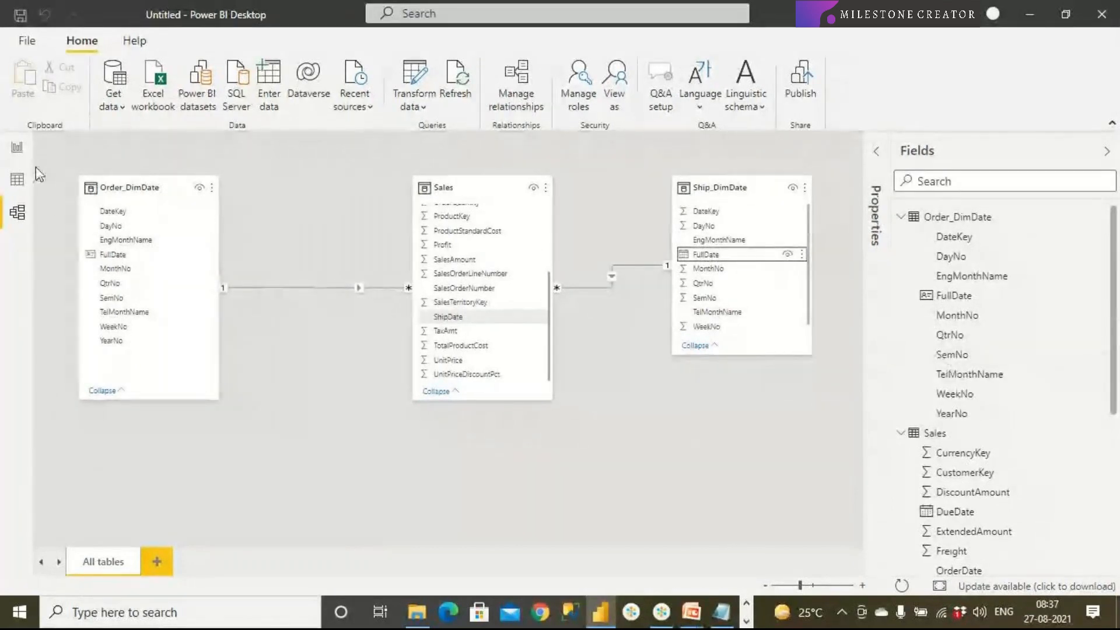
Return to the report view and move the YearNo and SalesAmount table to the upper-left corner of Page 1.
click(17, 147)
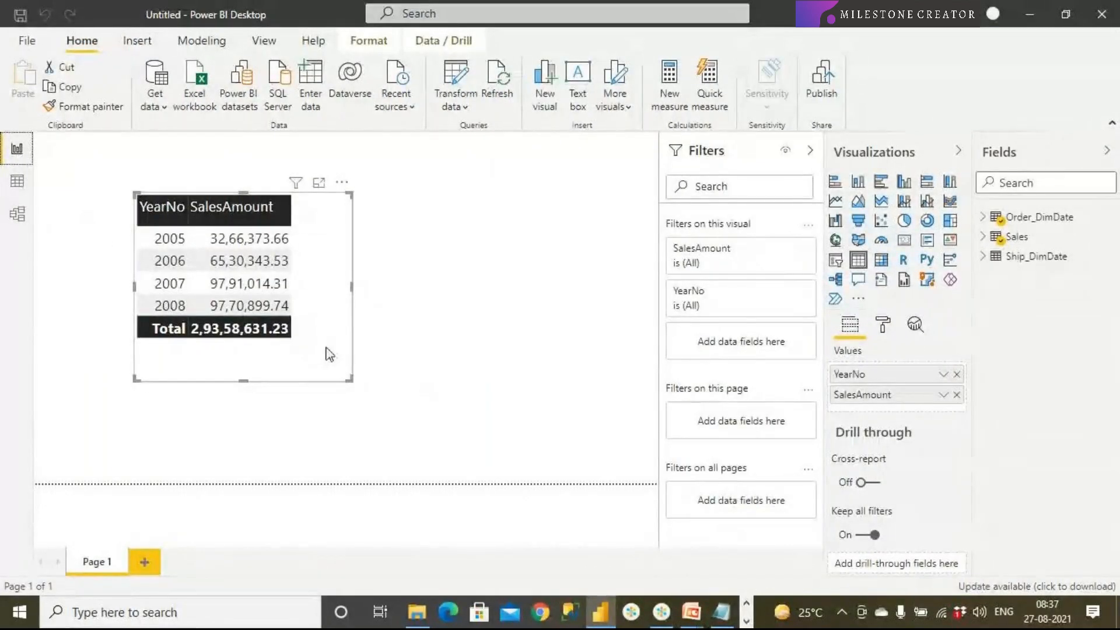
drag(243, 279, 161, 221)
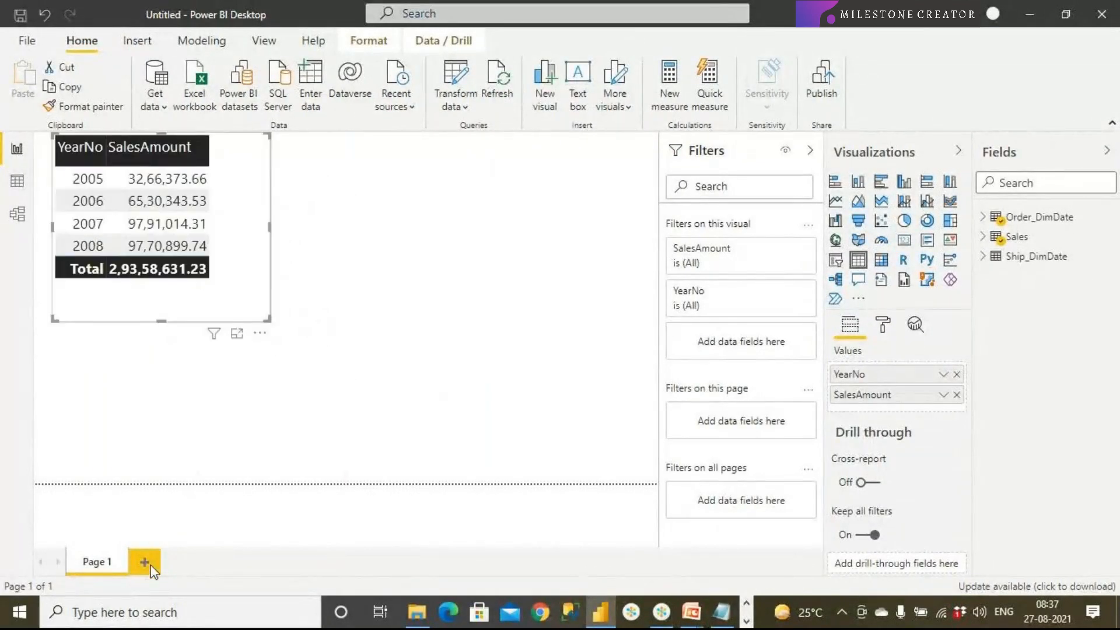
Add a second report page with a table showing YearNo from Order_DimDate and SalesAmount from Sales.
click(145, 562)
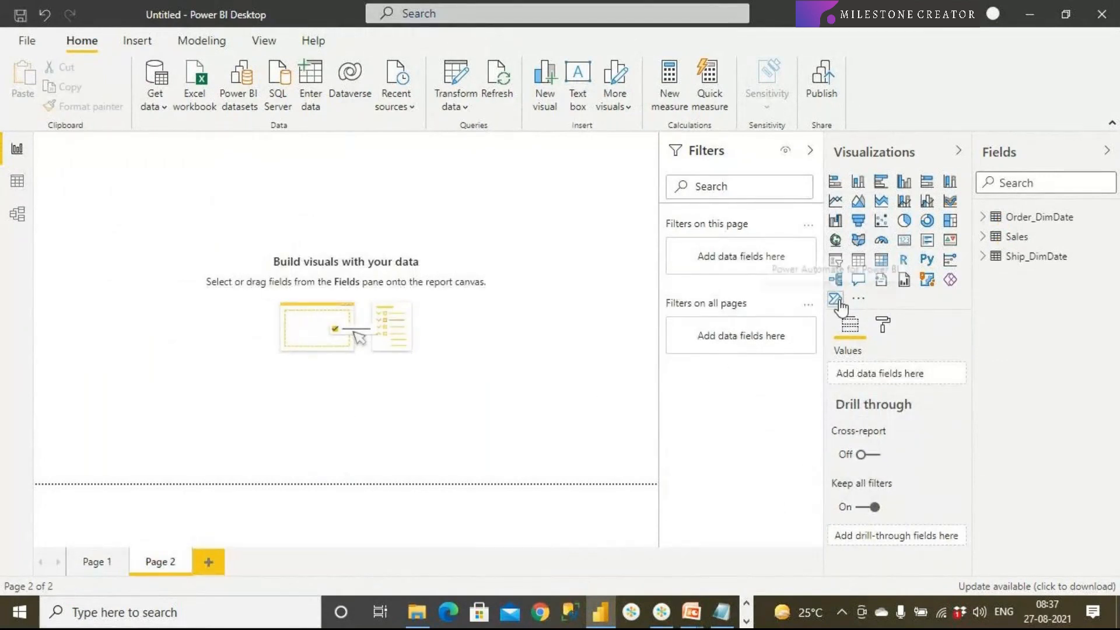
click(858, 259)
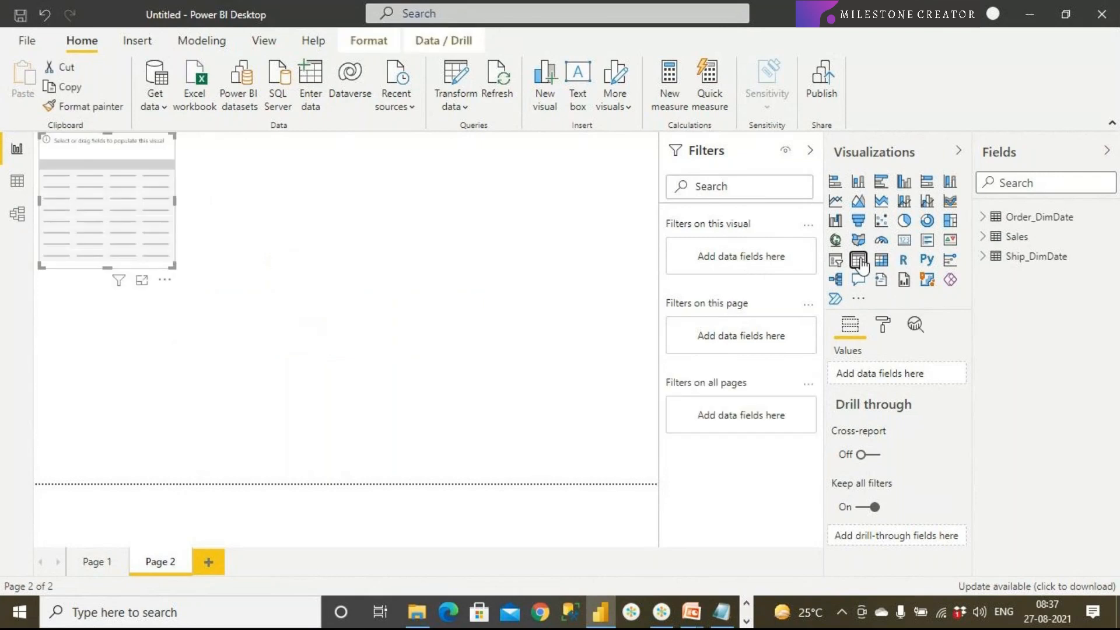
drag(152, 205, 189, 242)
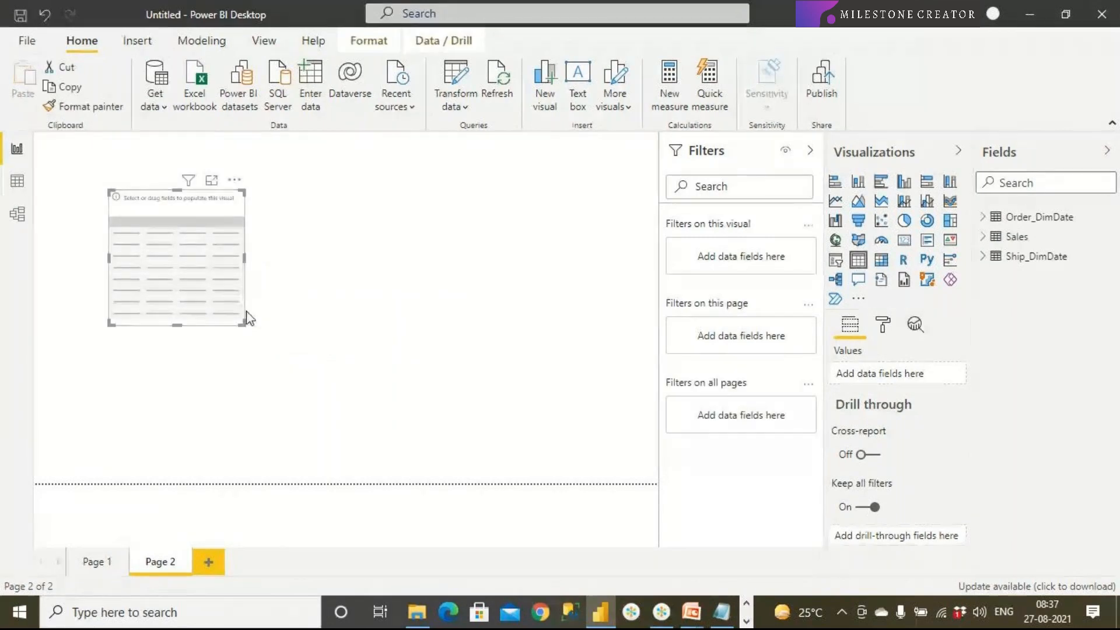
click(984, 218)
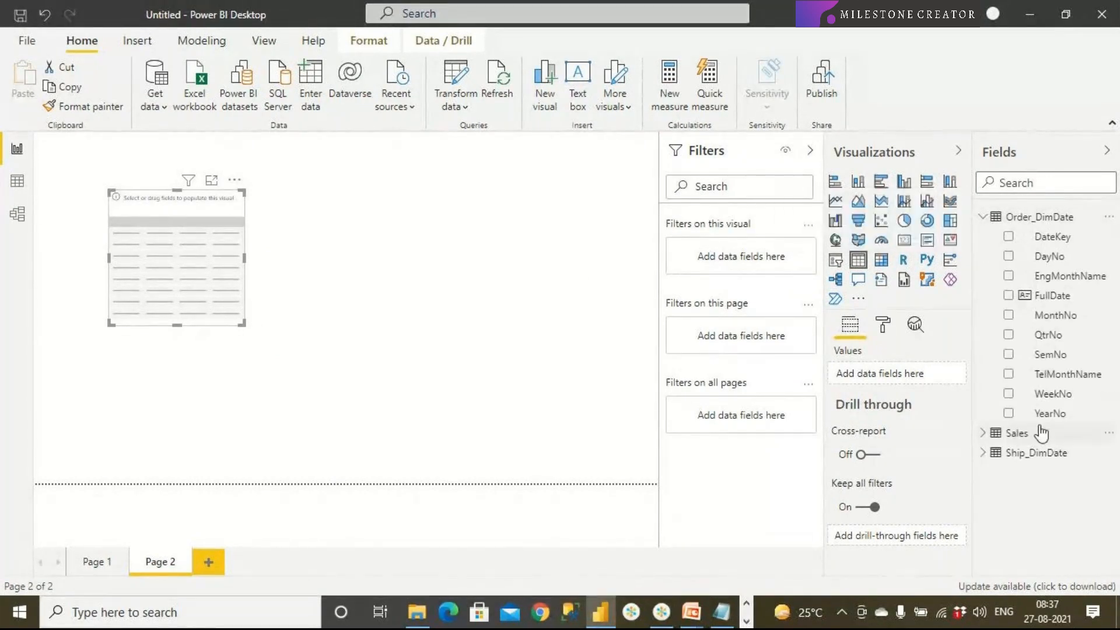
drag(1024, 415, 155, 248)
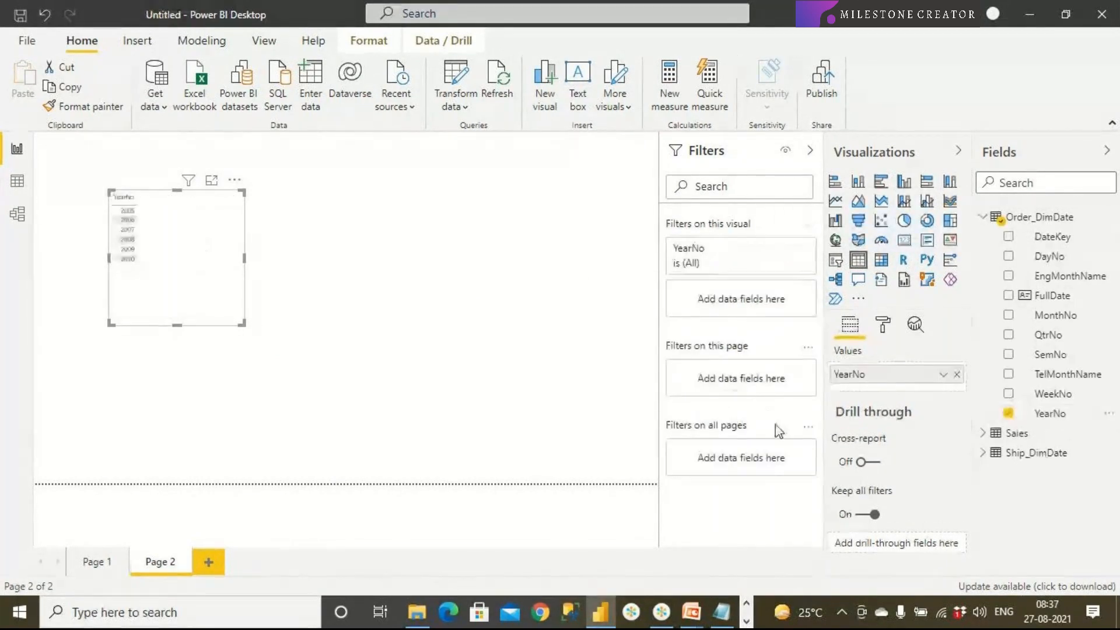
click(983, 432)
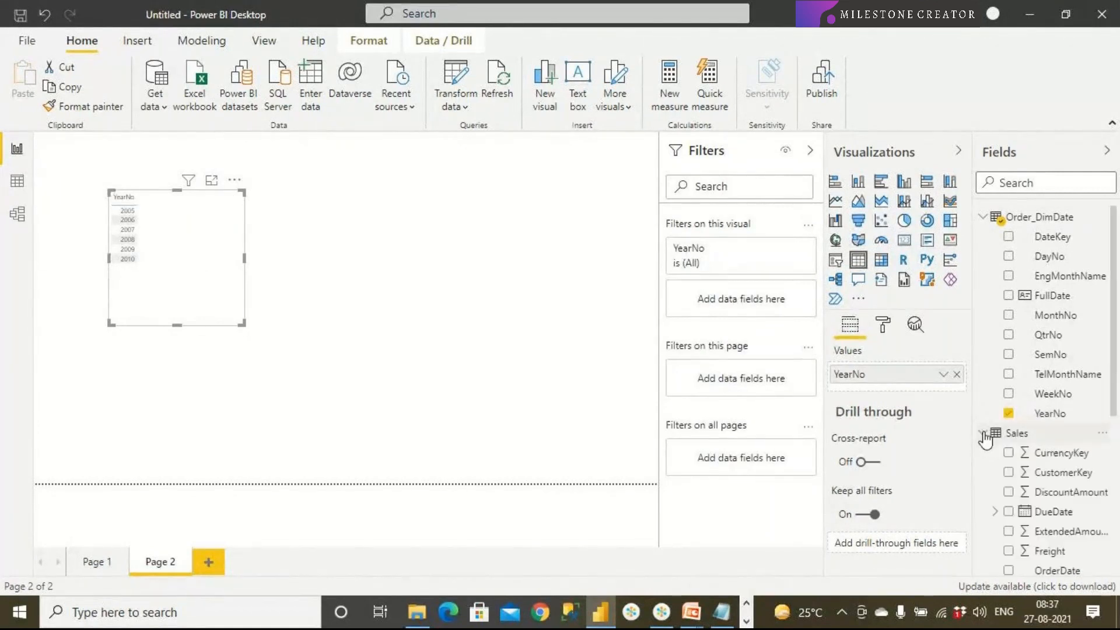
scroll(1043, 488, down, 5)
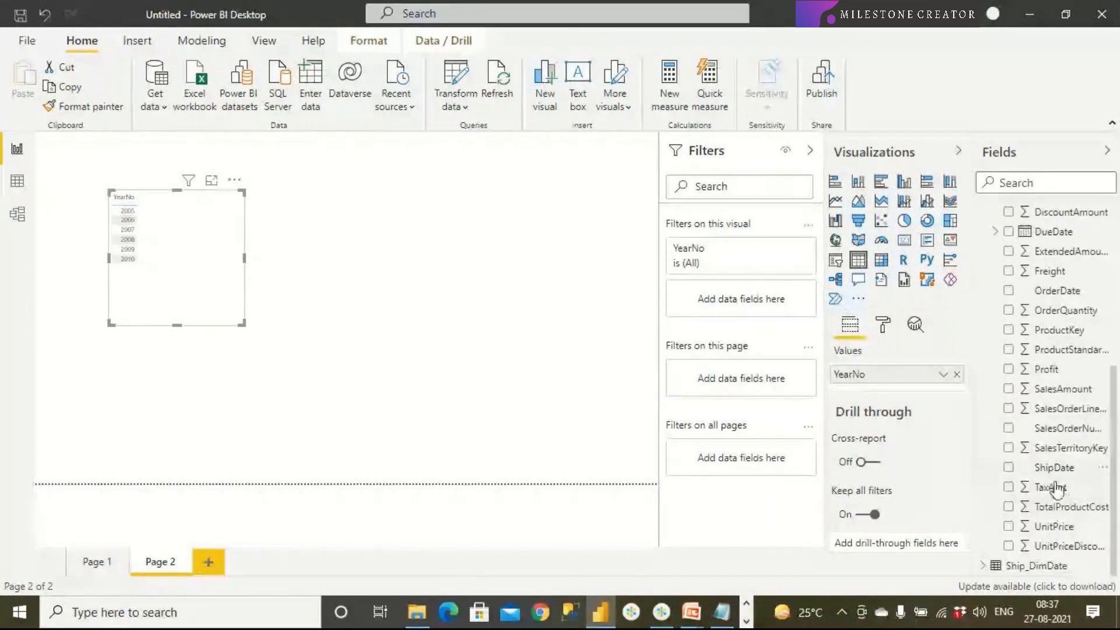
drag(1055, 390, 178, 240)
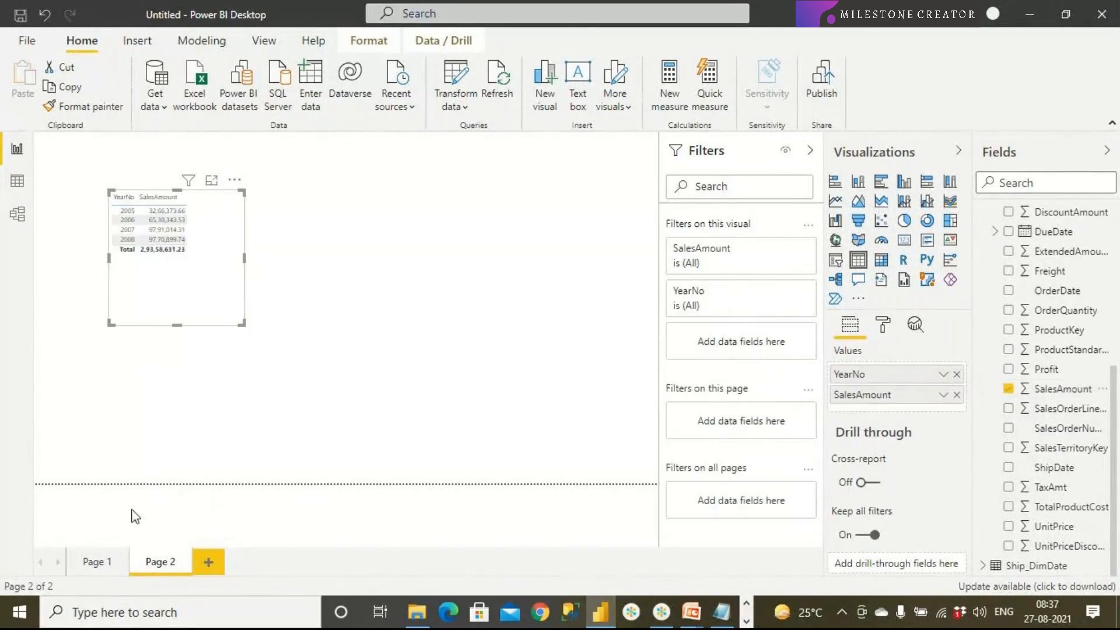
Copy the formatting of the Page 1 table onto the Page 2 table with Format Painter.
click(104, 565)
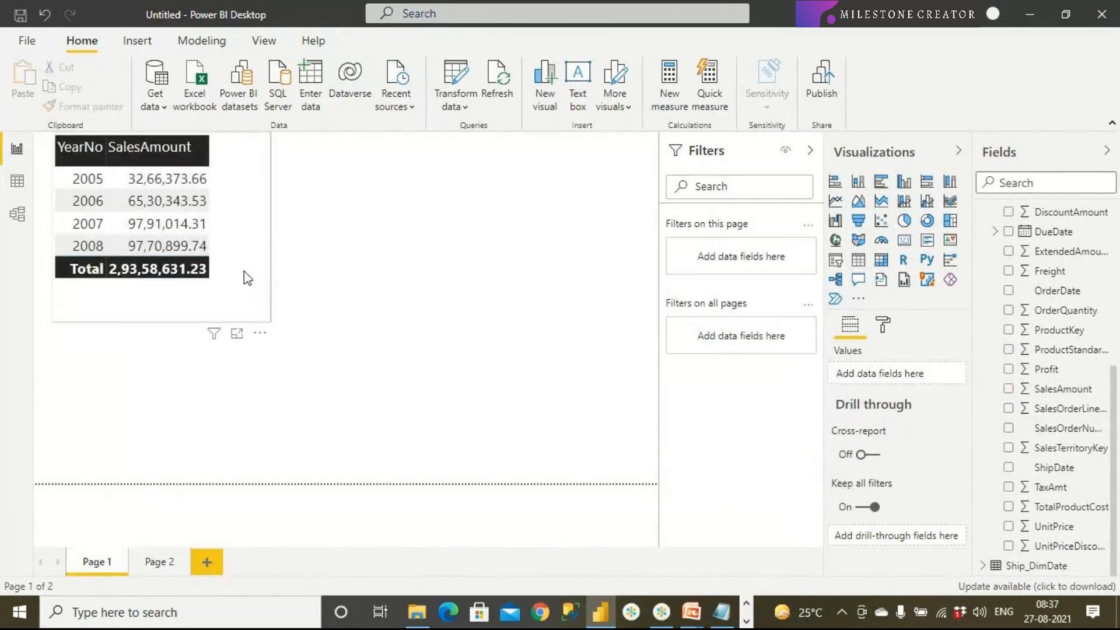
click(87, 106)
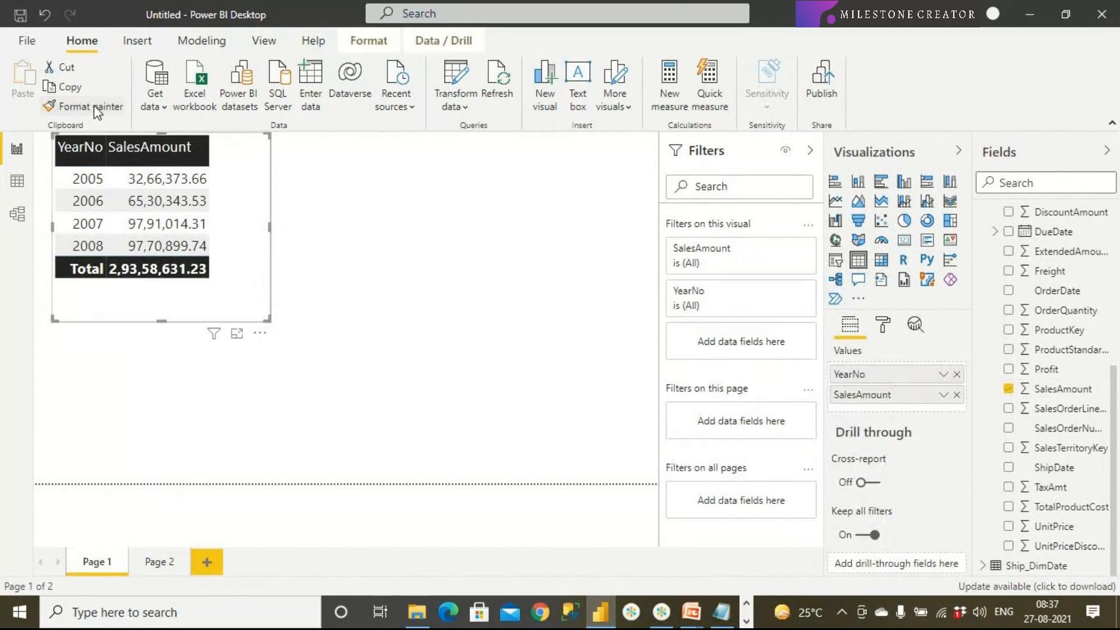
click(147, 553)
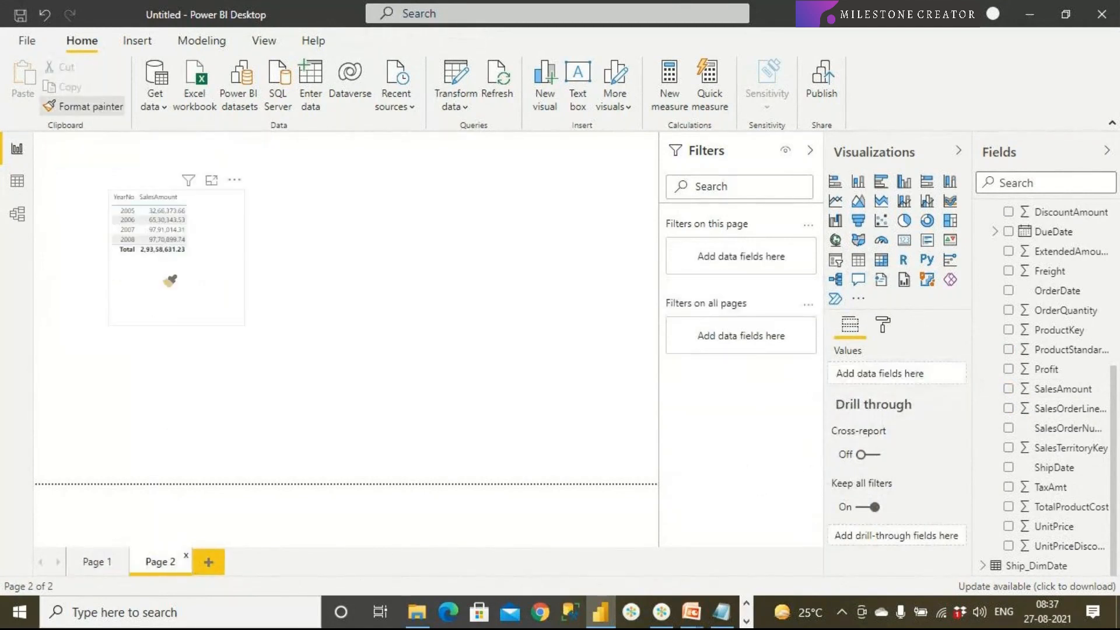
click(162, 250)
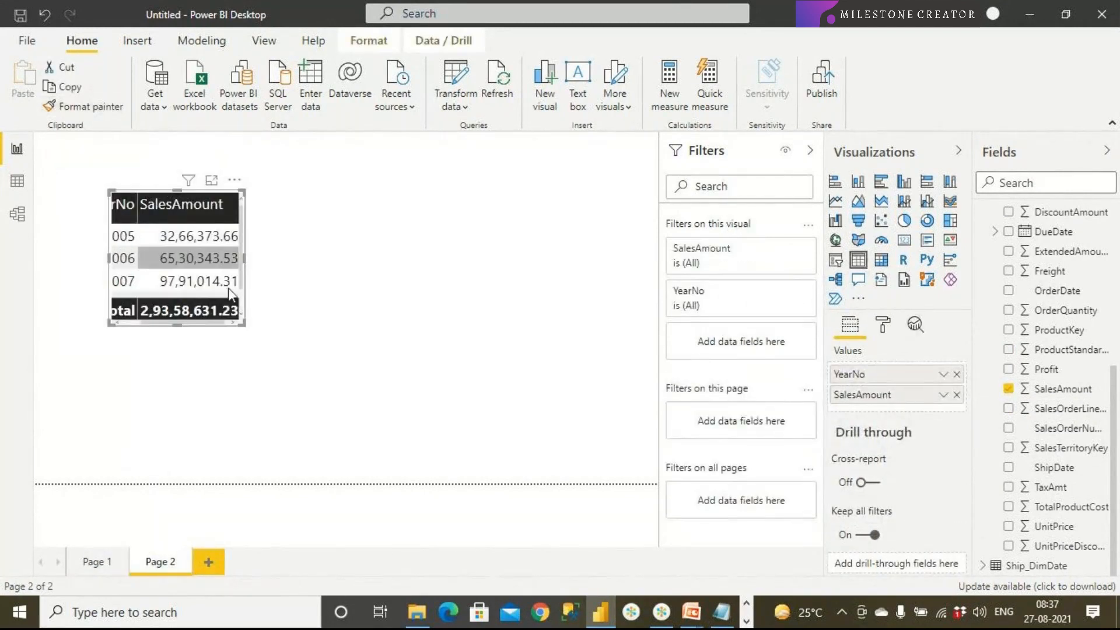
Resize the Page 2 table so that both columns and every year row fit without scrolling.
drag(244, 325, 441, 396)
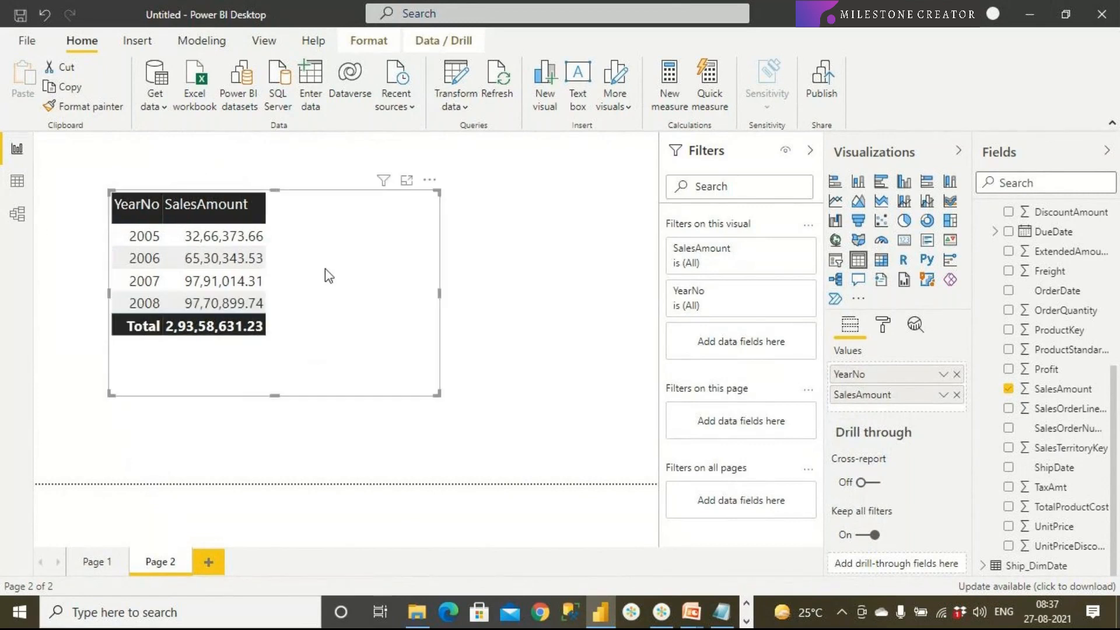
drag(440, 293, 271, 259)
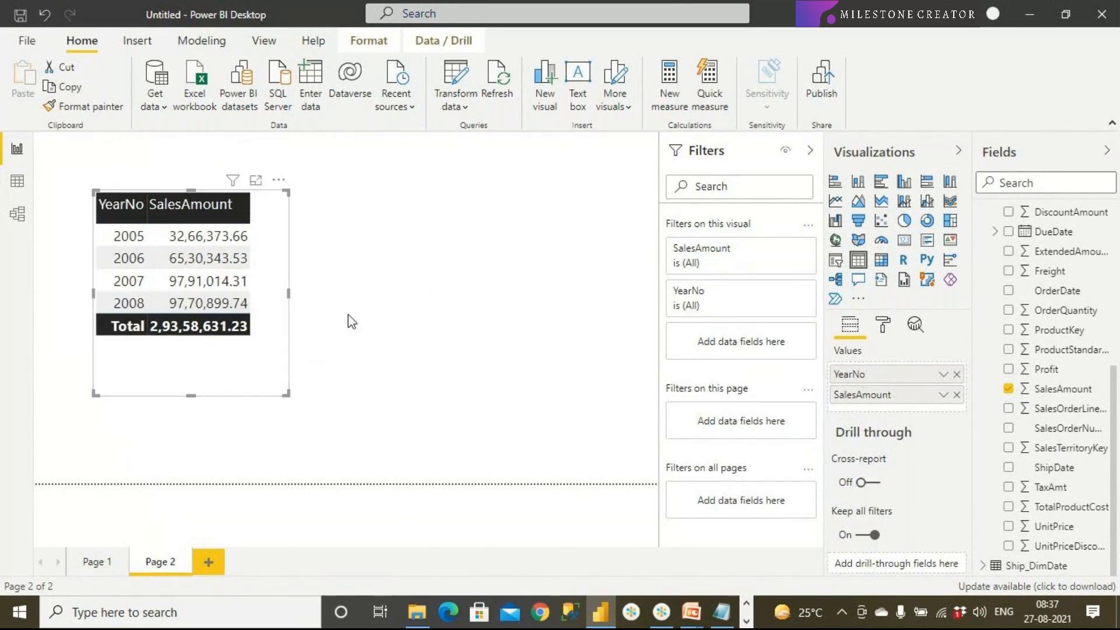
click(315, 460)
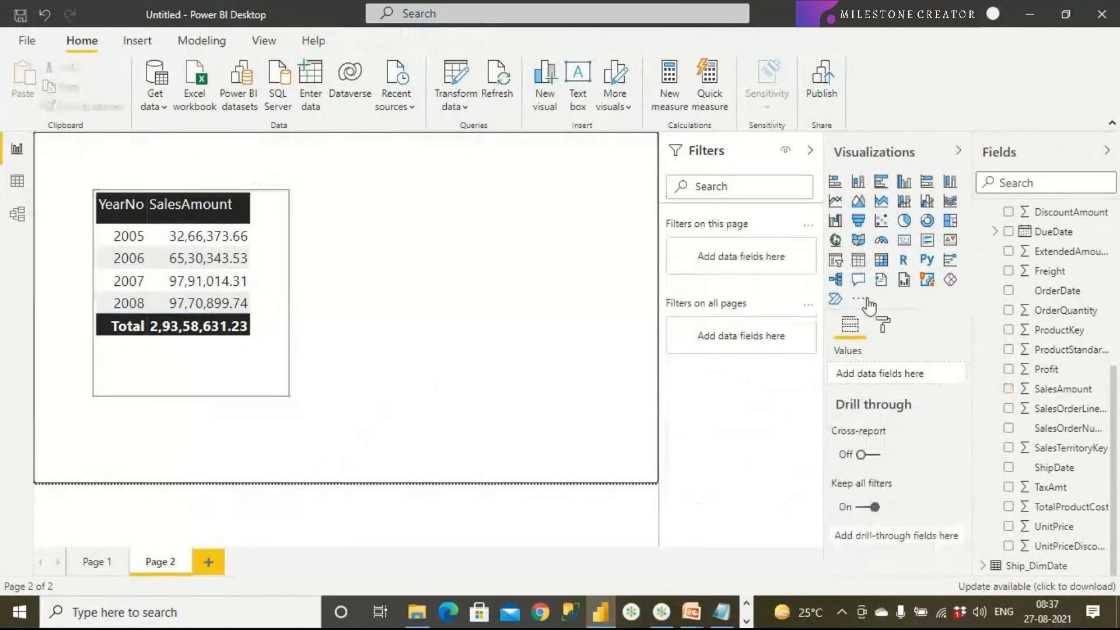
Insert a second table visual beside the first on Page 2 and enlarge it to match the first table's height.
click(858, 259)
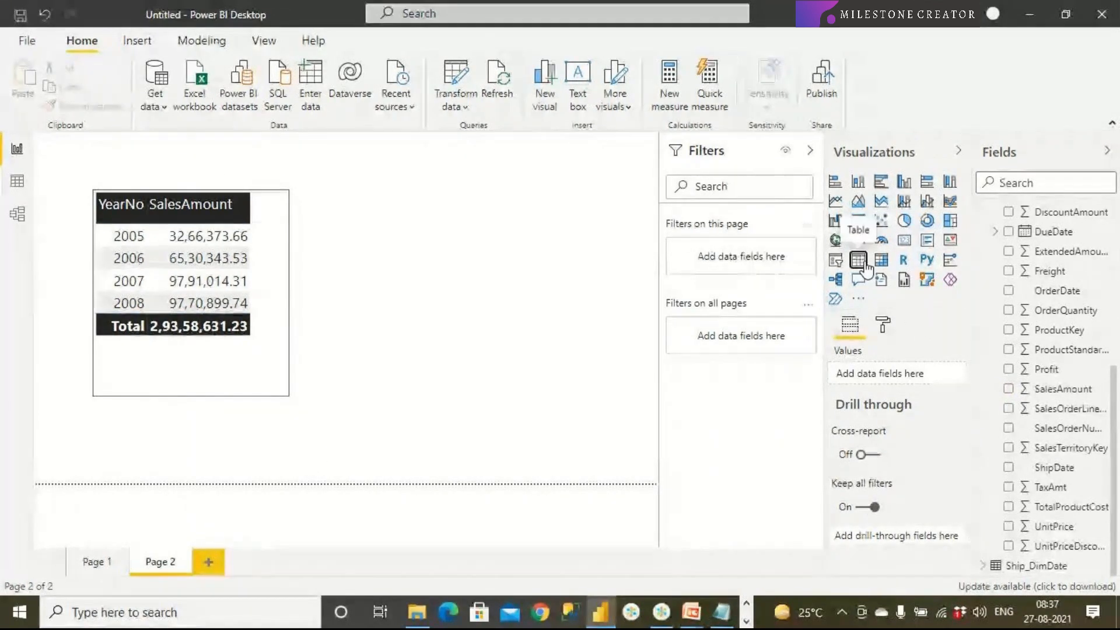
drag(253, 443, 454, 233)
drag(477, 274, 554, 394)
Add YearNo from Ship_DimDate to the second table and turn off its summarization so individual years are listed.
scroll(991, 244, up, 5)
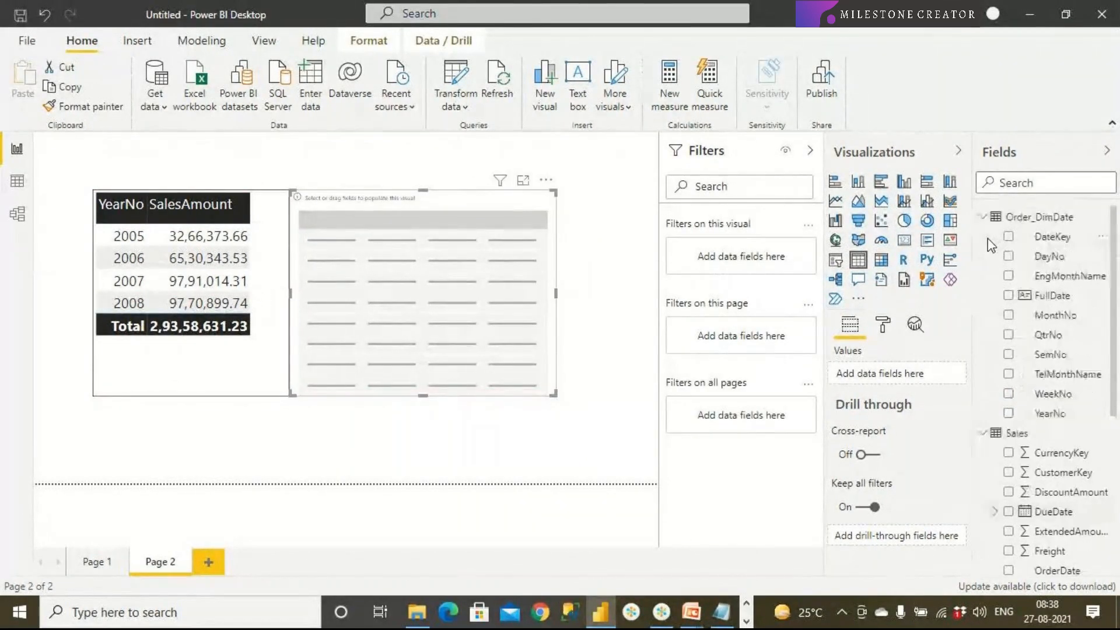
click(983, 217)
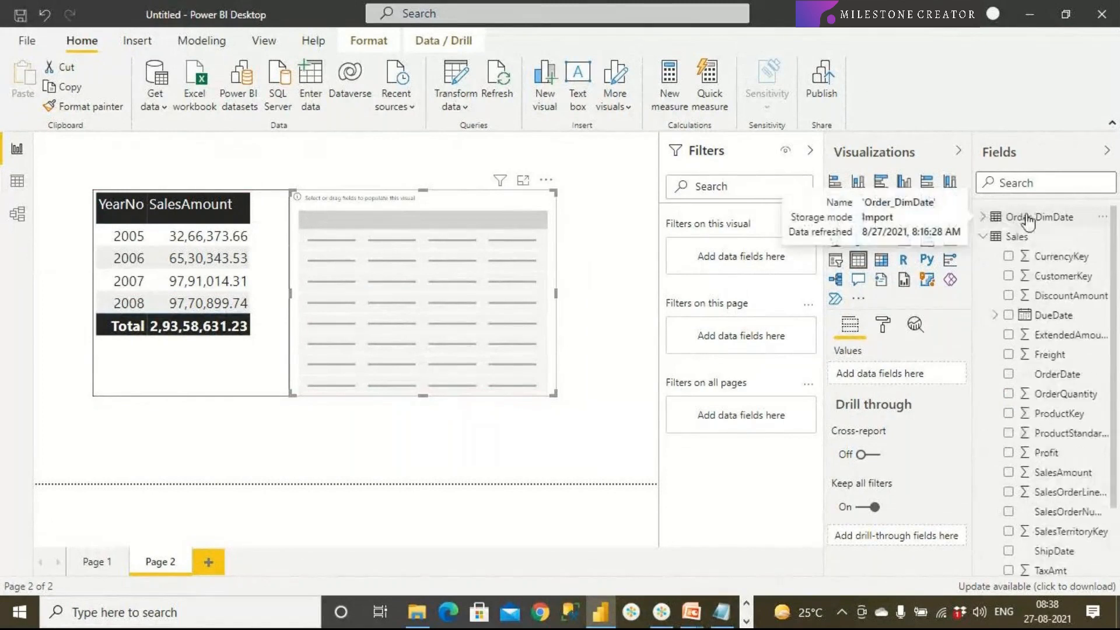
click(983, 236)
click(983, 258)
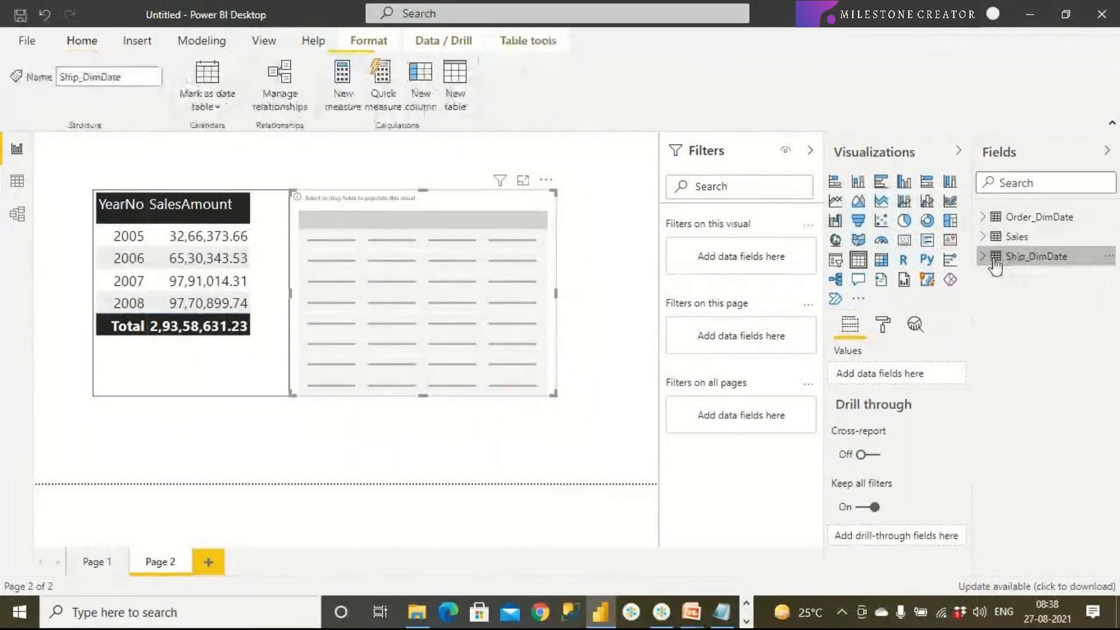
click(983, 257)
drag(1047, 453, 464, 313)
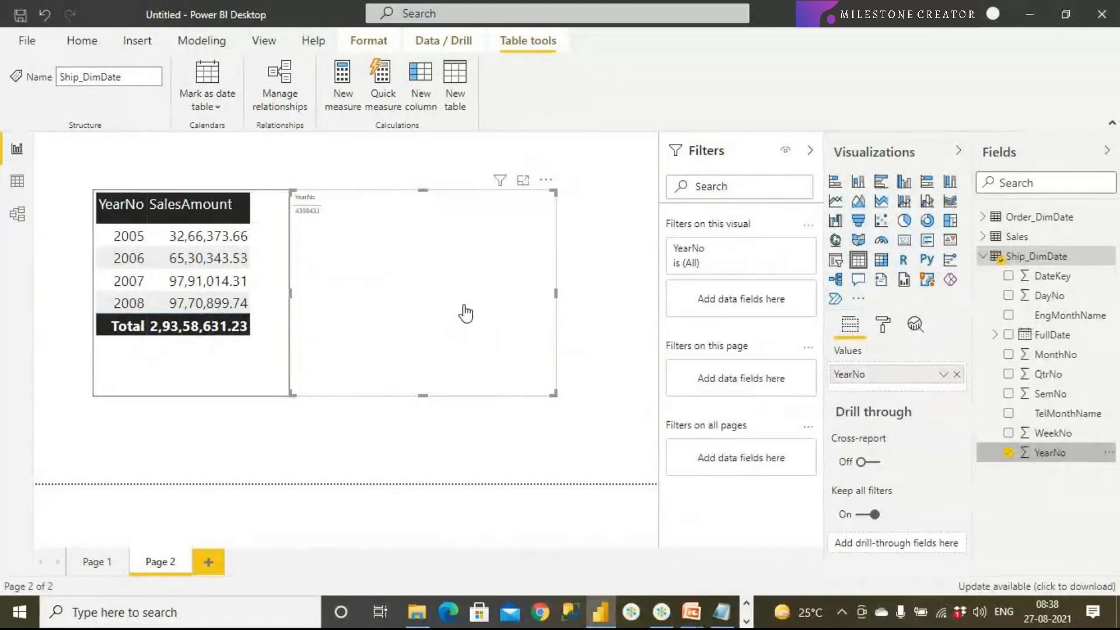
click(942, 374)
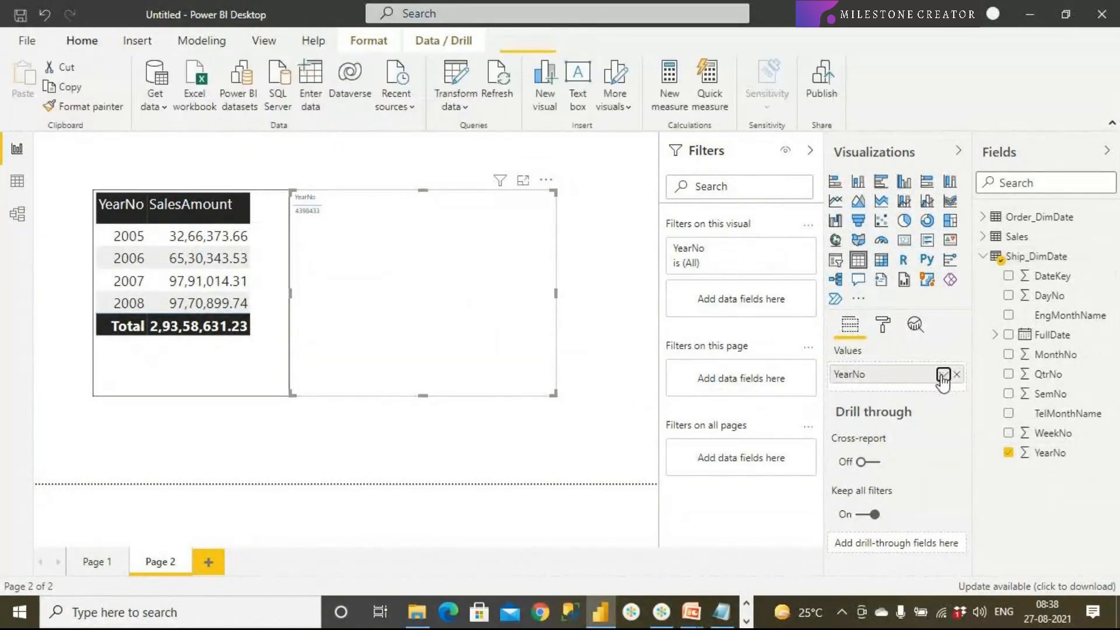
click(795, 158)
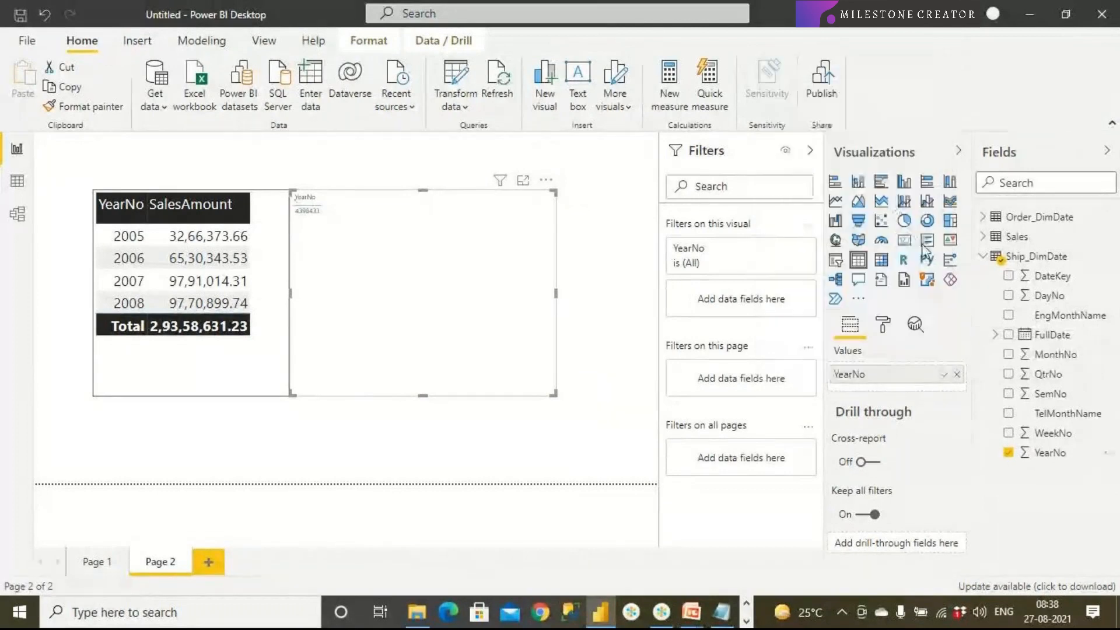
Add SalesAmount from Sales to the second table on Page 2.
click(983, 256)
click(983, 237)
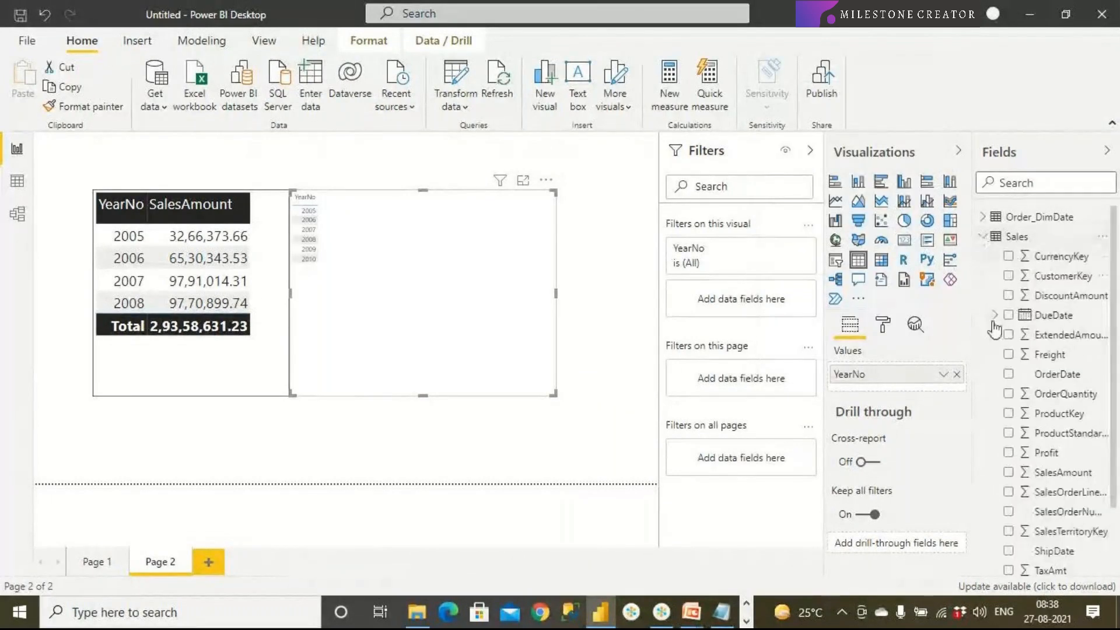
drag(1049, 471, 461, 284)
Copy the first table's formatting onto the Ship_DimDate table and move that table away to leave a gap between them.
click(251, 370)
click(121, 111)
click(342, 292)
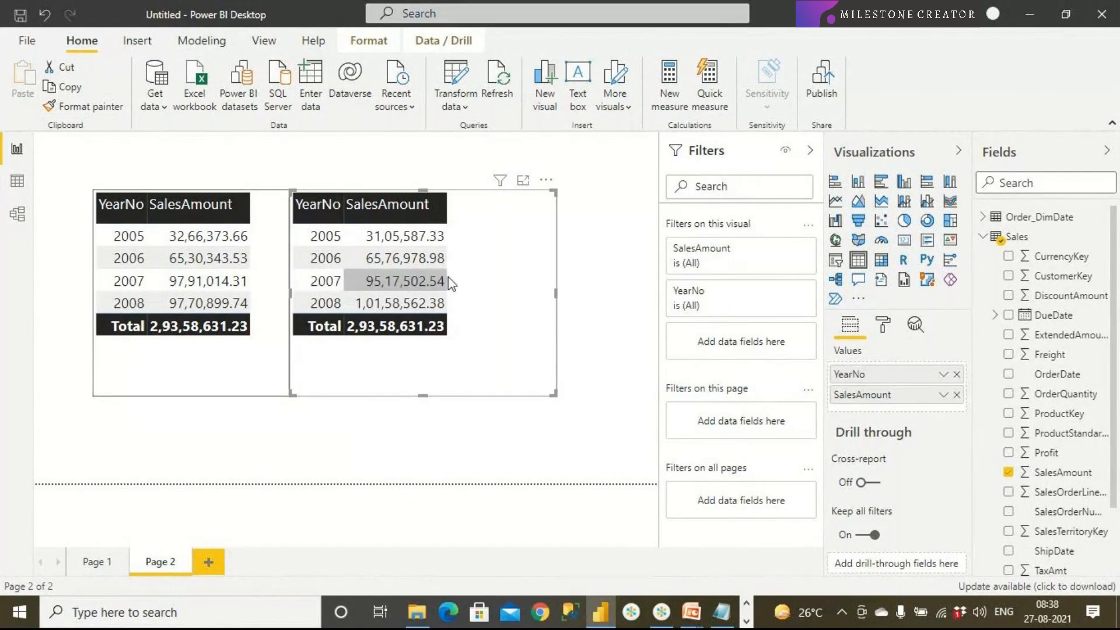
drag(530, 260, 602, 255)
click(478, 439)
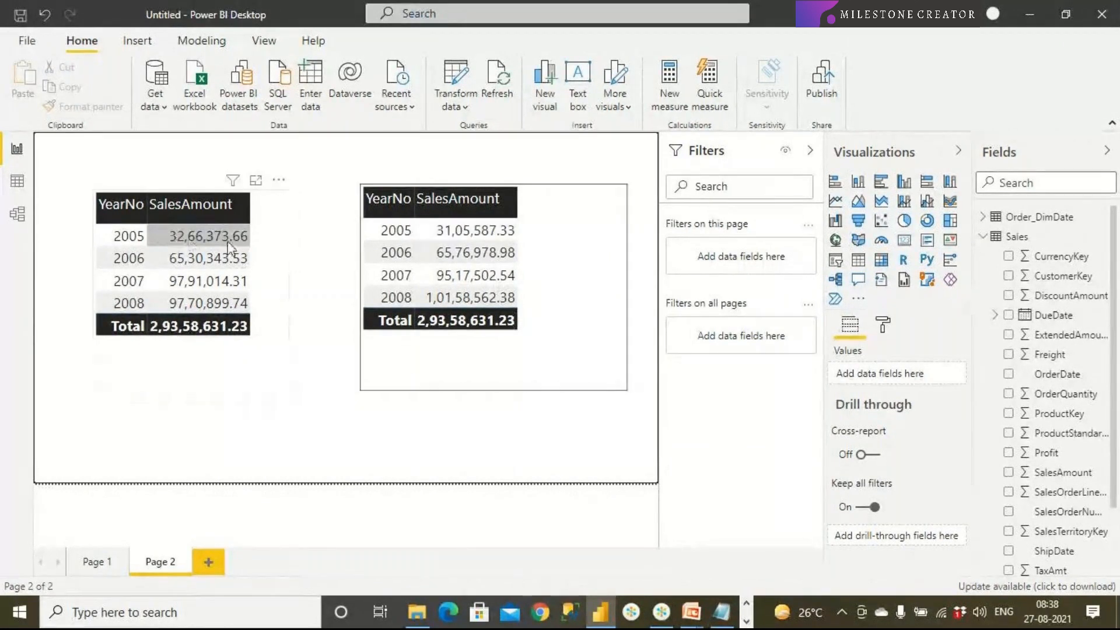
Examine the fields of Order_DimDate and Ship_DimDate one table after the other.
click(982, 236)
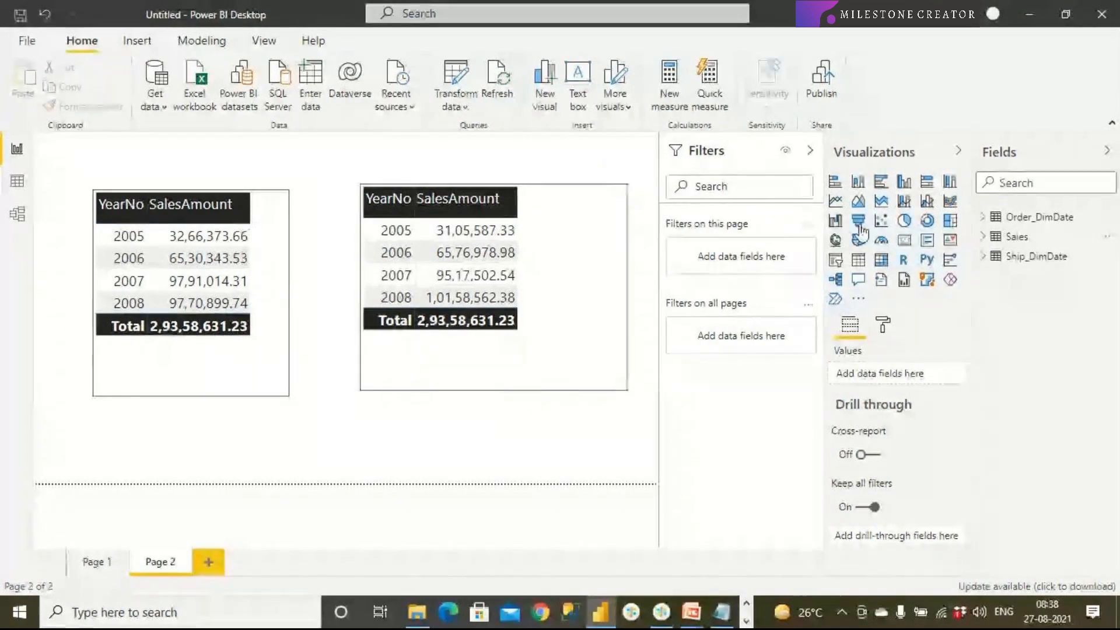
click(982, 217)
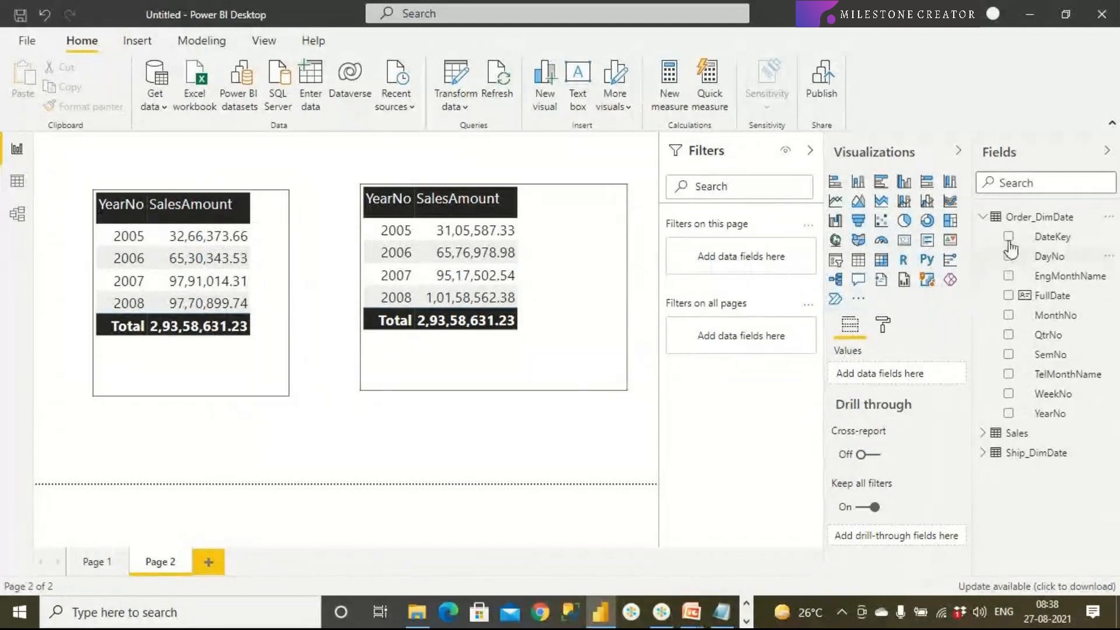
click(983, 216)
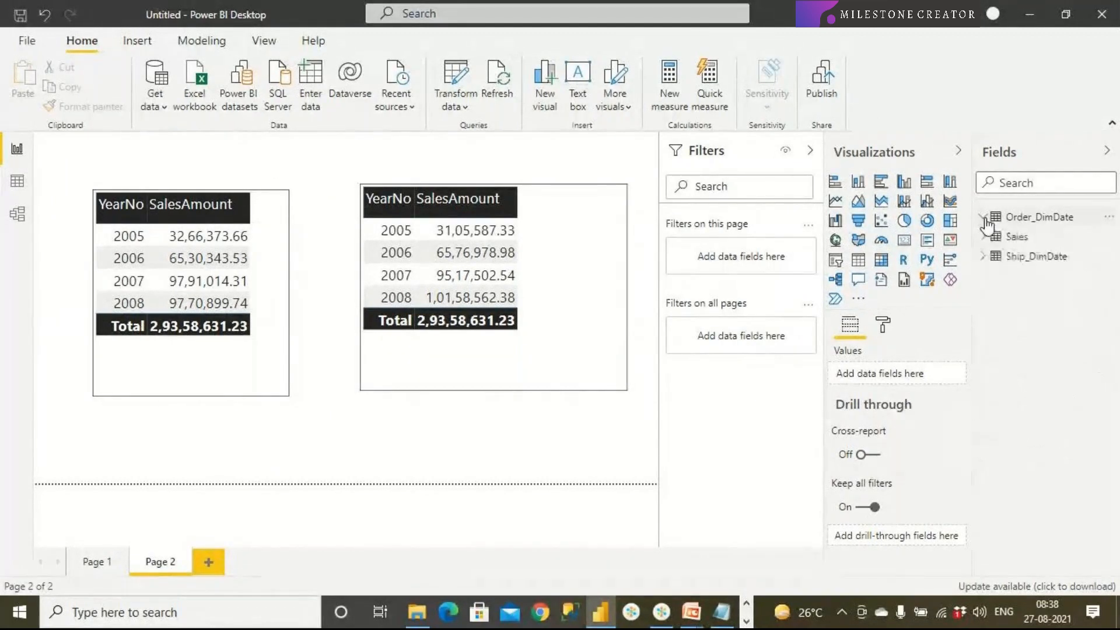
click(1016, 263)
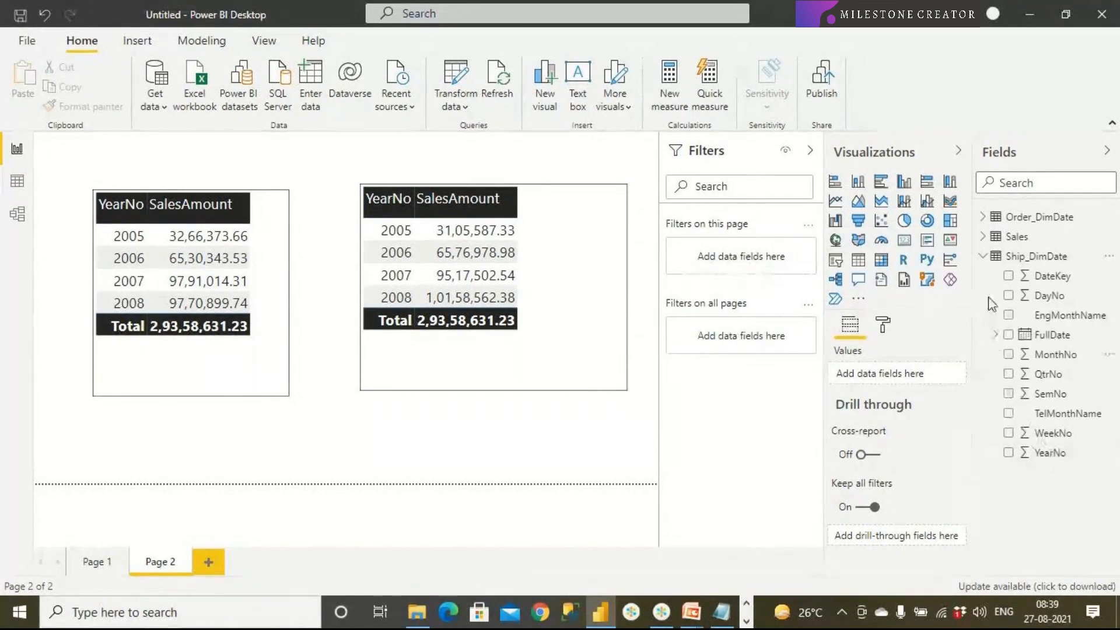
Collapse the expanded field lists and narrow the second sales table on Page 2 to about the first table's width.
click(984, 256)
click(983, 237)
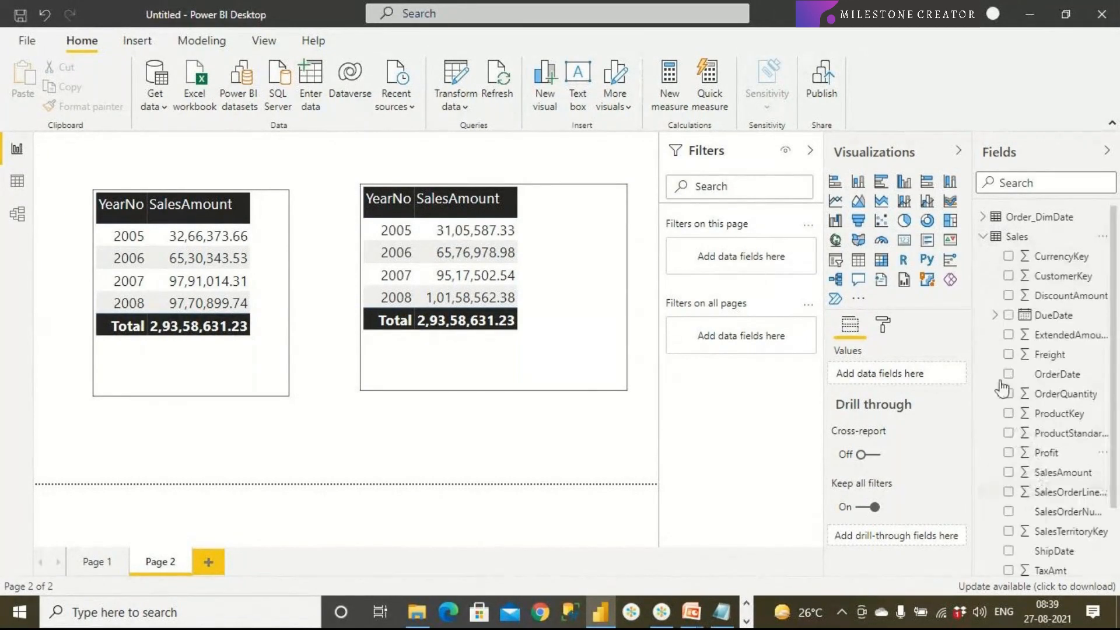
click(983, 236)
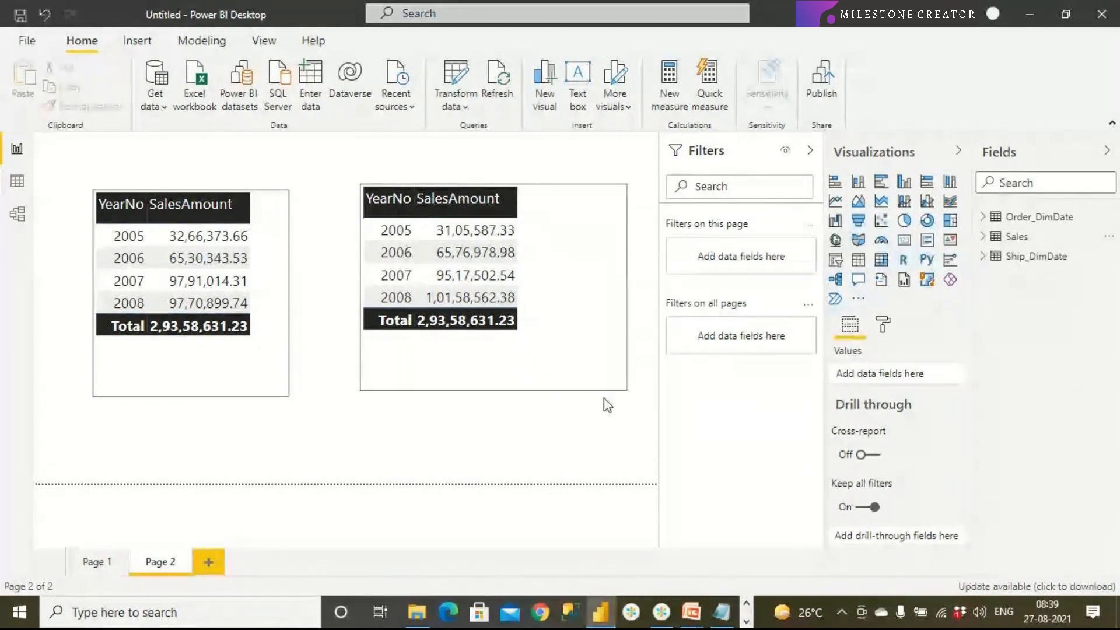
click(630, 380)
drag(627, 390, 564, 396)
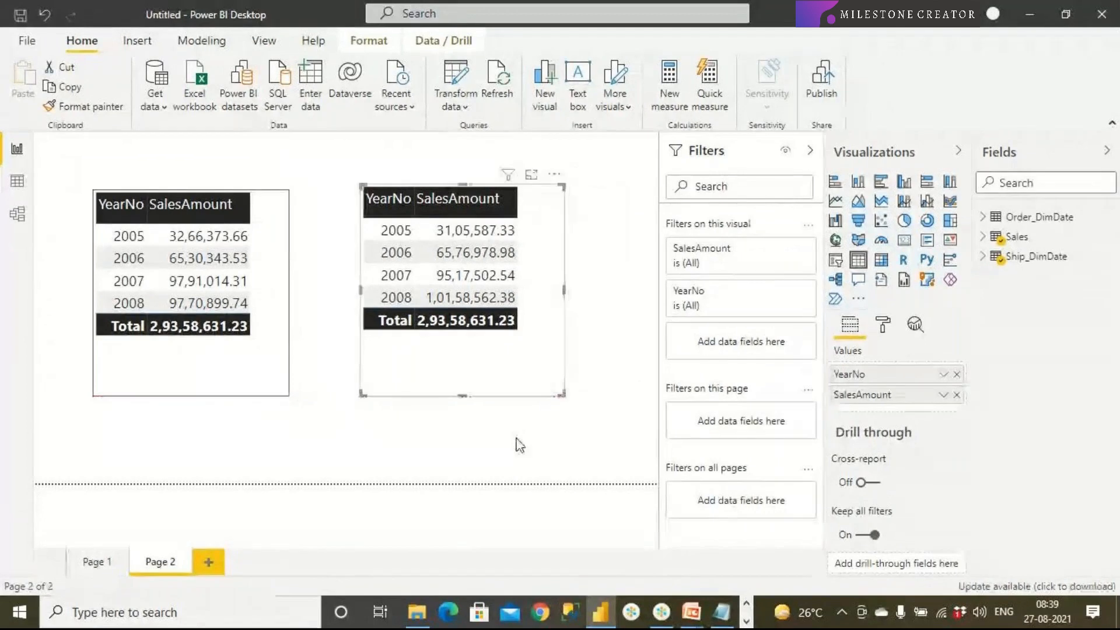
Examine in the model view how Order_DimDate and Ship_DimDate each relate to Sales, with the field lists collapsed.
click(19, 183)
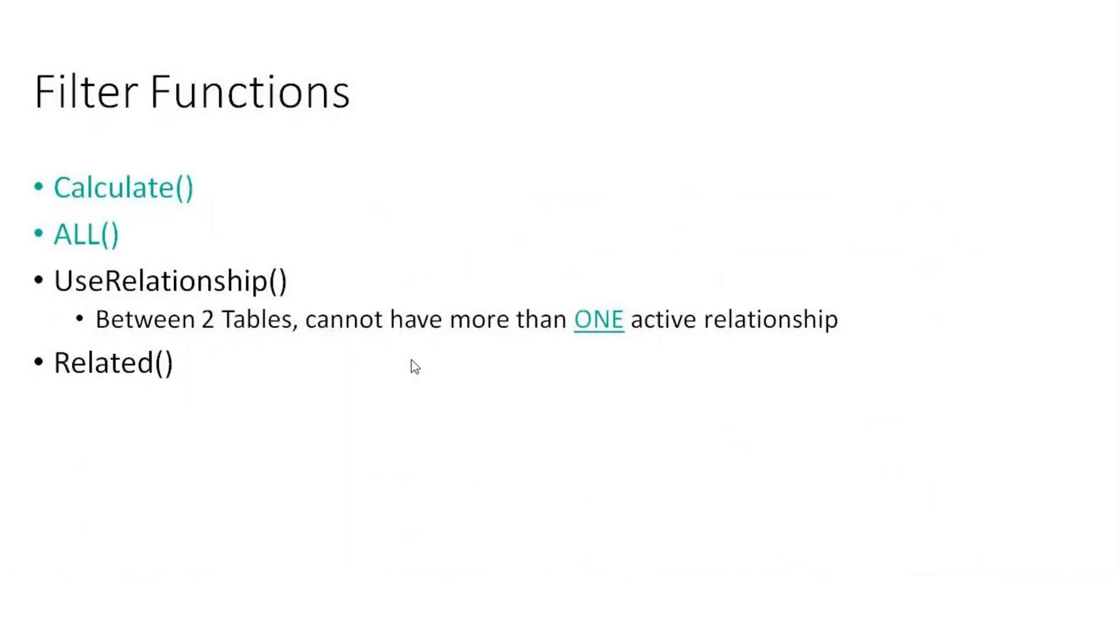
key(super)
click(609, 617)
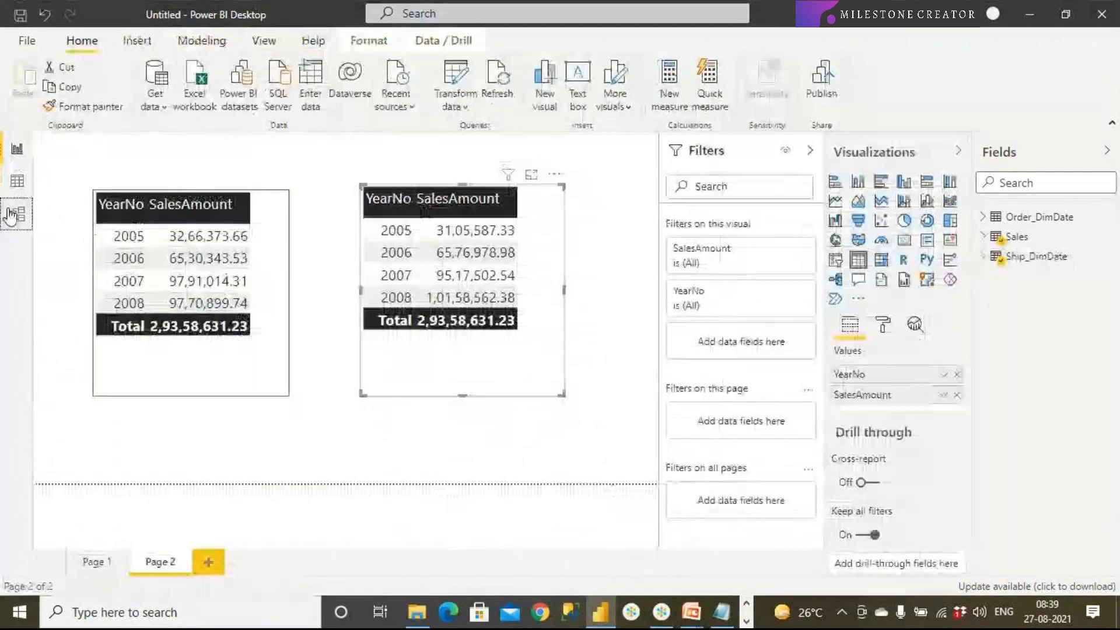
click(17, 211)
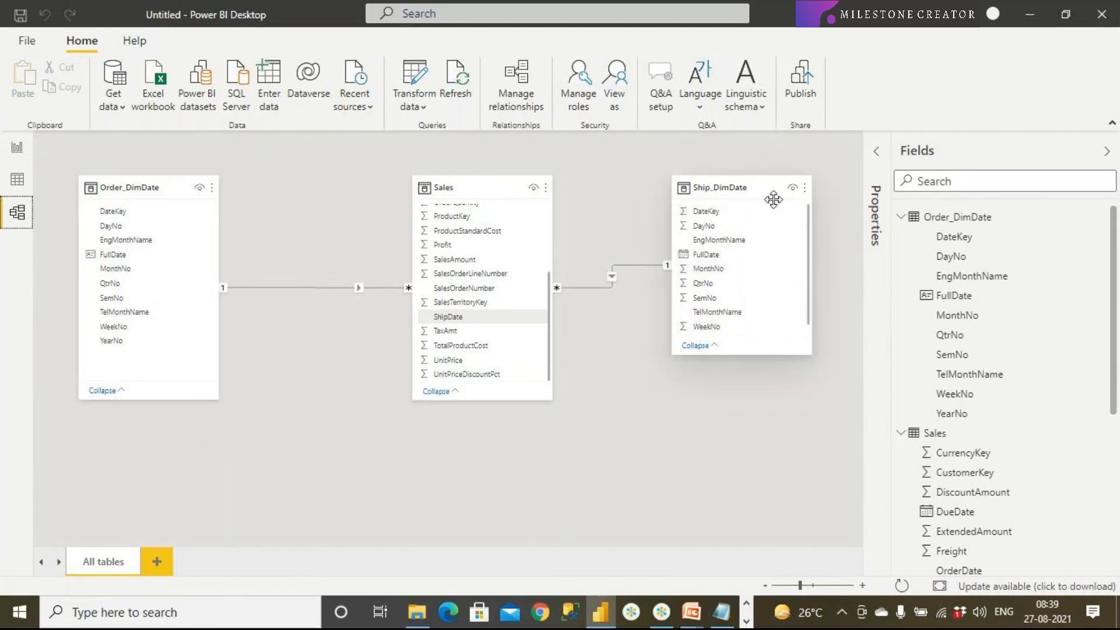
click(901, 219)
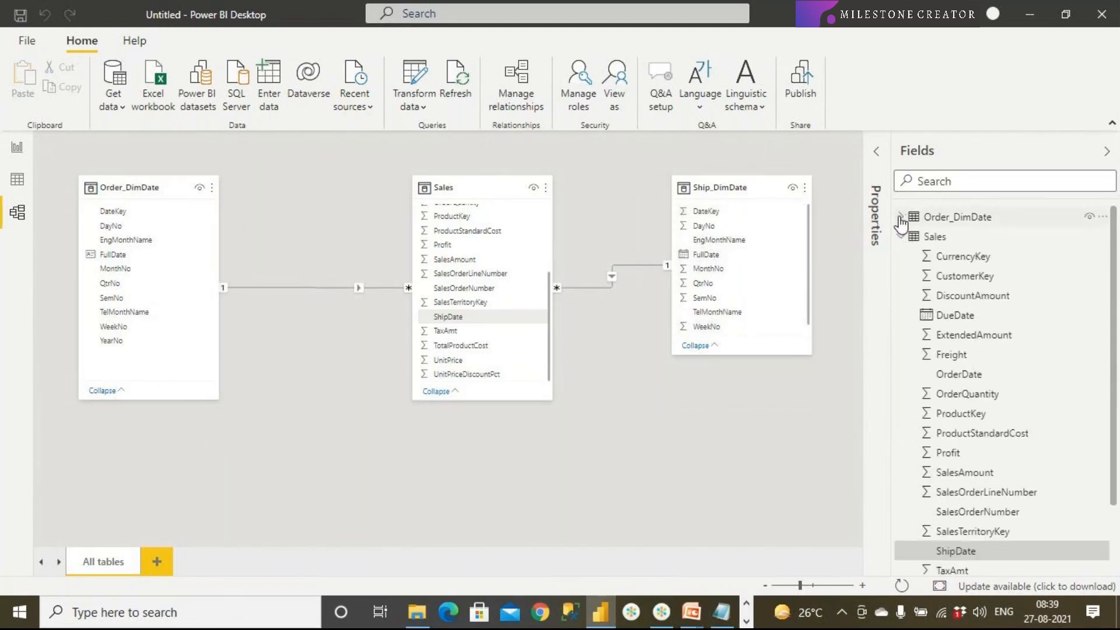
click(903, 237)
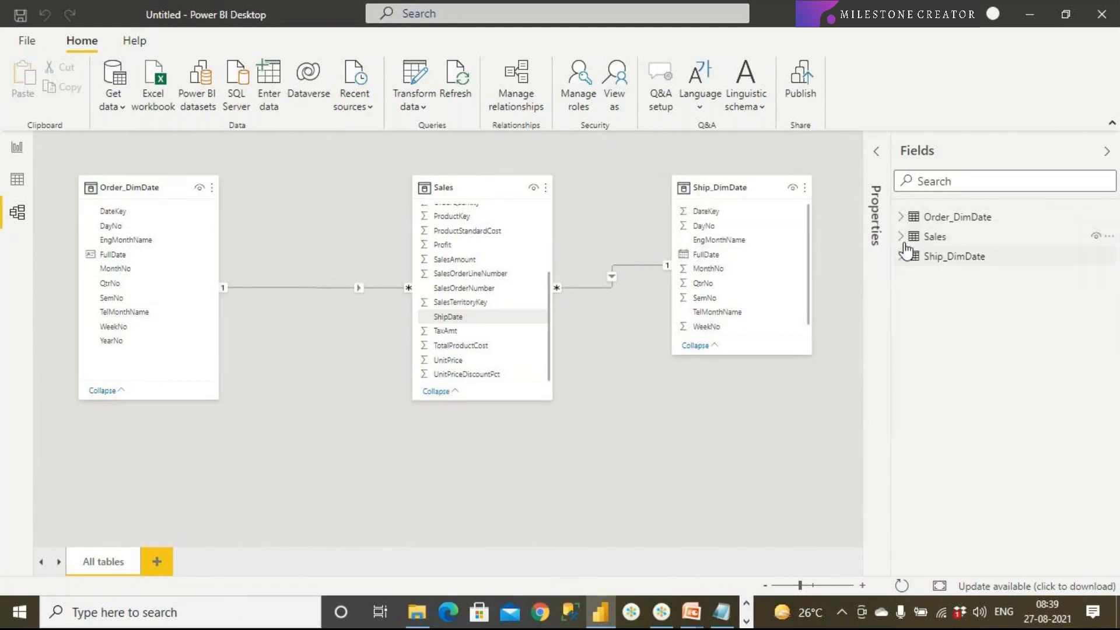
click(951, 258)
click(956, 225)
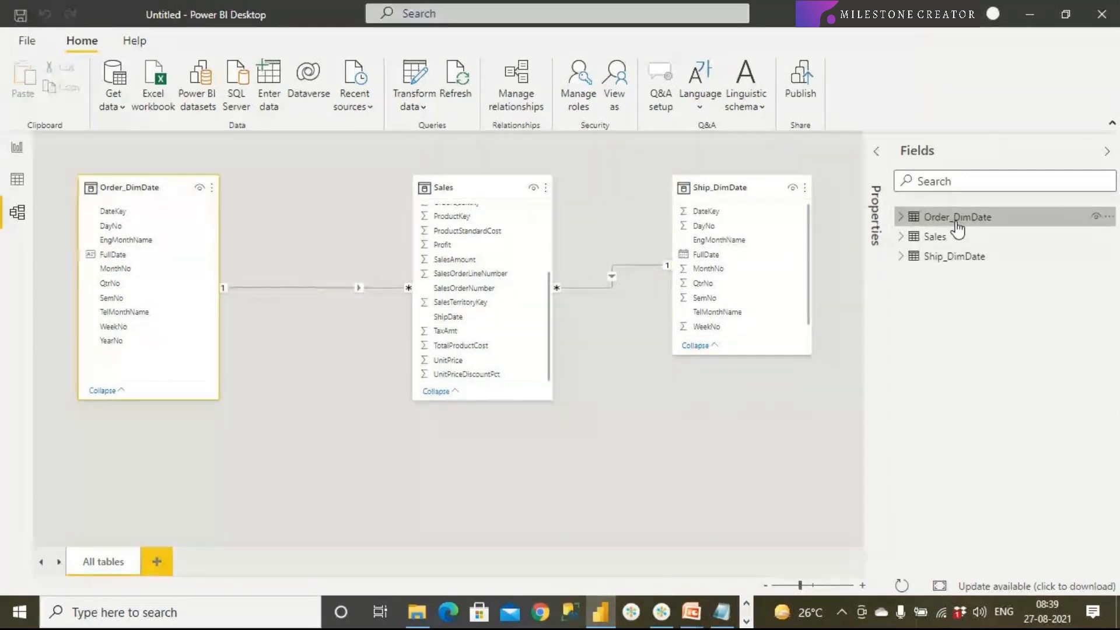
click(956, 259)
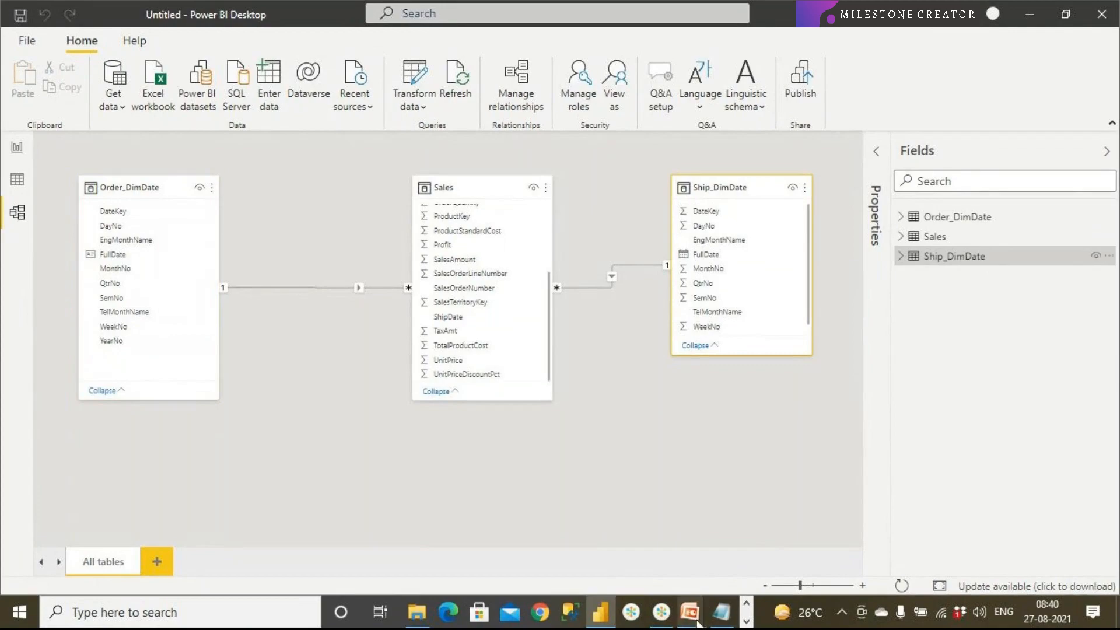
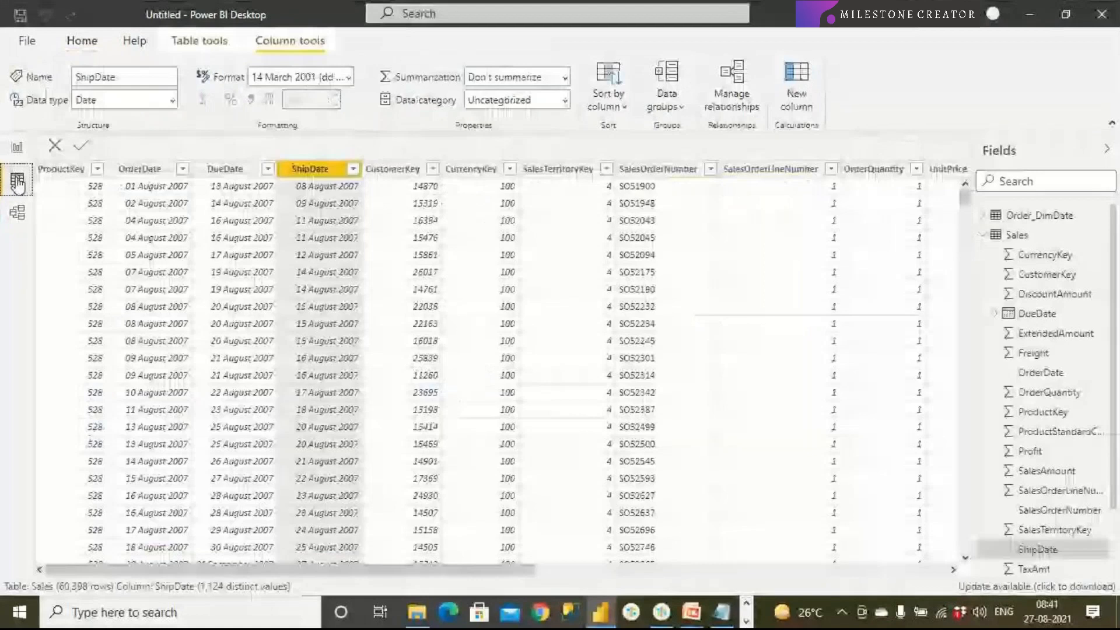
Delete the Ship_DimDate table from the data model.
click(991, 236)
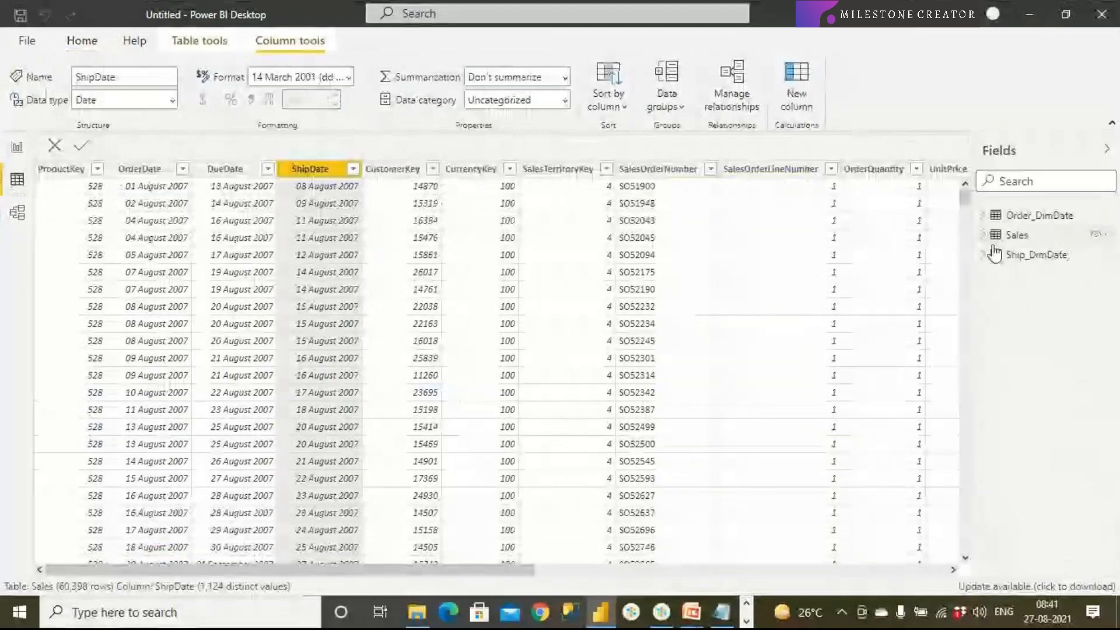
click(1015, 256)
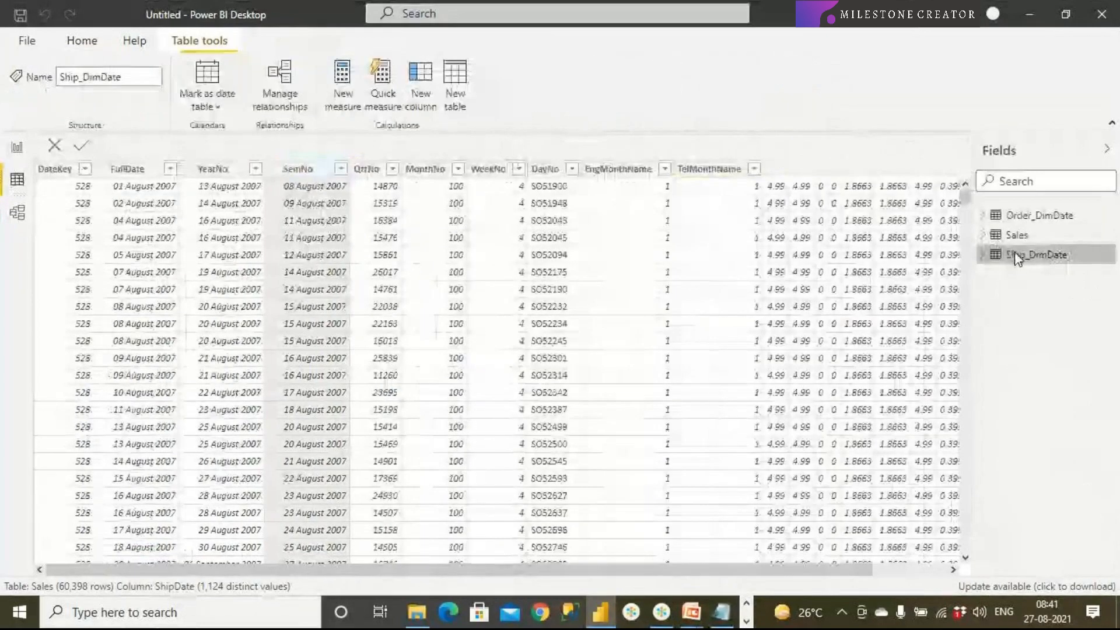
right_click(1014, 256)
mouse_move(909, 505)
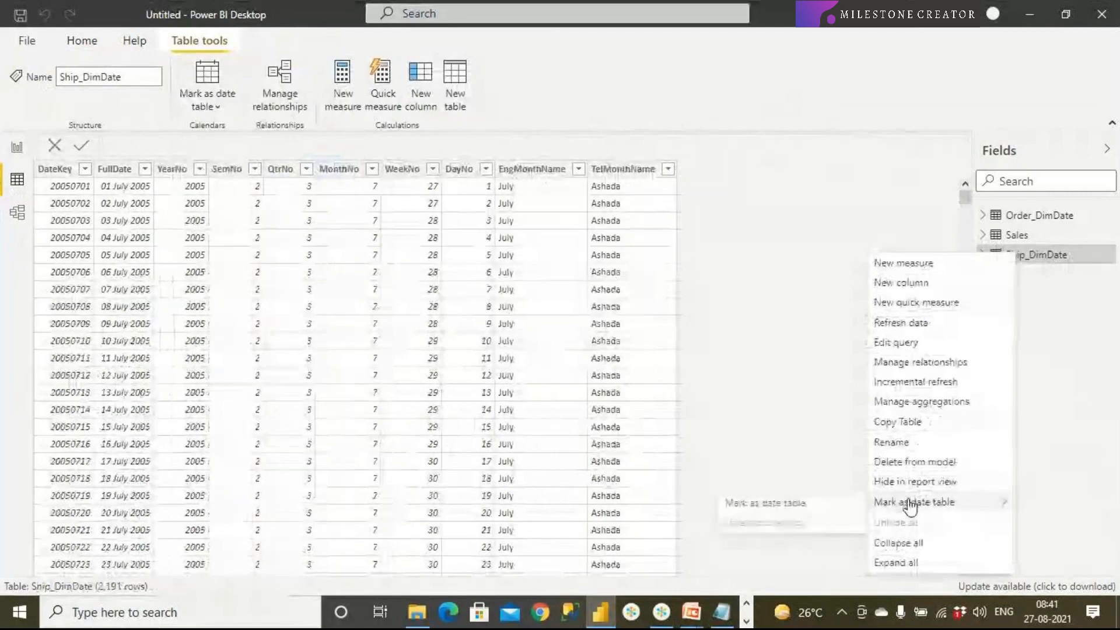
click(912, 466)
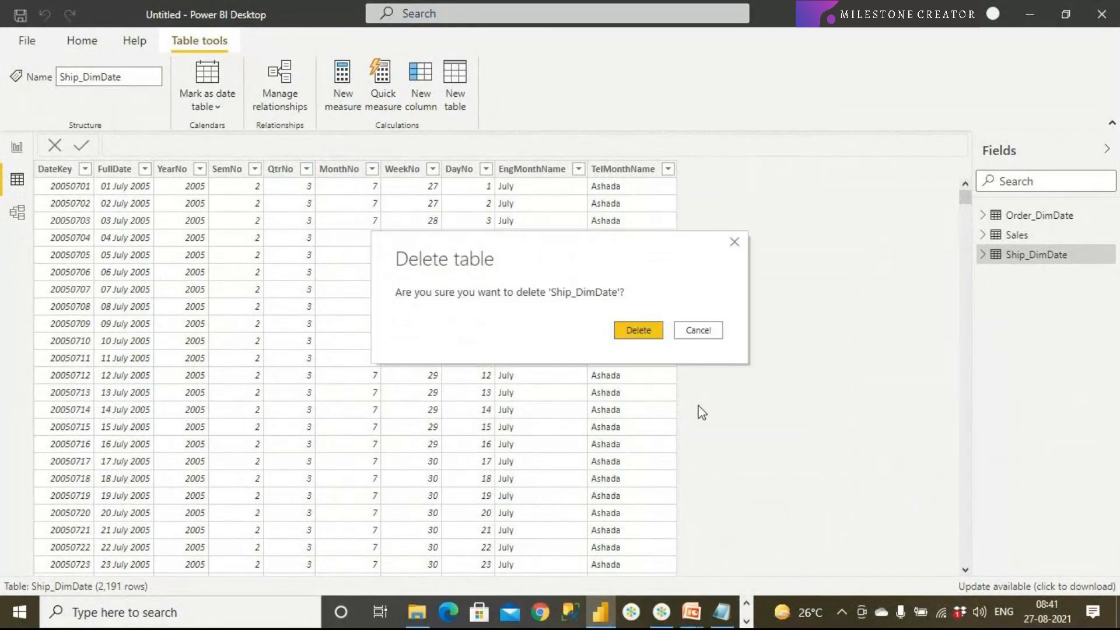
click(645, 330)
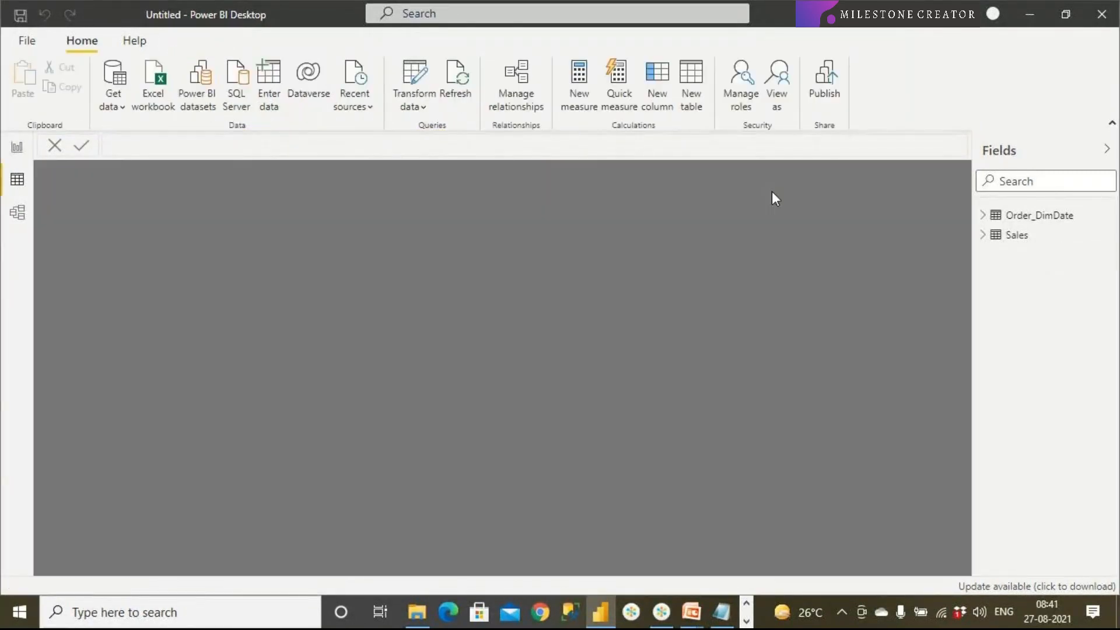
Rename the Order_DimDate table as DimDate.
click(1031, 224)
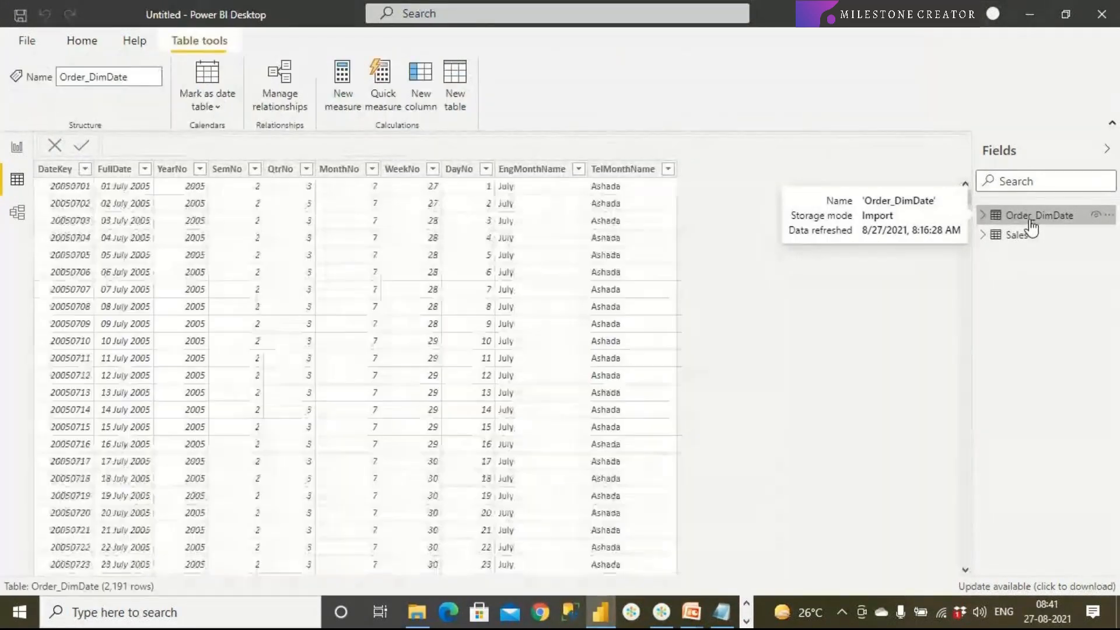
right_click(1030, 222)
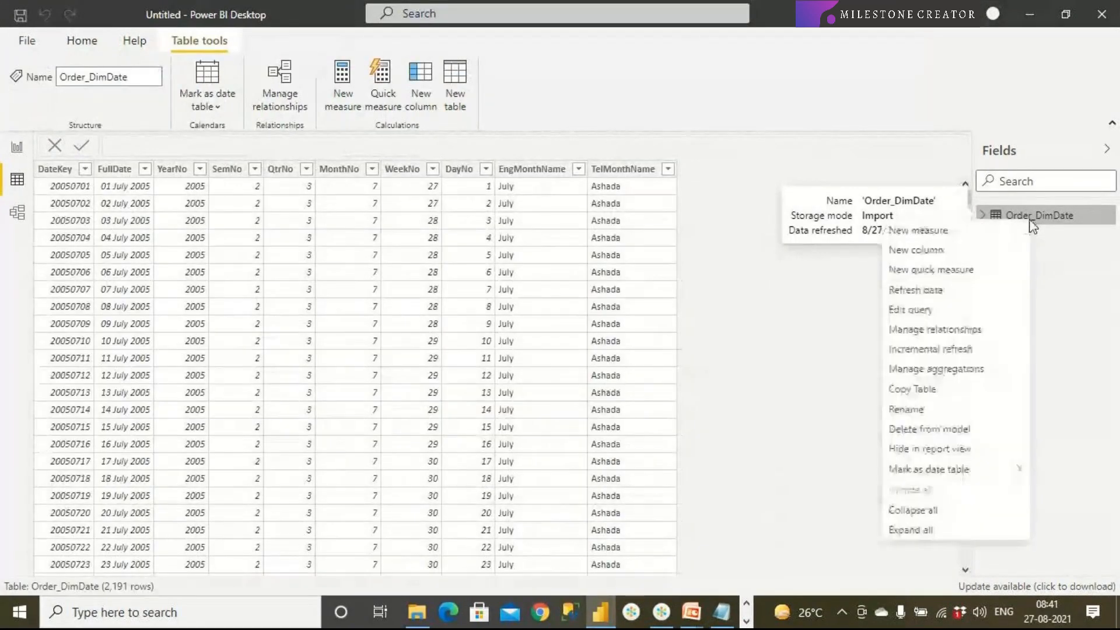
click(907, 409)
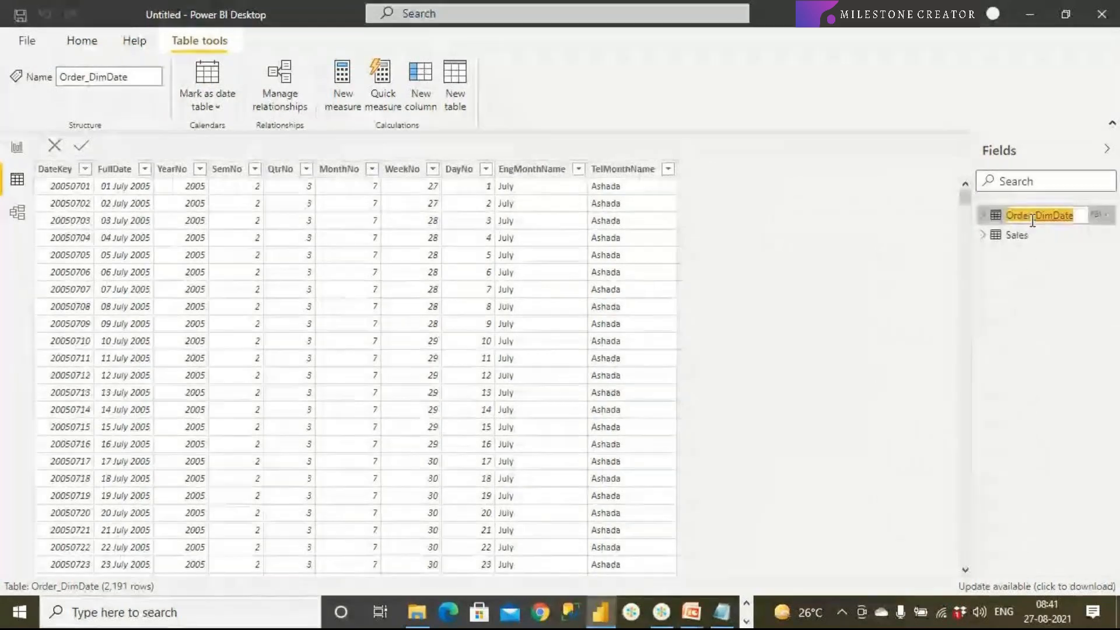
drag(987, 219, 988, 219)
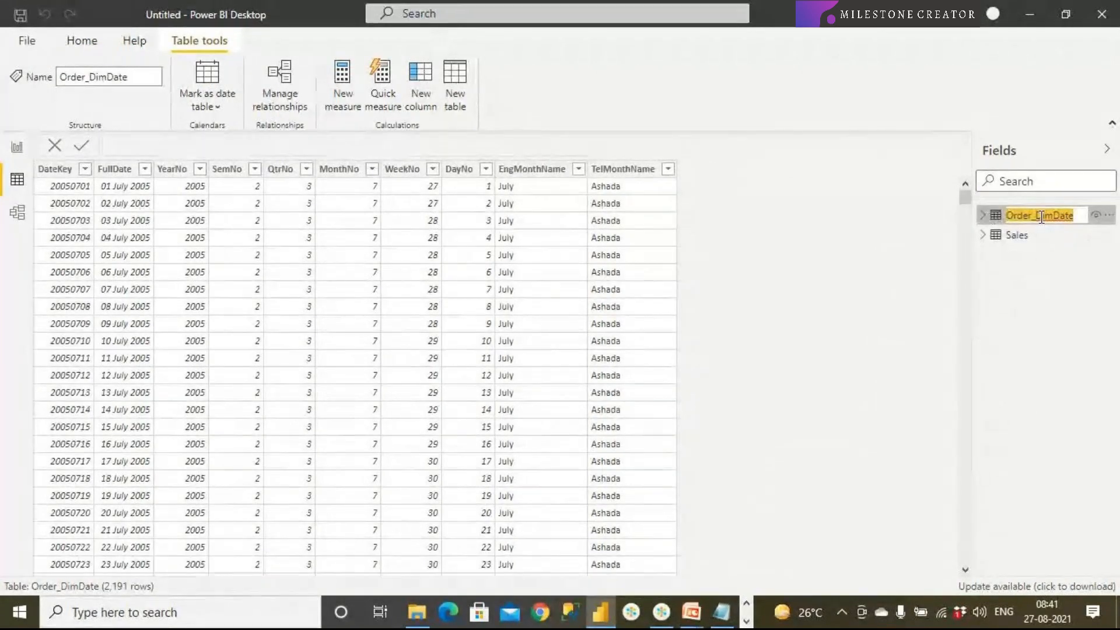
click(1040, 216)
key(BackSpace)
key(BackSpace)
key(BackSpace)
key(BackSpace)
key(BackSpace)
key(BackSpace)
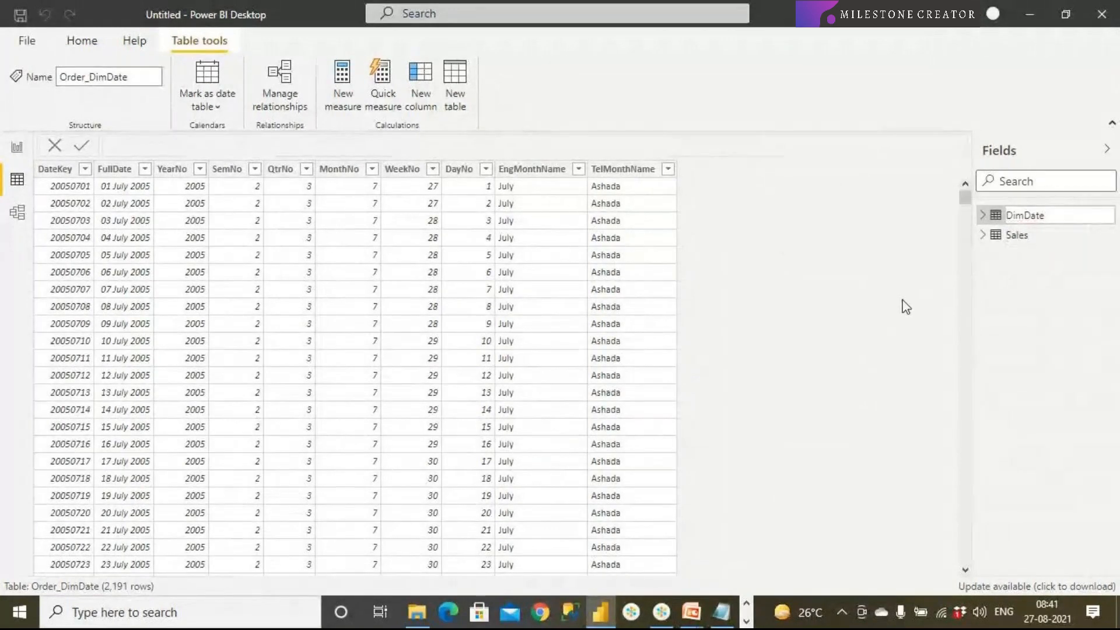
click(20, 149)
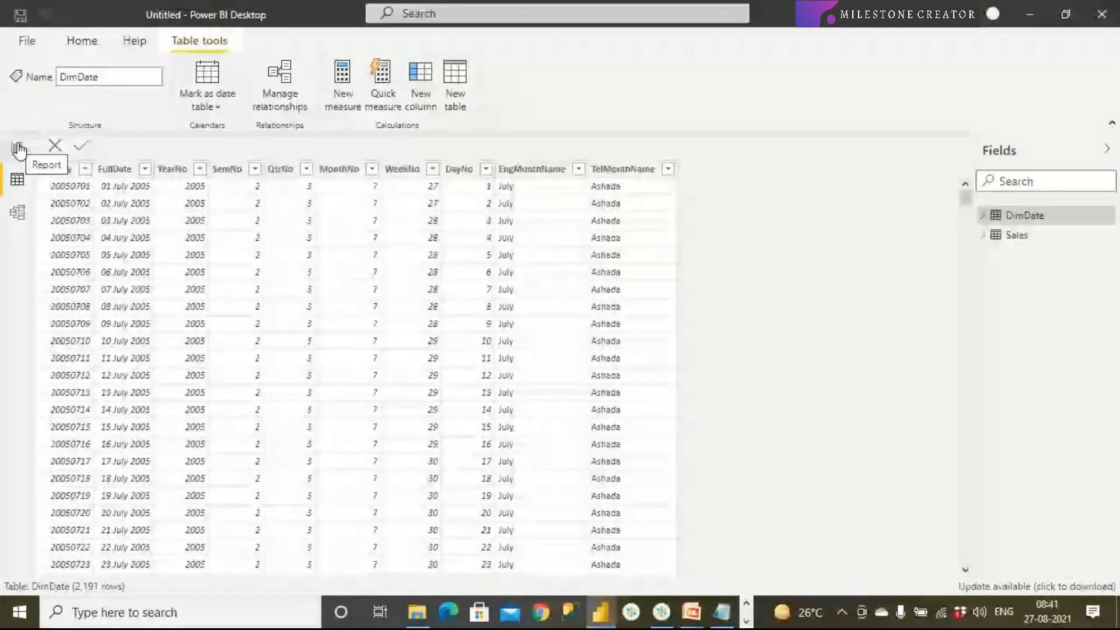
Delete the broken second table visual from Page 2 of the report, check Page 1 and return to Page 2.
click(18, 151)
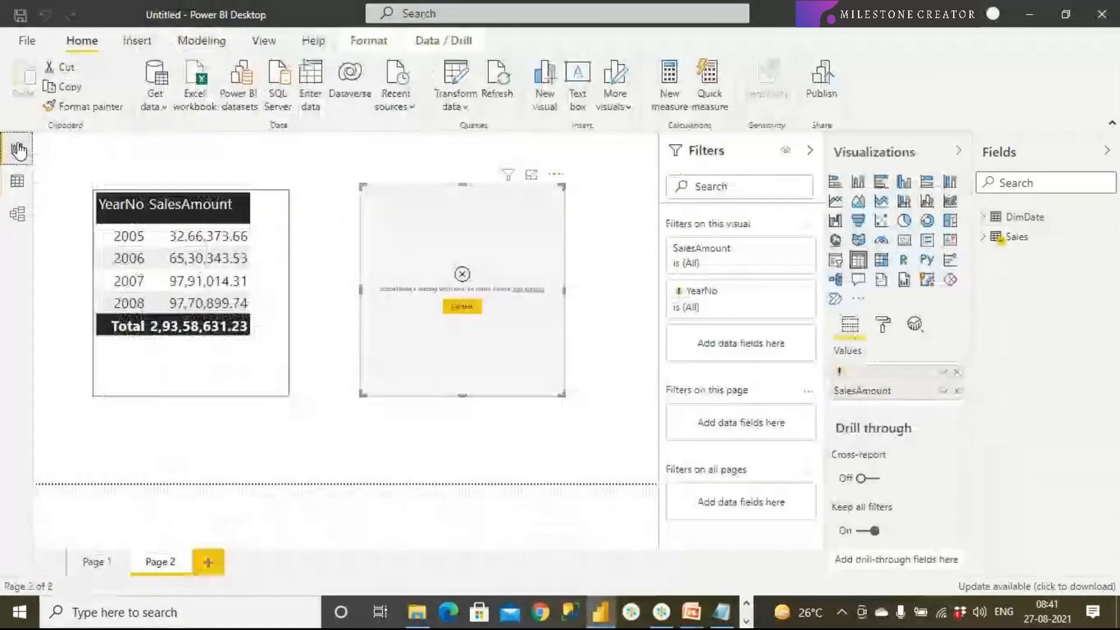
click(556, 174)
key(Escape)
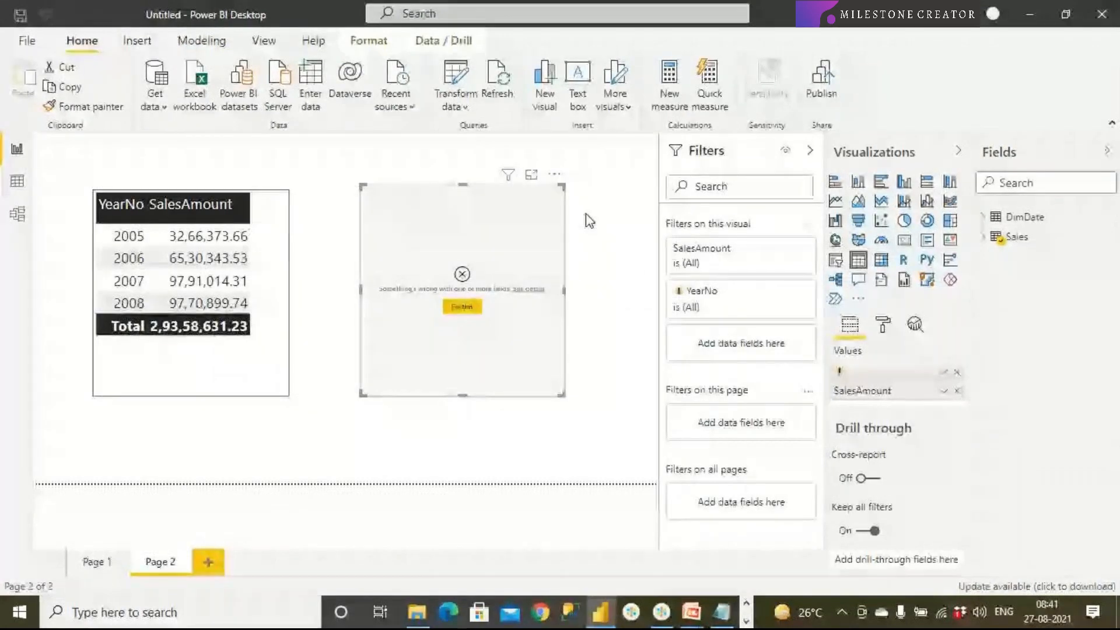
key(Delete)
click(107, 560)
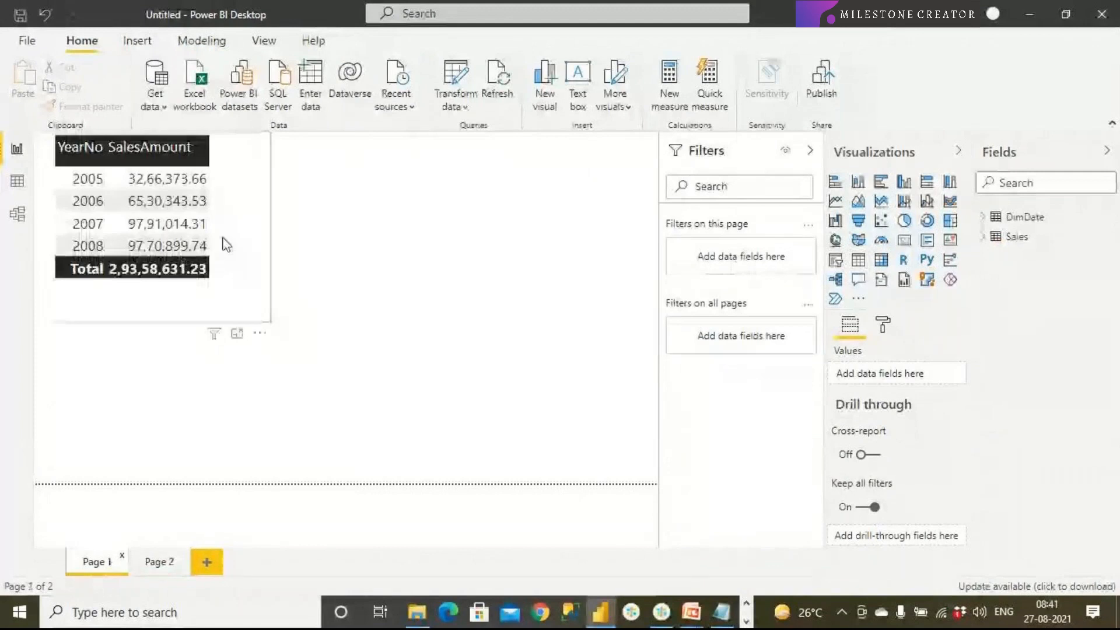
click(158, 561)
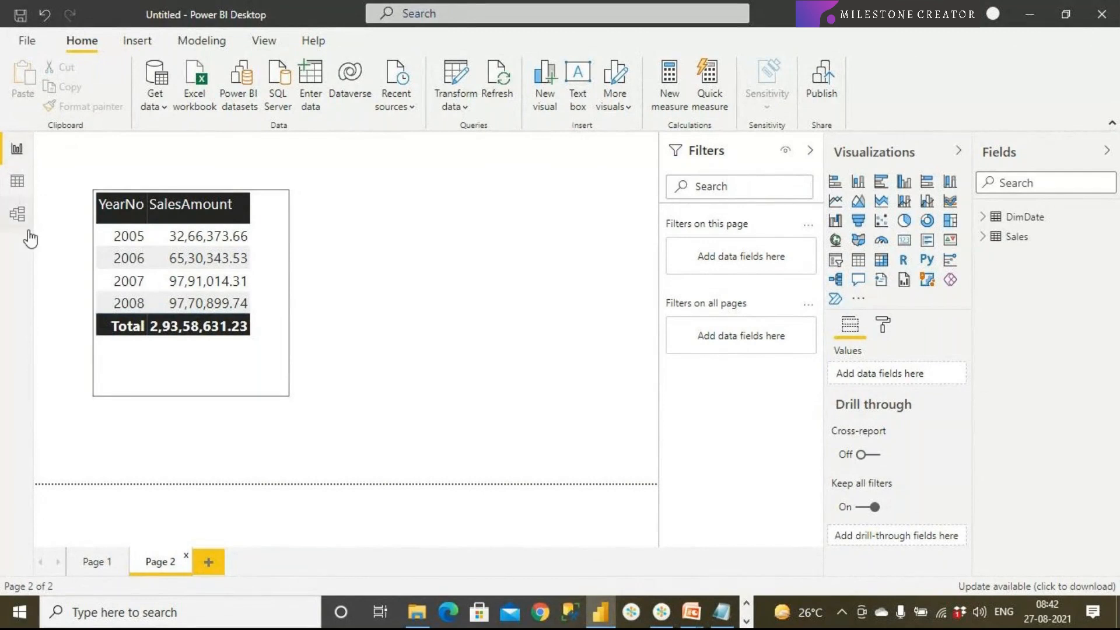
Lengthen the Sales table card in the model view so that more of its fields fit.
click(20, 215)
click(555, 398)
drag(564, 406, 593, 441)
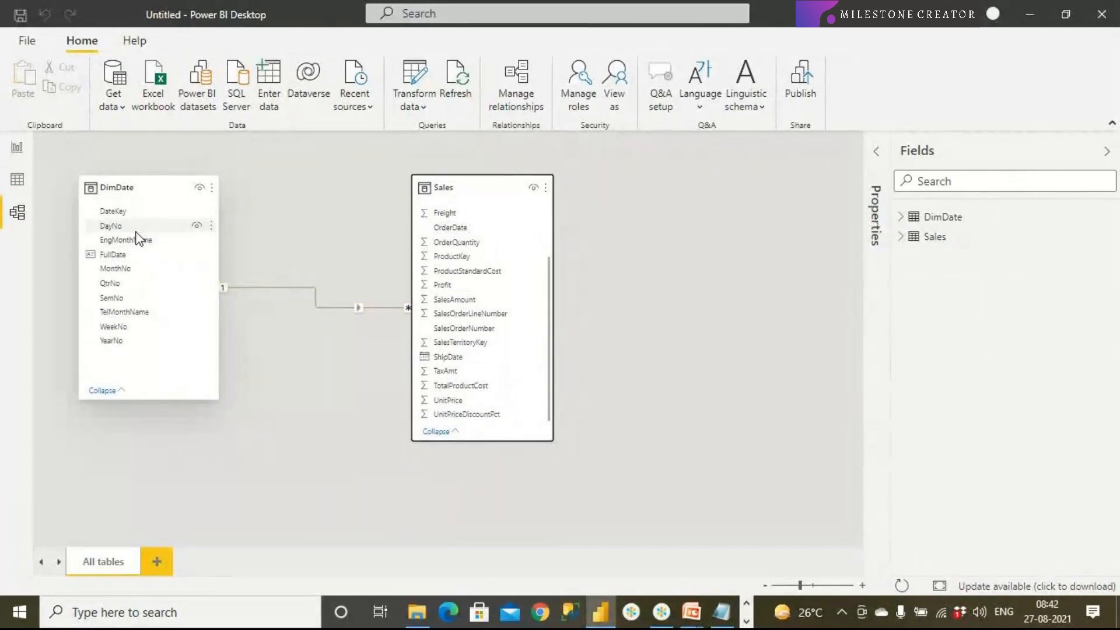
Create a new measure named ShipDateyearWiseSalesAmt in the DimDate table from the report view.
click(17, 149)
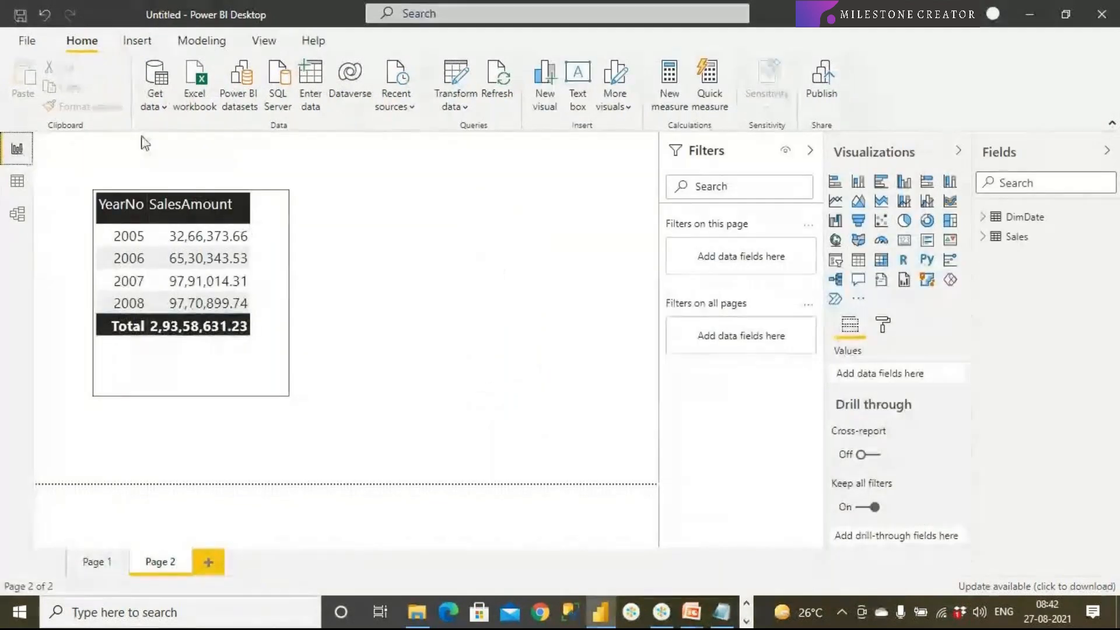
click(674, 109)
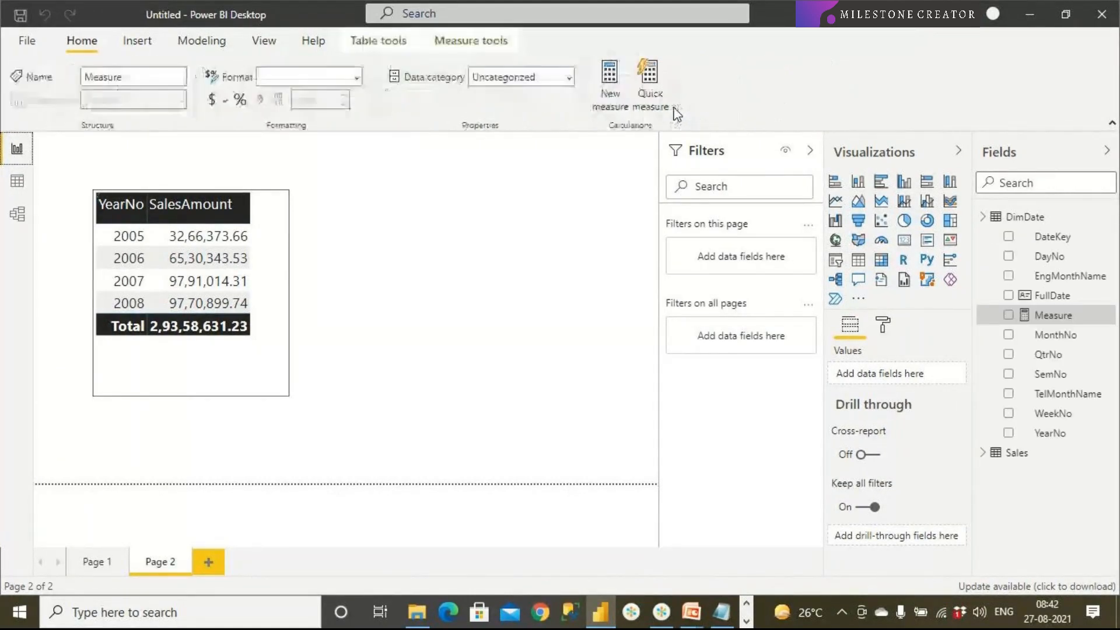
double_click(150, 145)
text(Ship)
text(Dateyea)
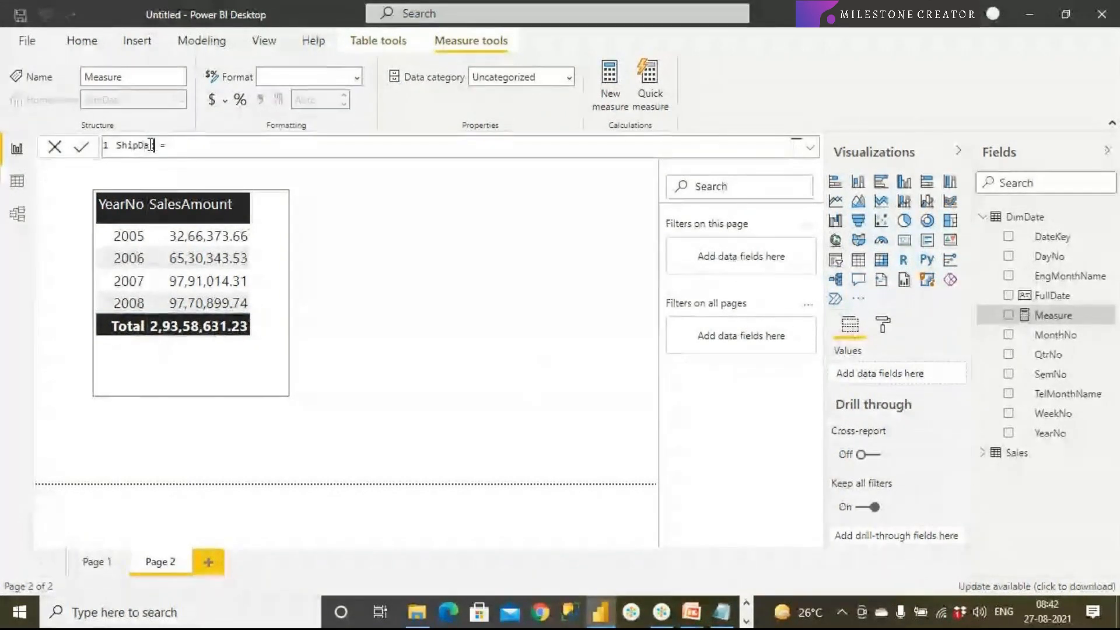
text(rWise)
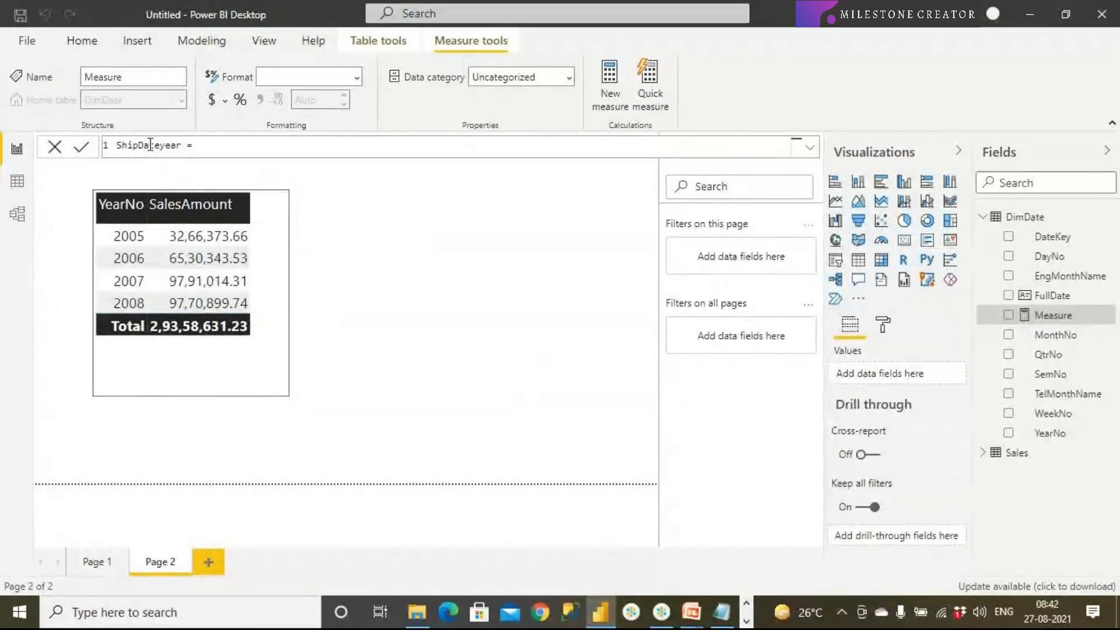
text(SalesAmt)
Check the USERELATIONSHIP example on the PowerPoint slide and begin the Power BI measure's formula with CALCULATE(SUM(Sales[SalesAmount]), as its expression.
click(692, 611)
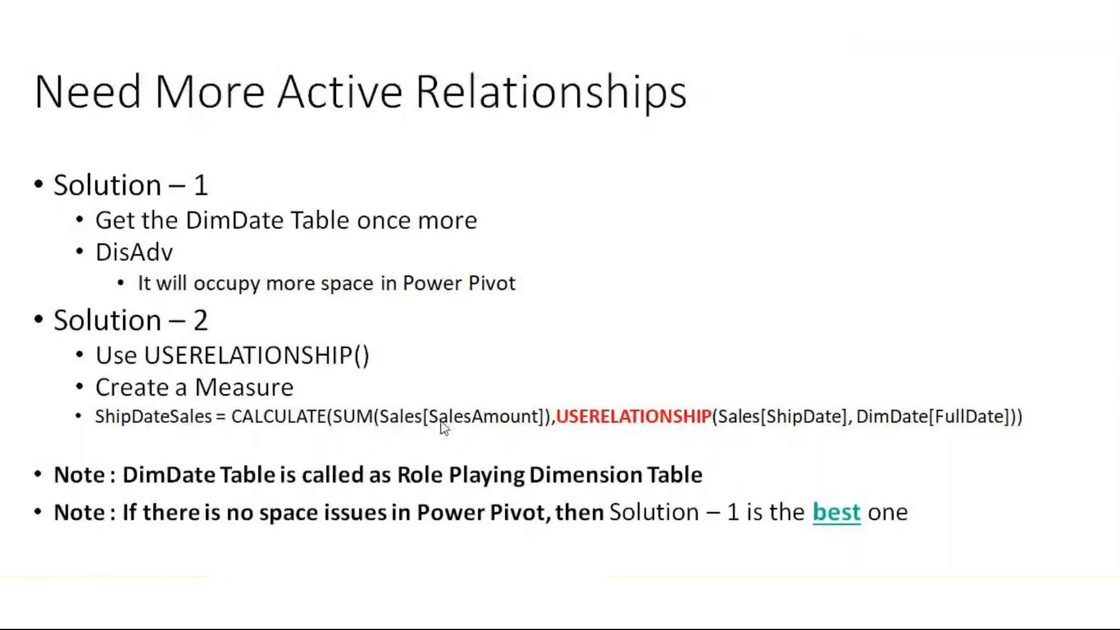
key(alt+Tab)
click(274, 150)
text(Cal)
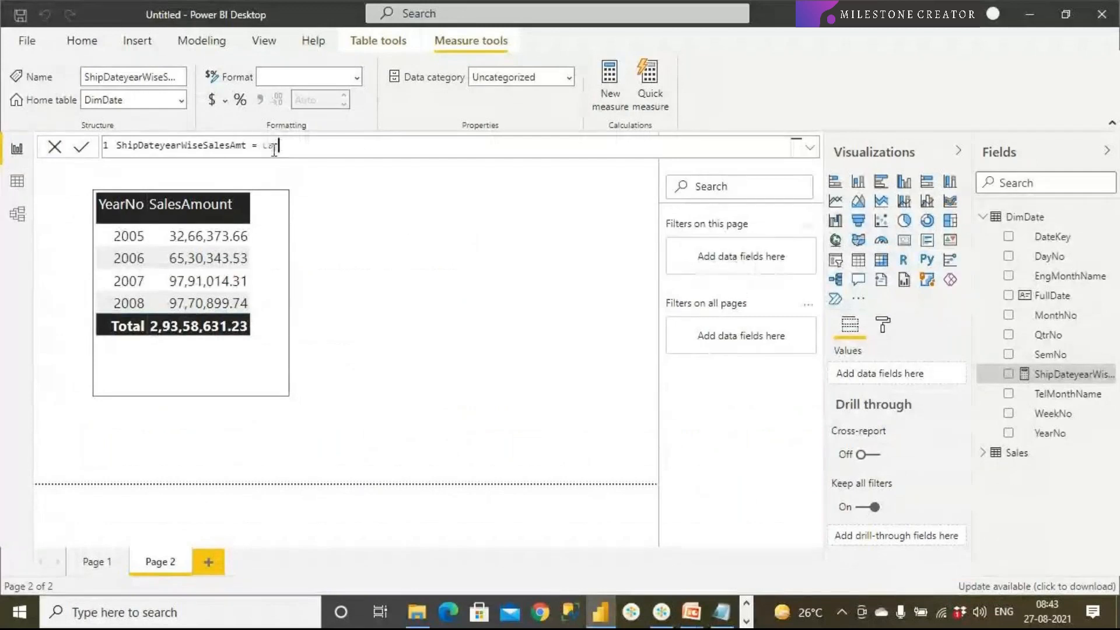
key(Tab)
text((Sum)
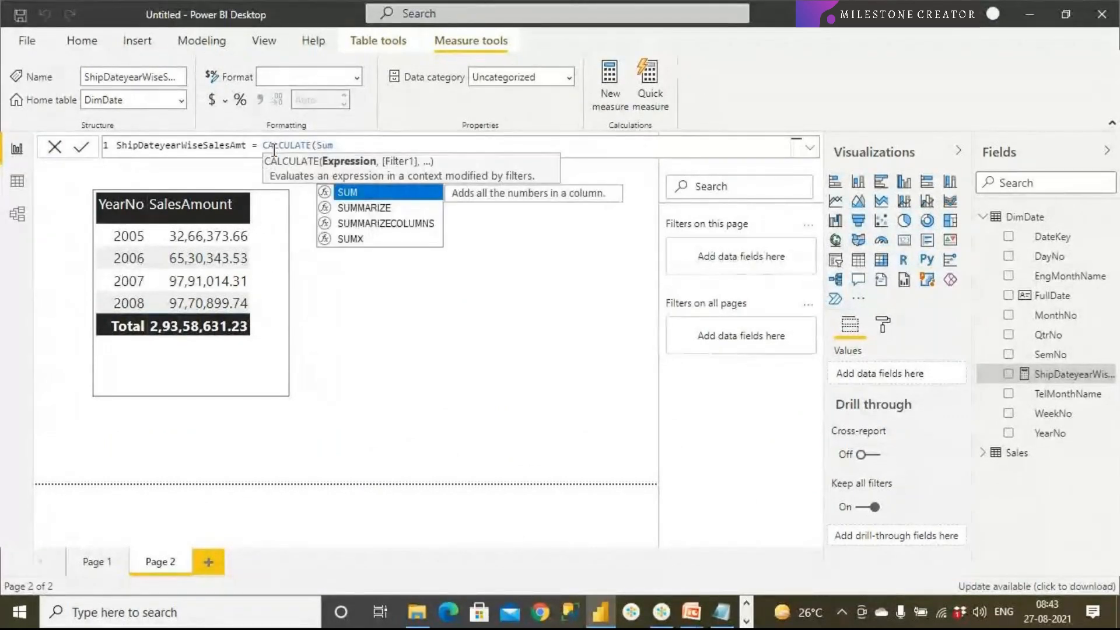
key(Tab)
text(Sales)
text([SalesA)
key(Tab)
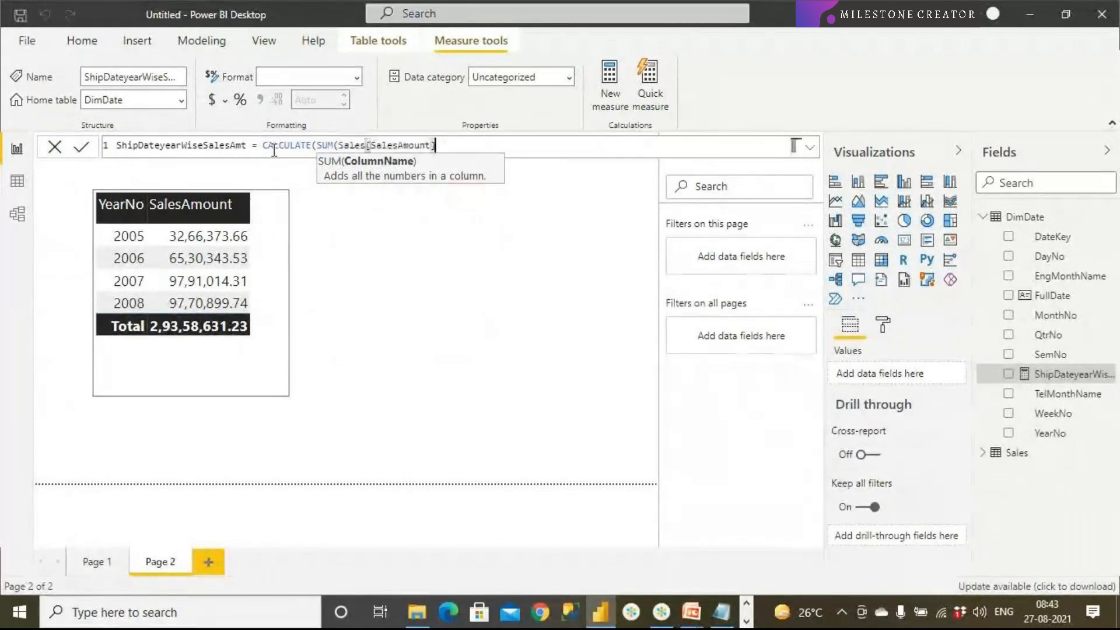
text(), )
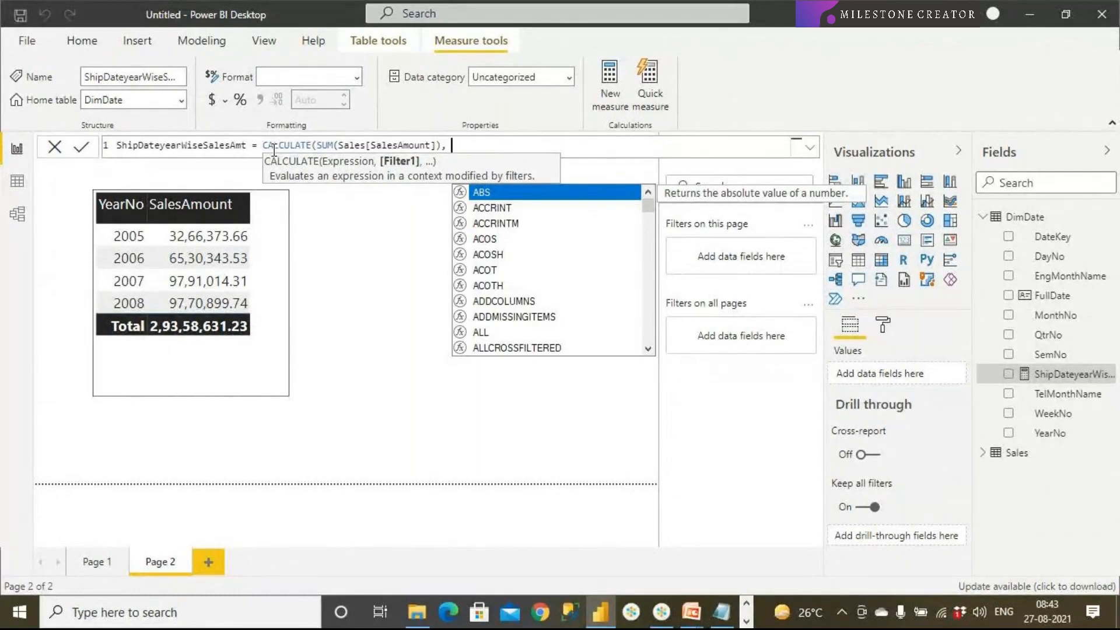
Complete the measure with the filter USERELATIONSHIP(Sales[ShipDate], DimDate[FullDate]) and commit the formula.
text(use)
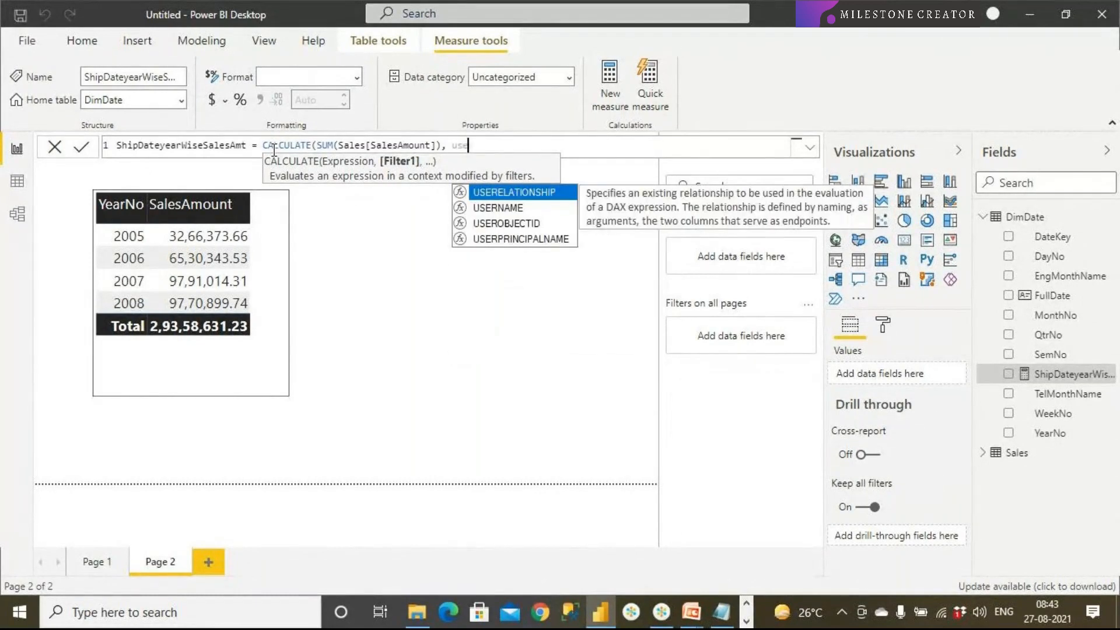
click(492, 196)
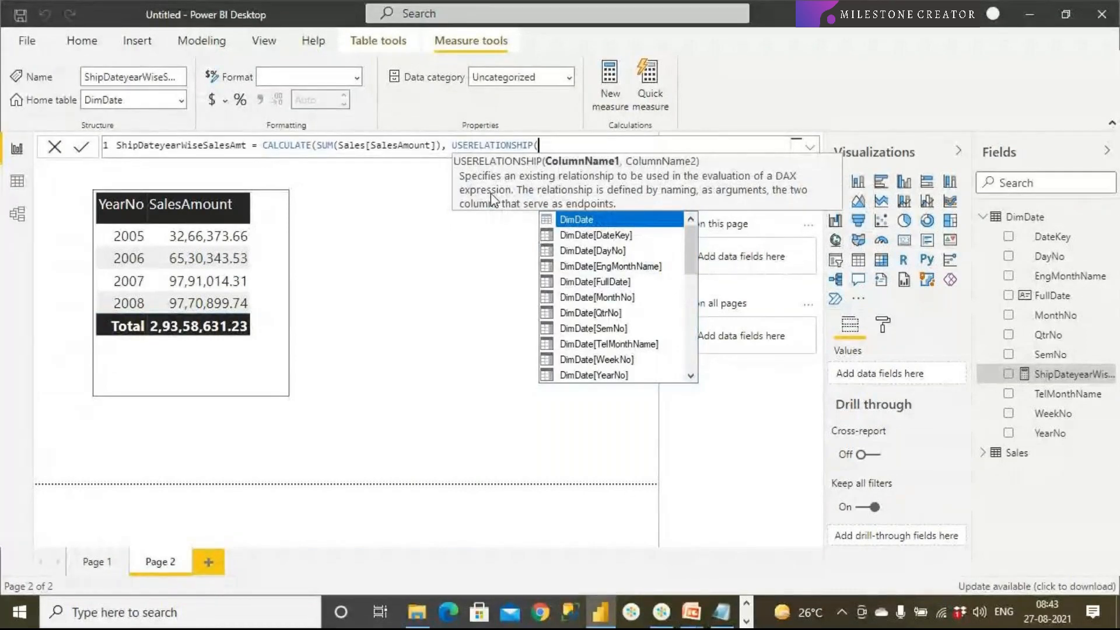
text(Ship)
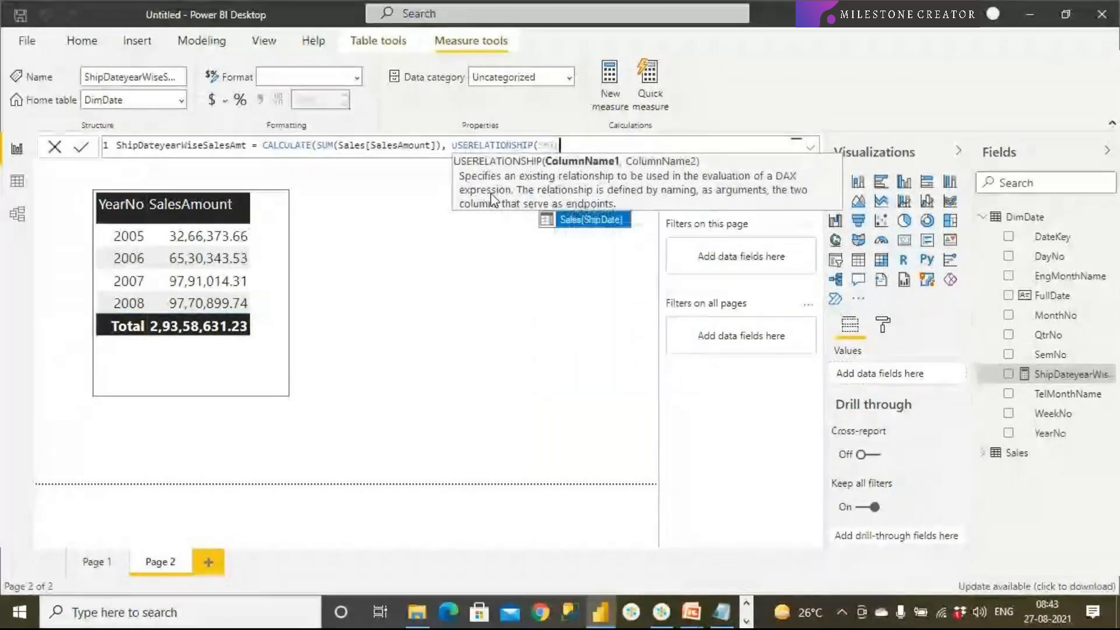
click(580, 220)
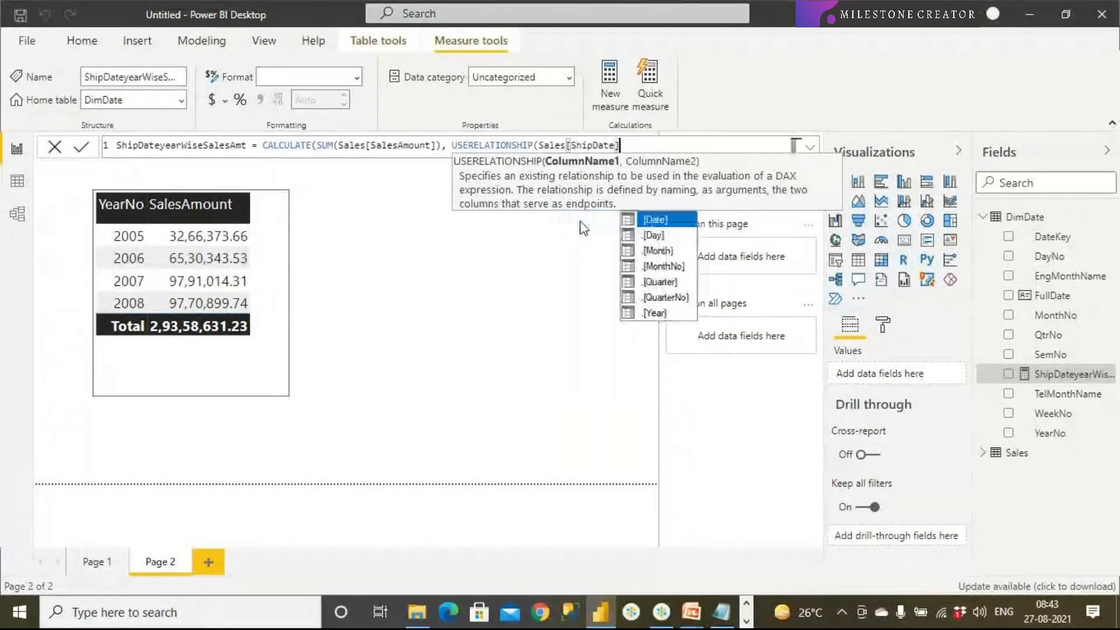
text(, Ful)
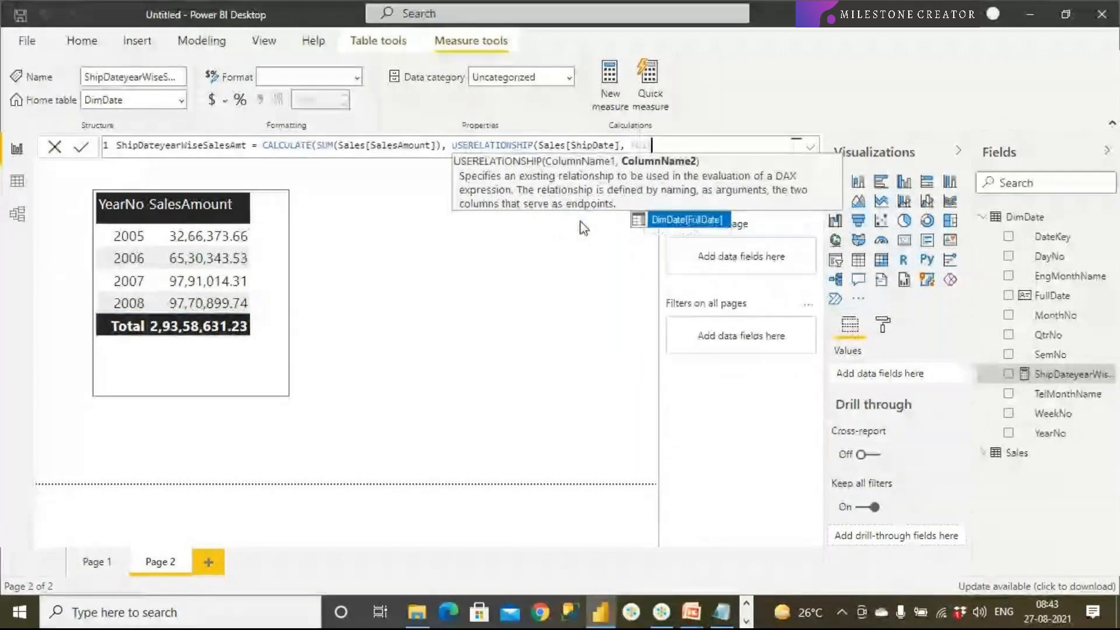
click(667, 220)
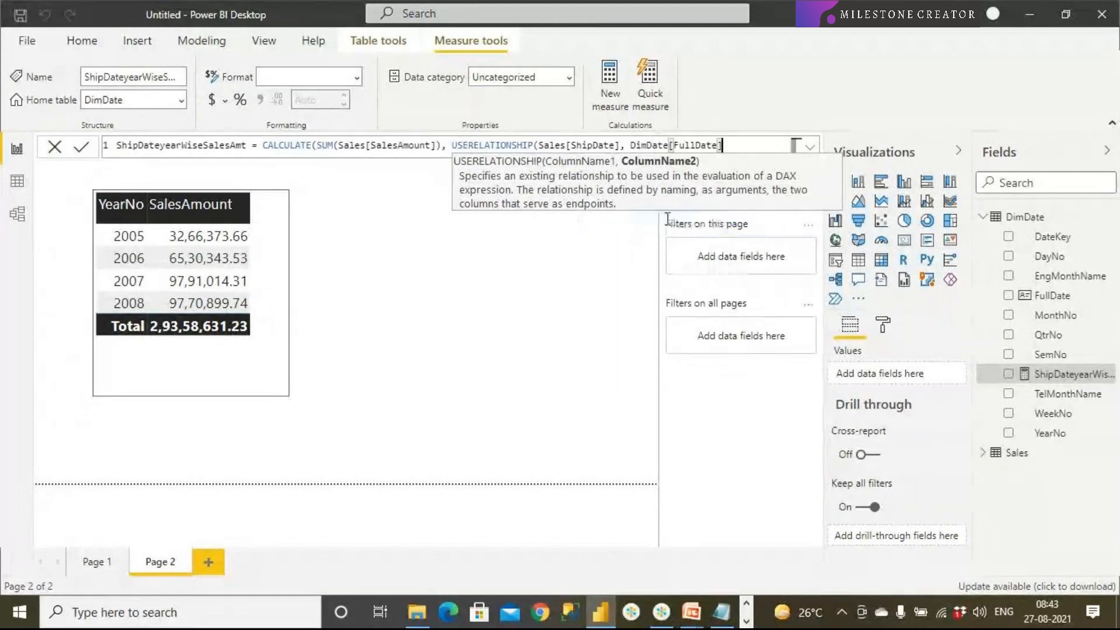
text())
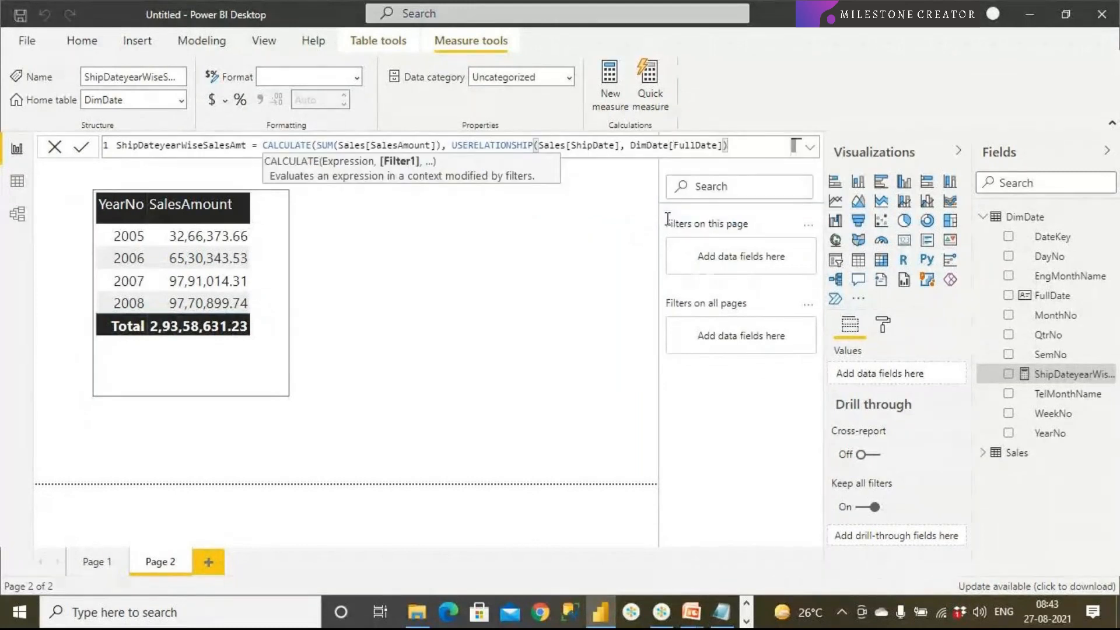
key(Return)
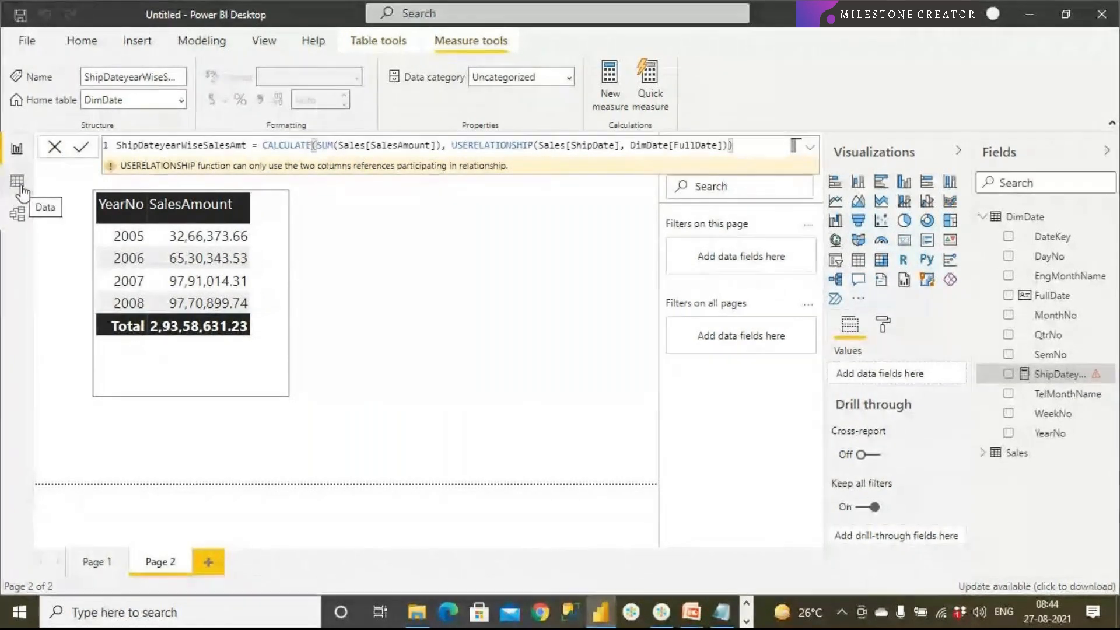
Create a relationship in the model view from FullDate in DimDate to ShipDate in Sales.
click(18, 181)
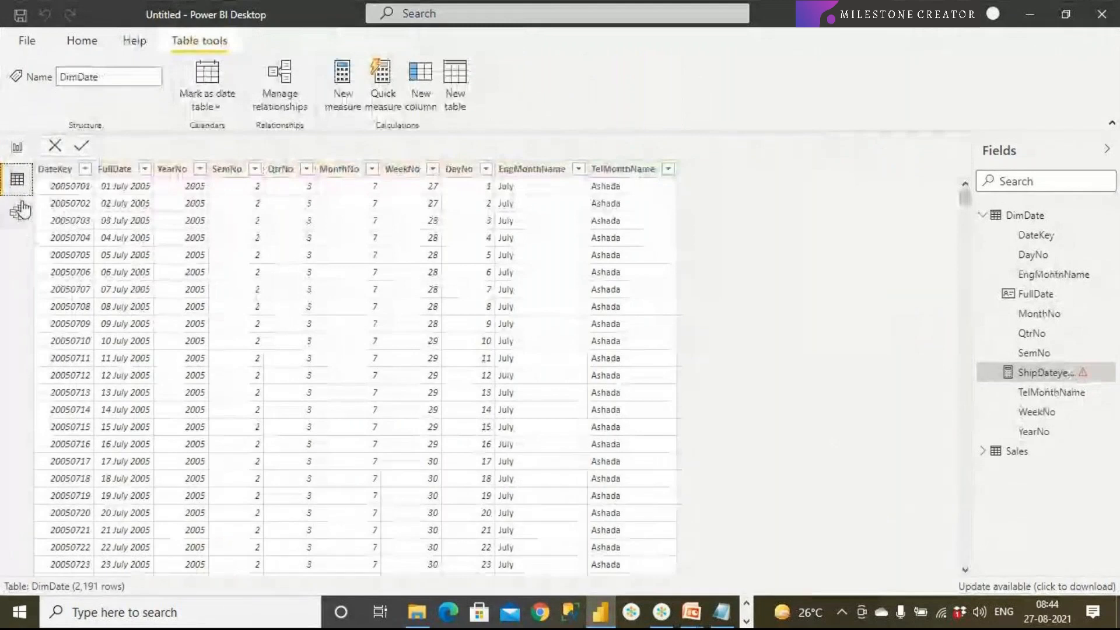
click(18, 212)
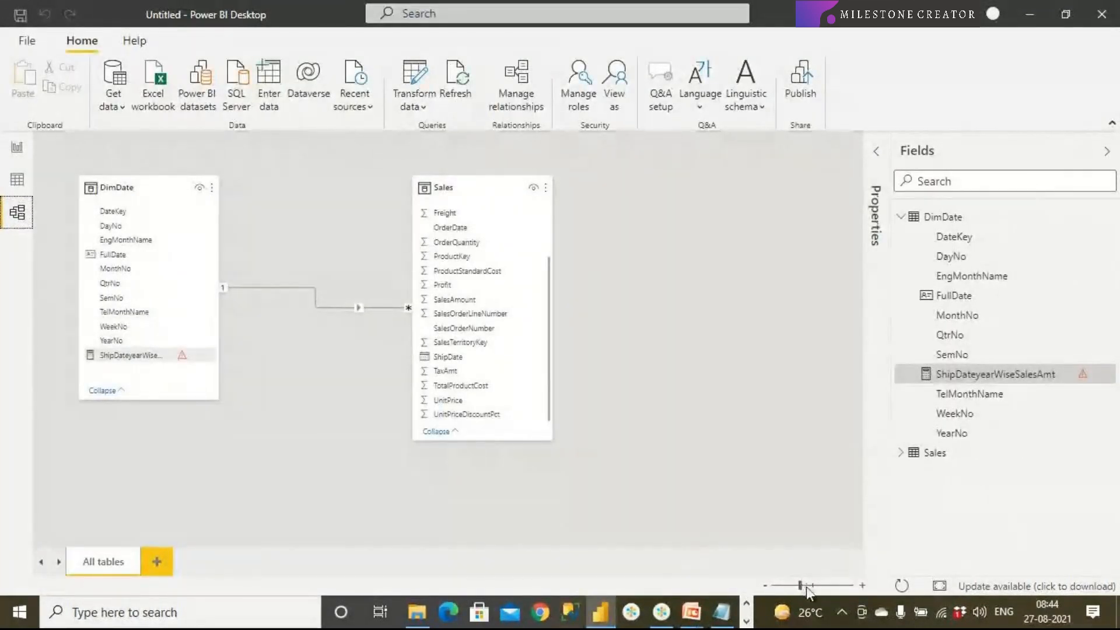
drag(800, 584, 810, 586)
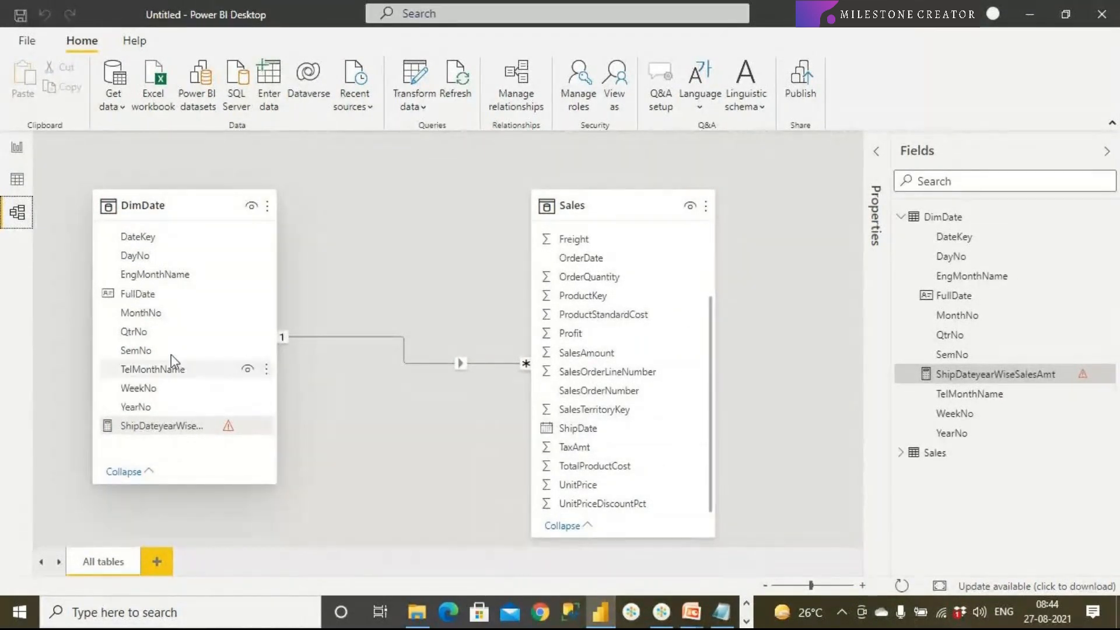
drag(147, 294, 591, 438)
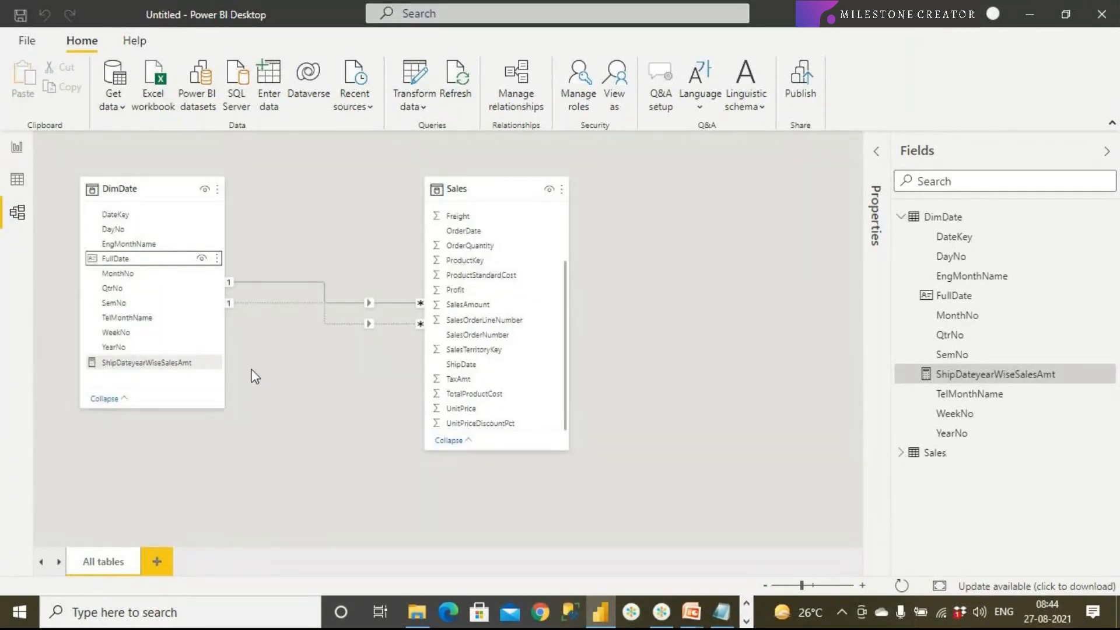
Add a second table visual to Page 2 of the report beside the existing one, showing YearNo and ShipDateyearWiseSalesAmt.
click(17, 149)
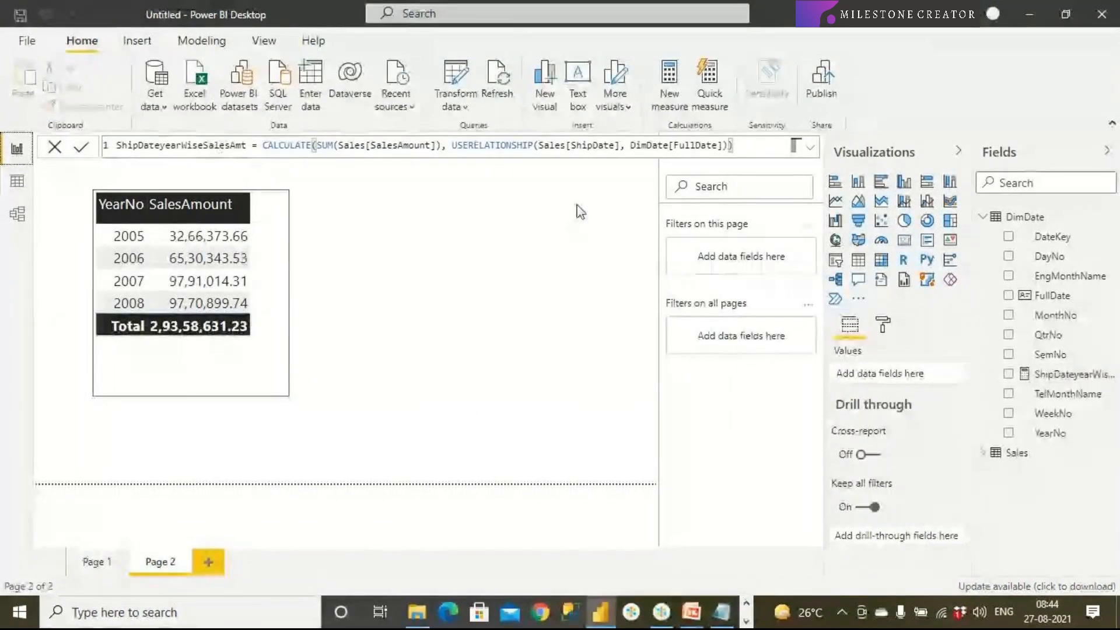
click(751, 150)
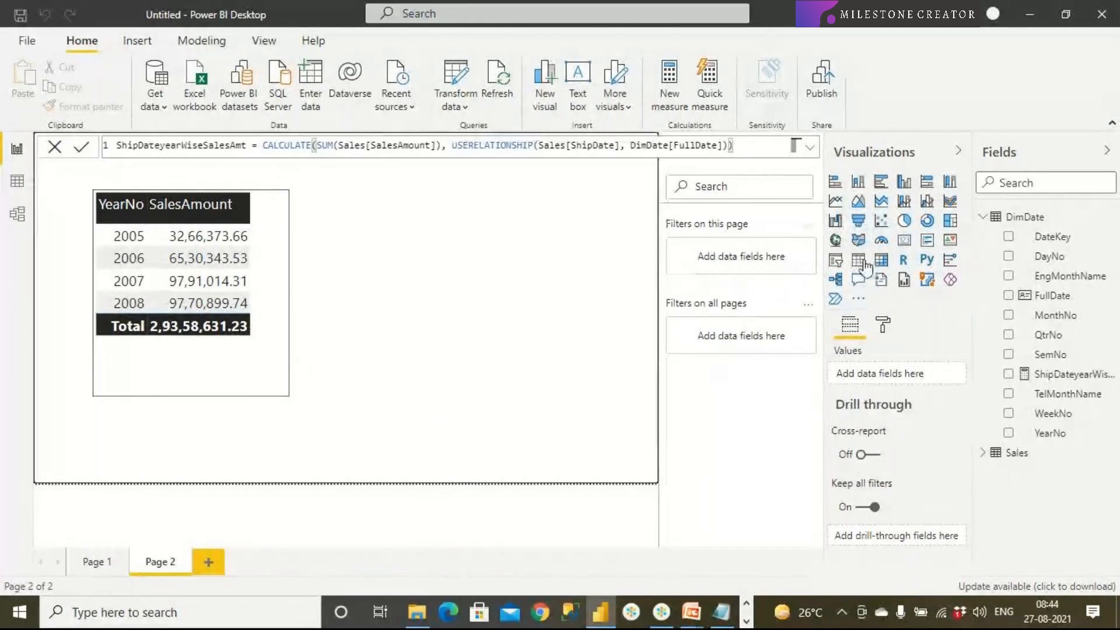
drag(253, 449, 550, 382)
drag(446, 271, 449, 287)
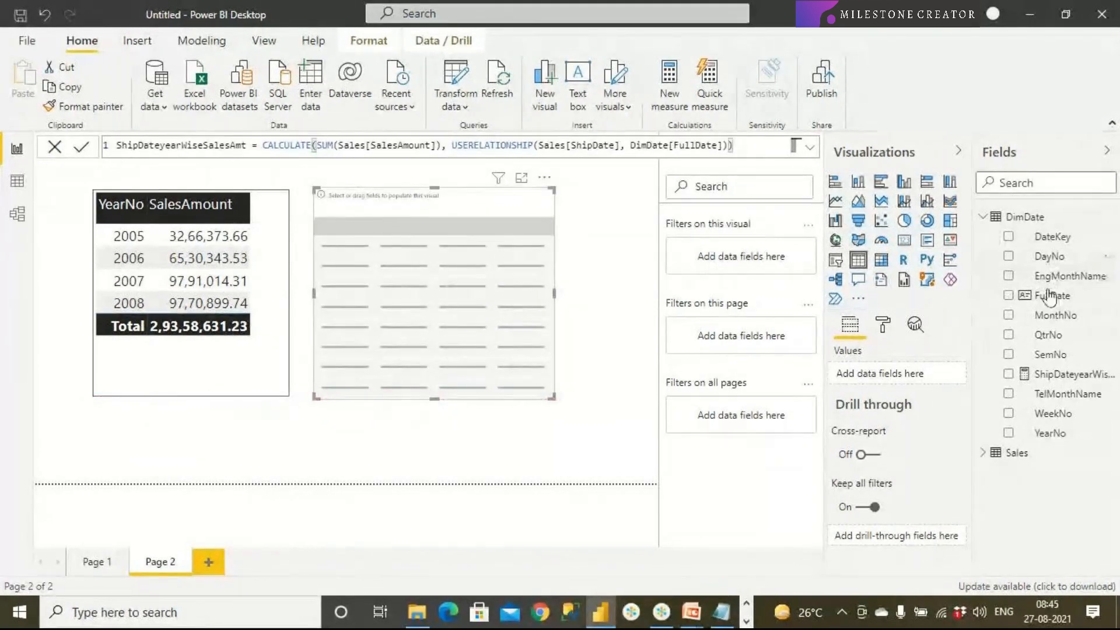
drag(1049, 431, 468, 306)
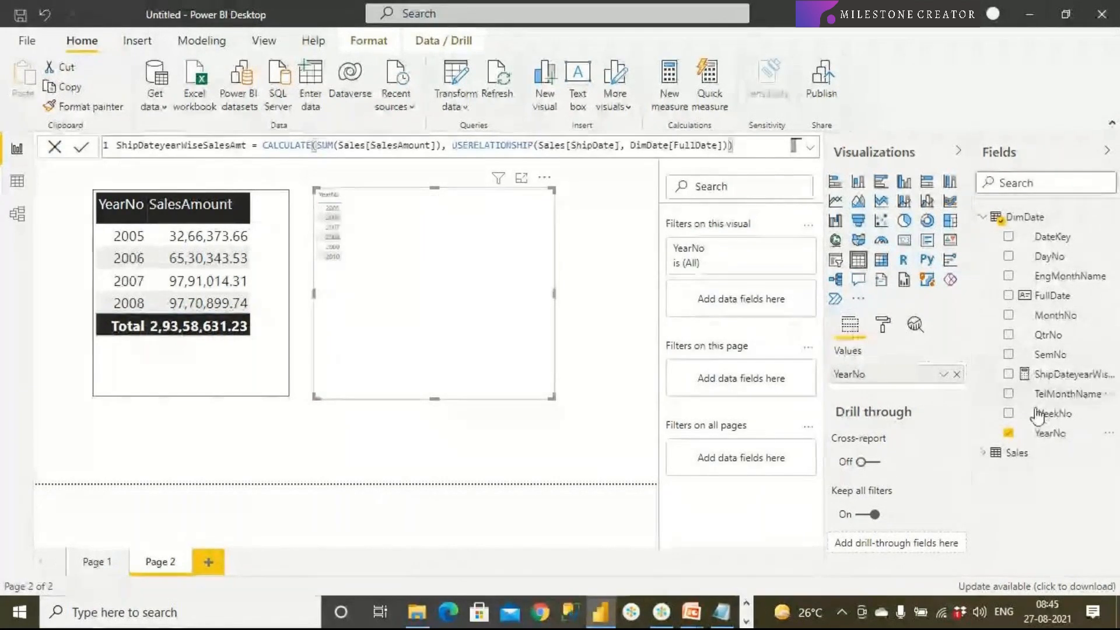
drag(1047, 373, 463, 281)
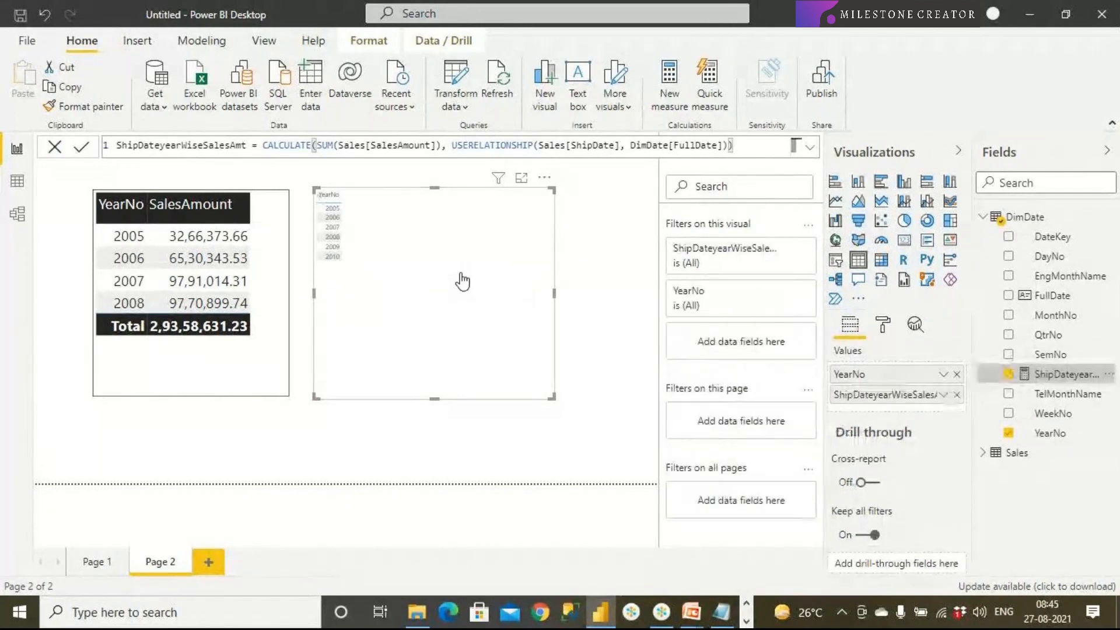
Copy the formatting of the SalesAmount table visual onto the new ShipDateyearWiseSalesAmt table visual with the format painter.
click(274, 317)
click(112, 110)
click(415, 347)
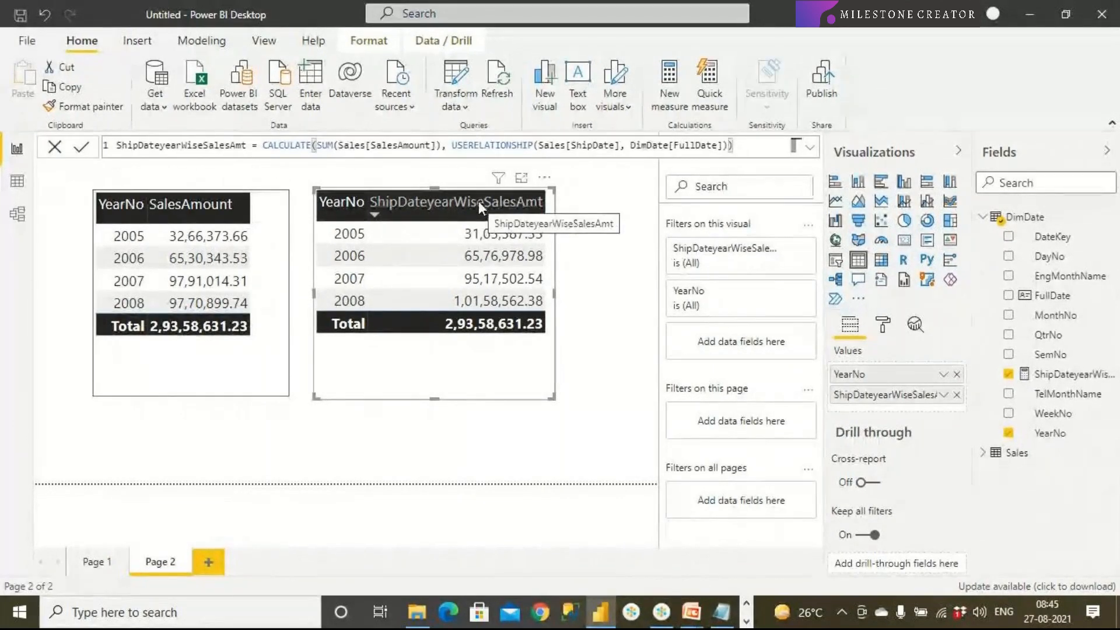
Examine the relationships between DimDate and Sales in the model view and the SUM and USERELATIONSHIP parts of the measure's formula.
click(25, 187)
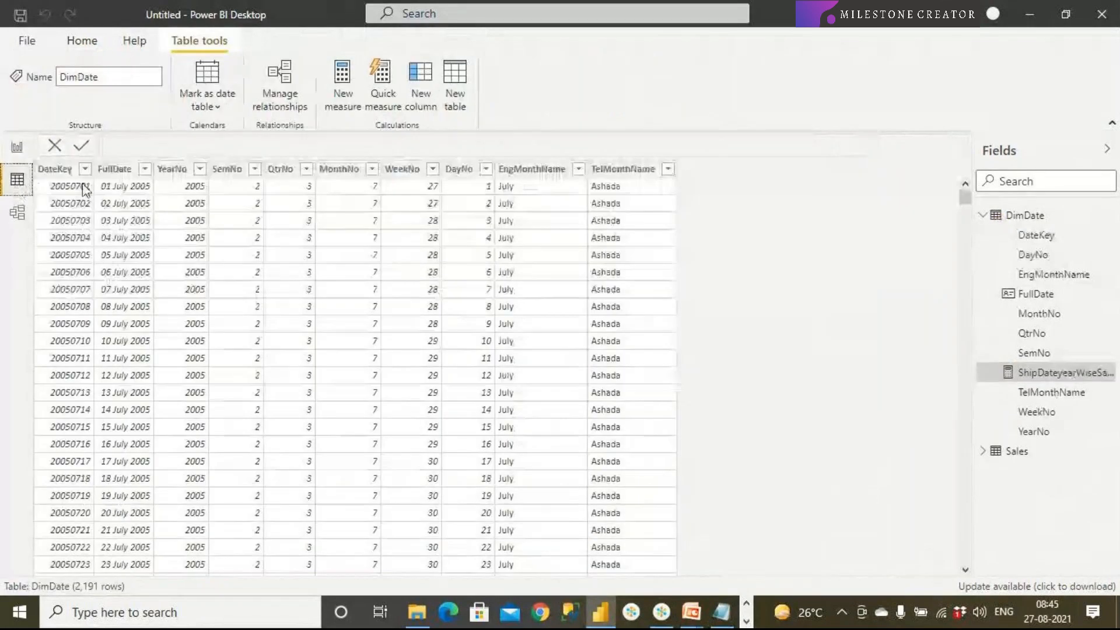
click(18, 214)
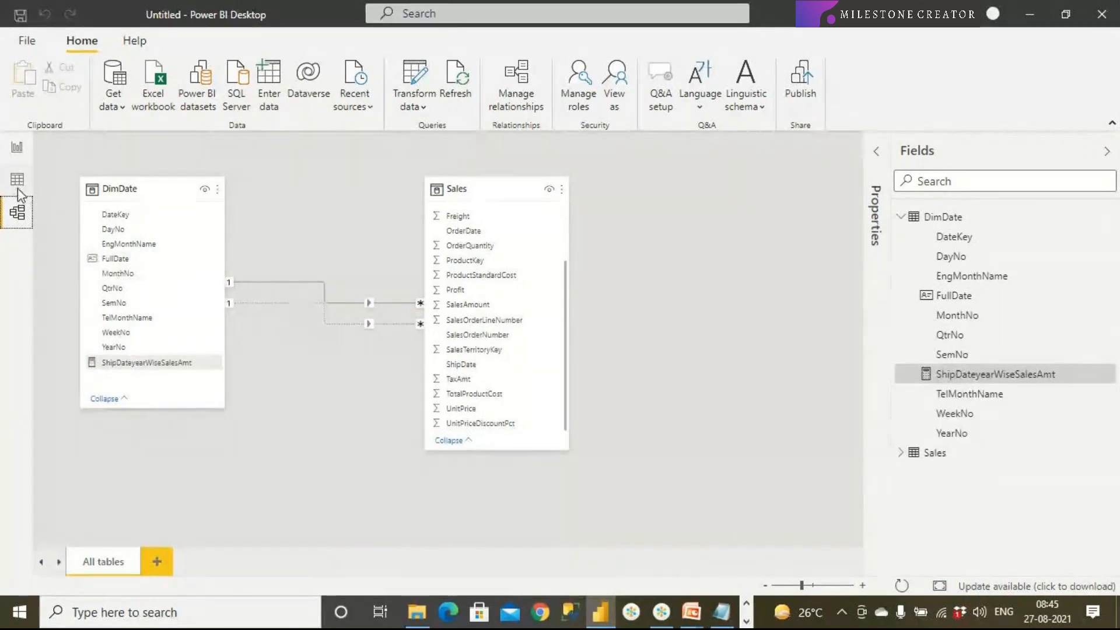
click(22, 152)
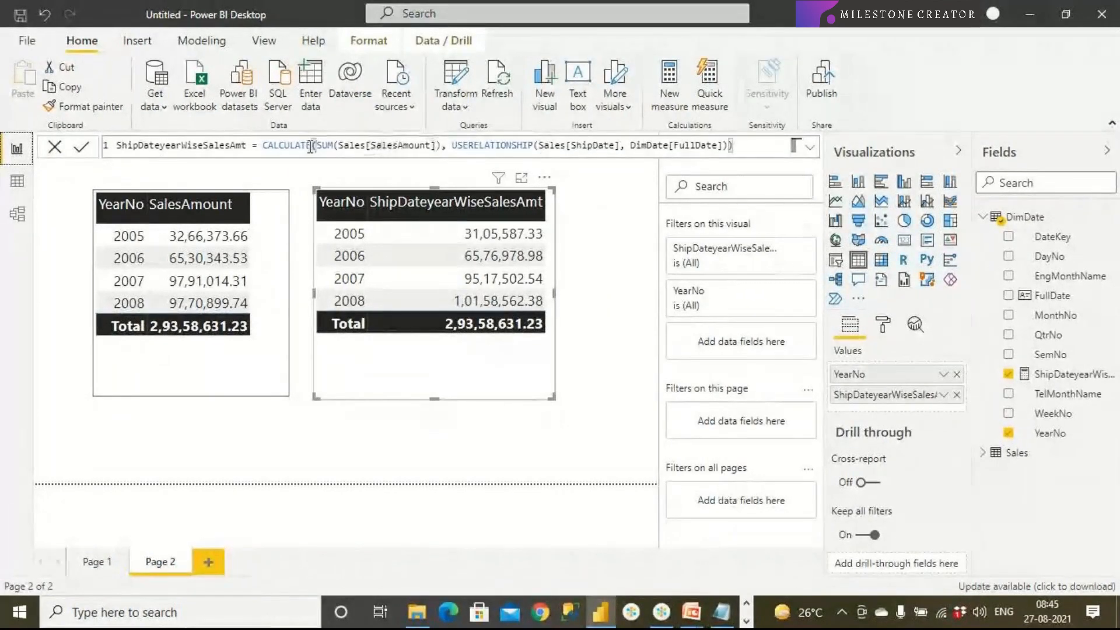
drag(453, 146, 729, 145)
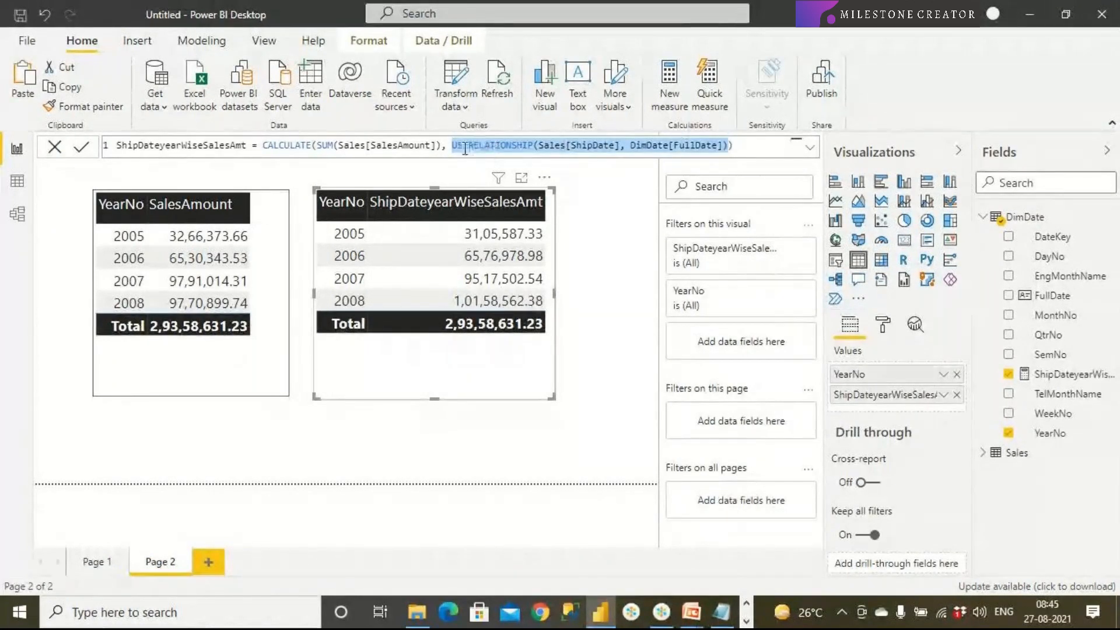
drag(449, 145, 316, 143)
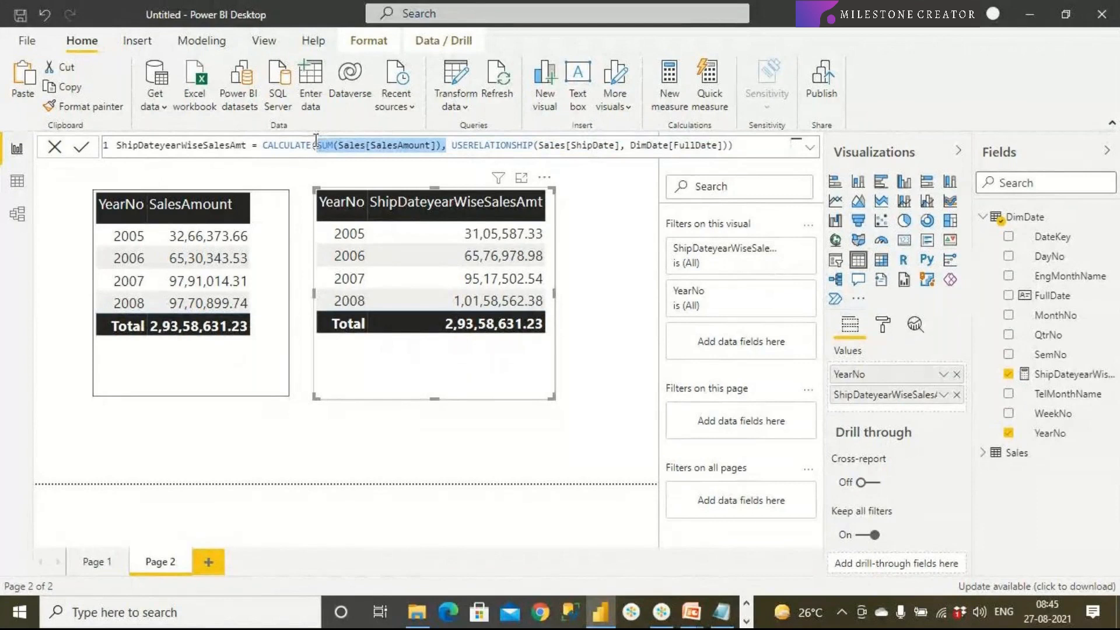
click(627, 385)
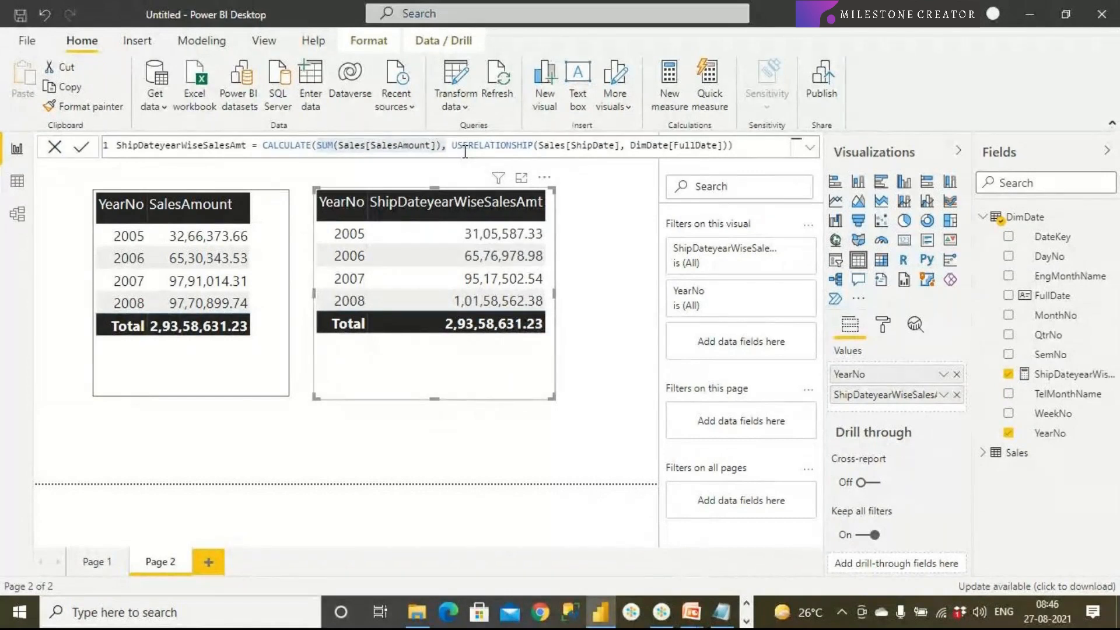
click(18, 181)
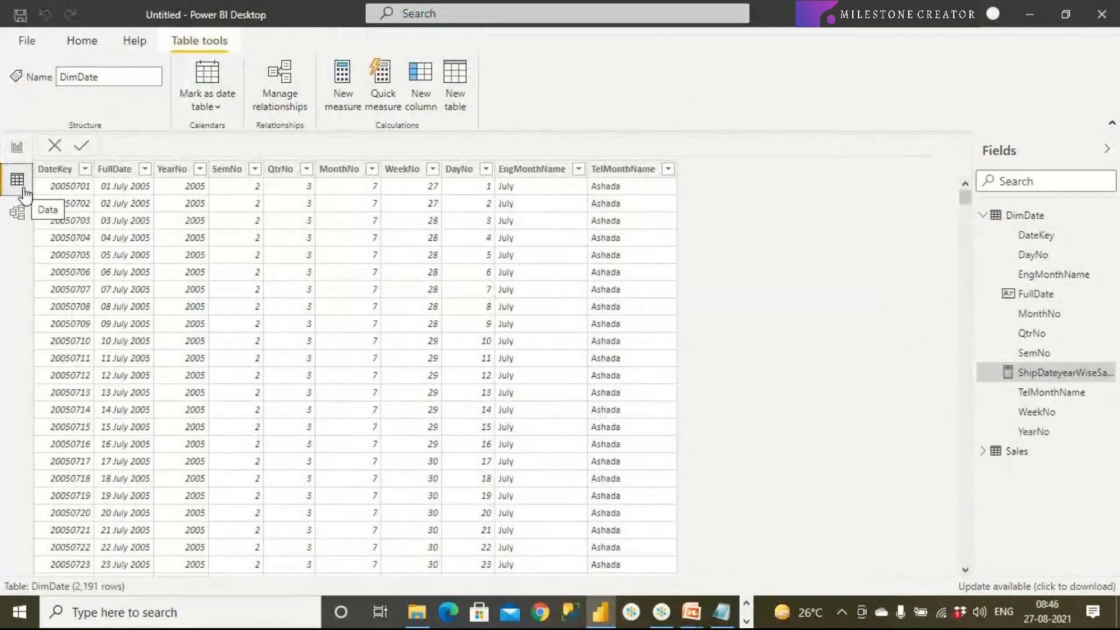
click(18, 212)
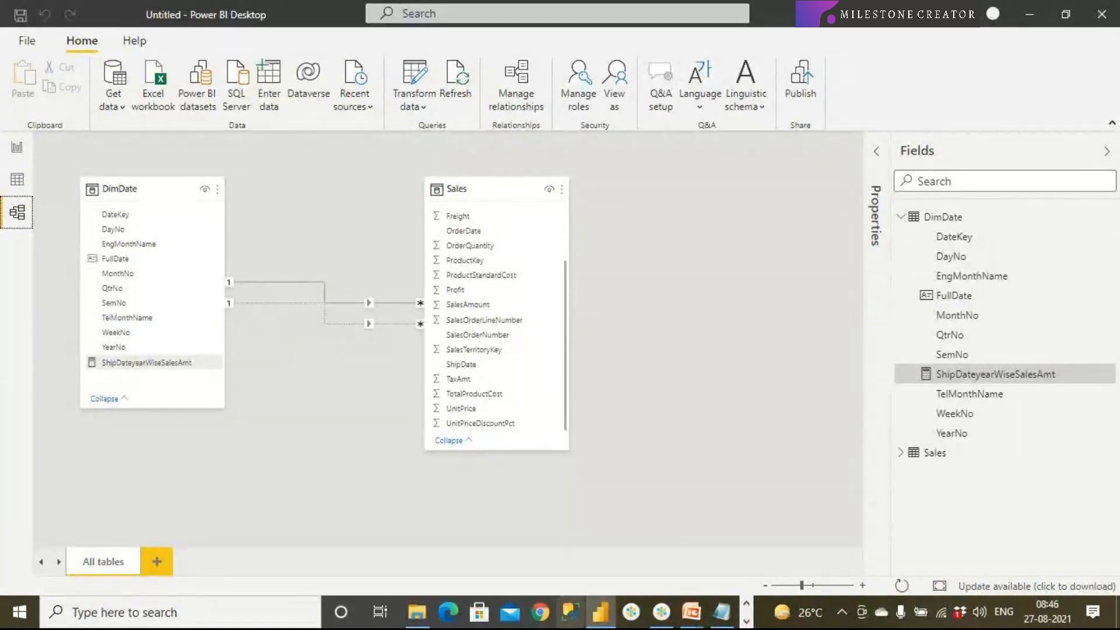
mouse_move(722, 611)
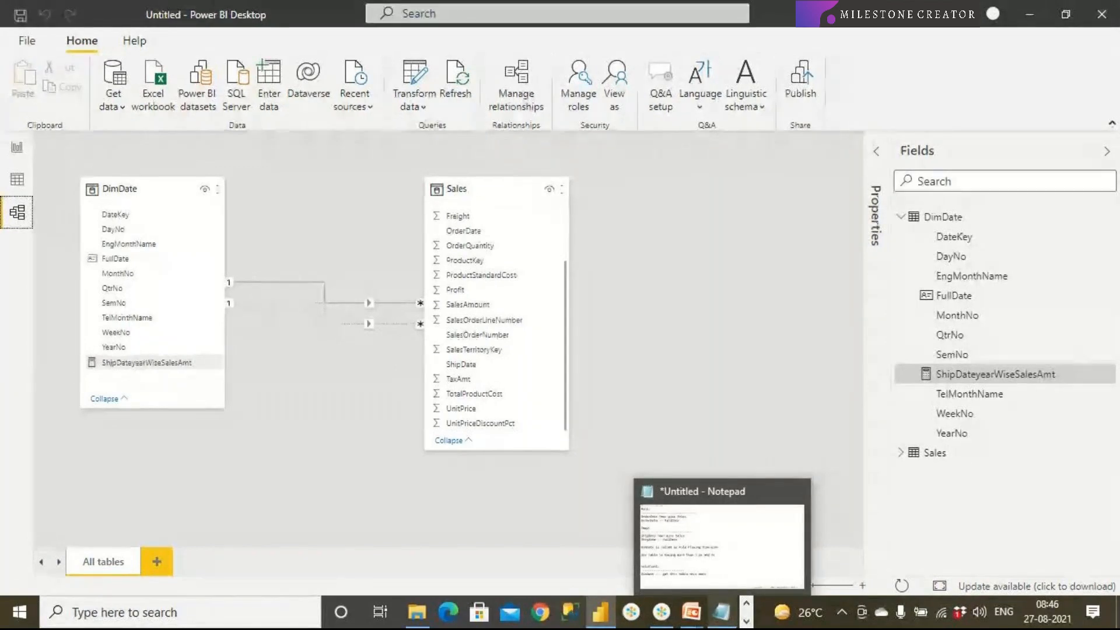
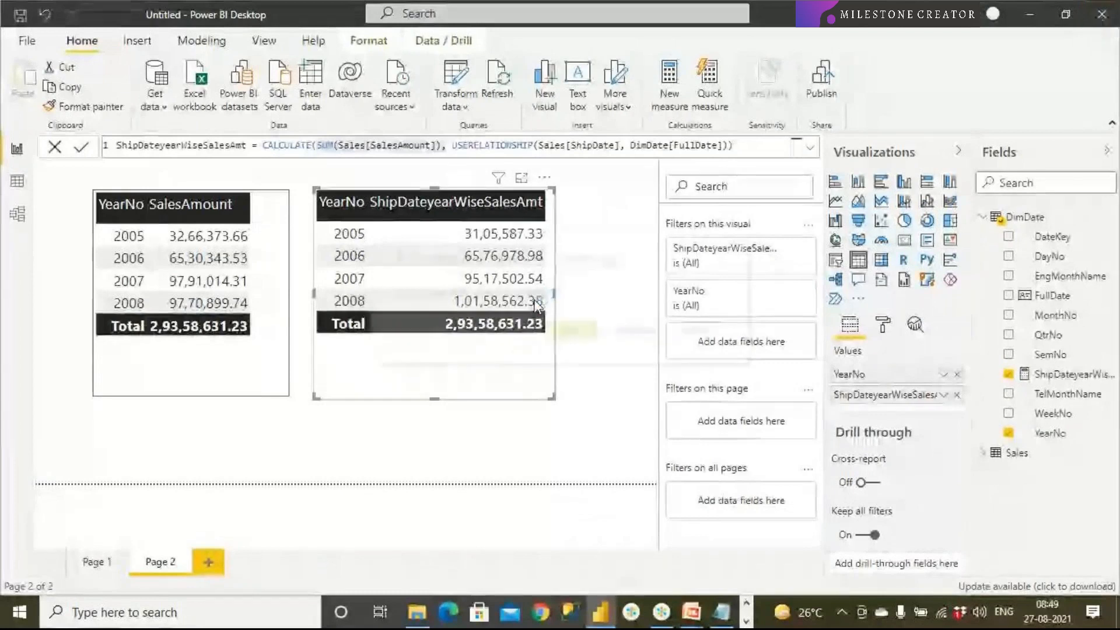
Close the report without saving it and launch a fresh Power BI Desktop file.
click(640, 332)
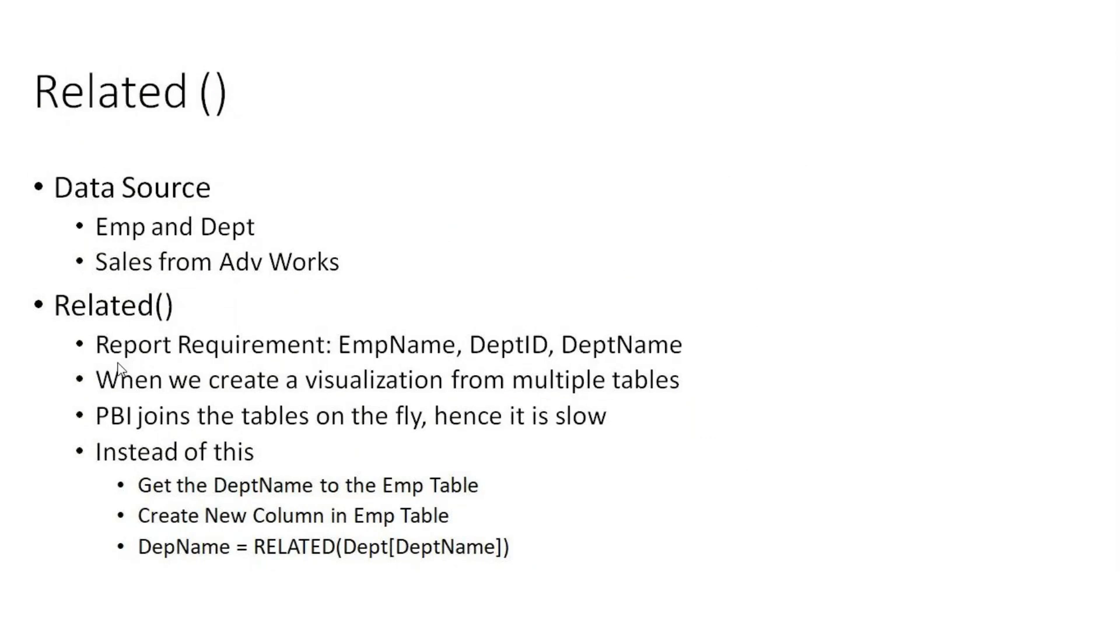
key(super)
key(super)
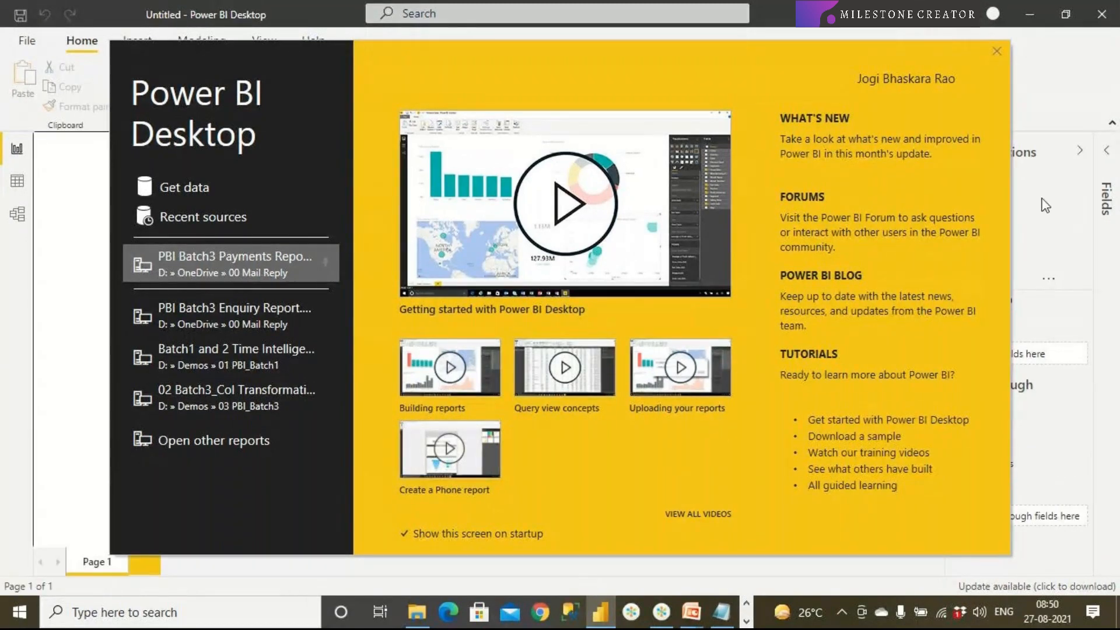
Import the Sales table from the recent source Adv Works RetailData.xlsx into the Power Query Editor and refresh its preview.
click(997, 51)
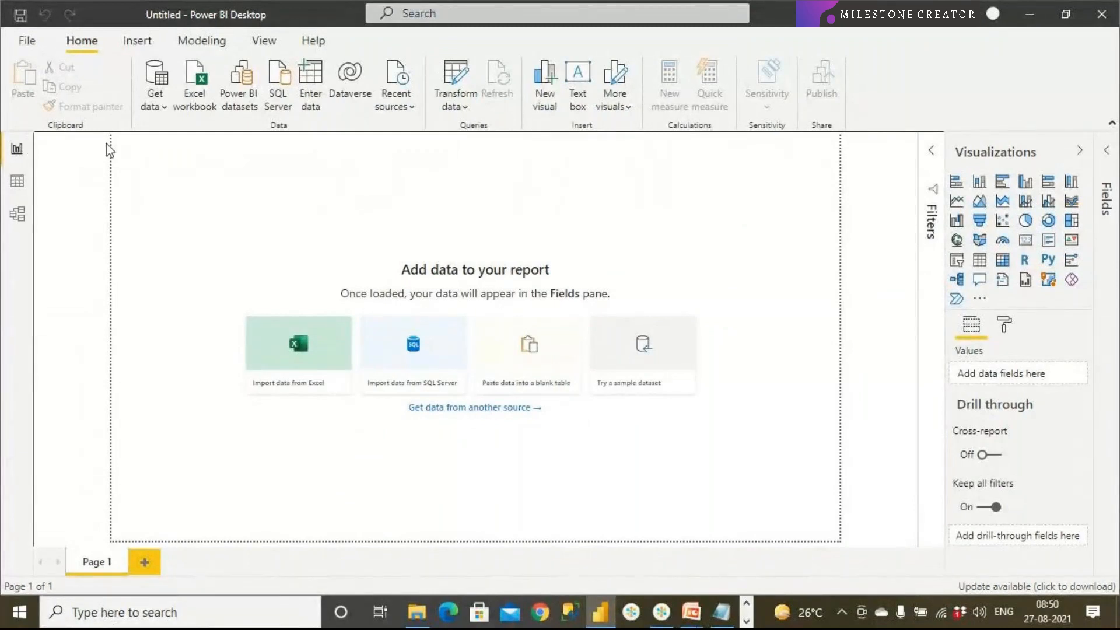
click(456, 107)
click(471, 140)
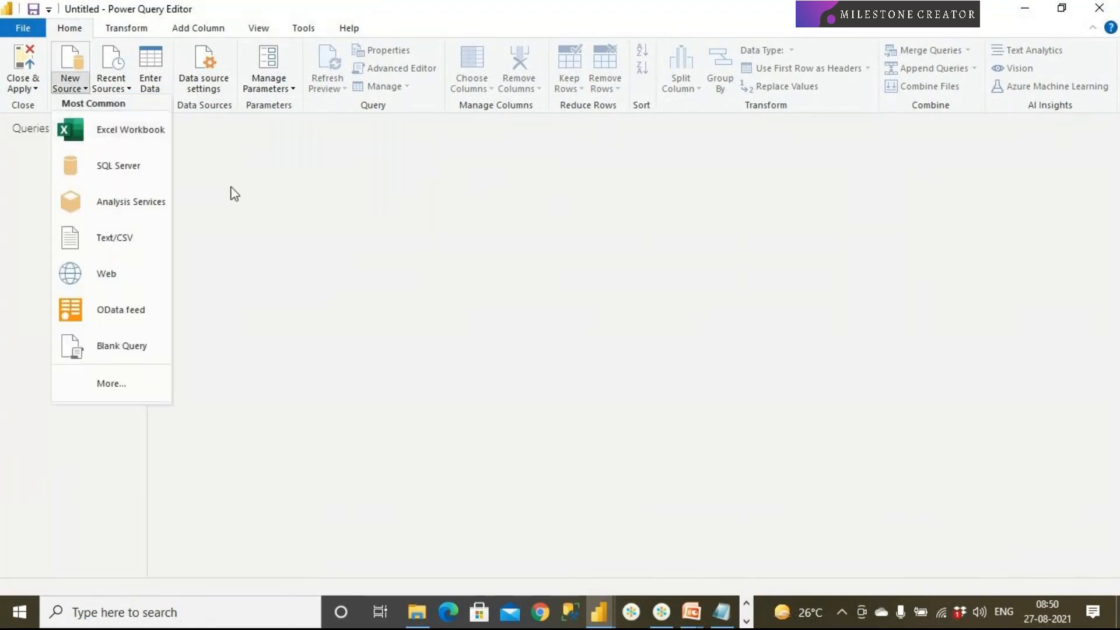
click(121, 88)
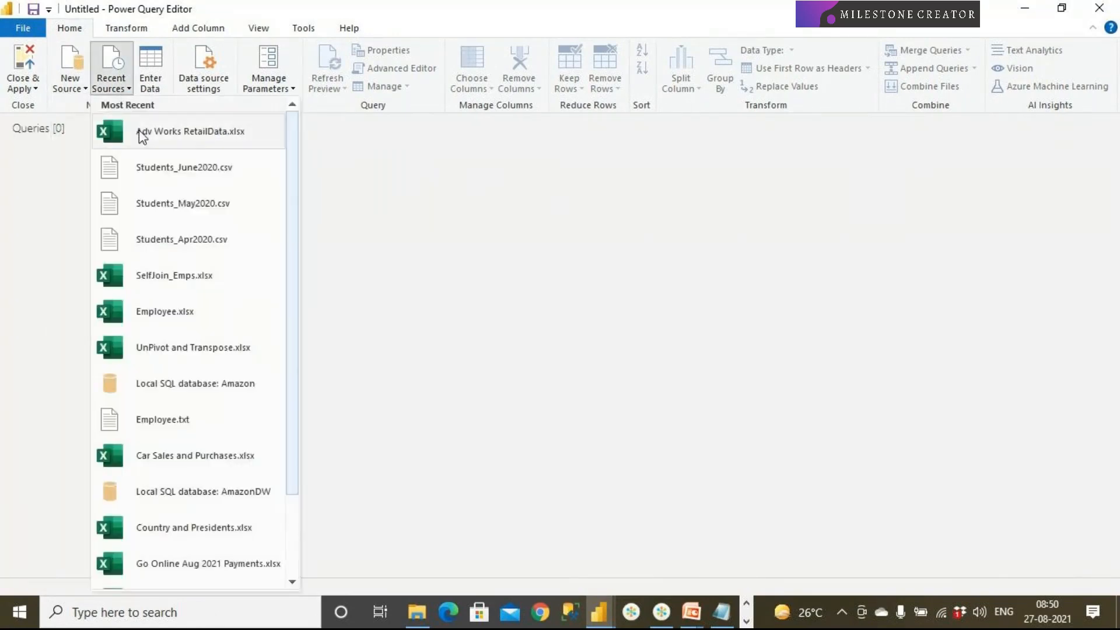
click(142, 134)
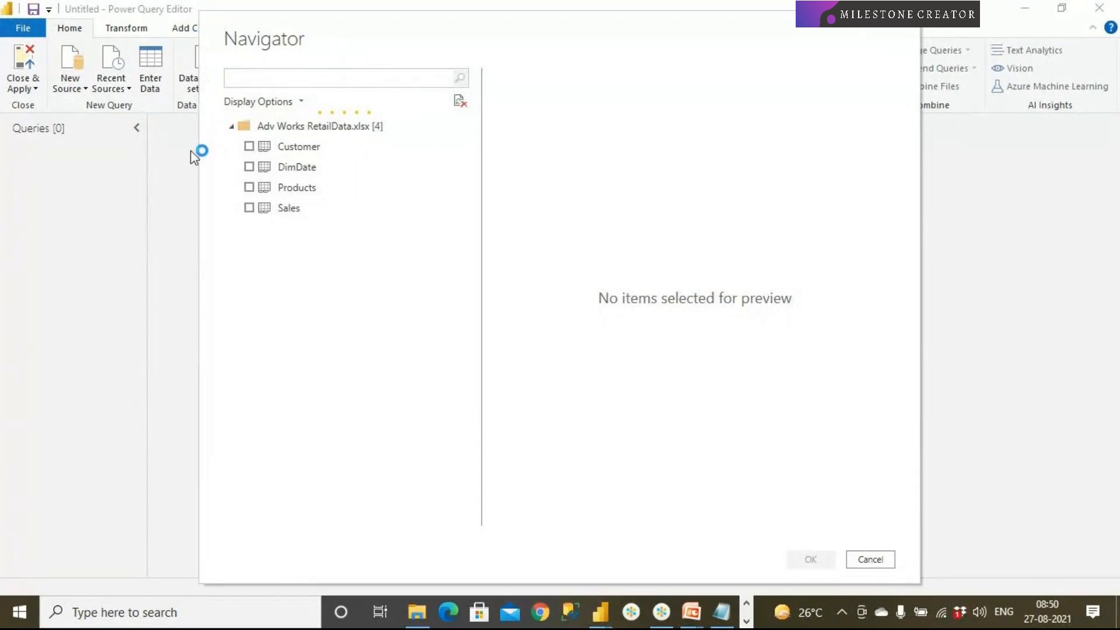
click(249, 208)
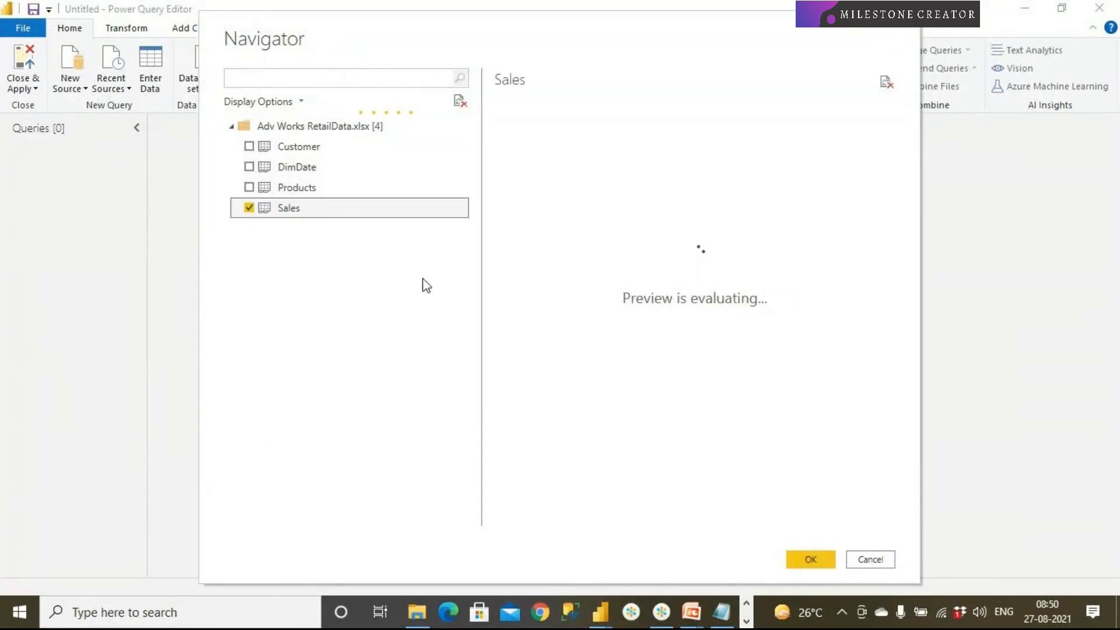
click(810, 558)
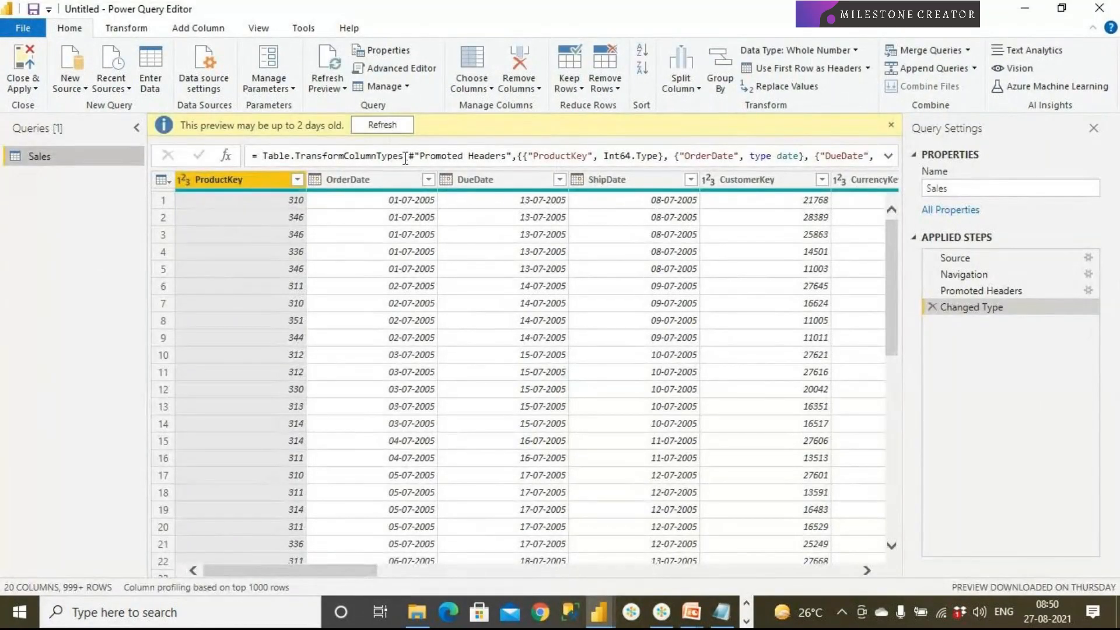
click(382, 125)
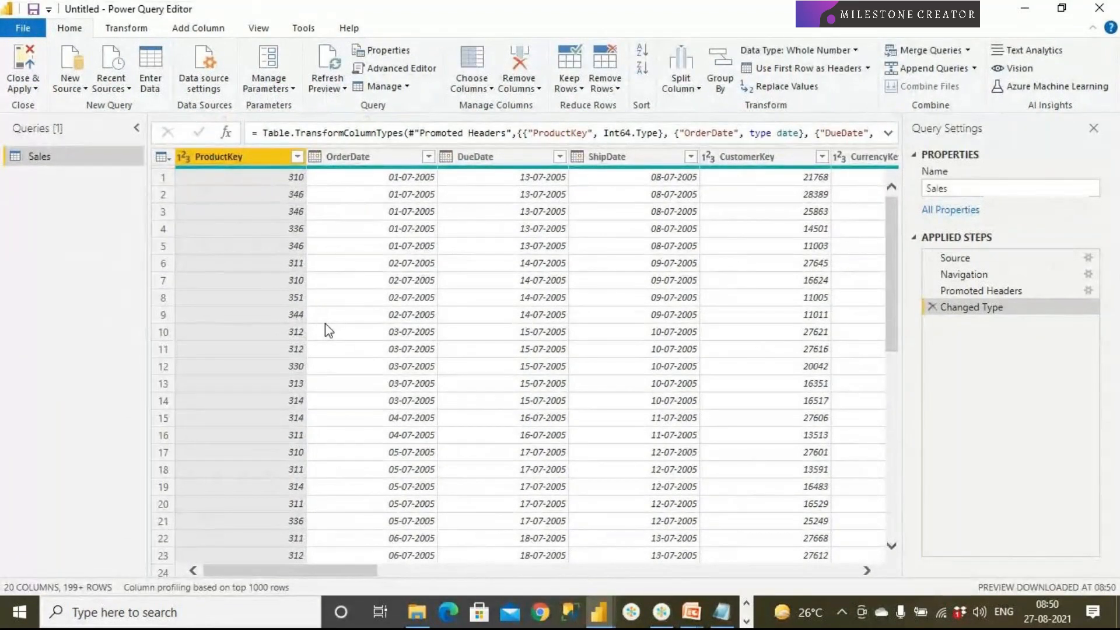
Import the Dept and Emp tables from the recent source Employee.xlsx, and apply all queries to the report.
click(111, 89)
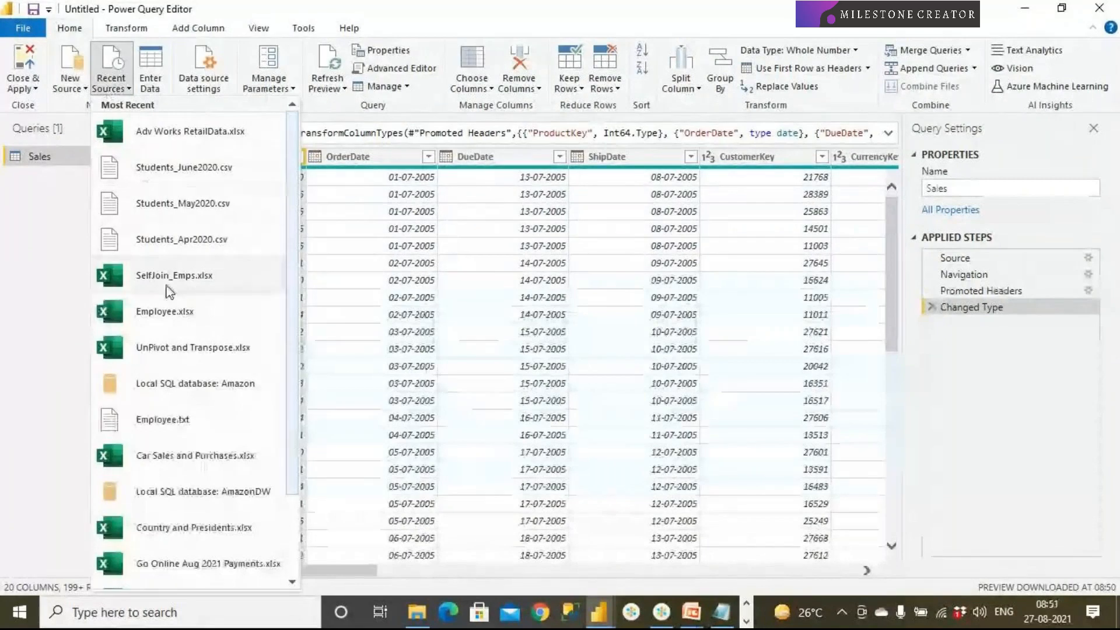
click(176, 321)
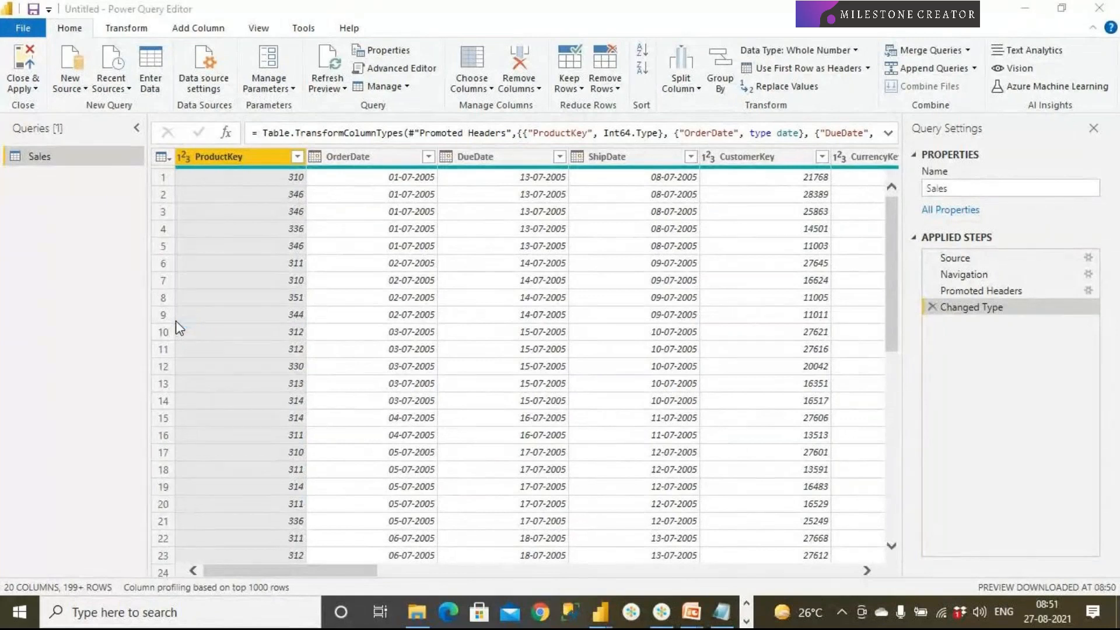
click(249, 146)
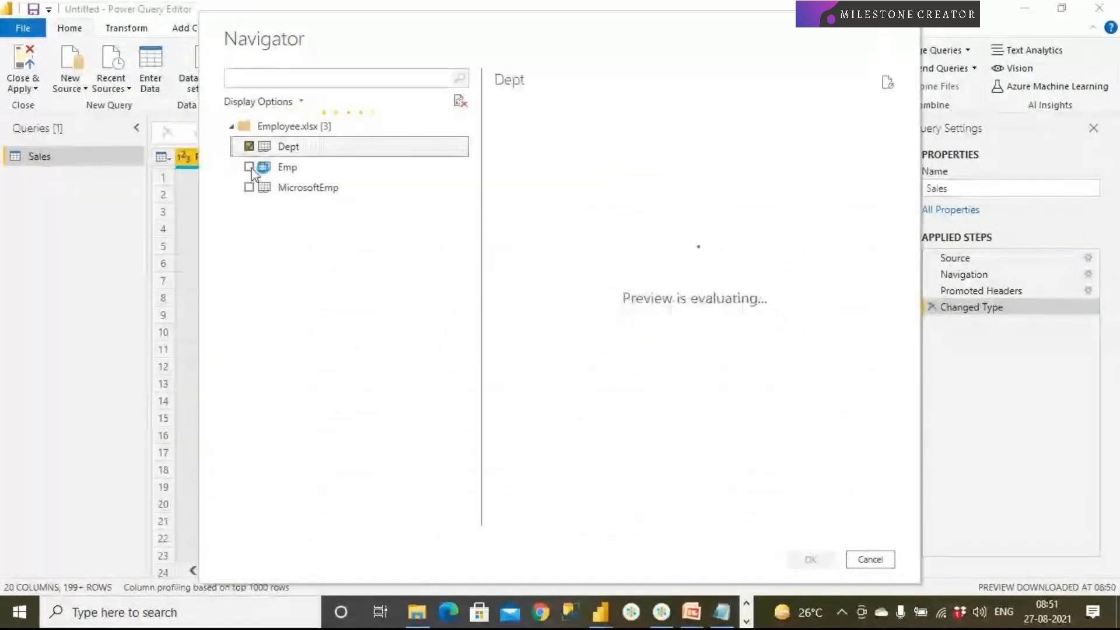
key(space)
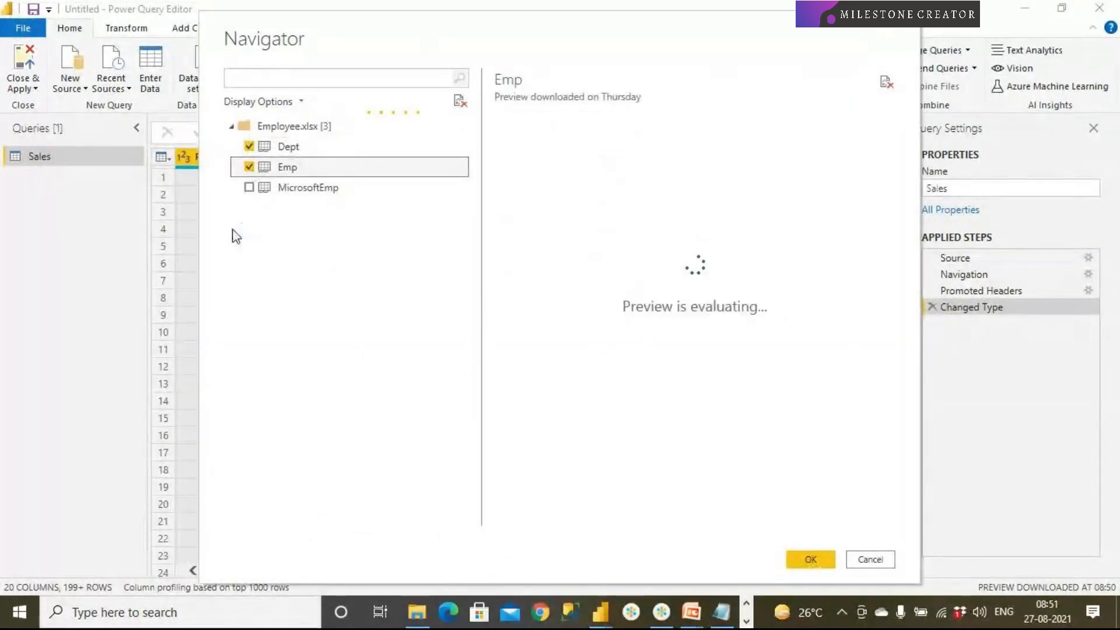
click(810, 559)
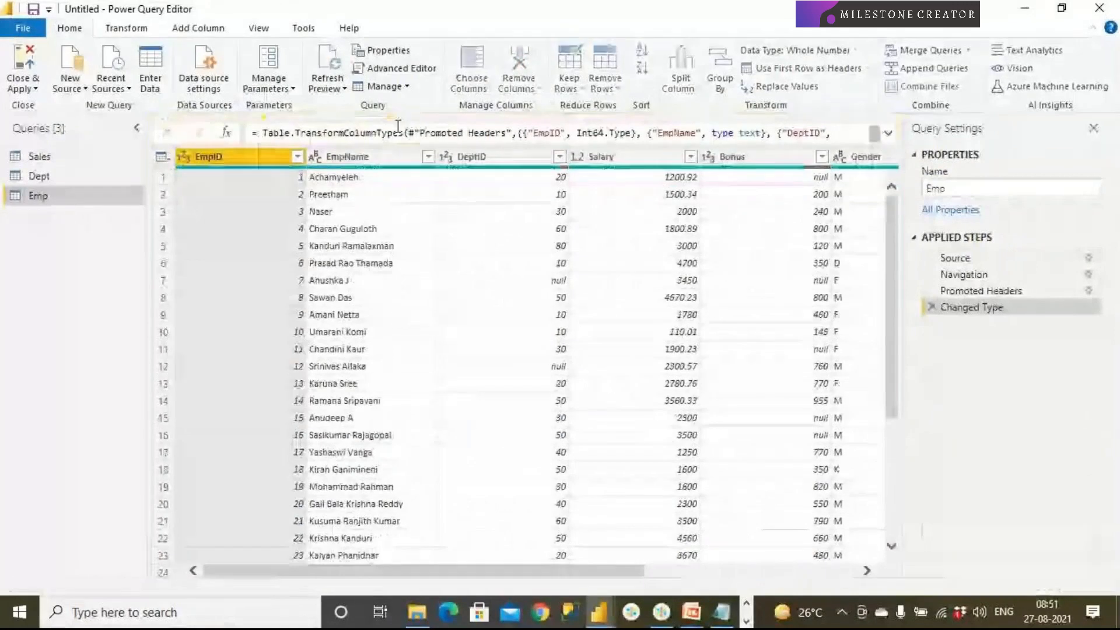
click(26, 65)
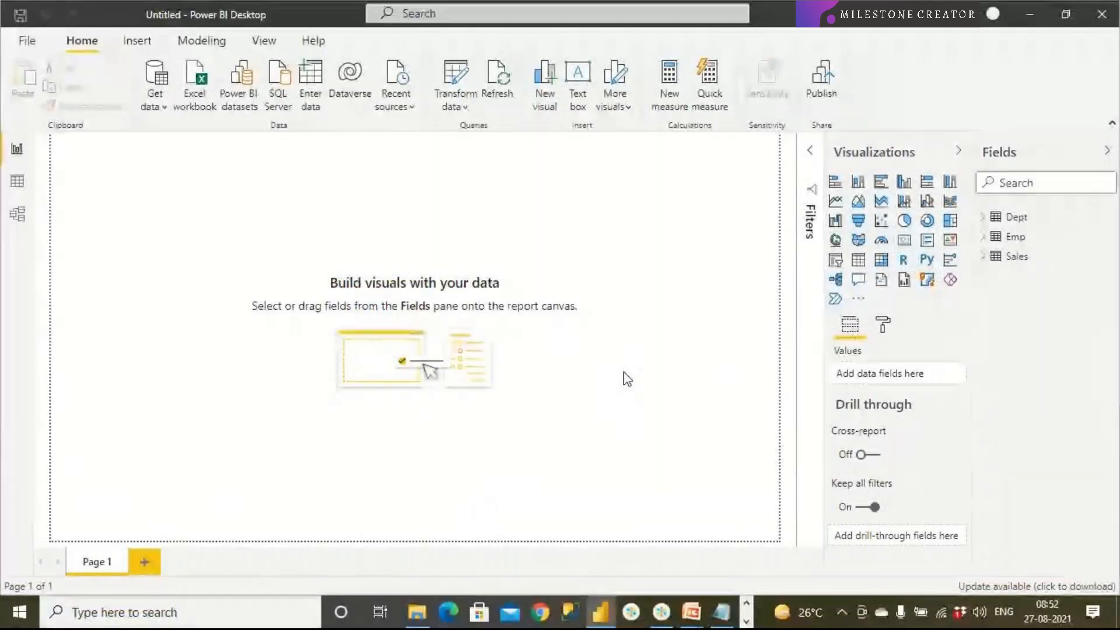
Examine the fields of Emp and Dept, the Dept data, and how Dept, Emp and Sales are related in the model view.
click(984, 239)
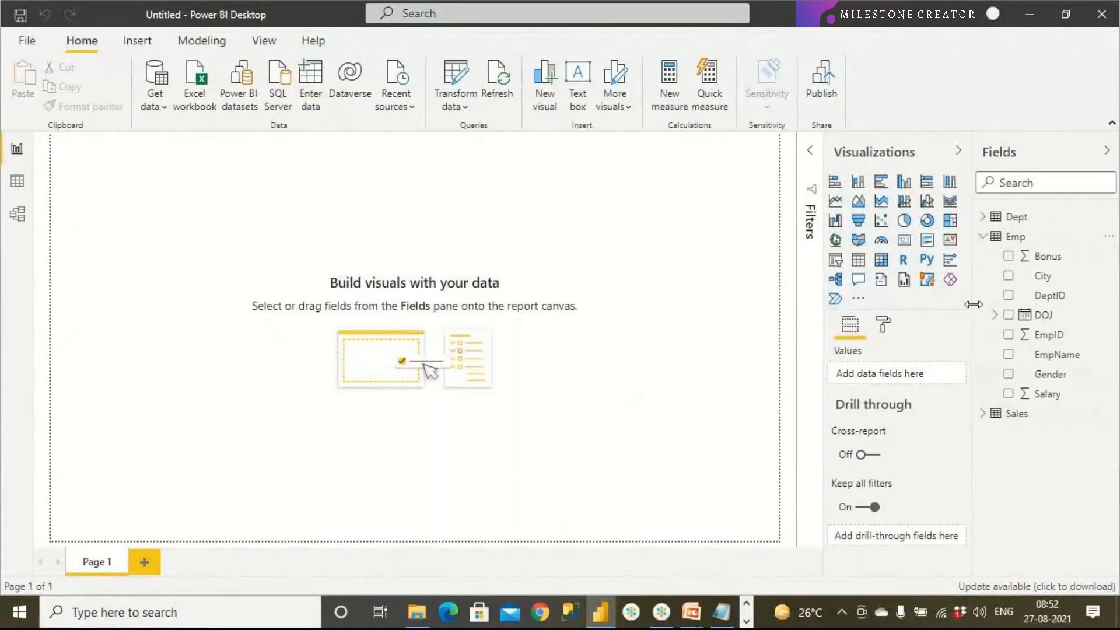
click(983, 216)
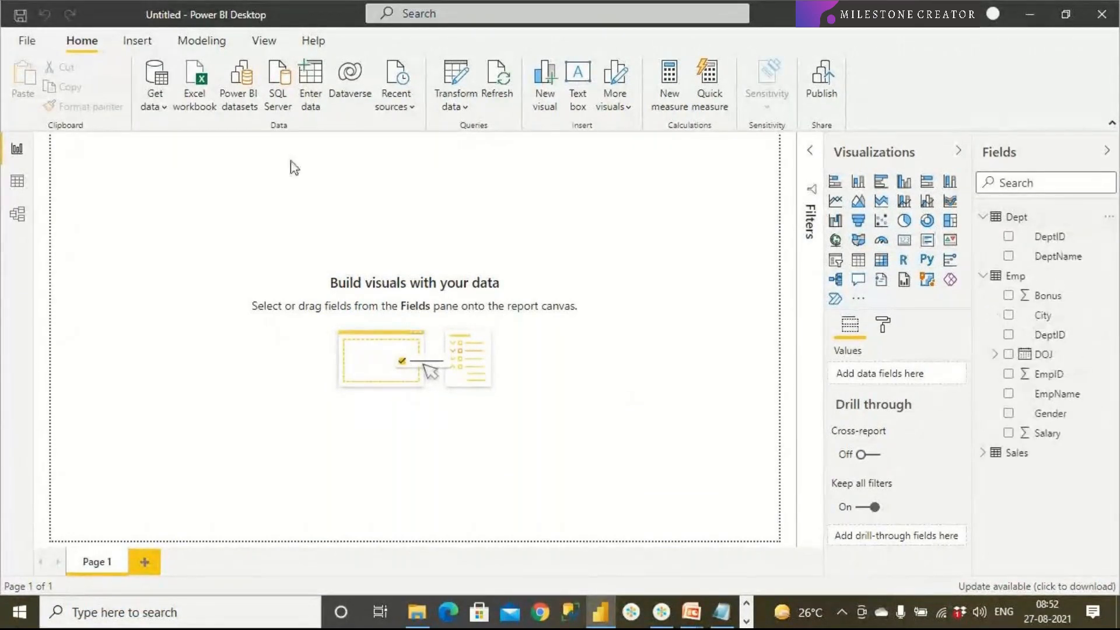
click(13, 183)
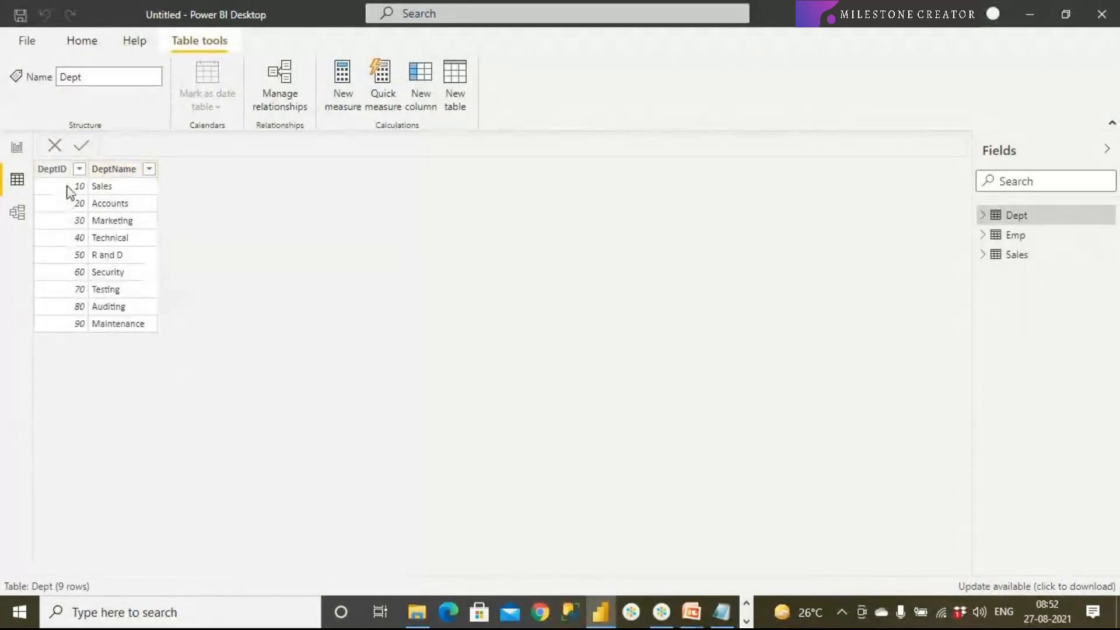
click(22, 217)
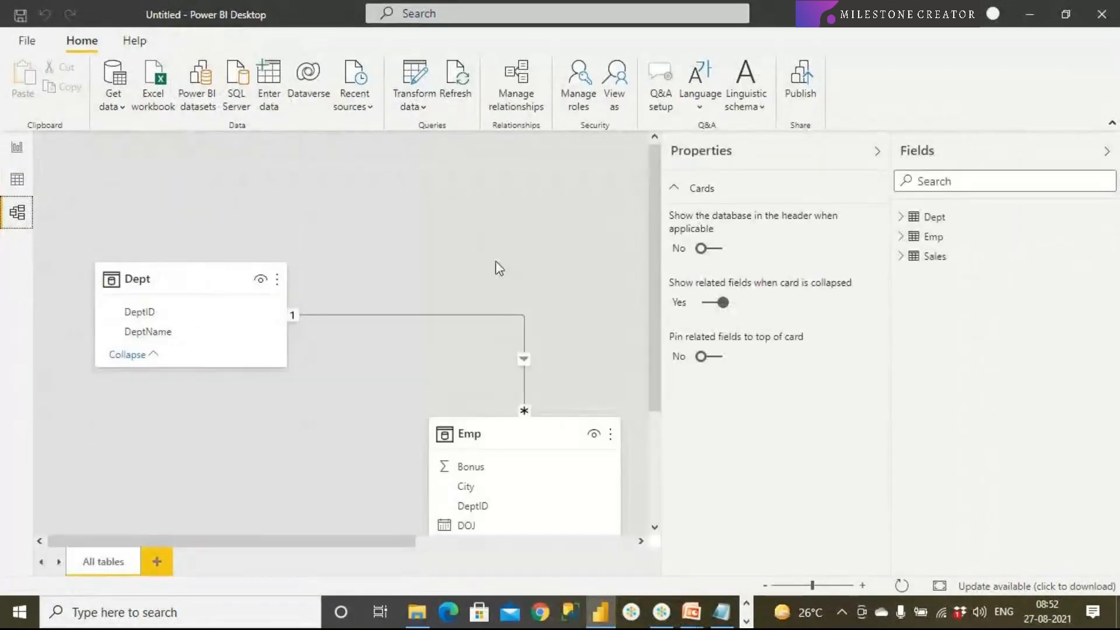
click(877, 152)
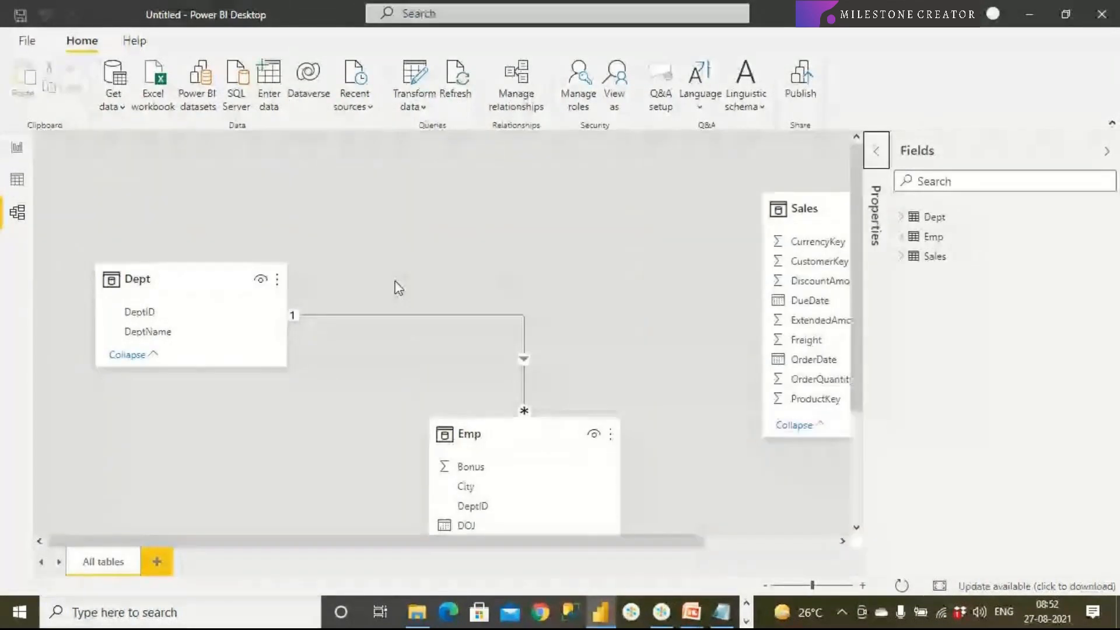
scroll(732, 432, down, 3)
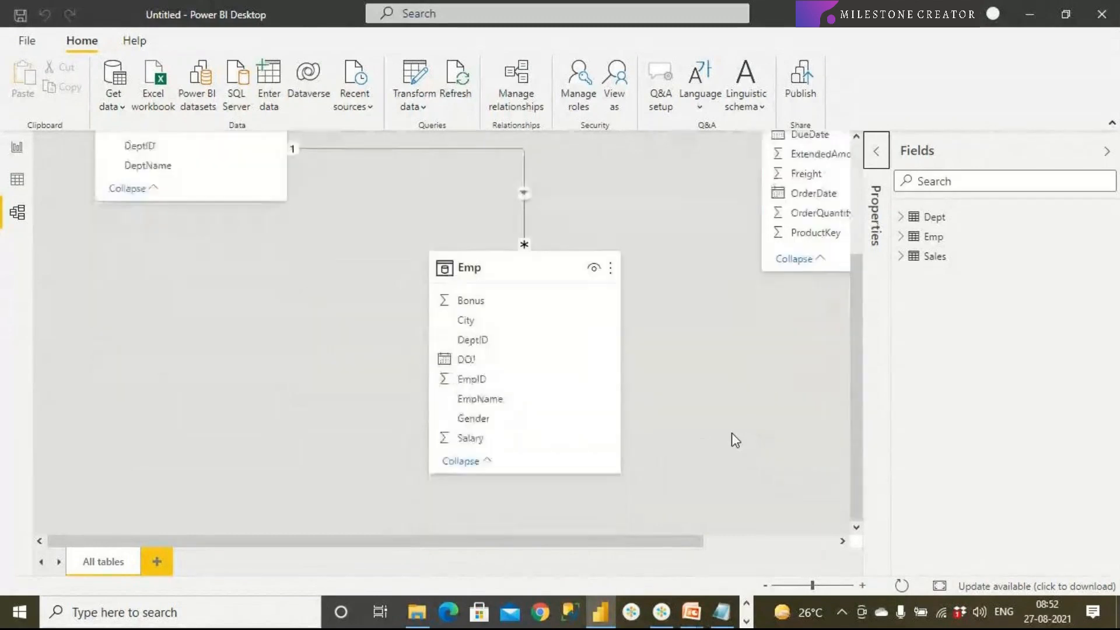
scroll(730, 431, up, 1)
drag(700, 541, 831, 540)
scroll(749, 396, up, 1)
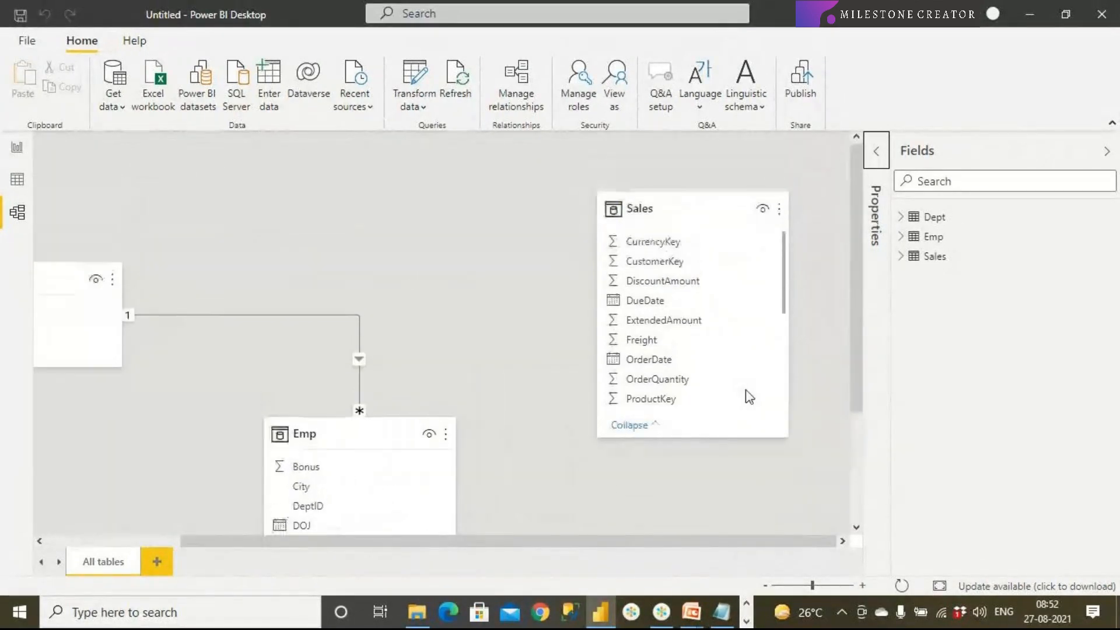
drag(193, 540, 130, 540)
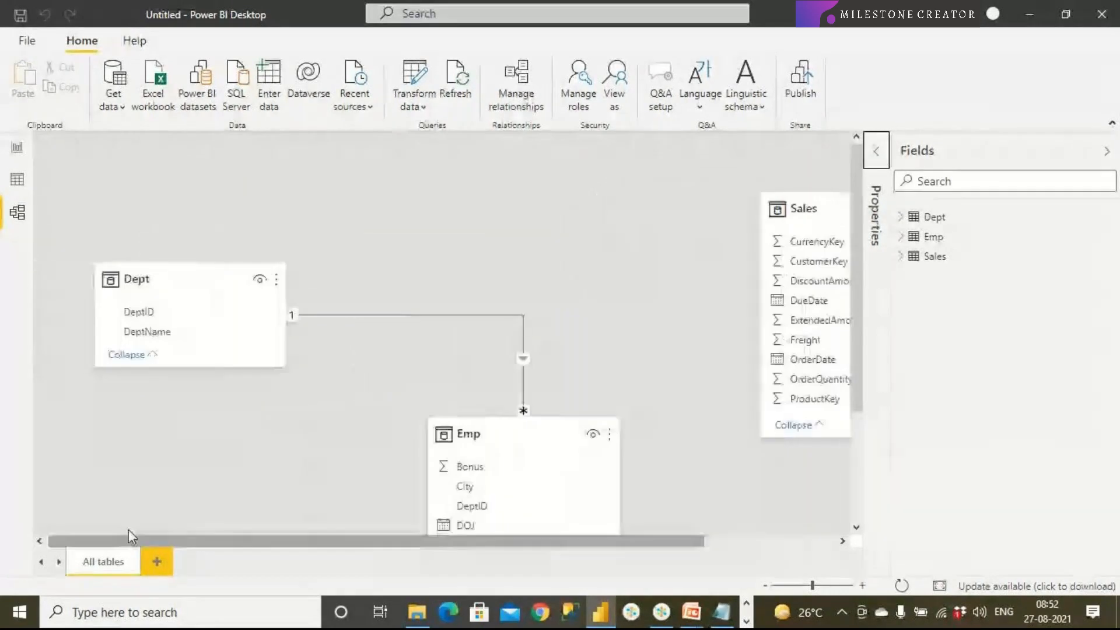
Add a table visual to Page 1 of the report showing EmpID without summarization and EmpName.
click(17, 150)
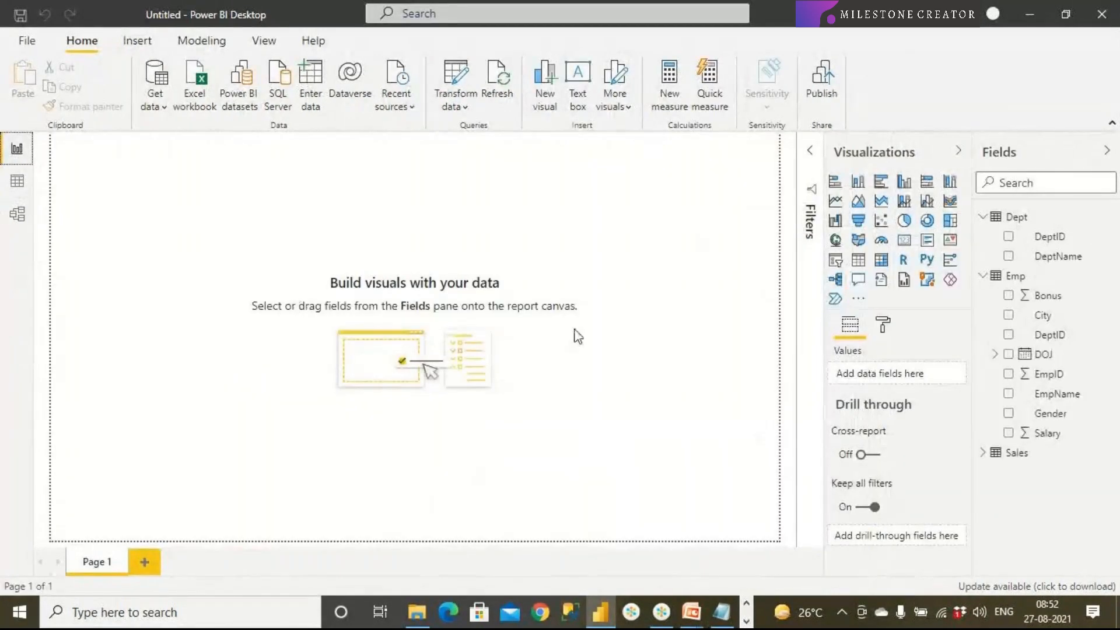
click(858, 261)
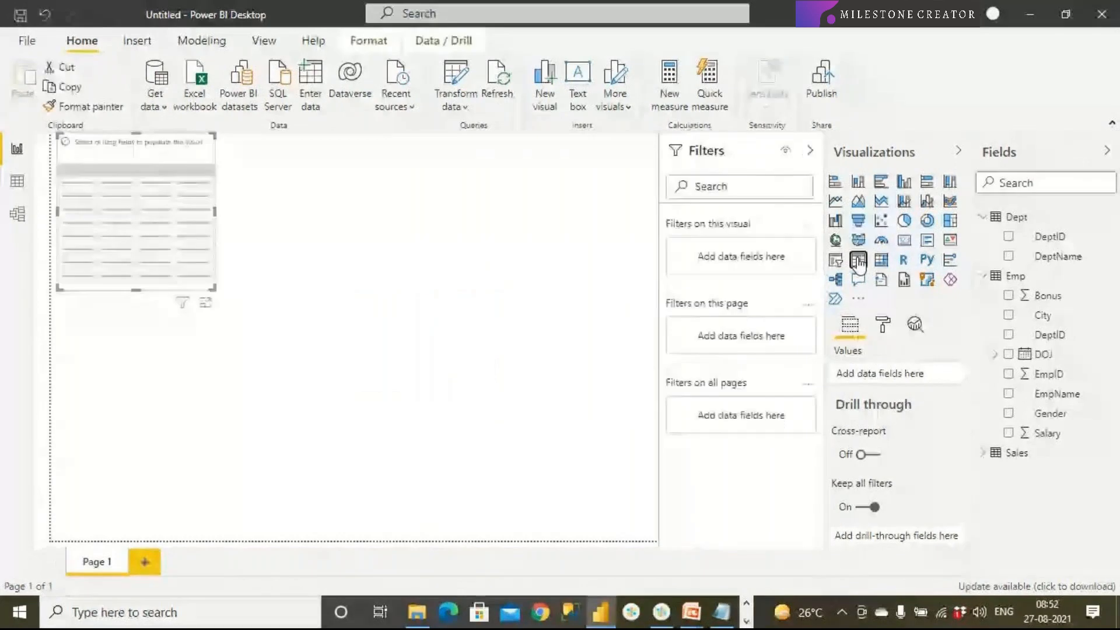
drag(100, 202, 276, 282)
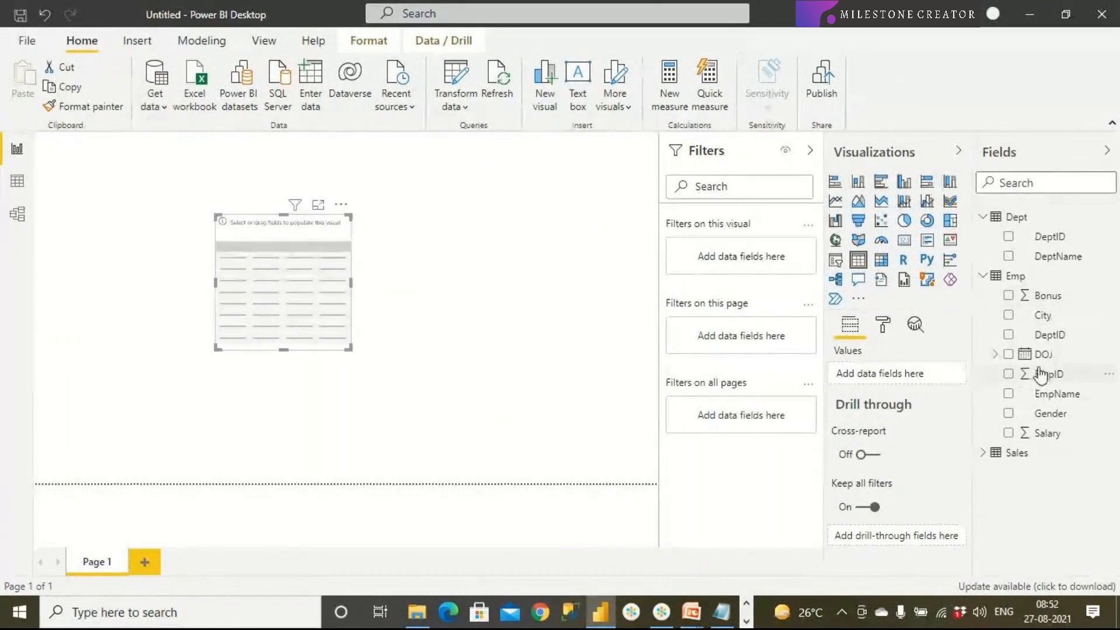
drag(1045, 376, 375, 300)
drag(352, 307, 352, 308)
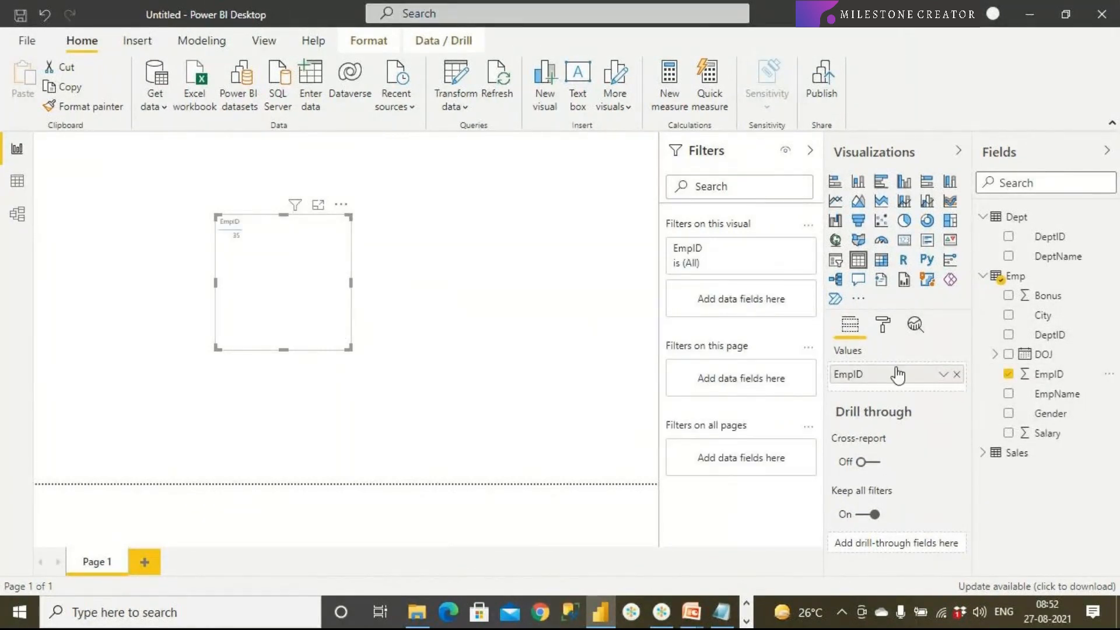
click(943, 374)
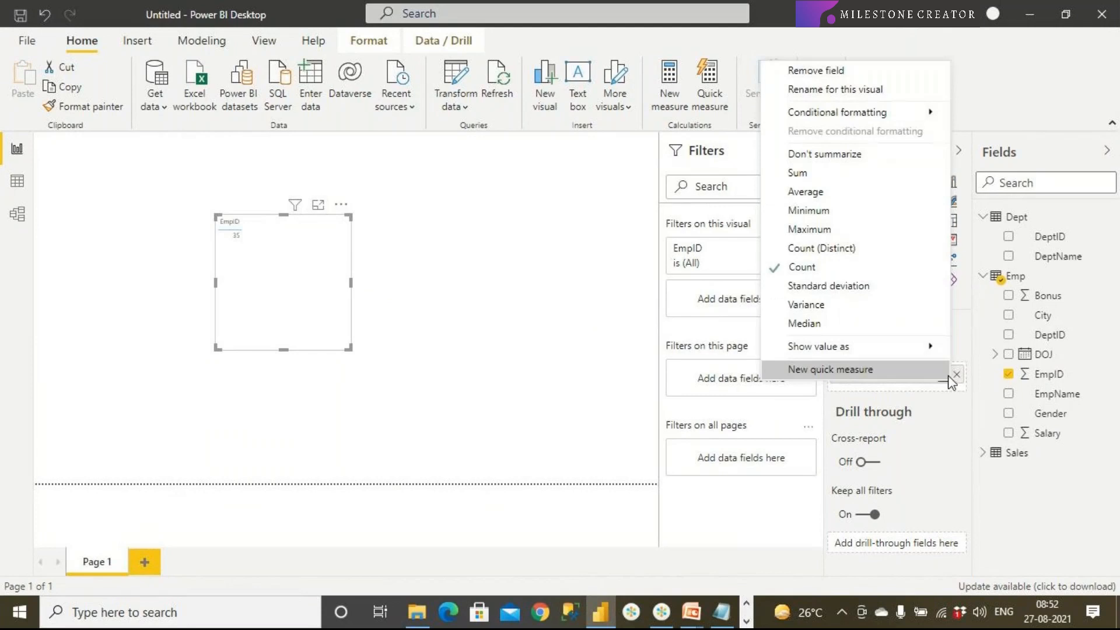
click(842, 156)
drag(1035, 402, 345, 310)
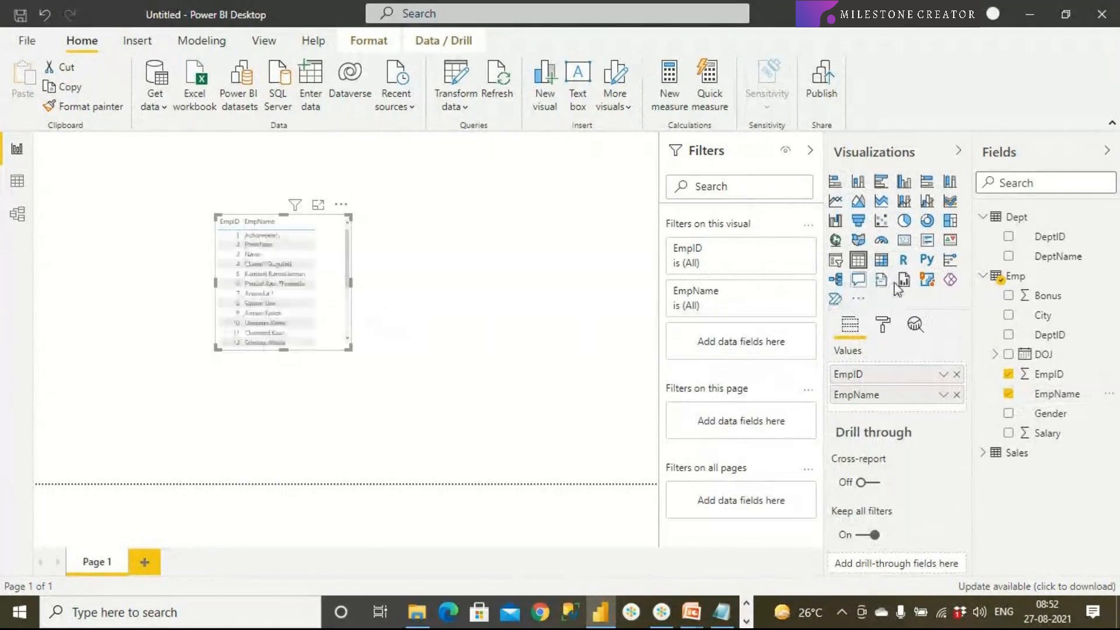
drag(1073, 262, 392, 298)
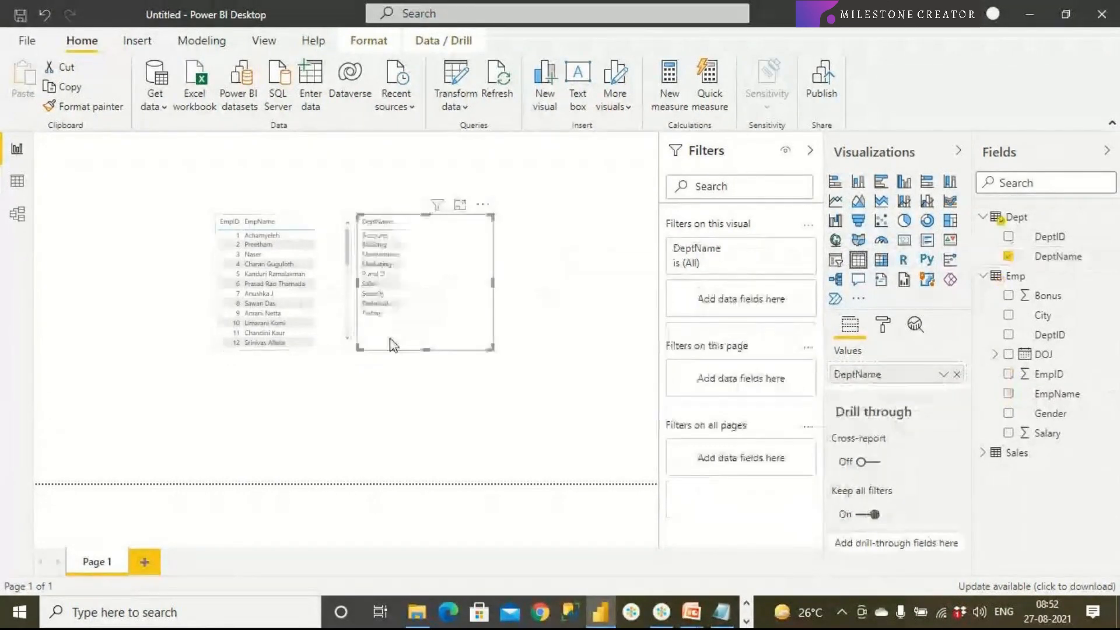
click(459, 329)
click(458, 328)
key(Delete)
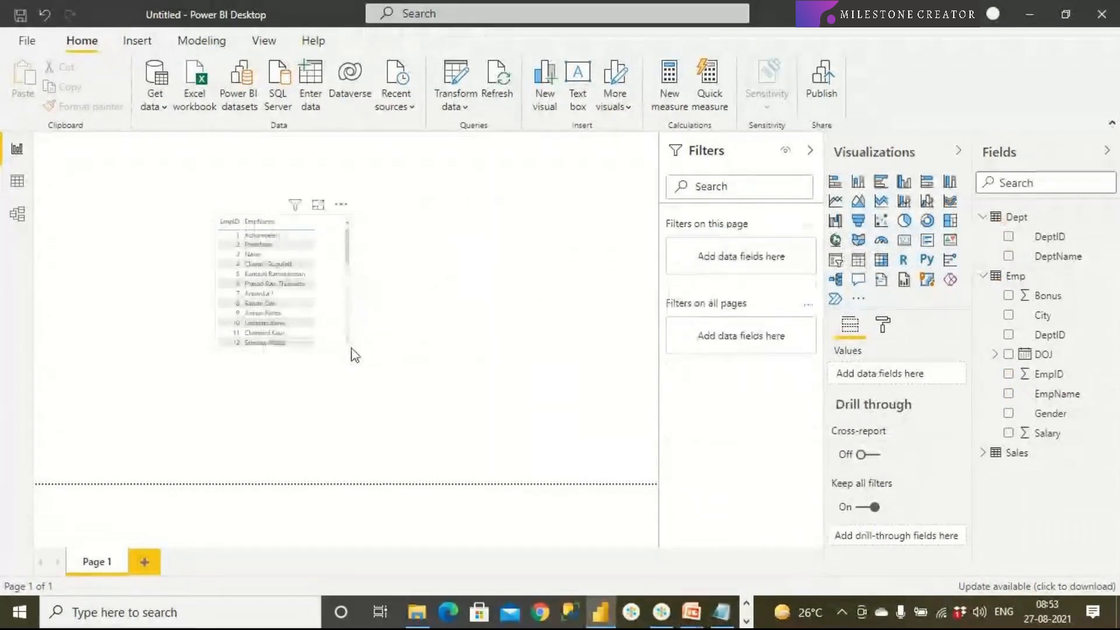
Widen the employee table visual and add DeptName from the Dept table to it.
click(352, 348)
drag(351, 346, 511, 376)
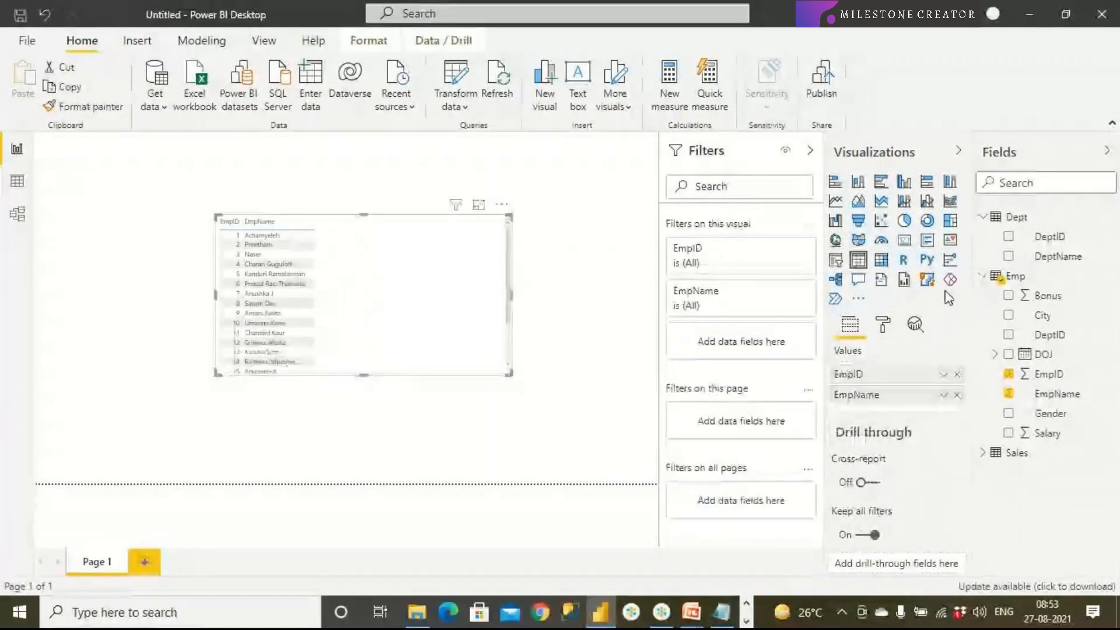
drag(1057, 256, 430, 278)
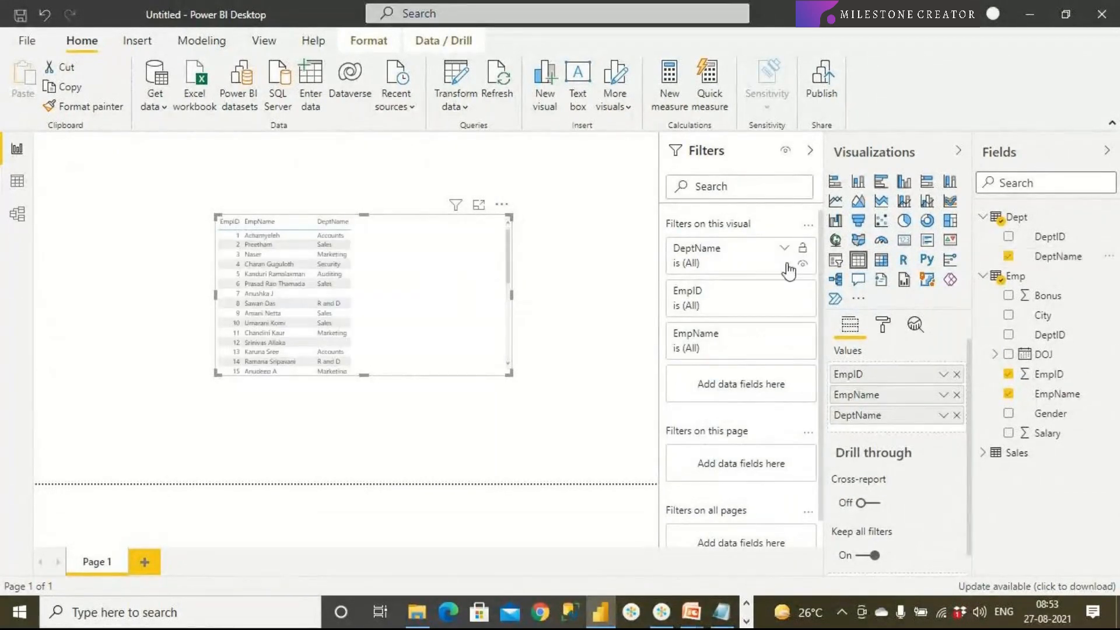
Set the style of the employee table visual to Bold header.
click(882, 327)
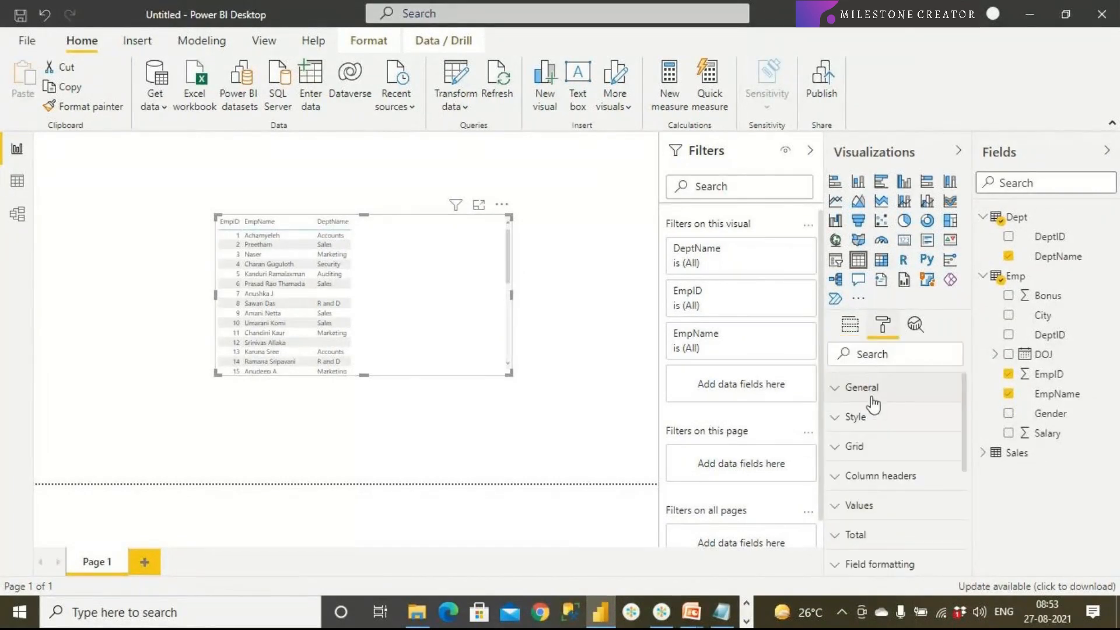
click(854, 418)
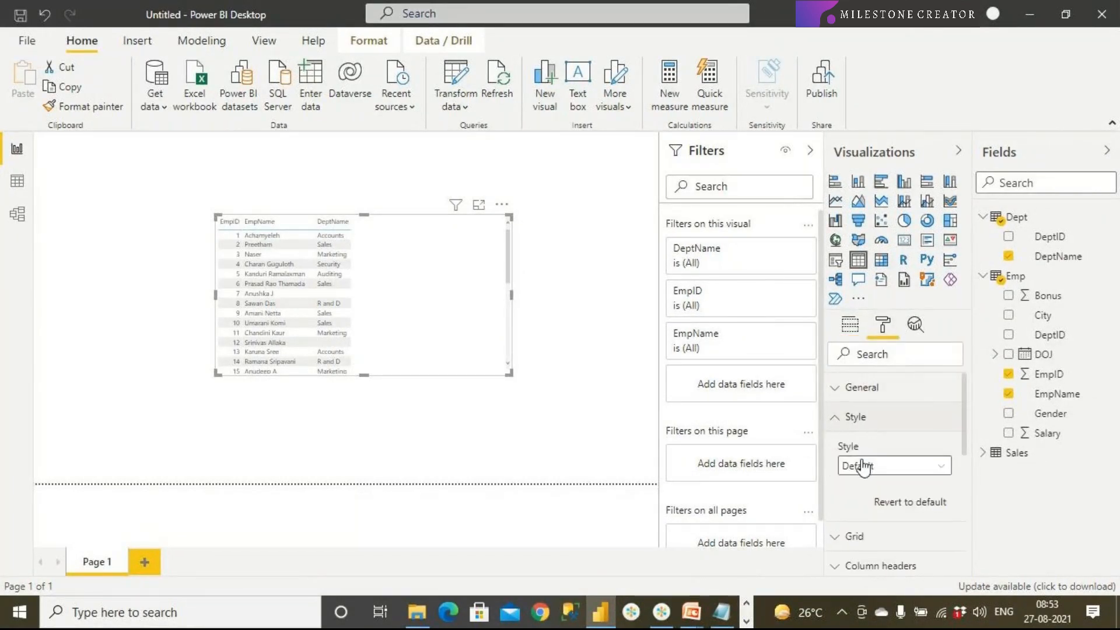
click(860, 465)
click(866, 338)
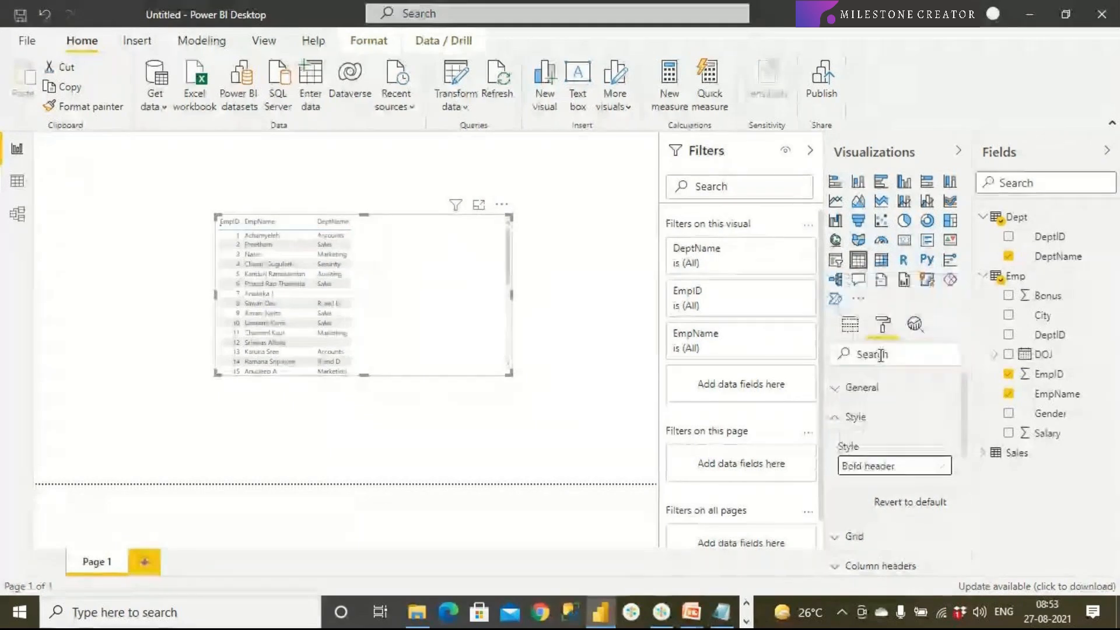
Set the grid text size of the employee table visual to 25 pt.
click(841, 420)
click(845, 449)
scroll(848, 470, down, 10)
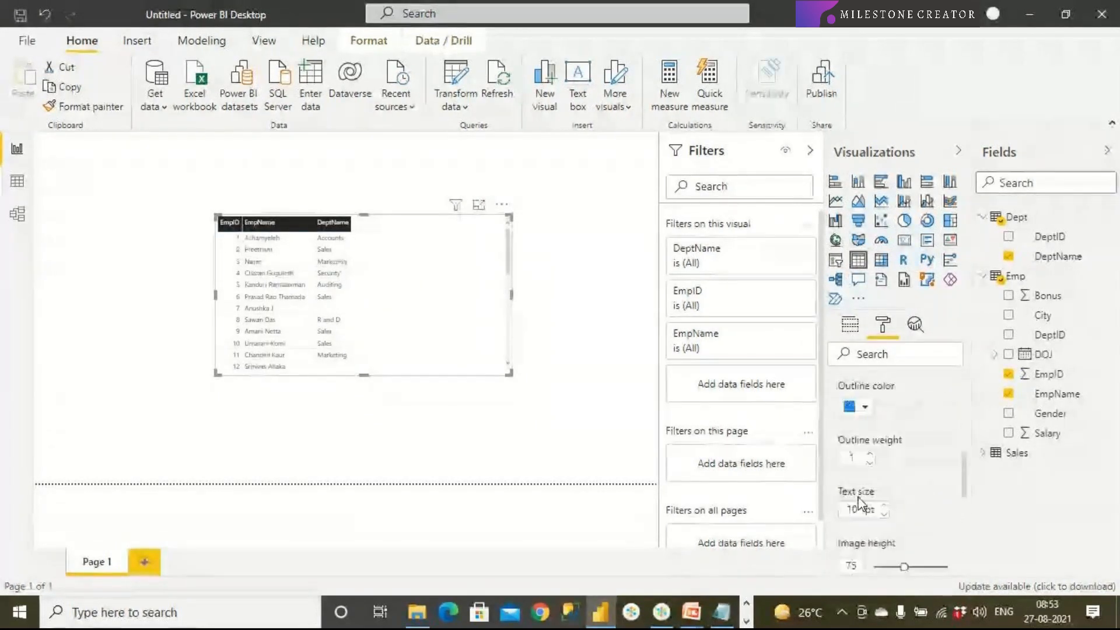
scroll(857, 466, up, 2)
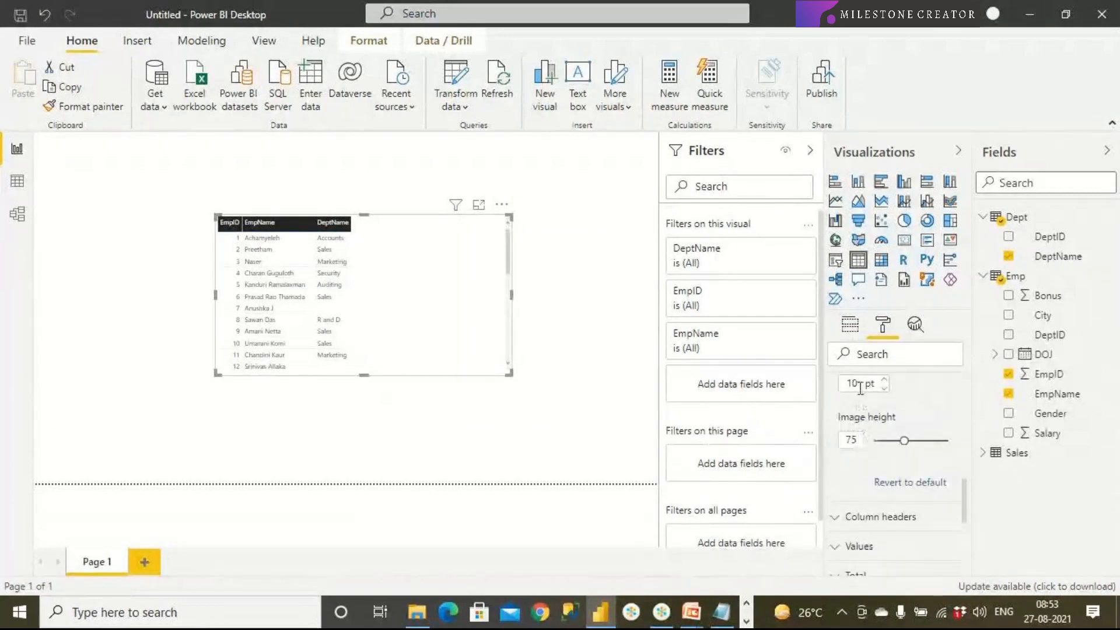
scroll(857, 466, up, 1)
text(25)
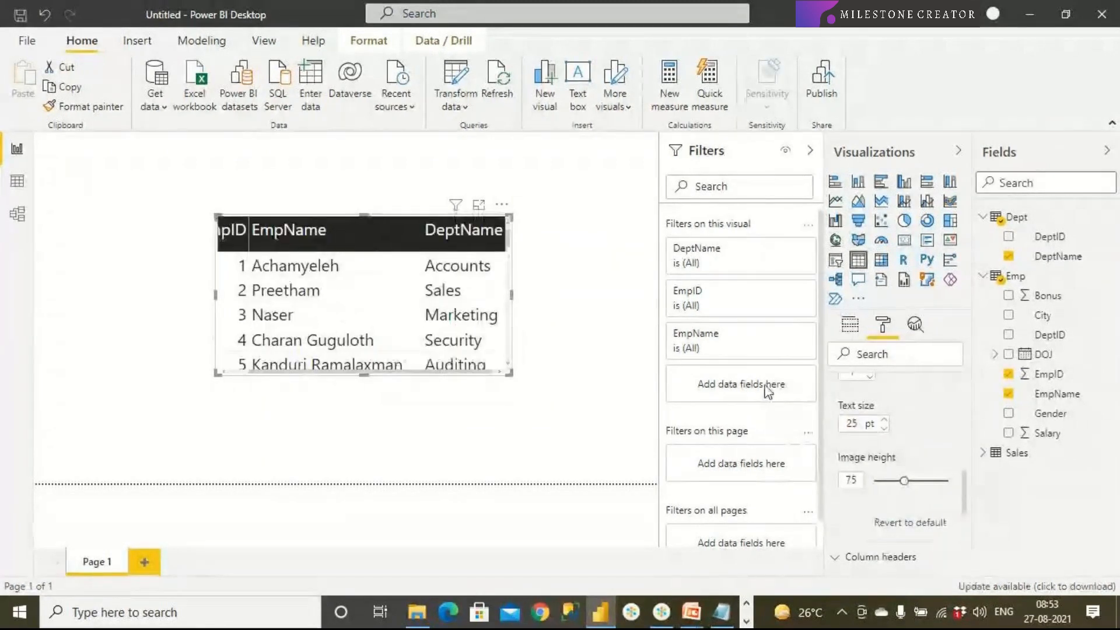
Enlarge the employee table visual to fill most of the page and turn on its border.
drag(213, 213, 90, 171)
drag(507, 375, 563, 457)
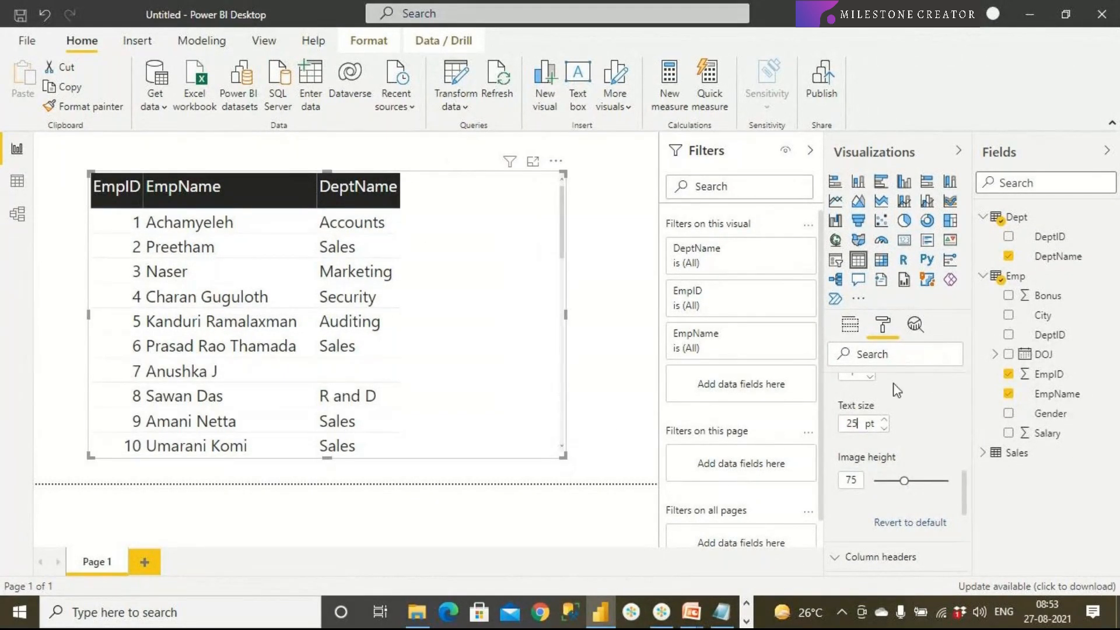
scroll(892, 525, down, 8)
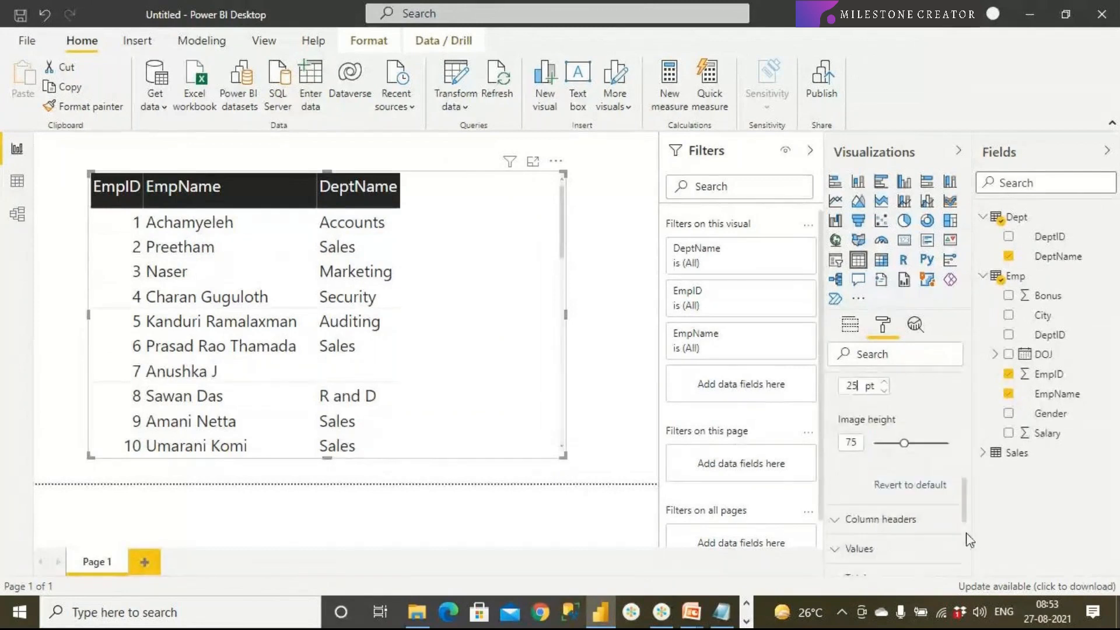
click(937, 481)
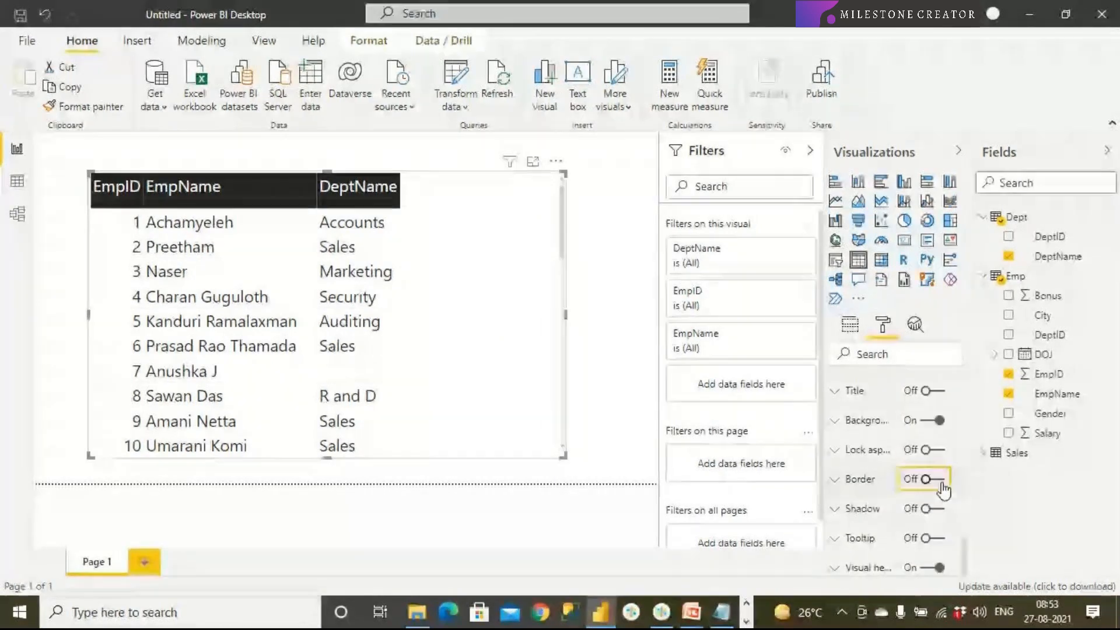
click(615, 333)
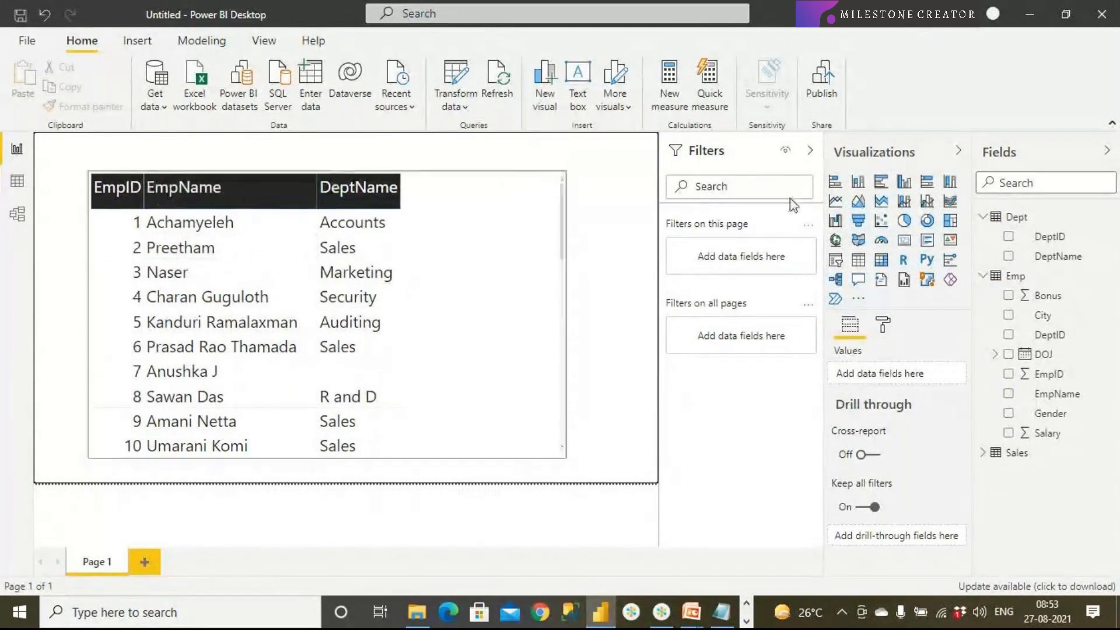
Place the Emp table beside Dept in the model view, examine their relationship, and return to the report.
click(983, 276)
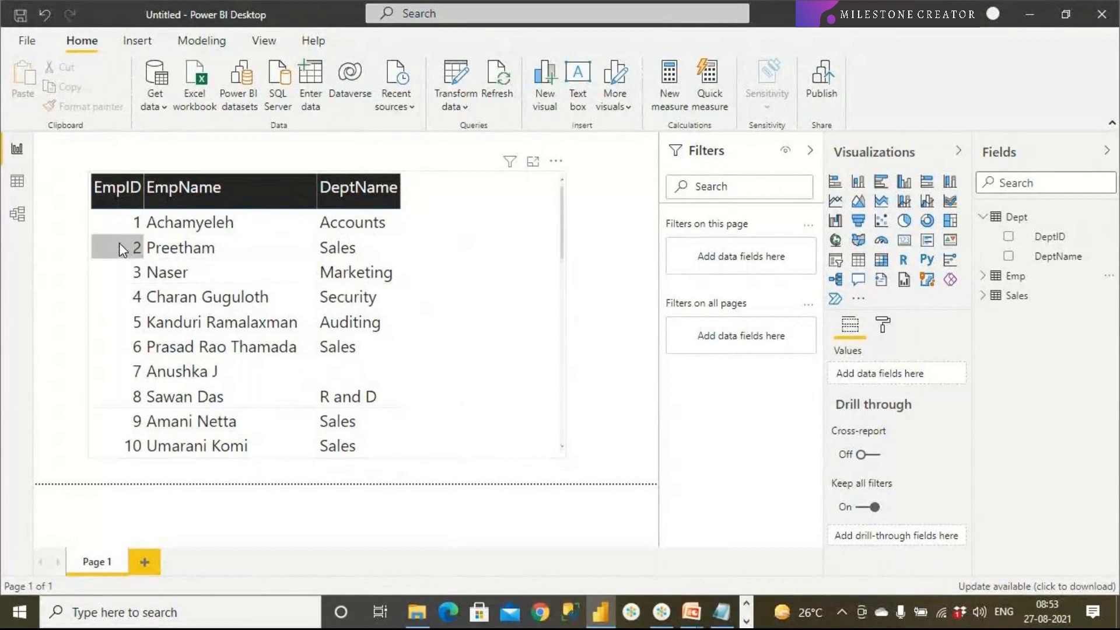
click(17, 216)
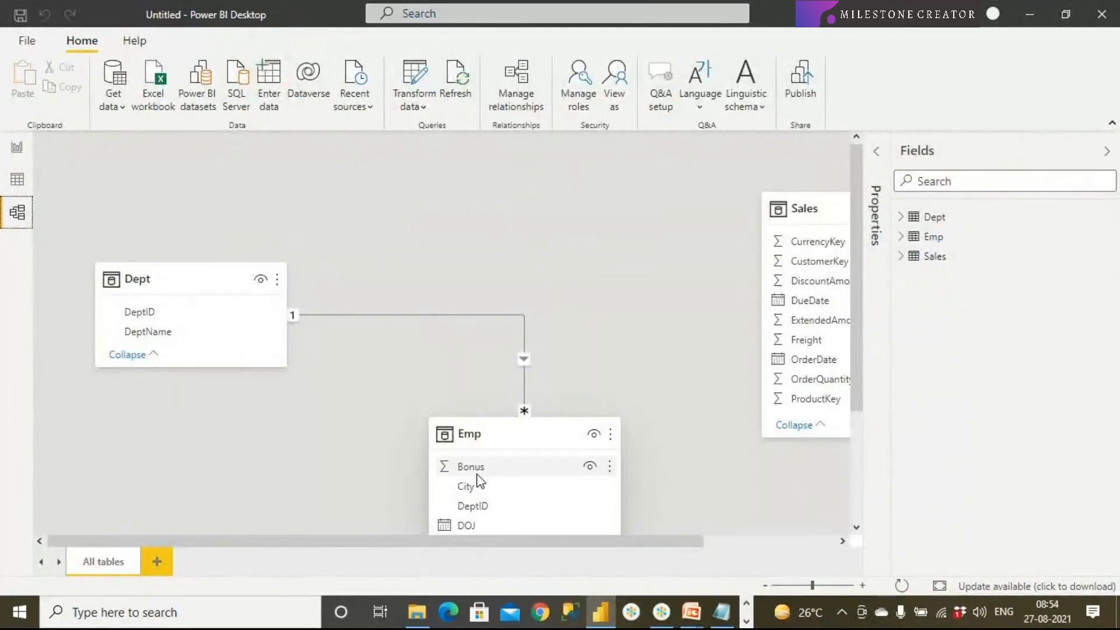
drag(548, 466, 567, 270)
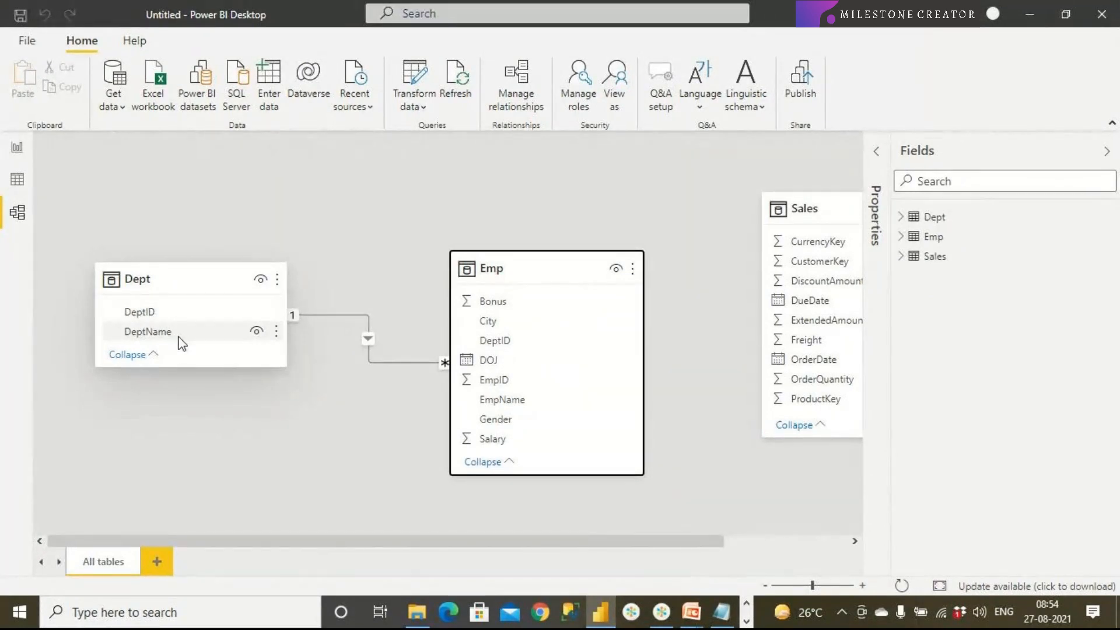
click(14, 154)
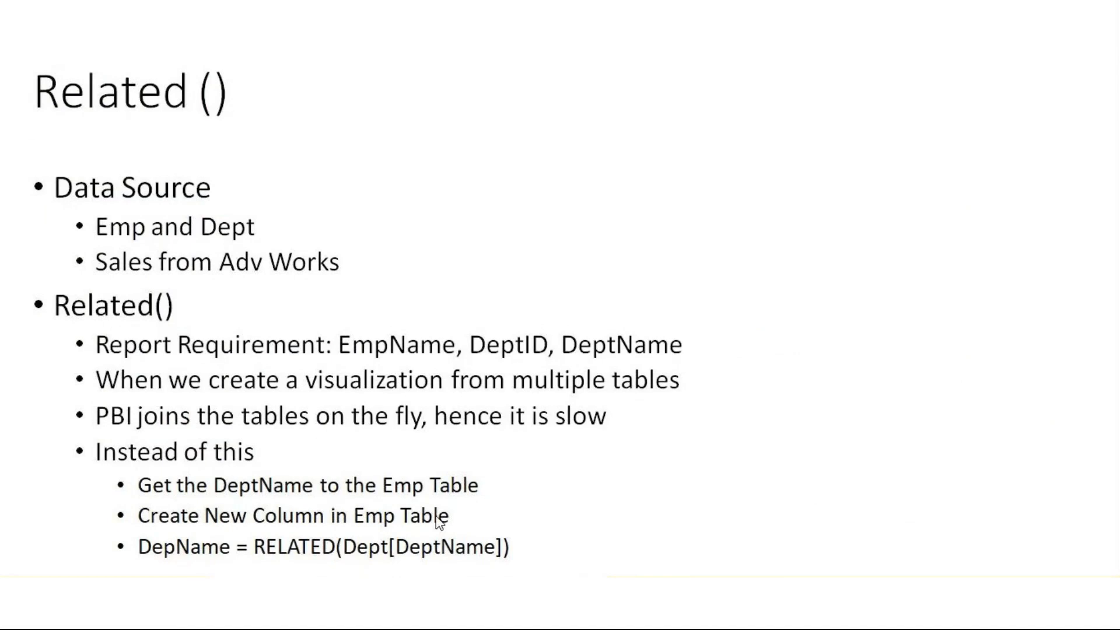
Add a new calculated column named DepName to the Emp table in the data view.
key(alt+Tab)
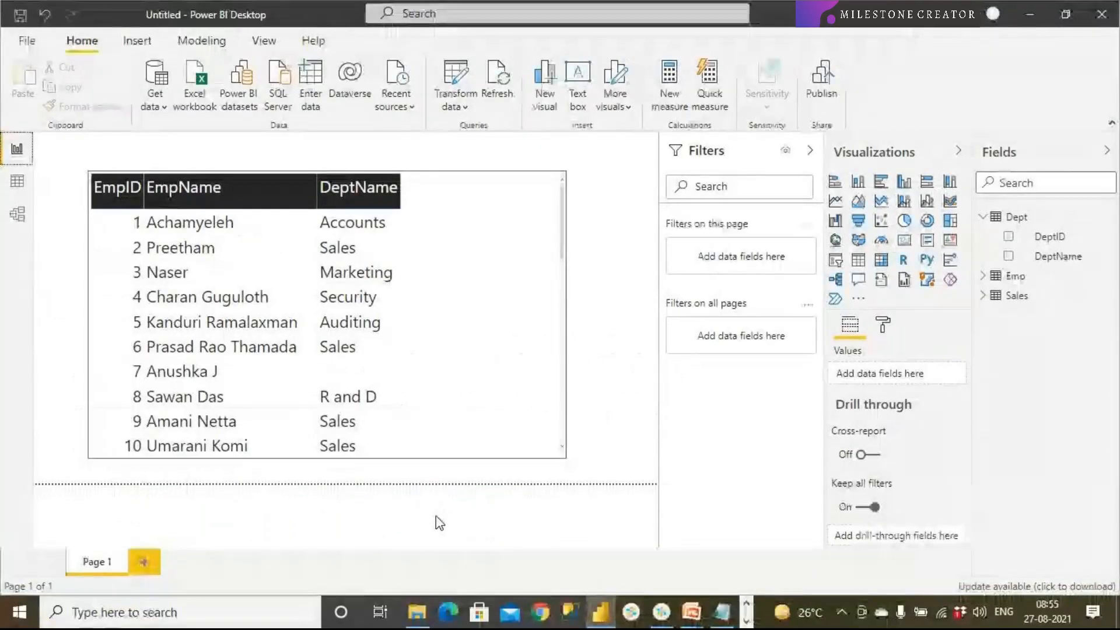
click(17, 182)
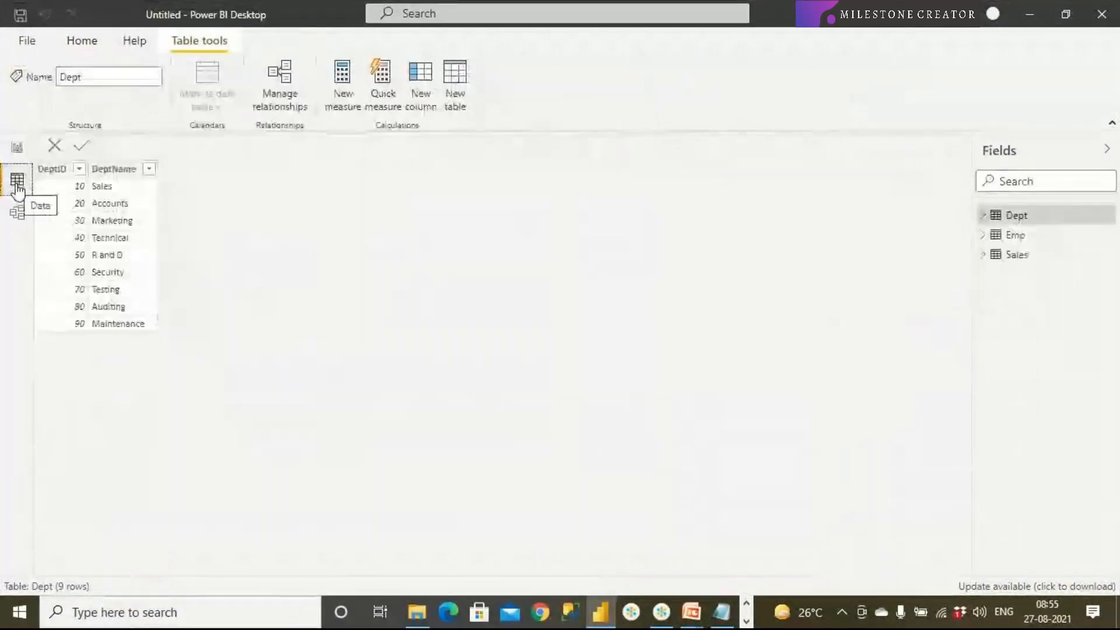
click(1008, 235)
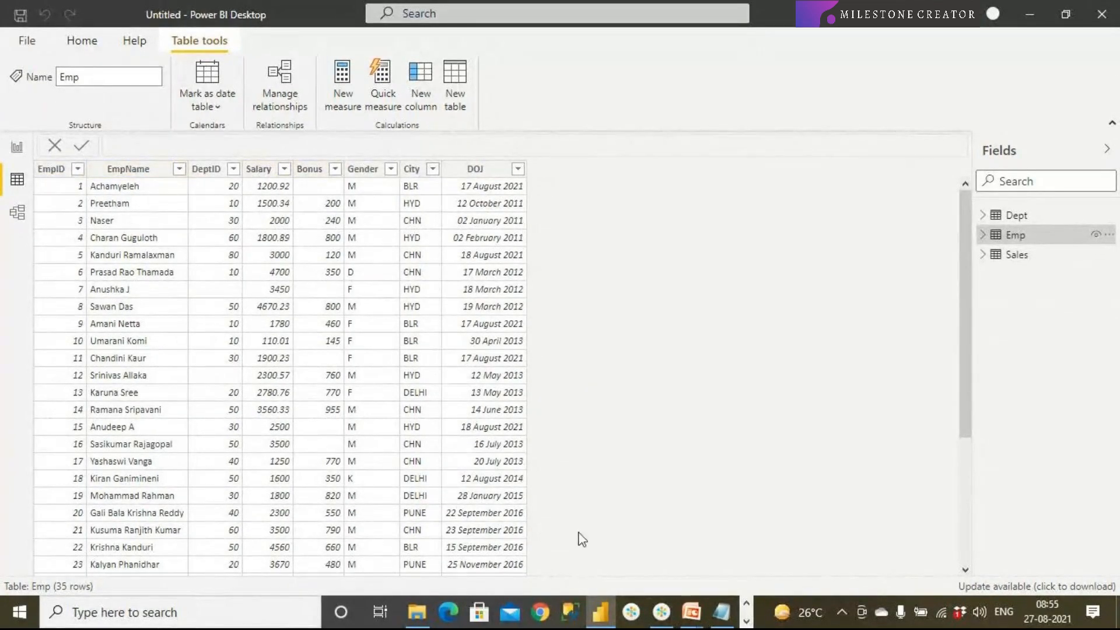
click(981, 215)
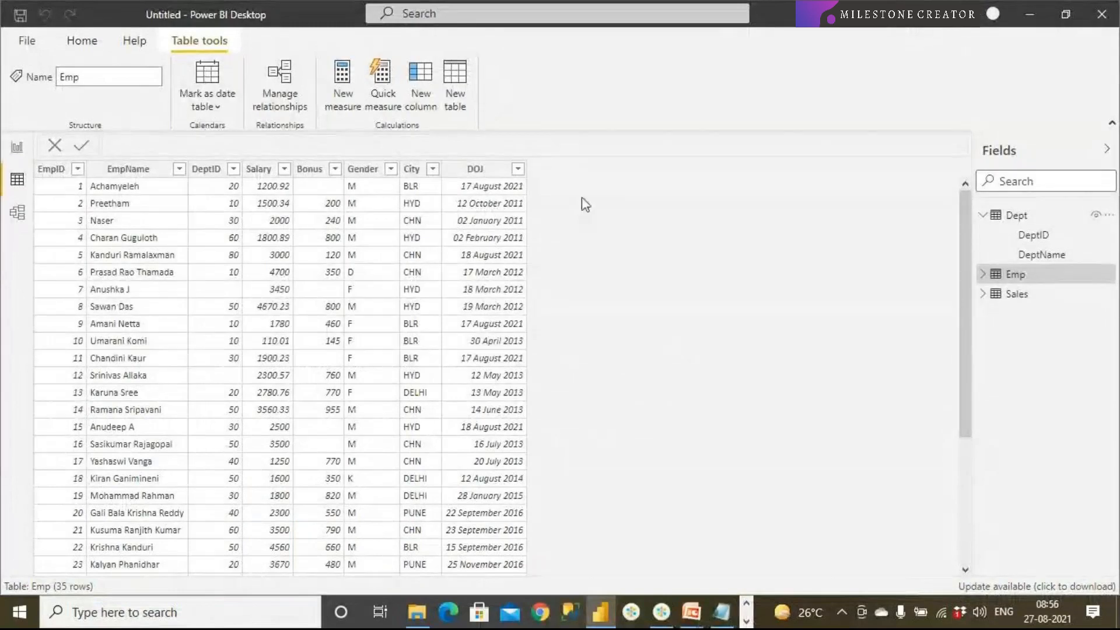
click(1013, 278)
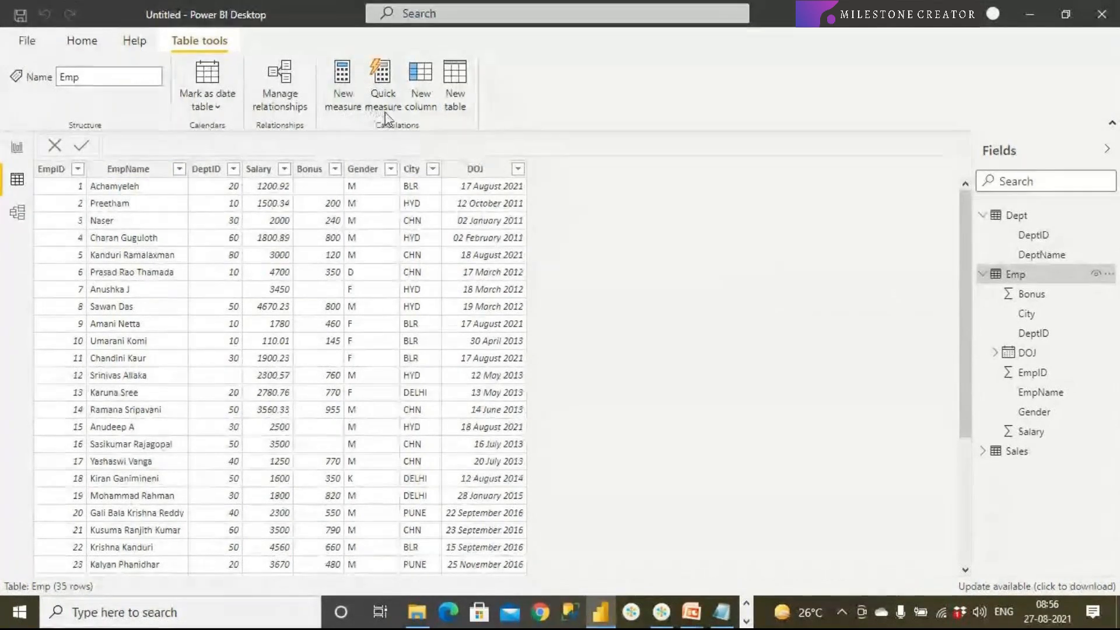
click(421, 104)
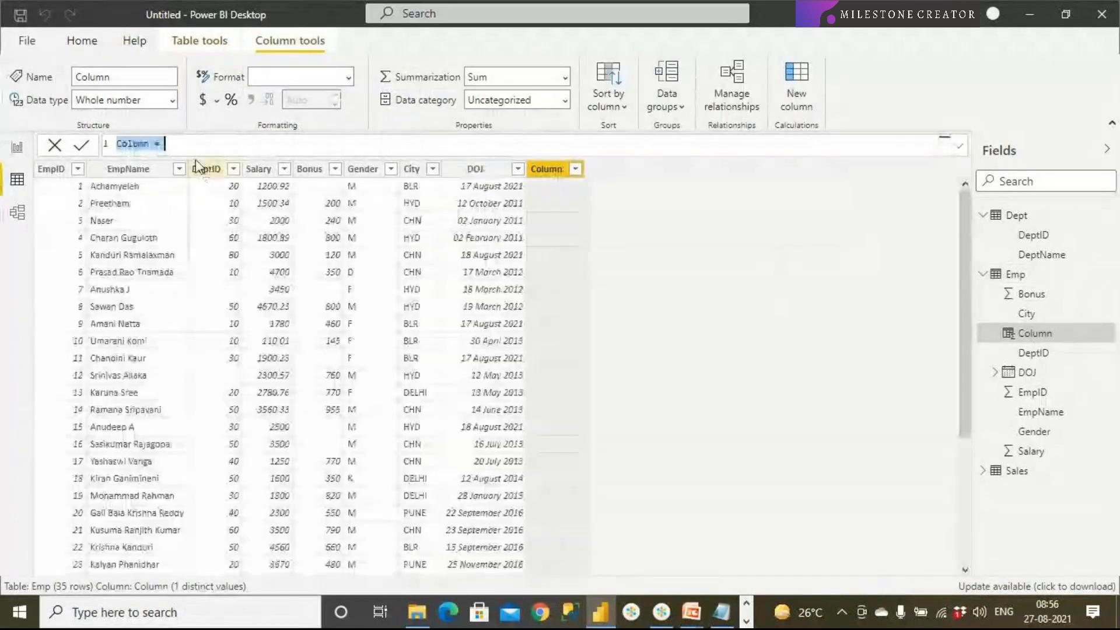
double_click(143, 145)
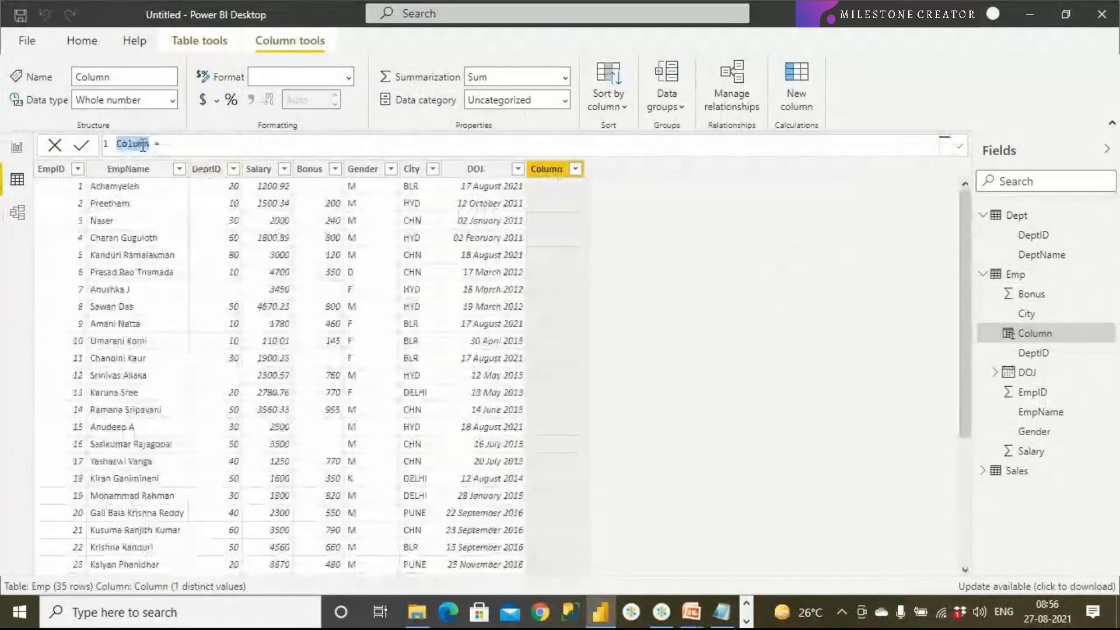
text(DepName)
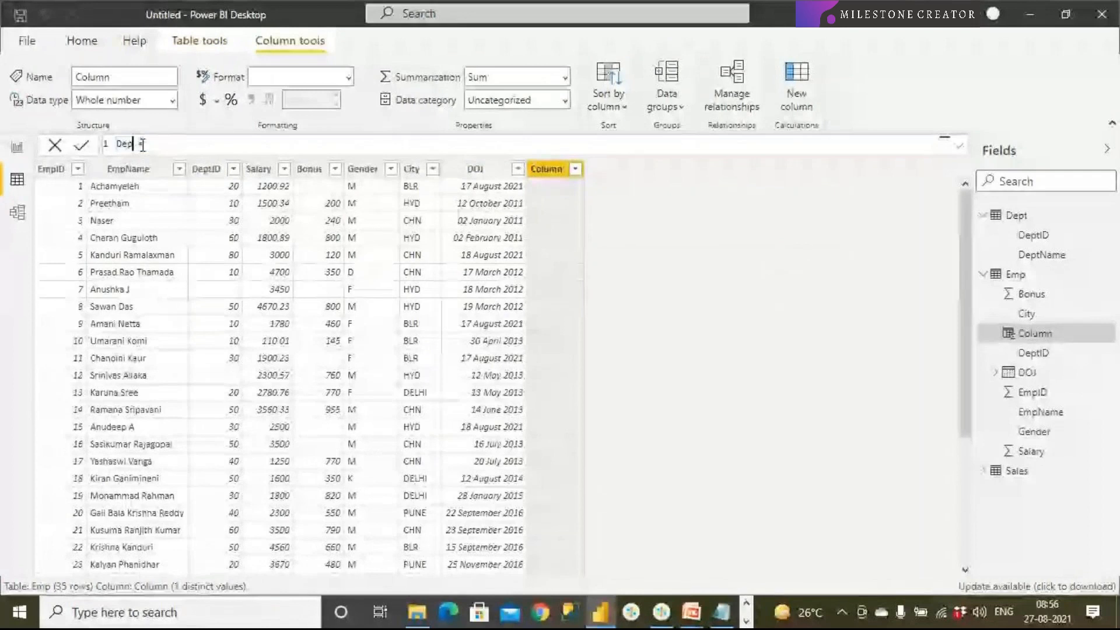
click(177, 144)
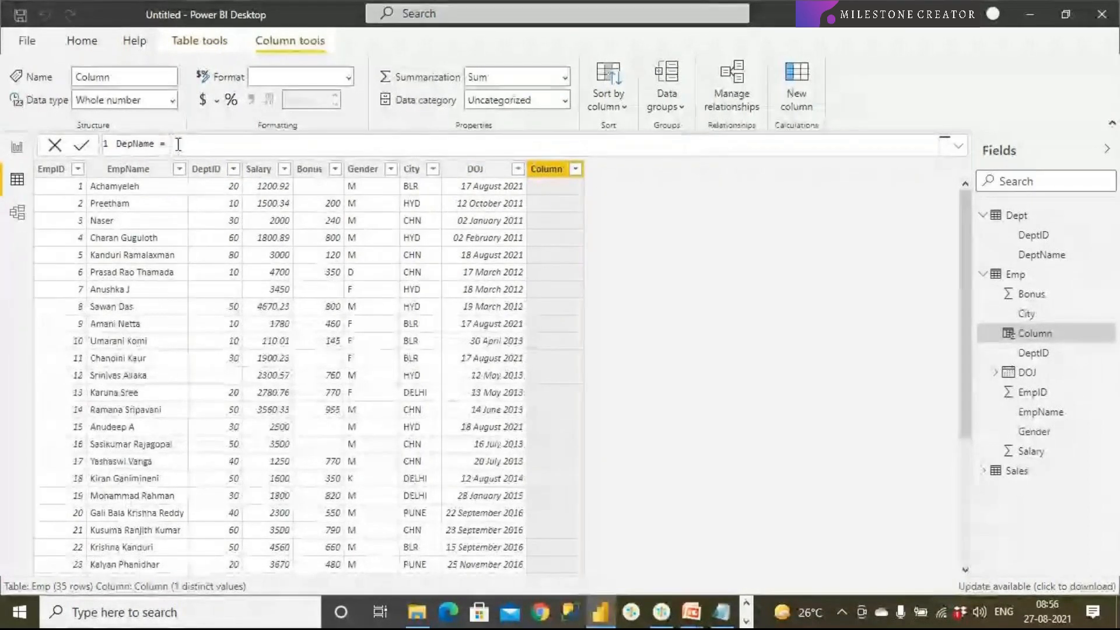
Define the DepName column as RELATED(Dept[DeptName]), checking the formula against the presentation slide.
key(alt+Tab)
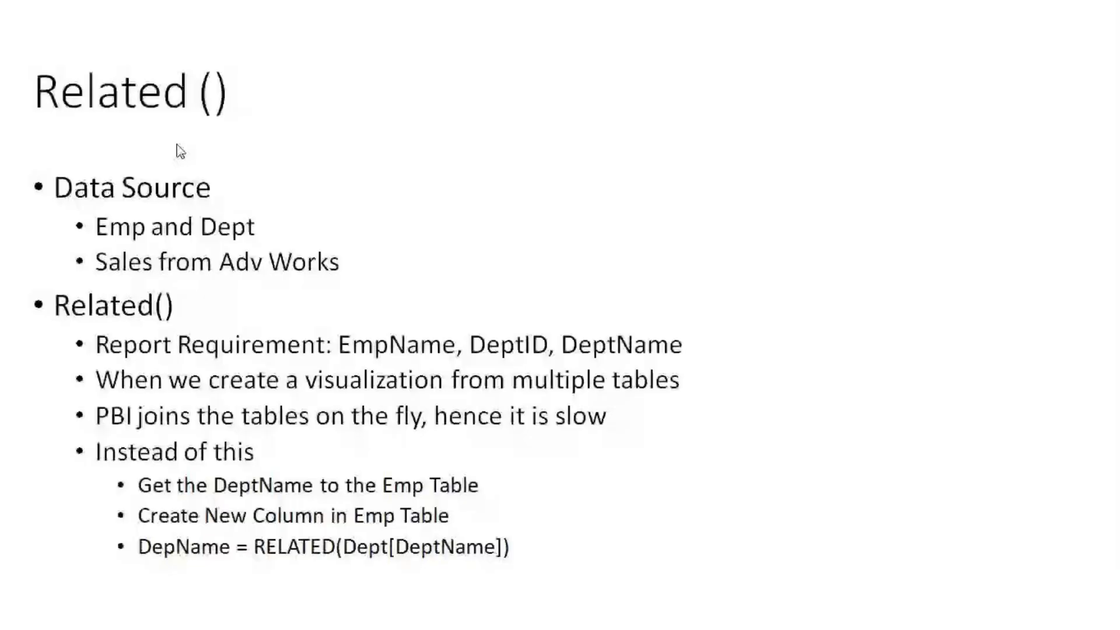
key(alt+Tab)
text(Re)
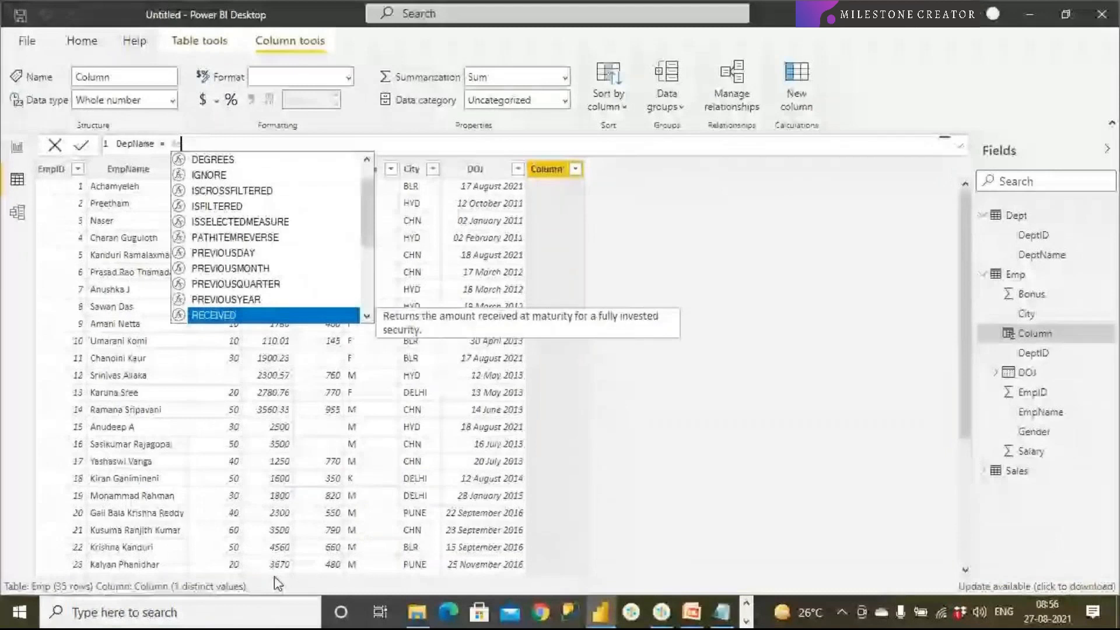
text(la)
click(228, 160)
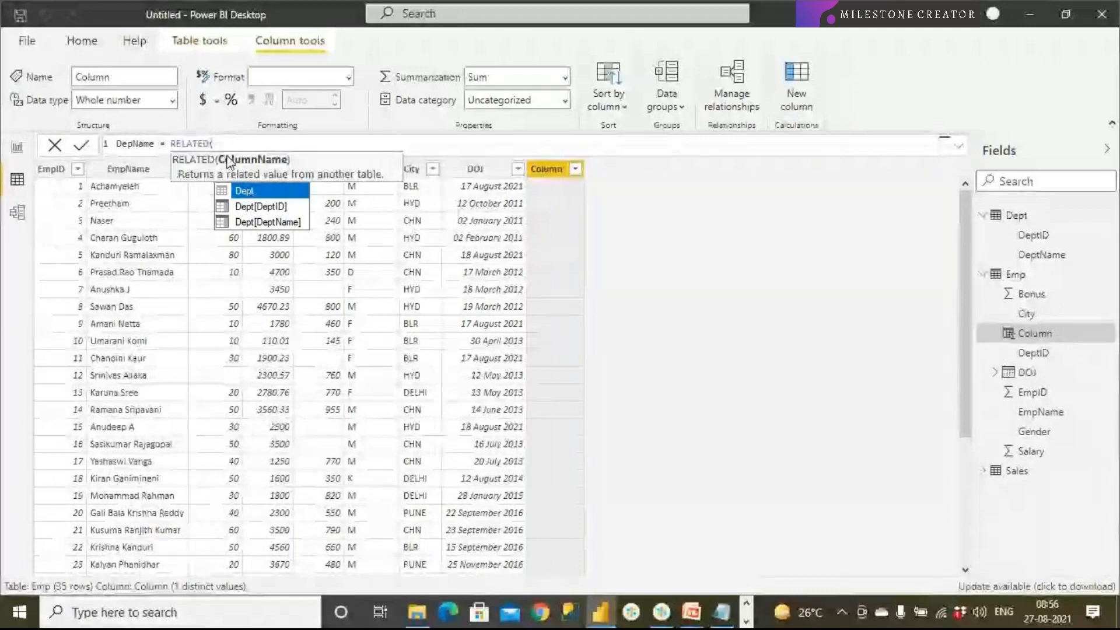
text(De)
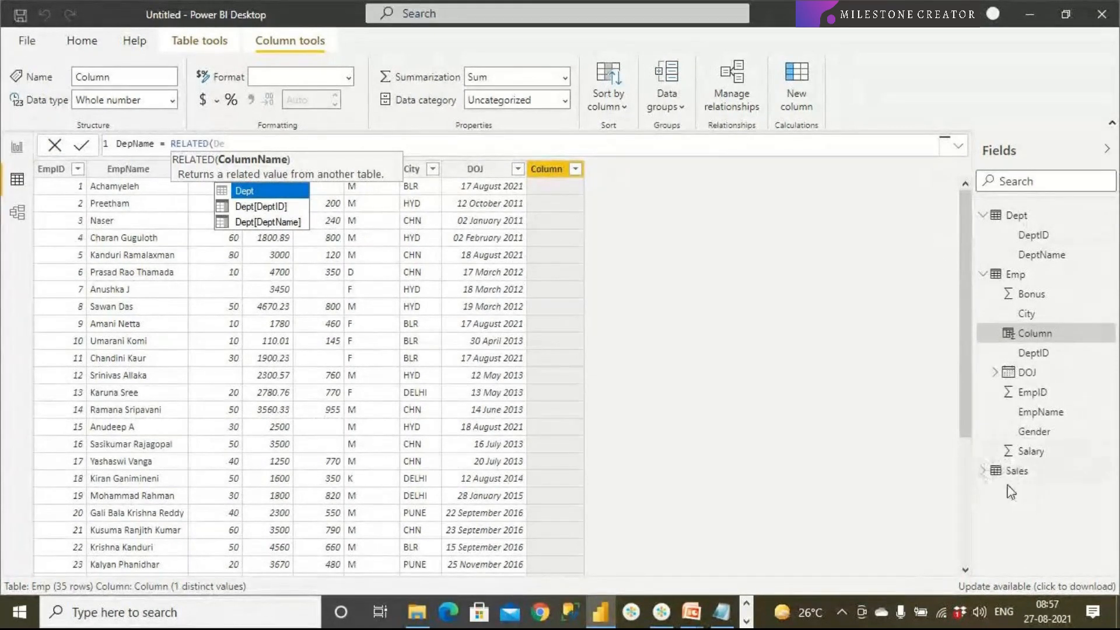
click(265, 221)
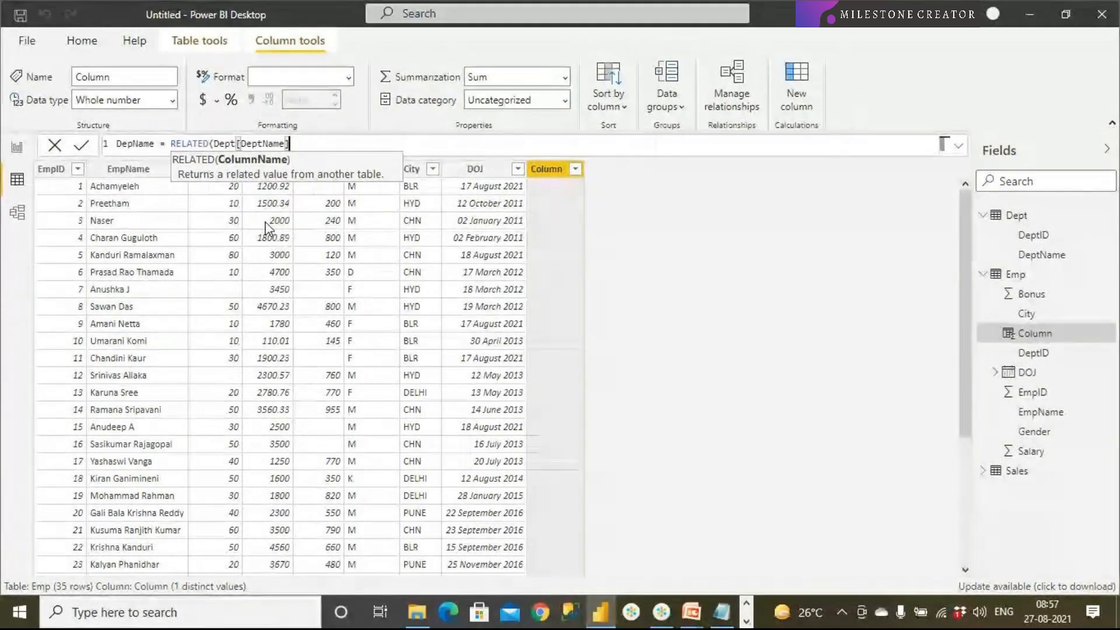
text())
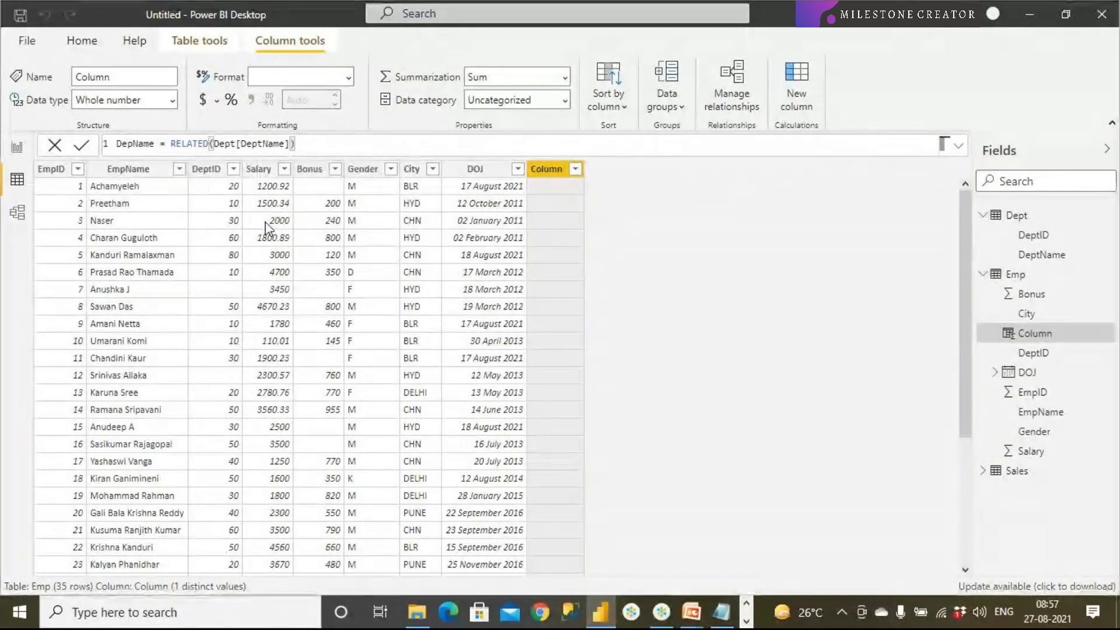
key(Return)
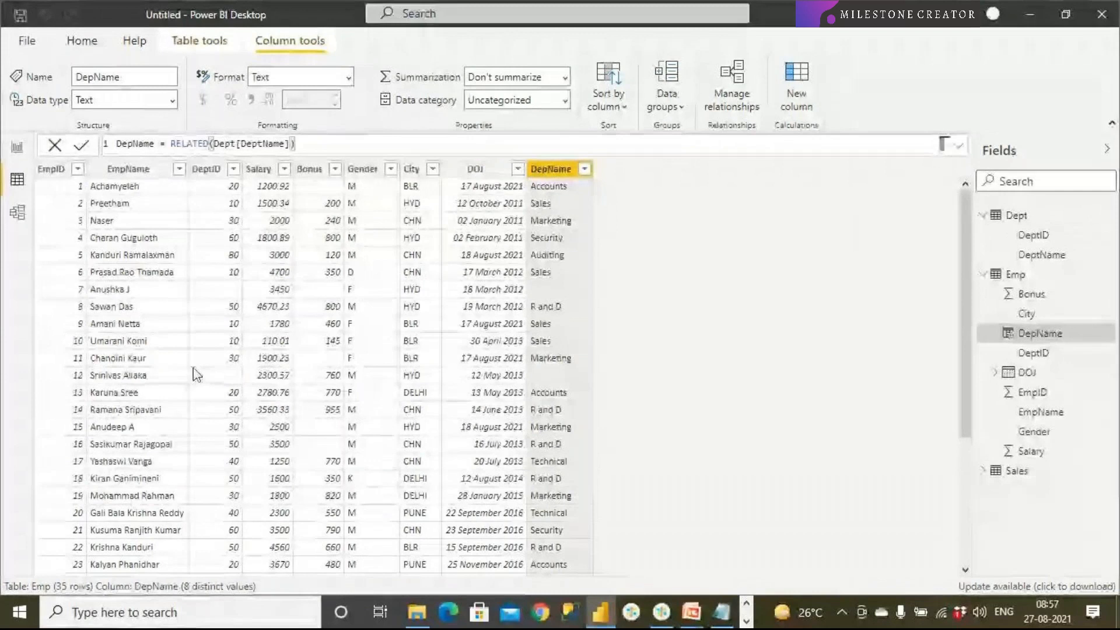
Replace the DeptName field in the report's employee table visual with DepName from the Emp table.
click(17, 150)
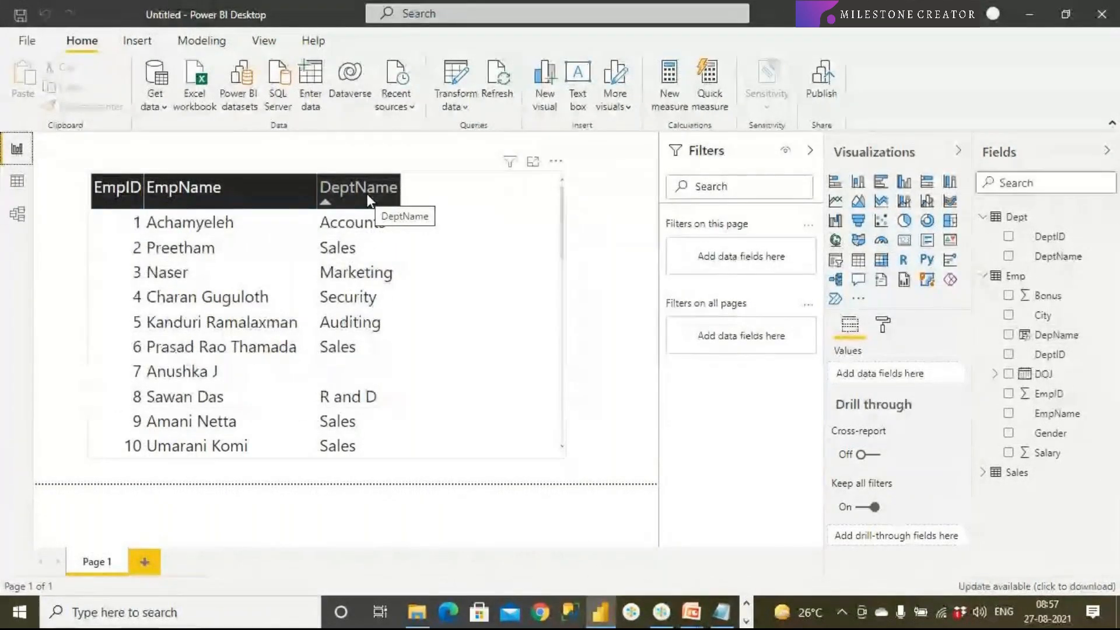
click(495, 316)
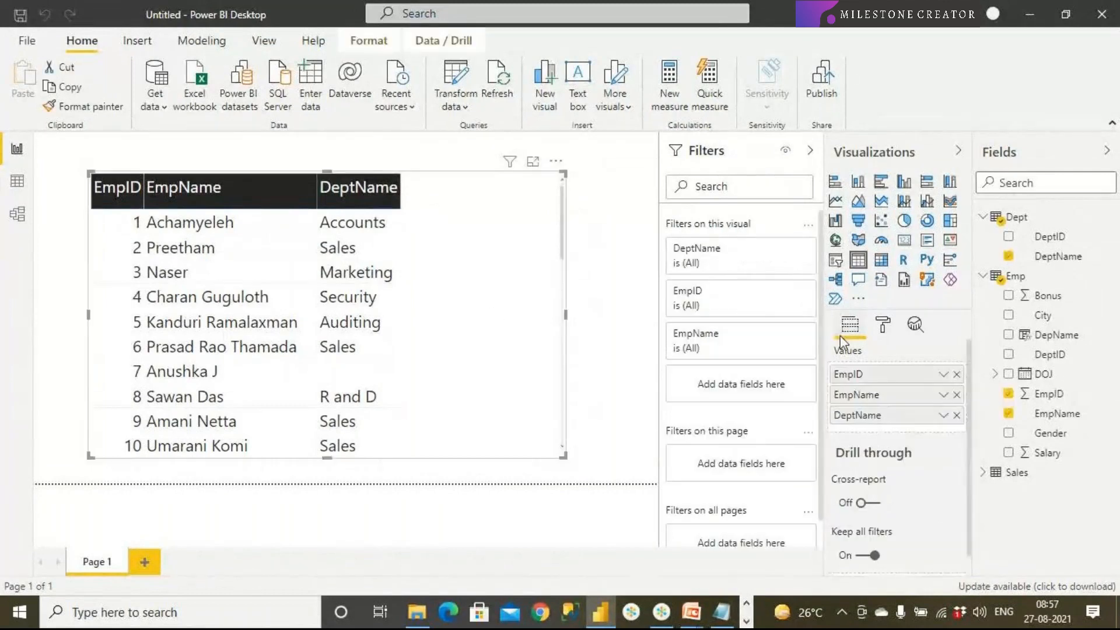
click(956, 414)
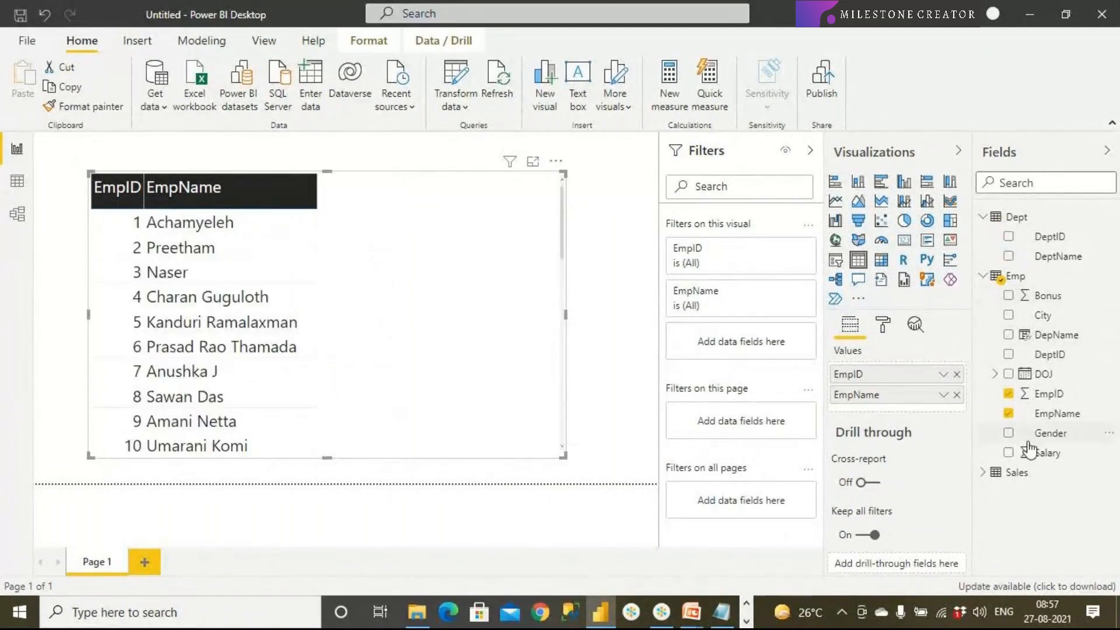
drag(1053, 335, 402, 279)
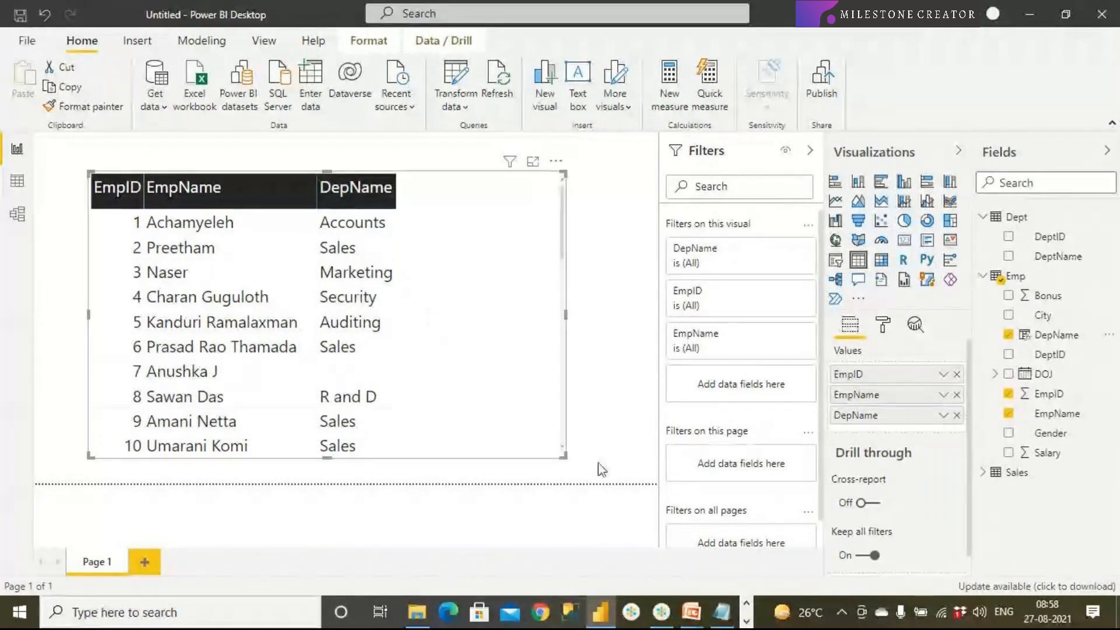
Read the slide's EmpNameWithDeptName concatenation formula and return to the Emp table's data in Power BI Desktop.
click(692, 618)
click(327, 448)
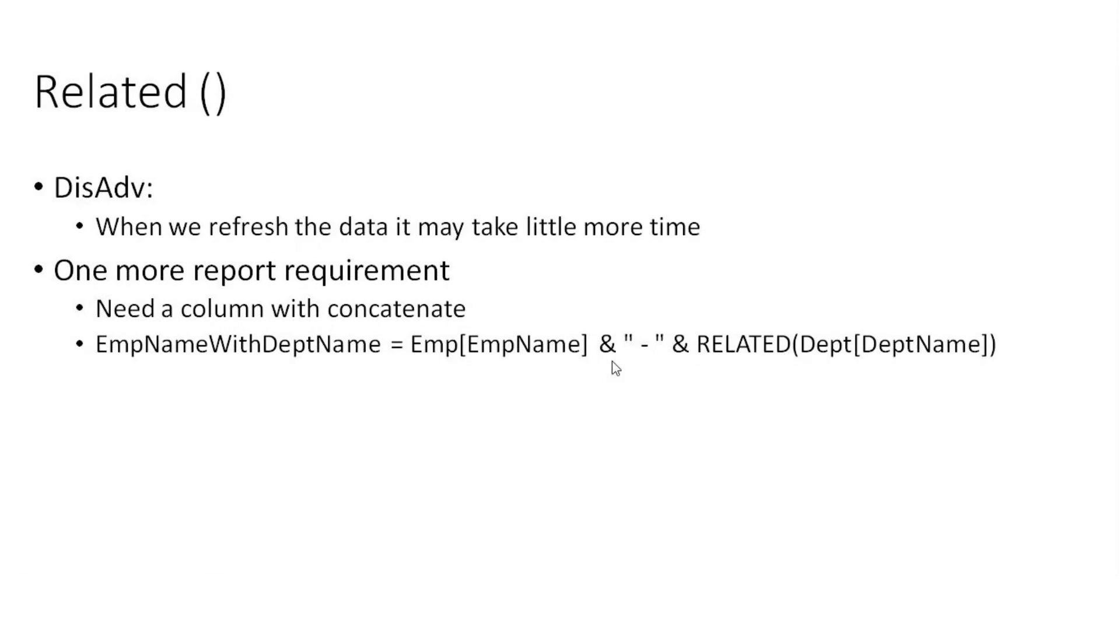
key(alt+Tab)
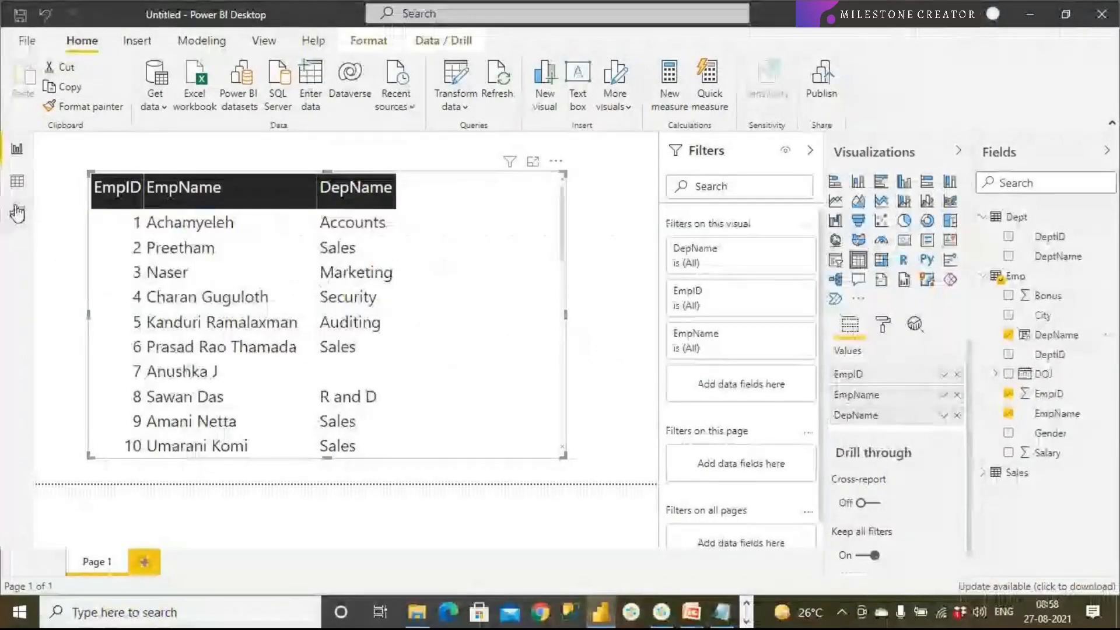
click(17, 186)
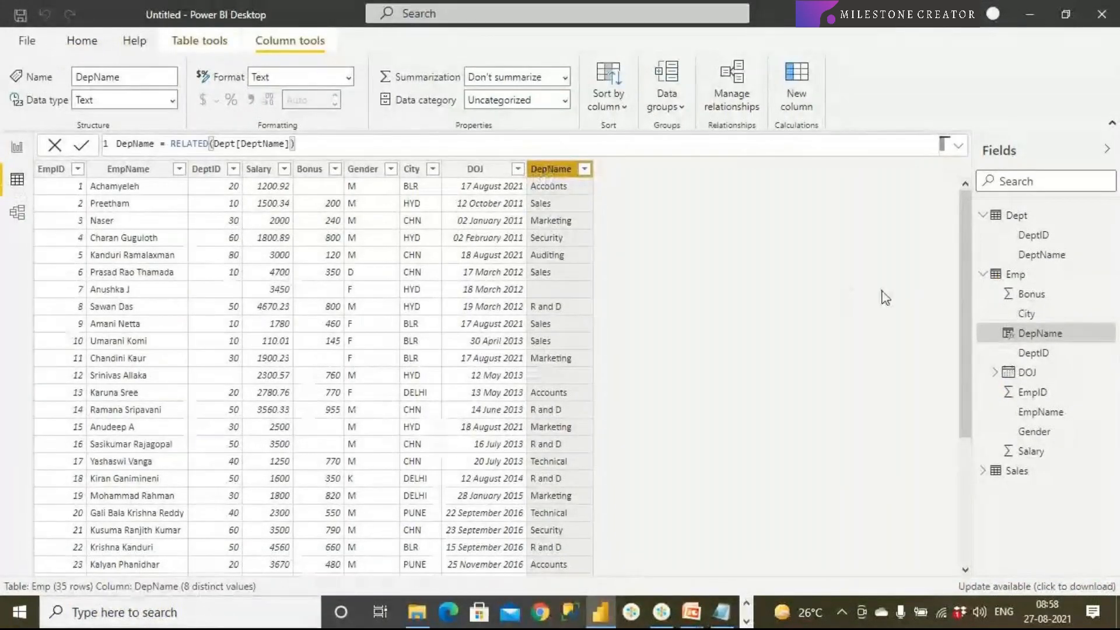
click(55, 146)
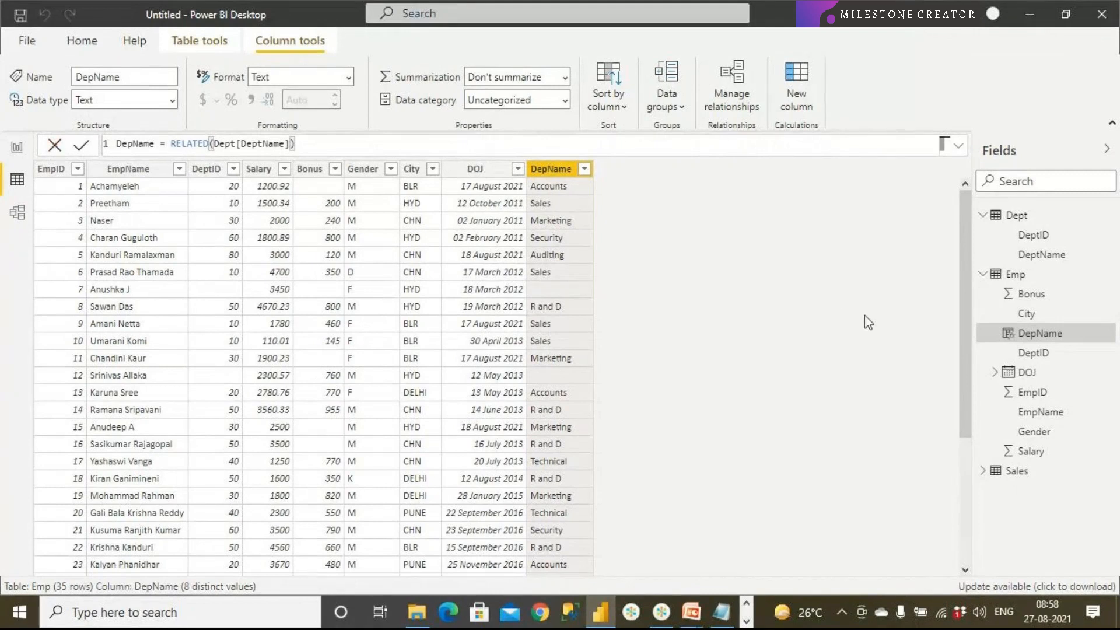
Delete the DepName calculated column from the Emp table and confirm the deletion.
right_click(1032, 336)
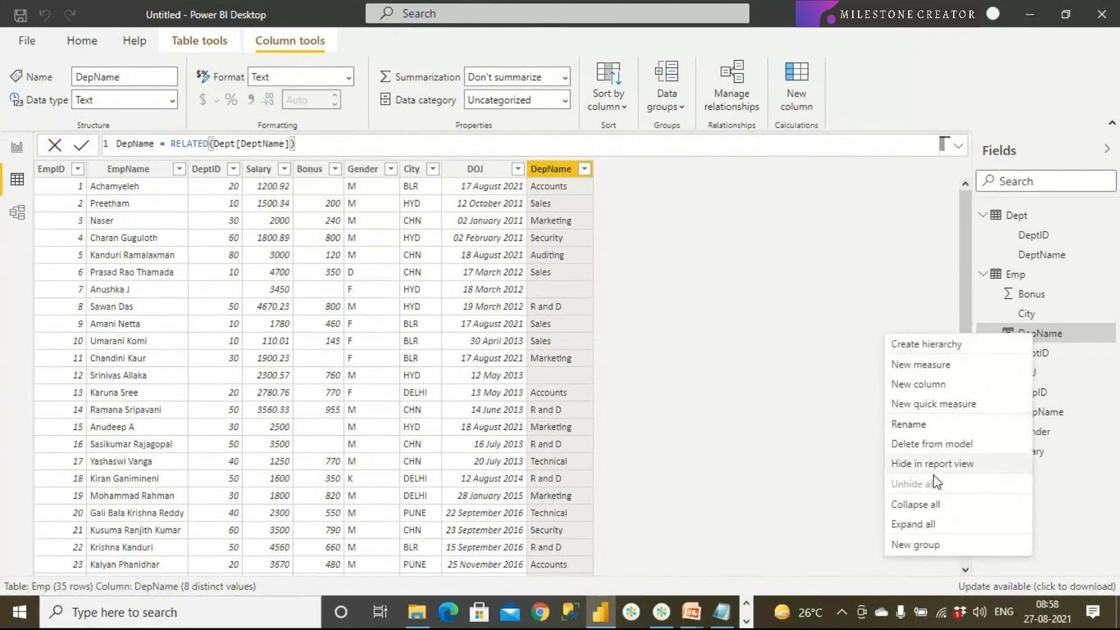
click(922, 441)
click(642, 334)
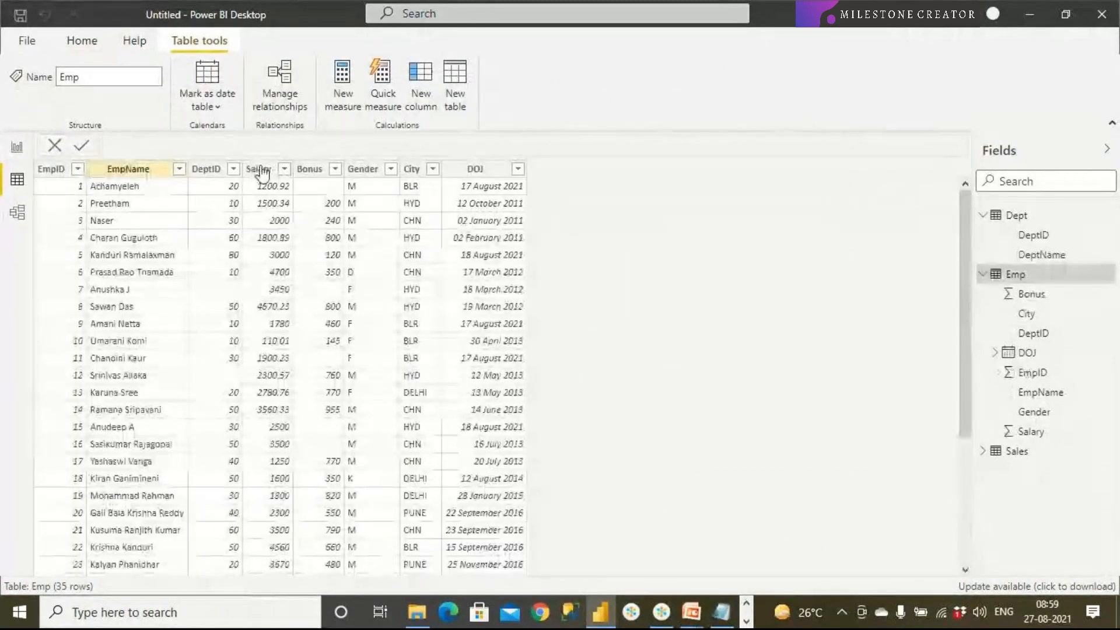
Add a new calculated column named EmpWithDeptName to the Emp table.
click(422, 109)
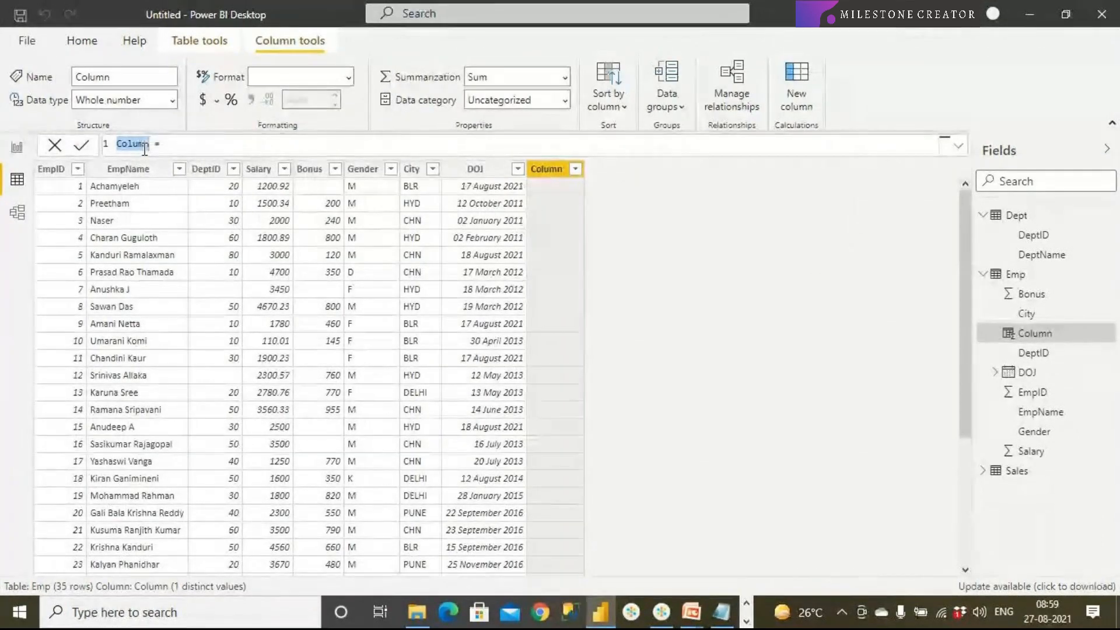
text(EmpWithDept)
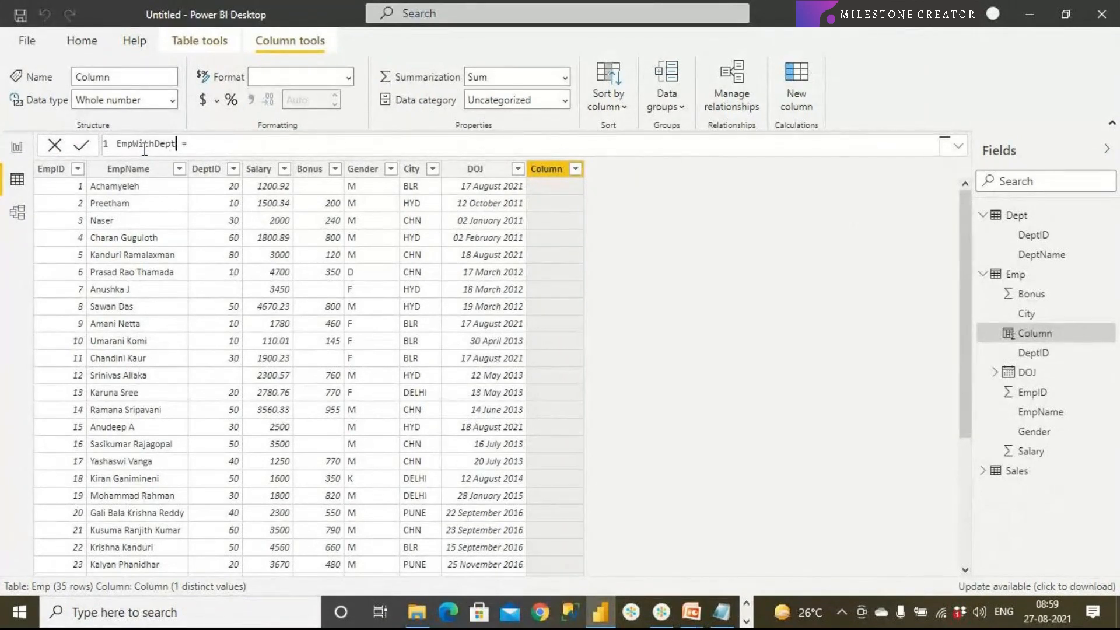
text(Name)
click(226, 144)
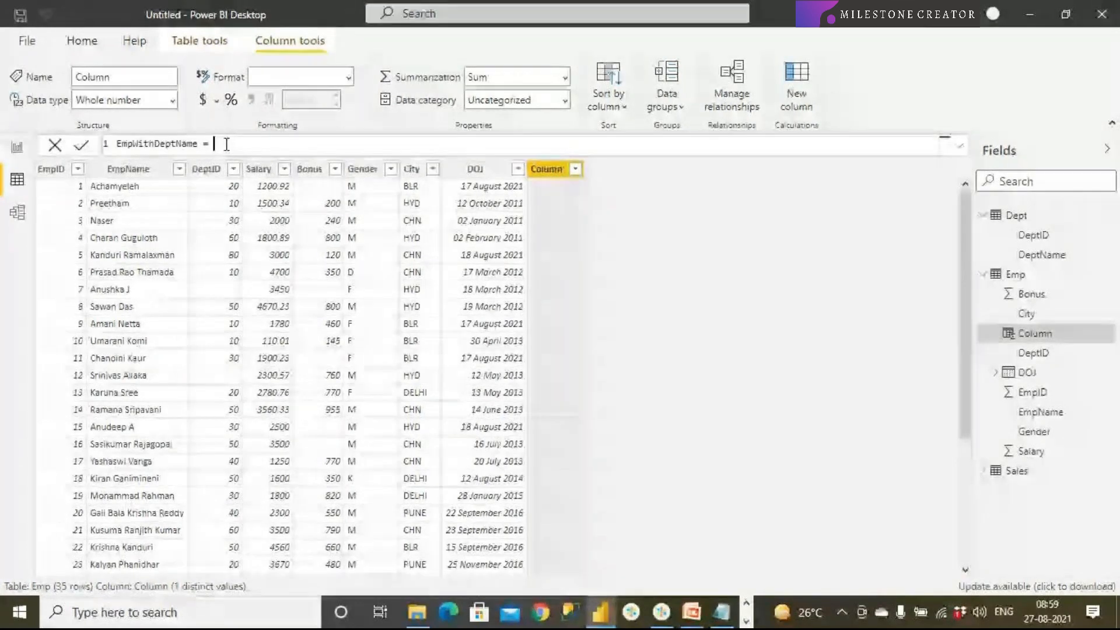
text(CONCATENATE()
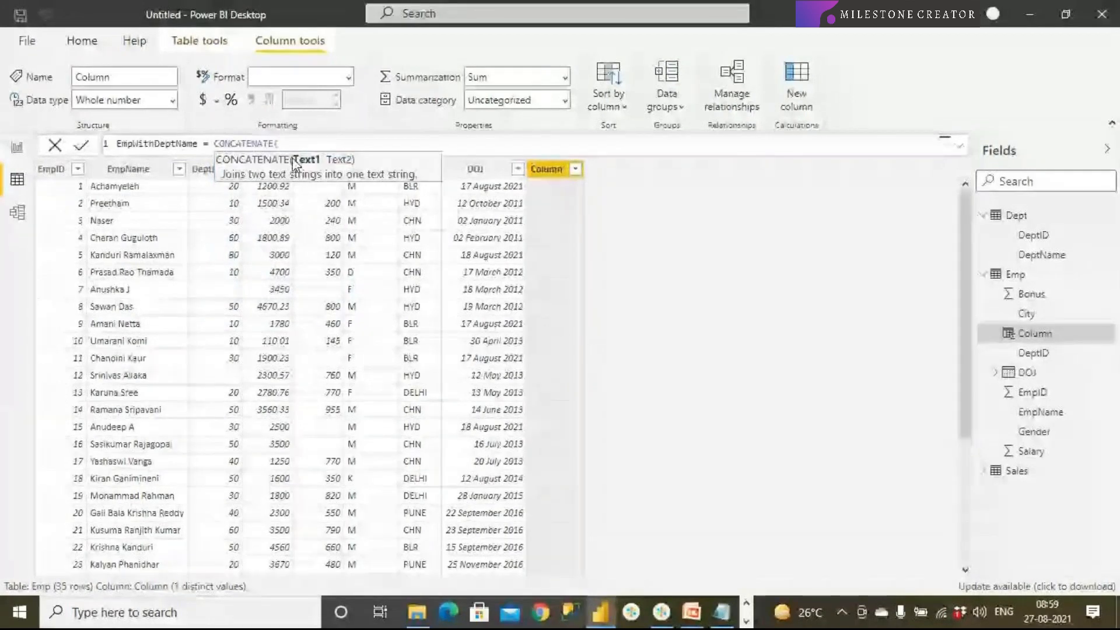
text(Emp)
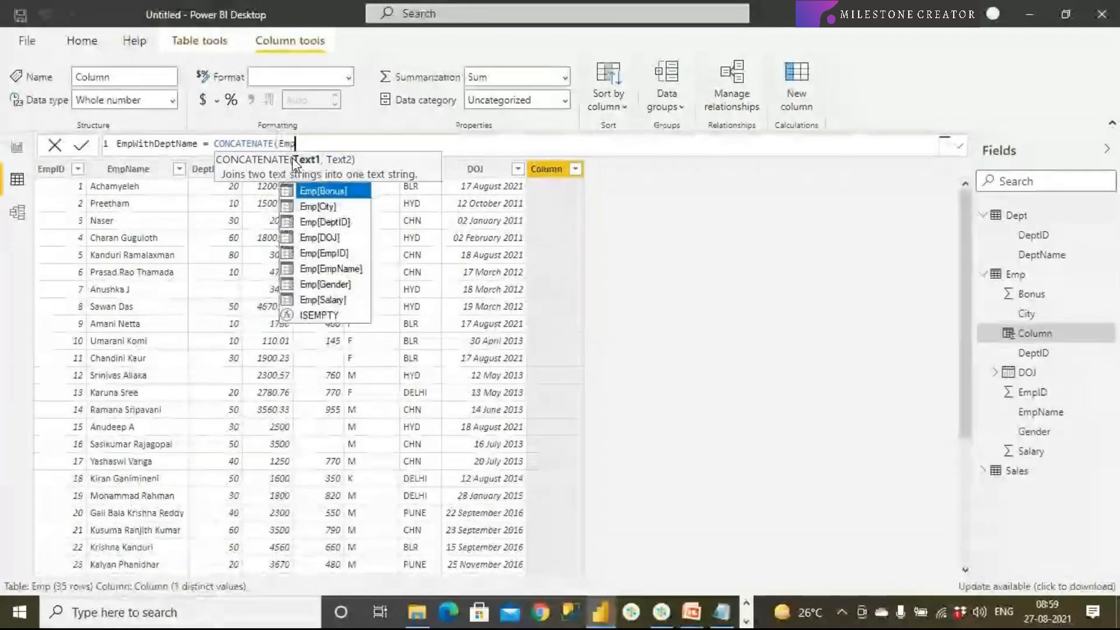
text([EmpName])
key(Tab)
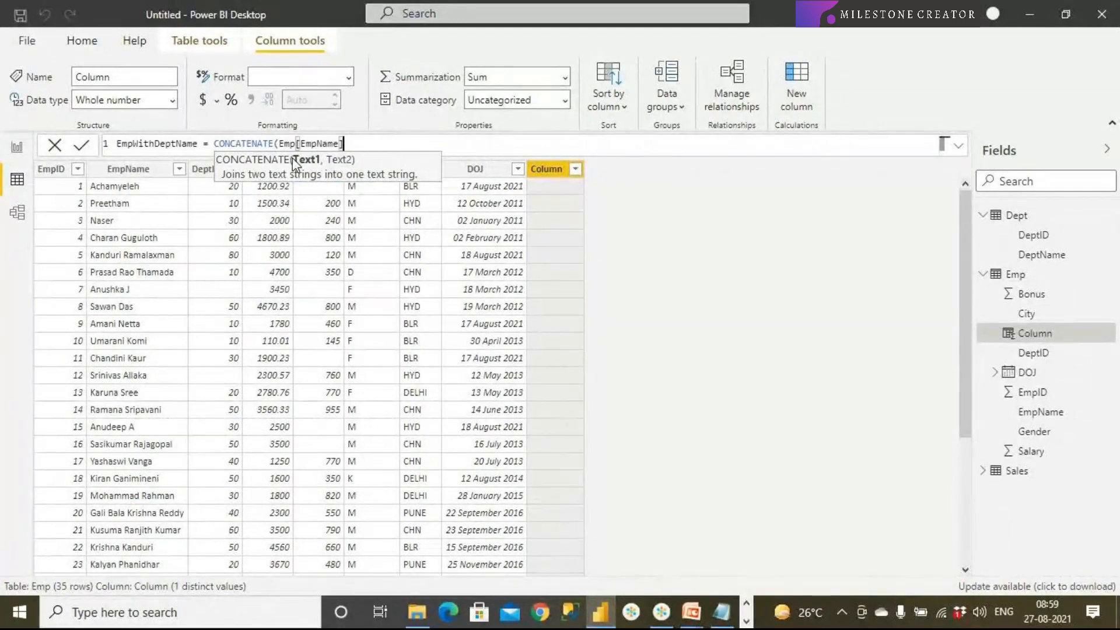
key(BackSpace)
key(BackSpace)
key(BackSpace)
key(BackSpace)
key(BackSpace)
key(BackSpace)
key(BackSpace)
key(BackSpace)
key(BackSpace)
key(BackSpace)
key(BackSpace)
key(BackSpace)
key(BackSpace)
key(BackSpace)
key(BackSpace)
key(BackSpace)
key(BackSpace)
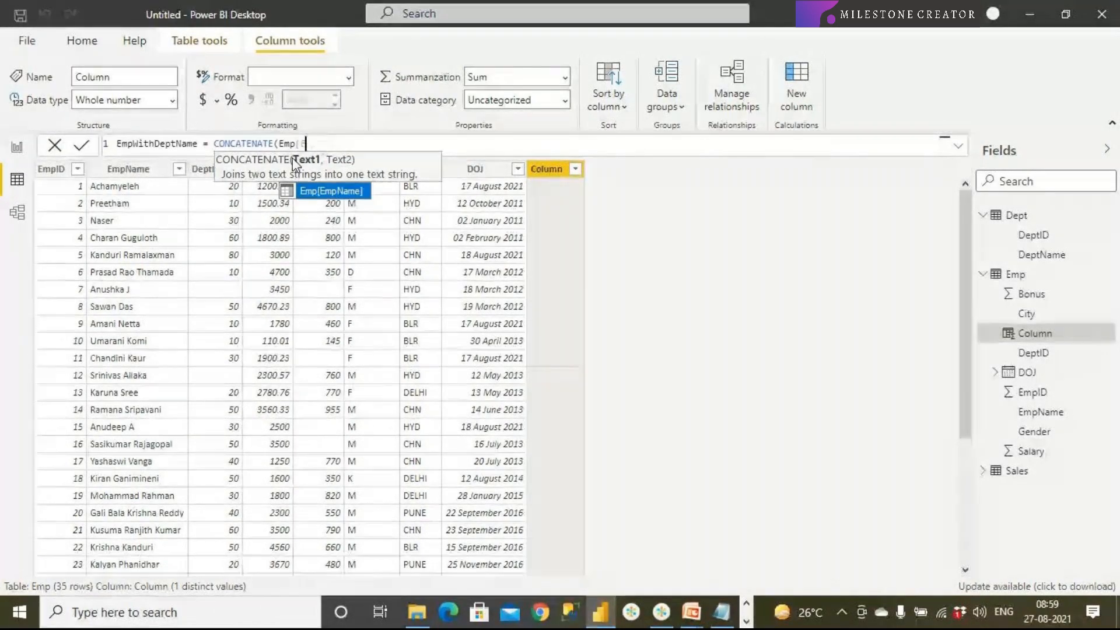
key(BackSpace)
key(BackSpace)
key(BackSpace)
key(BackSpace)
key(BackSpace)
key(BackSpace)
key(BackSpace)
key(BackSpace)
Begin the EmpWithDeptName formula with Emp[EmpName] and check the slide for the rest of the expression.
text(Emp)
text([EmpName])
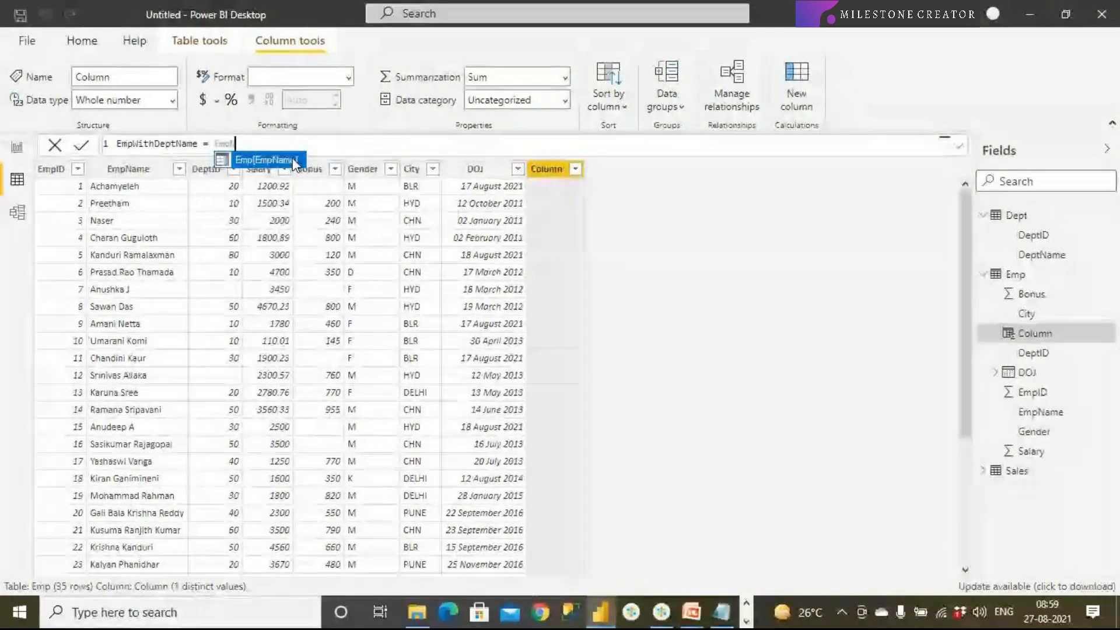
key(Tab)
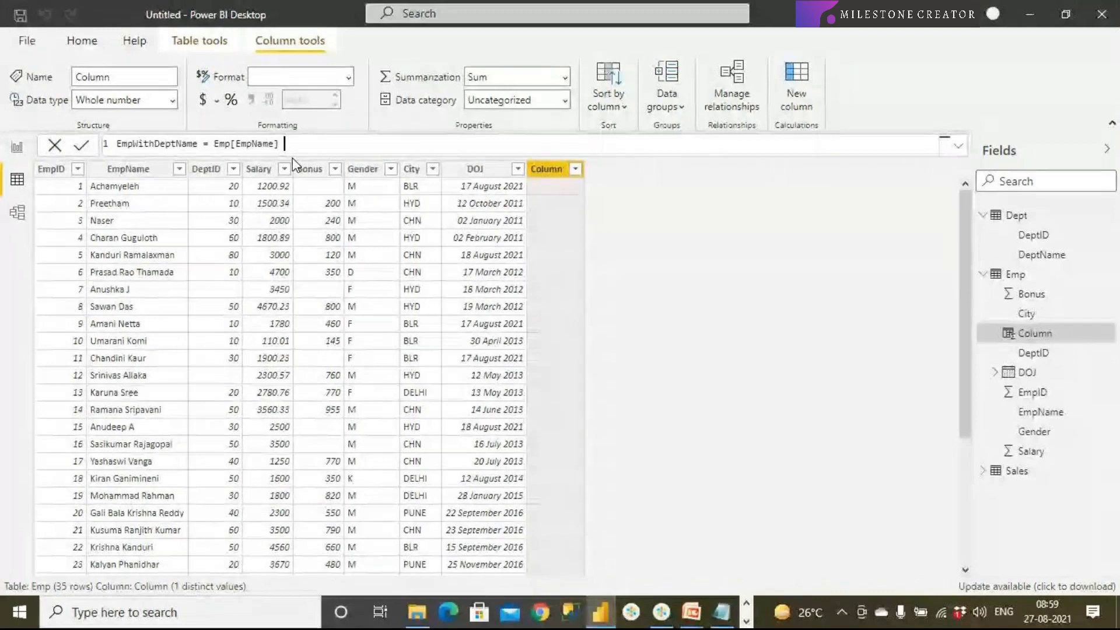
key(alt+Tab)
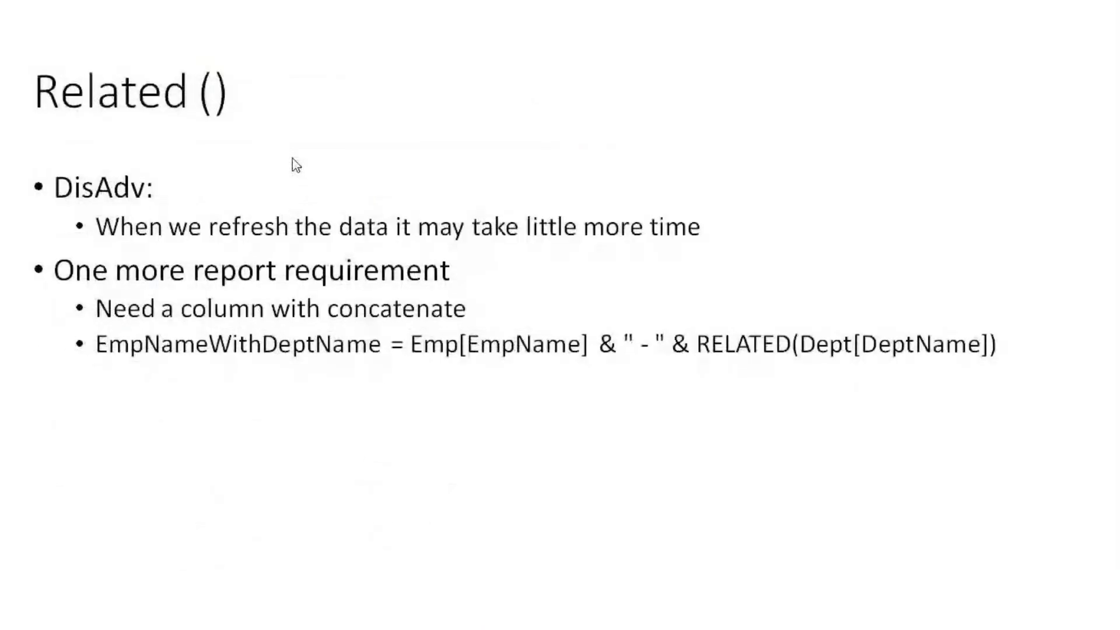
key(alt+Tab)
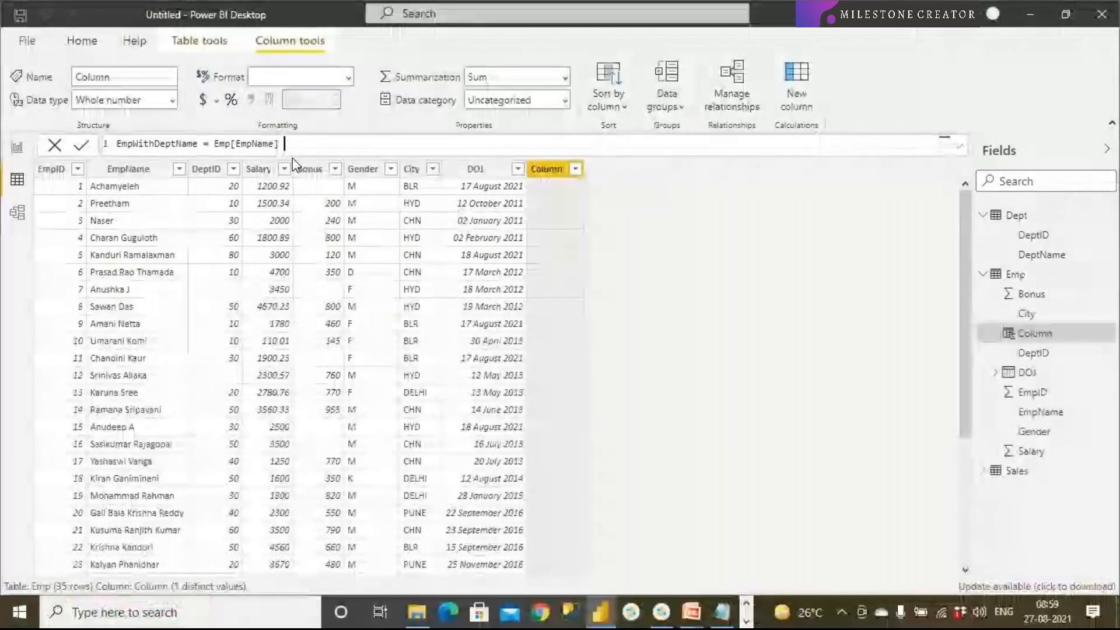
Complete the EmpWithDeptName formula with & " - " & RELATED(Dept[DeptName]) and commit it.
text(& "")
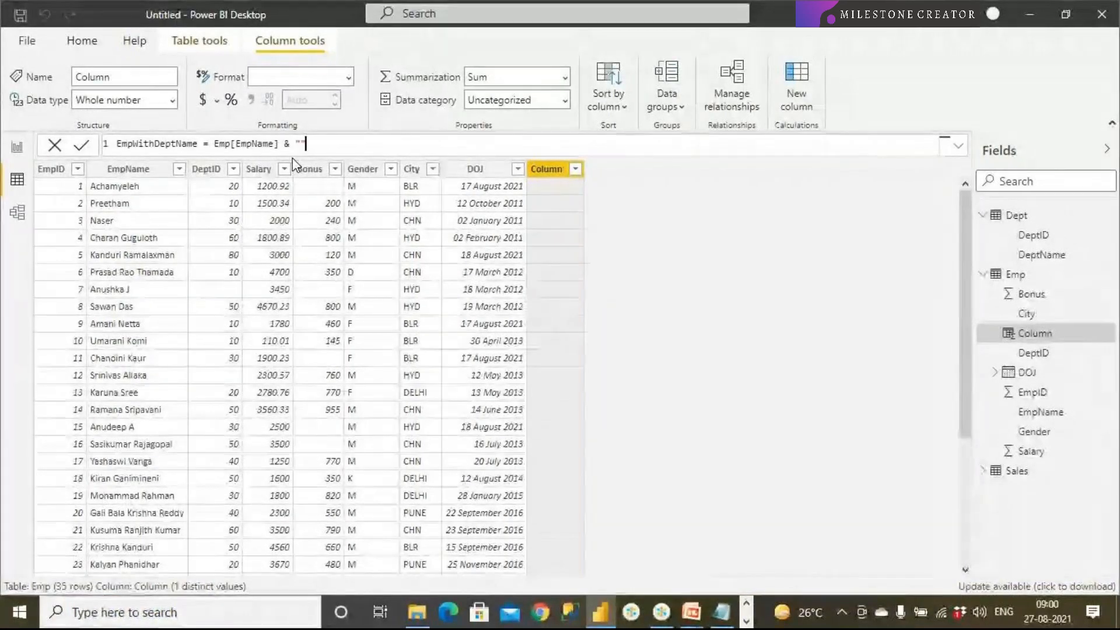
text( - )
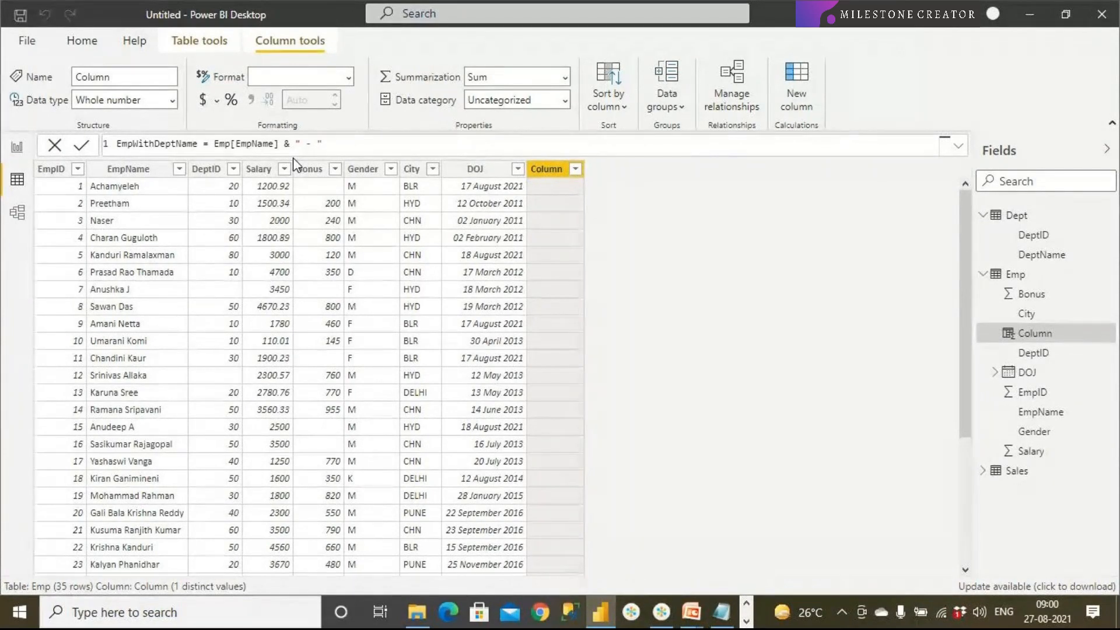
text( & RE)
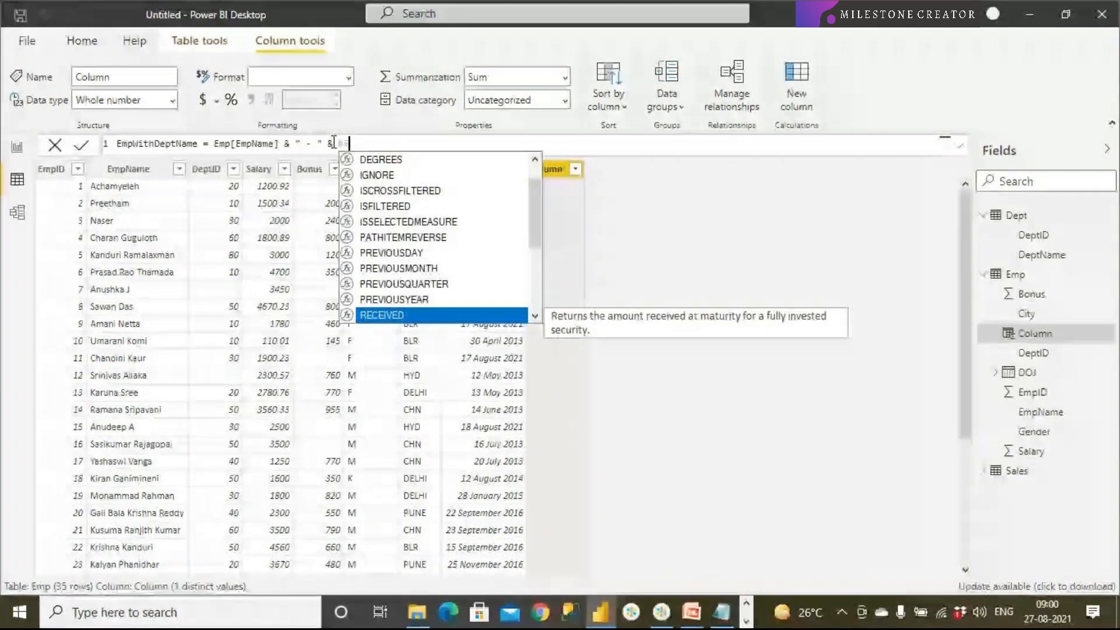
text(La)
key(Tab)
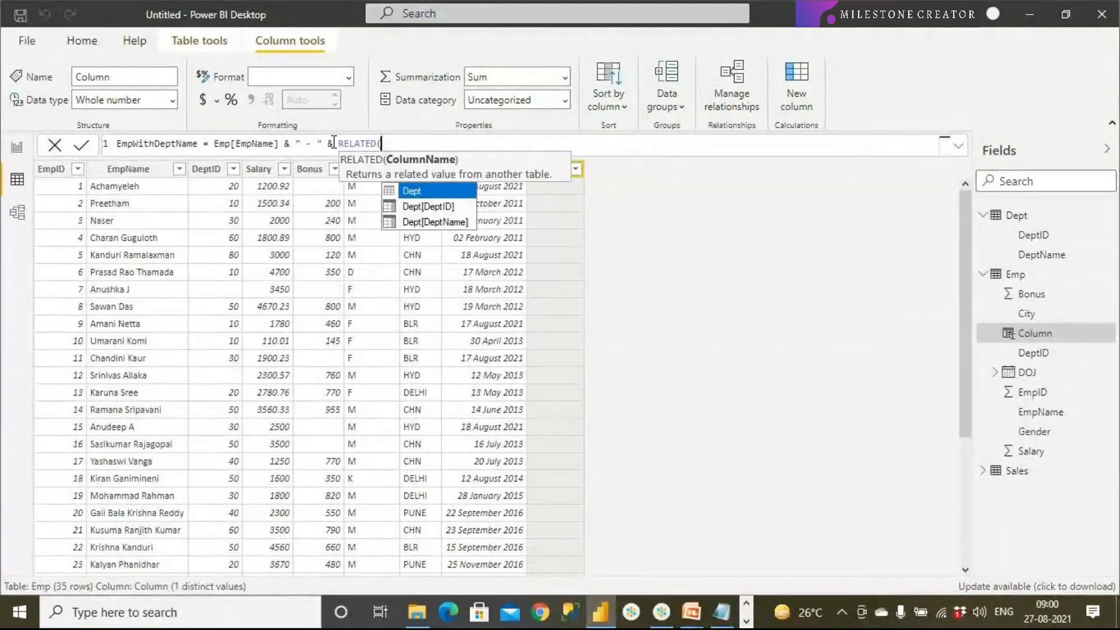
key(Down)
key(Down)
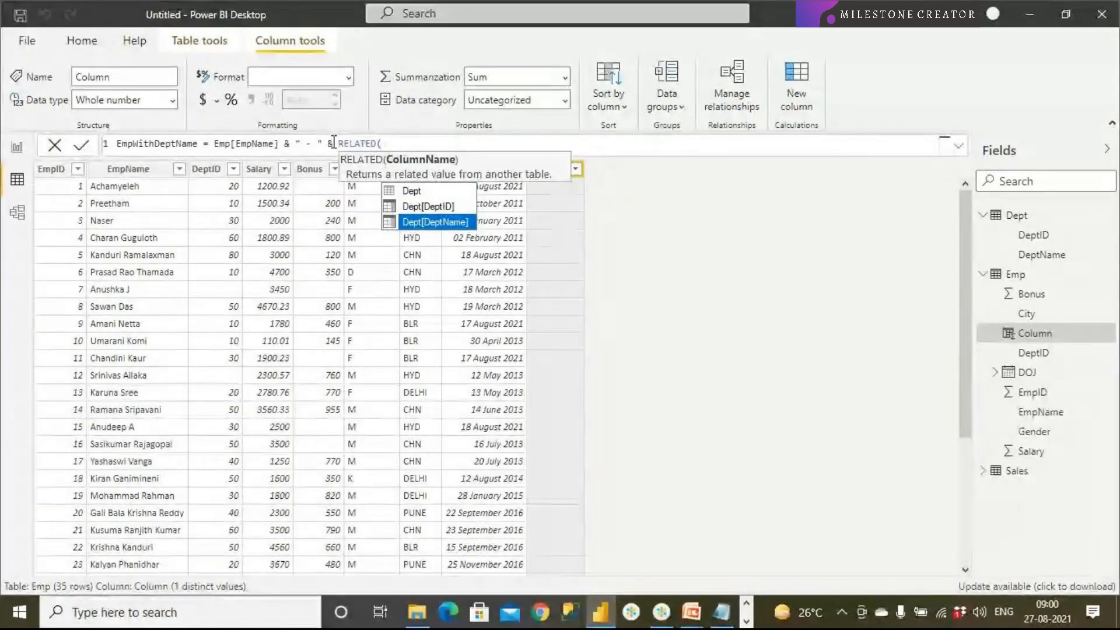
key(Tab)
key(Return)
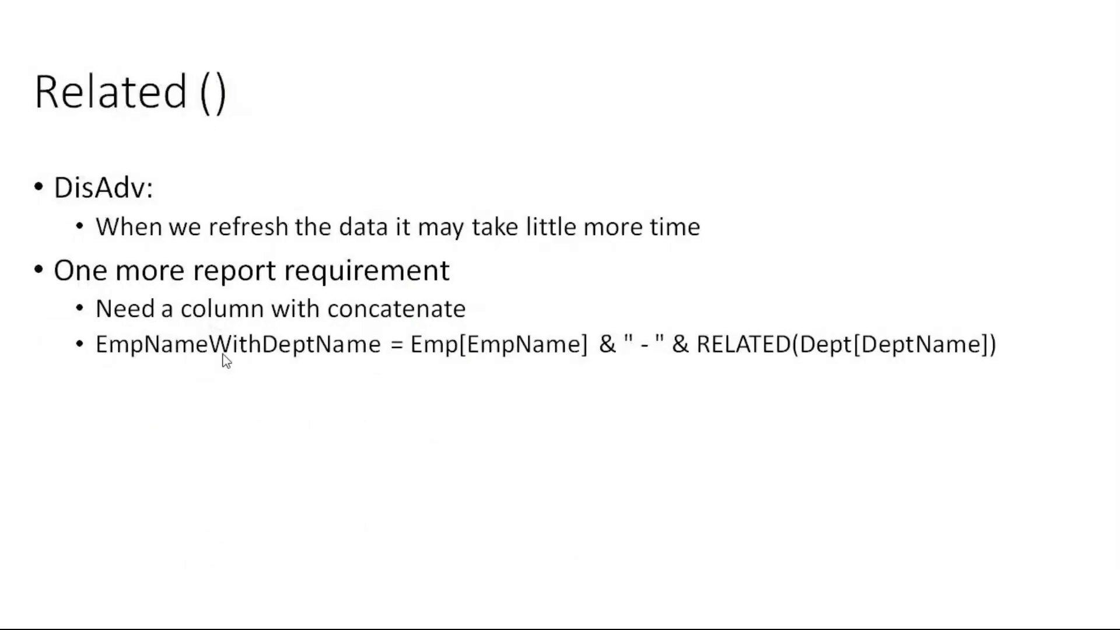
Advance the presentation from the Related () slide to the DAX Functions agenda slide.
click(227, 370)
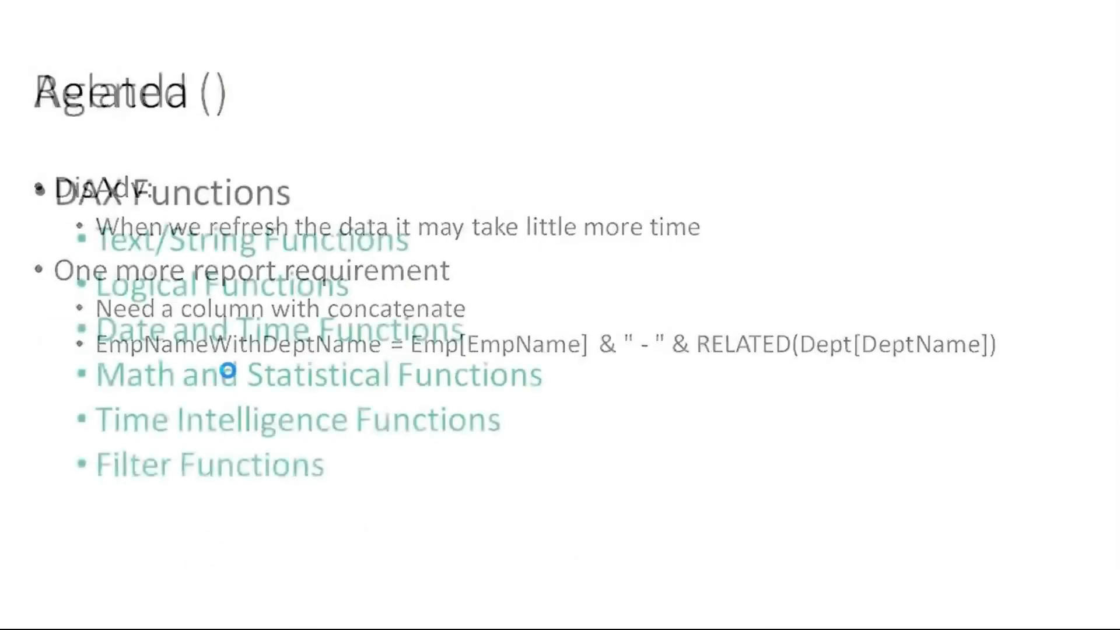